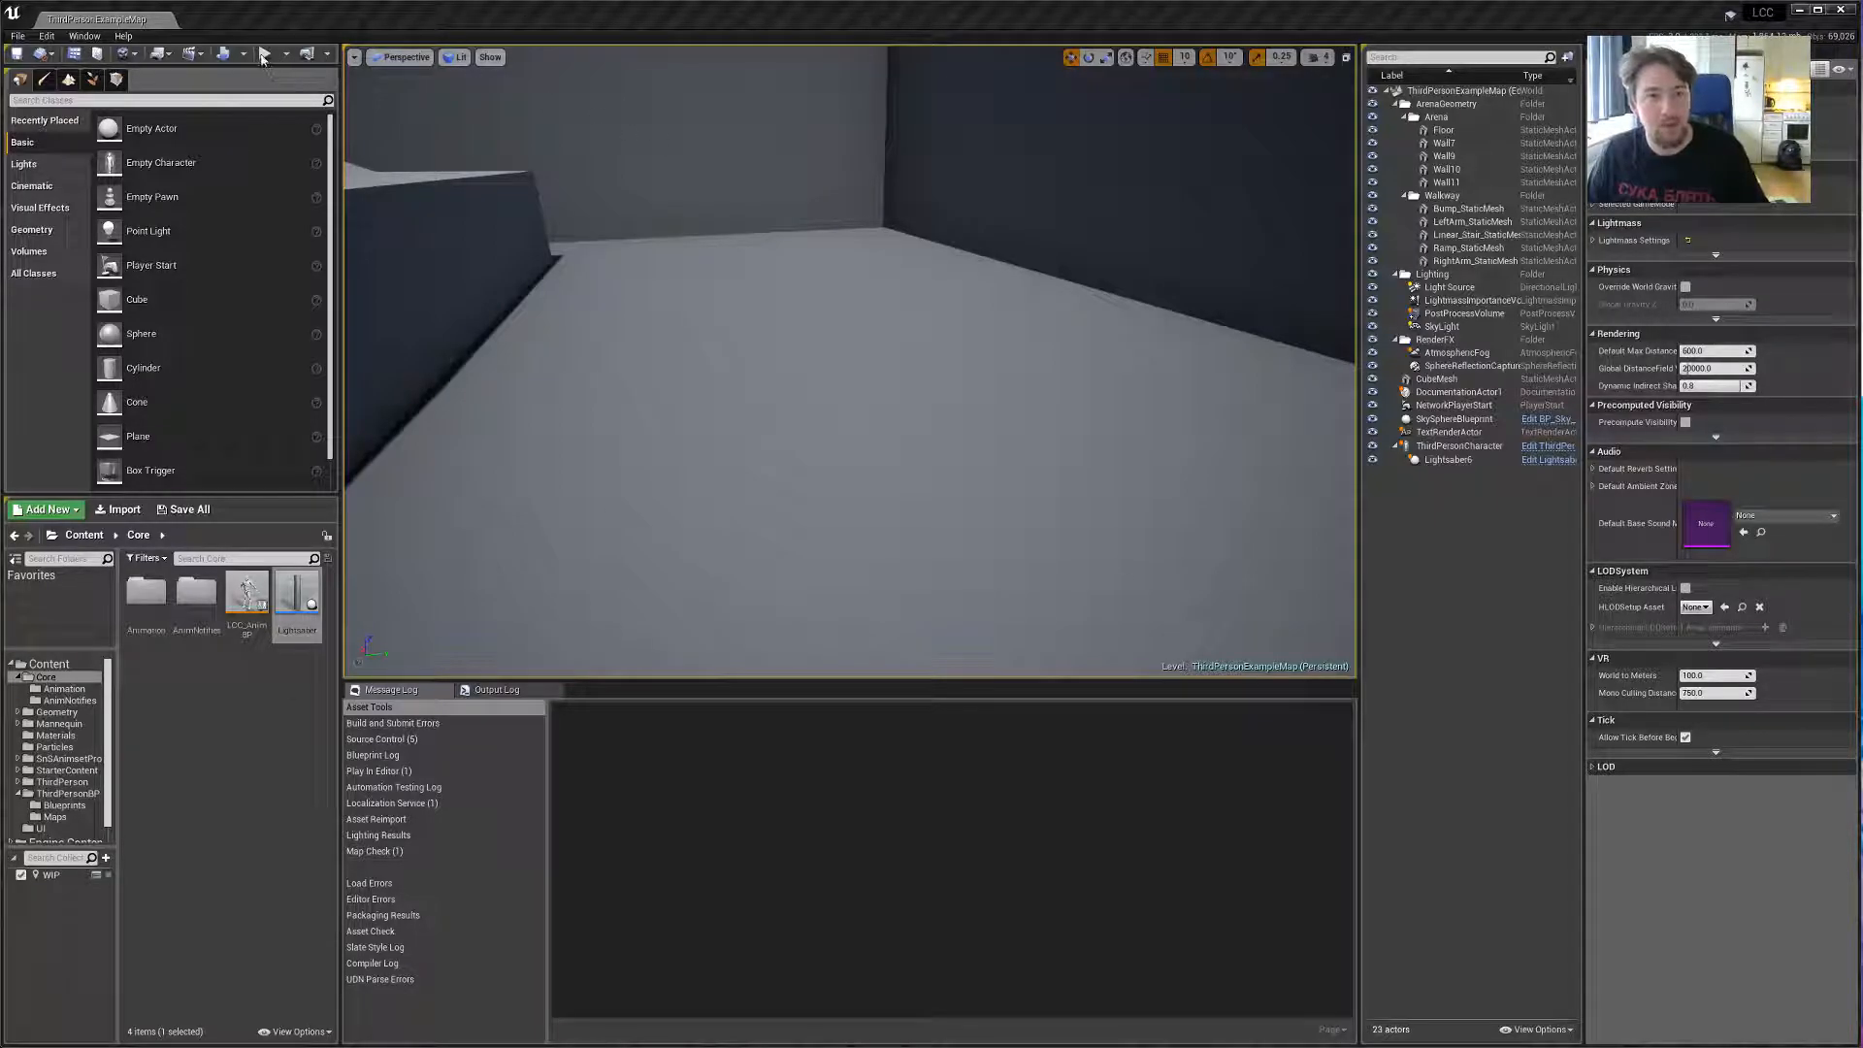
Play-test the level, swinging the lightsaber and moving the character around, and end the play session.
click(264, 57)
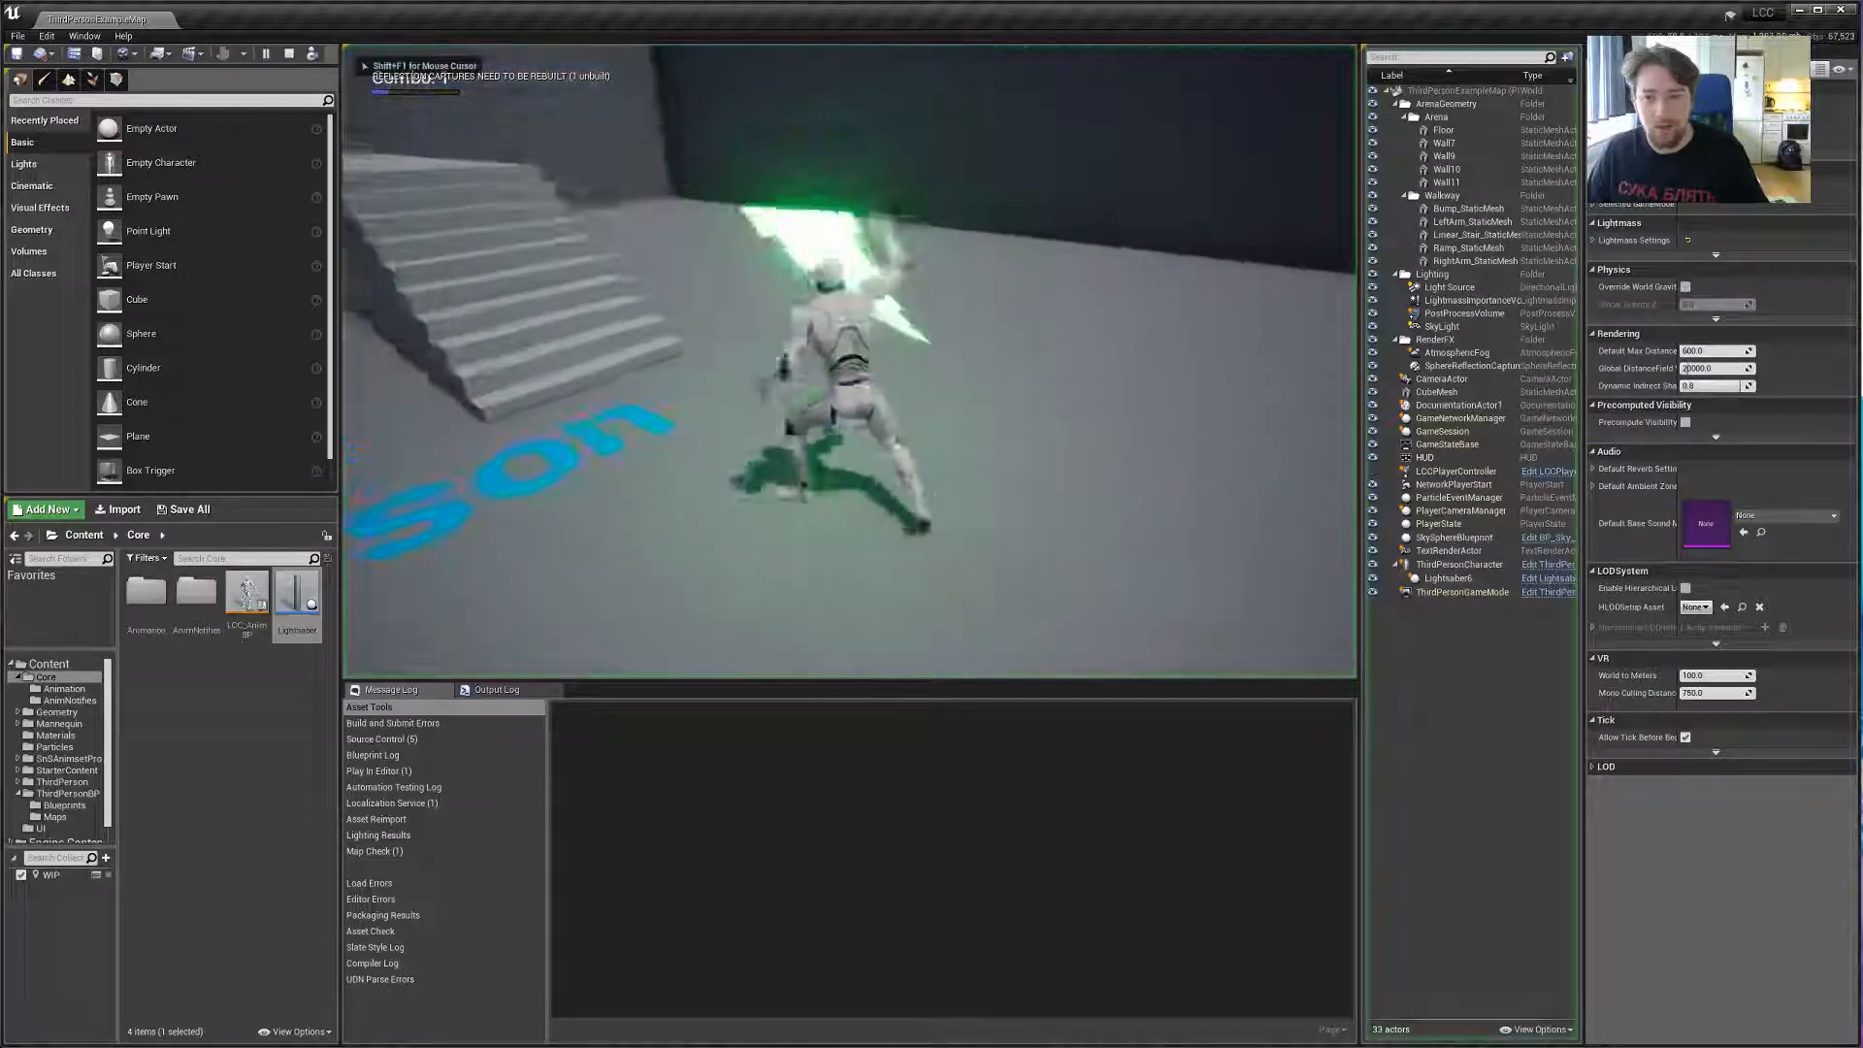
click(850, 361)
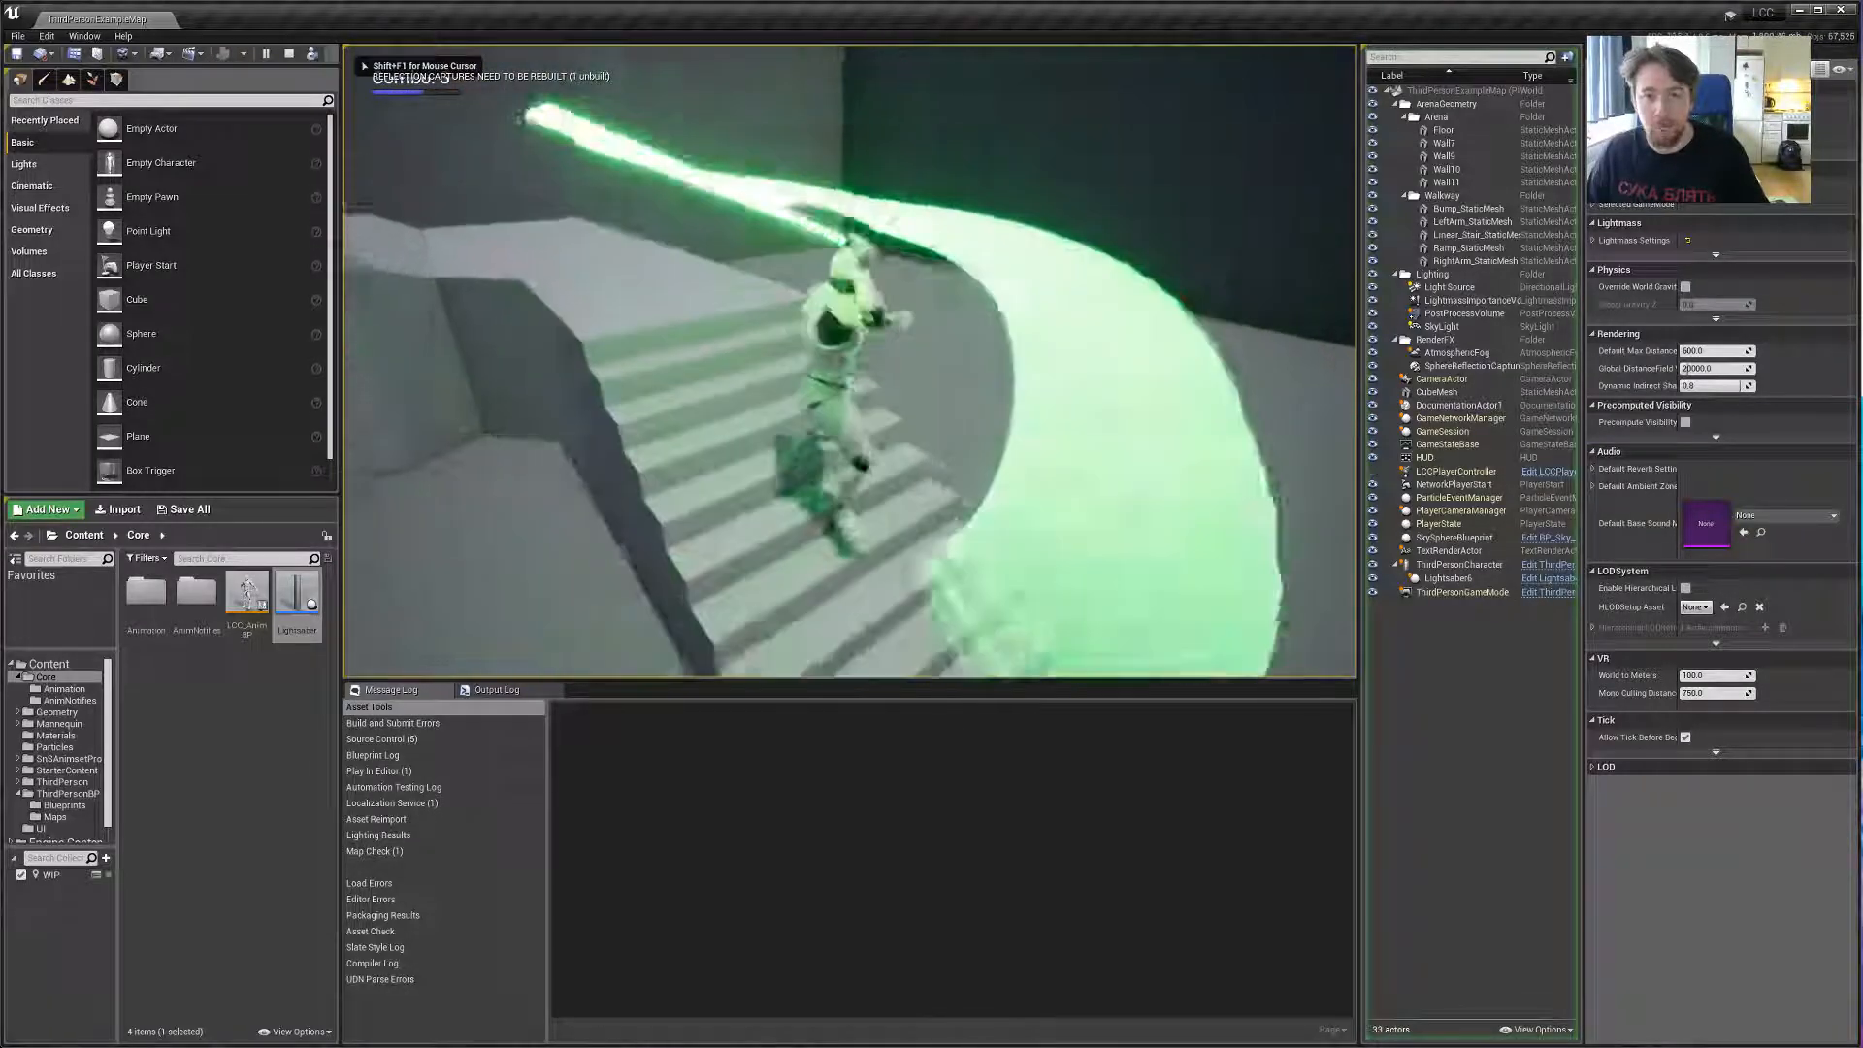
key(w)
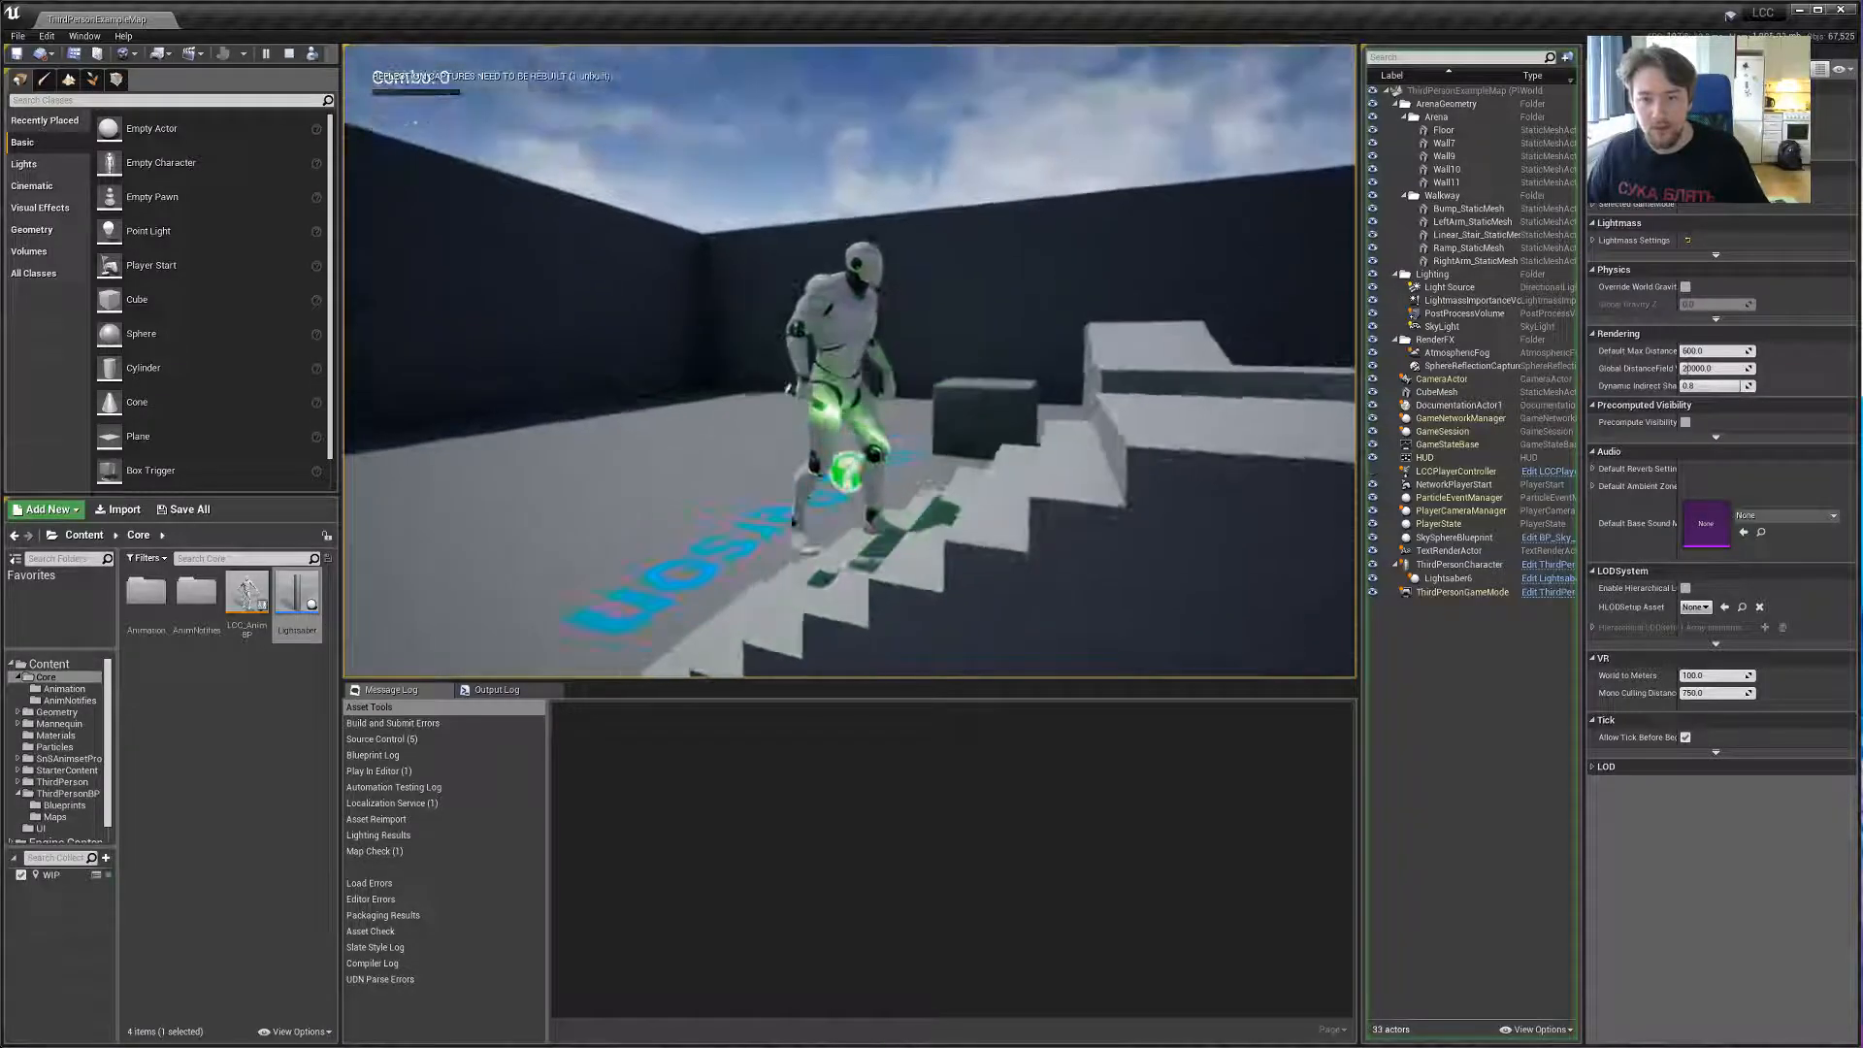
key(Escape)
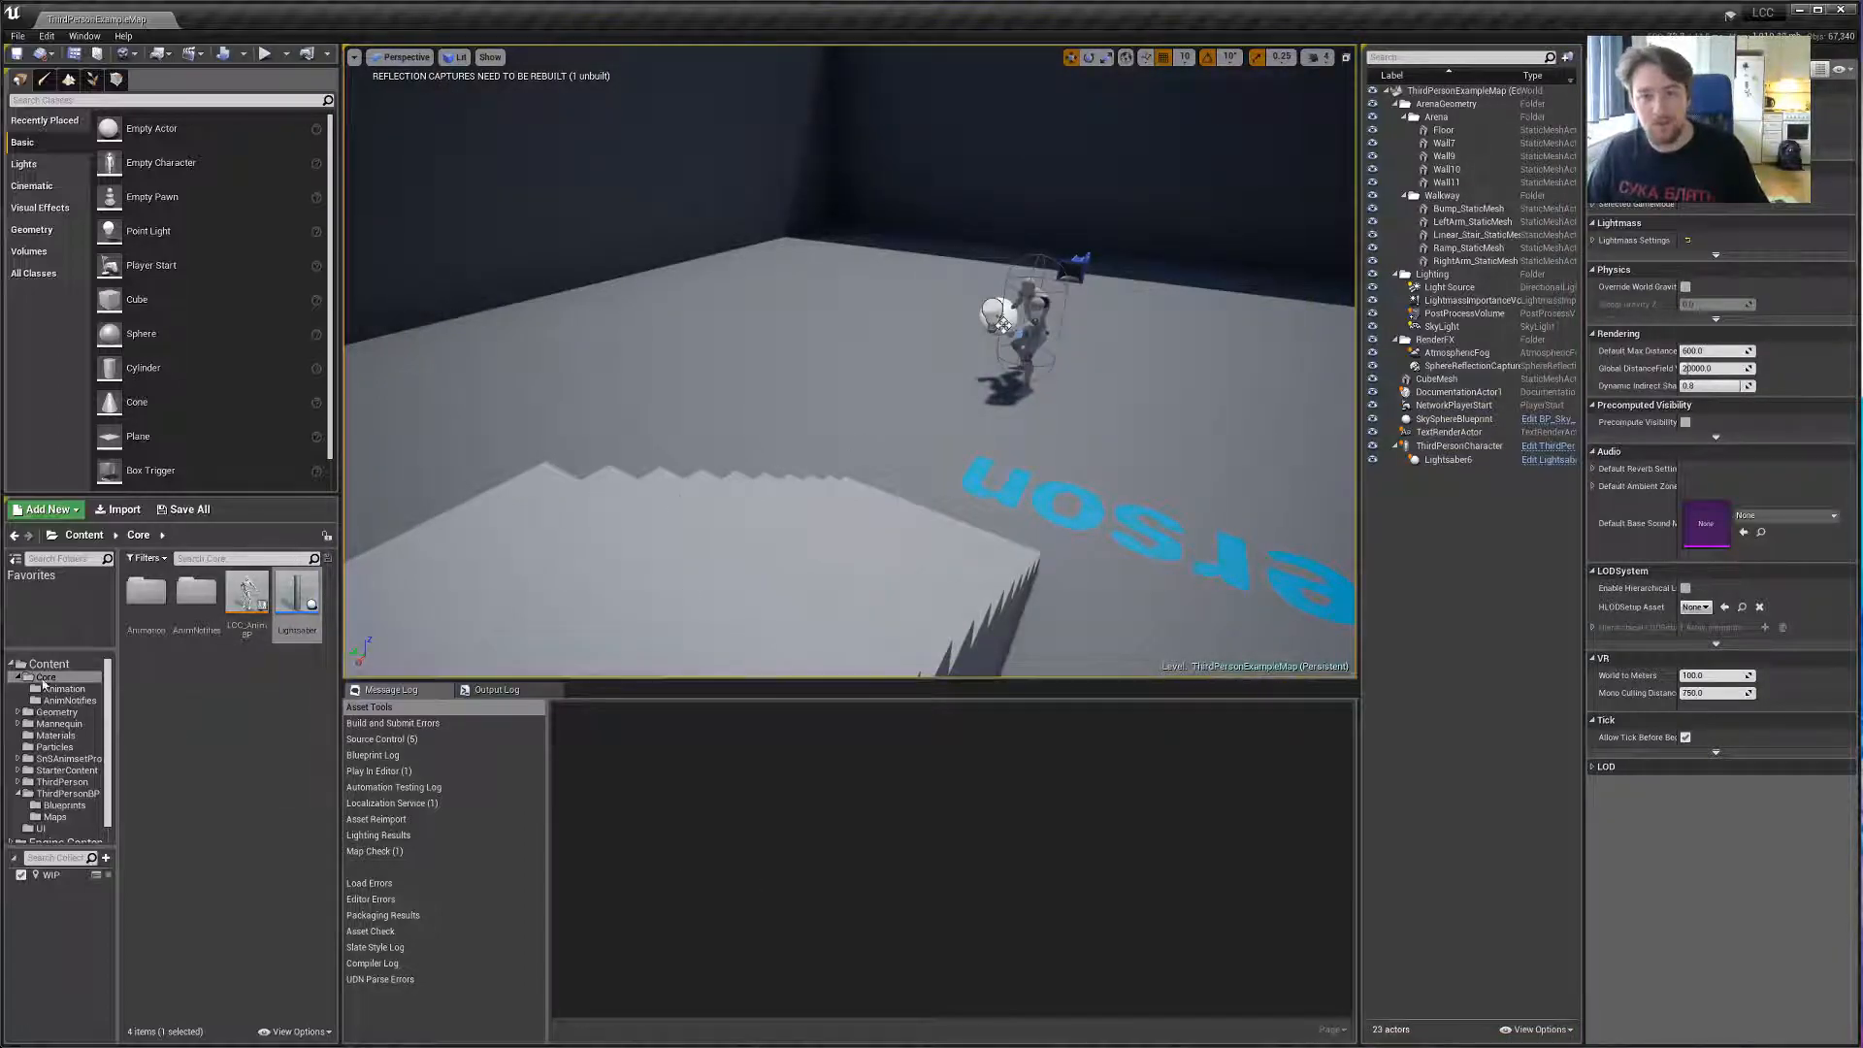
Open the Lightsaber blueprint and delete the disabled Event ActorBeginOverlap node from its event graph.
double_click(297, 592)
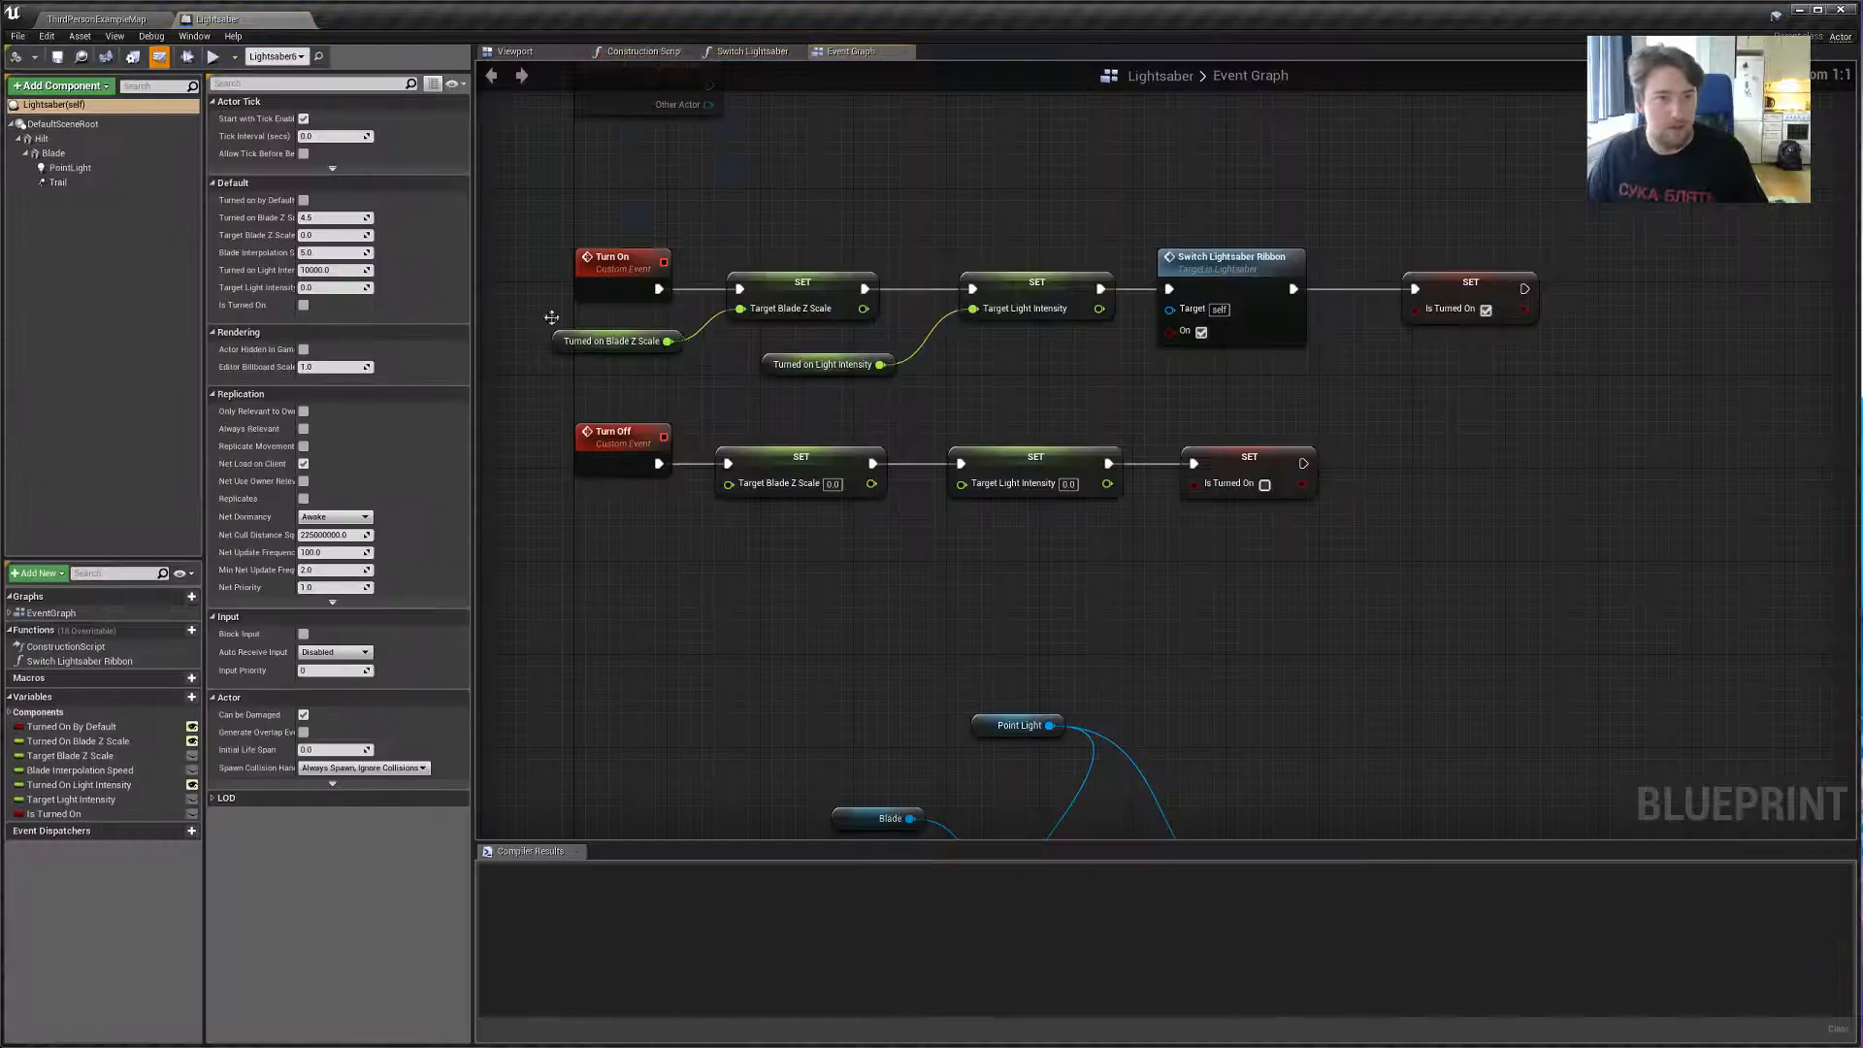
right_drag(695, 220, 723, 488)
right_drag(997, 209, 1004, 399)
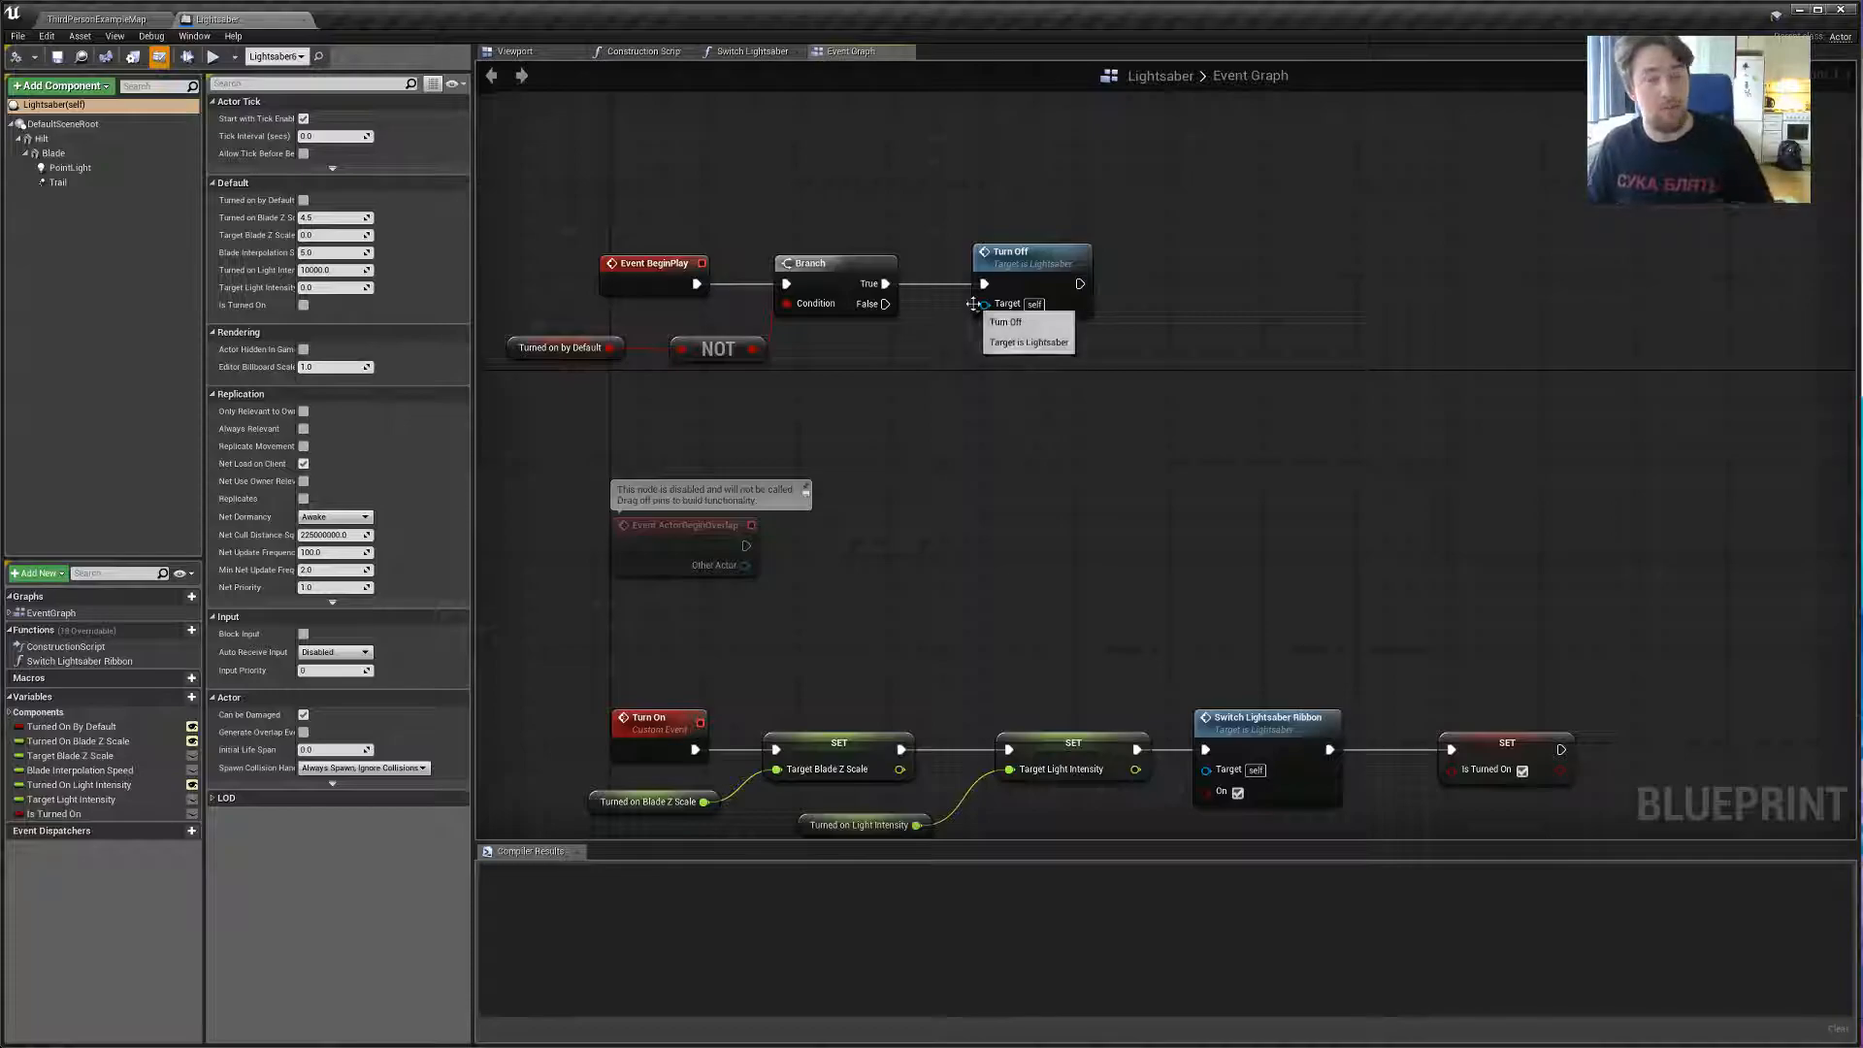
right_drag(764, 608, 782, 568)
drag(538, 388, 875, 549)
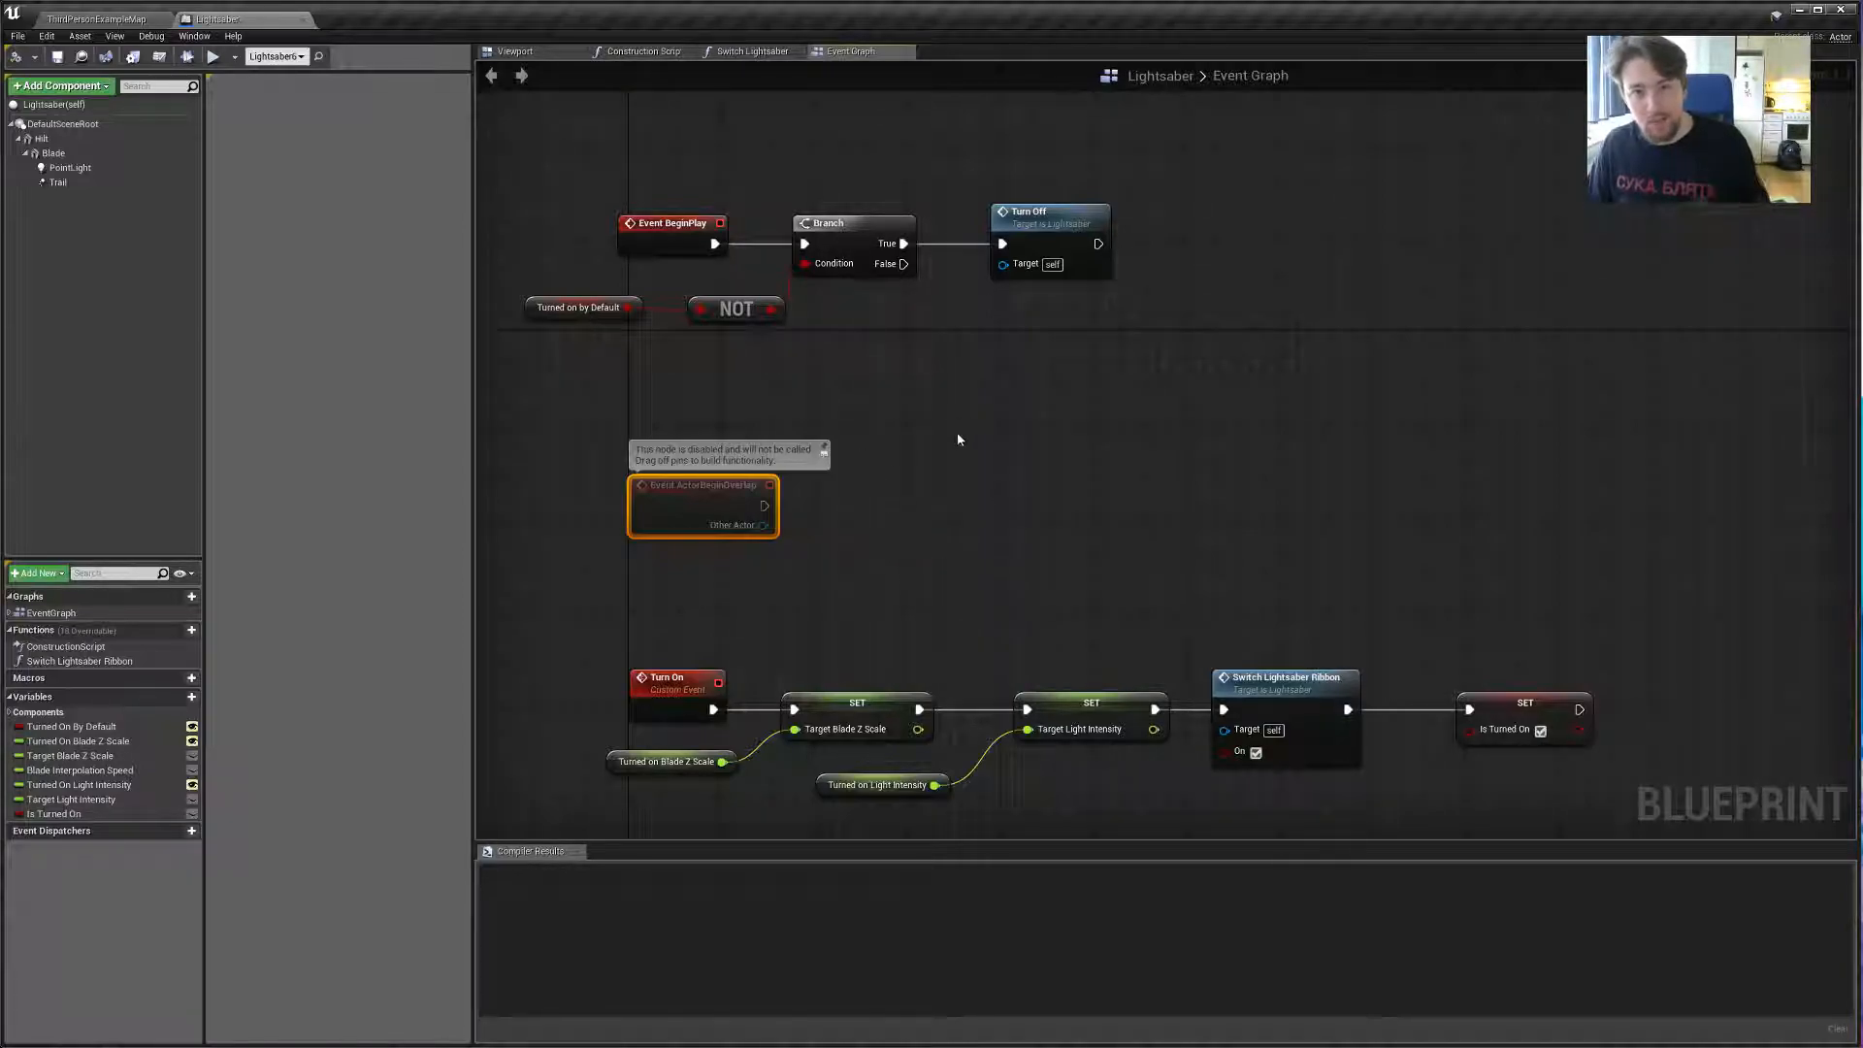
right_drag(773, 386, 883, 513)
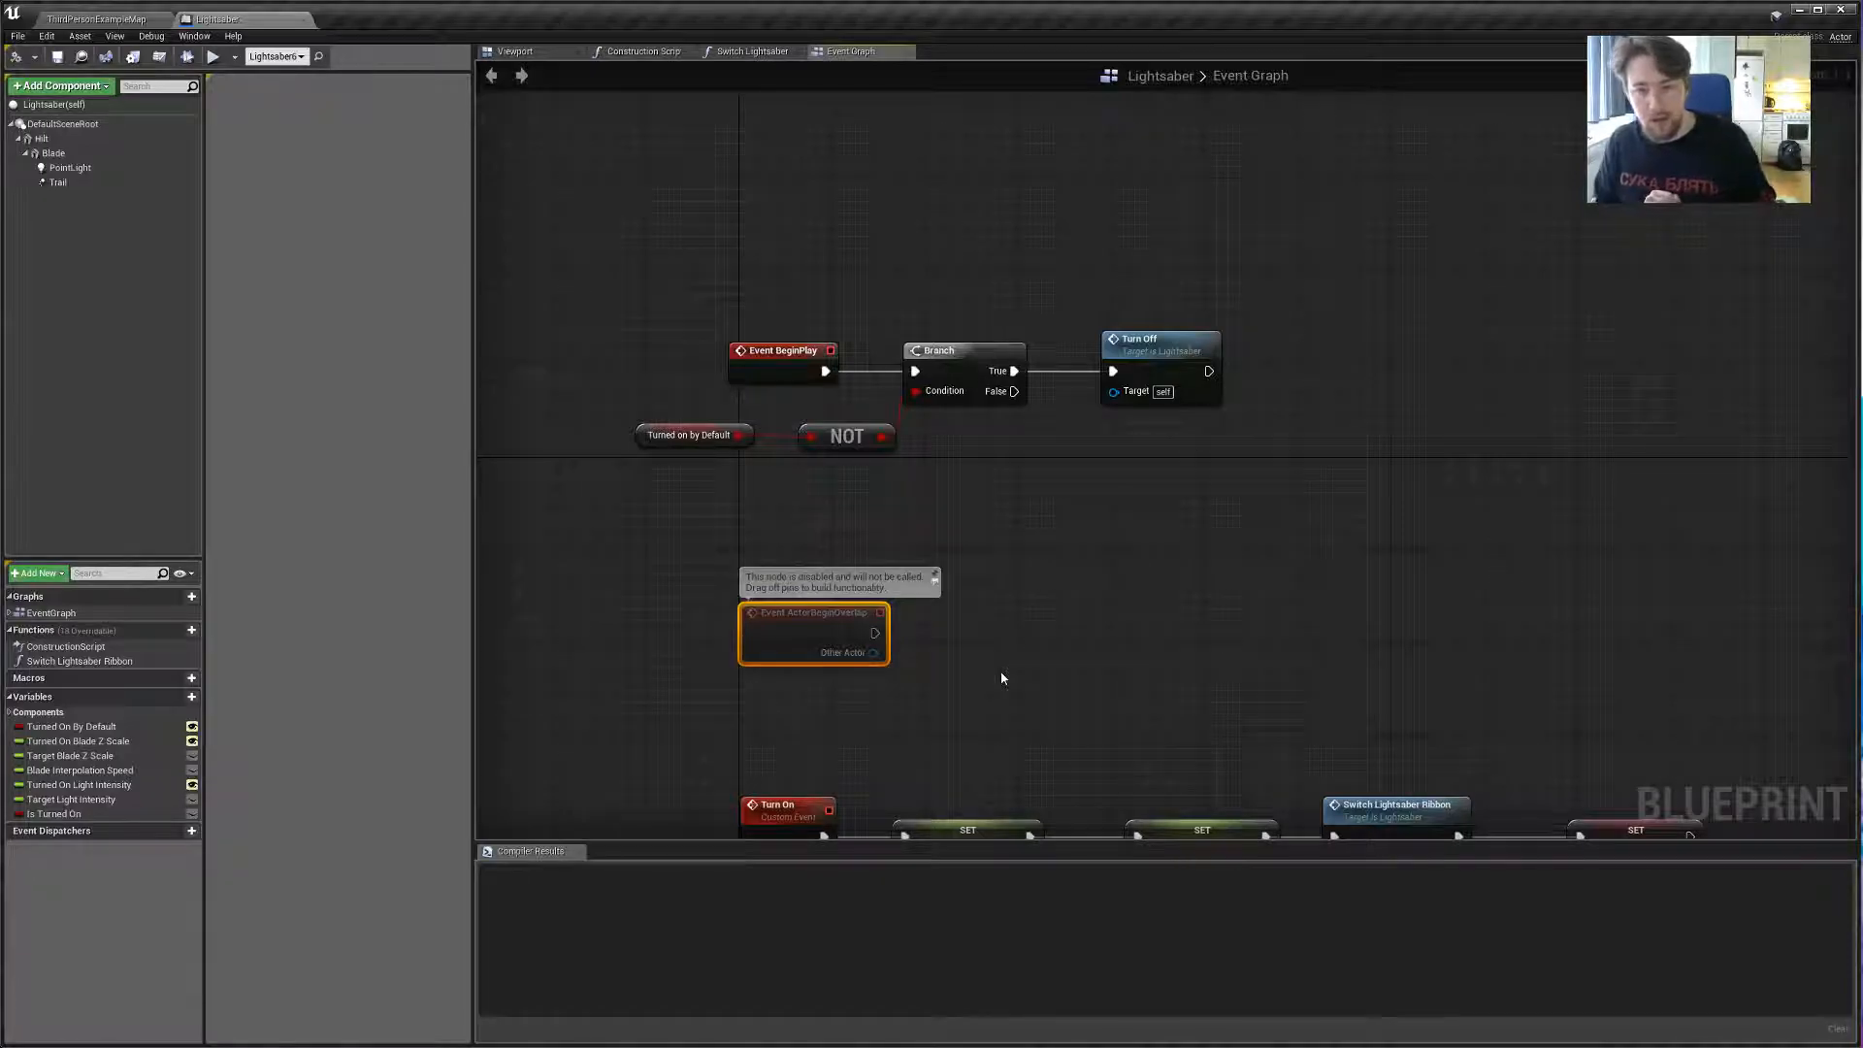
key(Delete)
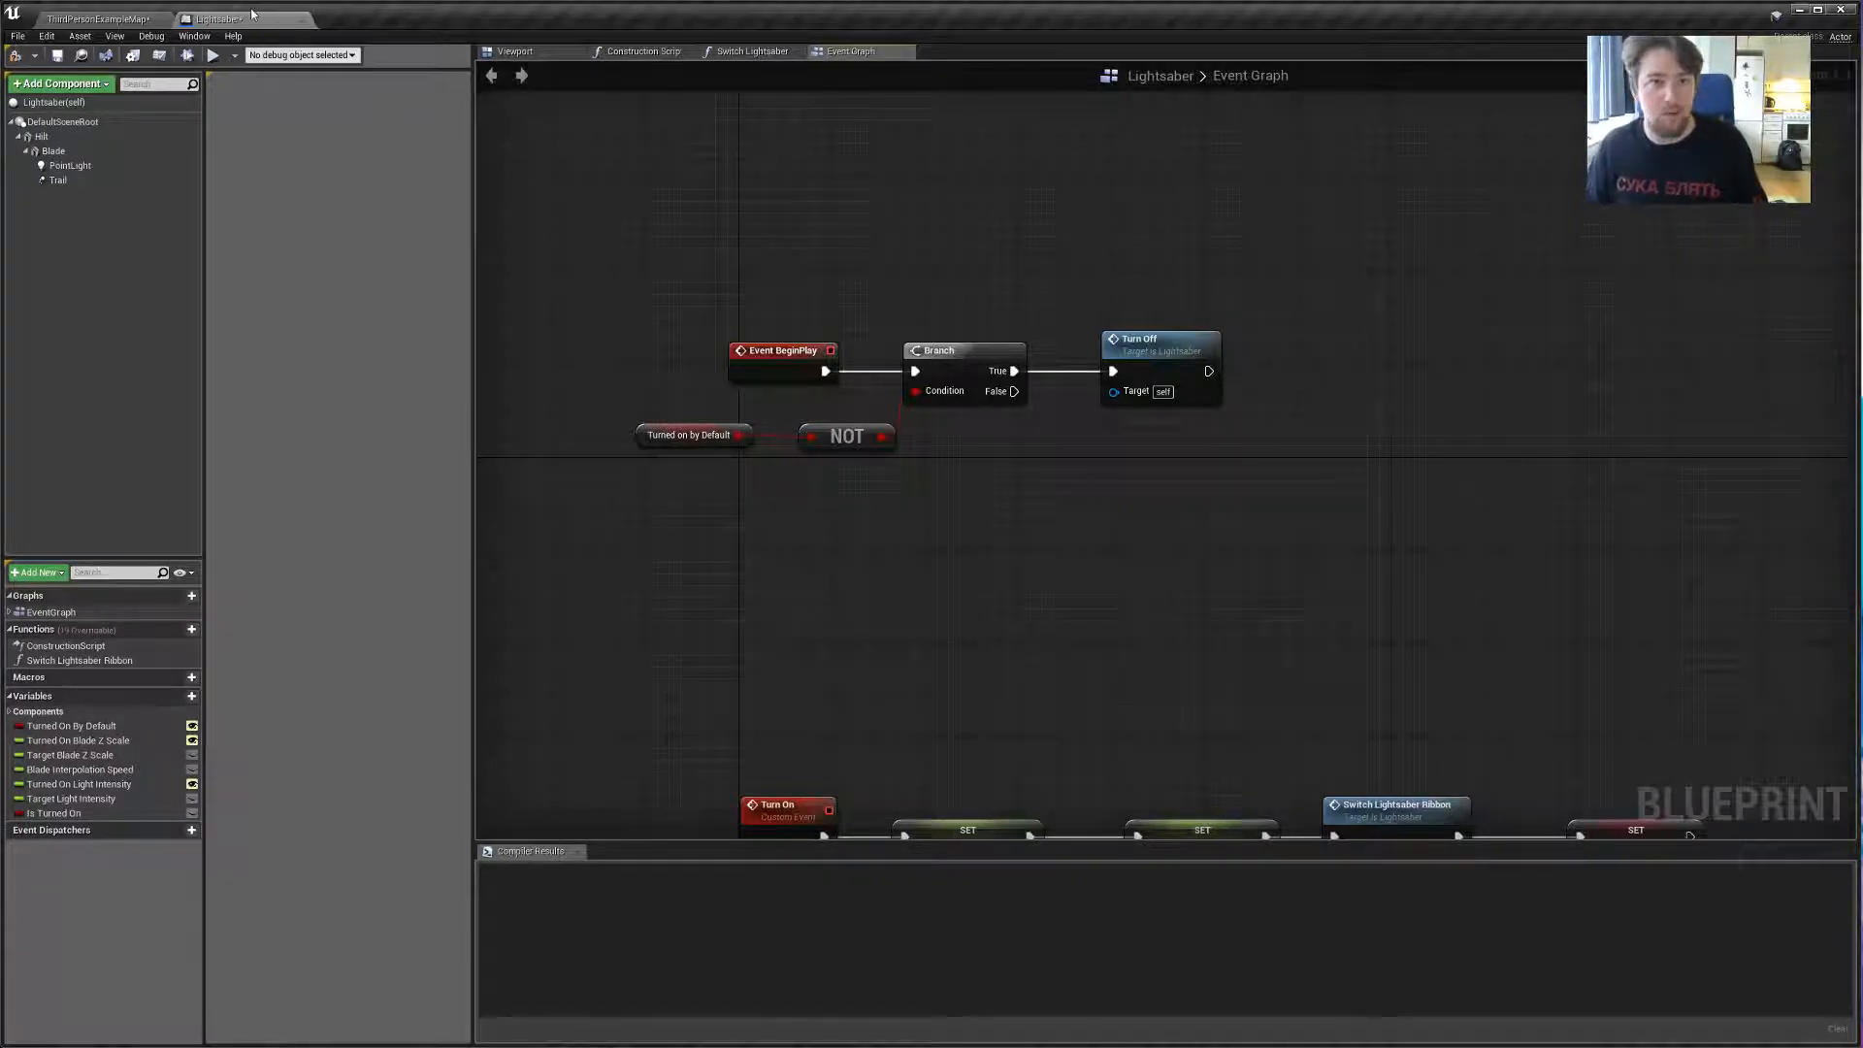
Locate the existing Event Tick node and insert a Sequence node between it and Set Relative Scale 3D.
right_drag(793, 346, 780, 582)
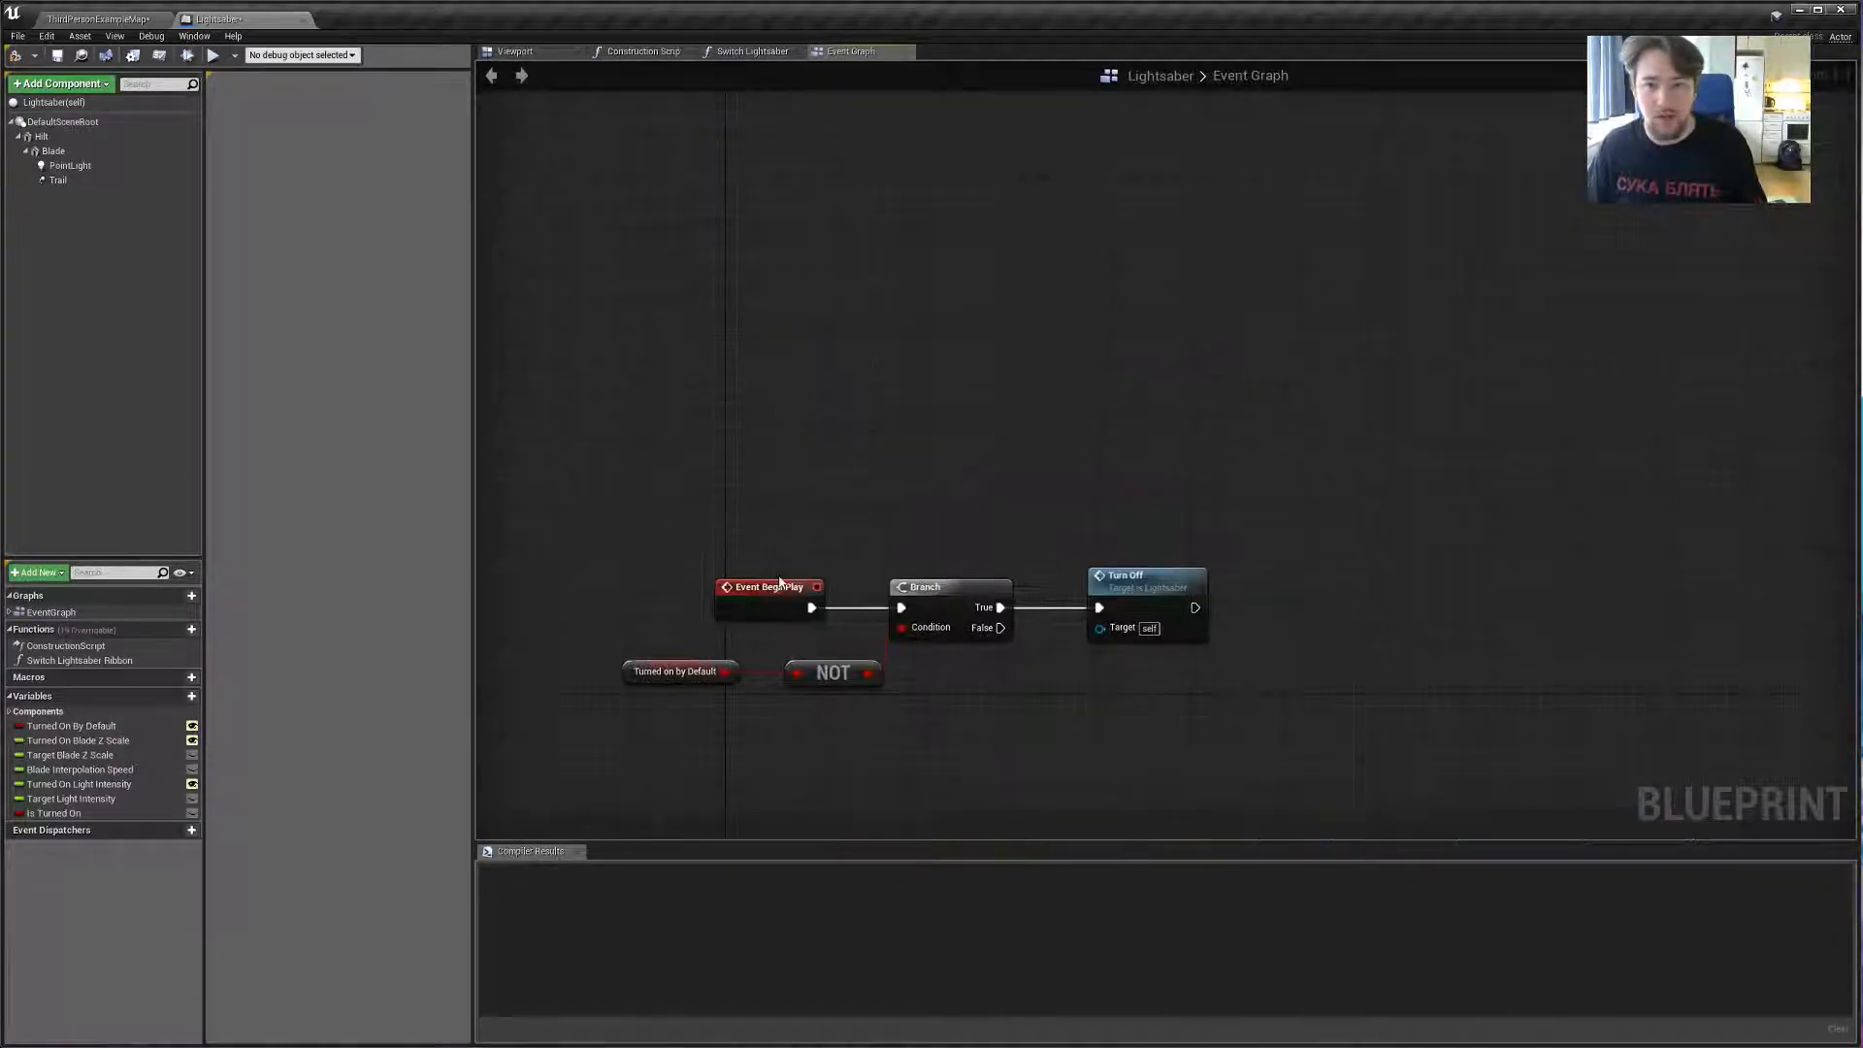
right_click(749, 386)
text(event tick)
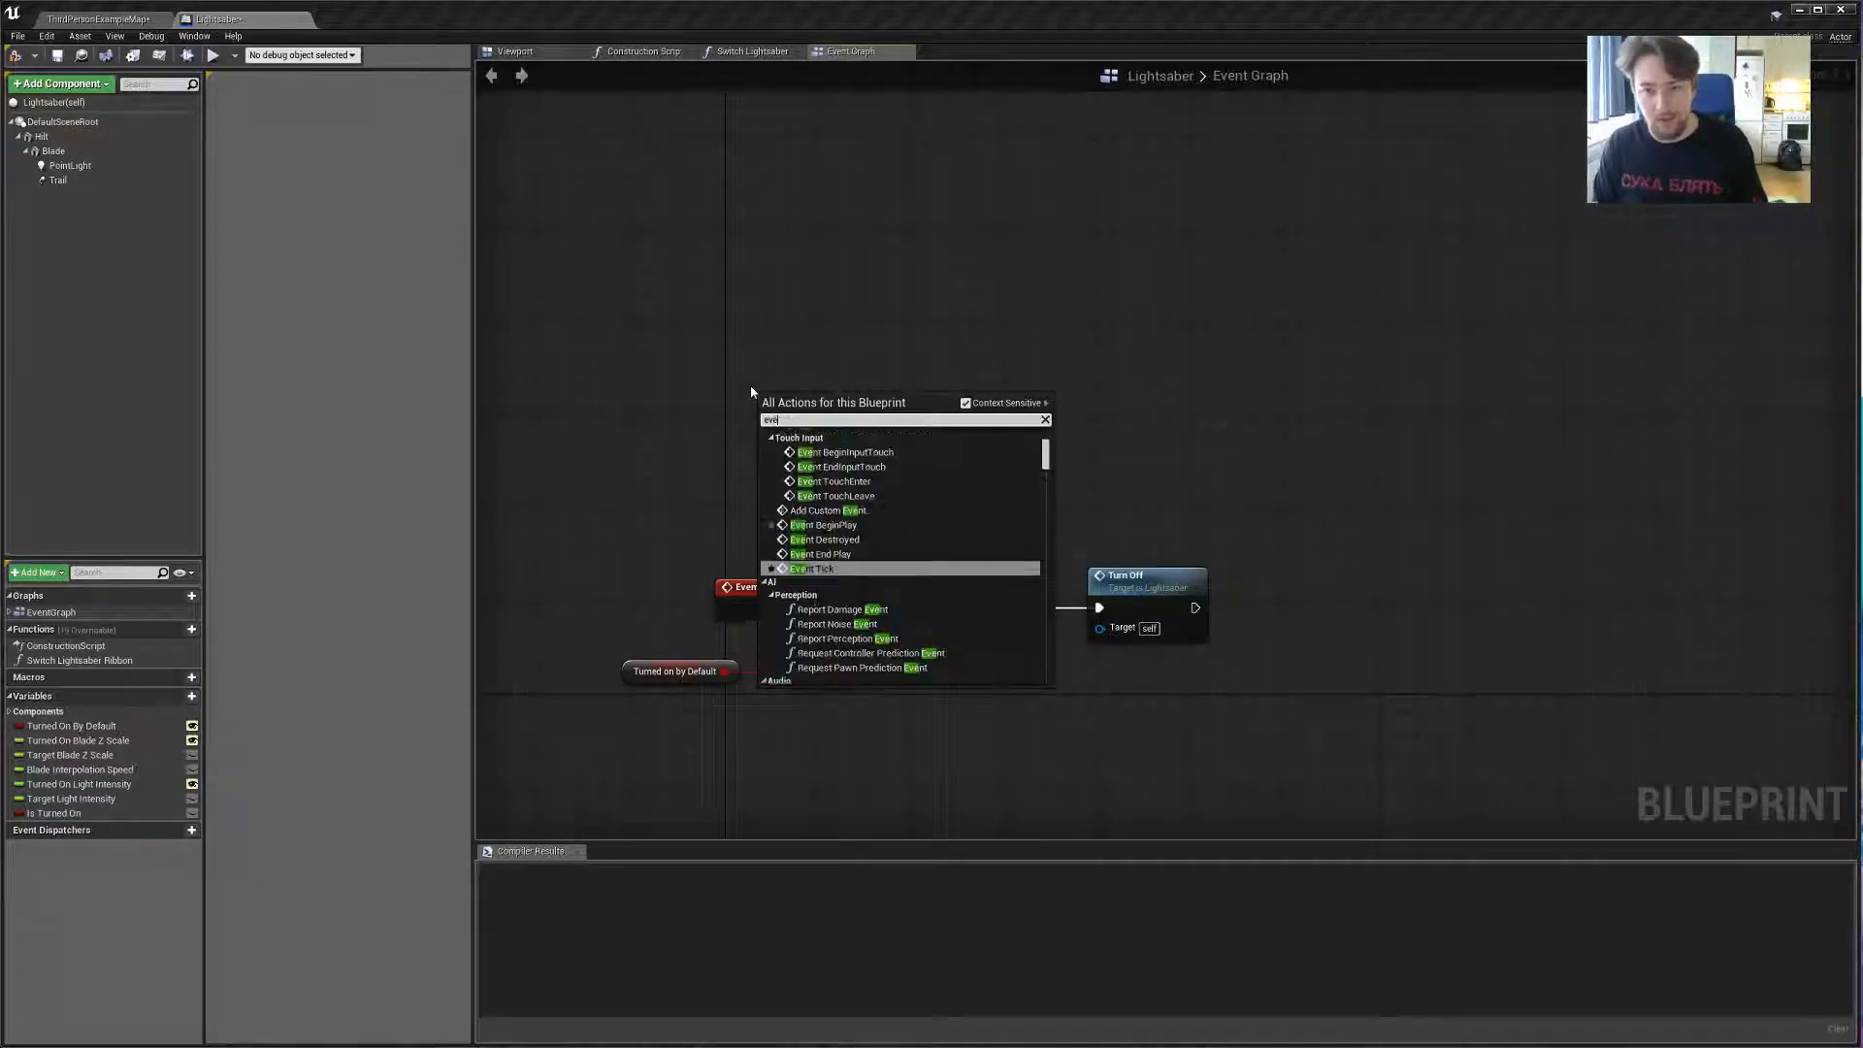
key(Return)
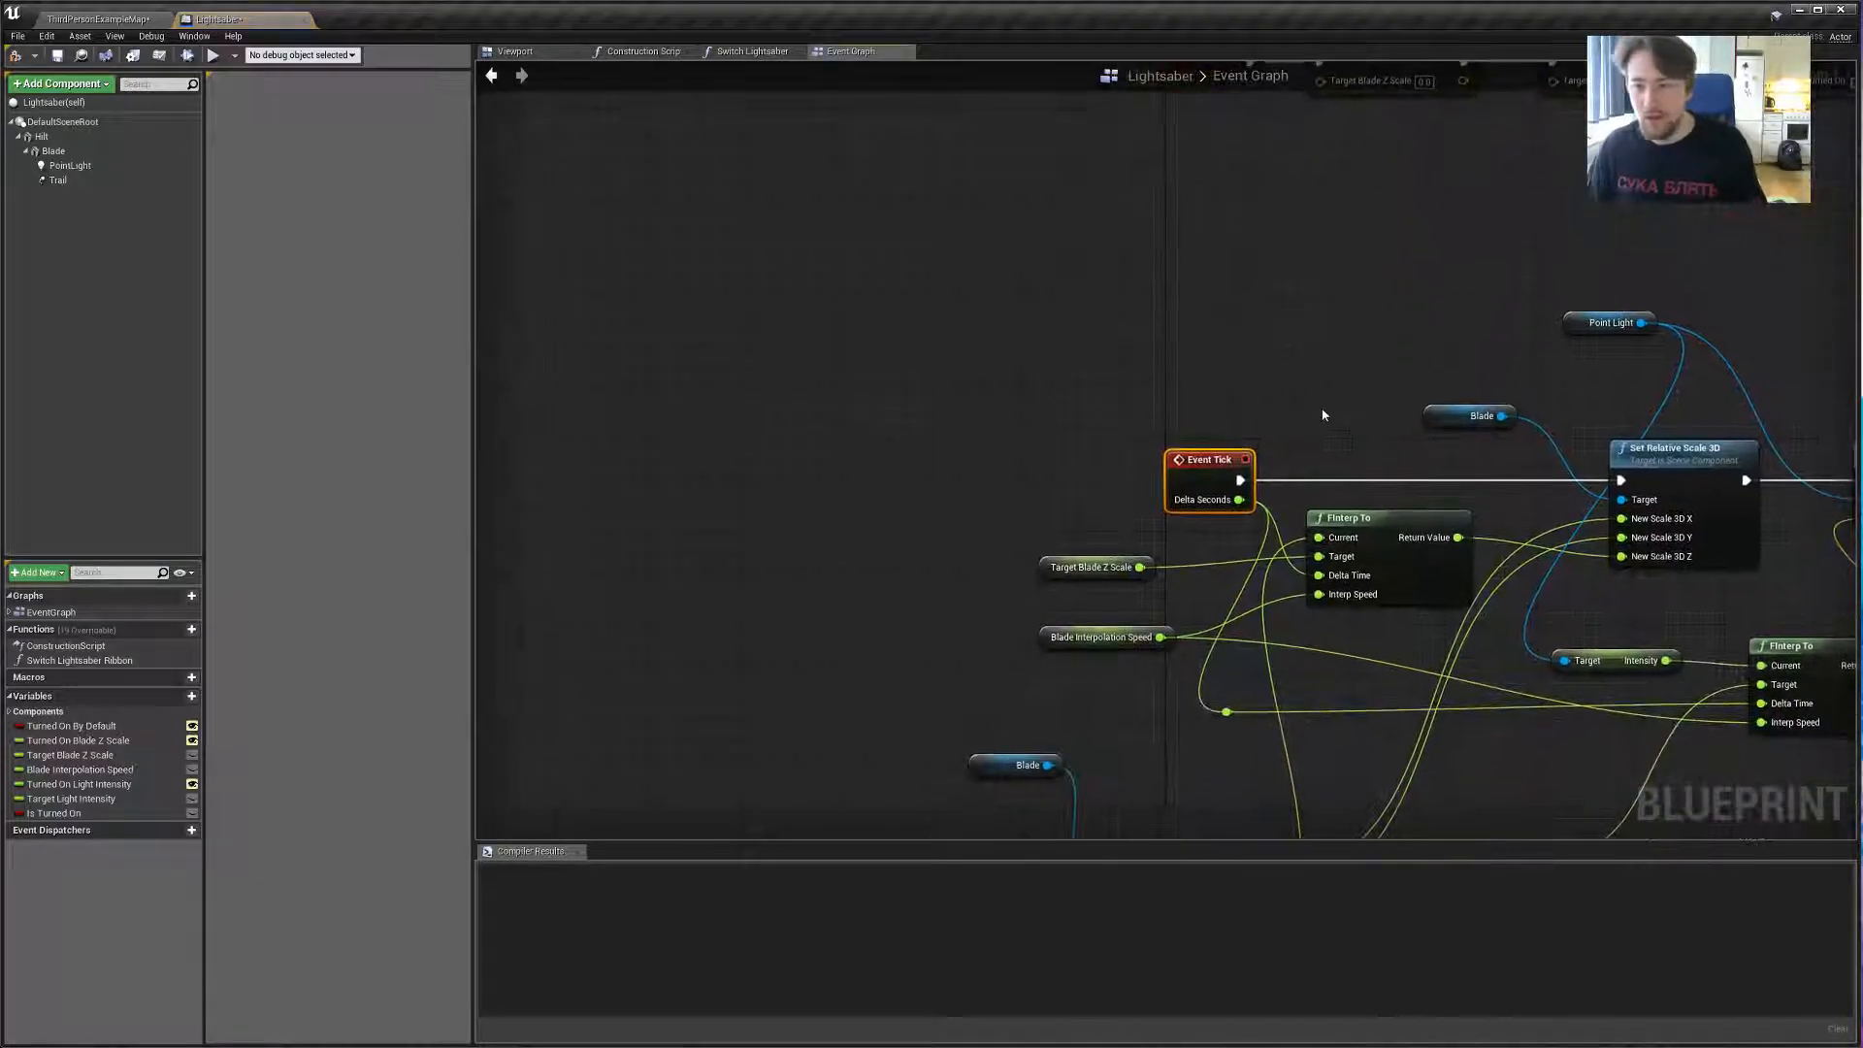
right_drag(1331, 427, 817, 228)
scroll(817, 228, down, 2)
right_drag(776, 365, 1024, 436)
right_drag(907, 332, 1039, 325)
drag(1081, 327, 1043, 315)
scroll(934, 334, up, 2)
text(sequ)
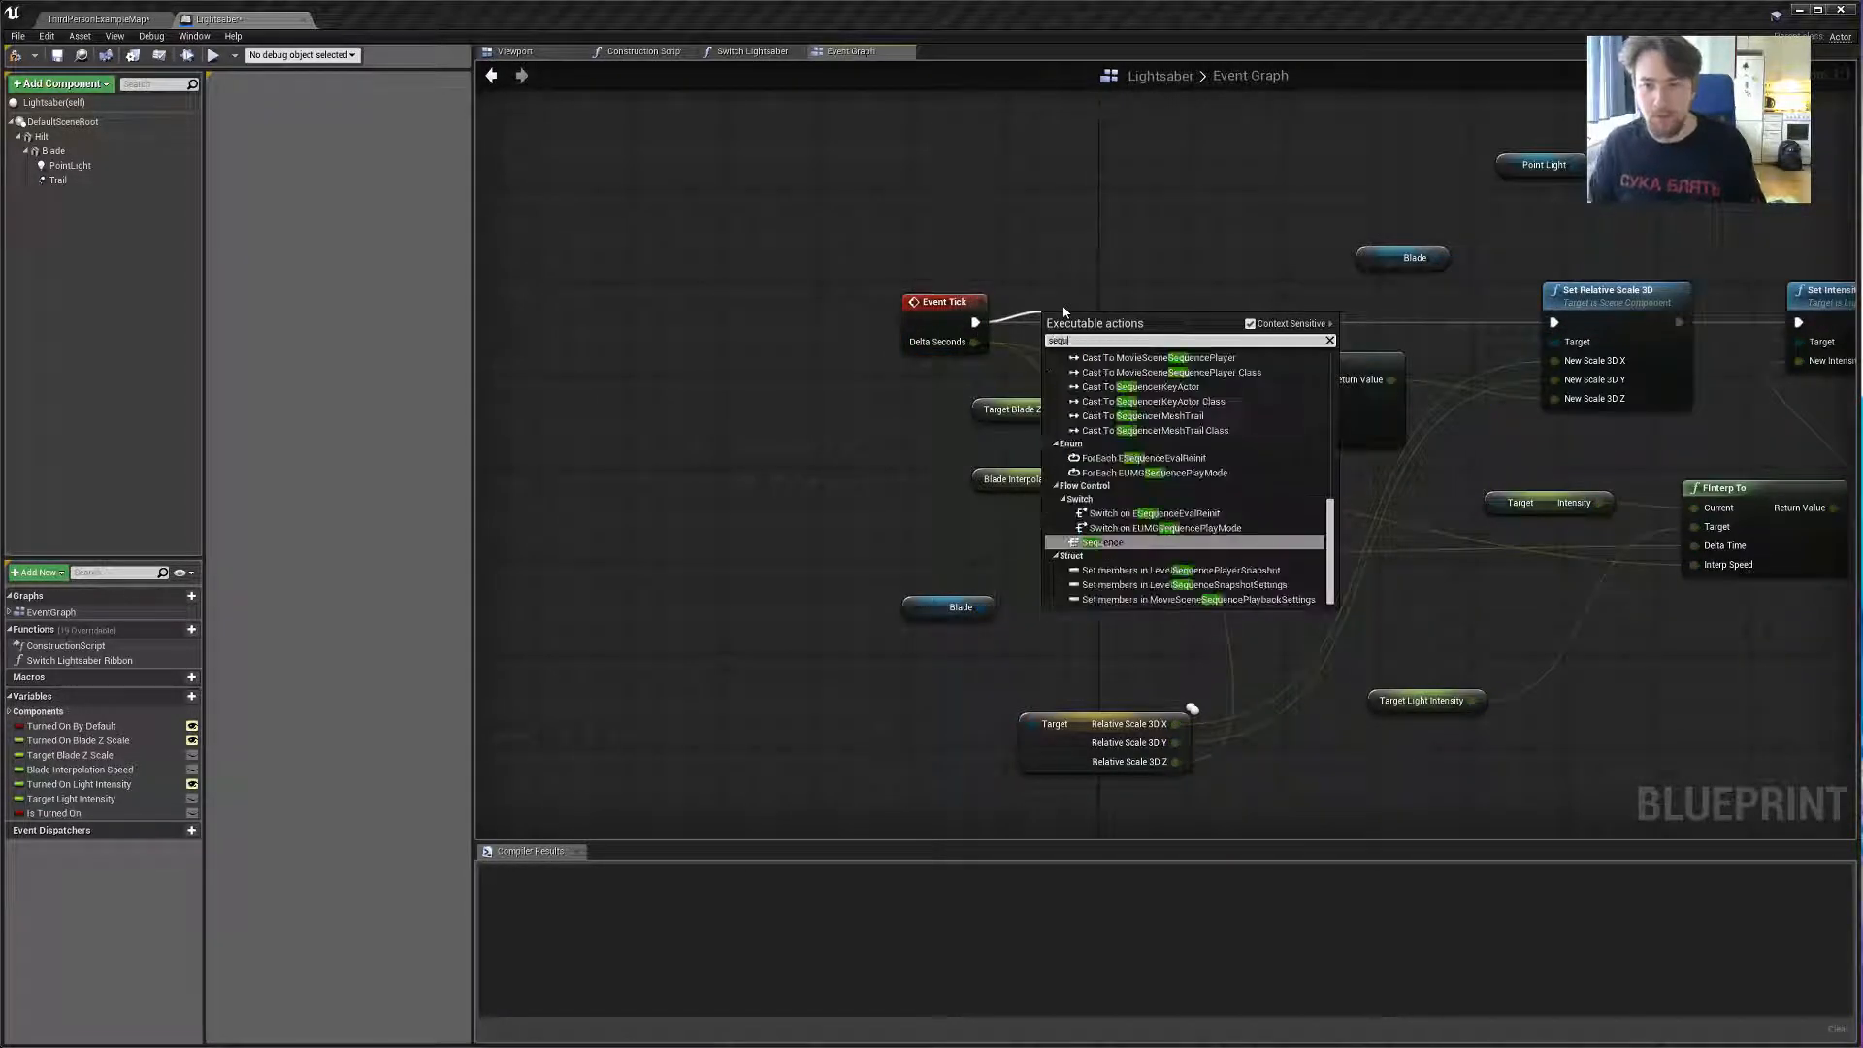
key(Return)
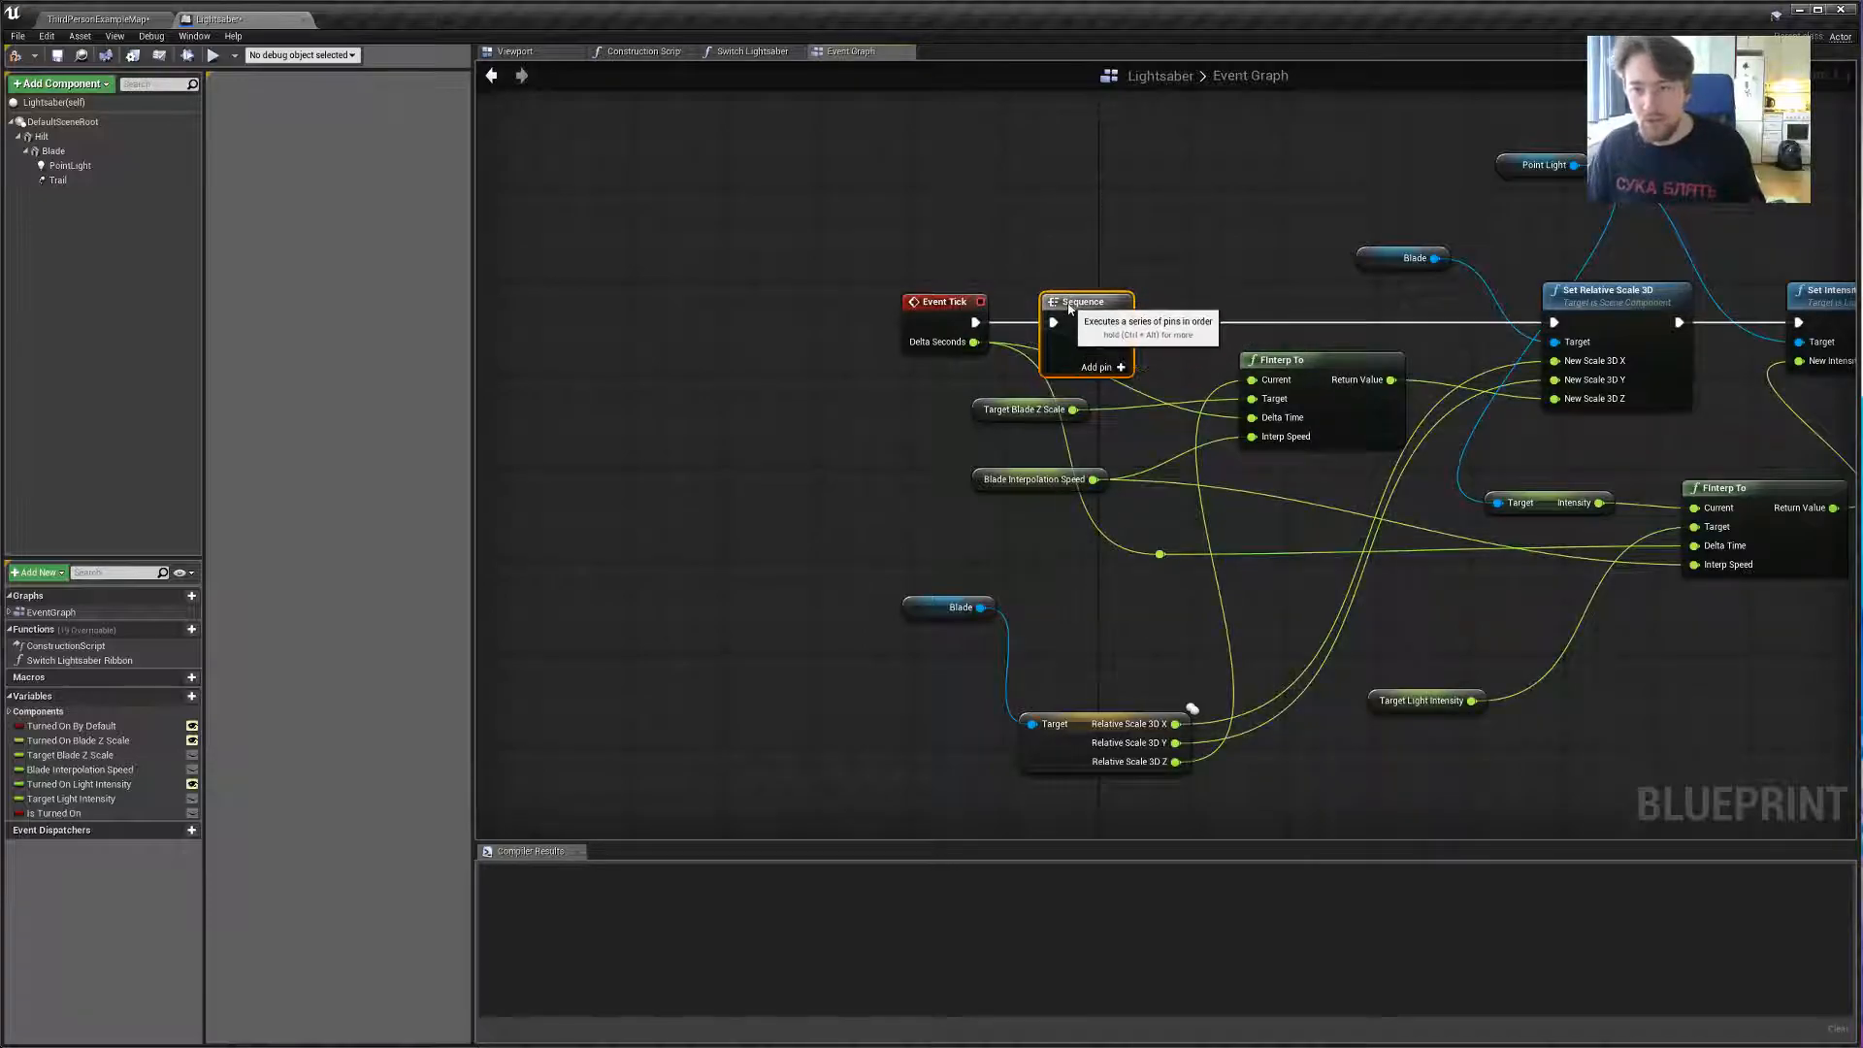
Wrap the blade scaling and light intensity nodes after the Sequence in a comment titled "Extend / Hide the blade".
scroll(734, 395, down, 2)
drag(735, 395, 1275, 679)
shift+drag(907, 153, 1393, 632)
drag(912, 351, 1045, 354)
right_drag(1343, 558, 1418, 556)
drag(1146, 357, 1189, 358)
text(cExtend / )
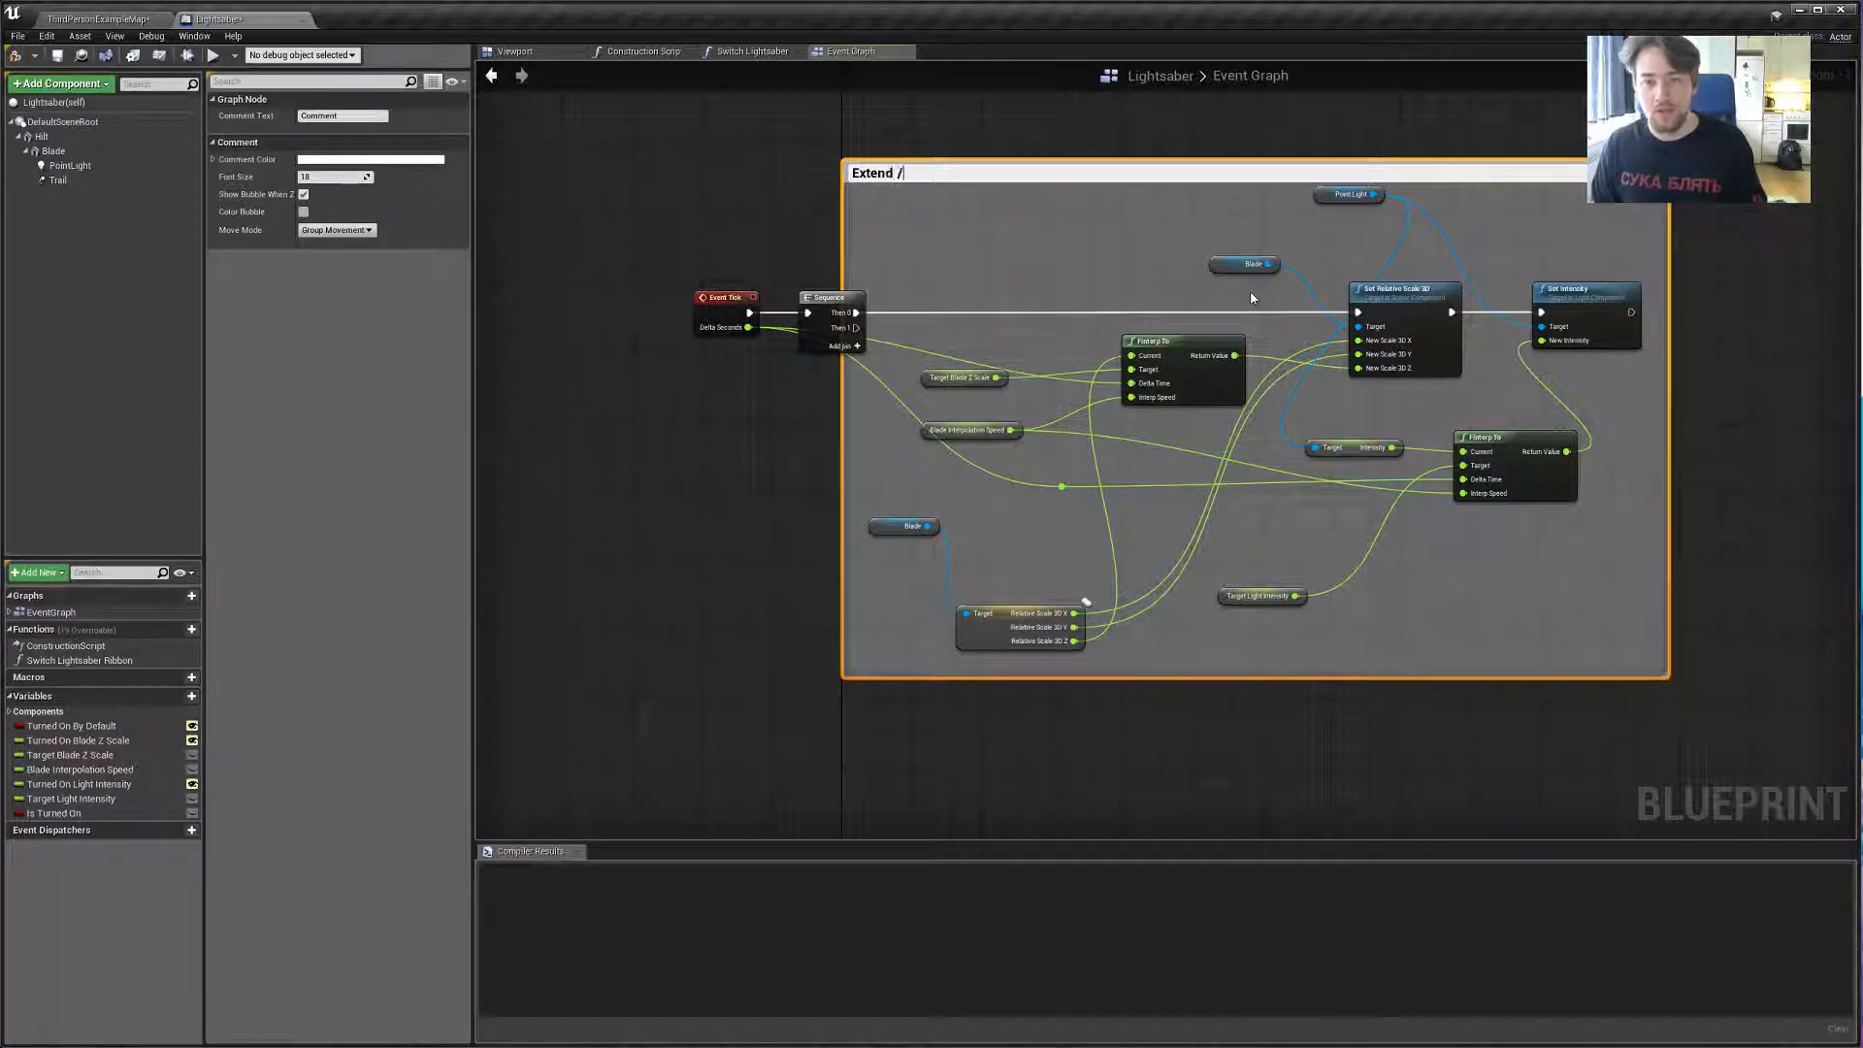
text(Hide the blade)
key(Return)
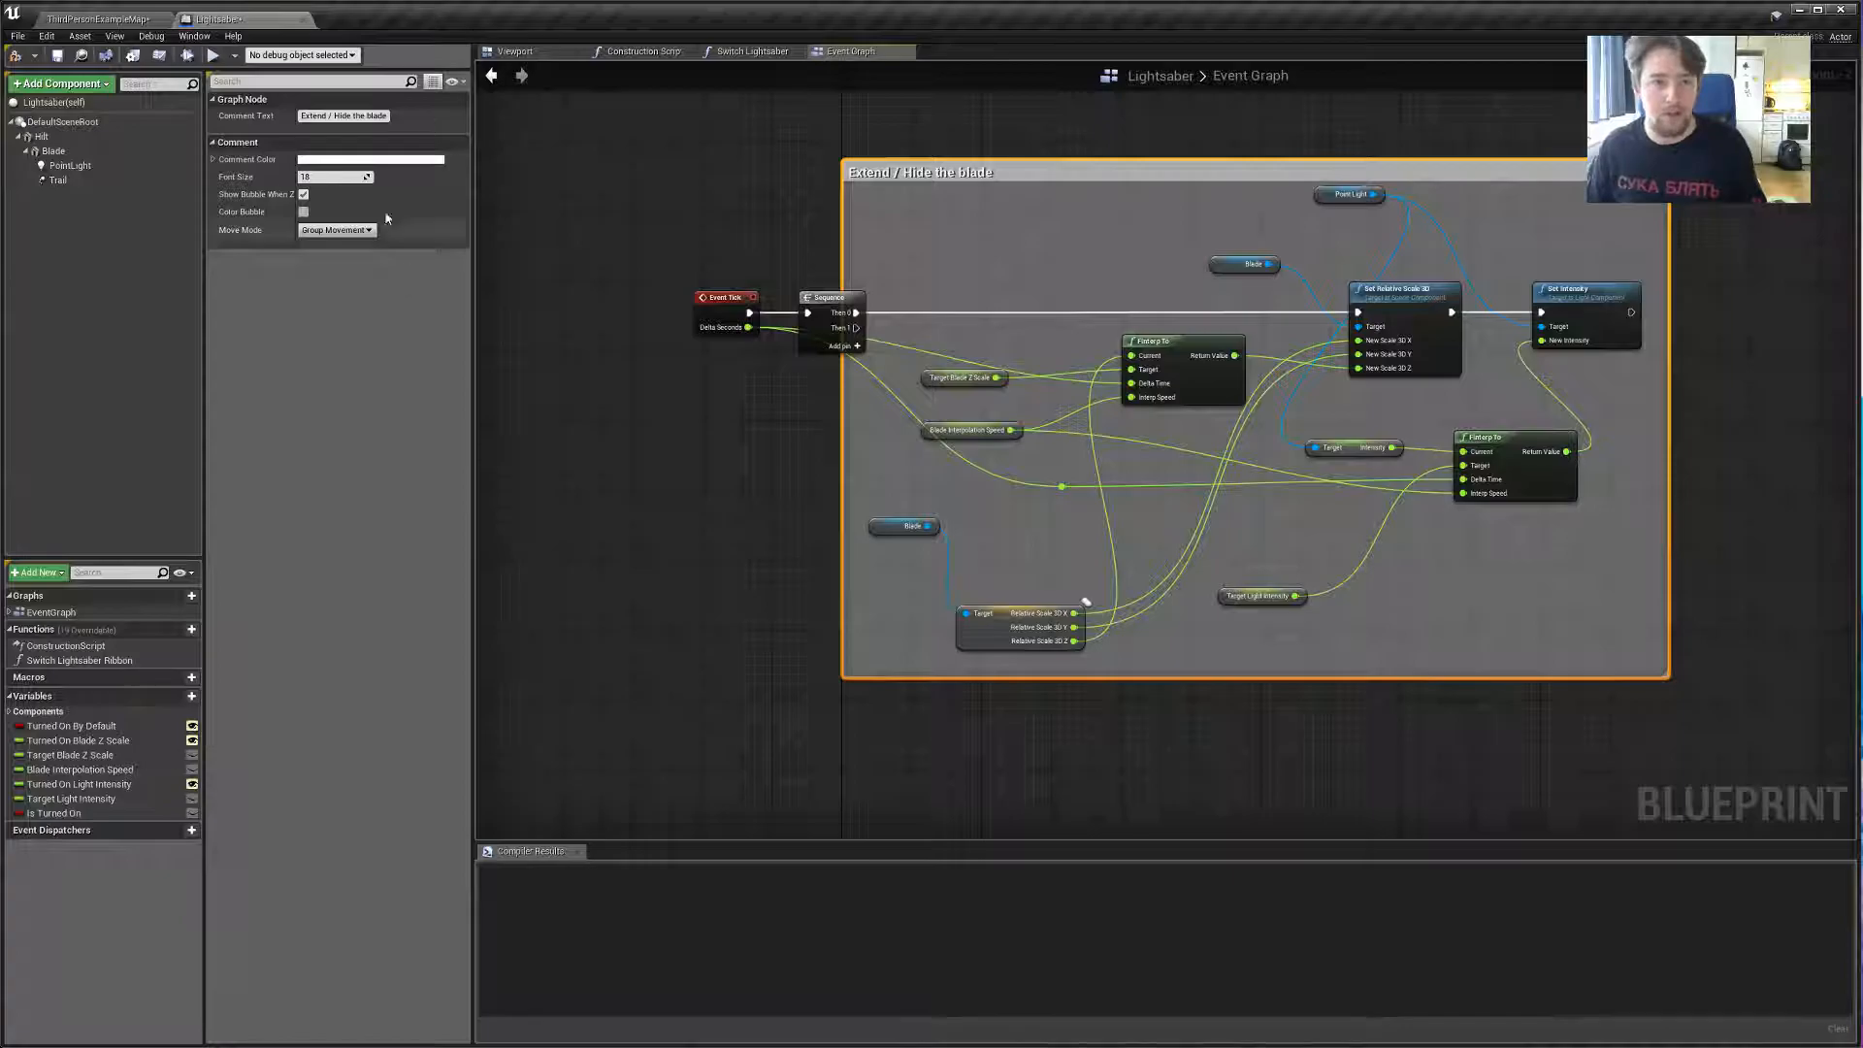
Set the colour of the "Extend / Hide the blade" comment to black.
click(370, 159)
drag(698, 424, 638, 437)
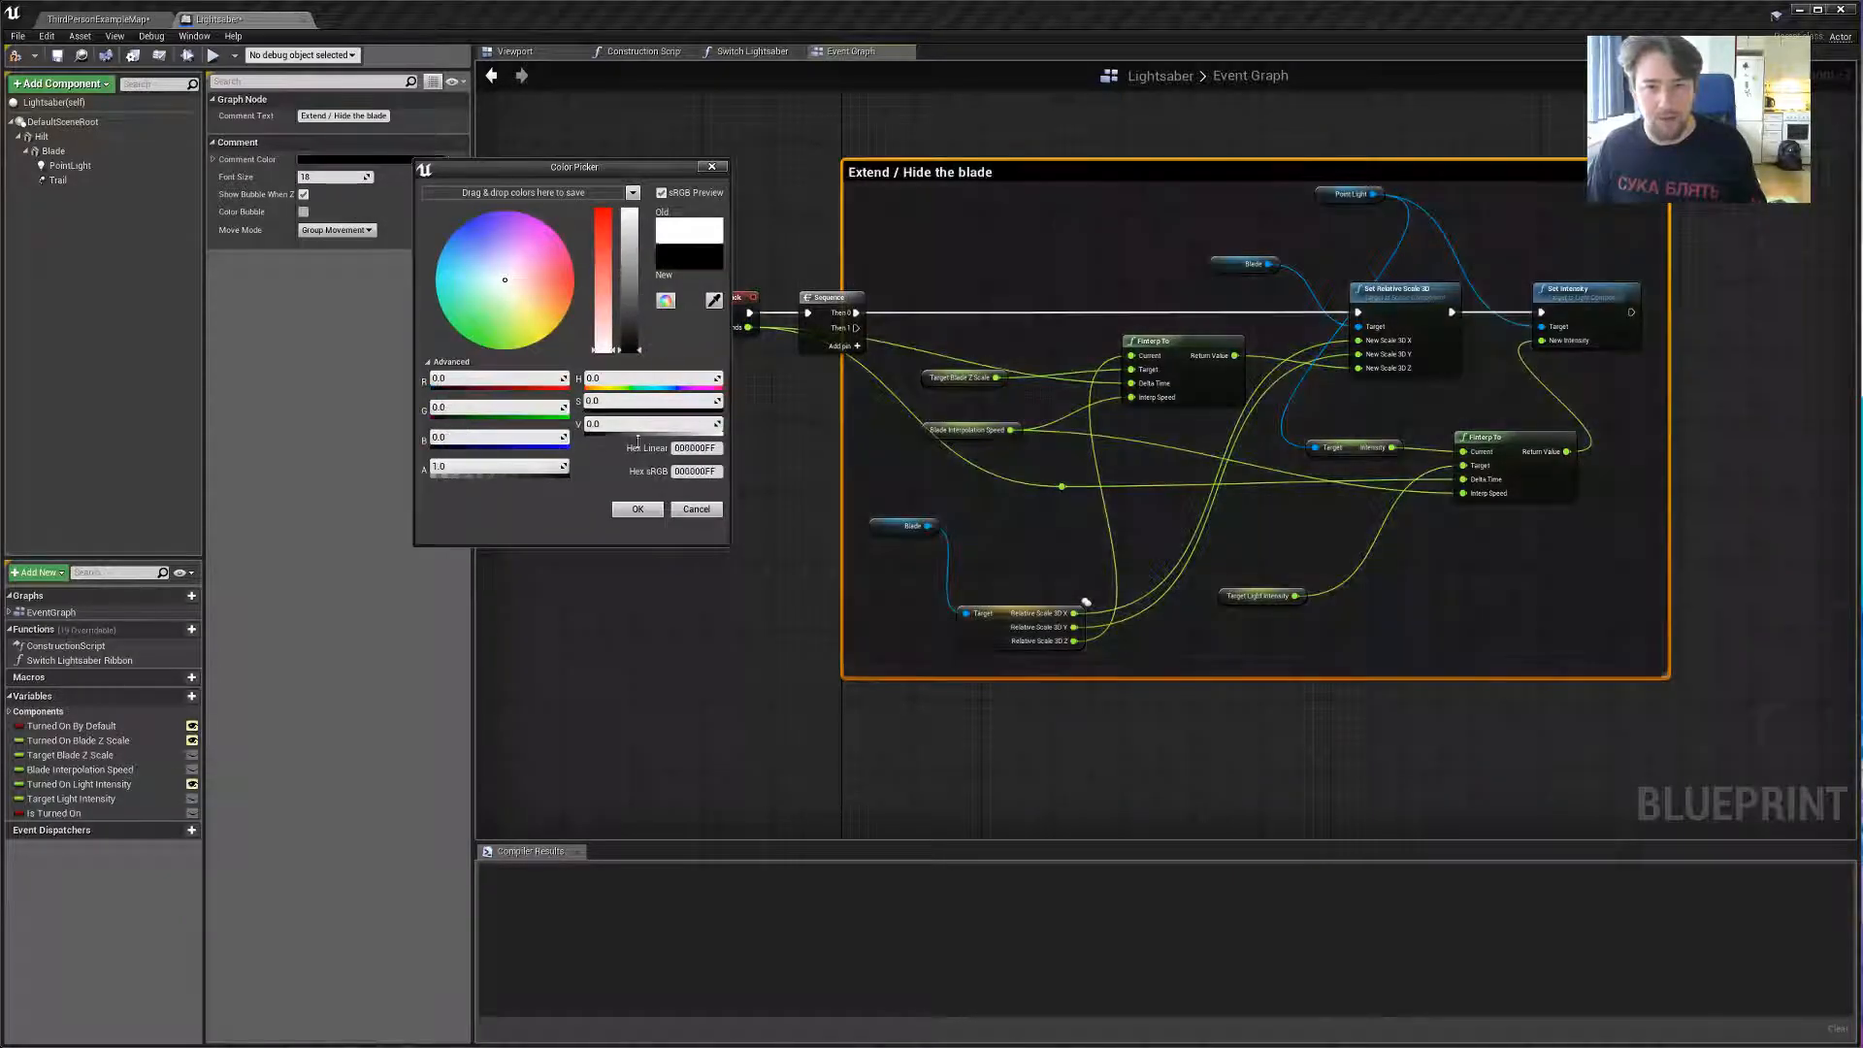
click(637, 508)
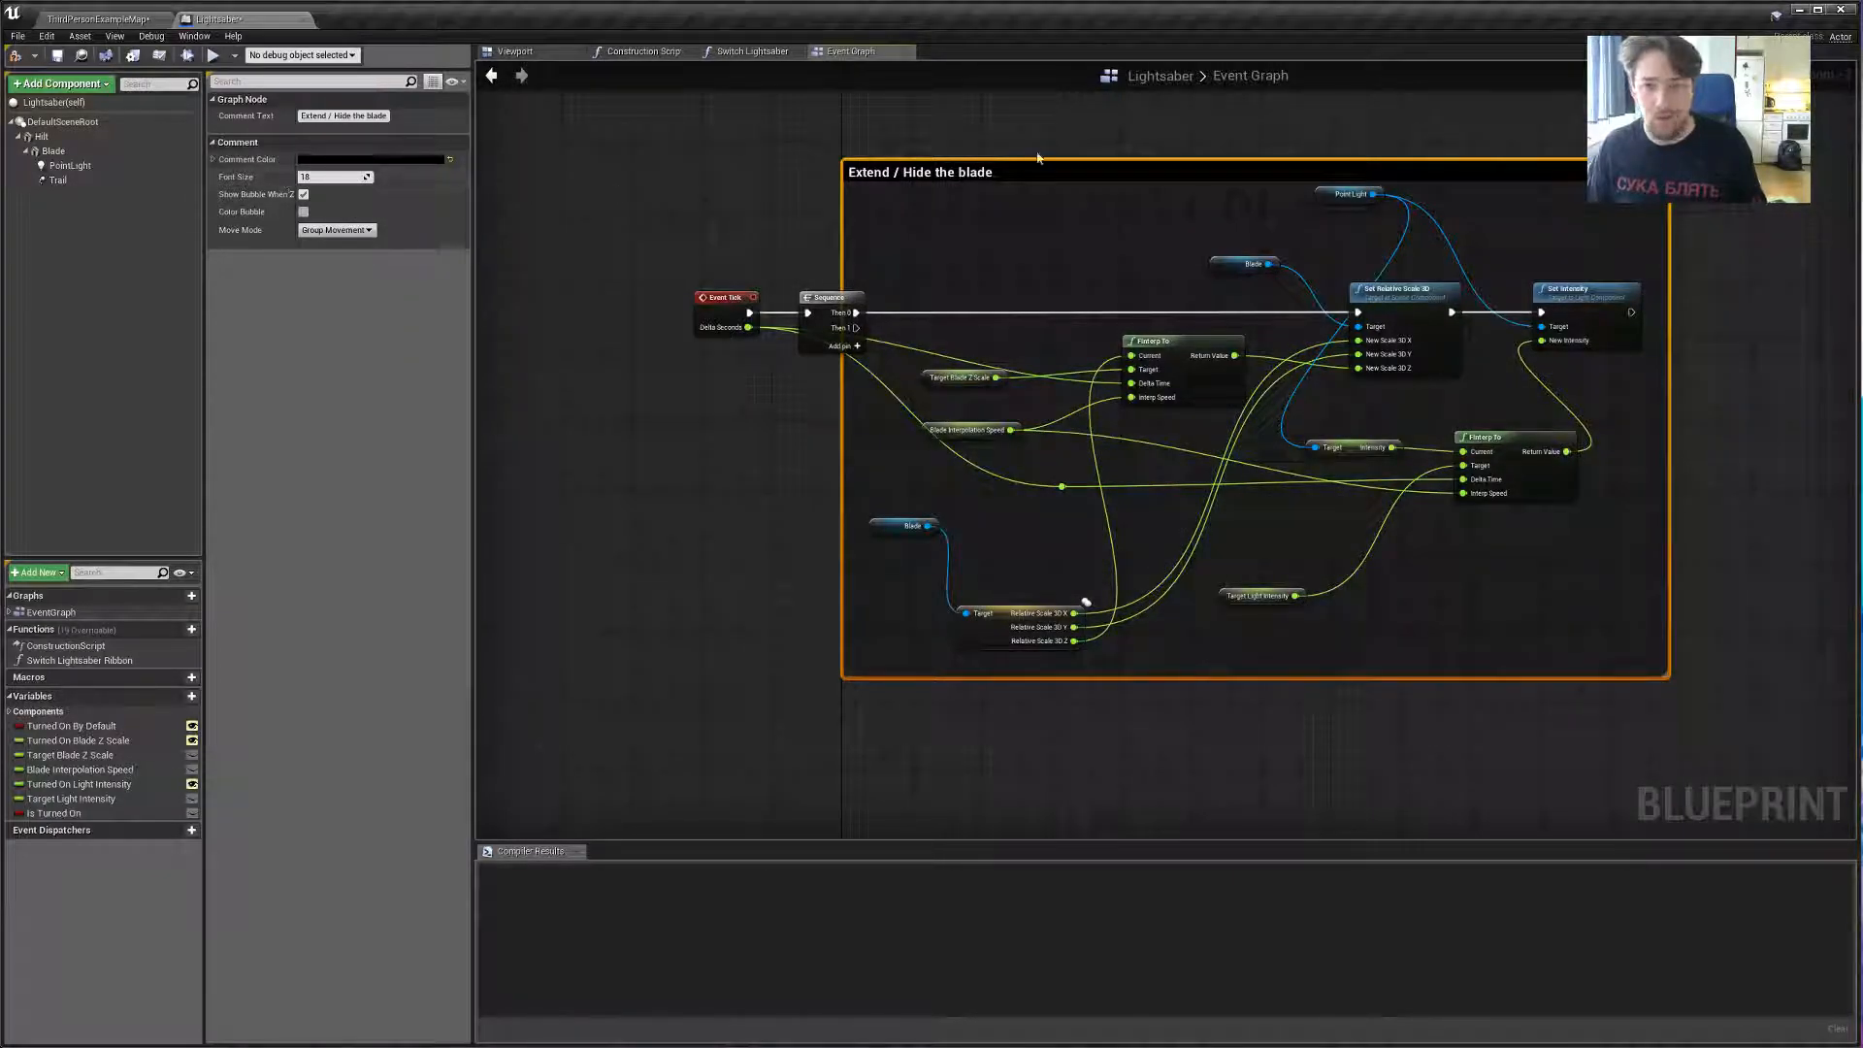
Move the Event Tick and Sequence nodes together down and left, clear of the comment box.
mouse_move(1011, 223)
right_down()
mouse_move(927, 244)
mouse_move(1033, 240)
right_up()
drag(615, 259, 748, 388)
right_drag(644, 677, 773, 533)
right_drag(612, 186, 710, 282)
drag(812, 221, 682, 636)
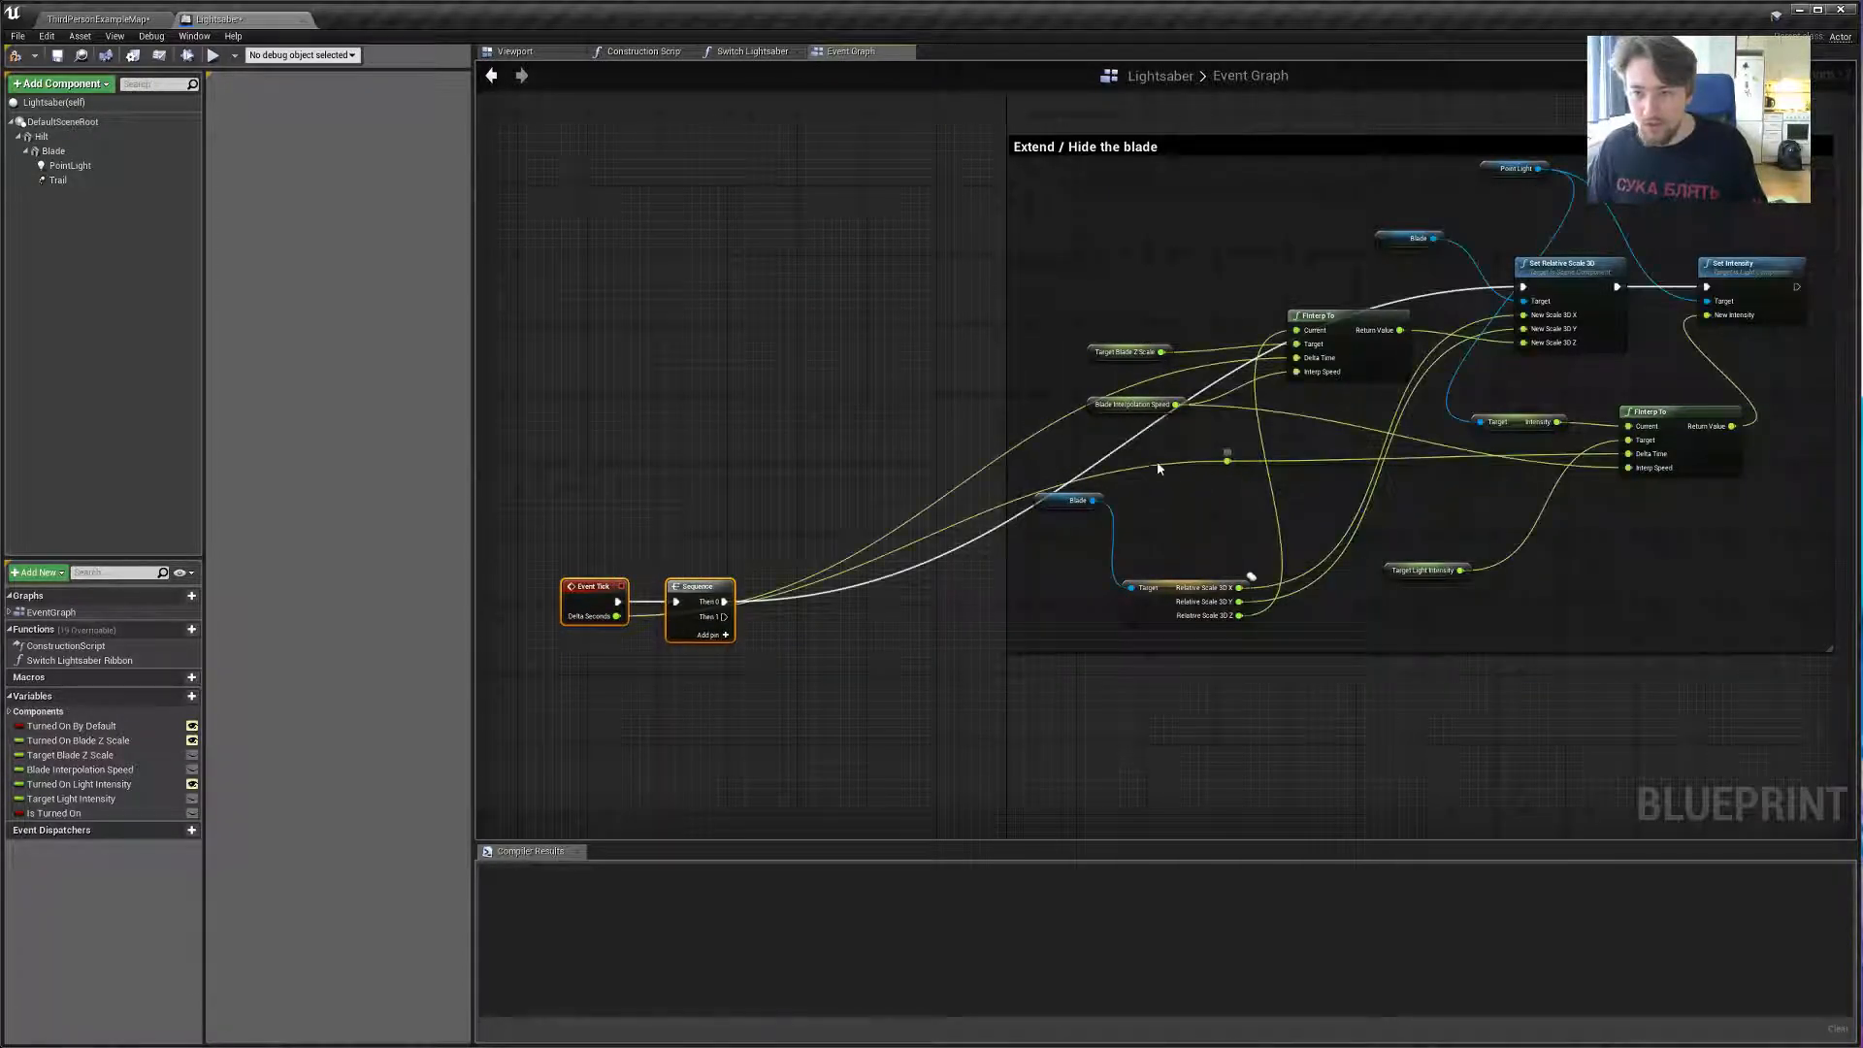
Move the reroute point out of the comment box and connect the blade FInterp To's Delta Time to it.
right_drag(1232, 463, 1233, 449)
drag(1230, 440, 975, 419)
scroll(975, 424, up, 2)
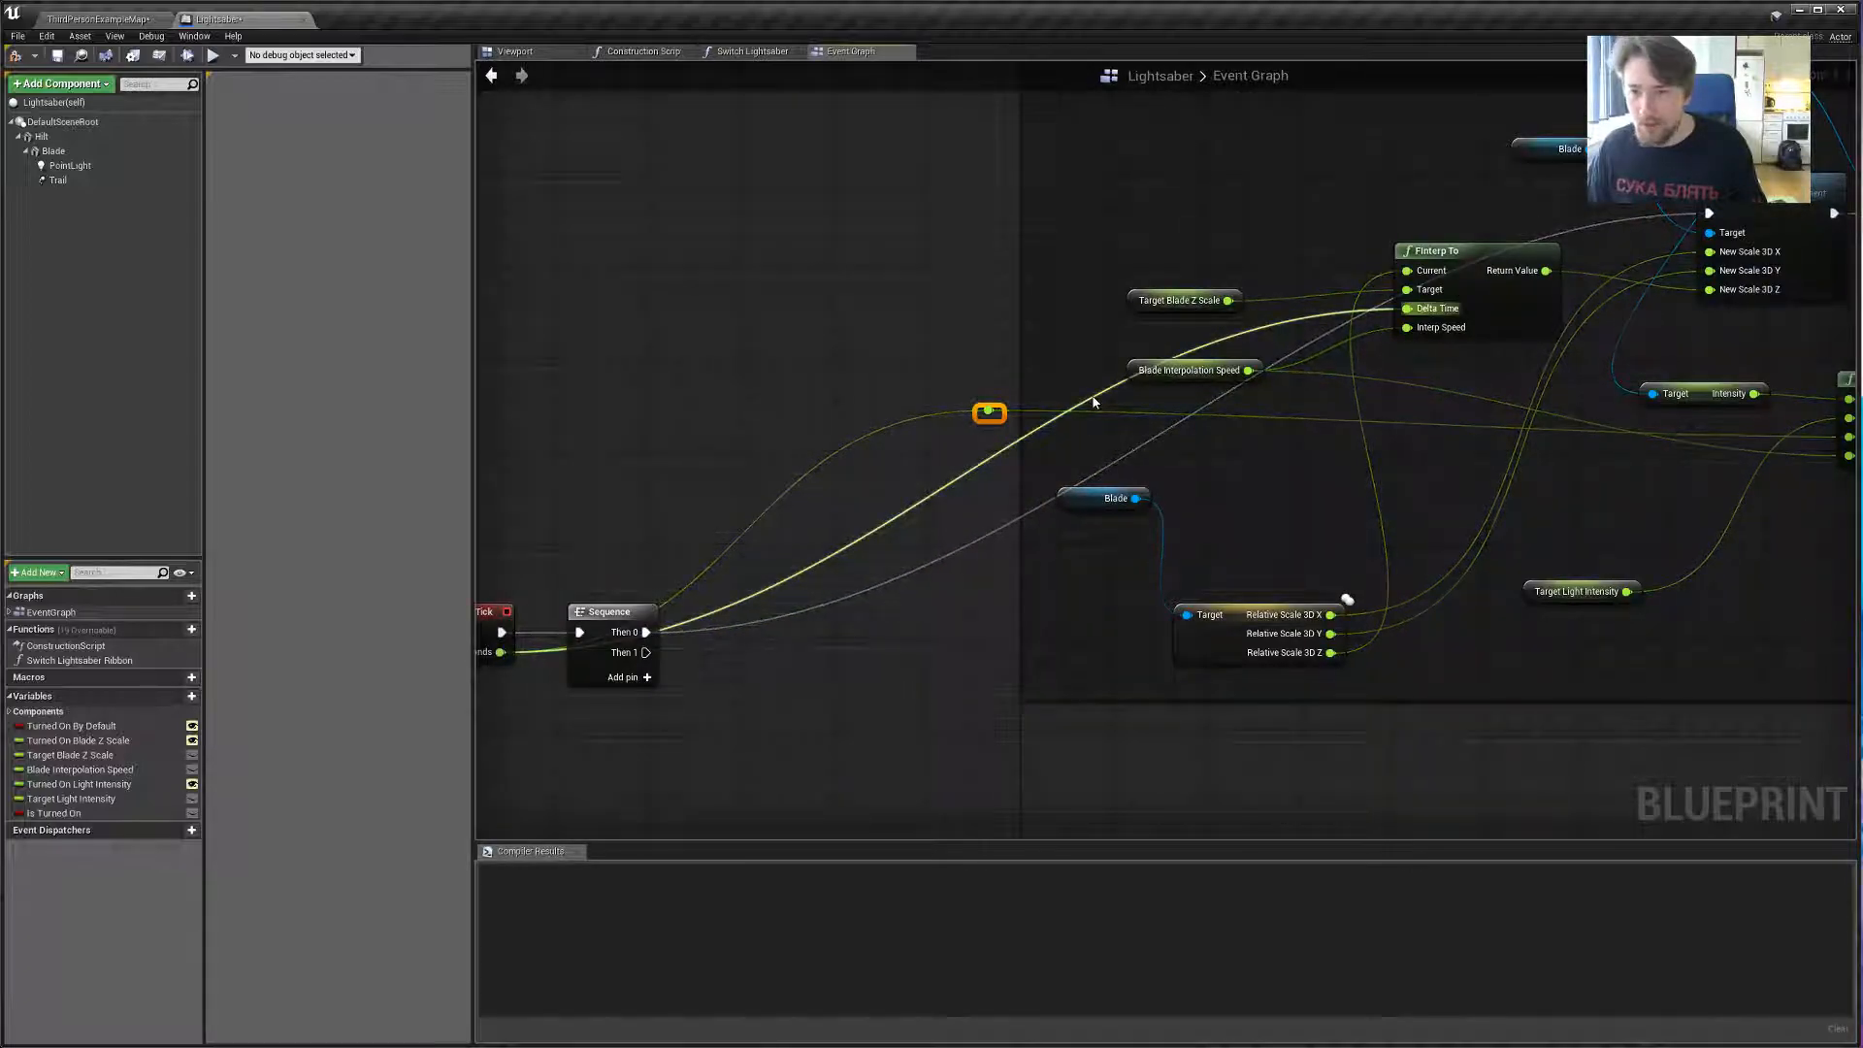
drag(1407, 307, 998, 448)
right_drag(1119, 541, 1168, 434)
scroll(1169, 434, down, 1)
Move the Point Light reference node down beside the Intensity getter inside the comment box.
right_drag(1389, 559, 1178, 770)
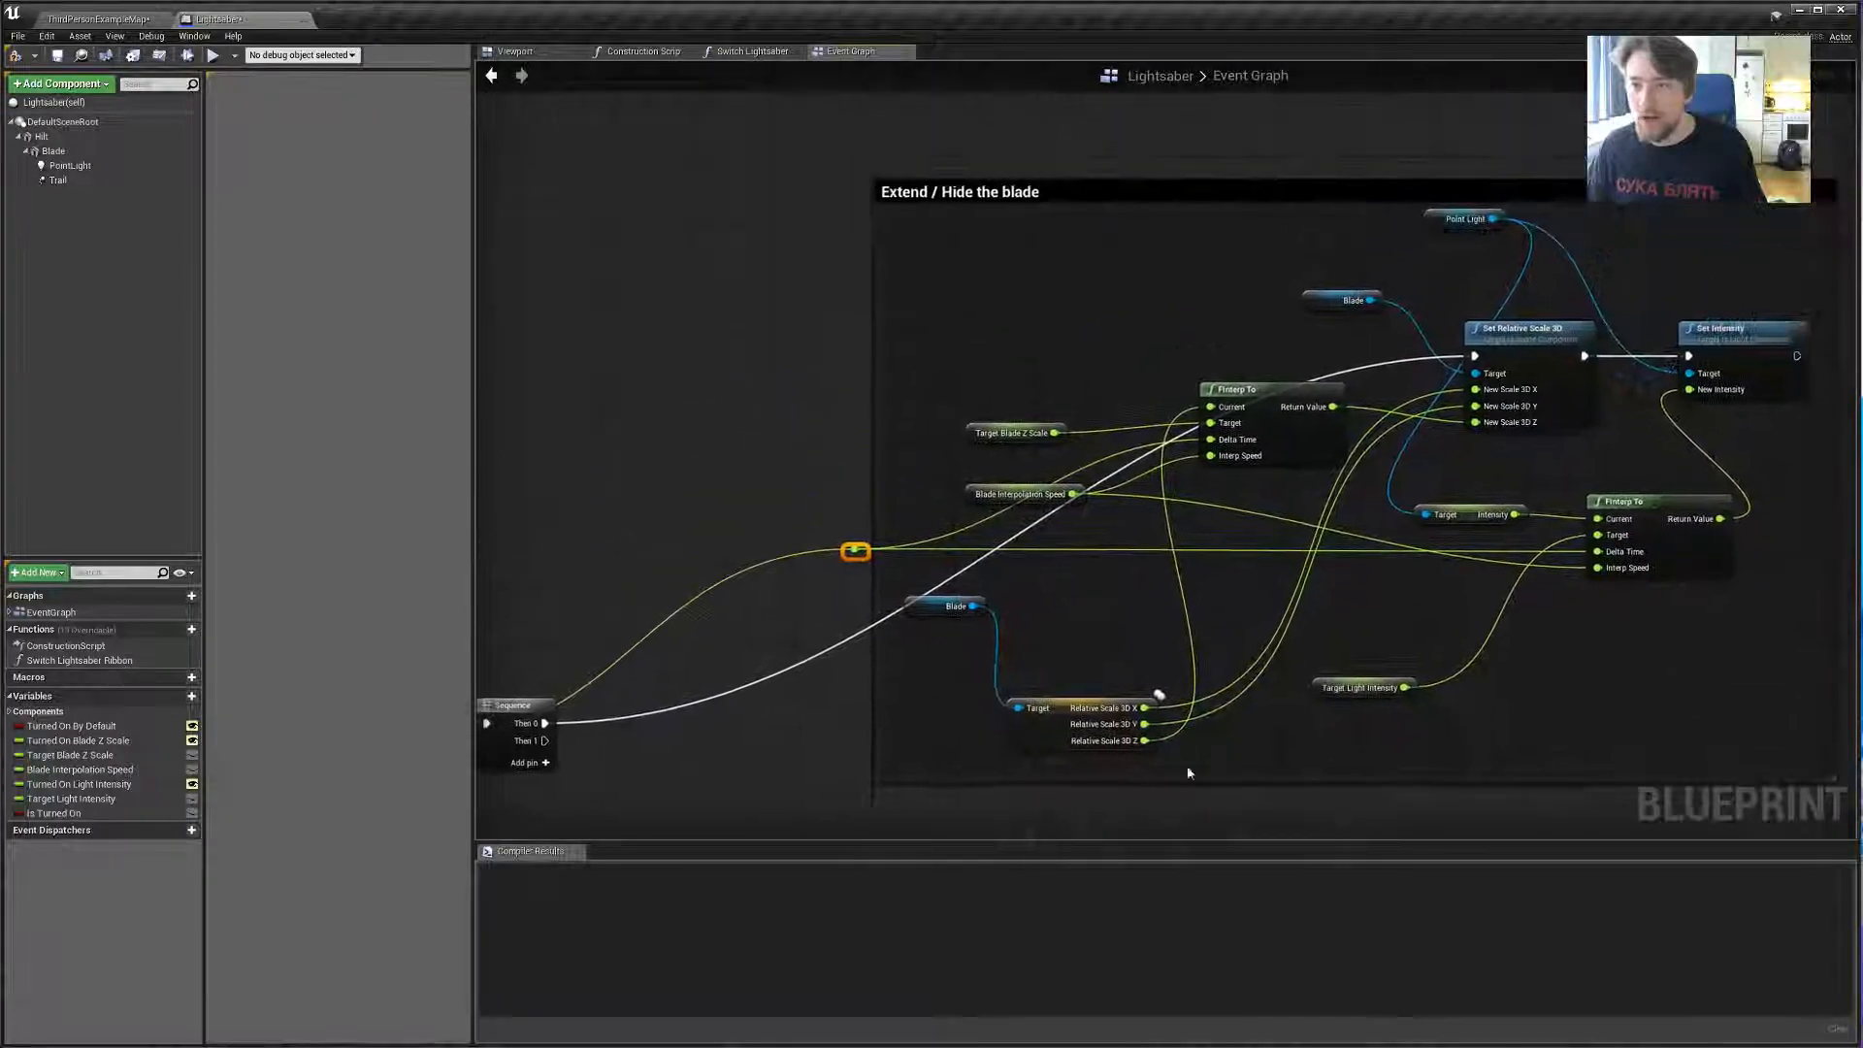
drag(1438, 226, 1232, 505)
right_drag(1146, 638, 1173, 387)
Add a LineTraceByChannel node driven by the Sequence's Then 1 output, placed below the comment box.
right_drag(938, 634, 993, 398)
right_drag(929, 500, 915, 513)
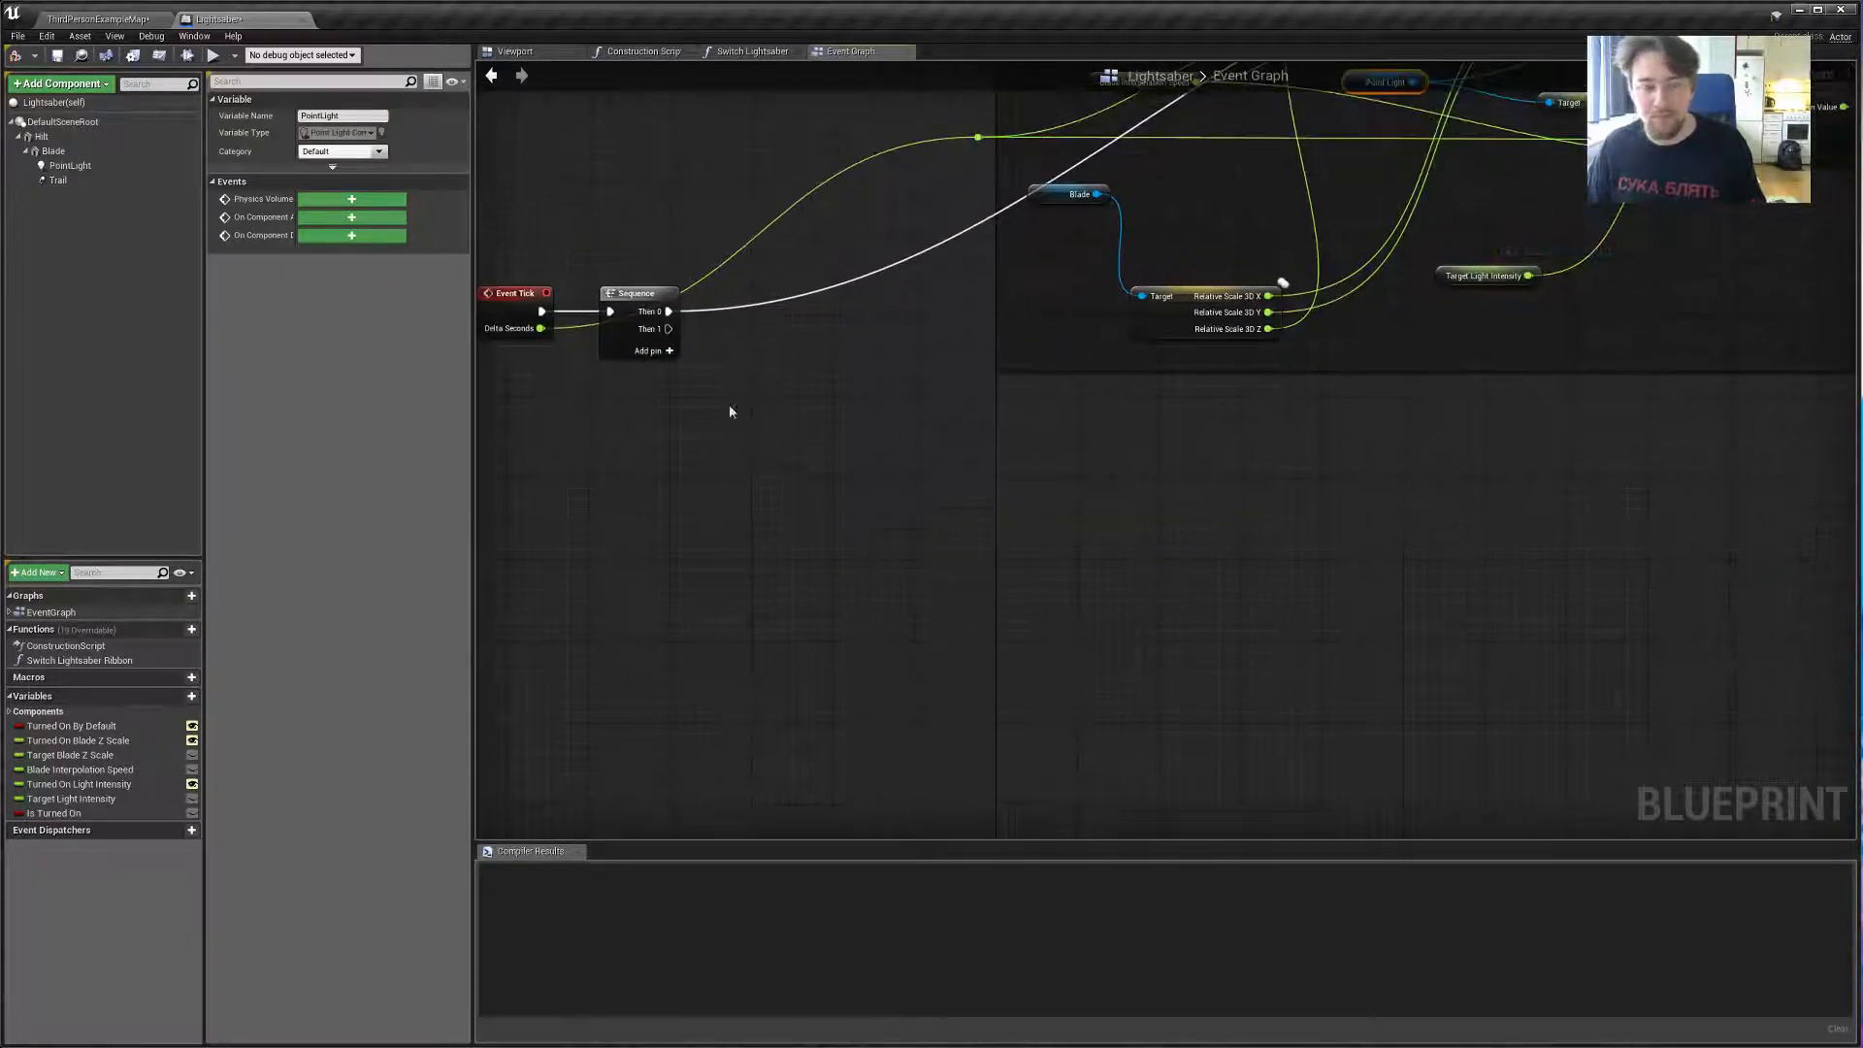
right_drag(713, 474, 756, 469)
drag(537, 197, 765, 395)
click(765, 395)
drag(714, 330, 878, 502)
text(line)
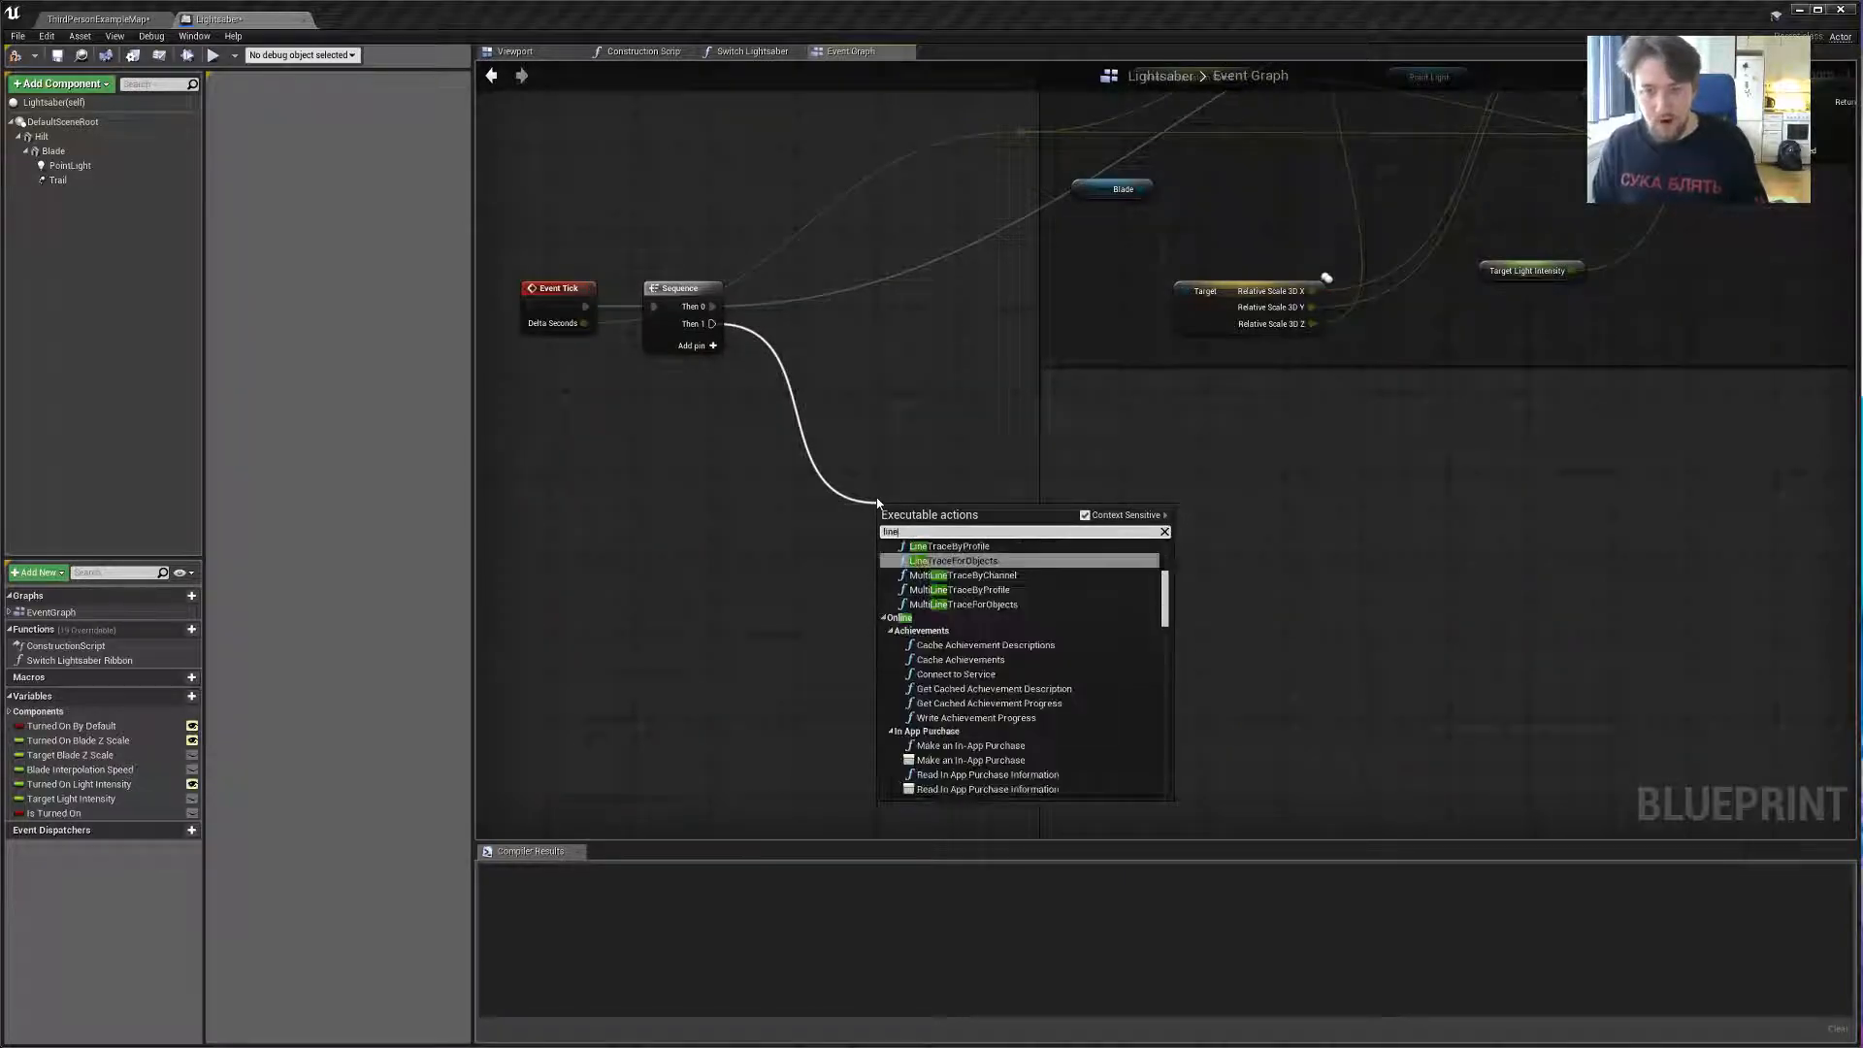
text( trace)
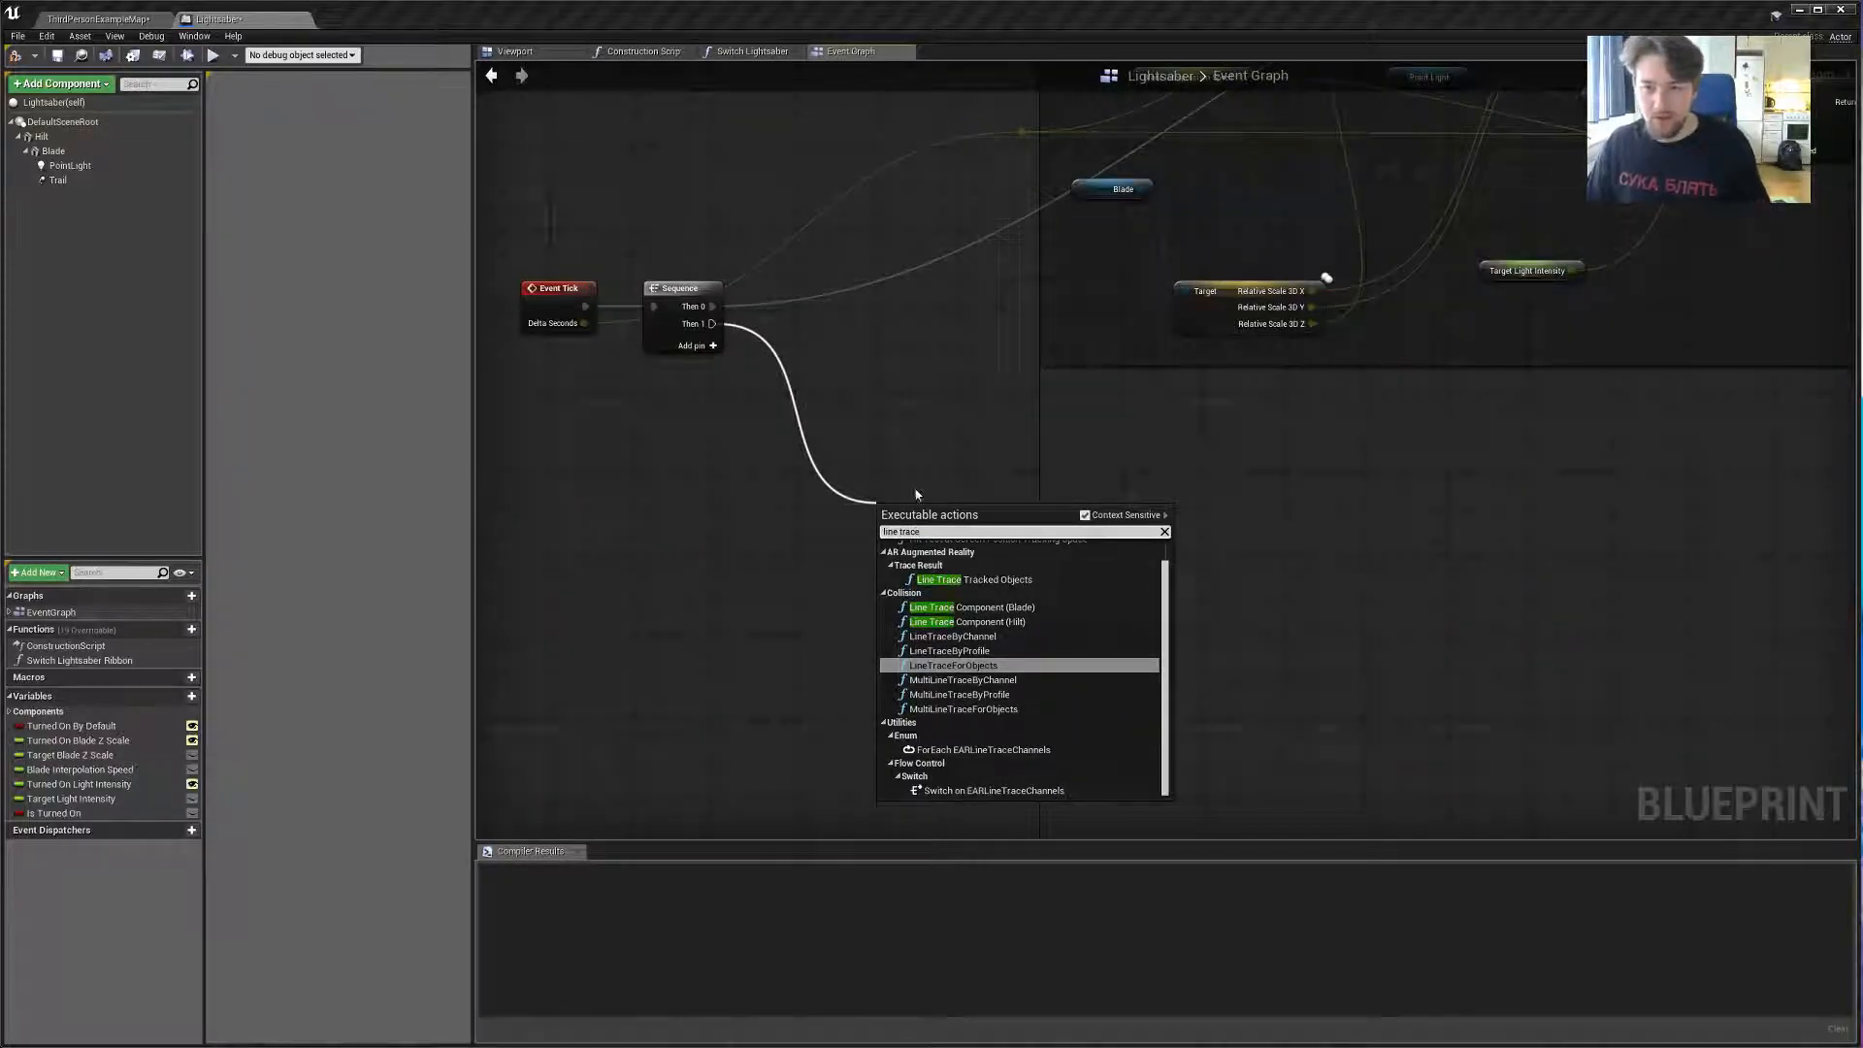
click(1012, 637)
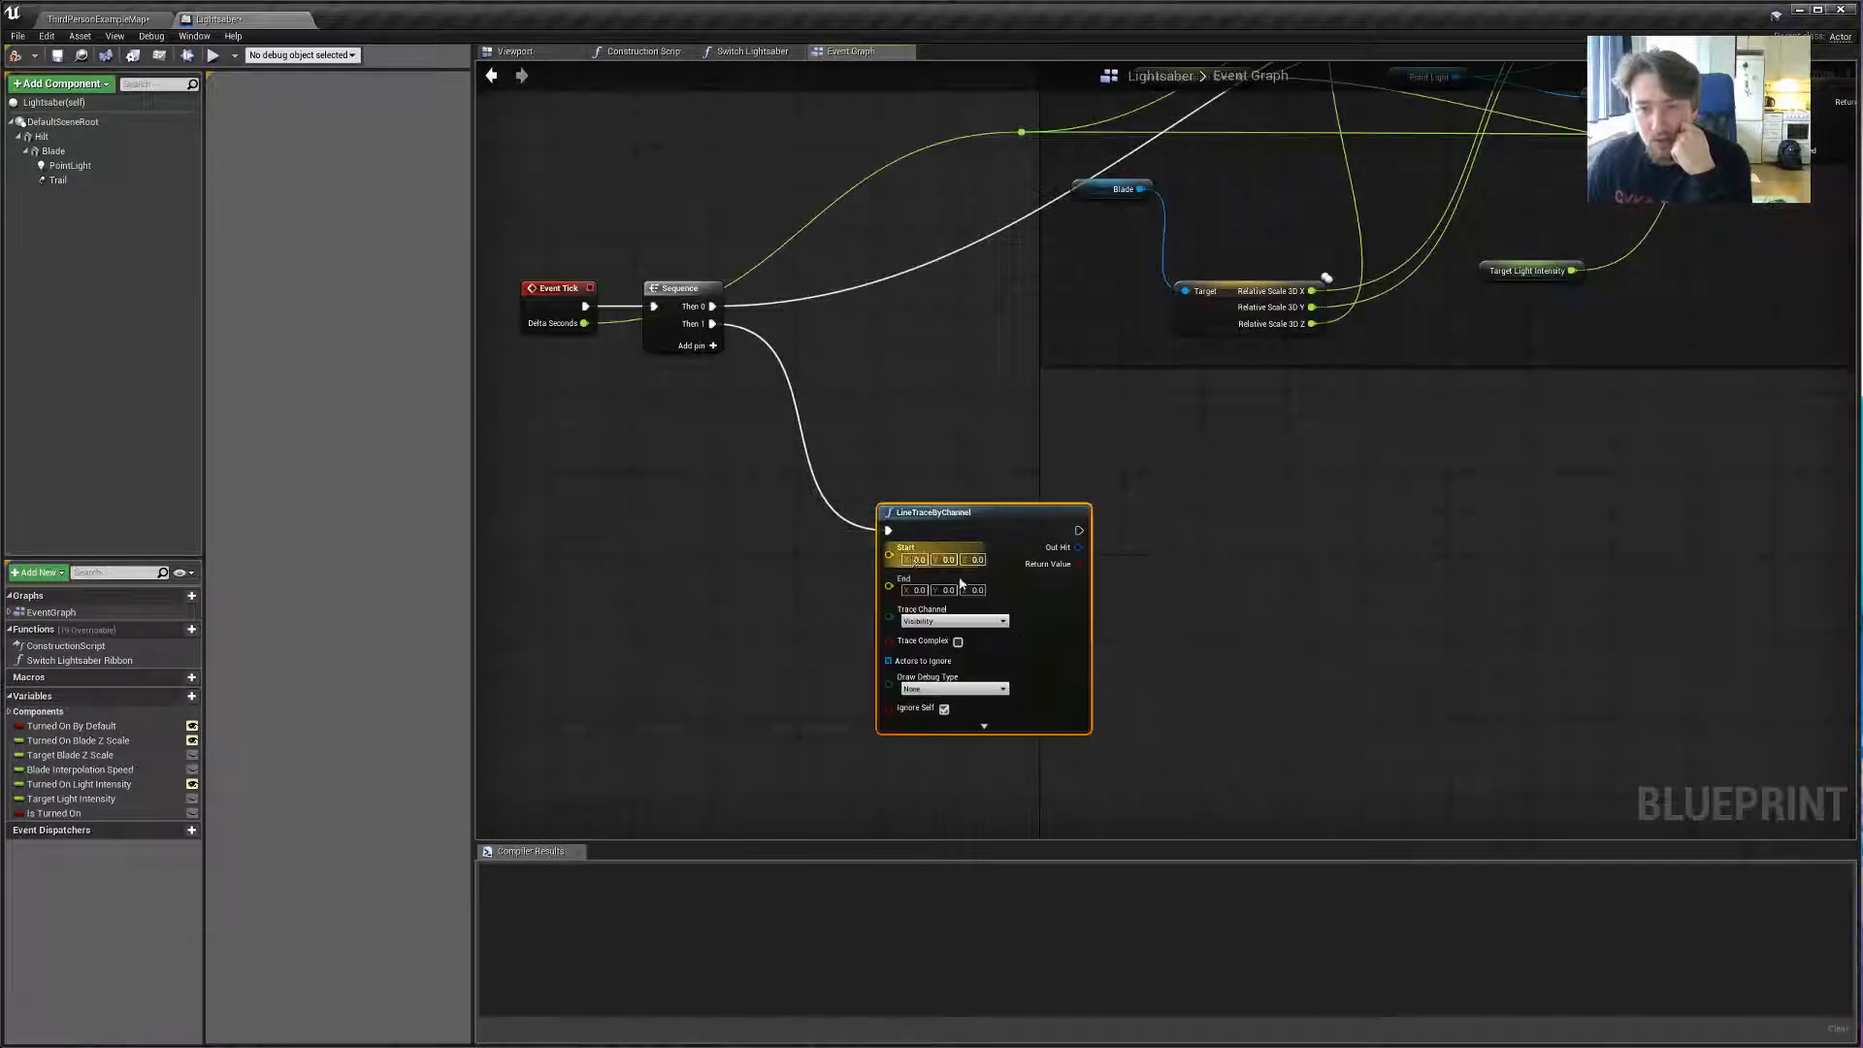
Check the trace channel options of the LineTraceByChannel node and nudge the node slightly up and right.
scroll(1005, 594, up, 1)
drag(986, 645, 1049, 588)
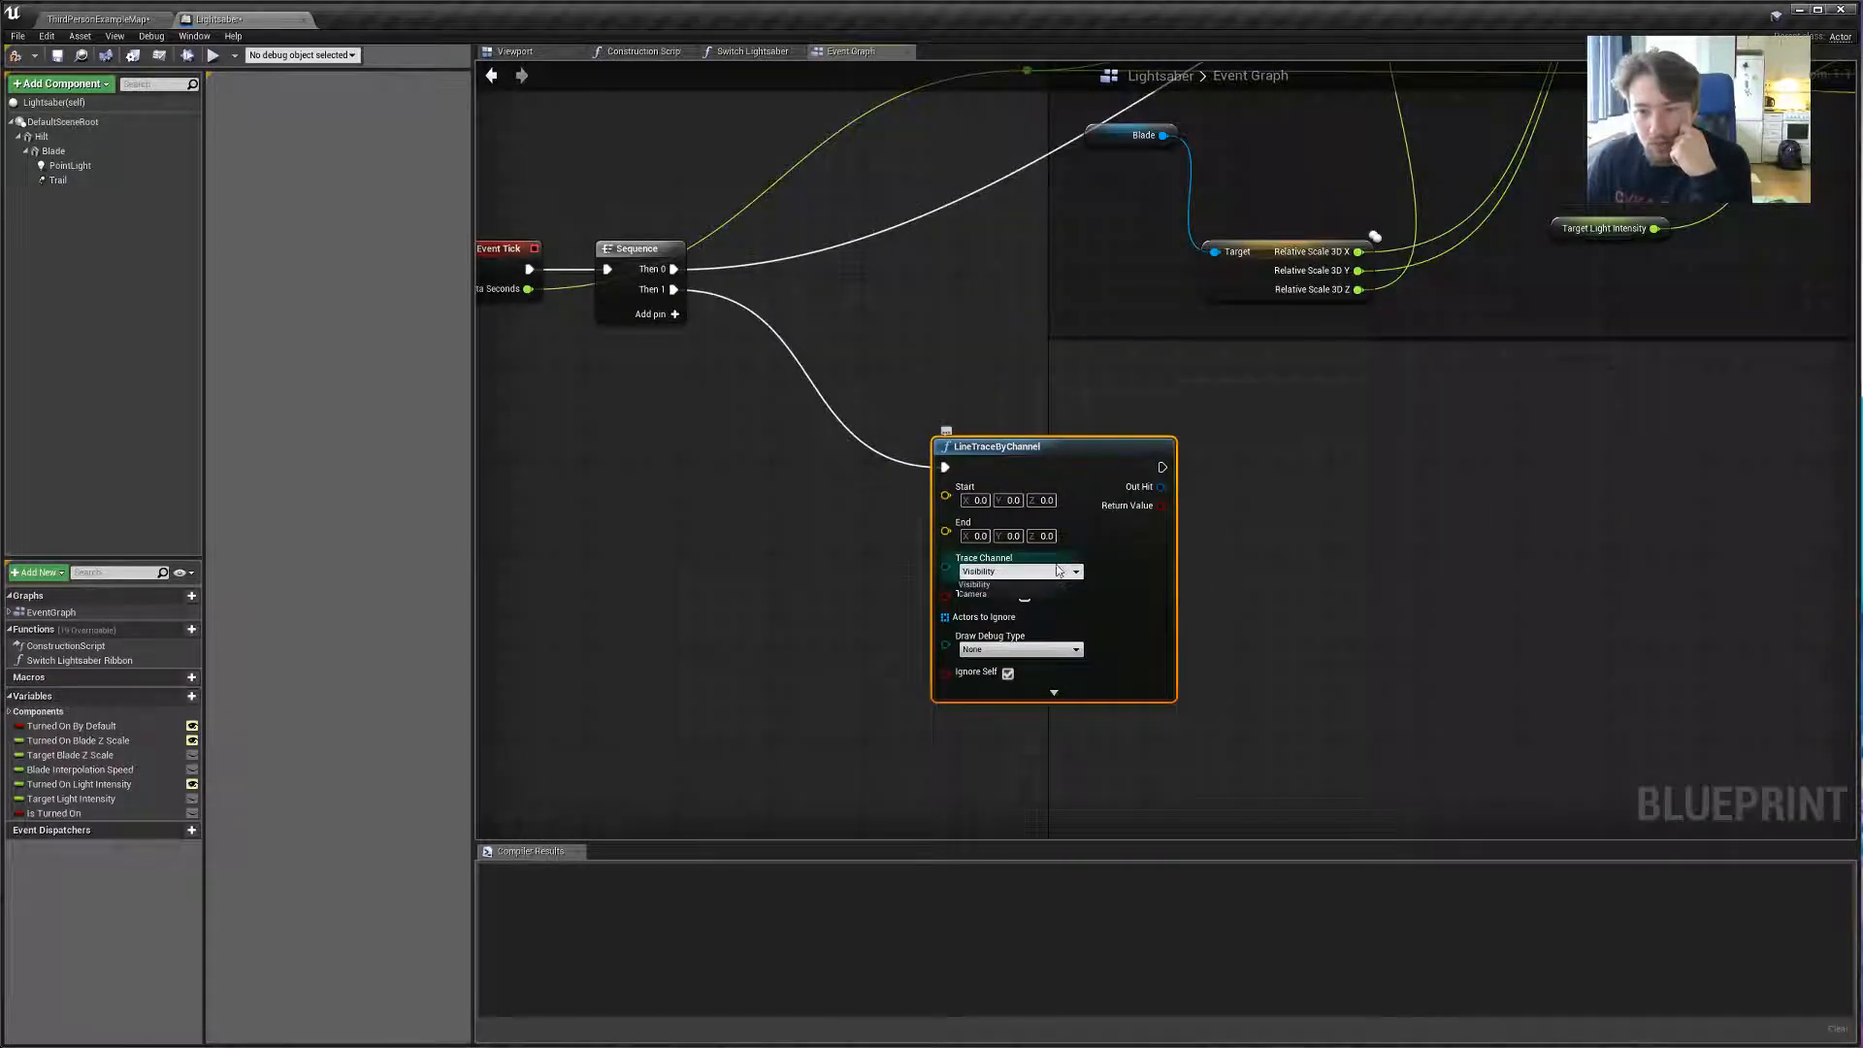
drag(1070, 470, 1081, 460)
right_drag(841, 531, 915, 547)
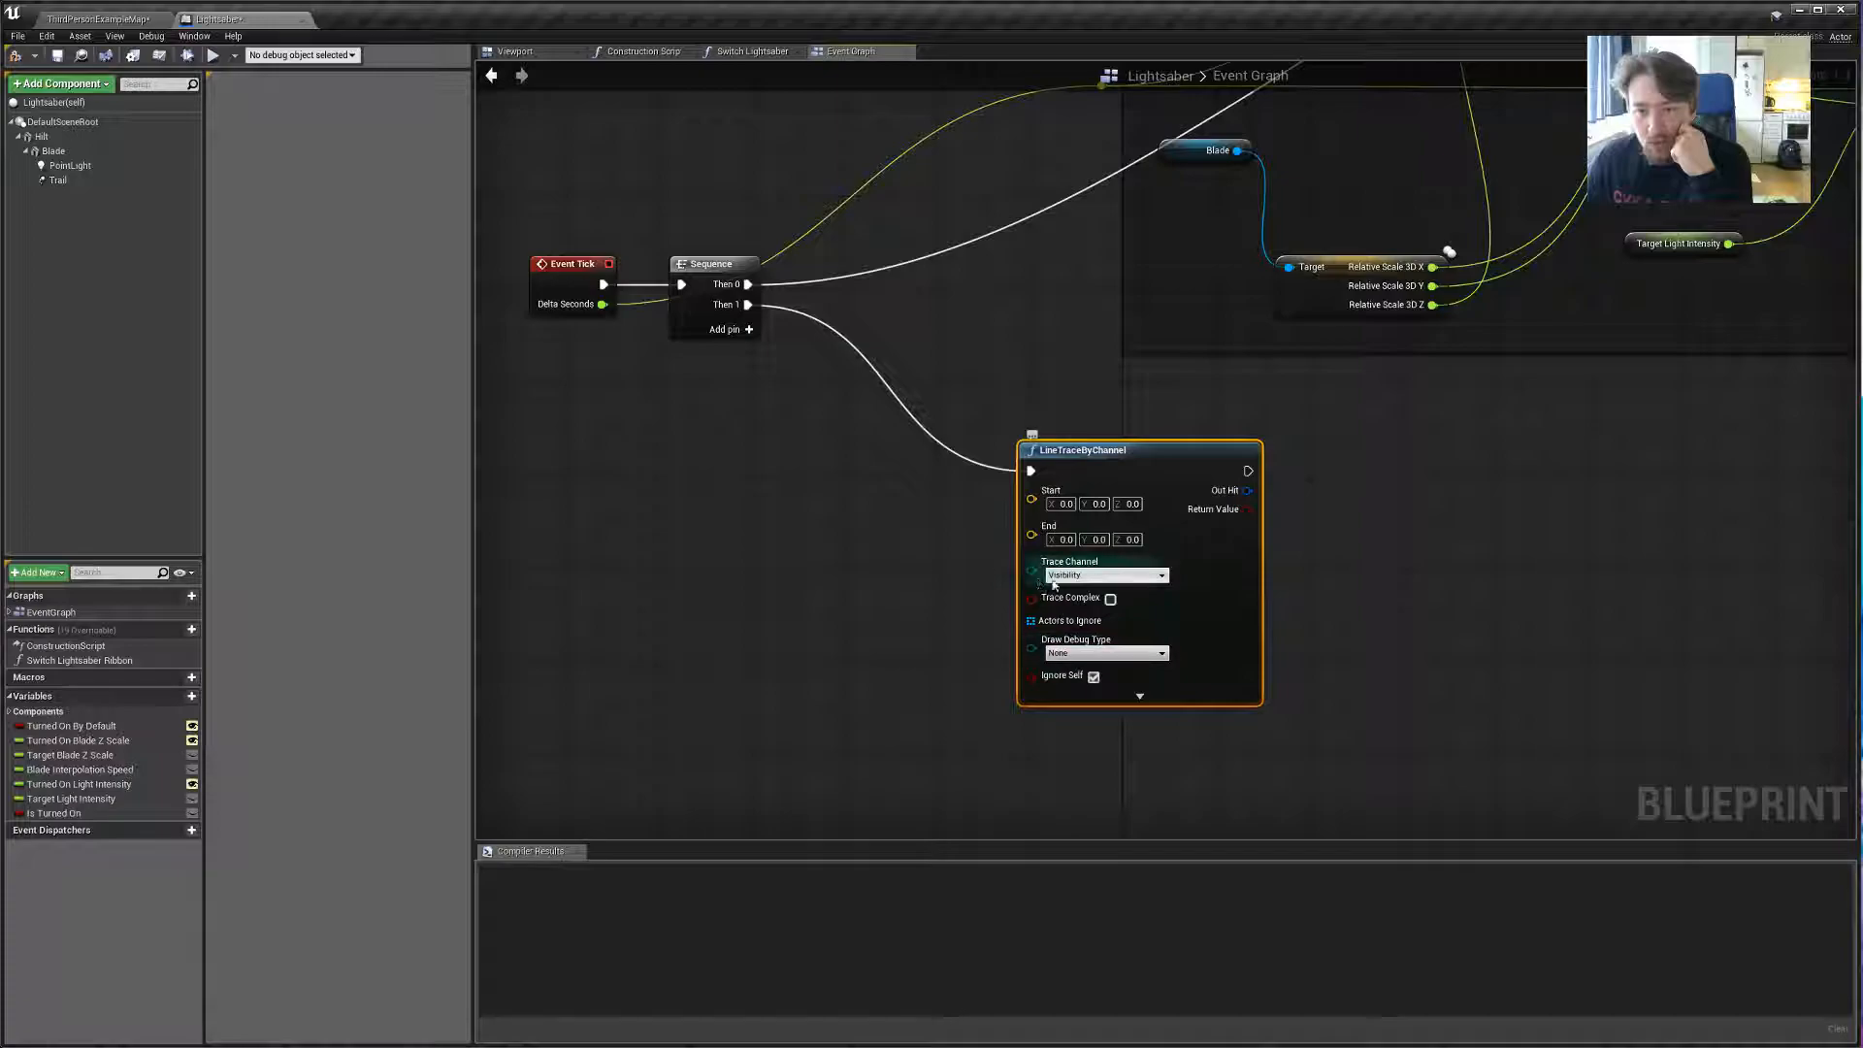
right_drag(940, 546, 988, 498)
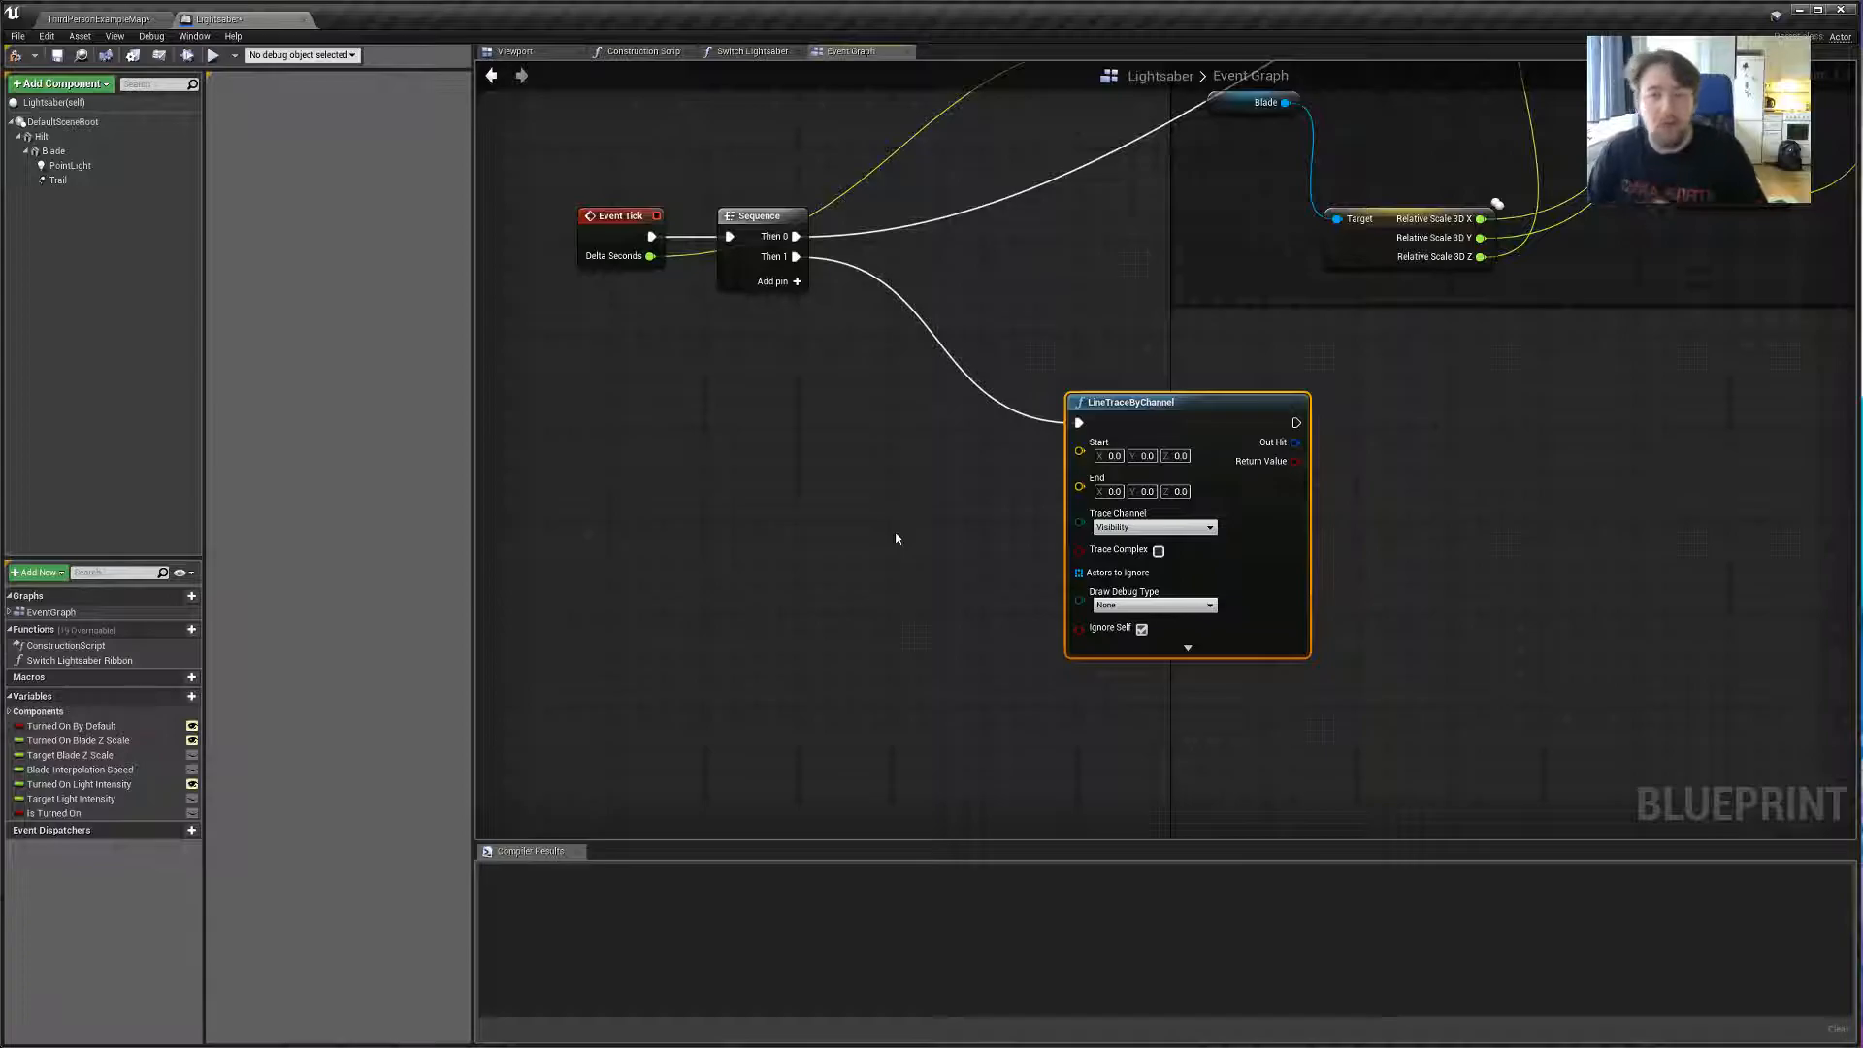
Locate the Blade component's Shape_Cylinder static mesh among the project assets and open it for editing.
click(54, 151)
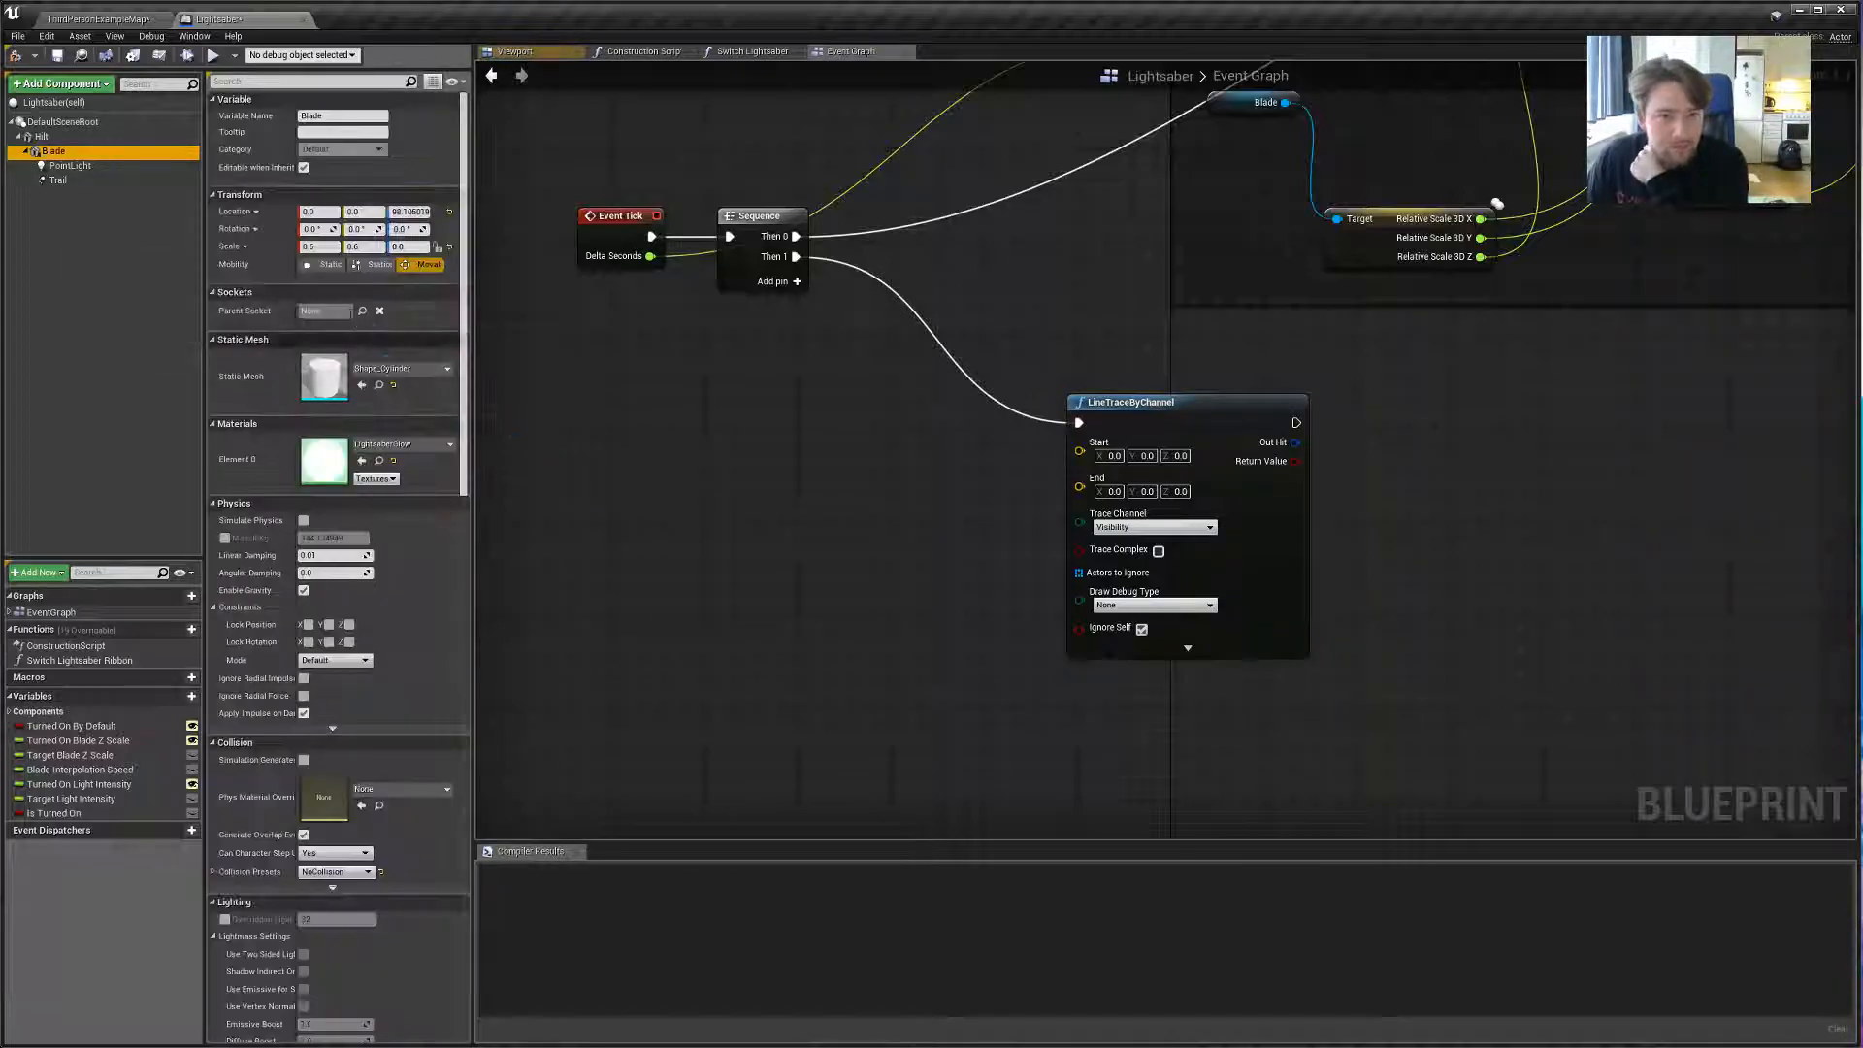
click(378, 385)
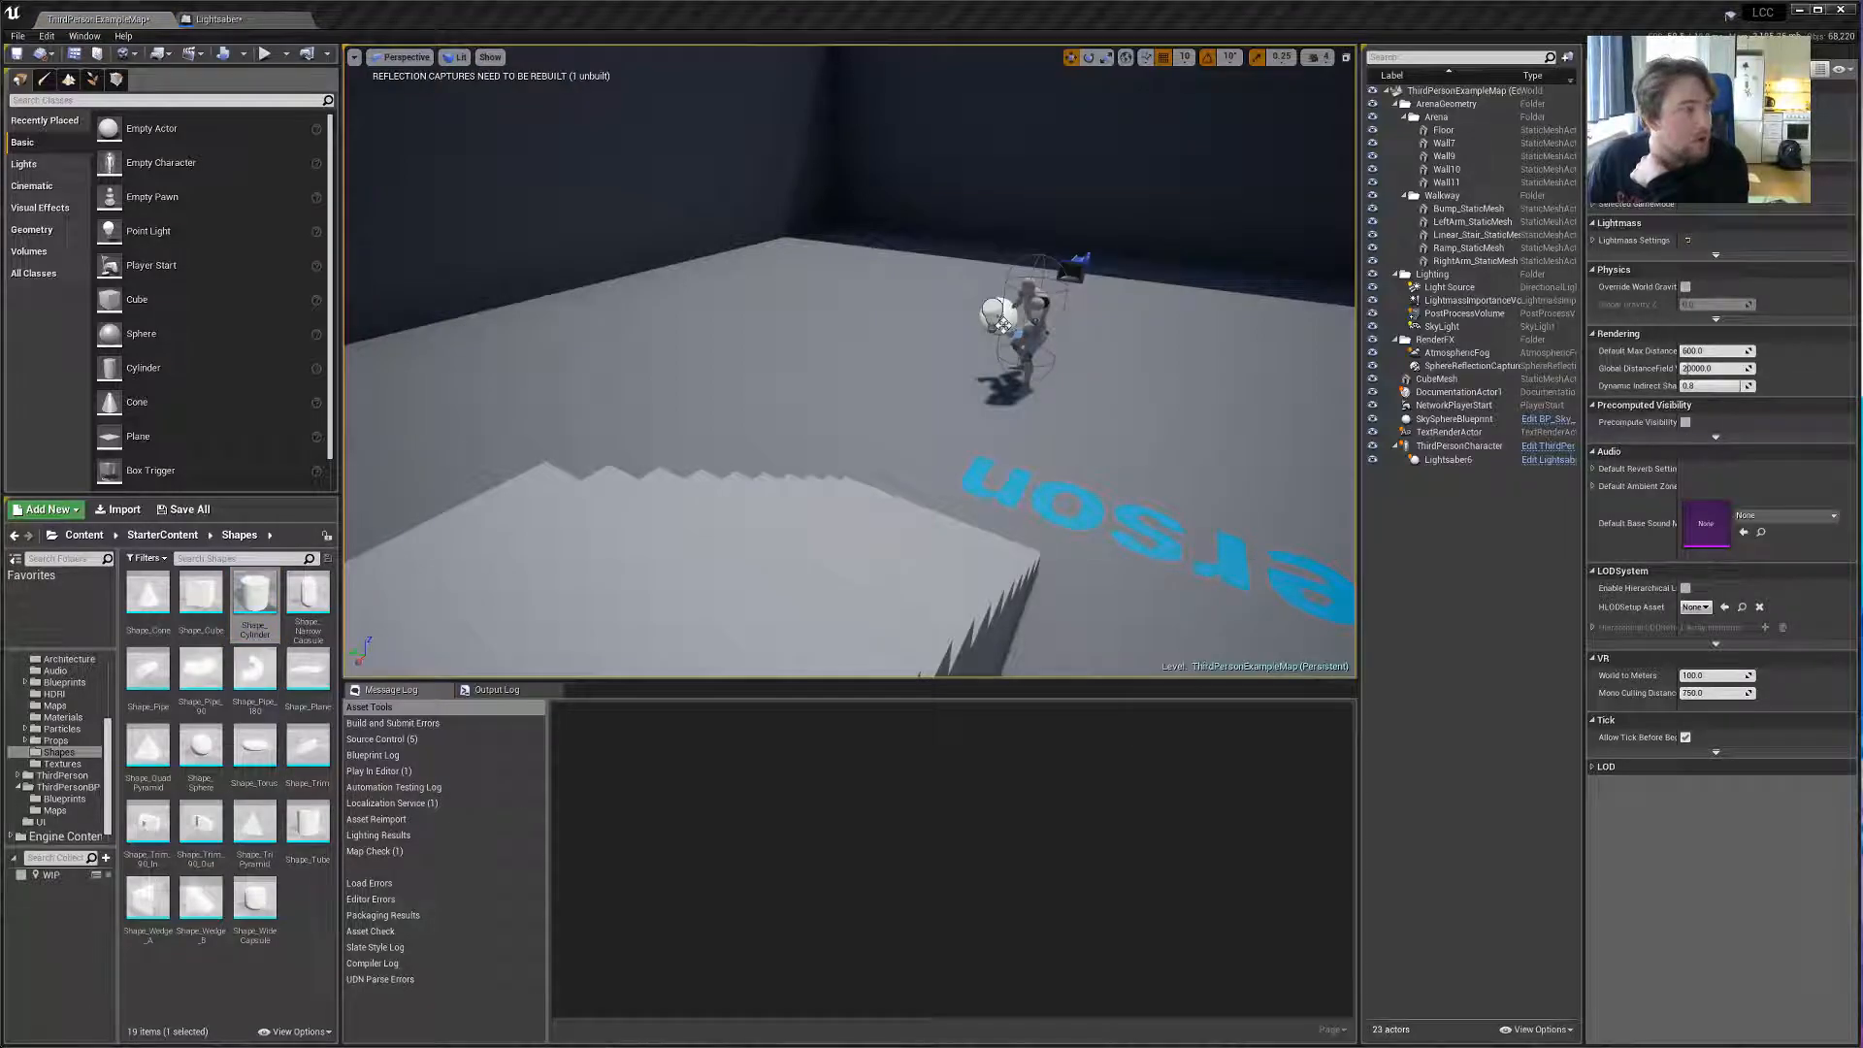
double_click(254, 596)
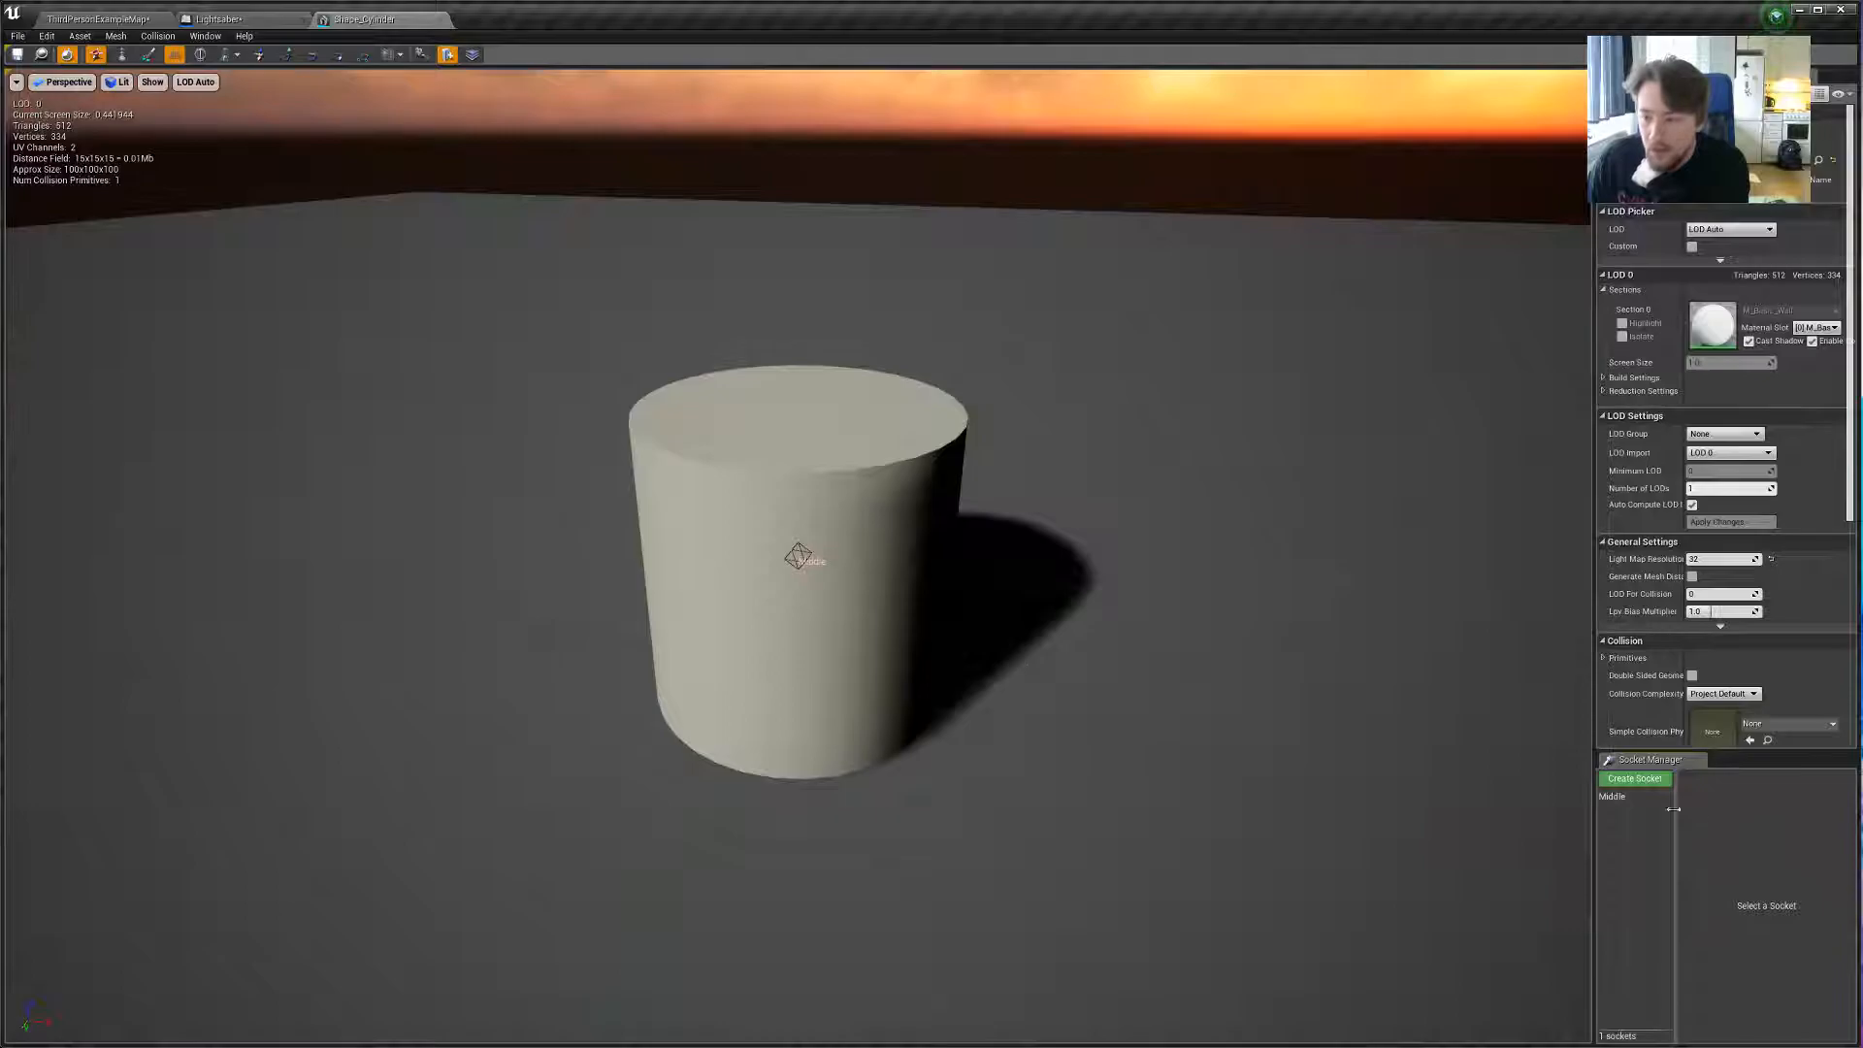
Widen the socket details area, select the Middle socket and examine its placement on the cylinder.
drag(1593, 813, 1461, 809)
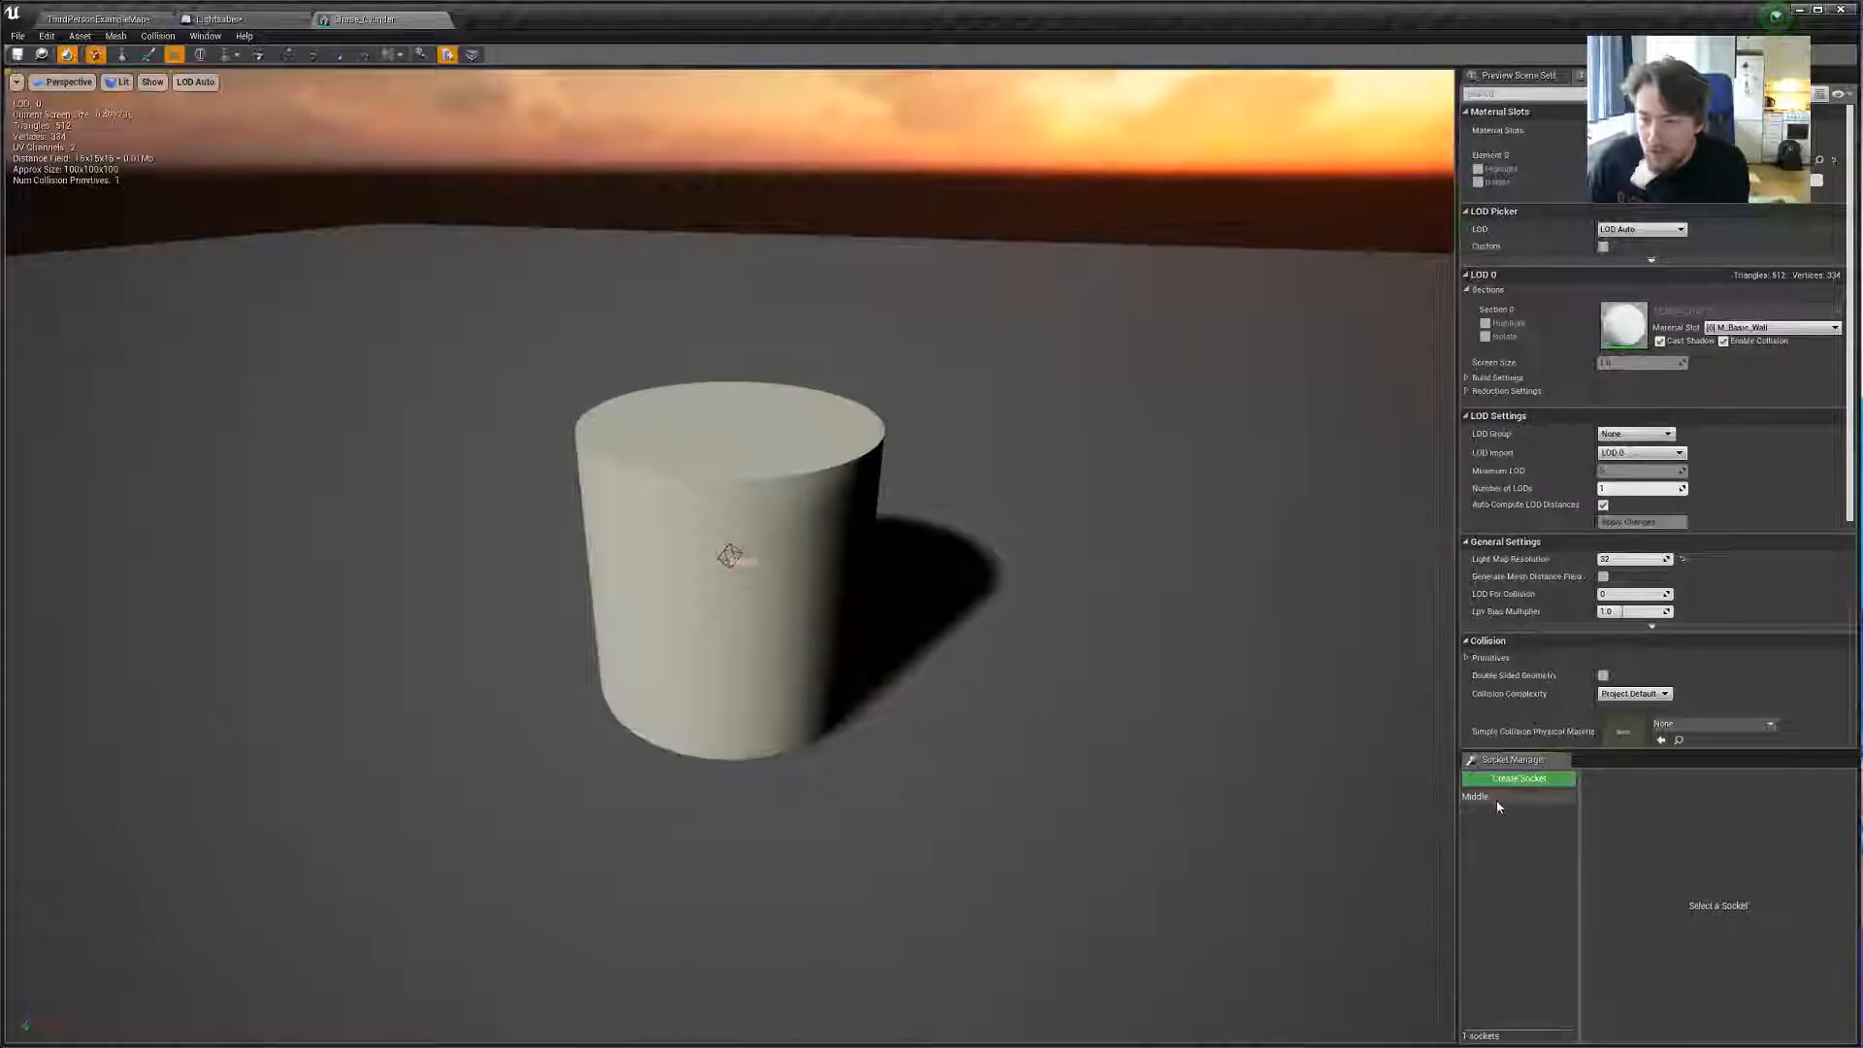
click(1497, 801)
right_drag(753, 666, 735, 589)
key(q)
key(w)
key(e)
key(s)
key(q)
key(e)
key(w)
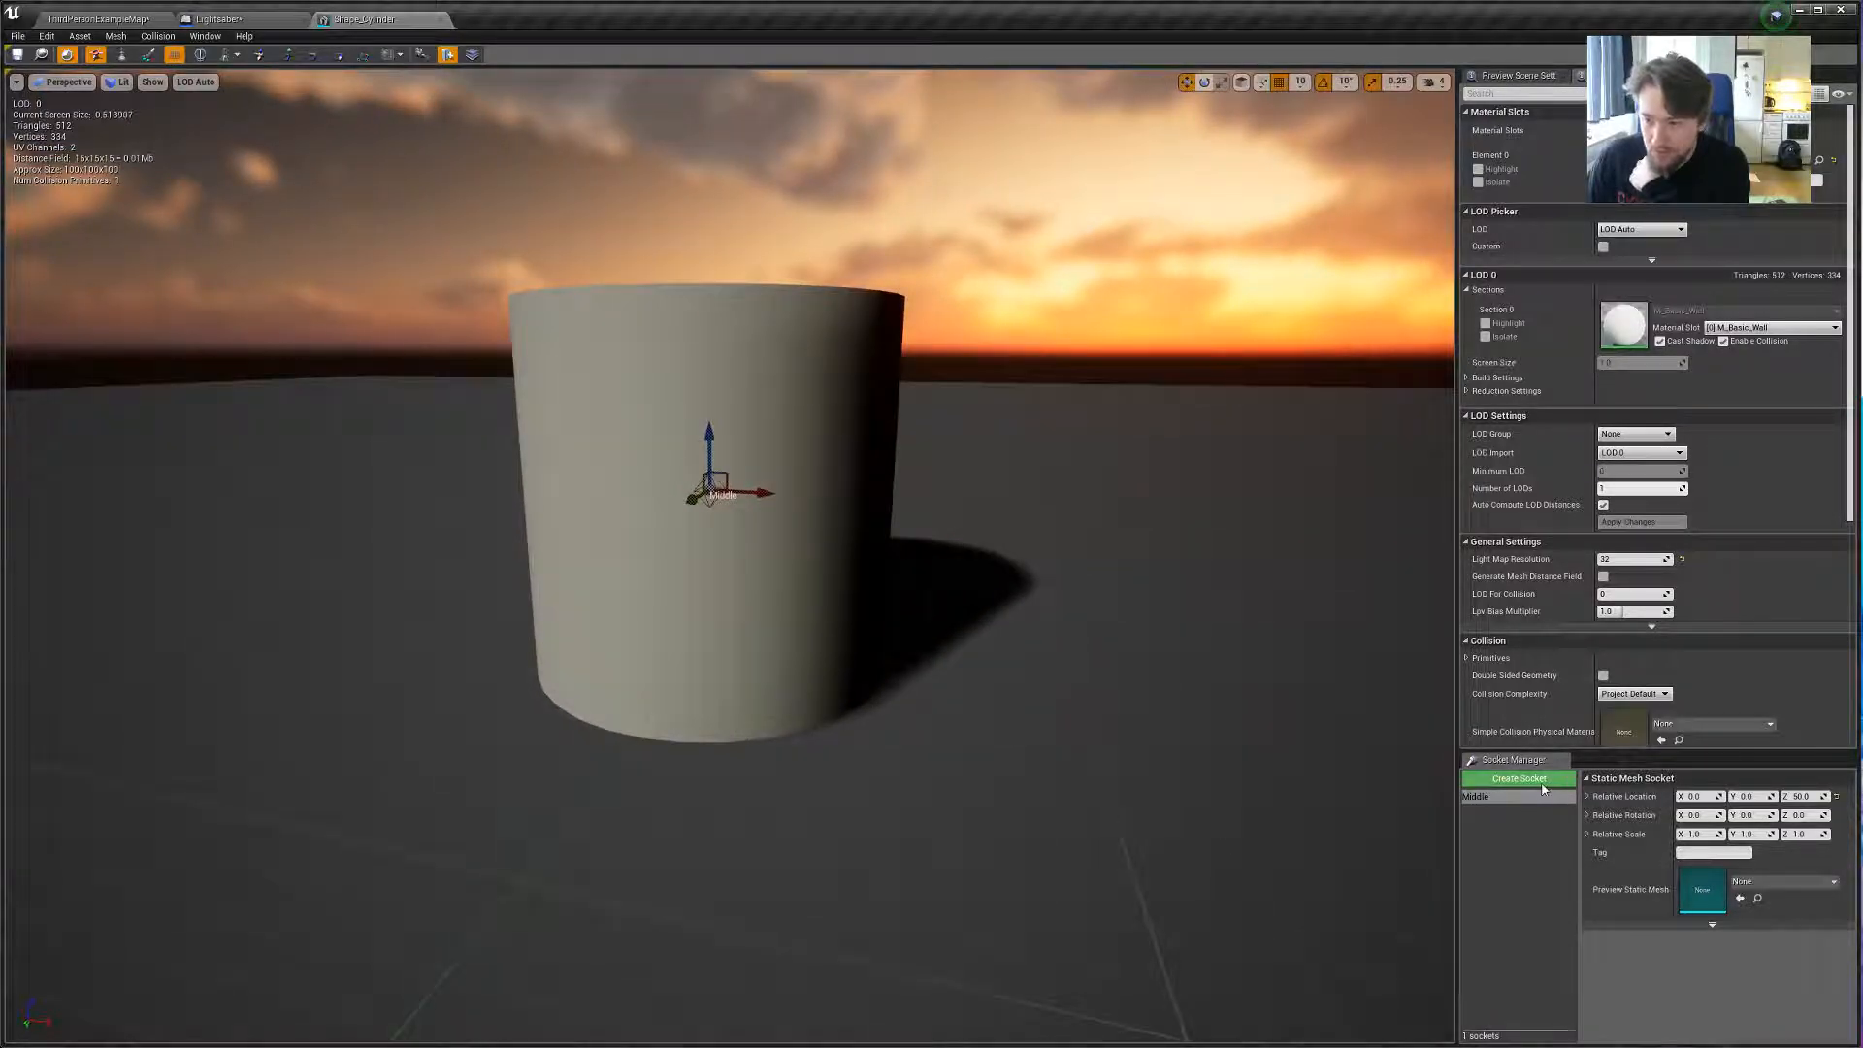
Create a new socket named Base on the cylinder mesh.
click(1542, 781)
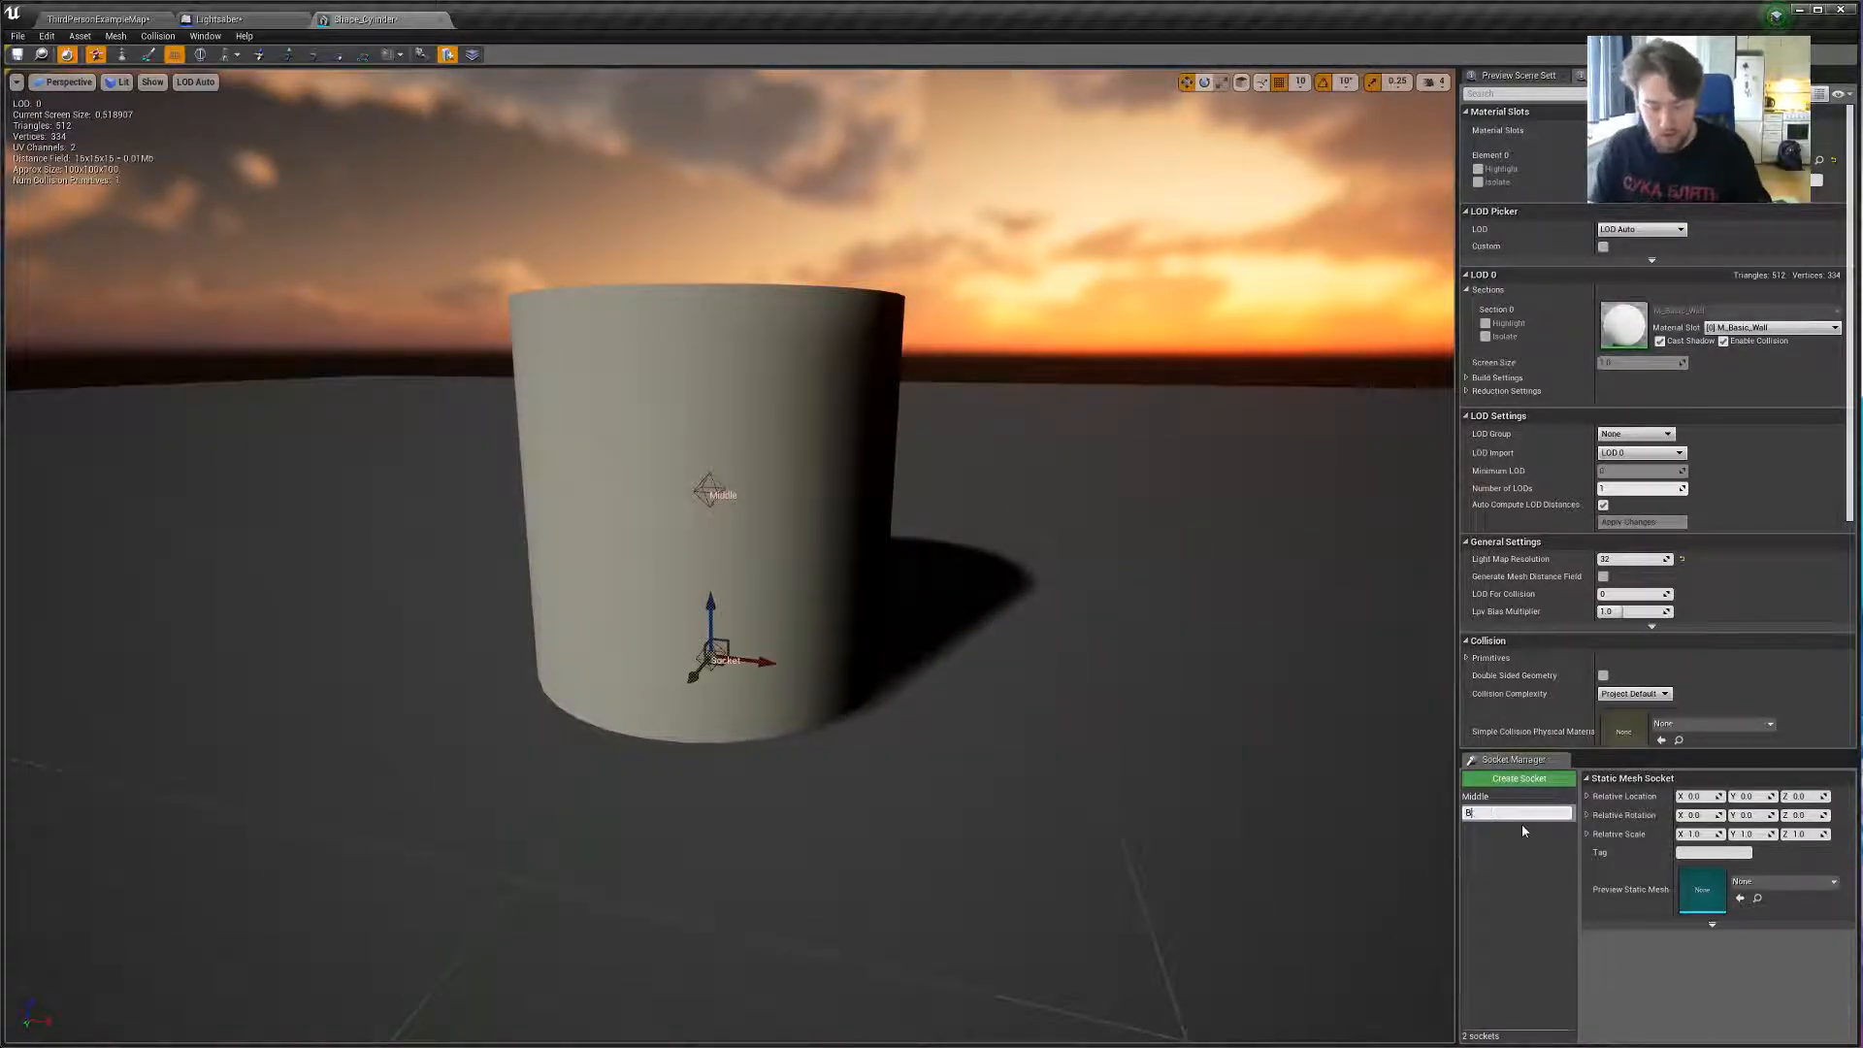
key(Return)
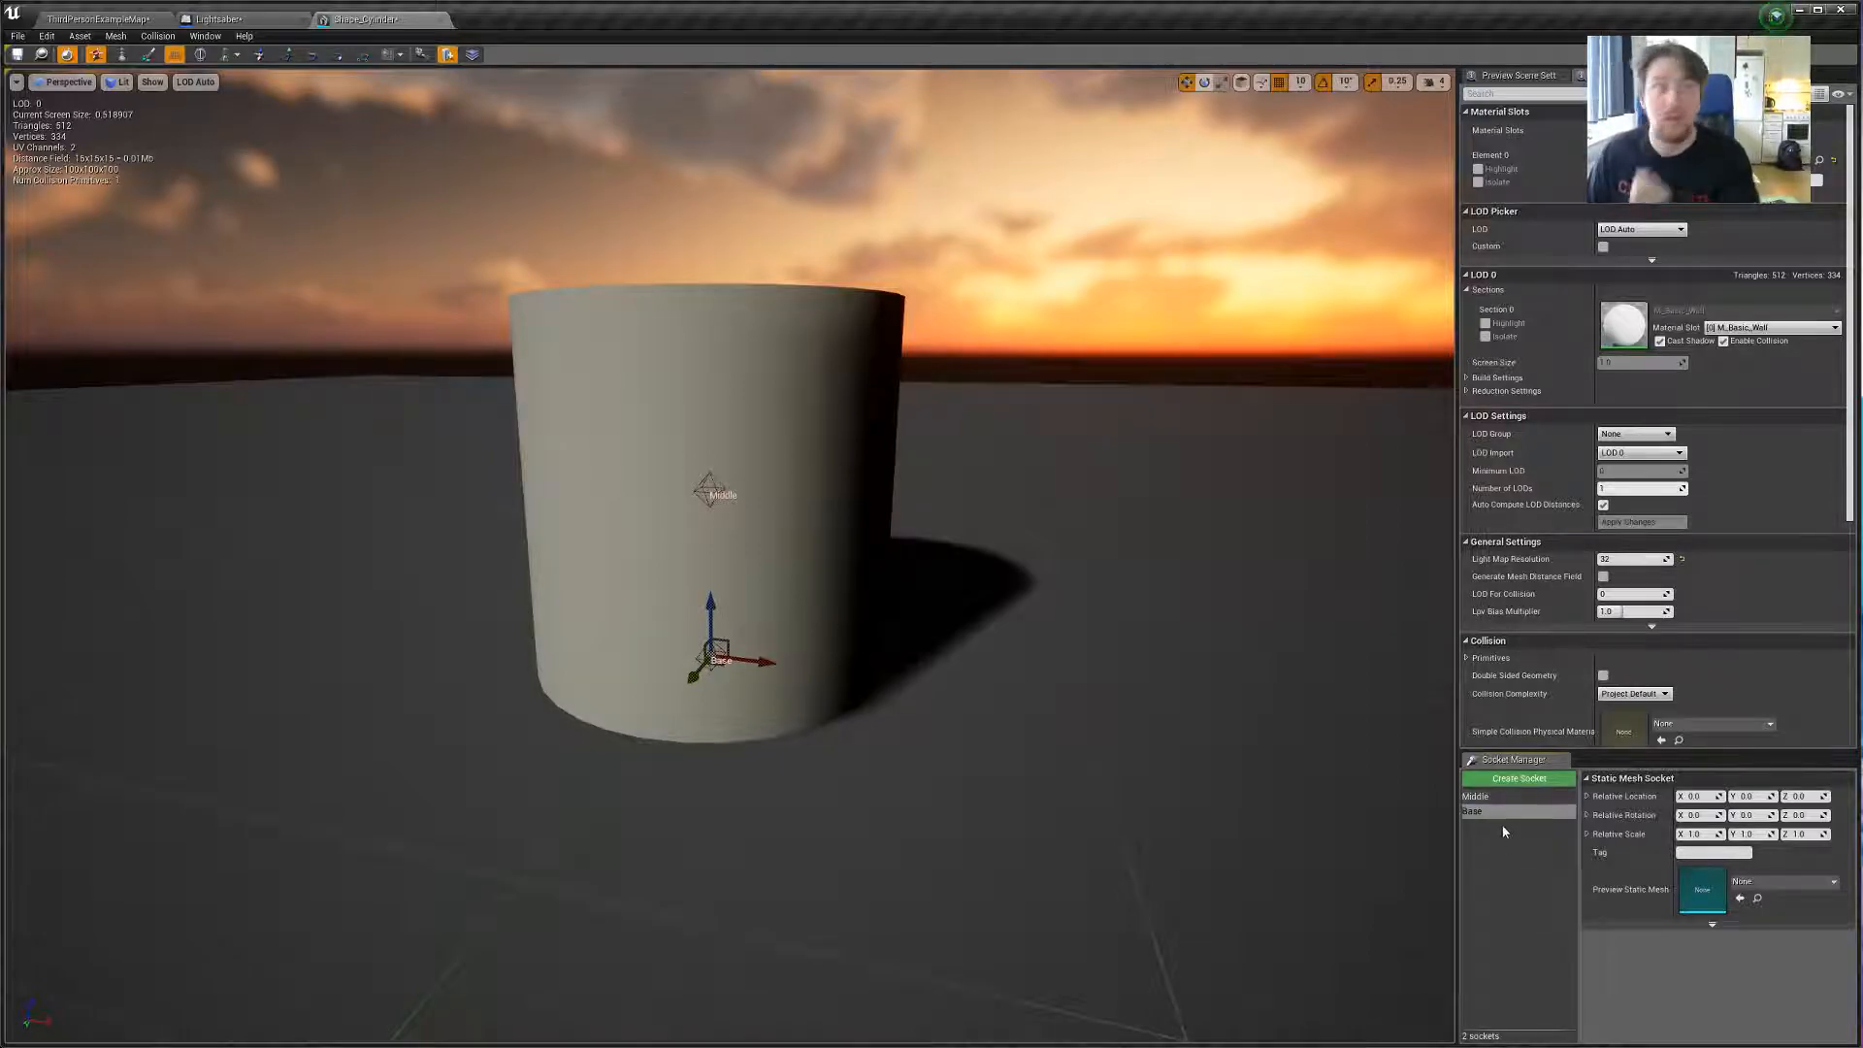
Try a Z relative location of -50 for the Base socket and compare its placement with the bottom of the cylinder.
click(1803, 796)
text(-50)
key(Return)
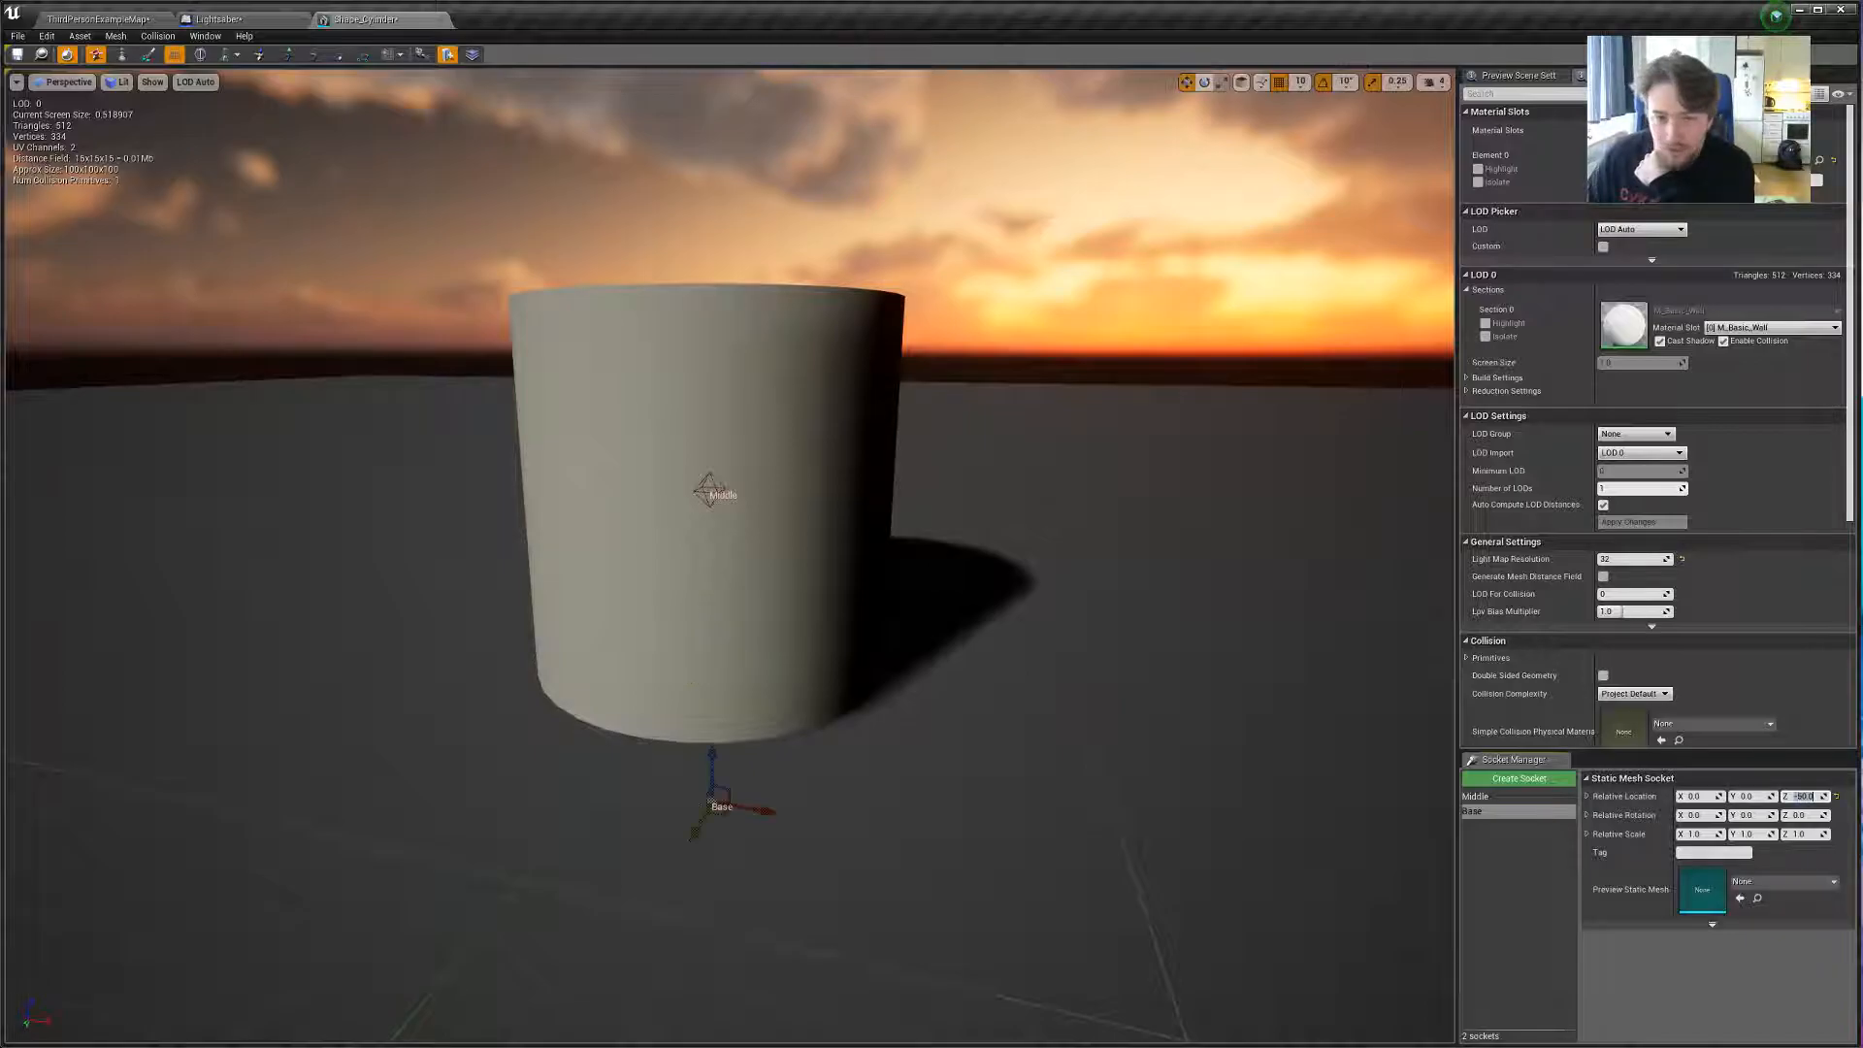
mouse_move(725, 499)
right_down()
mouse_move(742, 461)
mouse_move(713, 471)
mouse_move(725, 499)
mouse_move(711, 474)
mouse_move(725, 498)
right_up()
right_drag(777, 648, 777, 650)
right_drag(850, 741, 847, 716)
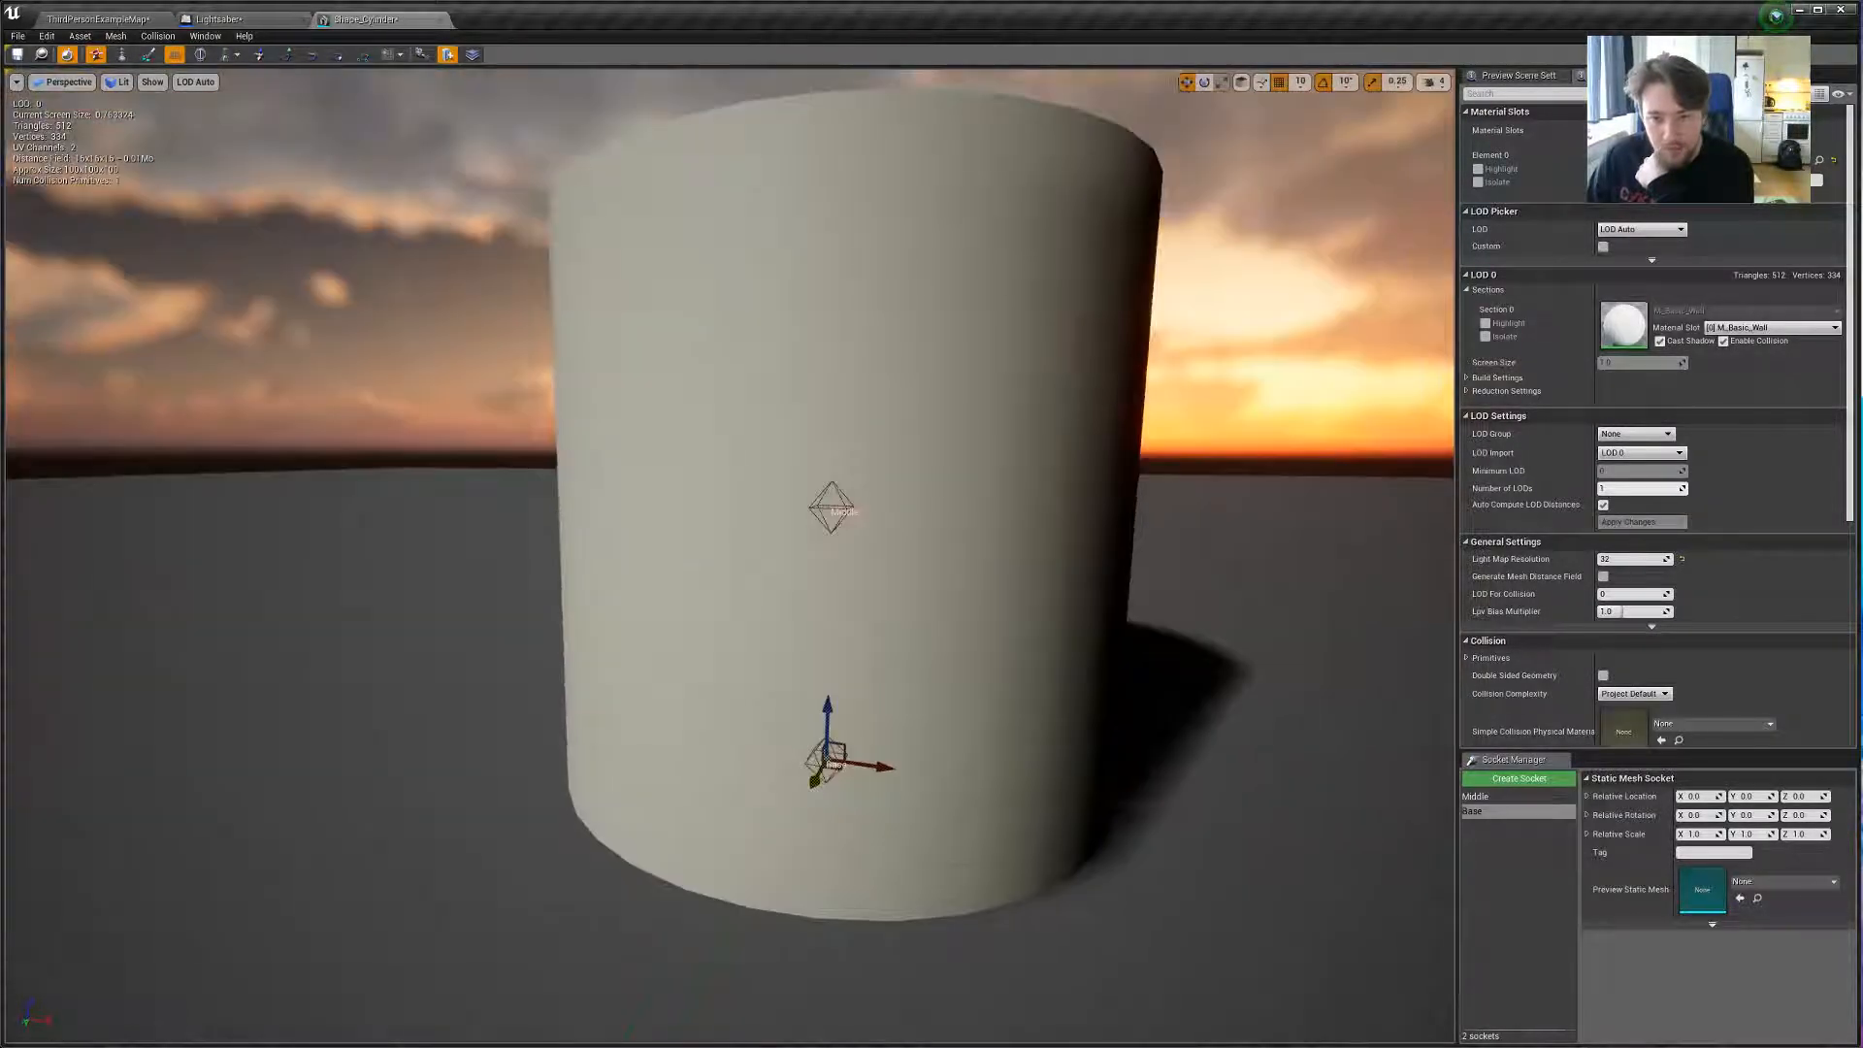
click(875, 628)
click(1475, 810)
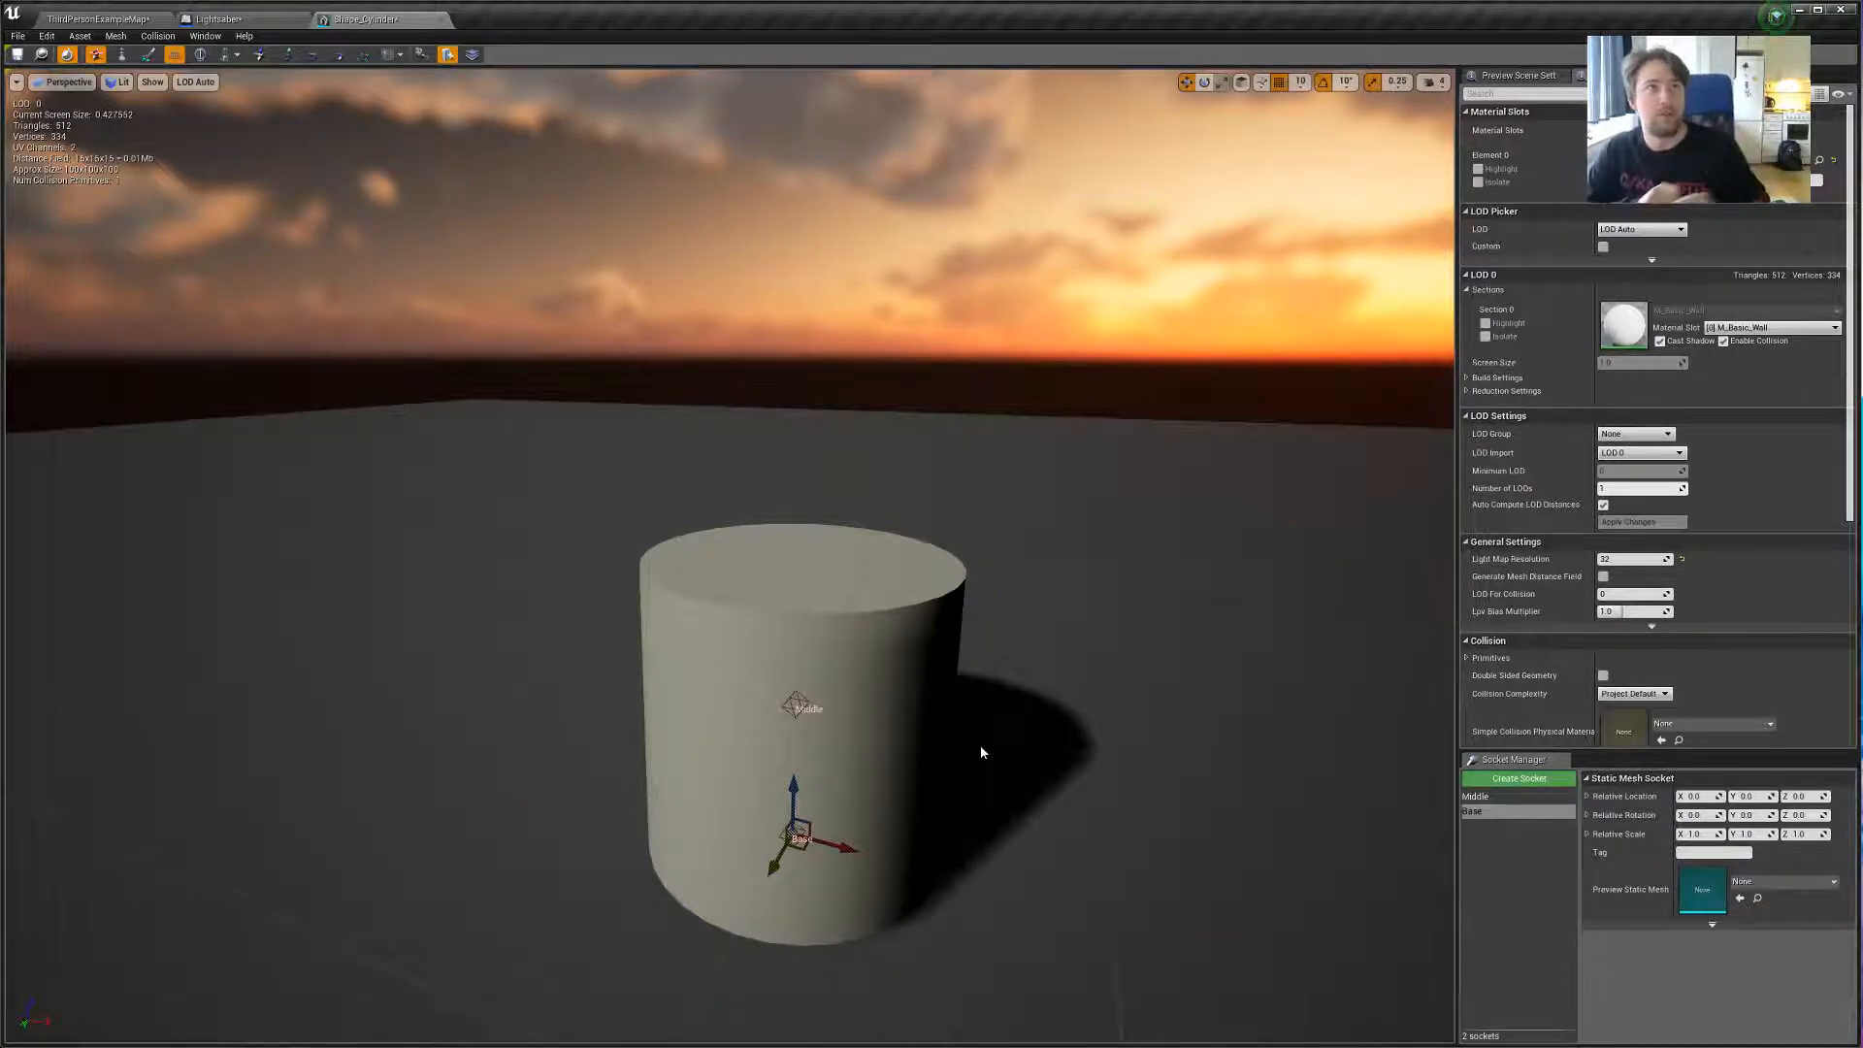
Create a new socket named Tip on the cylinder mesh and set its Z relative location to 100.
mouse_move(980, 746)
right_down()
mouse_move(932, 746)
mouse_move(973, 715)
right_up()
key(s)
key(w)
key(e)
key(s)
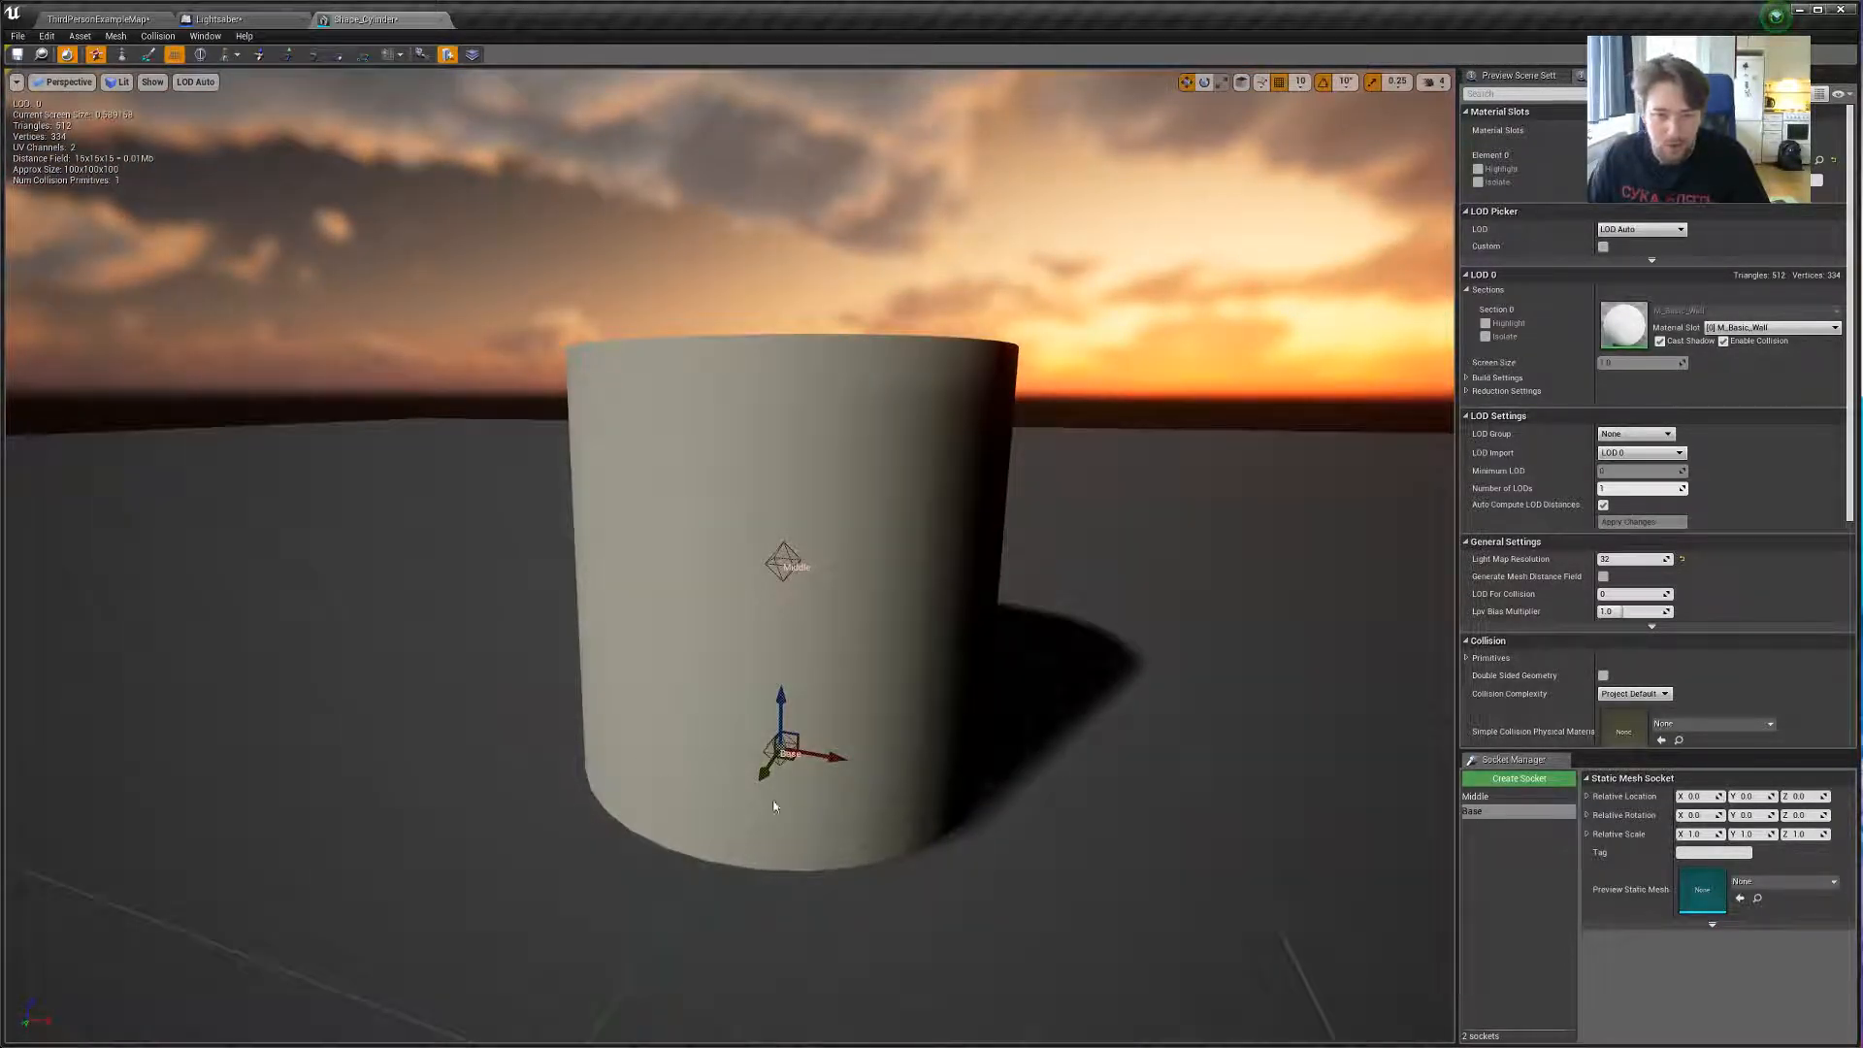
click(1524, 782)
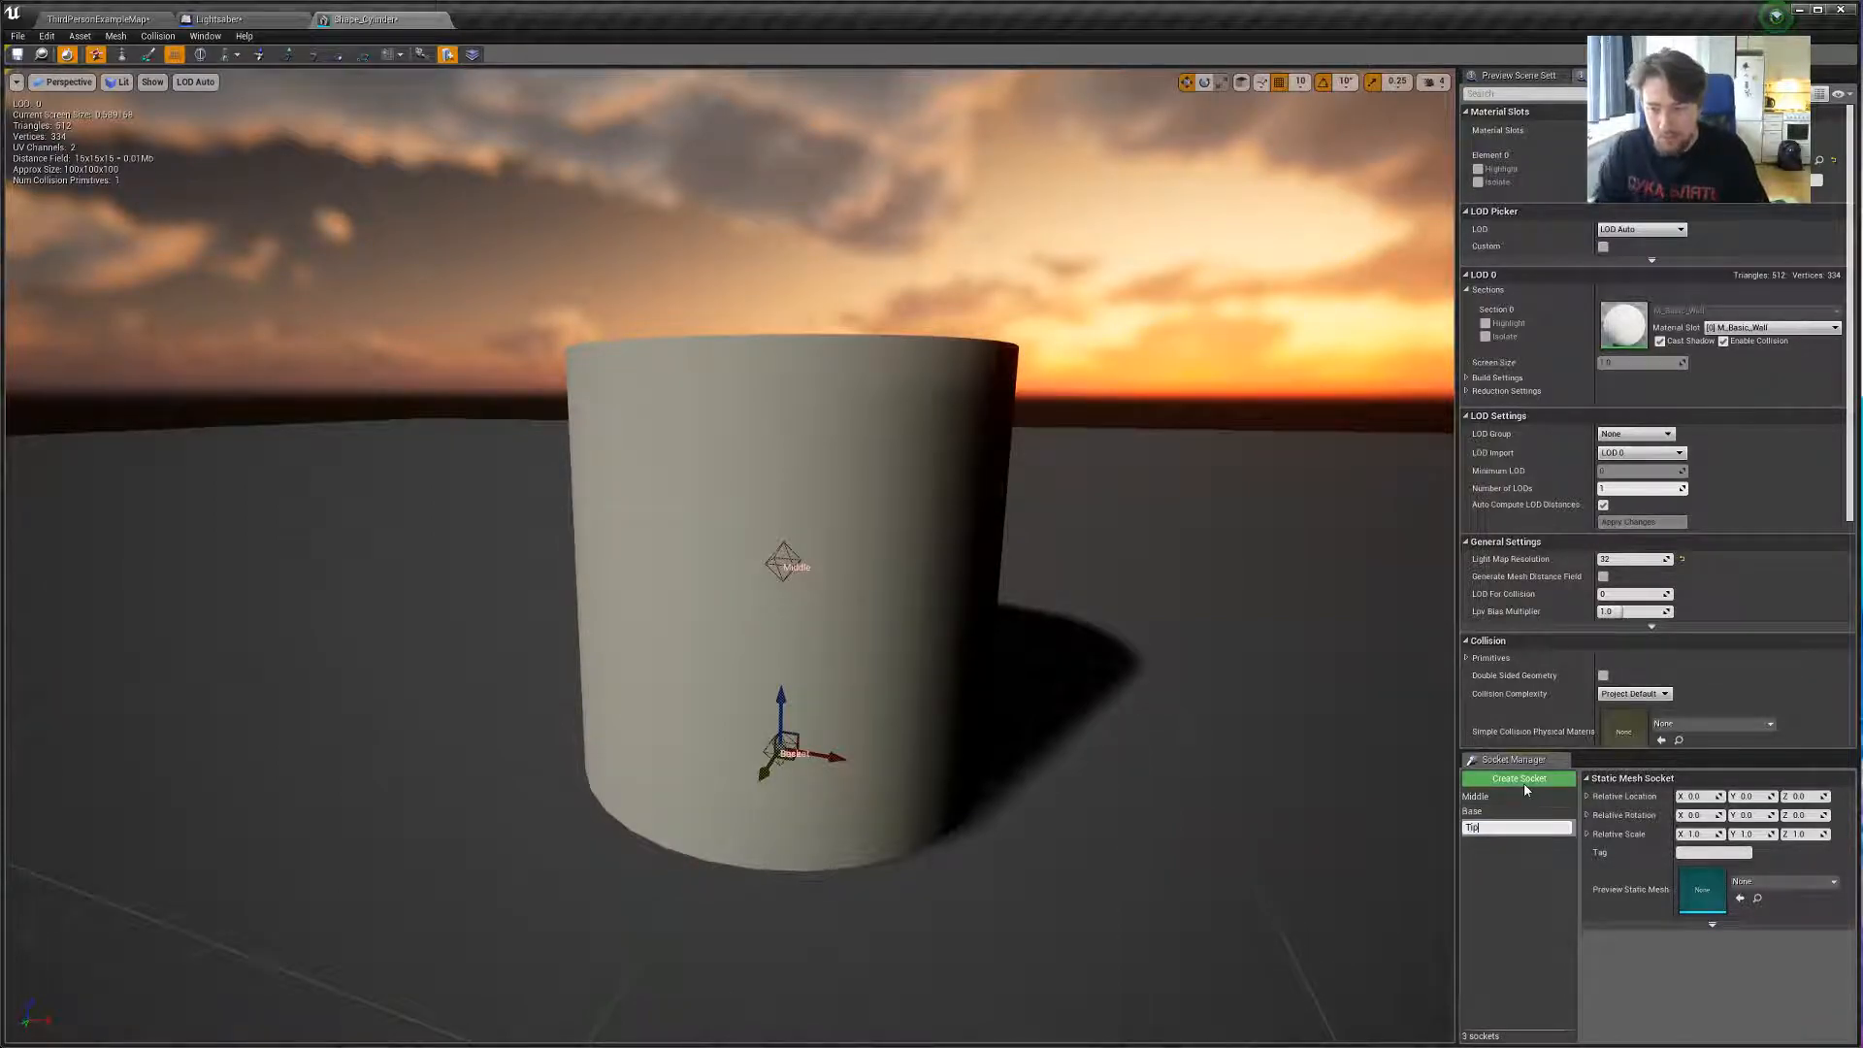
key(Return)
click(1803, 798)
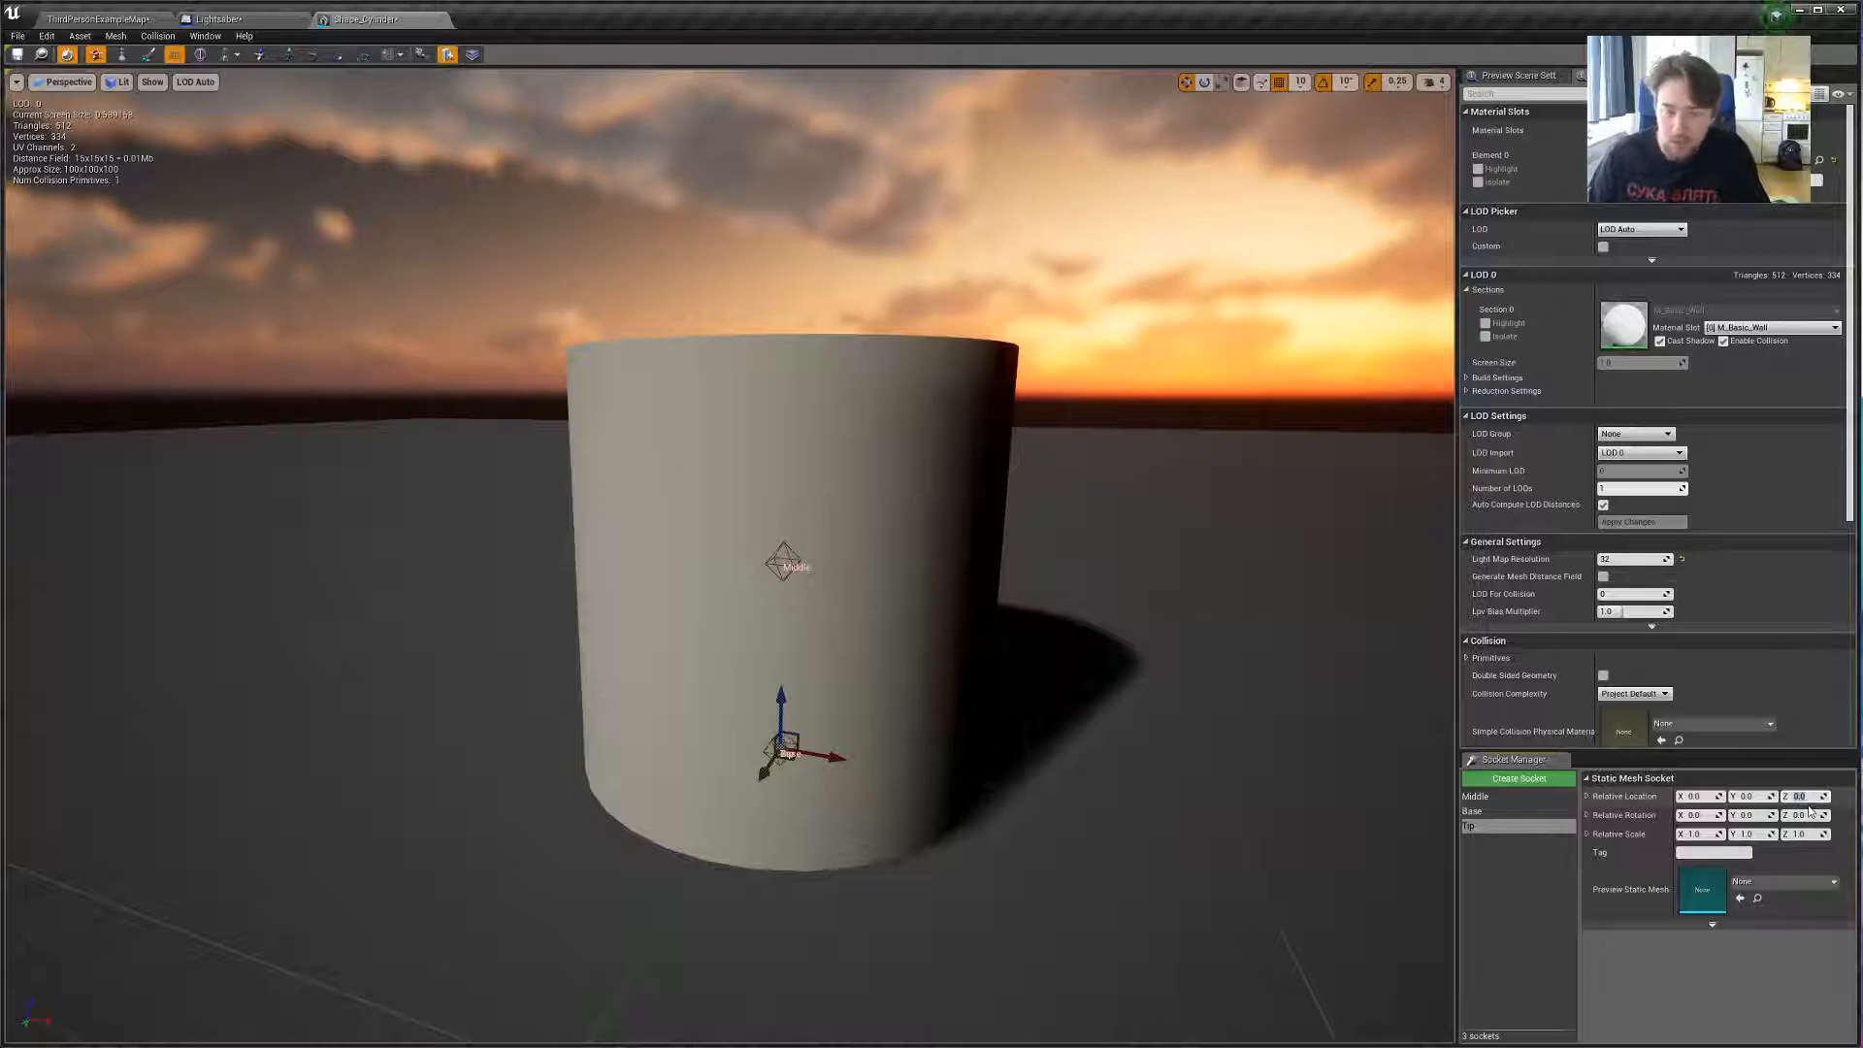
text(100)
key(Return)
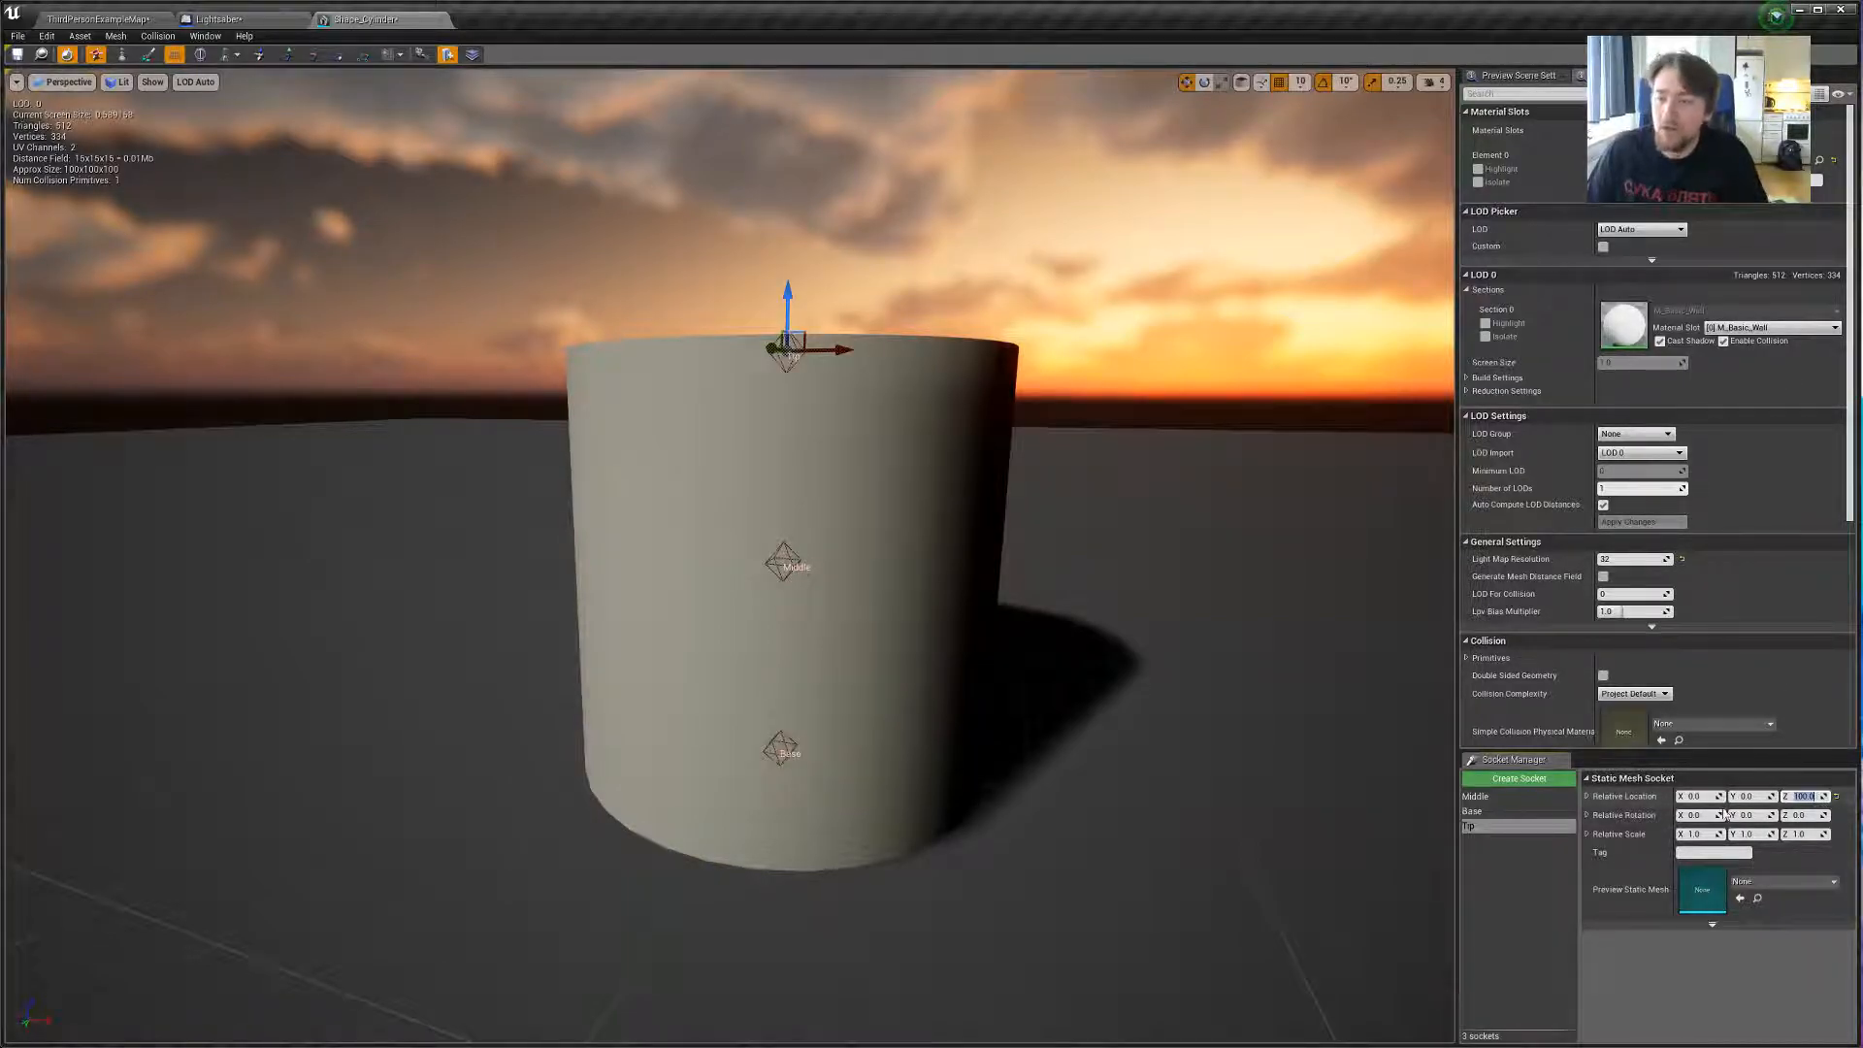
drag(690, 668, 690, 667)
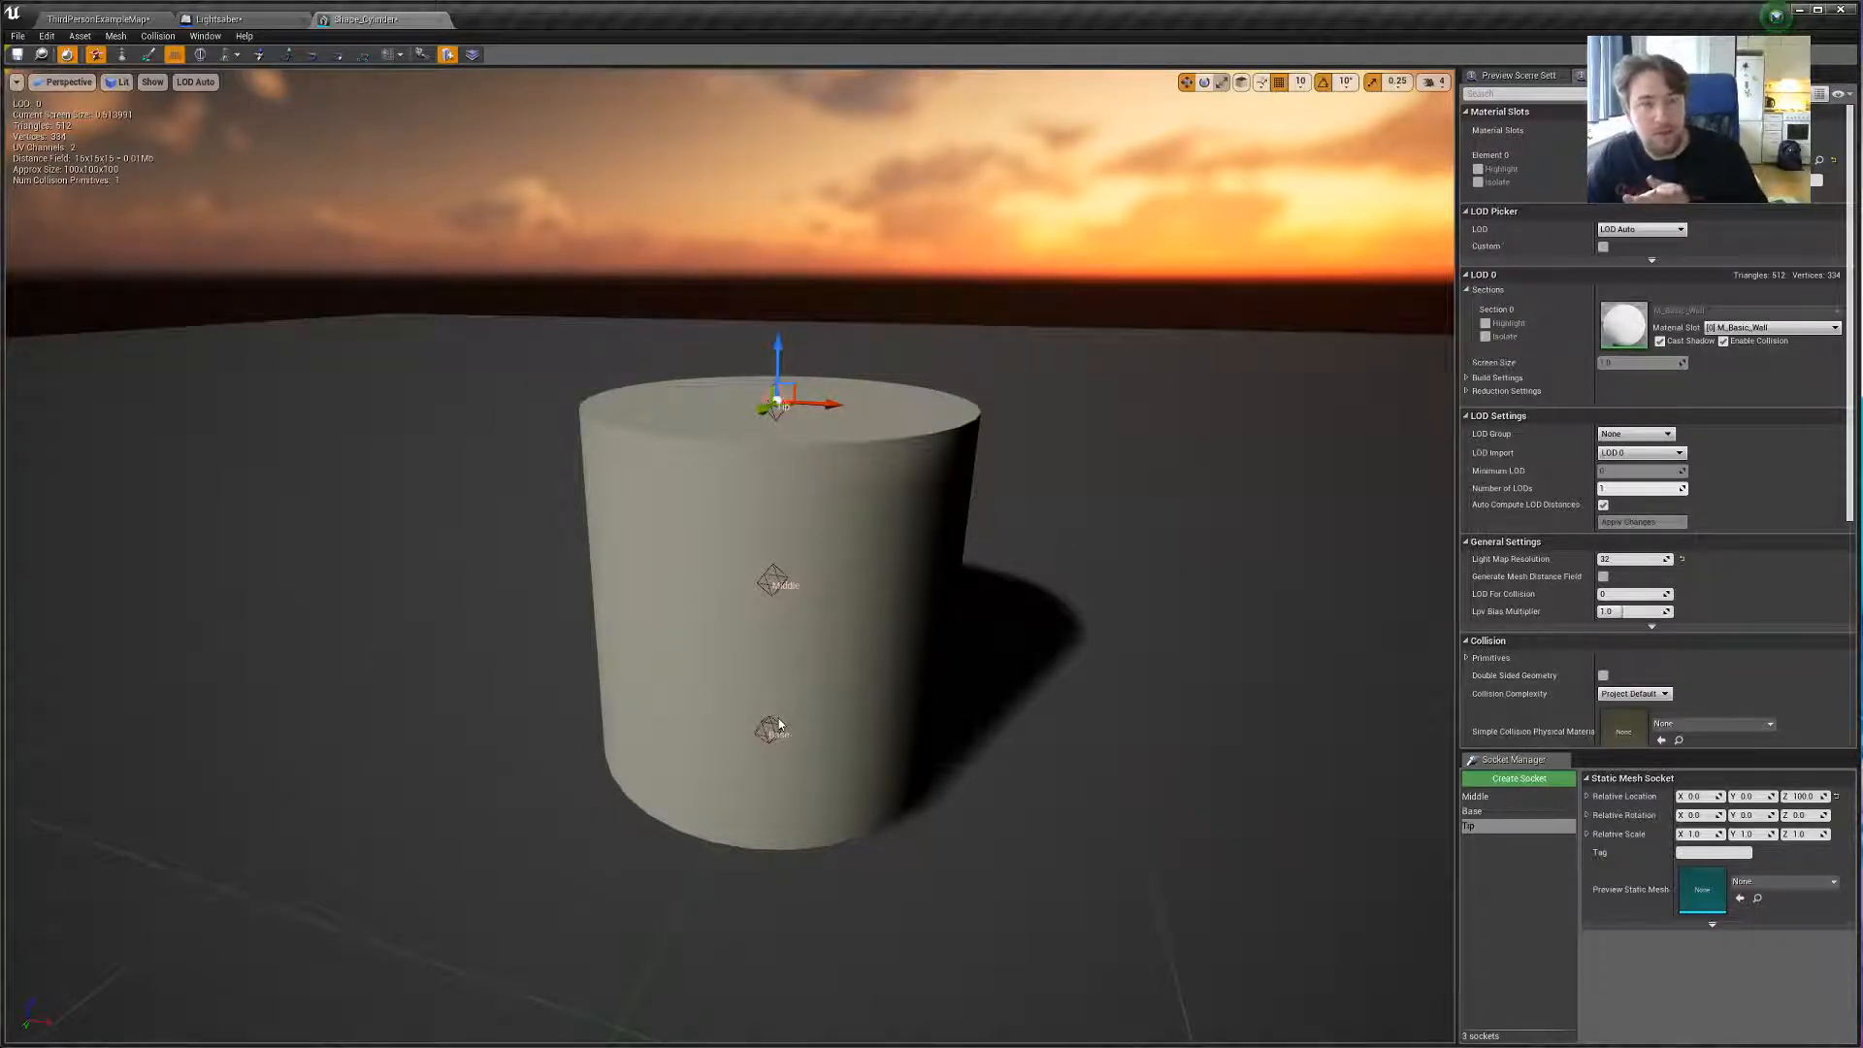
right_drag(1028, 584, 1028, 529)
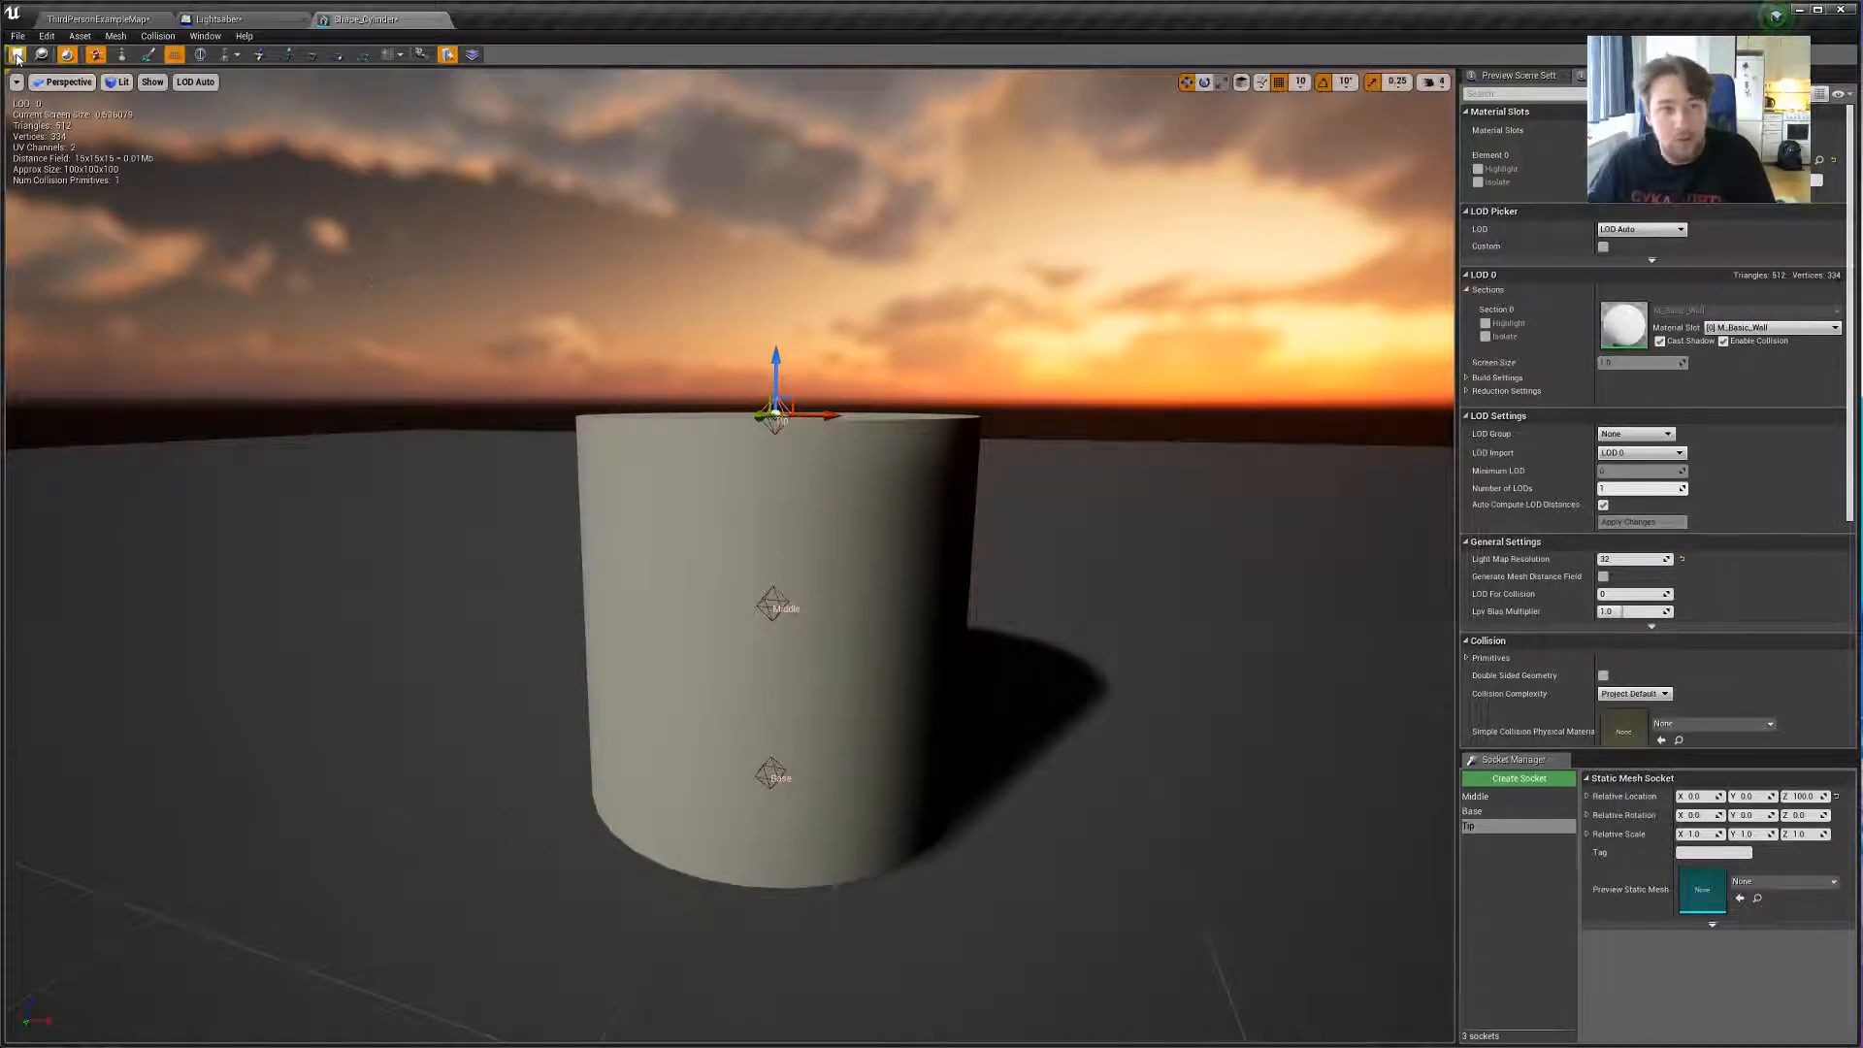
In the Lightsaber event graph, add a Blade reference feeding a Get Socket Location node with the socket name Base.
click(219, 20)
right_drag(910, 529, 875, 539)
drag(1095, 411, 1095, 470)
right_drag(664, 429, 891, 455)
click(82, 153)
drag(54, 151, 811, 451)
text(get socket)
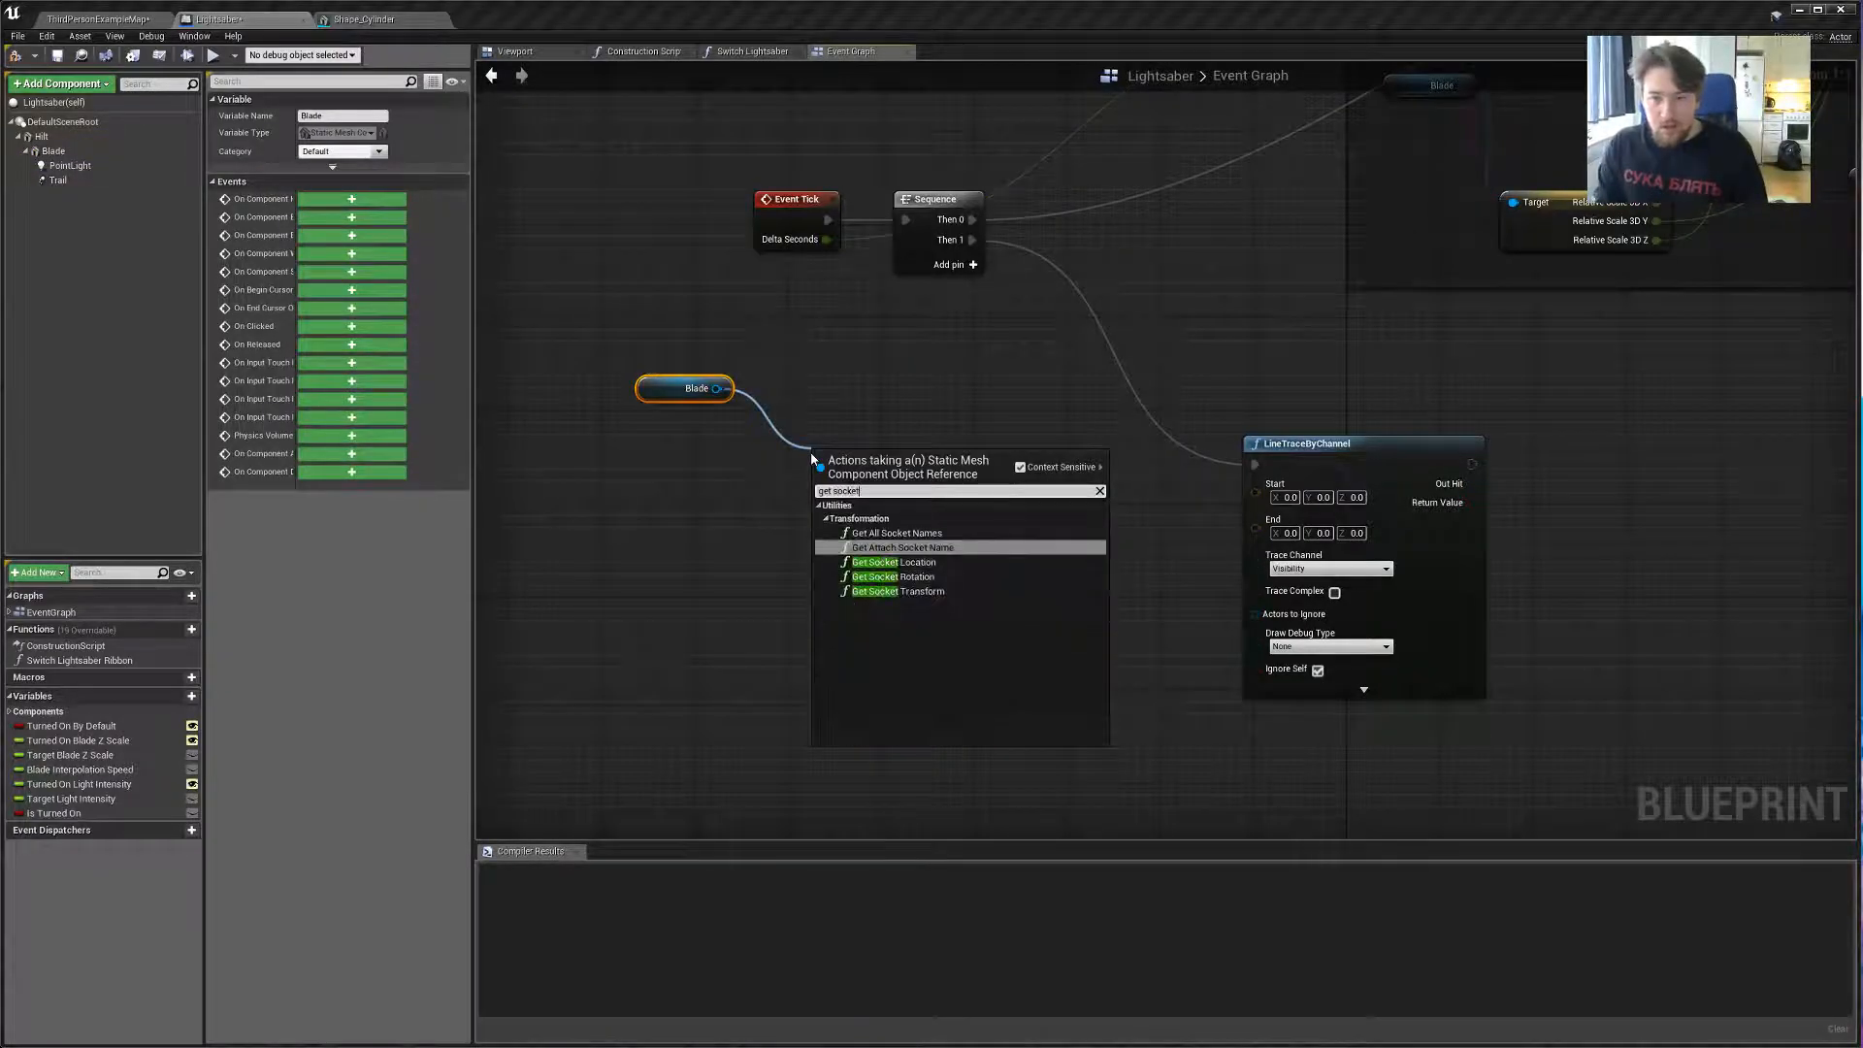
click(955, 563)
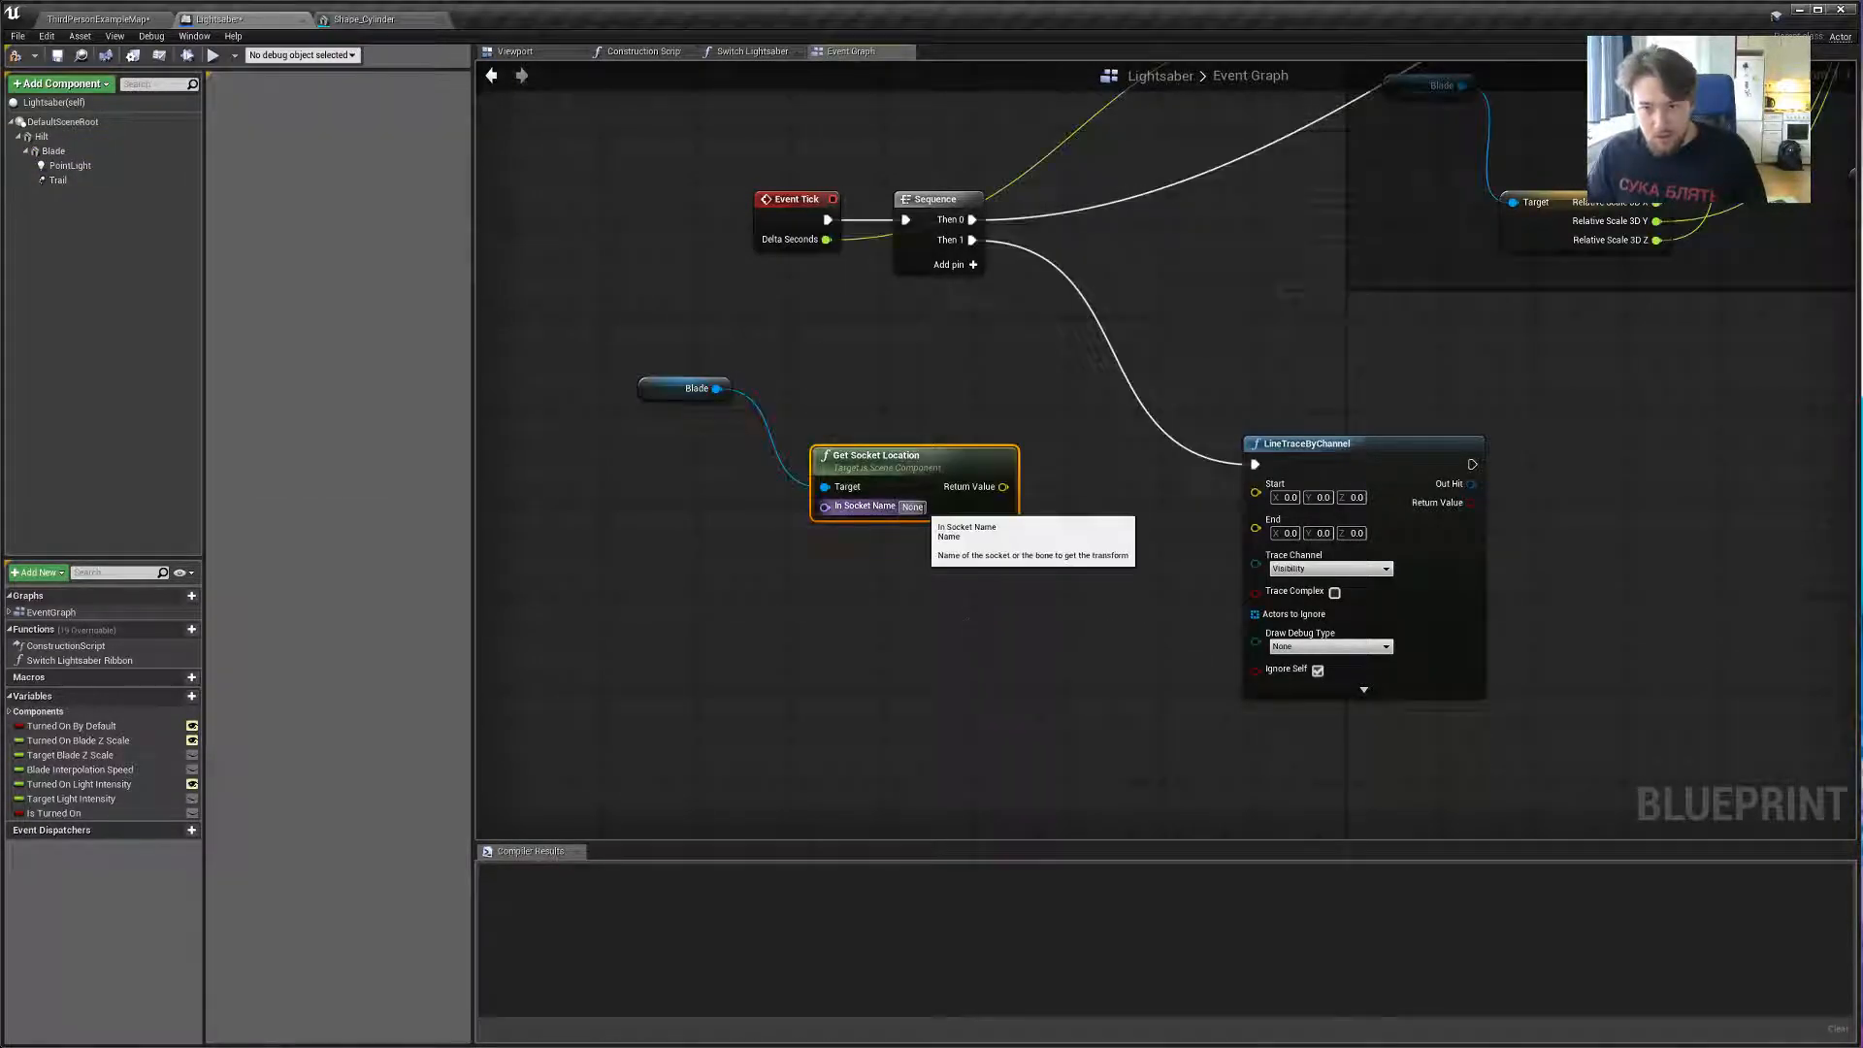
text(Base)
key(Return)
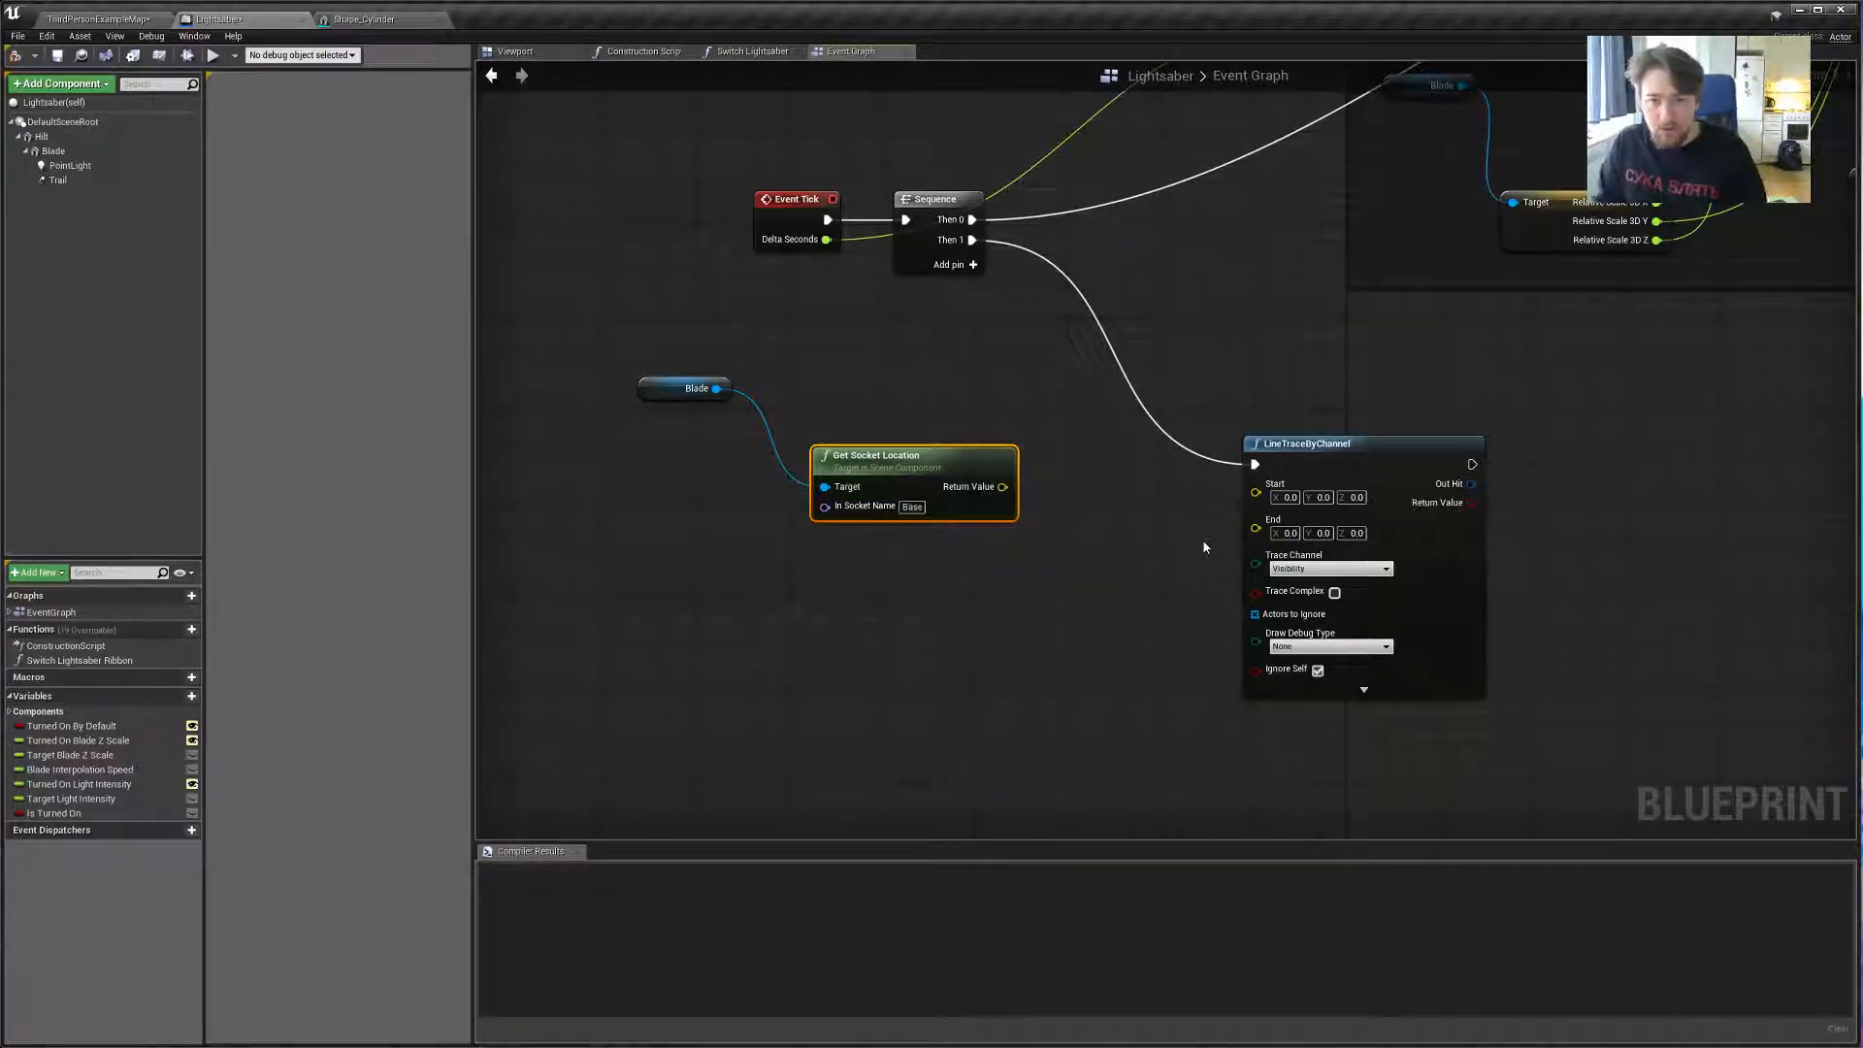
Duplicate the Get Socket Location node below the original, connect it to Blade, and set its socket name to Tip.
key(ctrl+c)
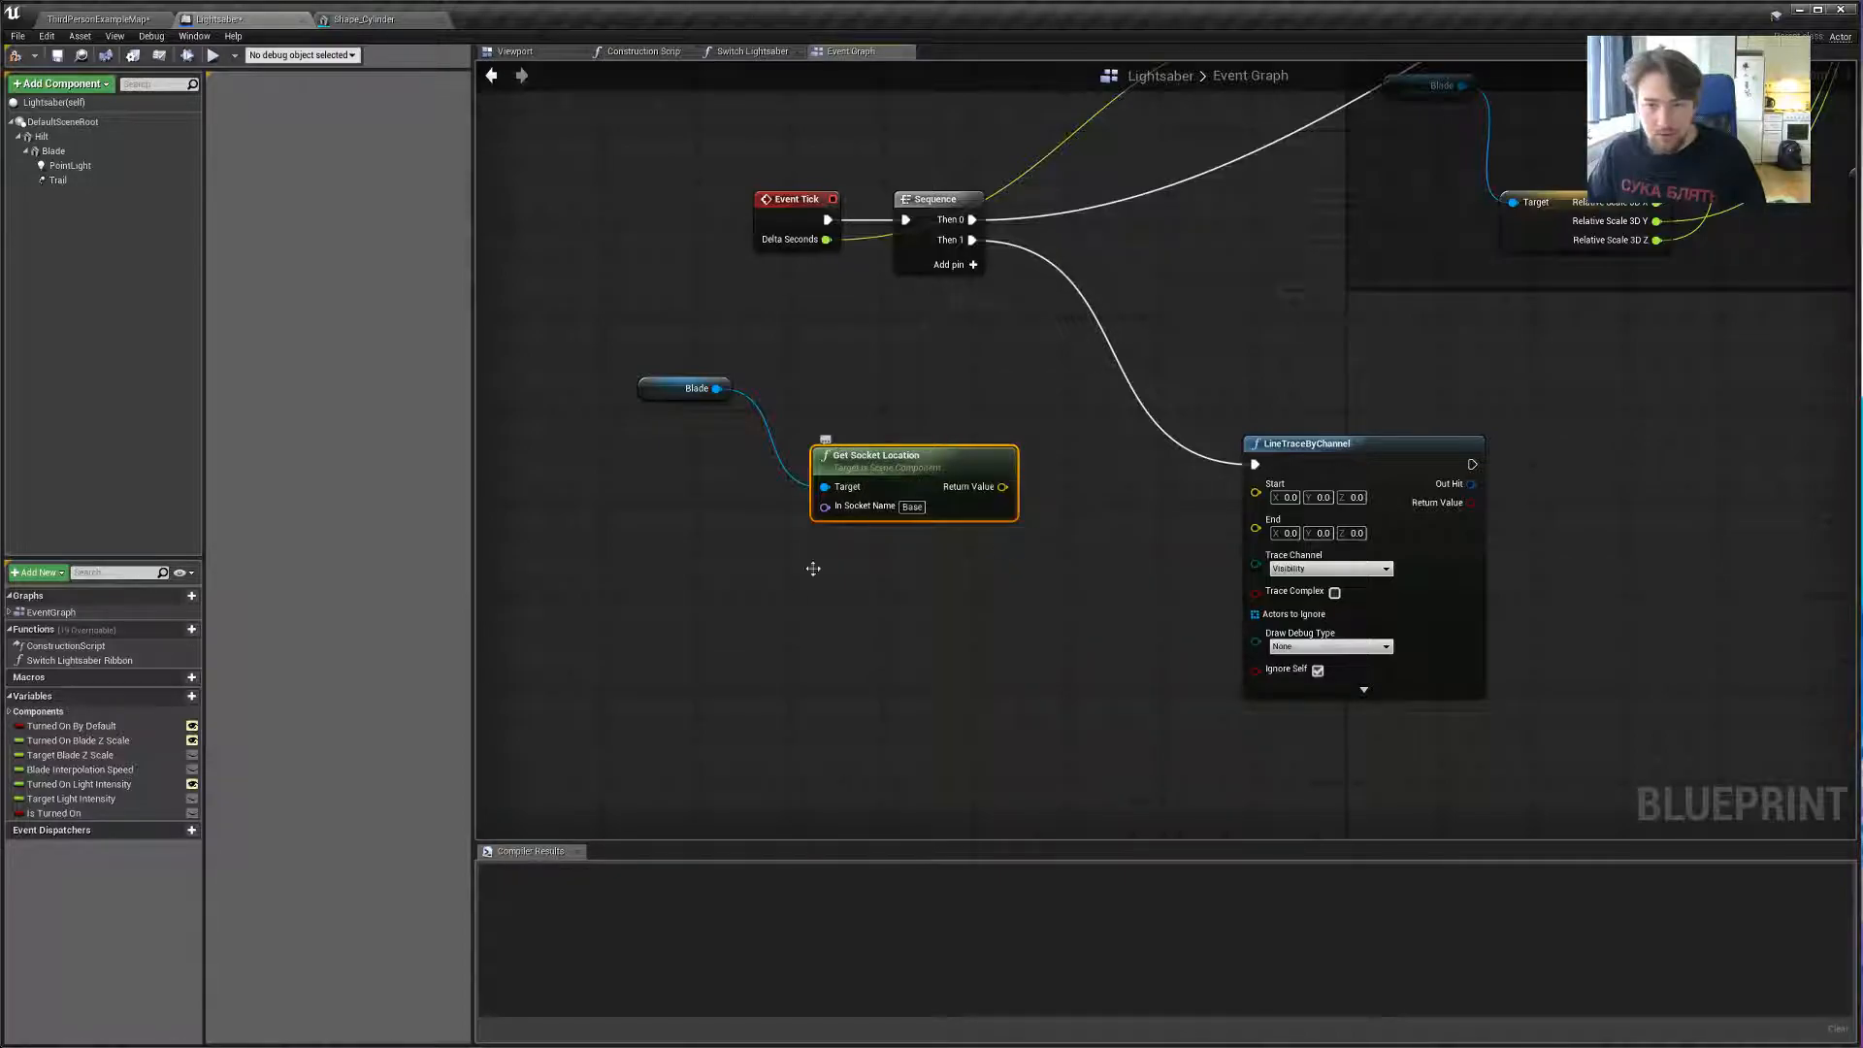
key(ctrl+v)
drag(860, 570, 716, 388)
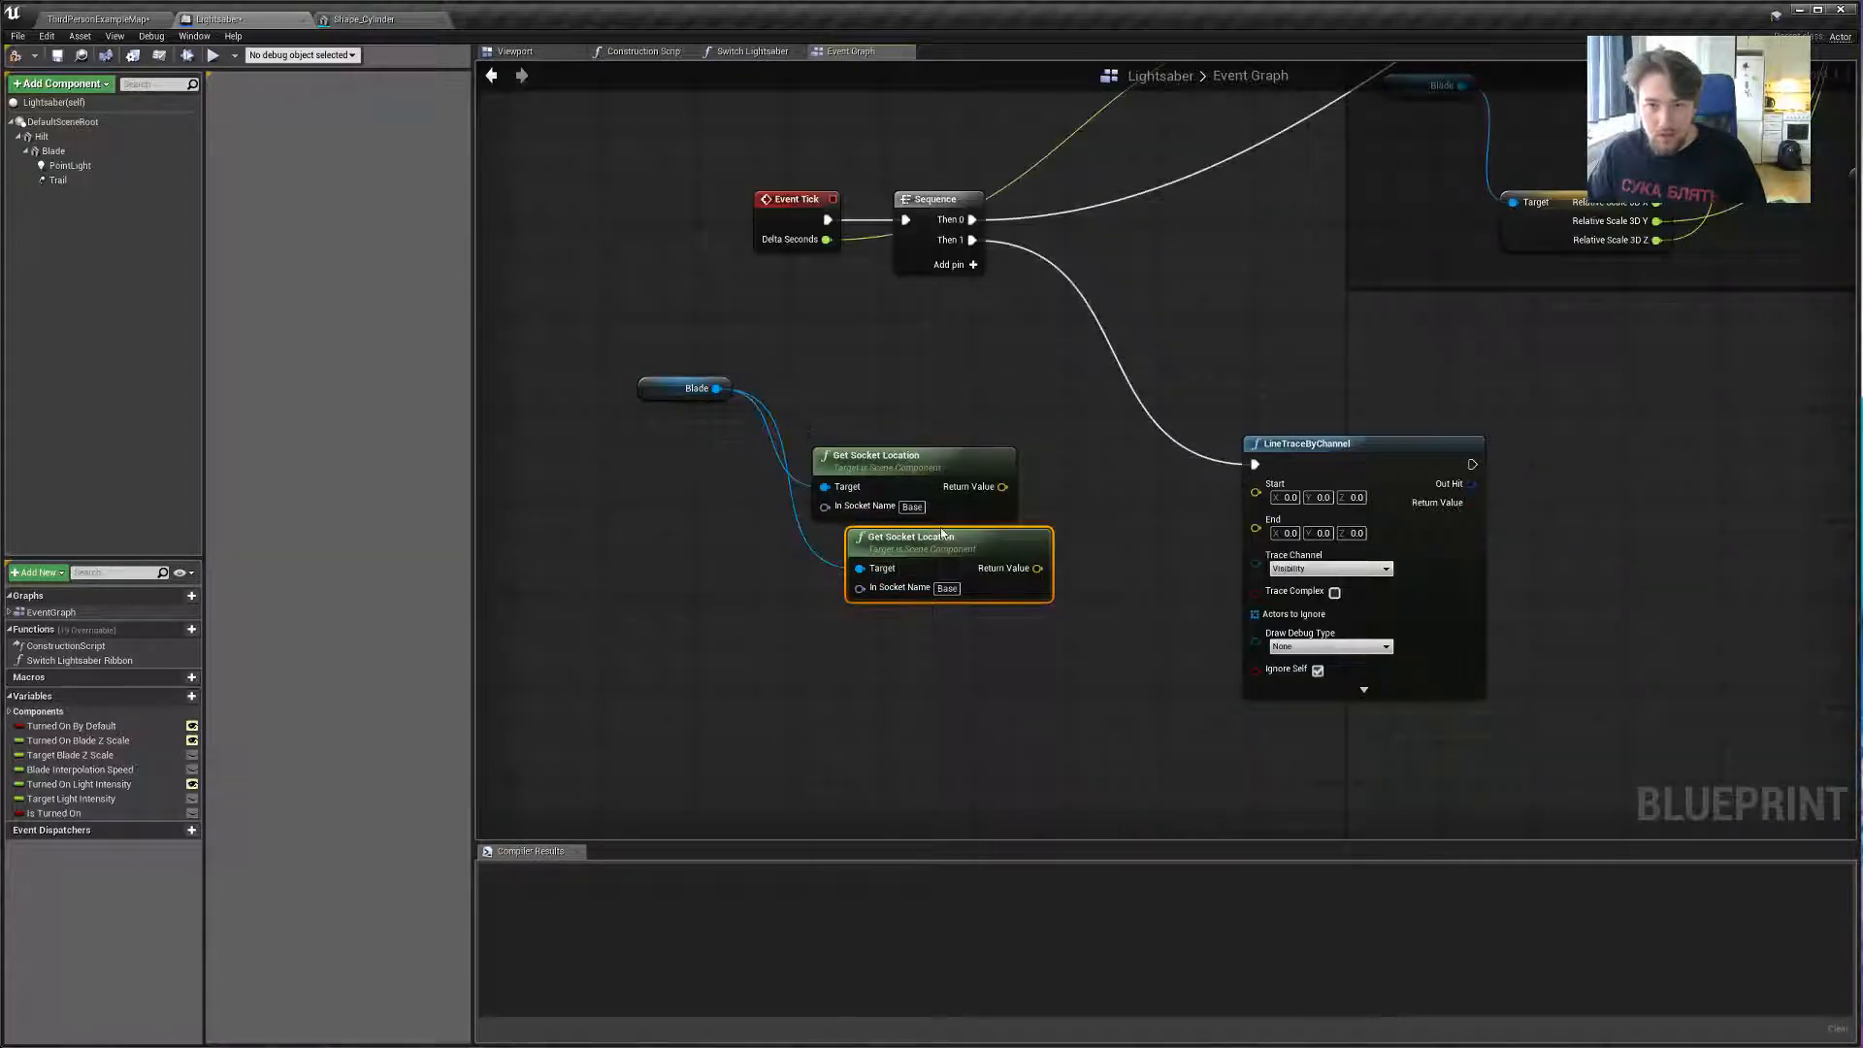
drag(912, 536, 866, 548)
text(Tip)
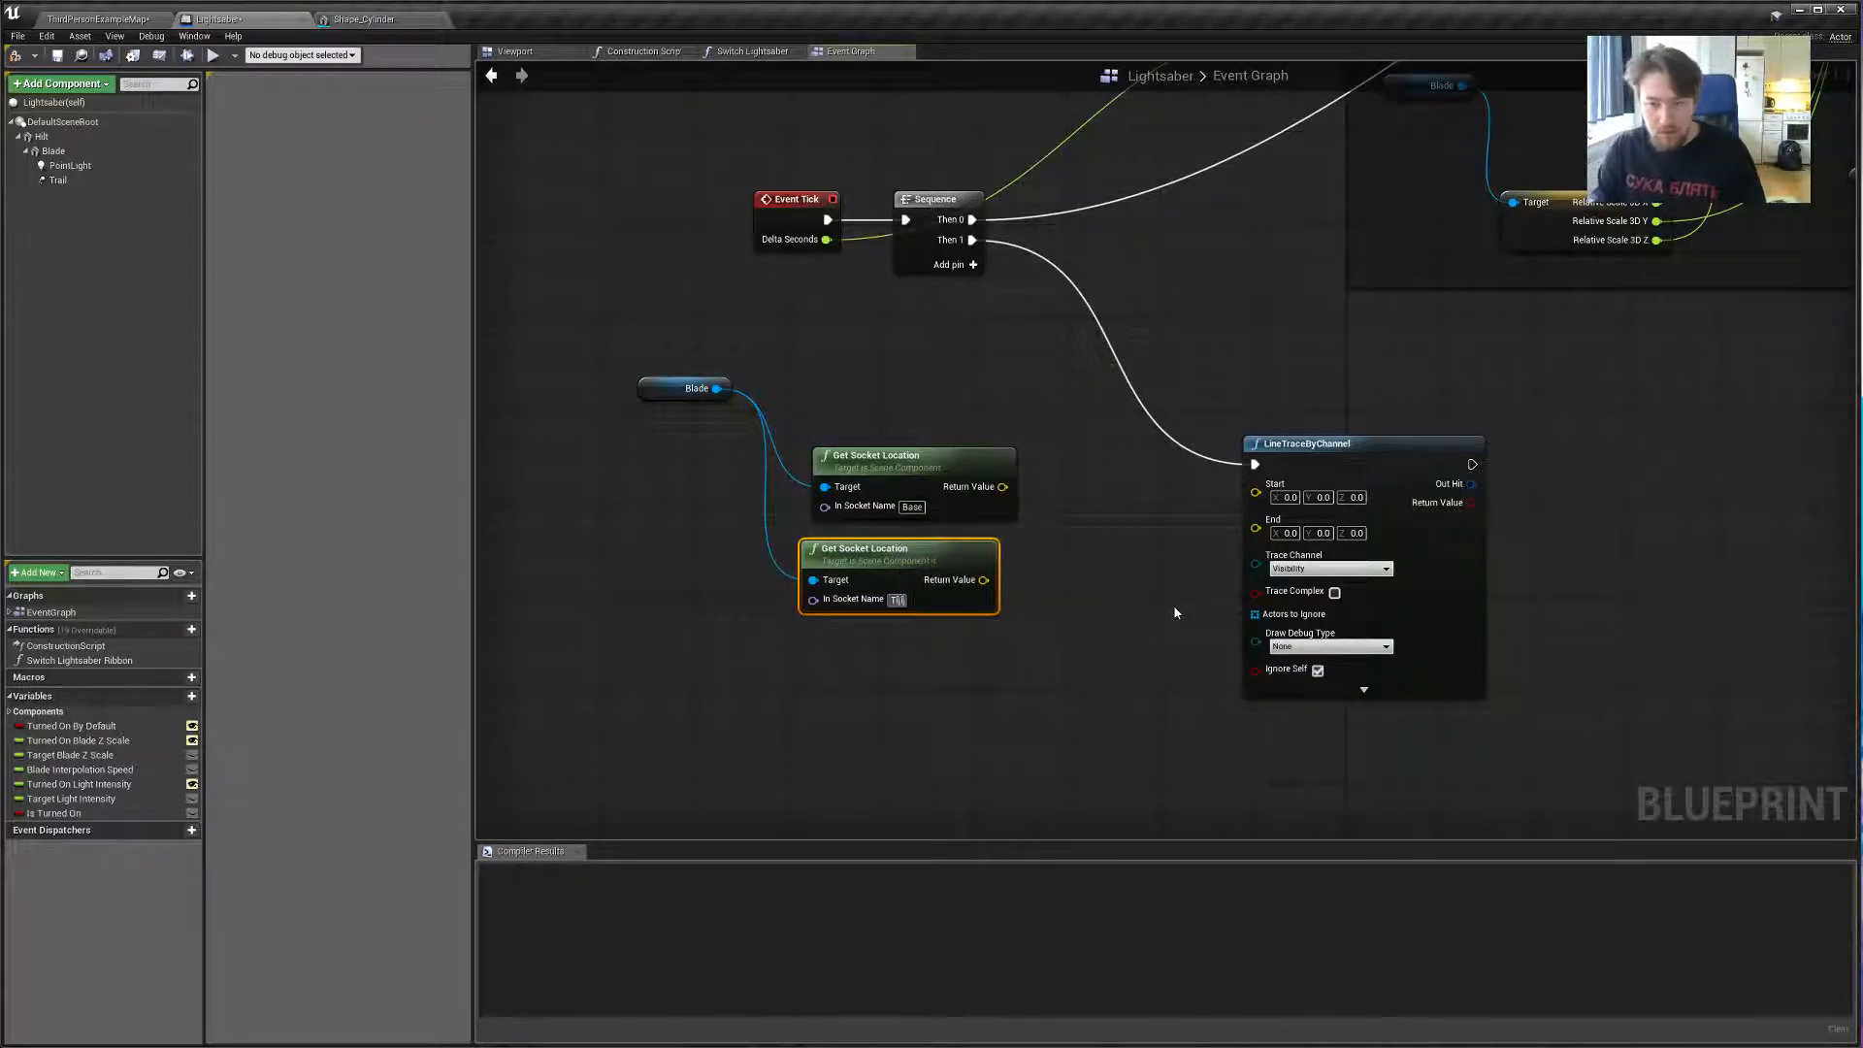
click(951, 427)
drag(882, 561, 893, 561)
Compile the Lightsaber blueprint, locate the Shape_Cylinder mesh among the project assets, and return to the blueprint.
click(534, 282)
click(16, 55)
click(368, 21)
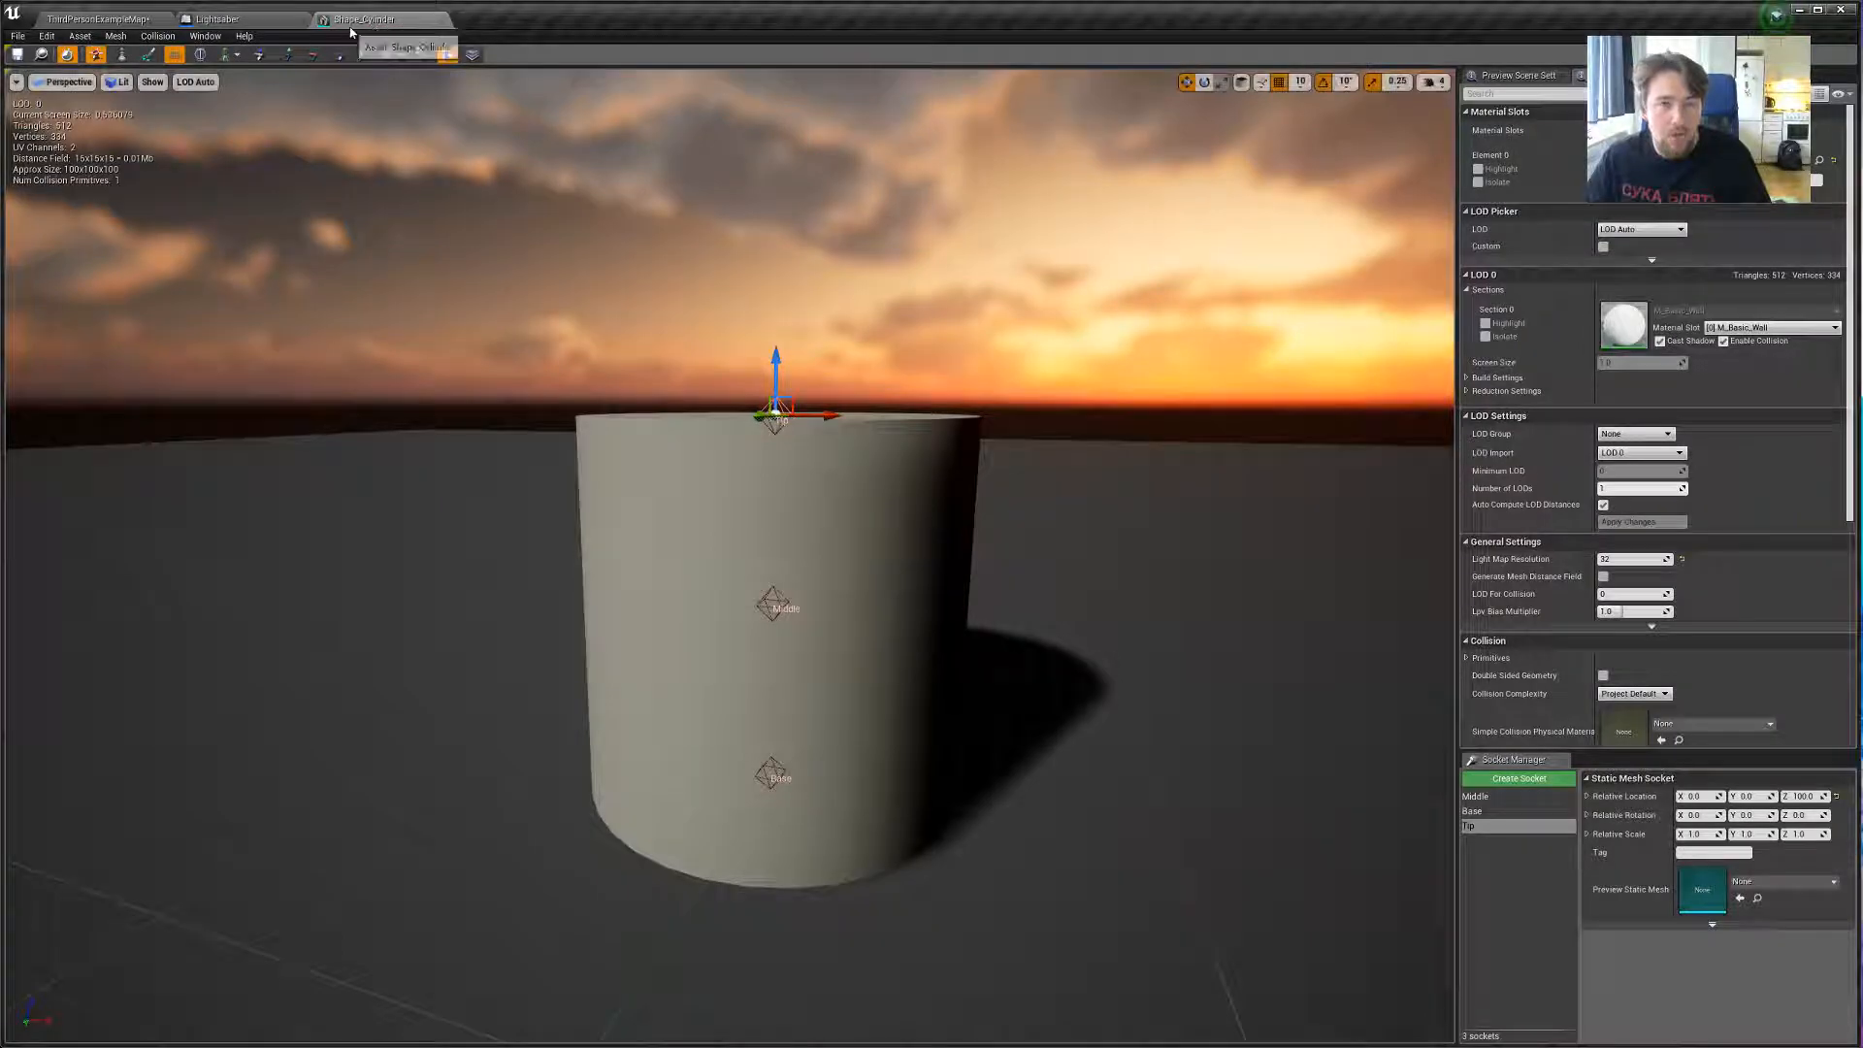
click(61, 54)
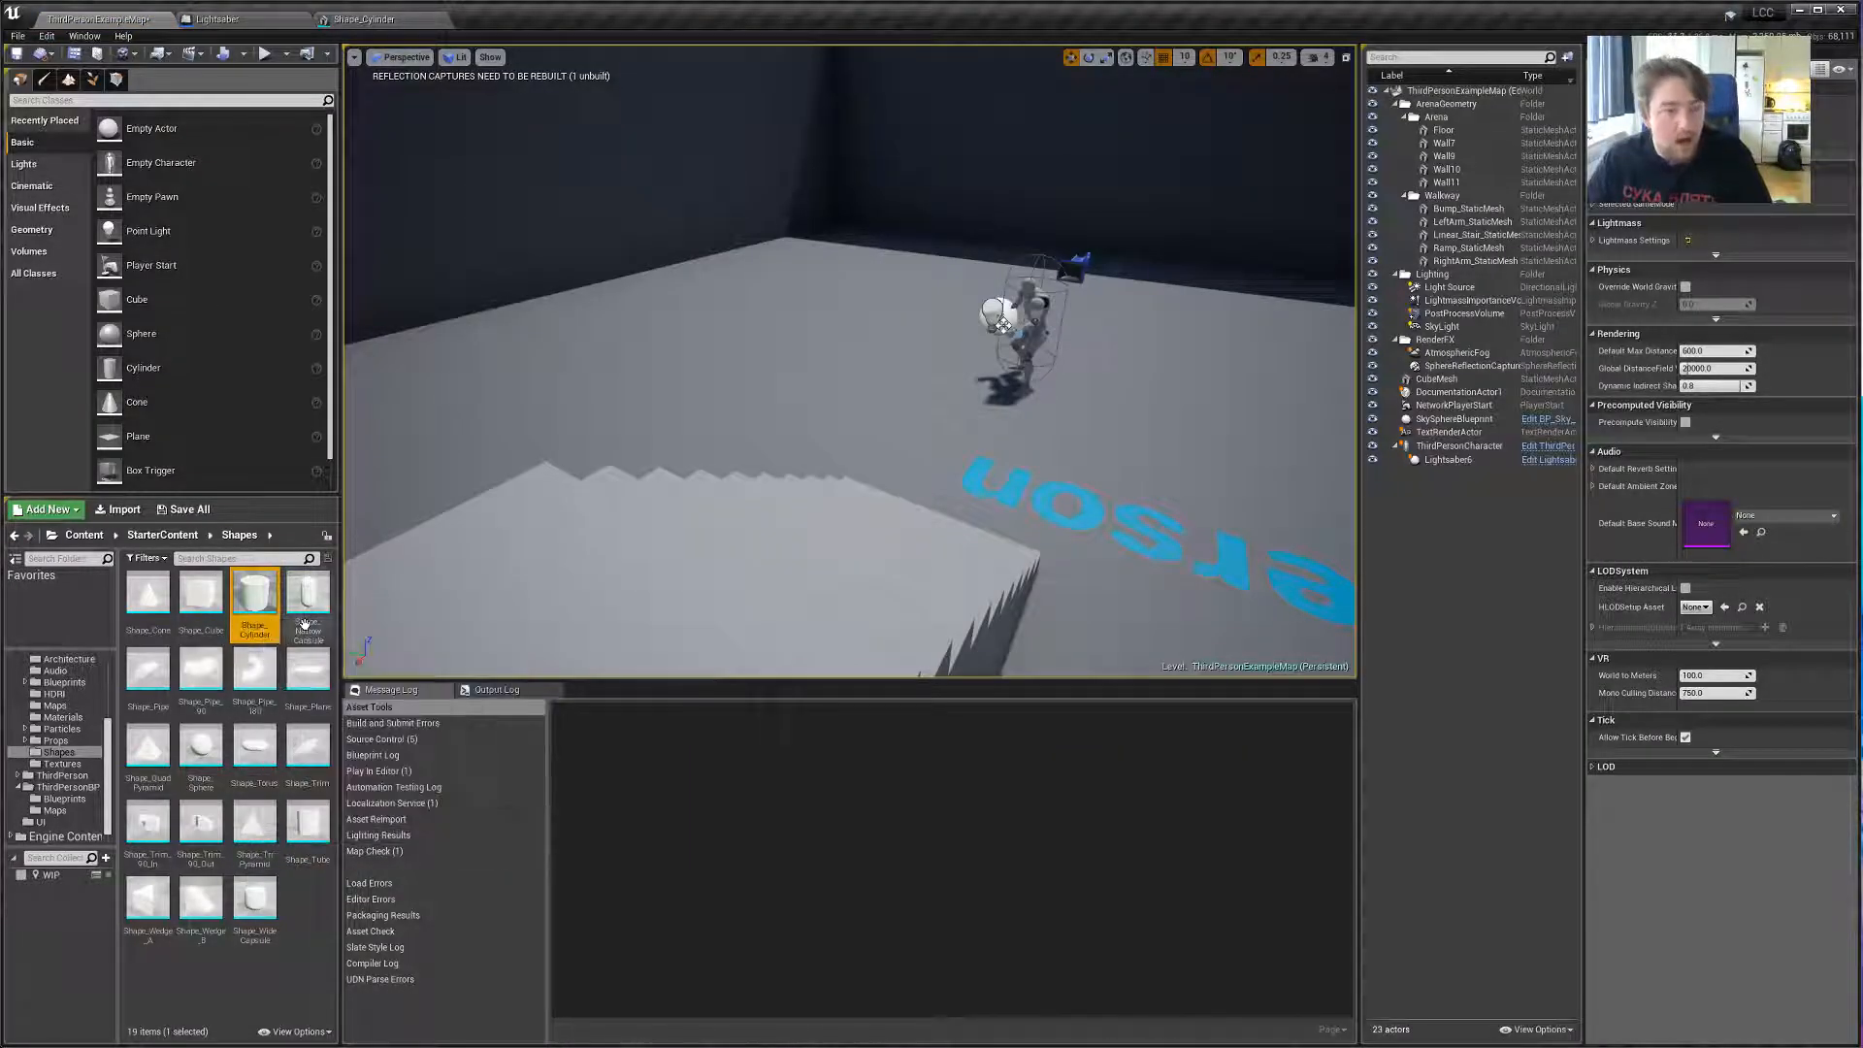
click(365, 19)
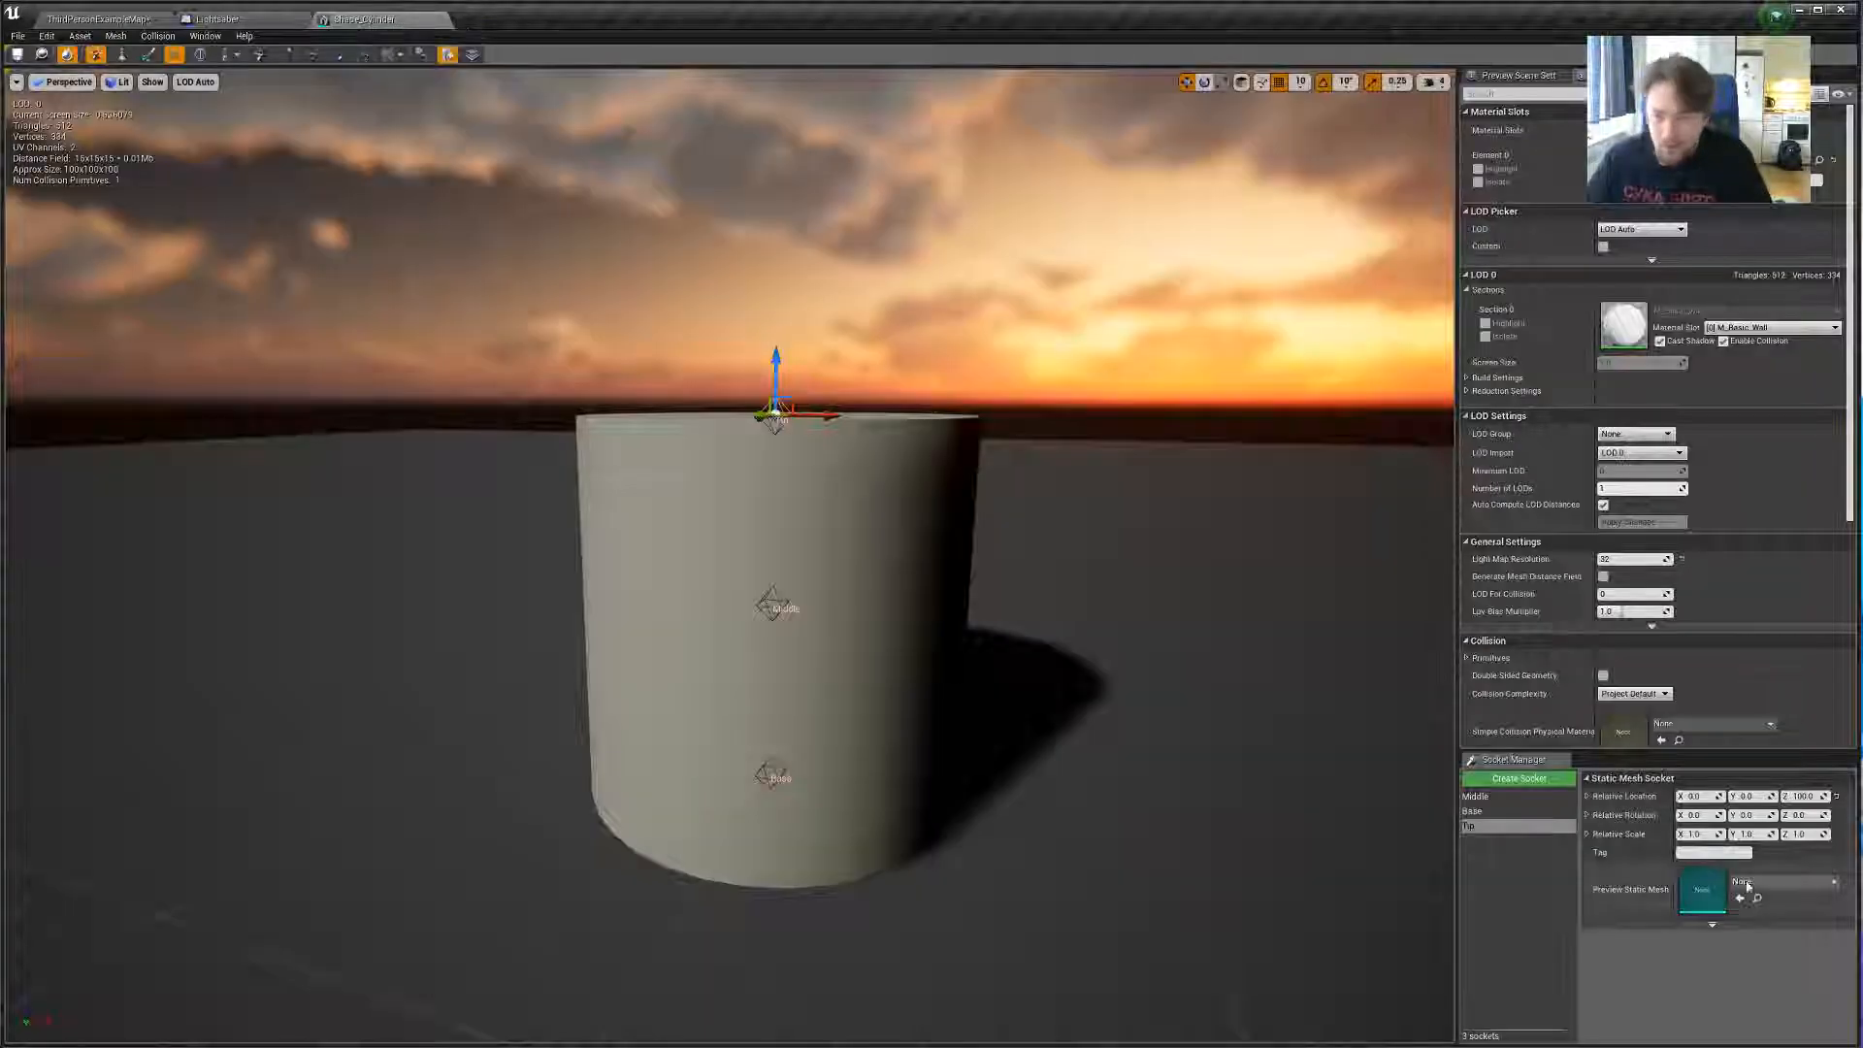
click(215, 19)
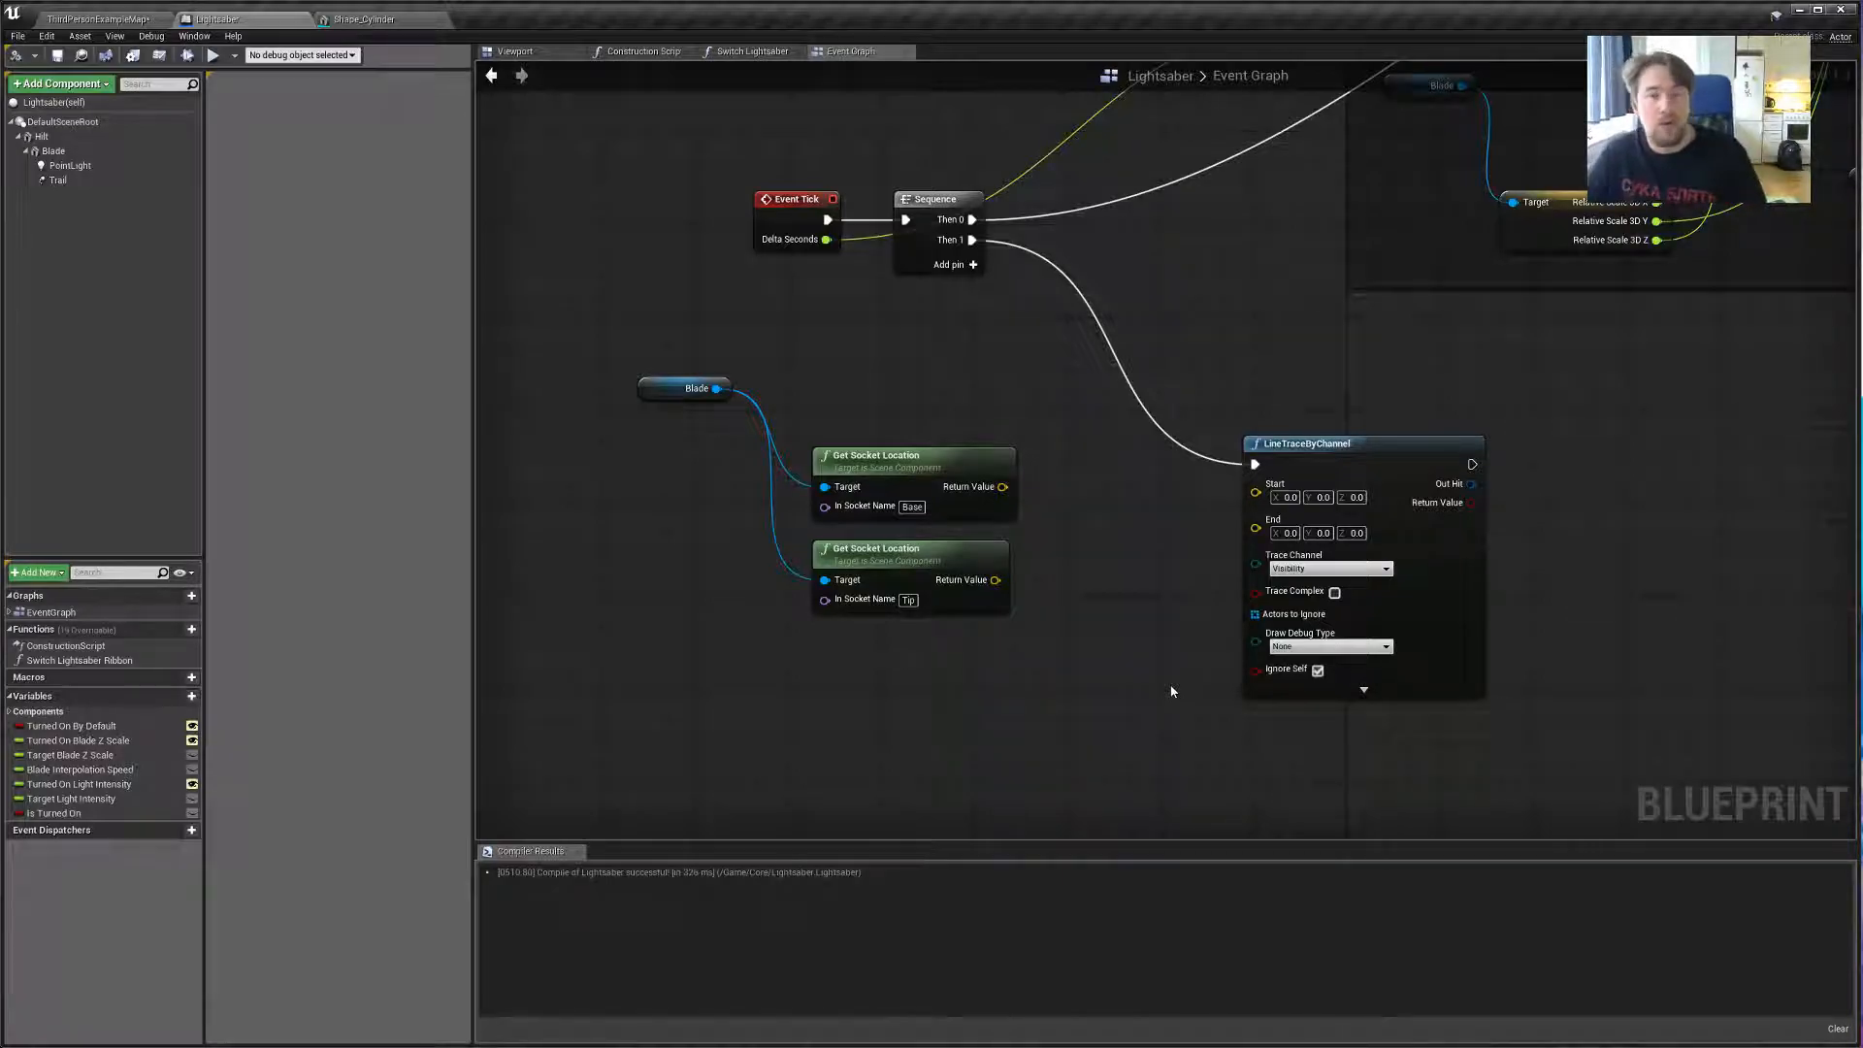
Select both Get Socket Location nodes and shift them slightly toward the LineTraceByChannel node.
drag(579, 275, 746, 596)
click(665, 456)
drag(615, 314, 788, 475)
drag(561, 291, 737, 515)
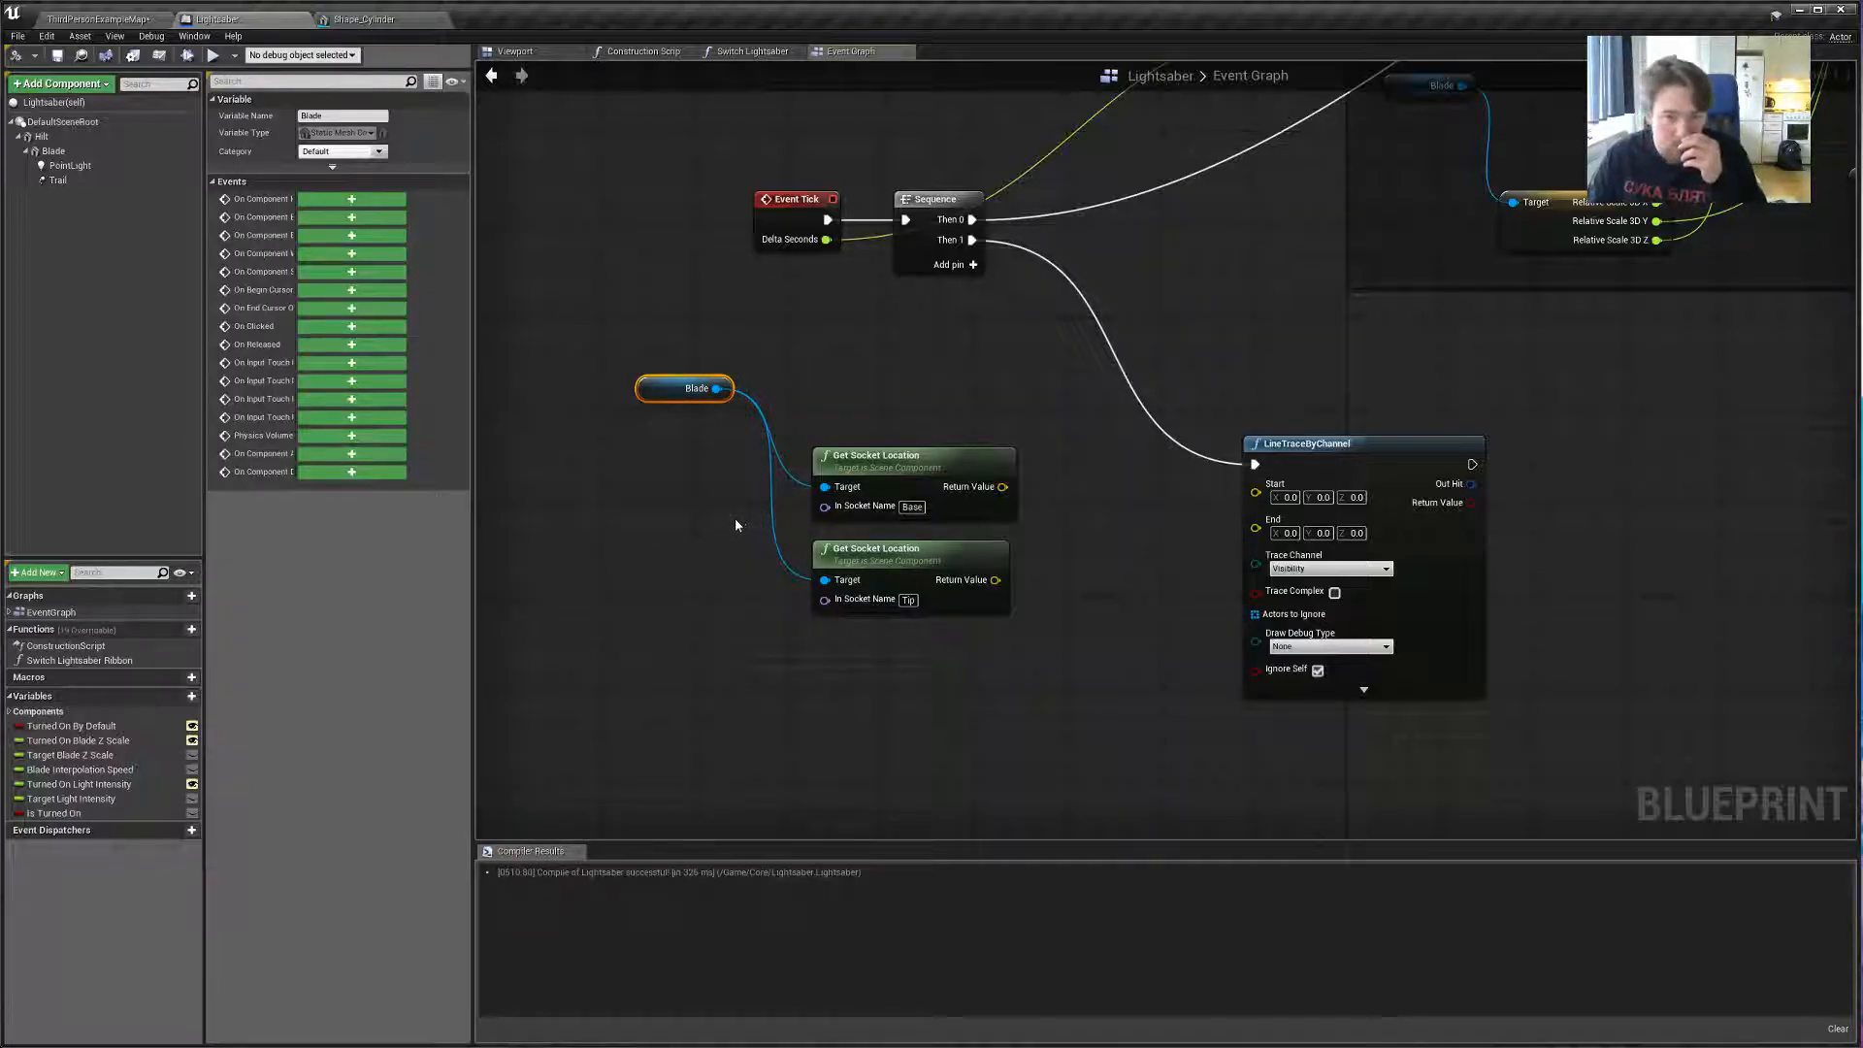
drag(854, 335, 1025, 655)
mouse_move(893, 464)
mouse_down()
mouse_move(879, 453)
mouse_move(923, 466)
mouse_up()
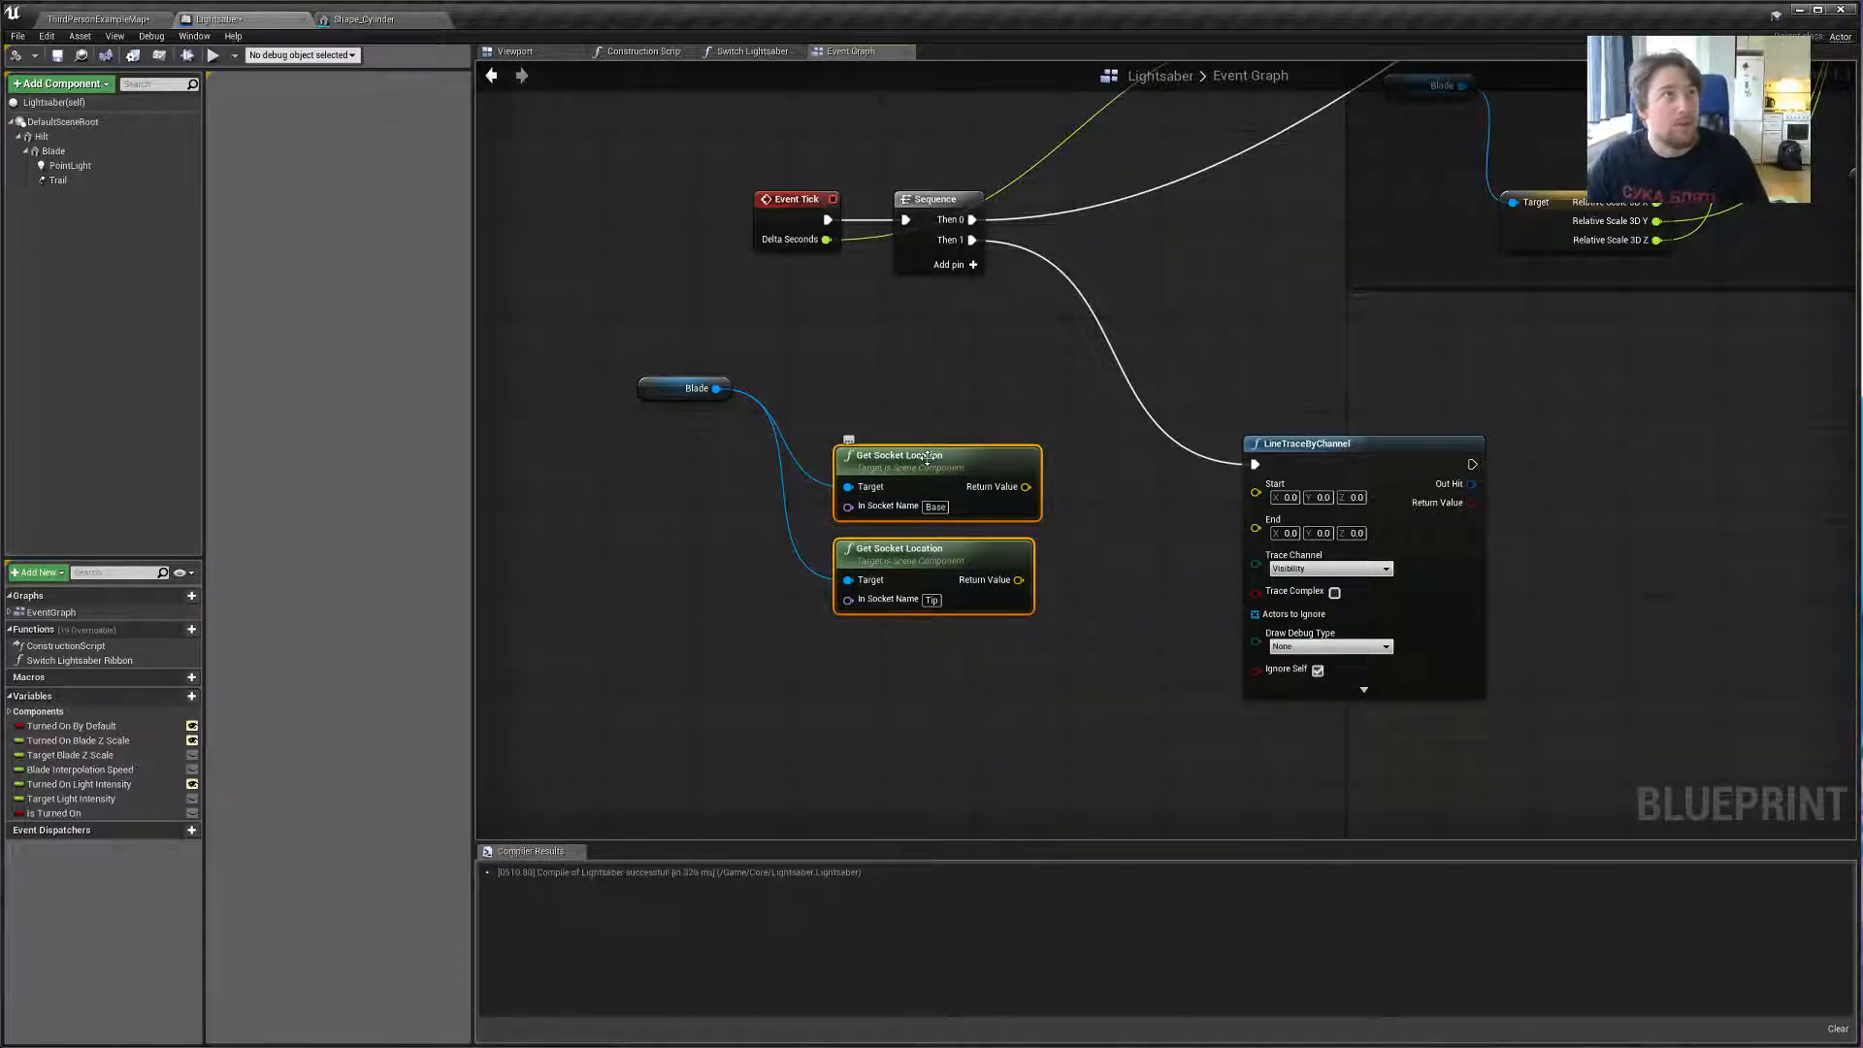
Connect the Base socket location to the line trace's Start and the Tip socket location to its End.
drag(874, 387, 1058, 764)
click(1124, 505)
drag(1026, 487, 1265, 499)
drag(1019, 579, 1256, 502)
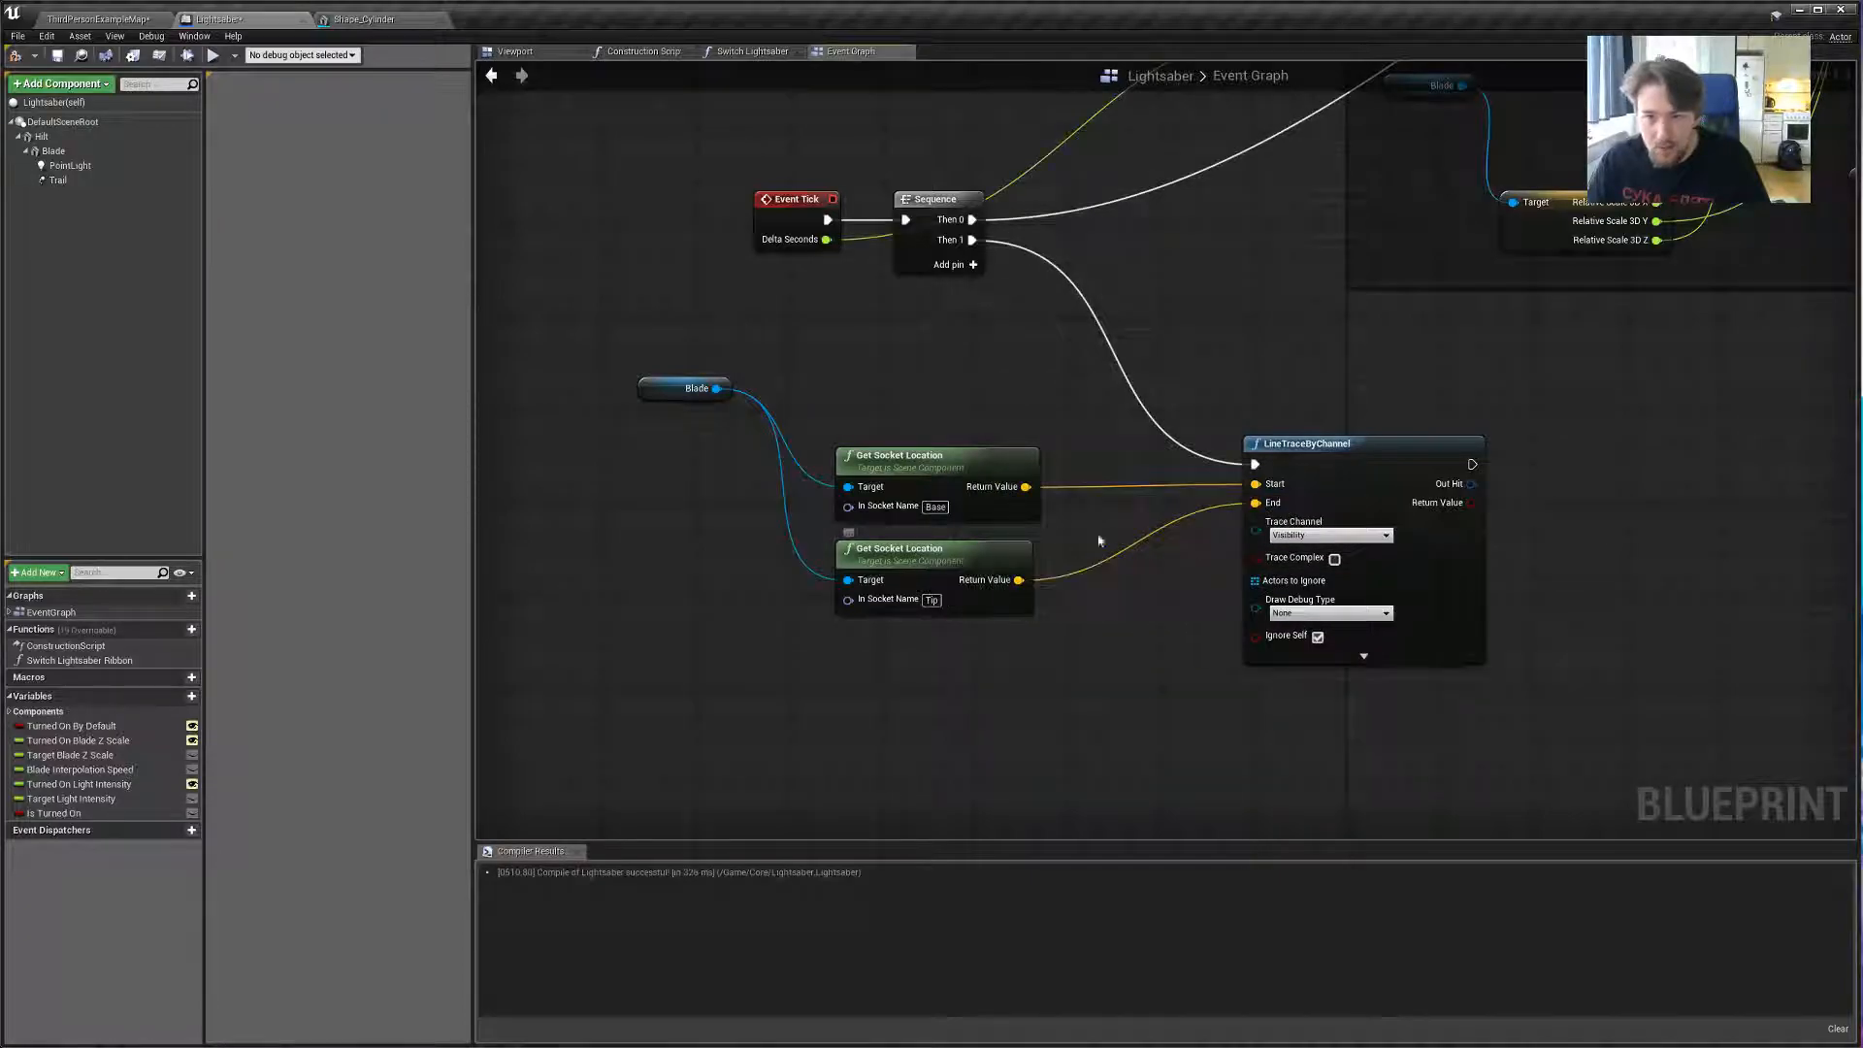
Move the two Get Socket Location nodes and the Blade reference closer to the line trace node.
drag(790, 375, 1085, 682)
click(882, 321)
drag(803, 366, 1079, 652)
drag(858, 388, 1064, 703)
drag(948, 461, 1018, 438)
click(1042, 660)
drag(653, 381, 756, 437)
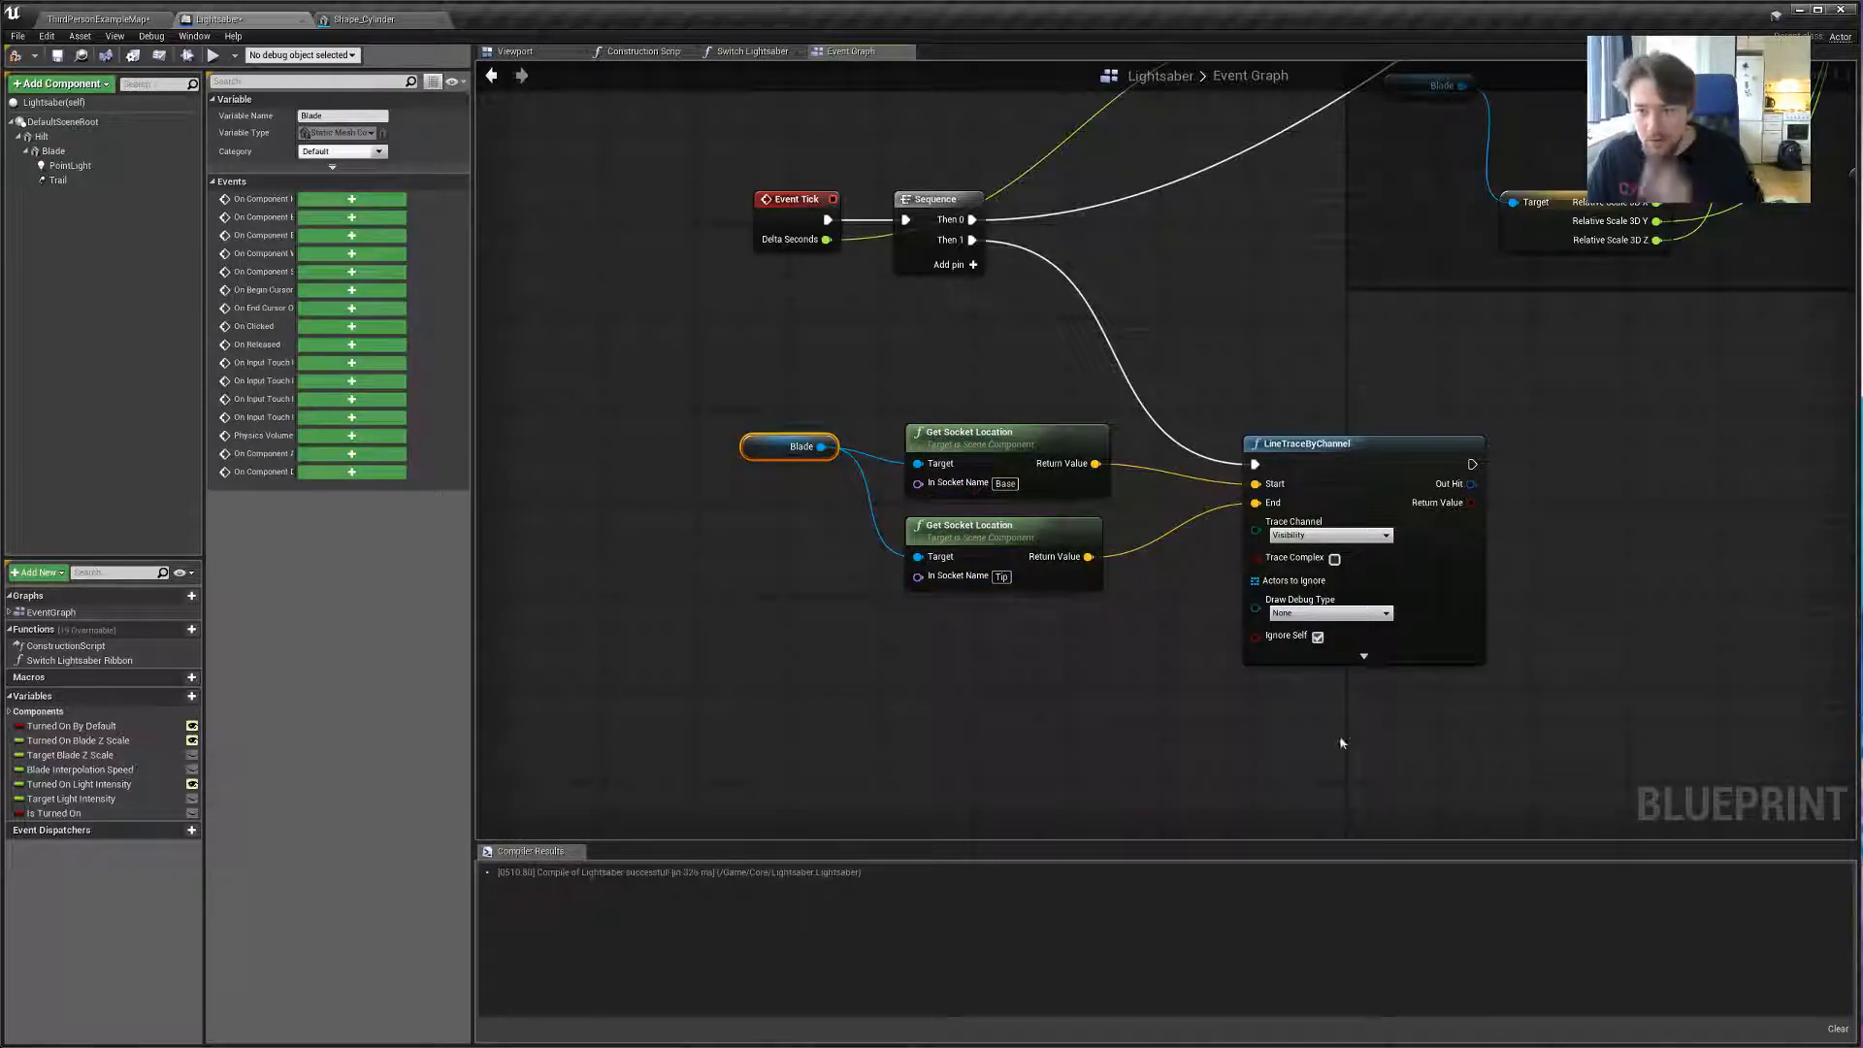
Set the line trace's Draw Debug Type to For Duration with a draw time of 0.5, and compile and save the blueprint.
click(1329, 612)
click(1309, 645)
click(1364, 659)
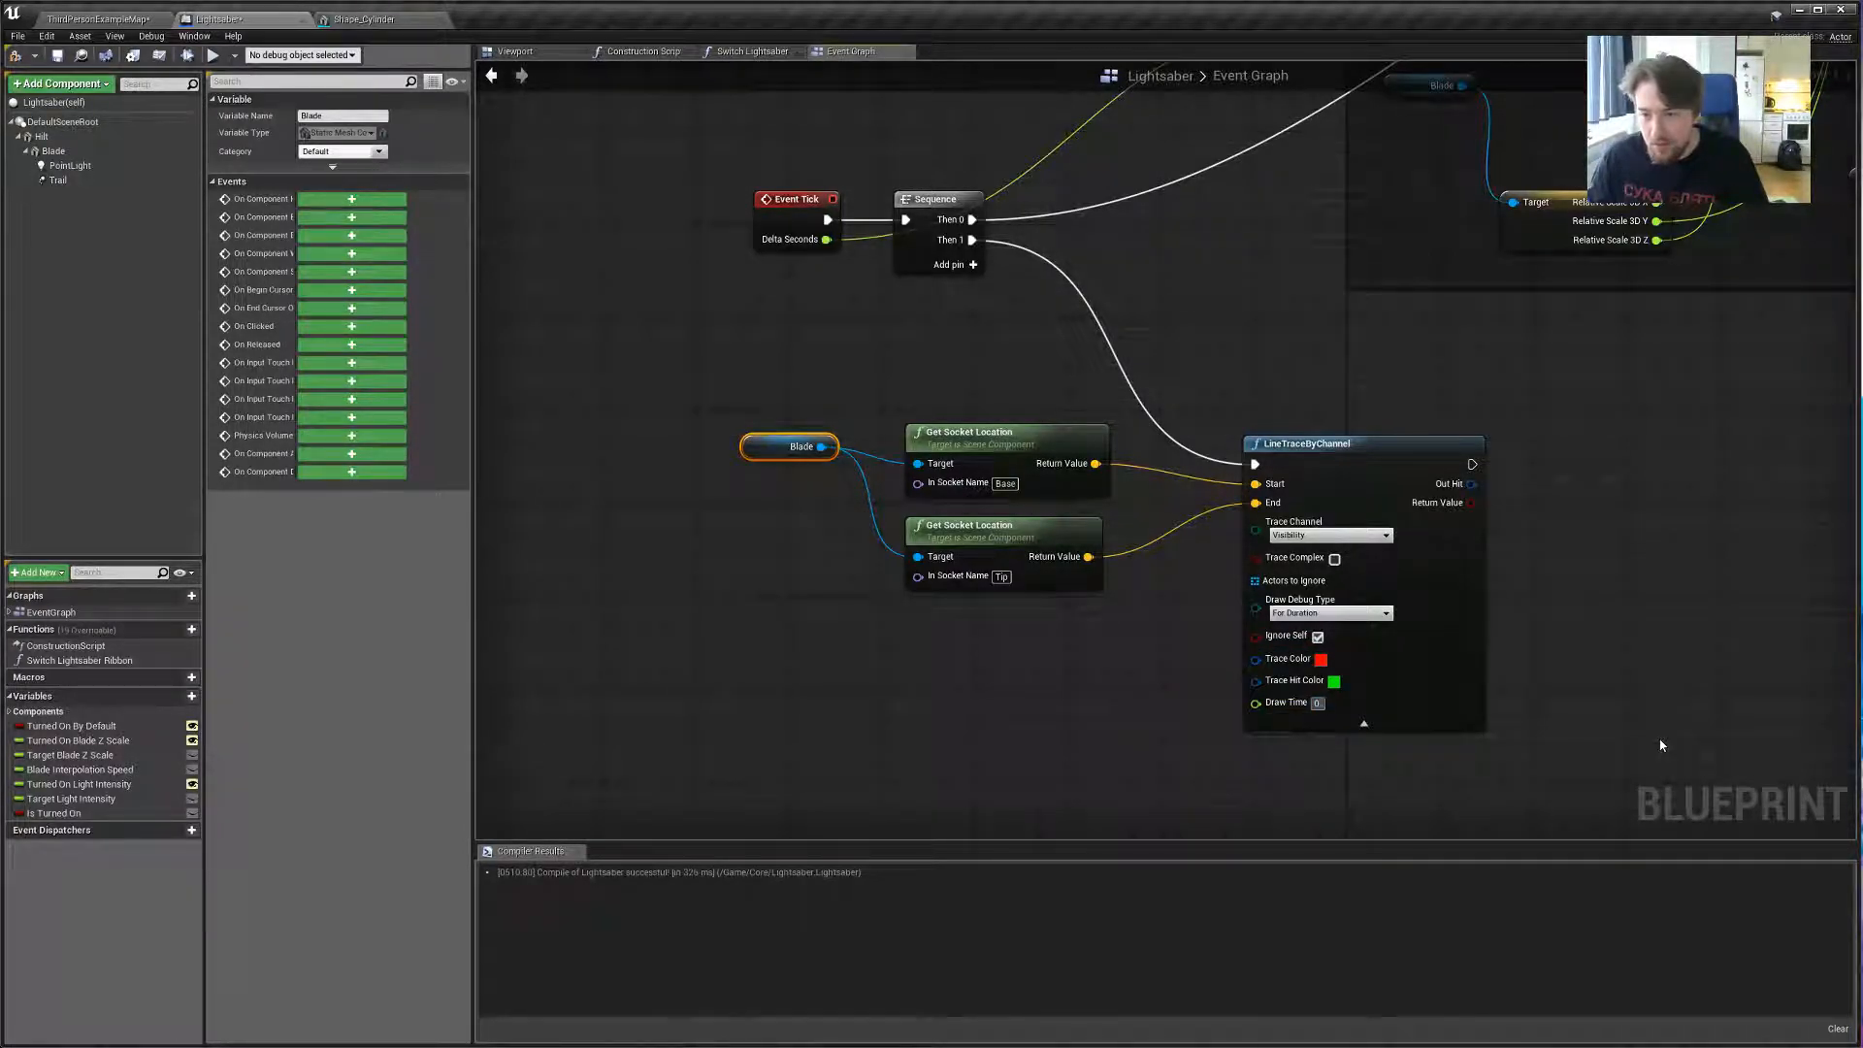
right_drag(1040, 741, 992, 724)
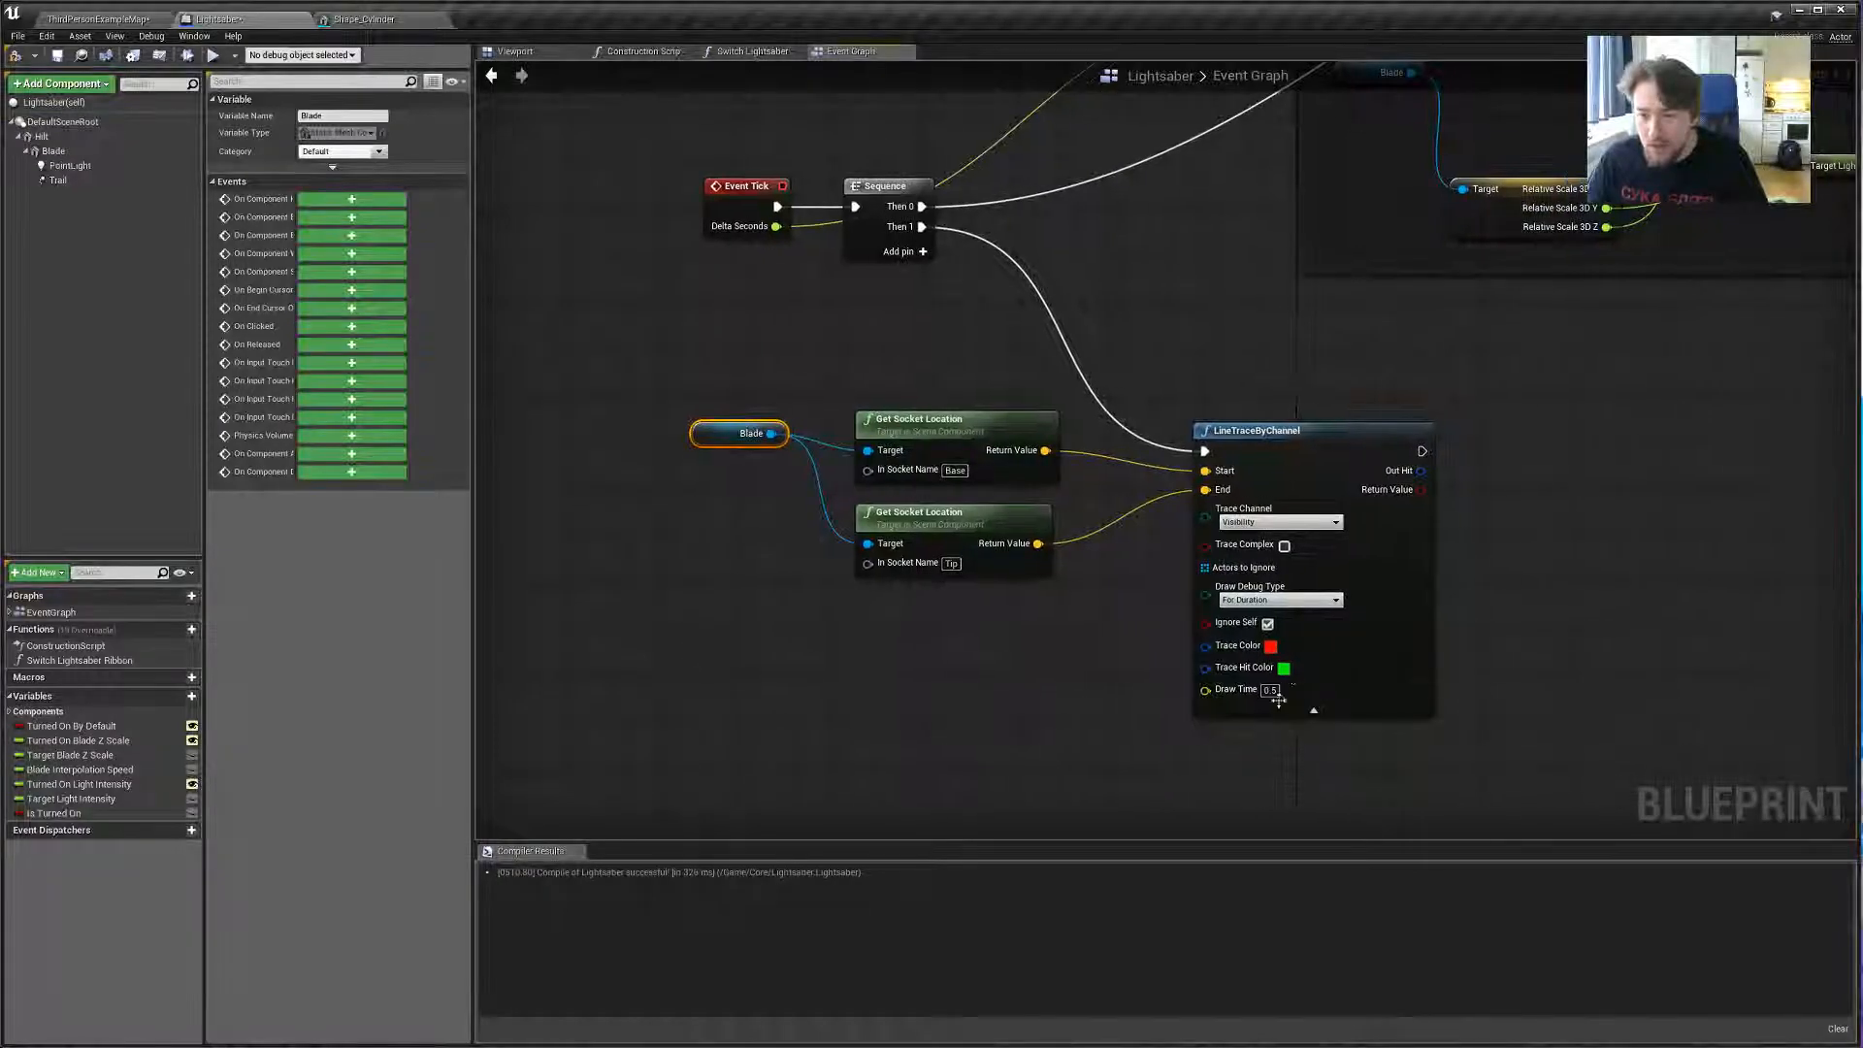
right_drag(943, 658, 900, 721)
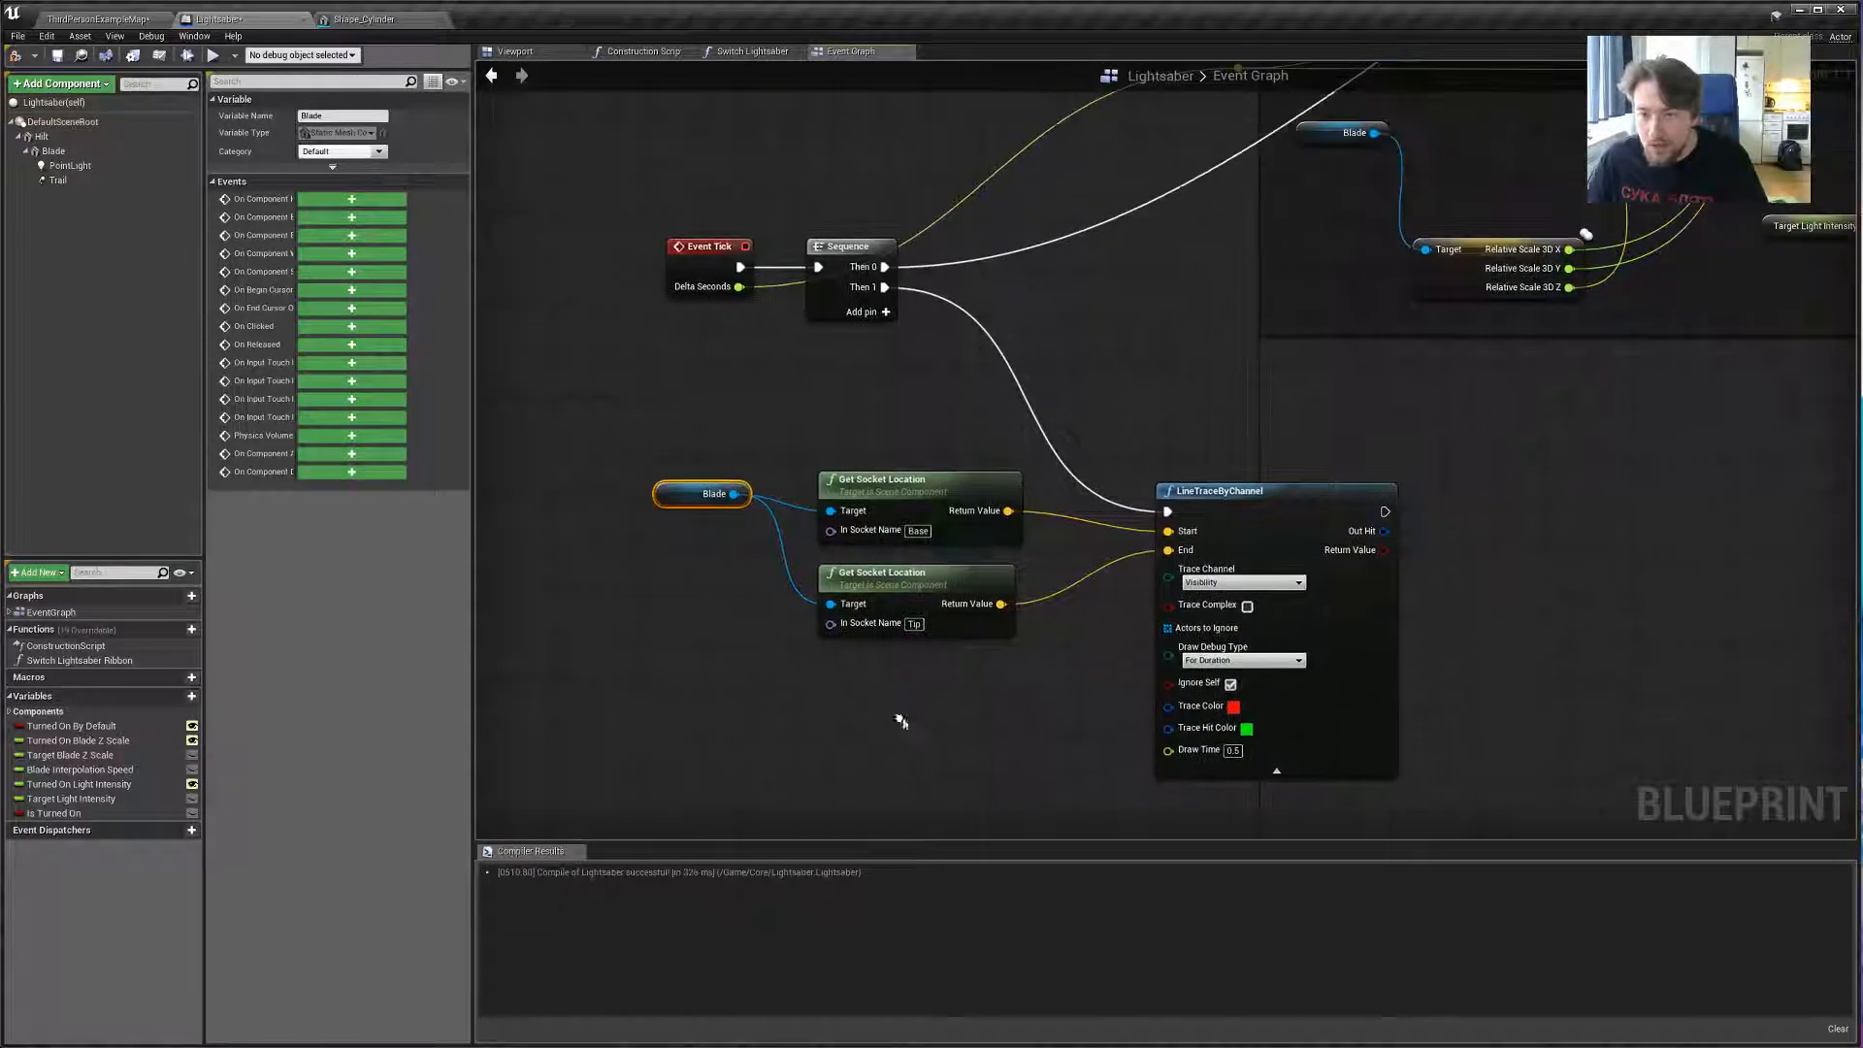
click(57, 58)
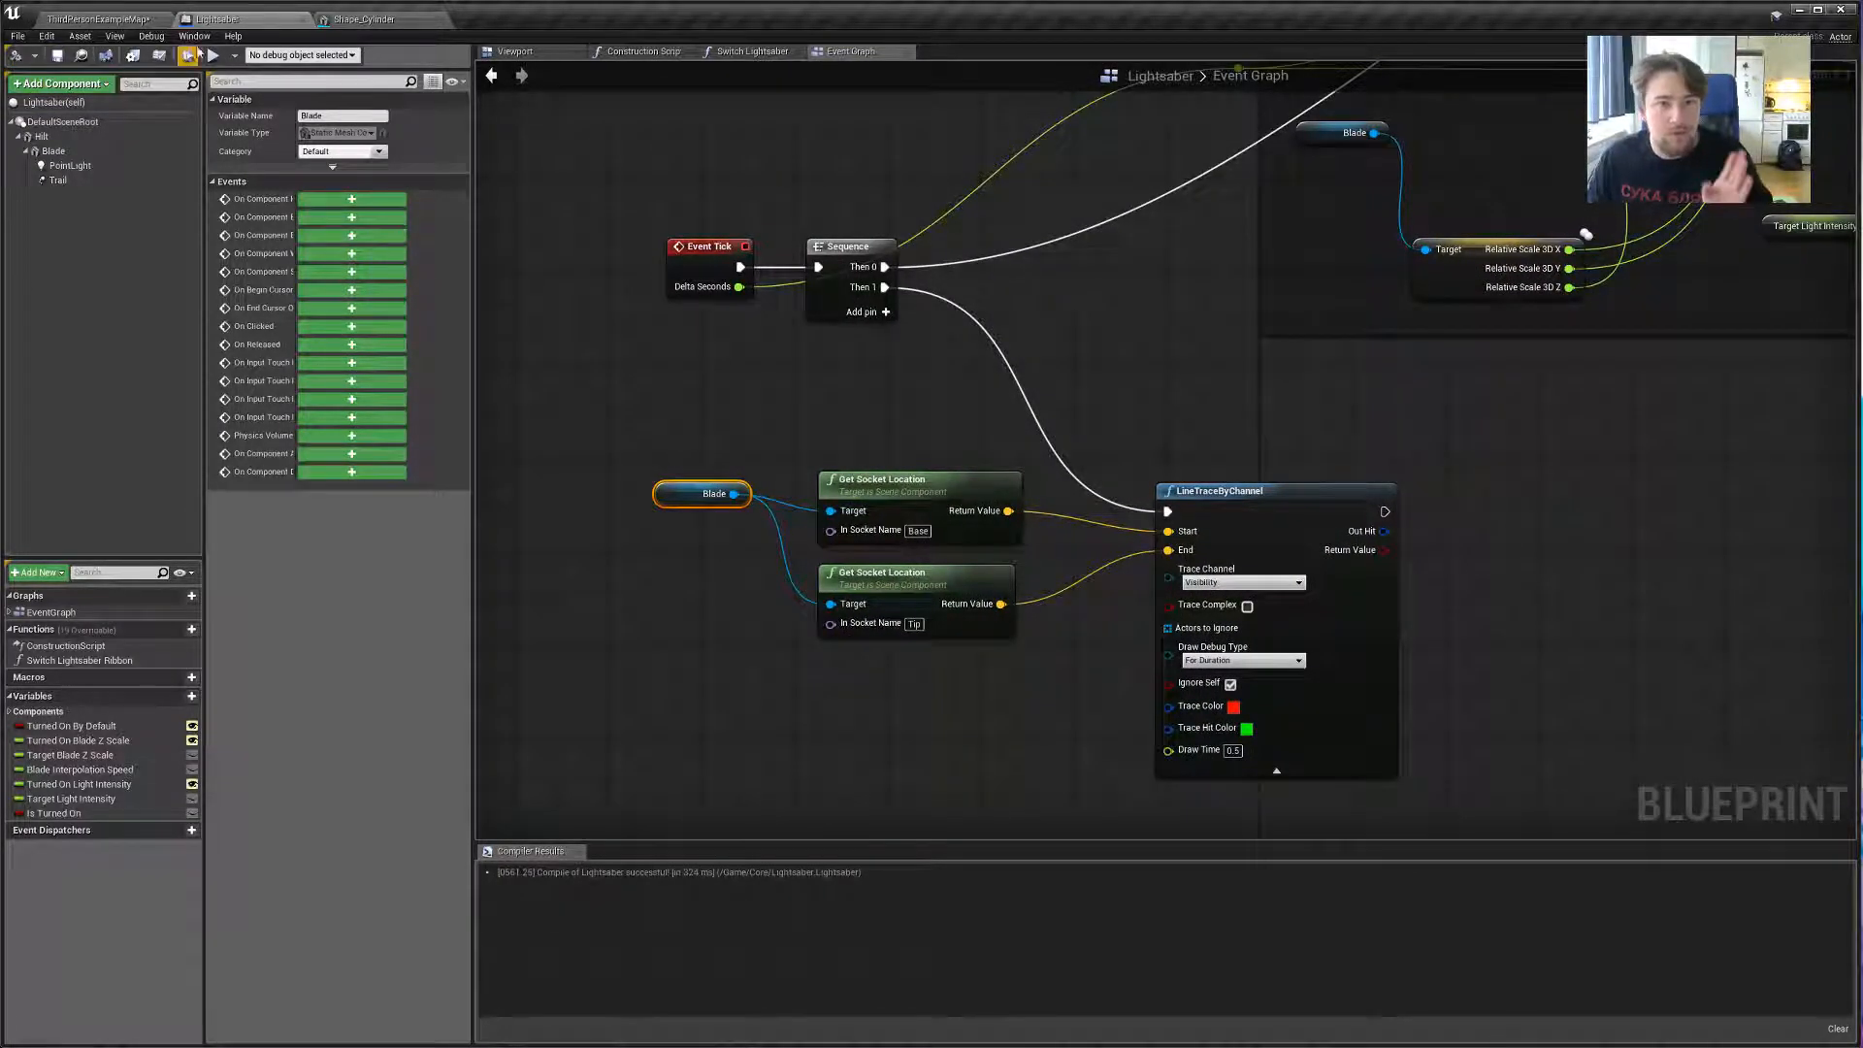
Play-test ThirdPersonExampleMap, swinging and toggling the lightsaber to examine the debug trace lines along the blade, and end the session.
click(97, 19)
click(264, 54)
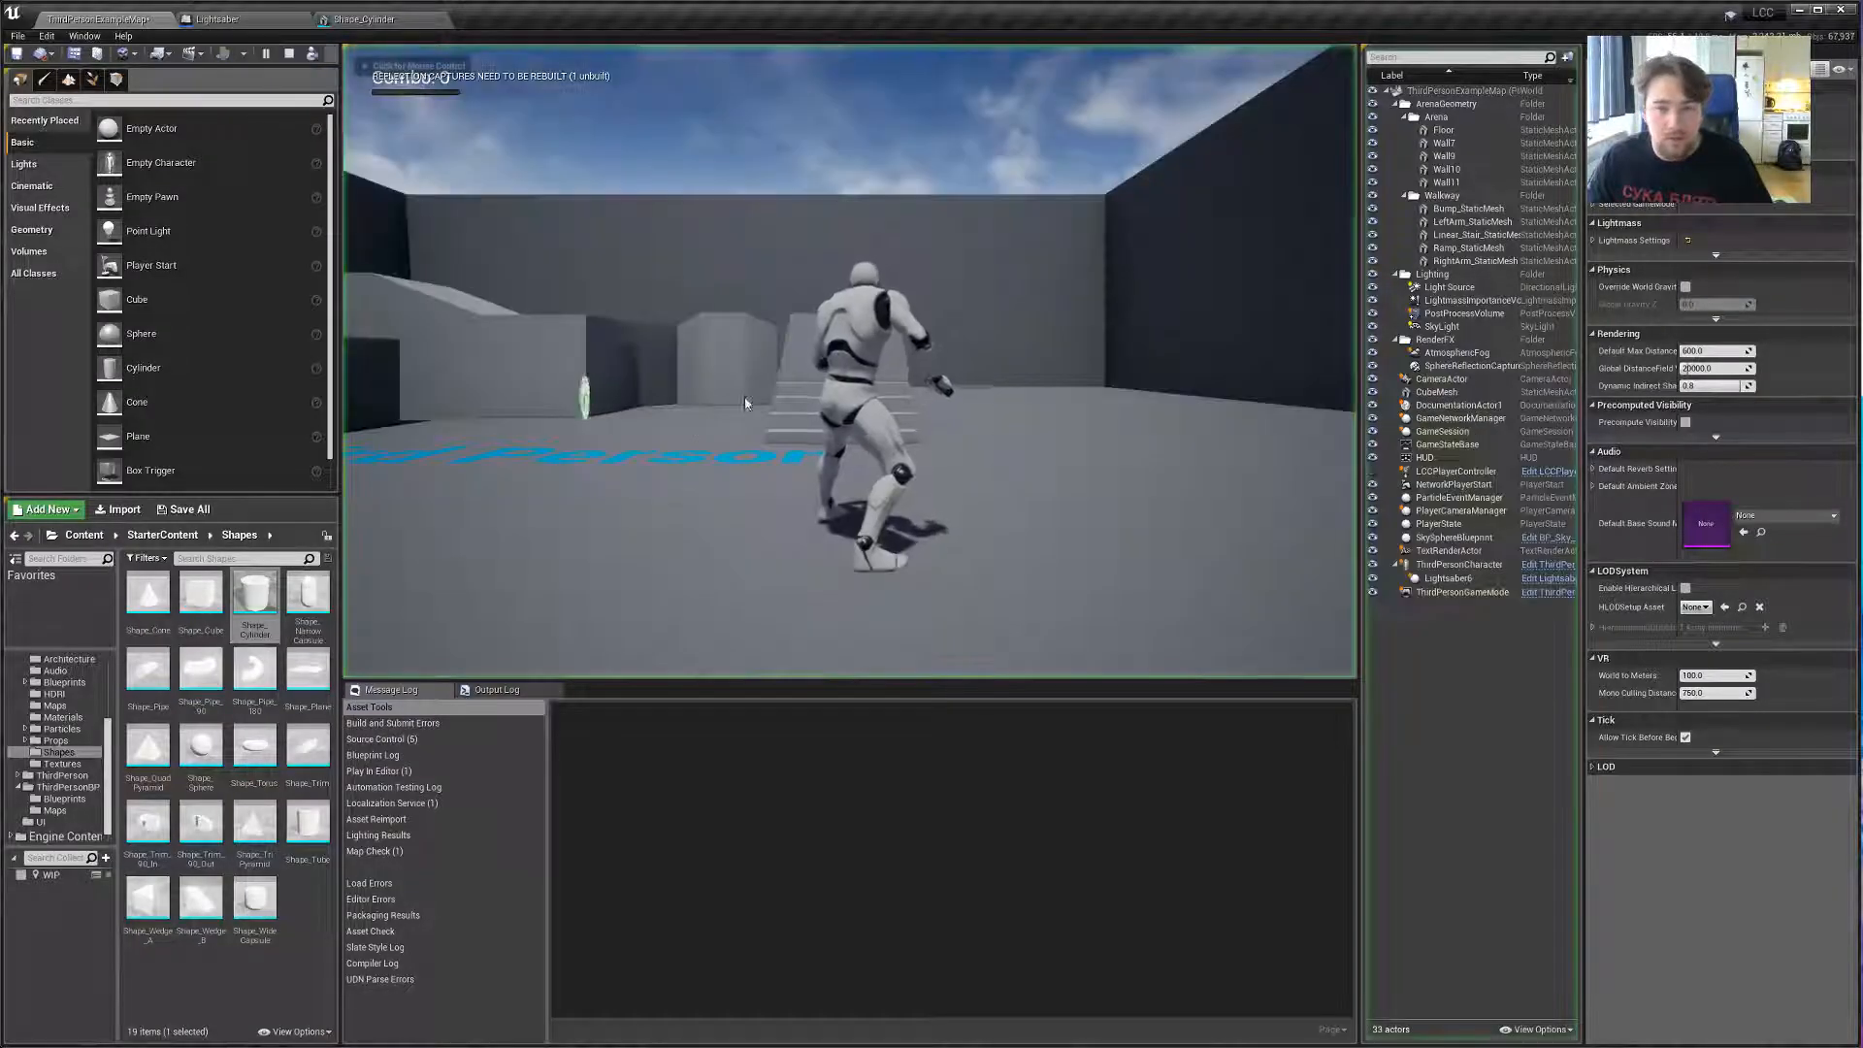
click(736, 405)
key(w)
click(735, 405)
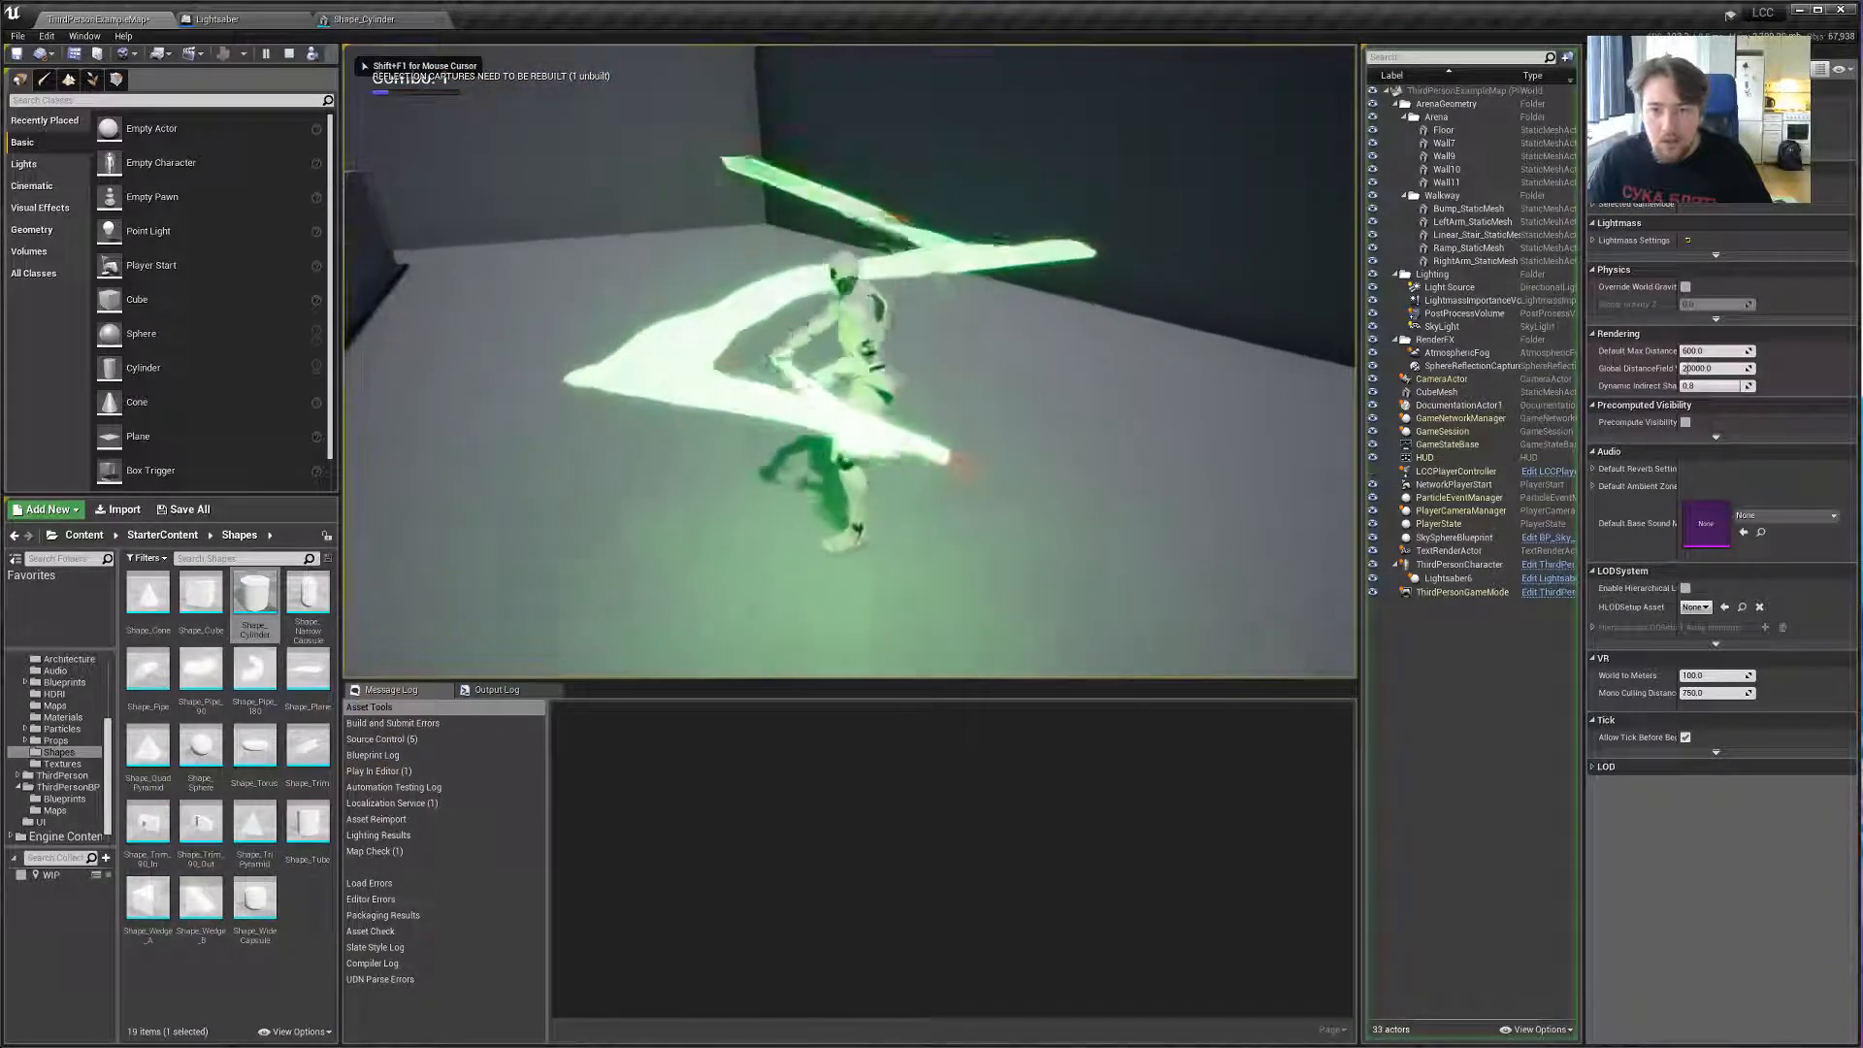
click(736, 406)
key(w)
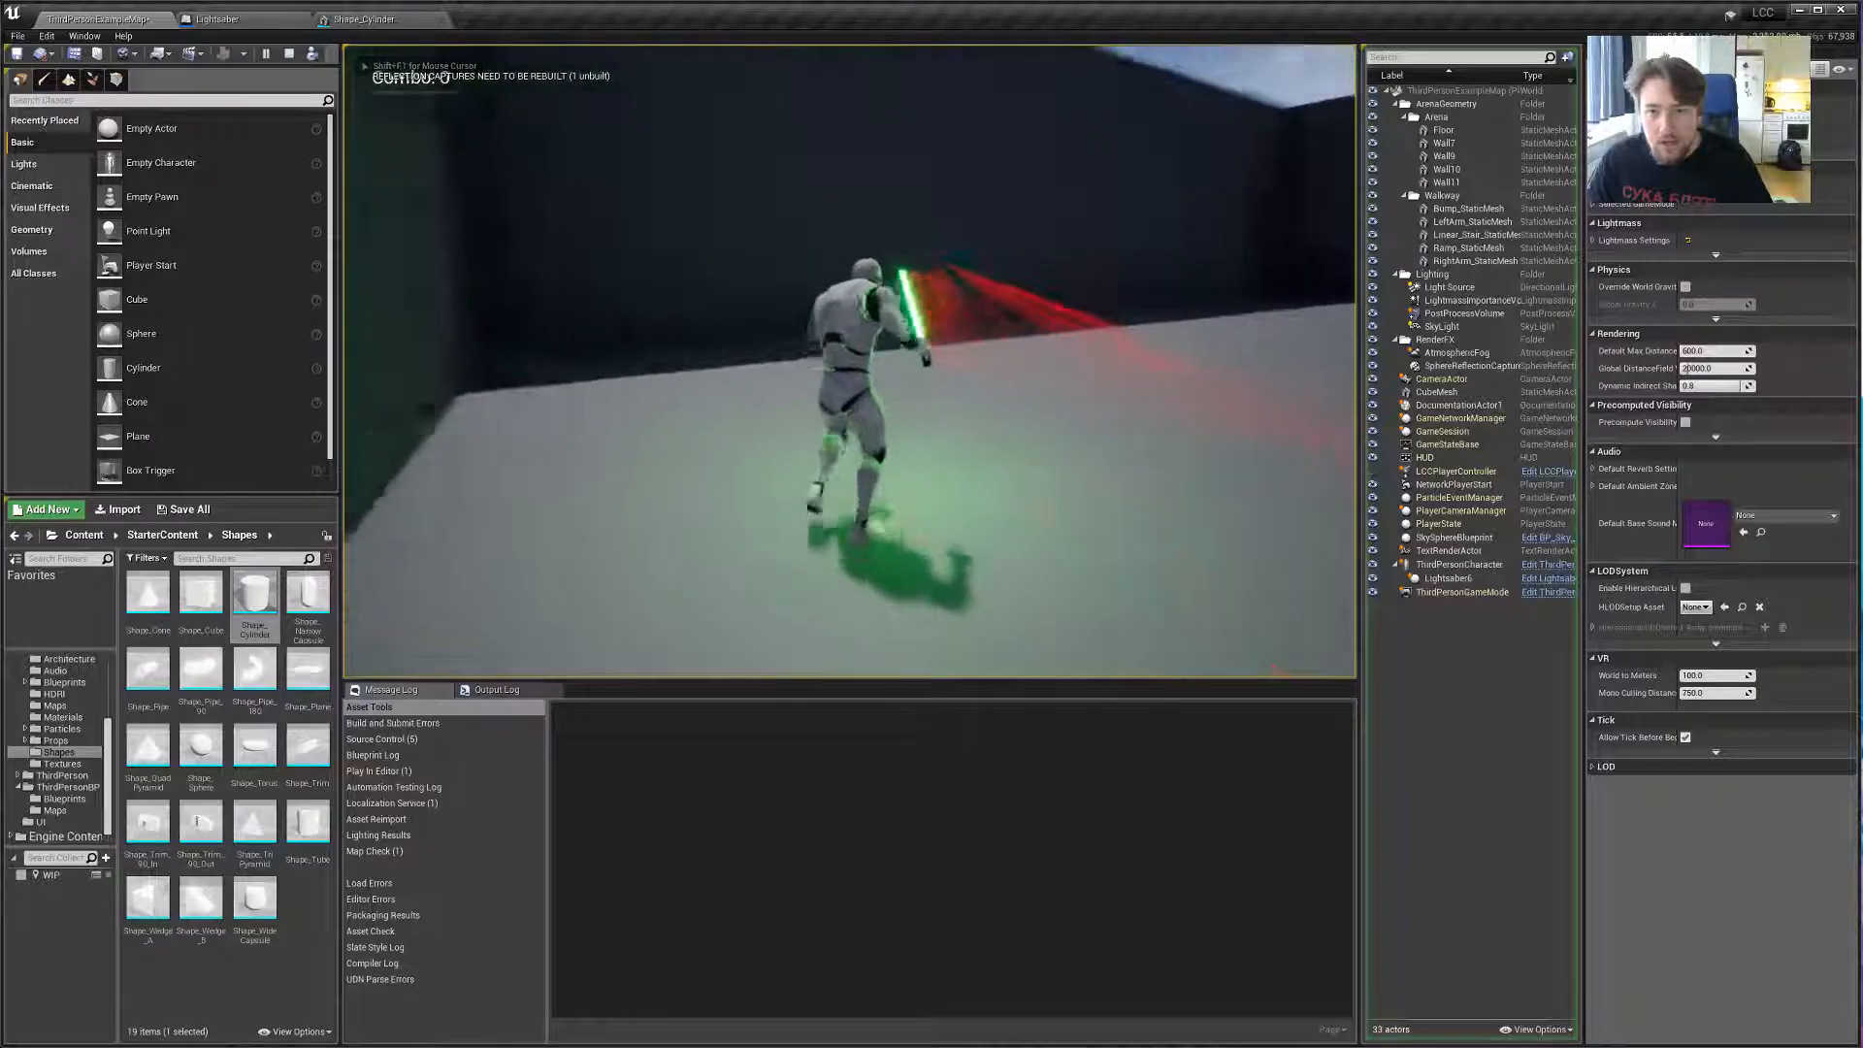
key(e)
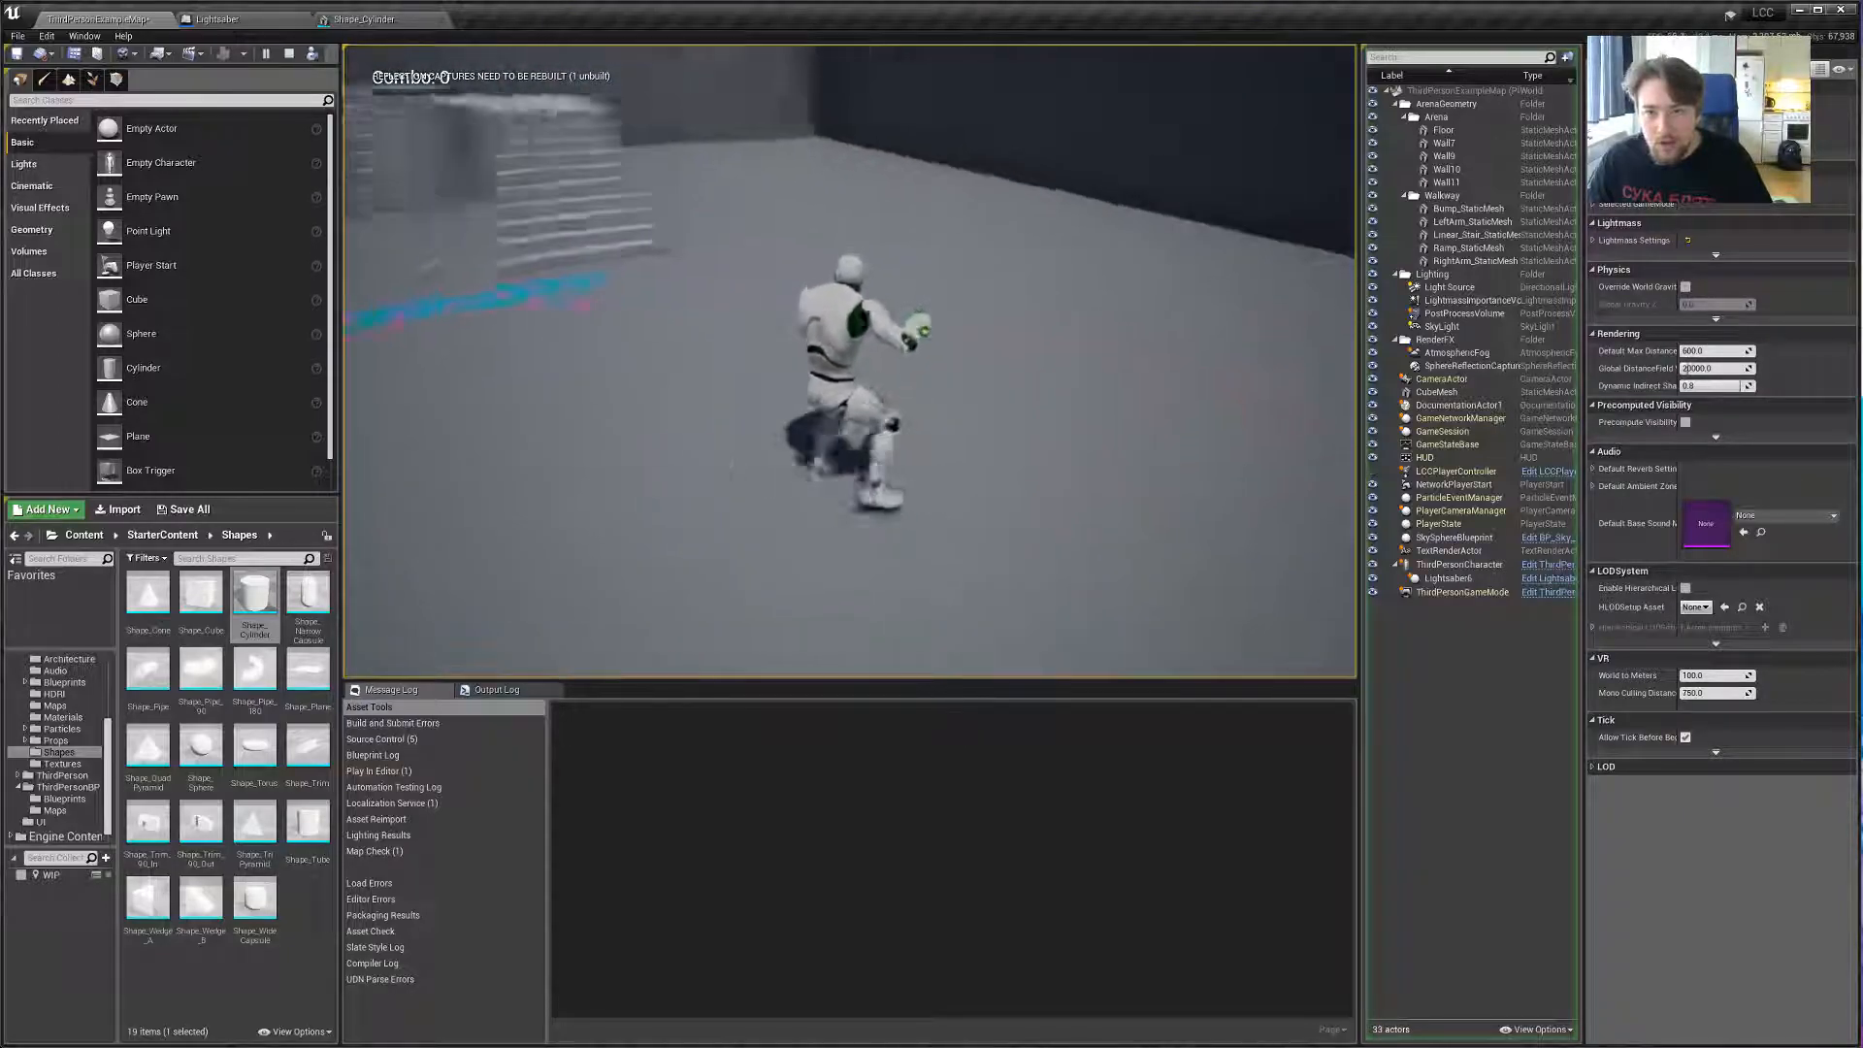
click(735, 405)
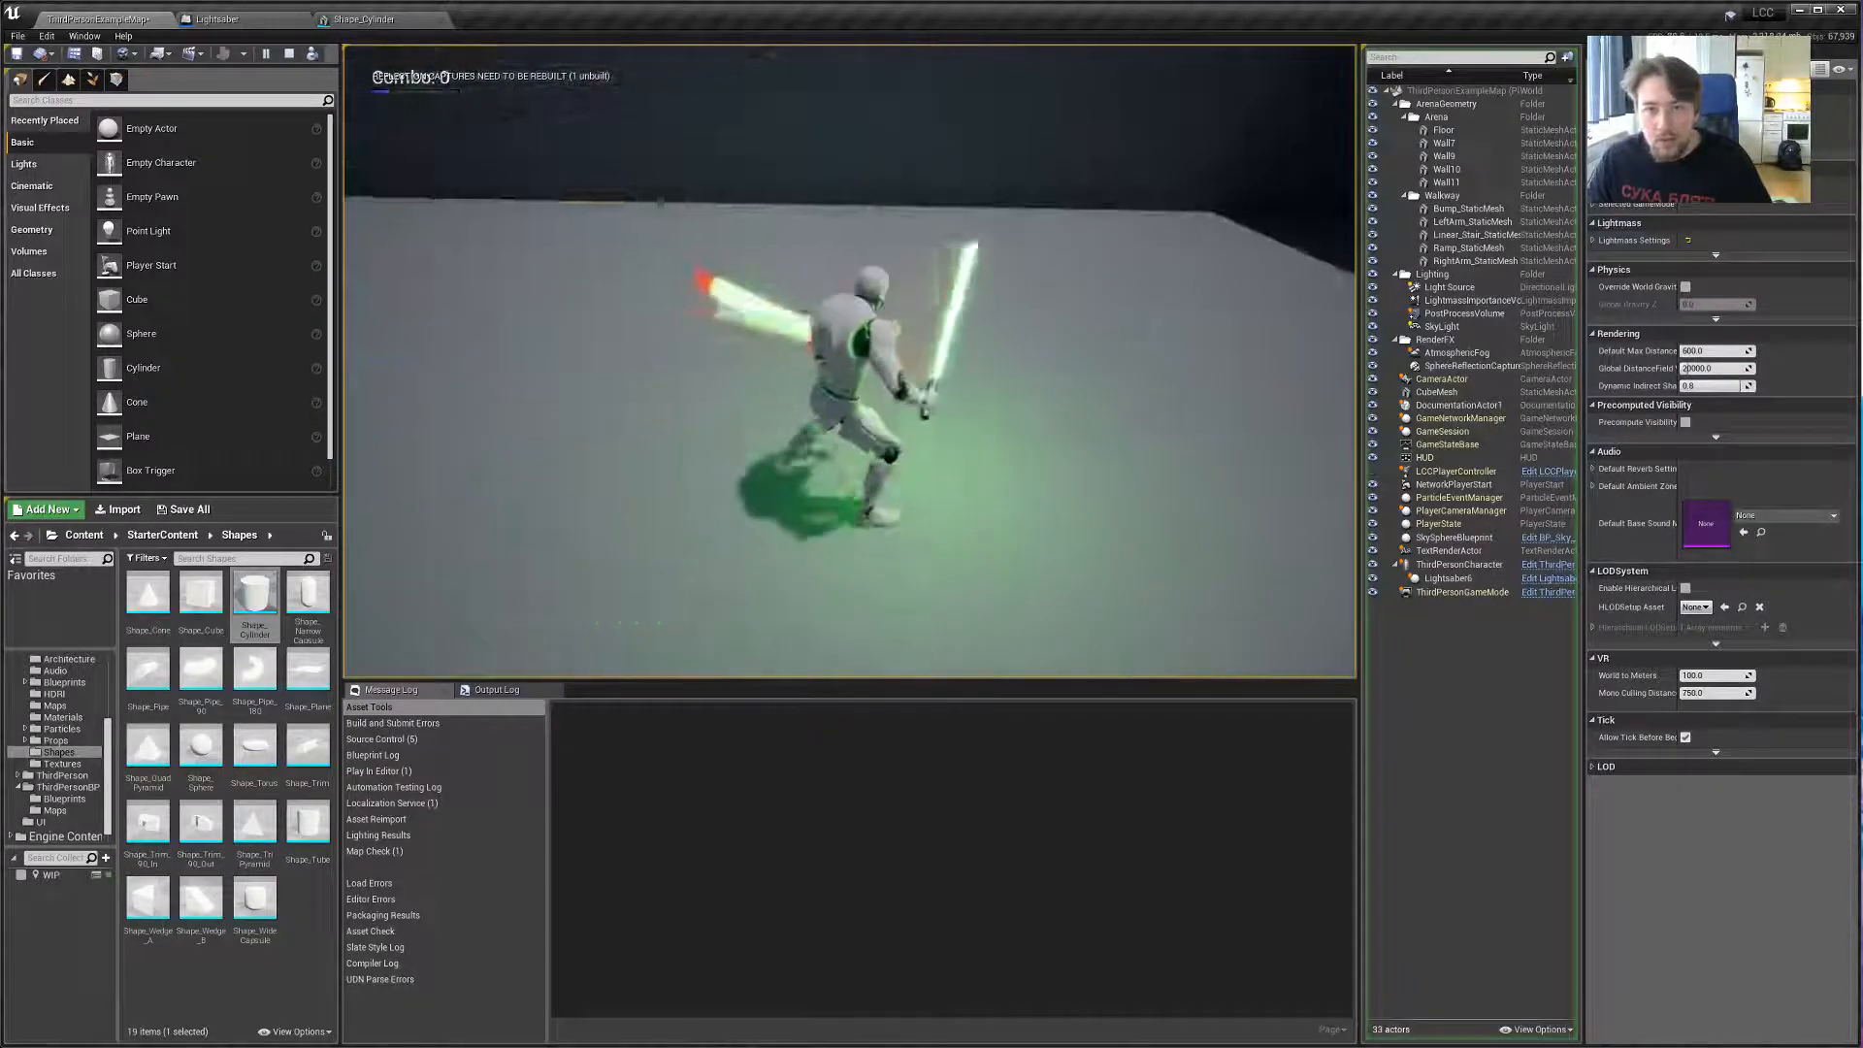
click(850, 362)
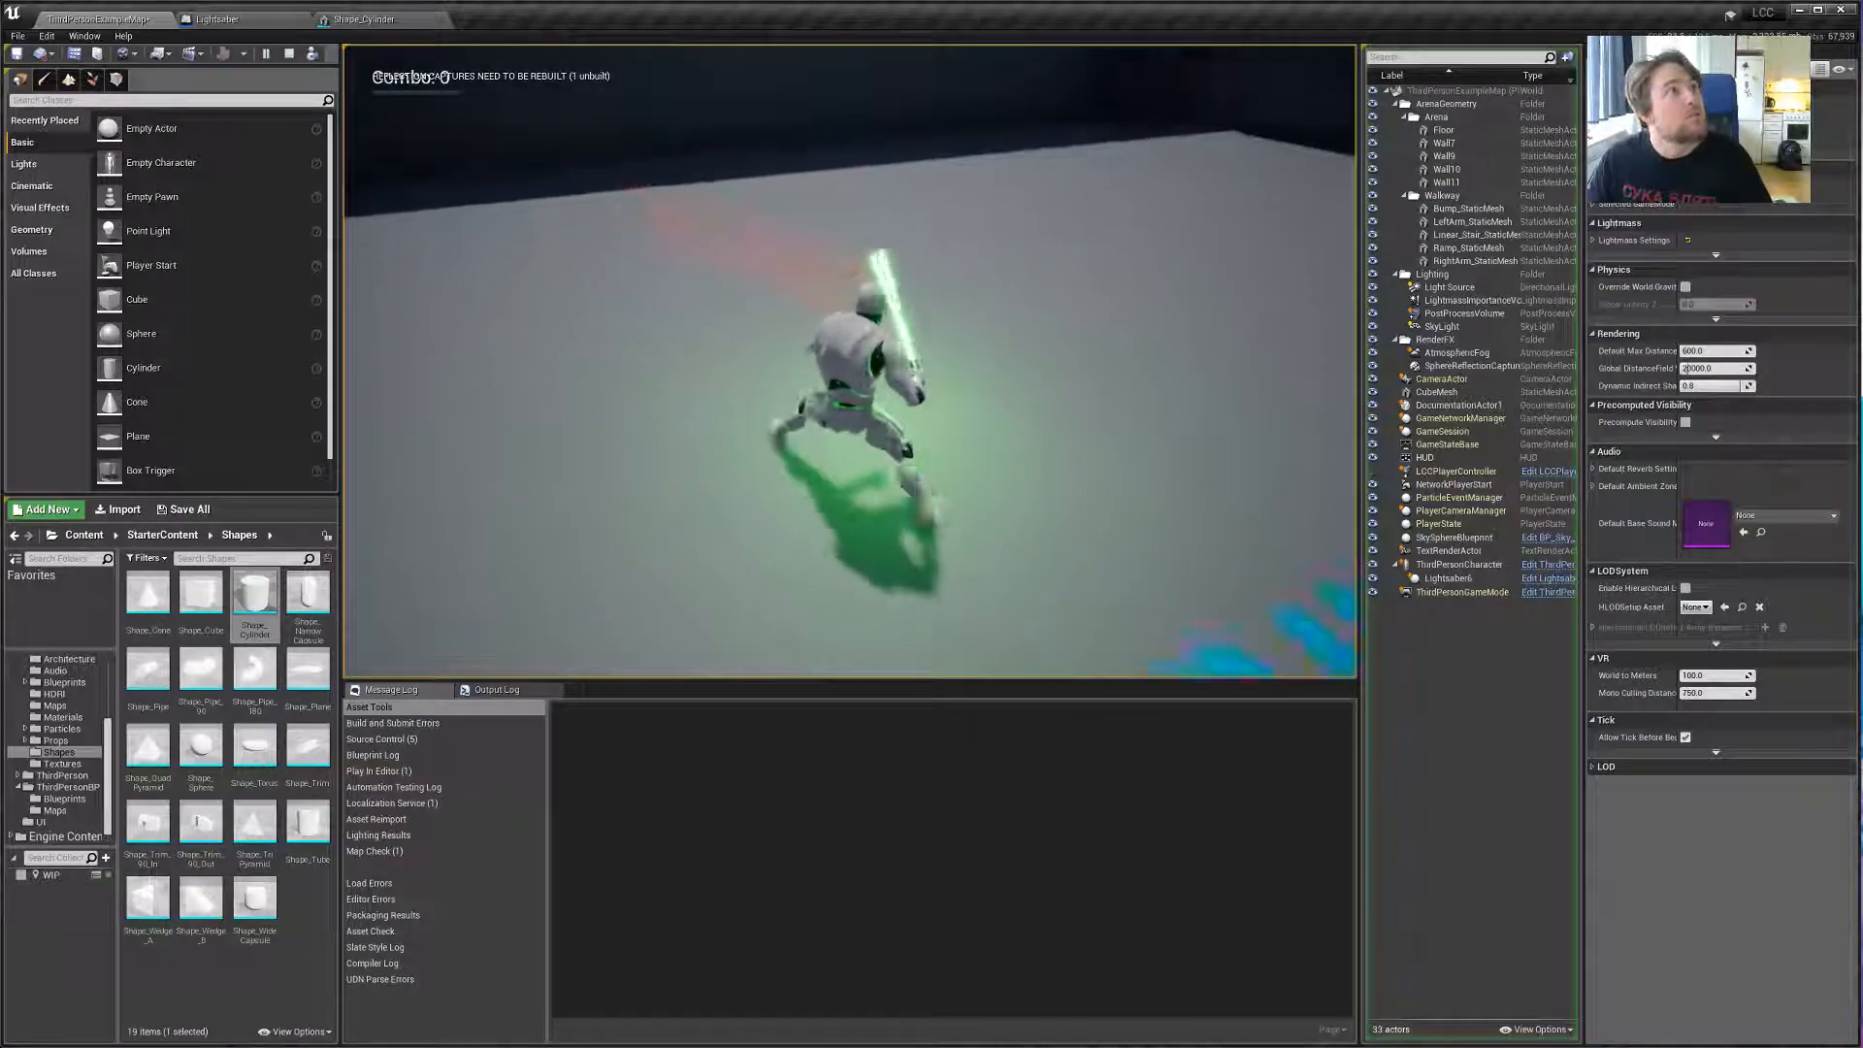
key(Escape)
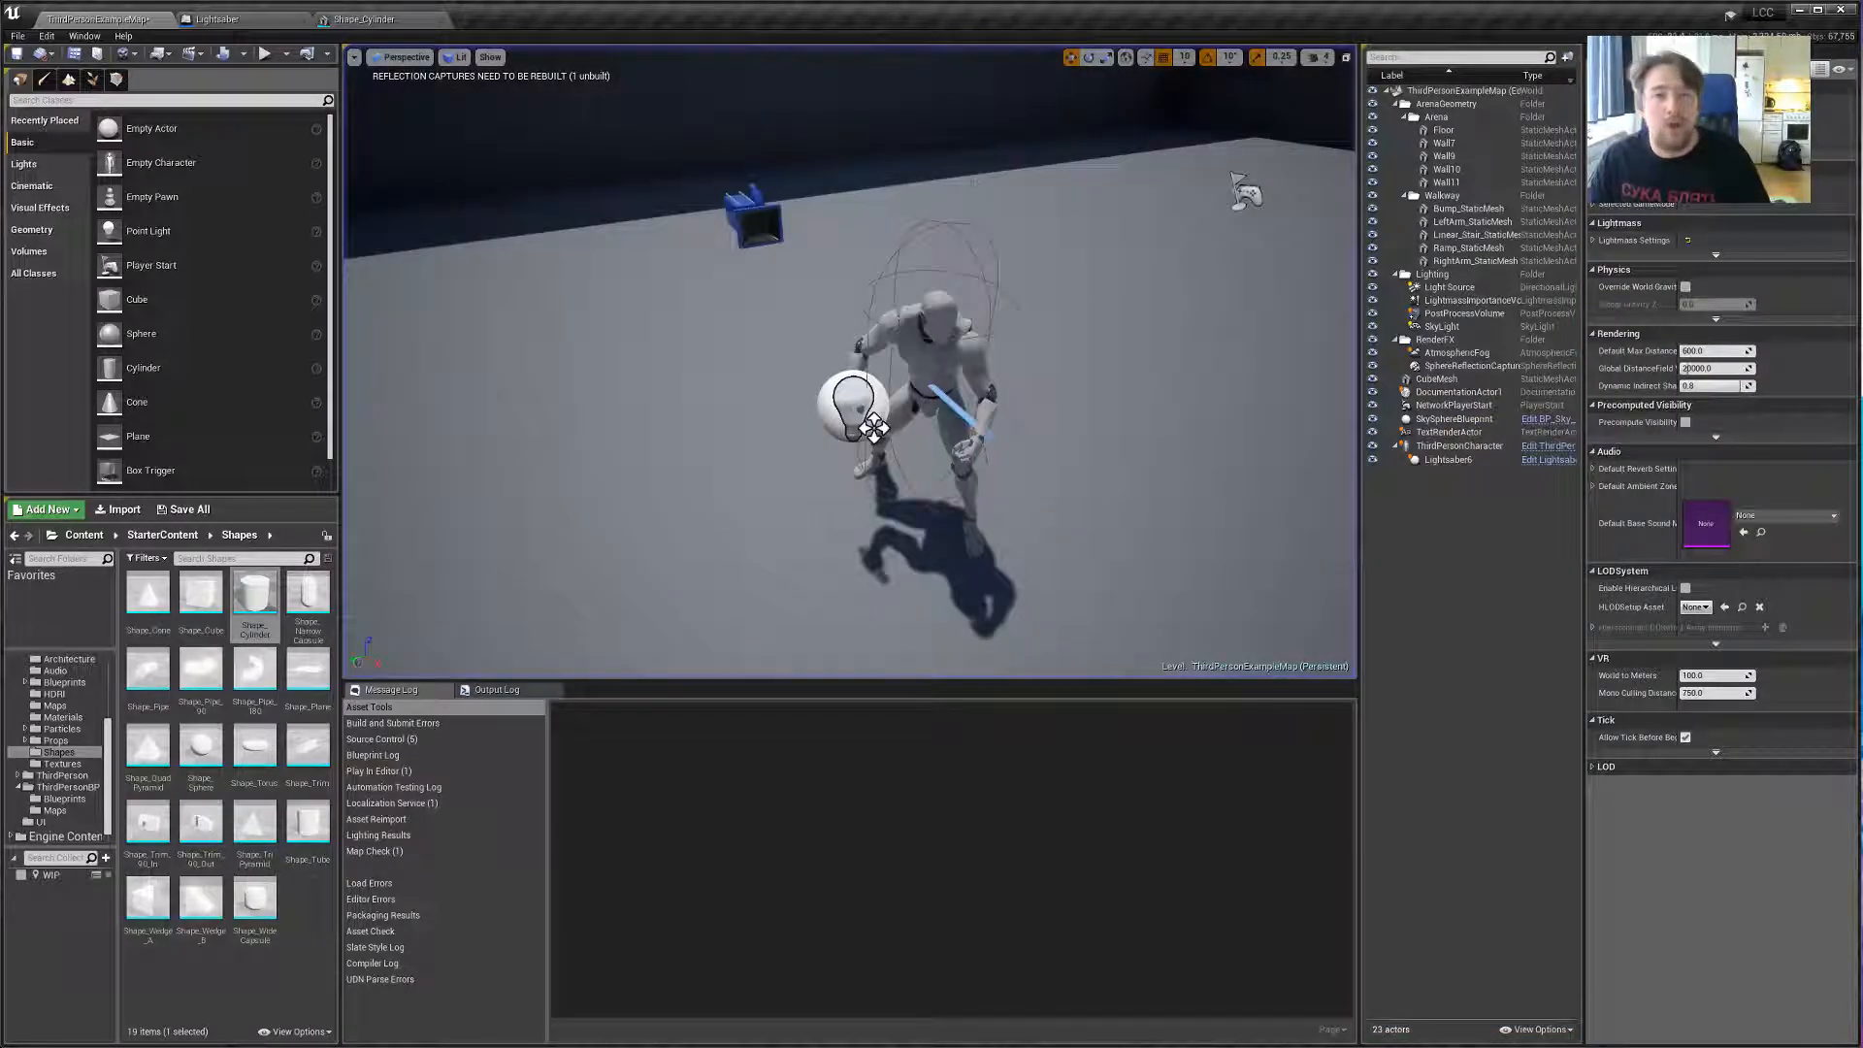
Close the Shape_Cylinder mesh editor and return to the Lightsaber event graph.
click(340, 20)
click(254, 20)
middle_click(393, 18)
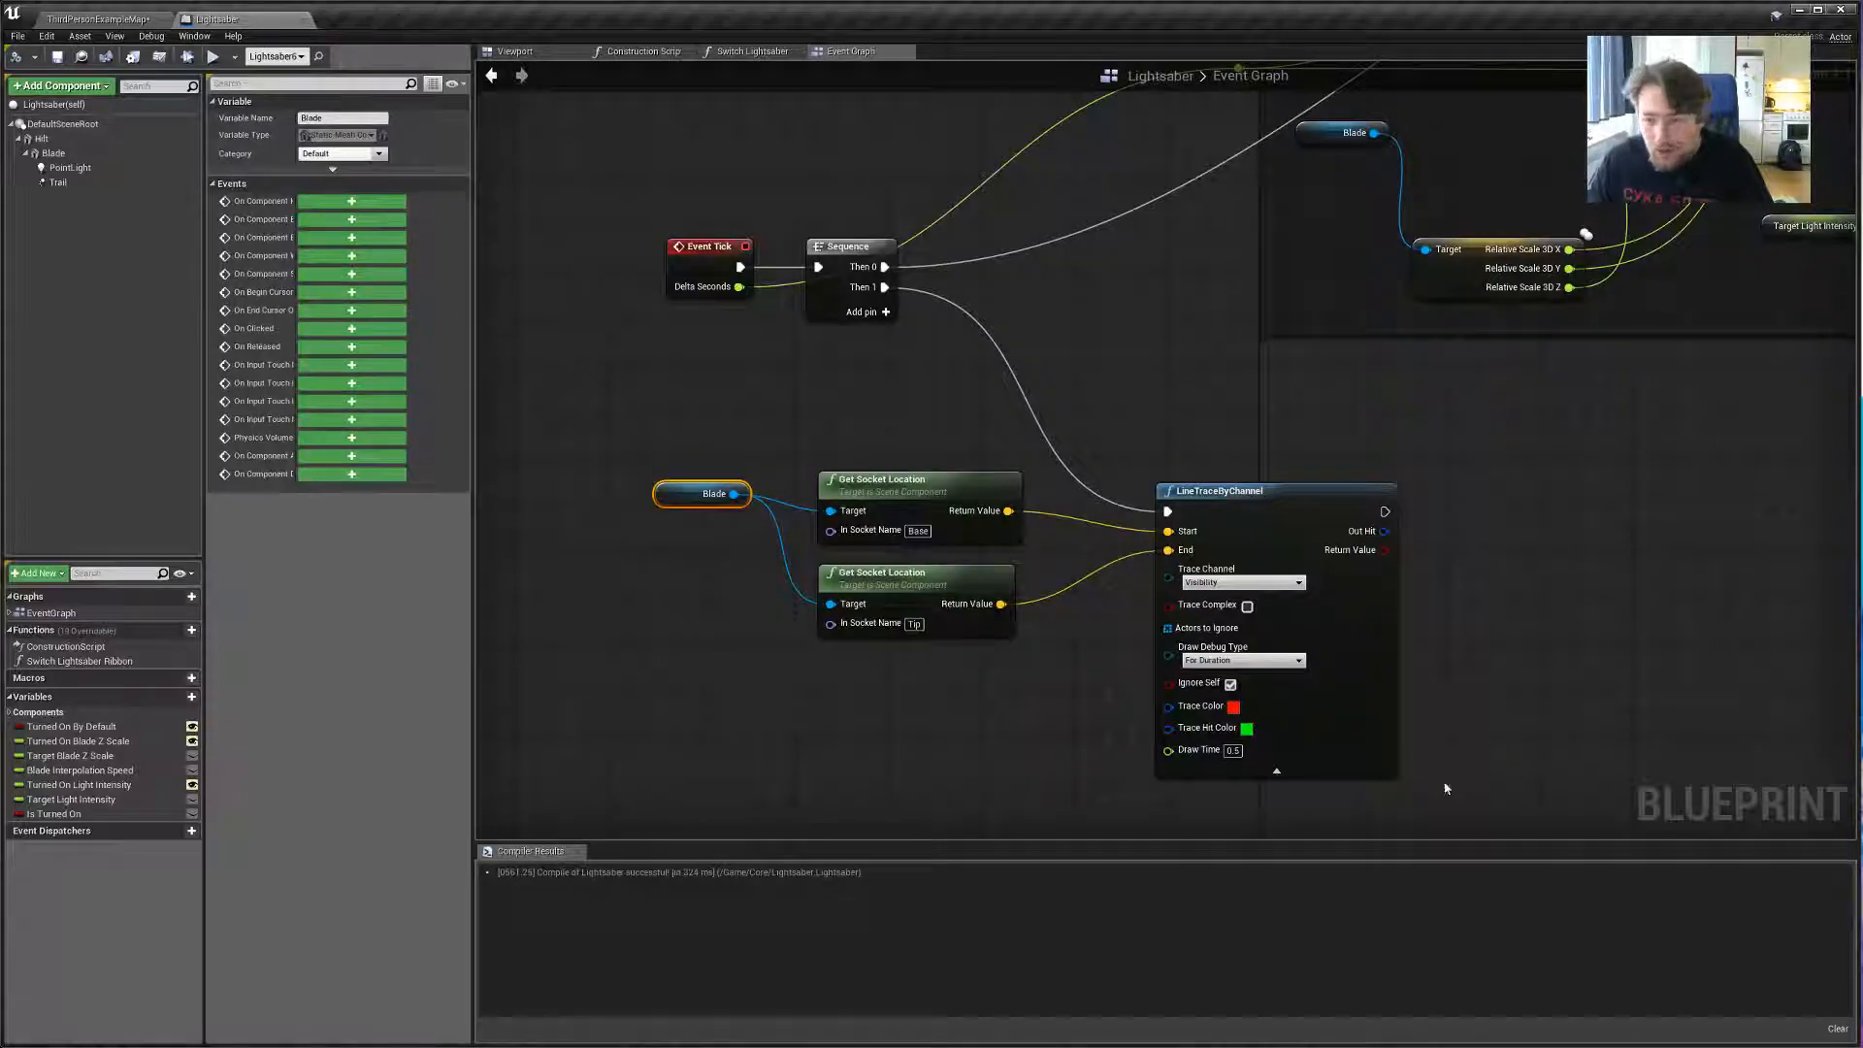
Set the LineTraceByChannel node's Trace Color to light blue and save the Lightsaber blueprint.
click(1236, 712)
mouse_move(1344, 796)
mouse_down()
mouse_move(1261, 719)
mouse_move(1298, 696)
mouse_move(1417, 694)
mouse_move(1196, 947)
mouse_move(1220, 966)
mouse_up()
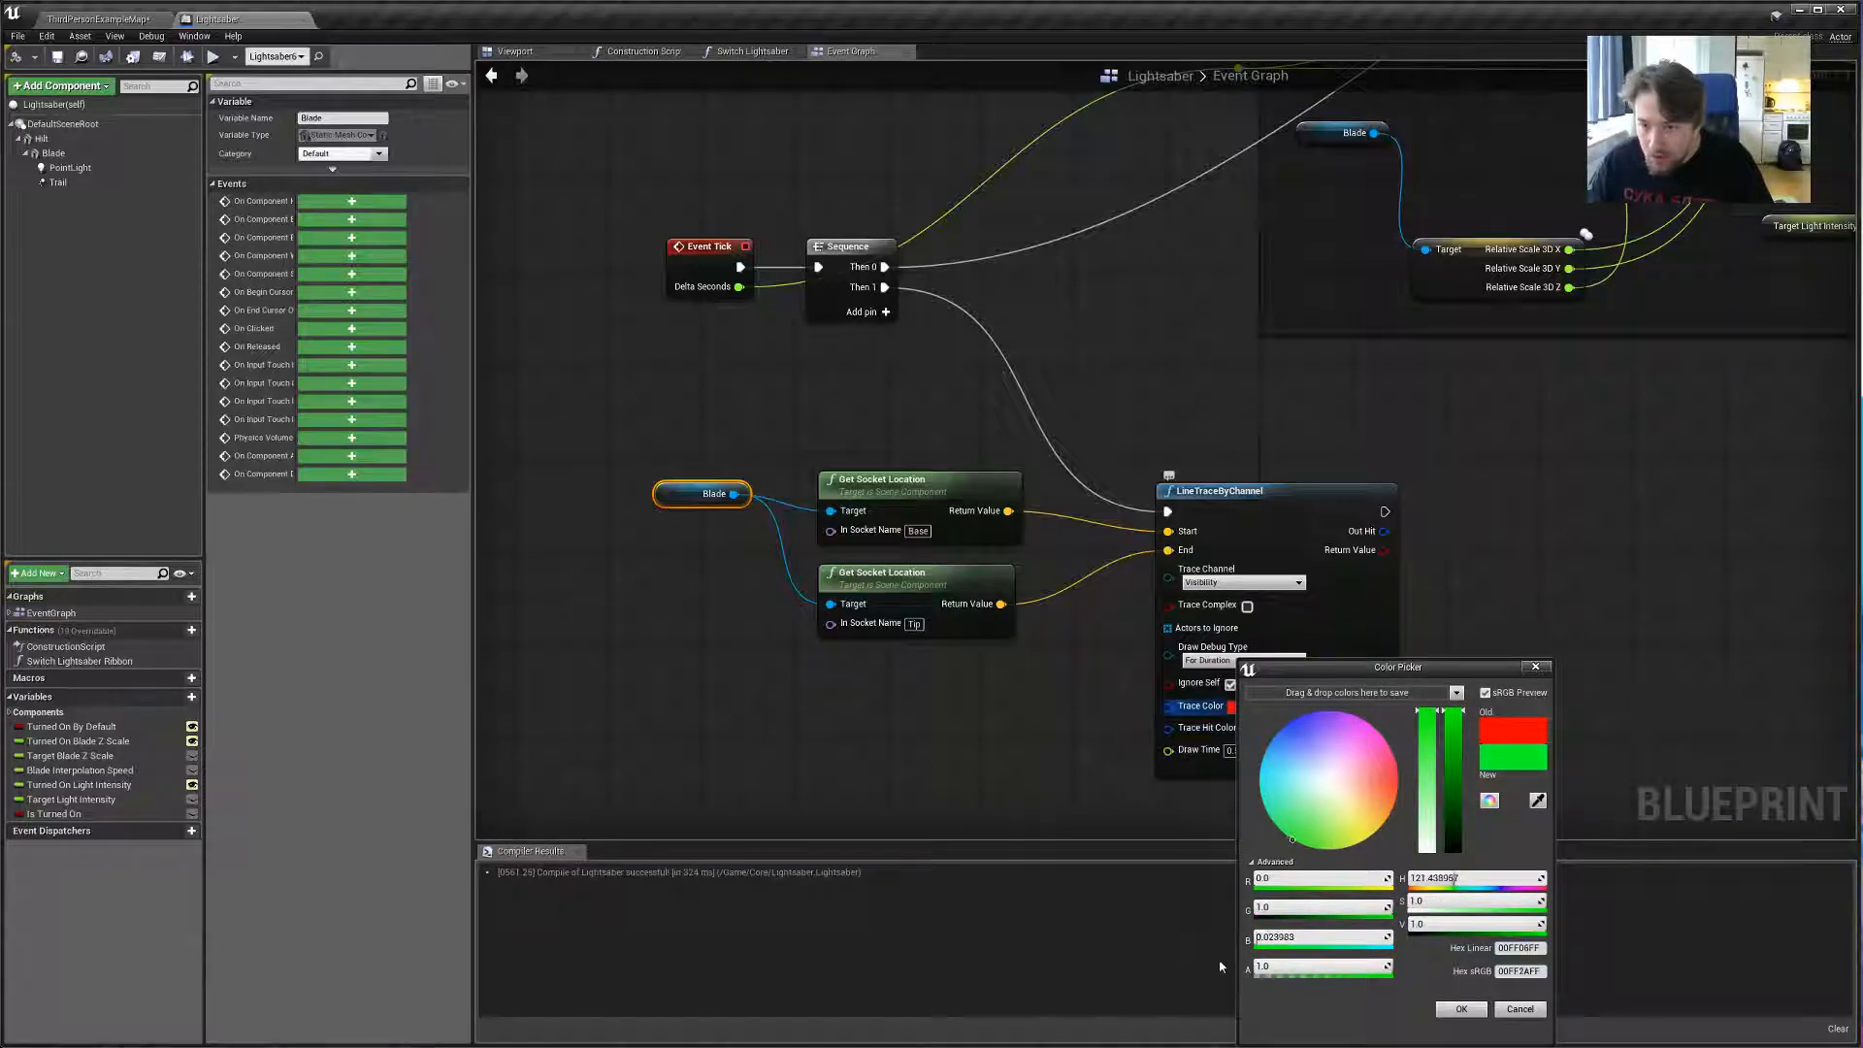
drag(1385, 673, 1540, 546)
drag(1436, 679, 1368, 648)
click(1615, 884)
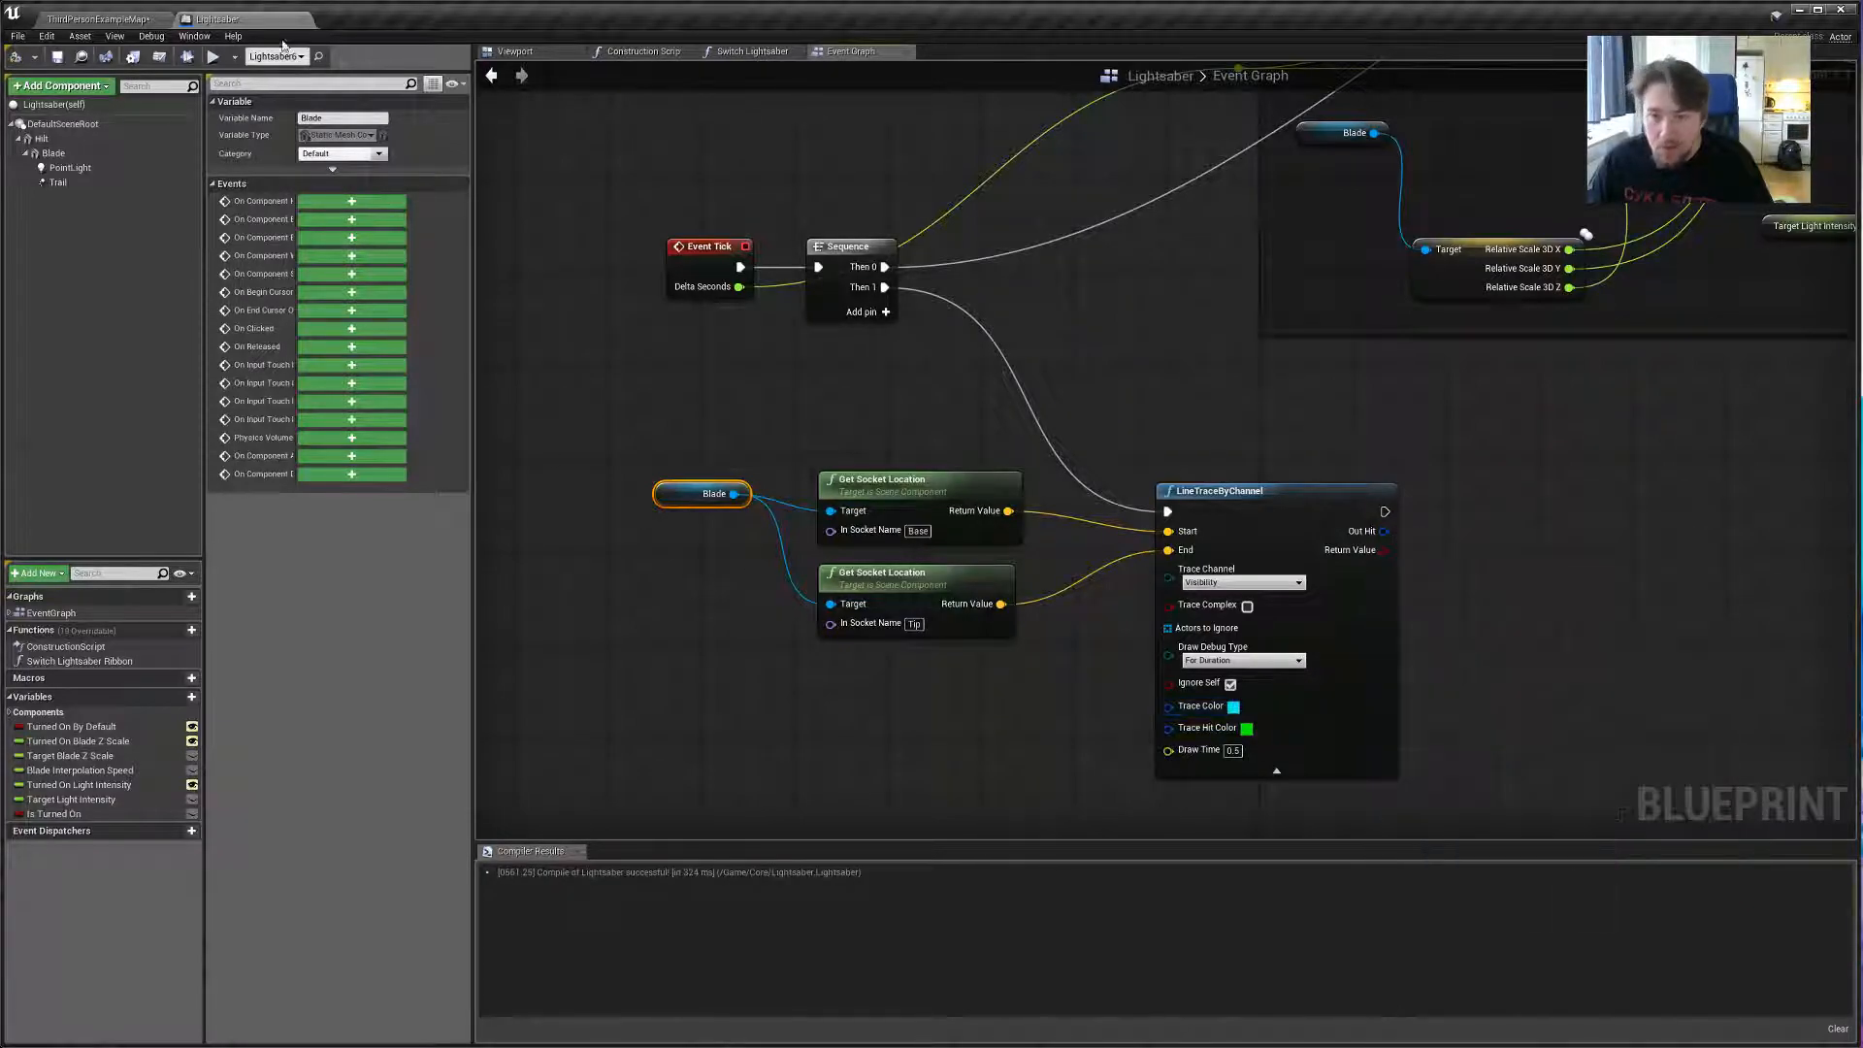
click(57, 59)
Play-test ThirdPersonExampleMap, running the character towards the wall with the lightsaber on to examine the recolored trace lines, and end the session.
click(146, 22)
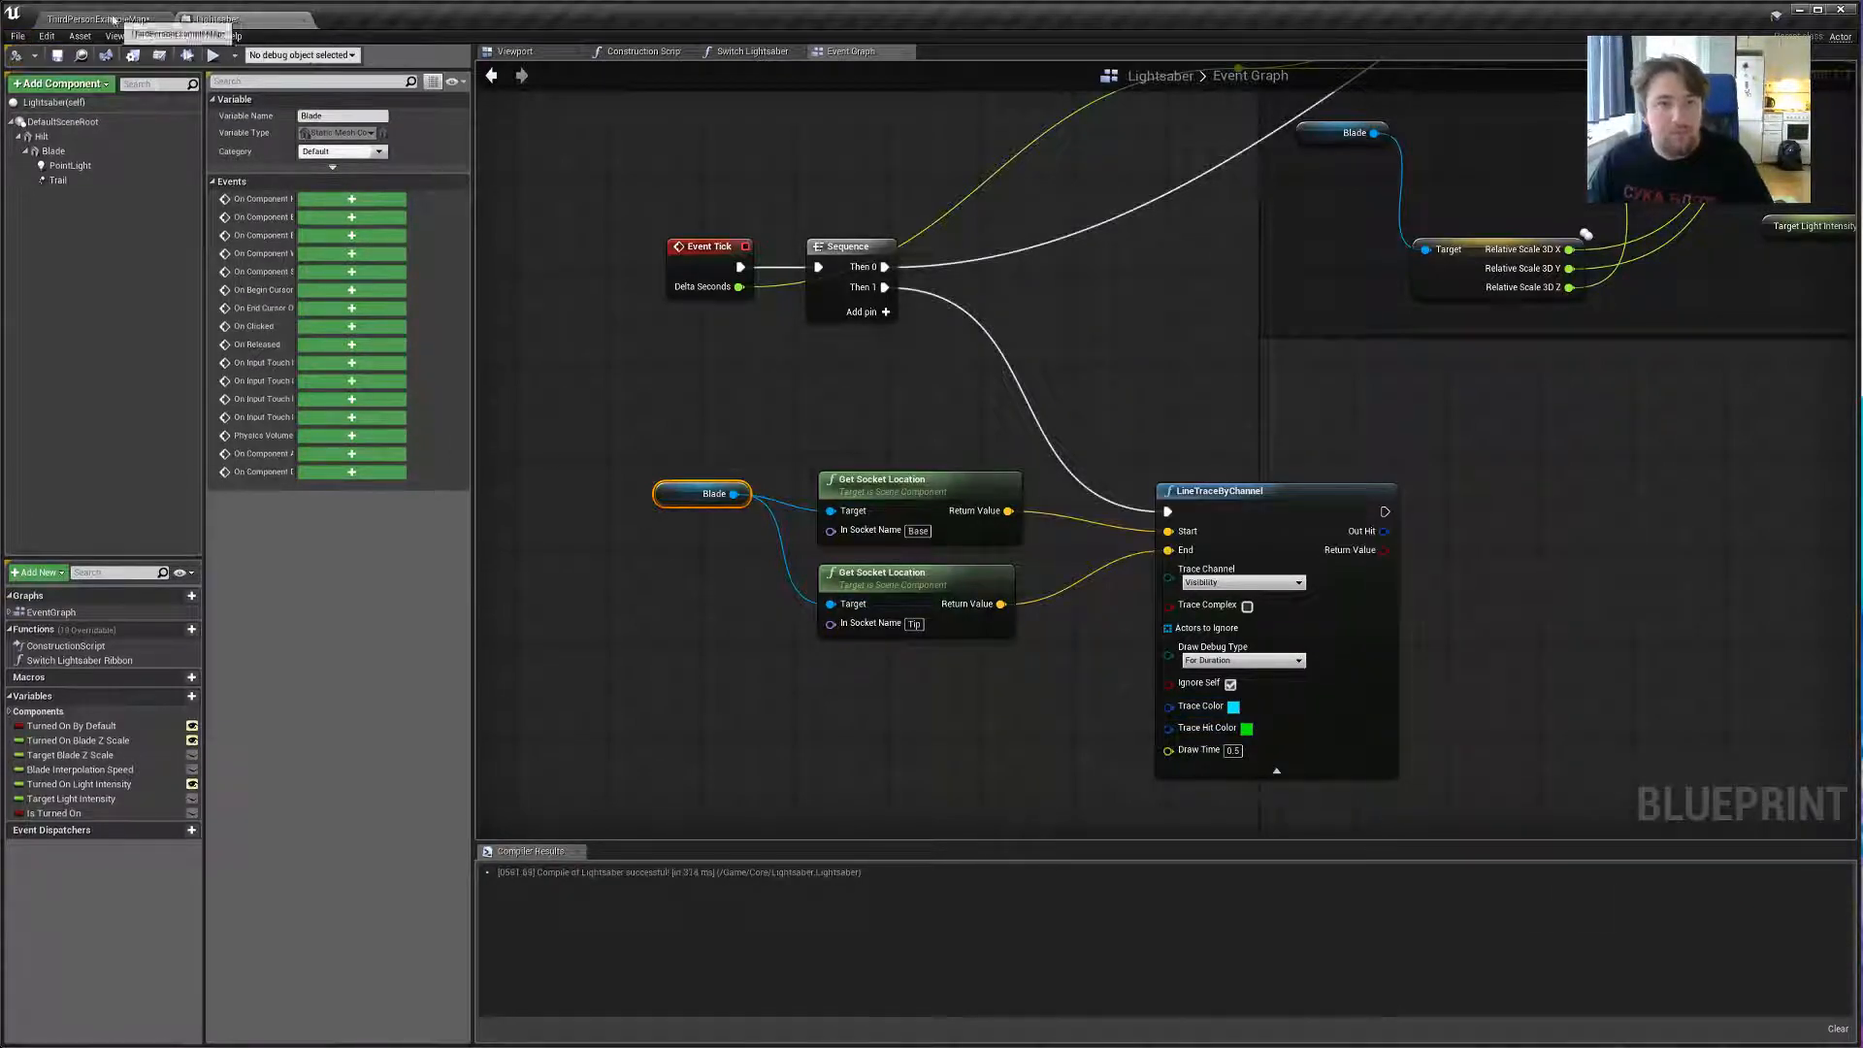
click(264, 51)
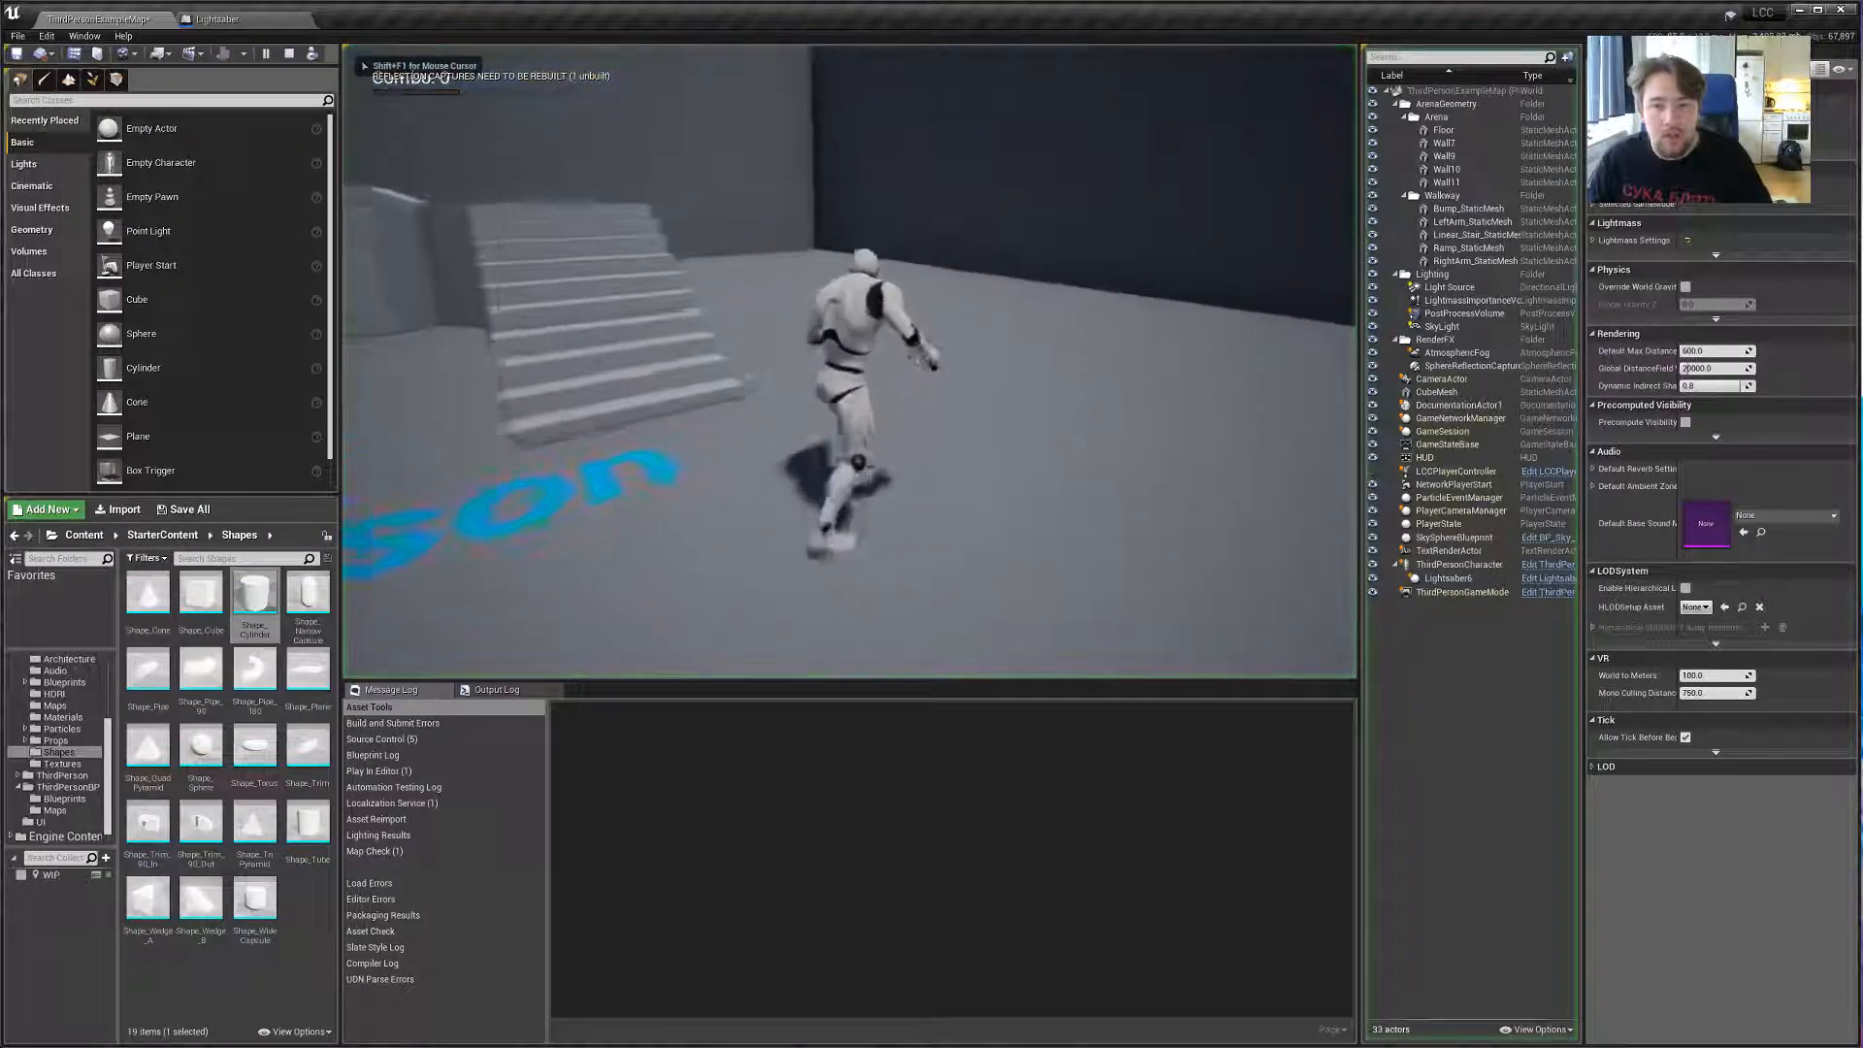
key(w)
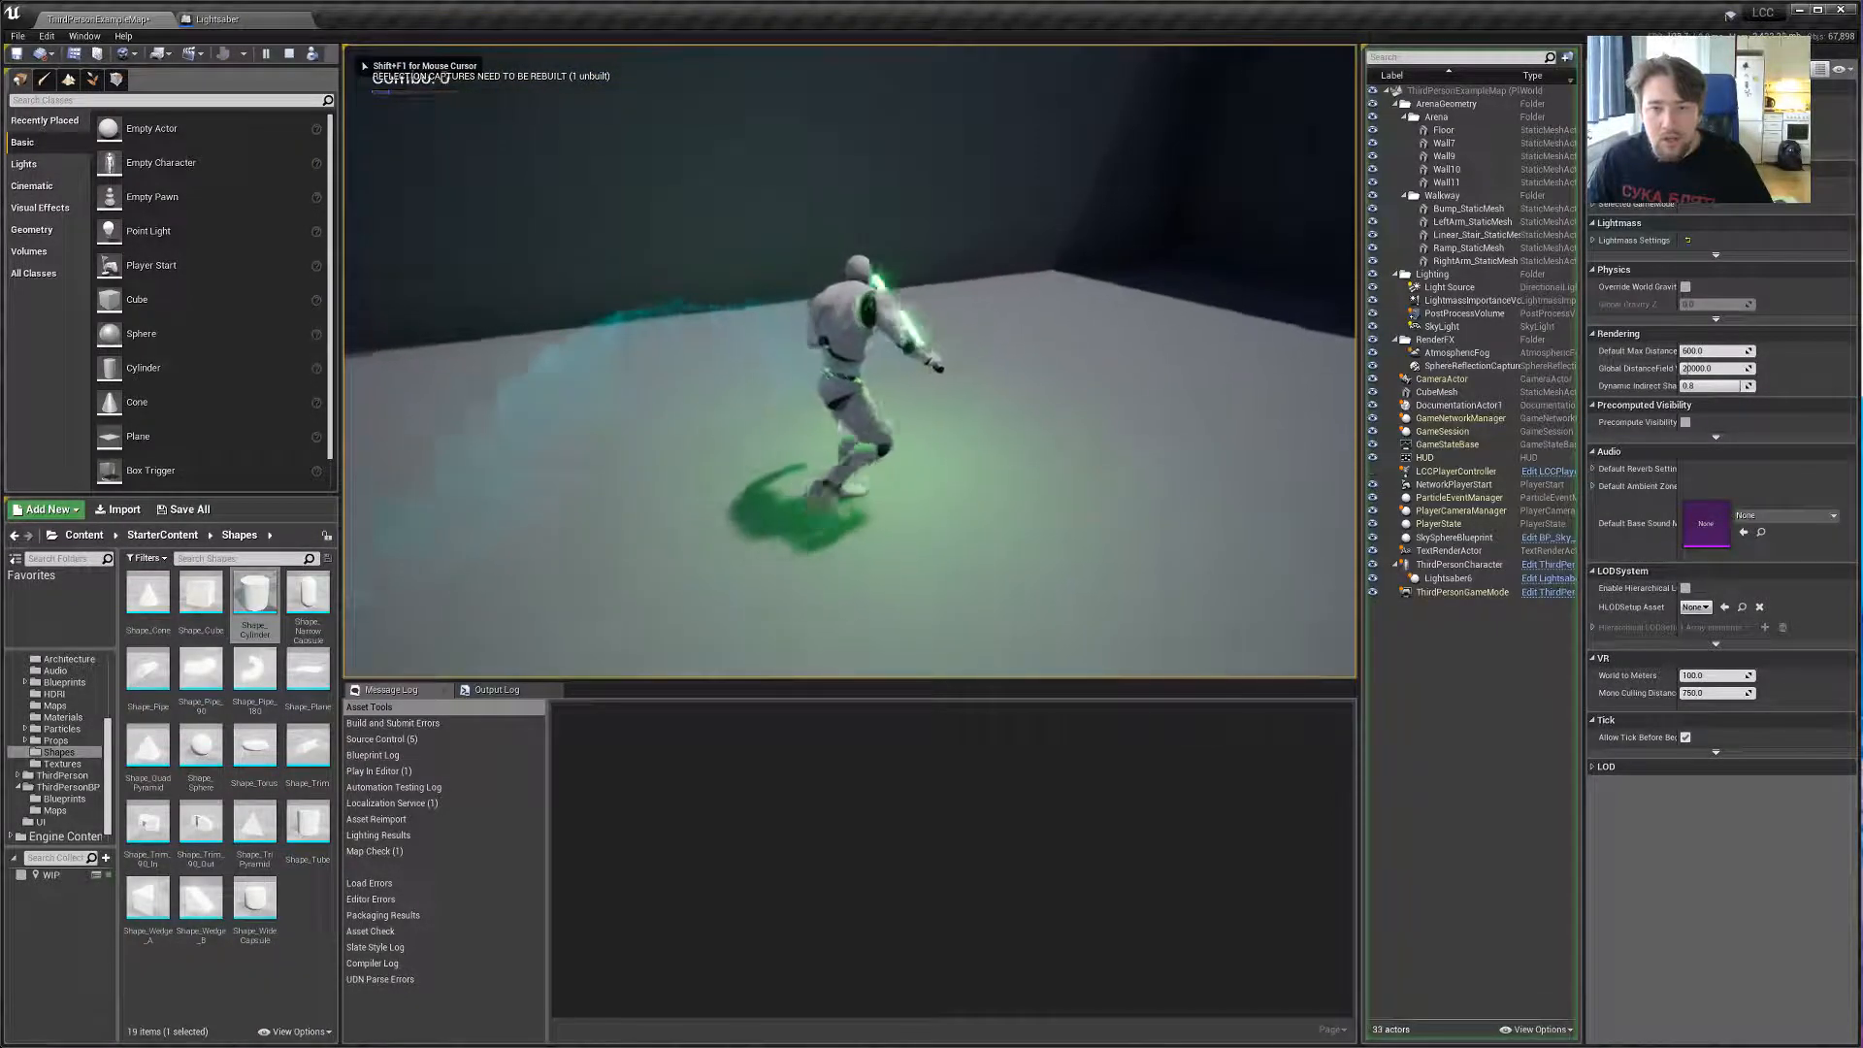
key(w)
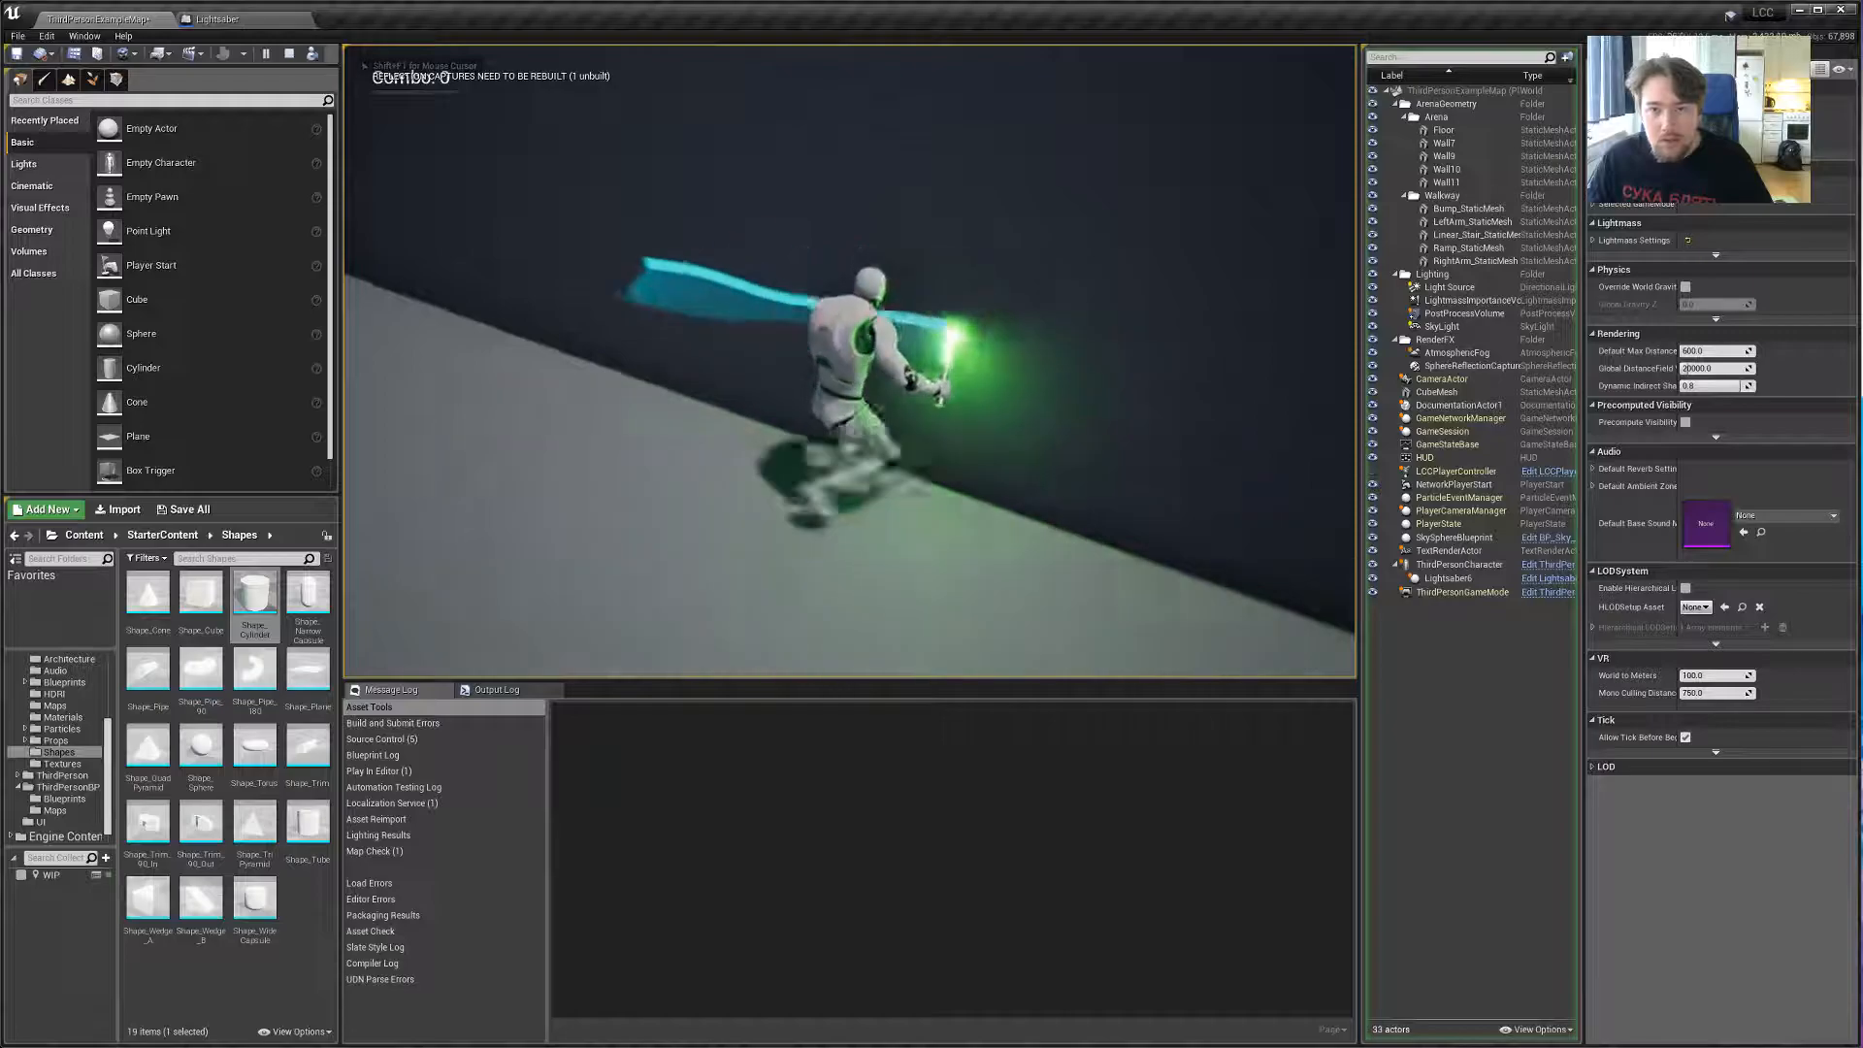
key(Escape)
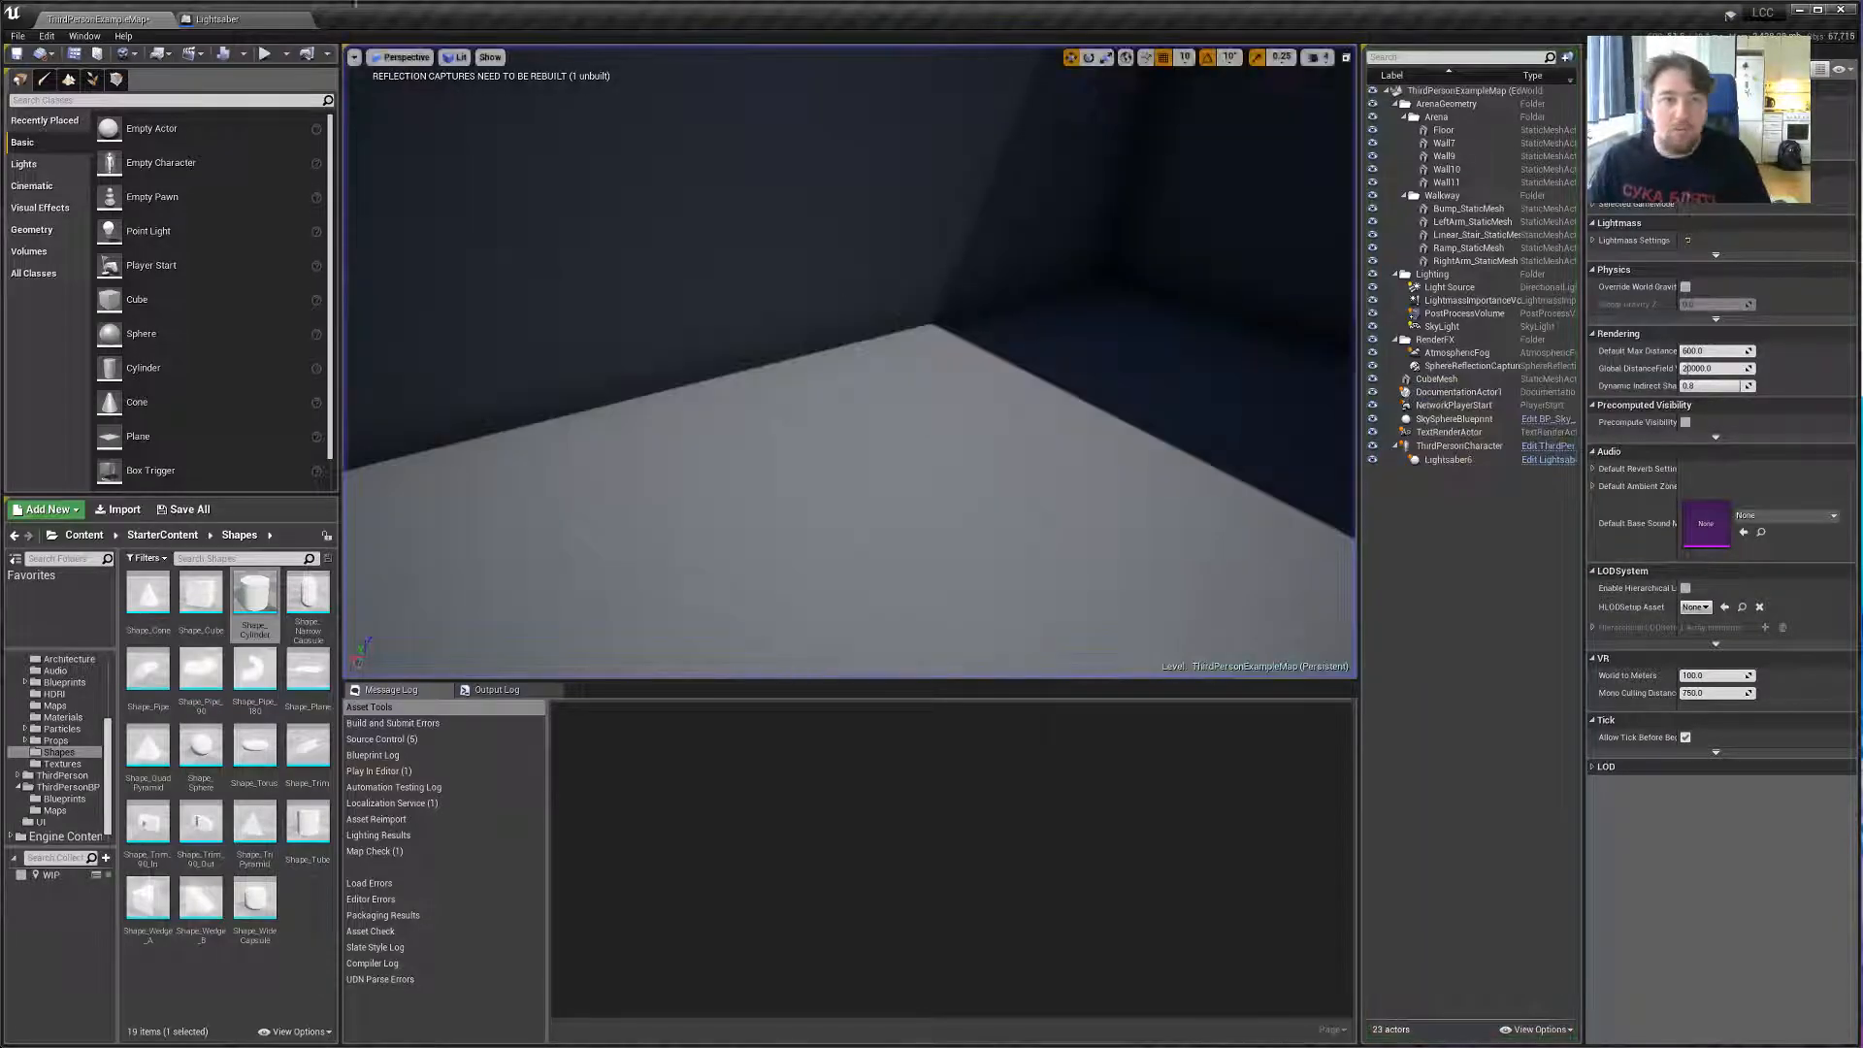
In the Lightsaber event graph, add a Branch after LineTraceByChannel with the trace's Return Value as its condition.
click(228, 24)
right_drag(1692, 675, 1406, 576)
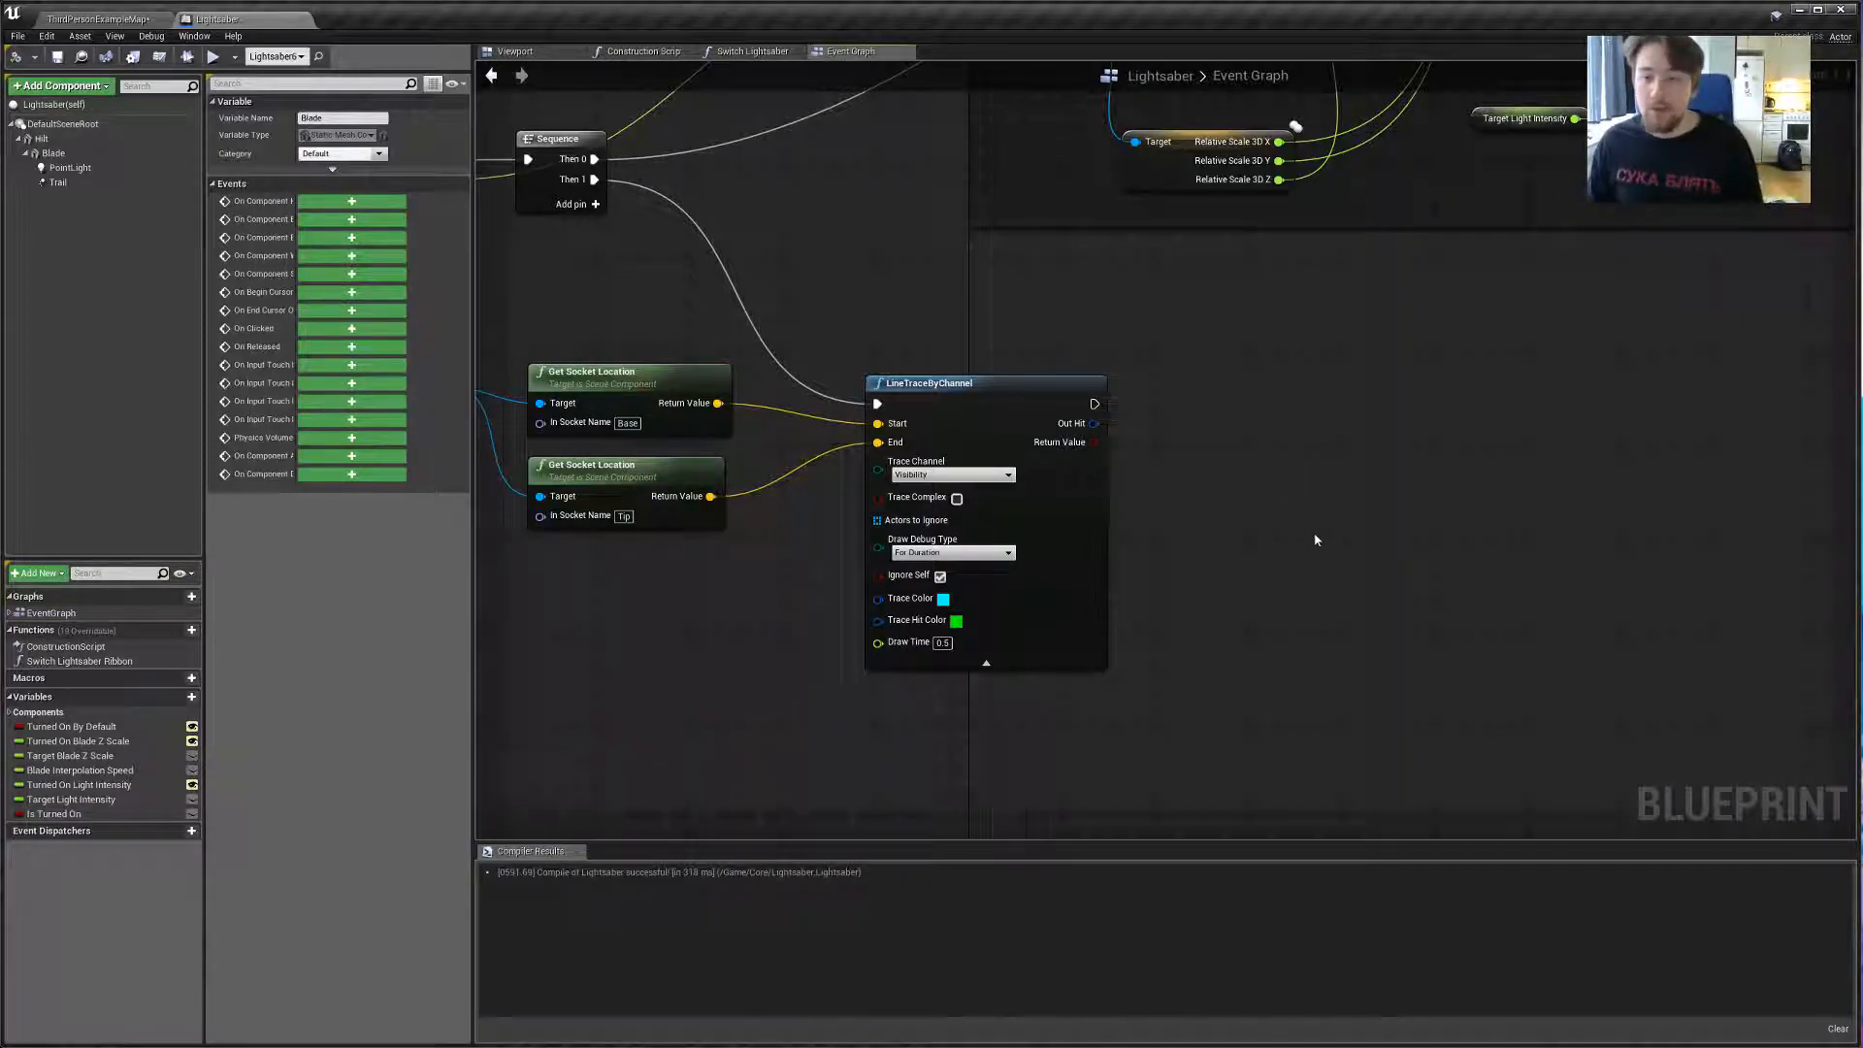
right_drag(1319, 536, 1344, 452)
drag(1120, 358, 1262, 393)
text(branch)
key(Return)
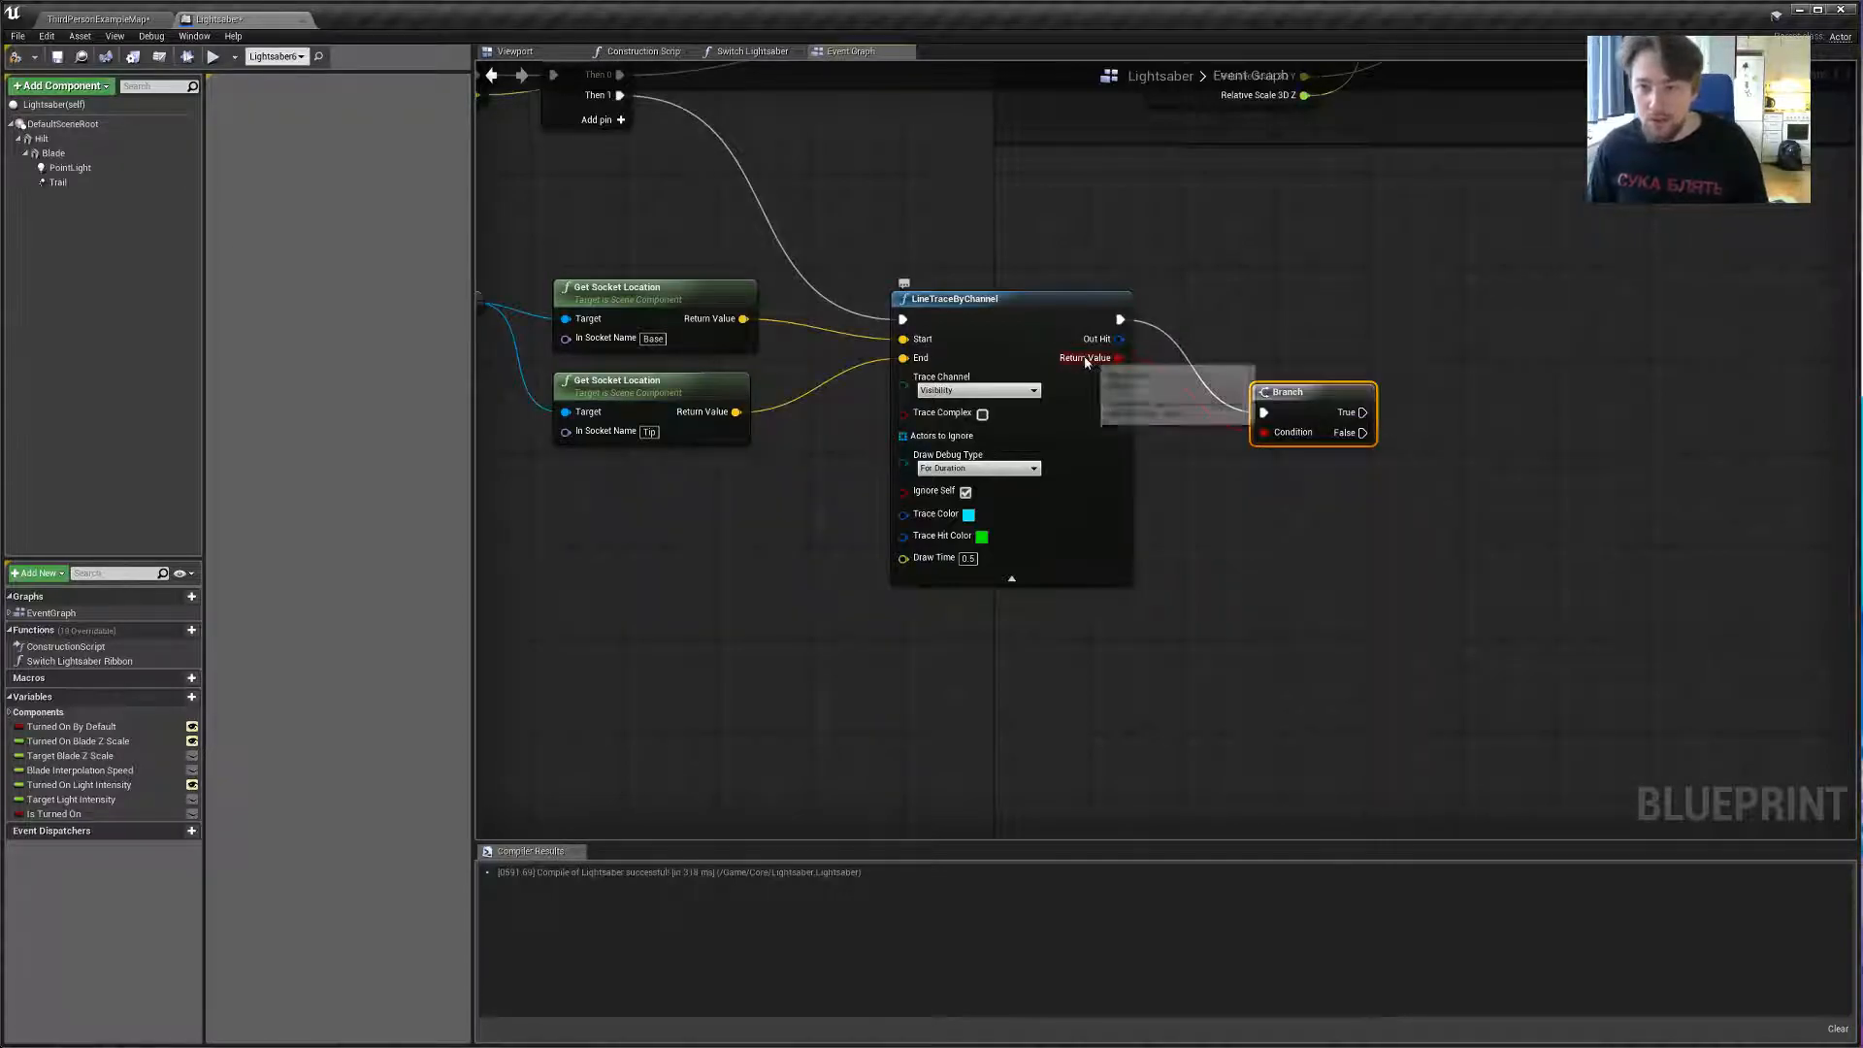
drag(1333, 409, 1300, 318)
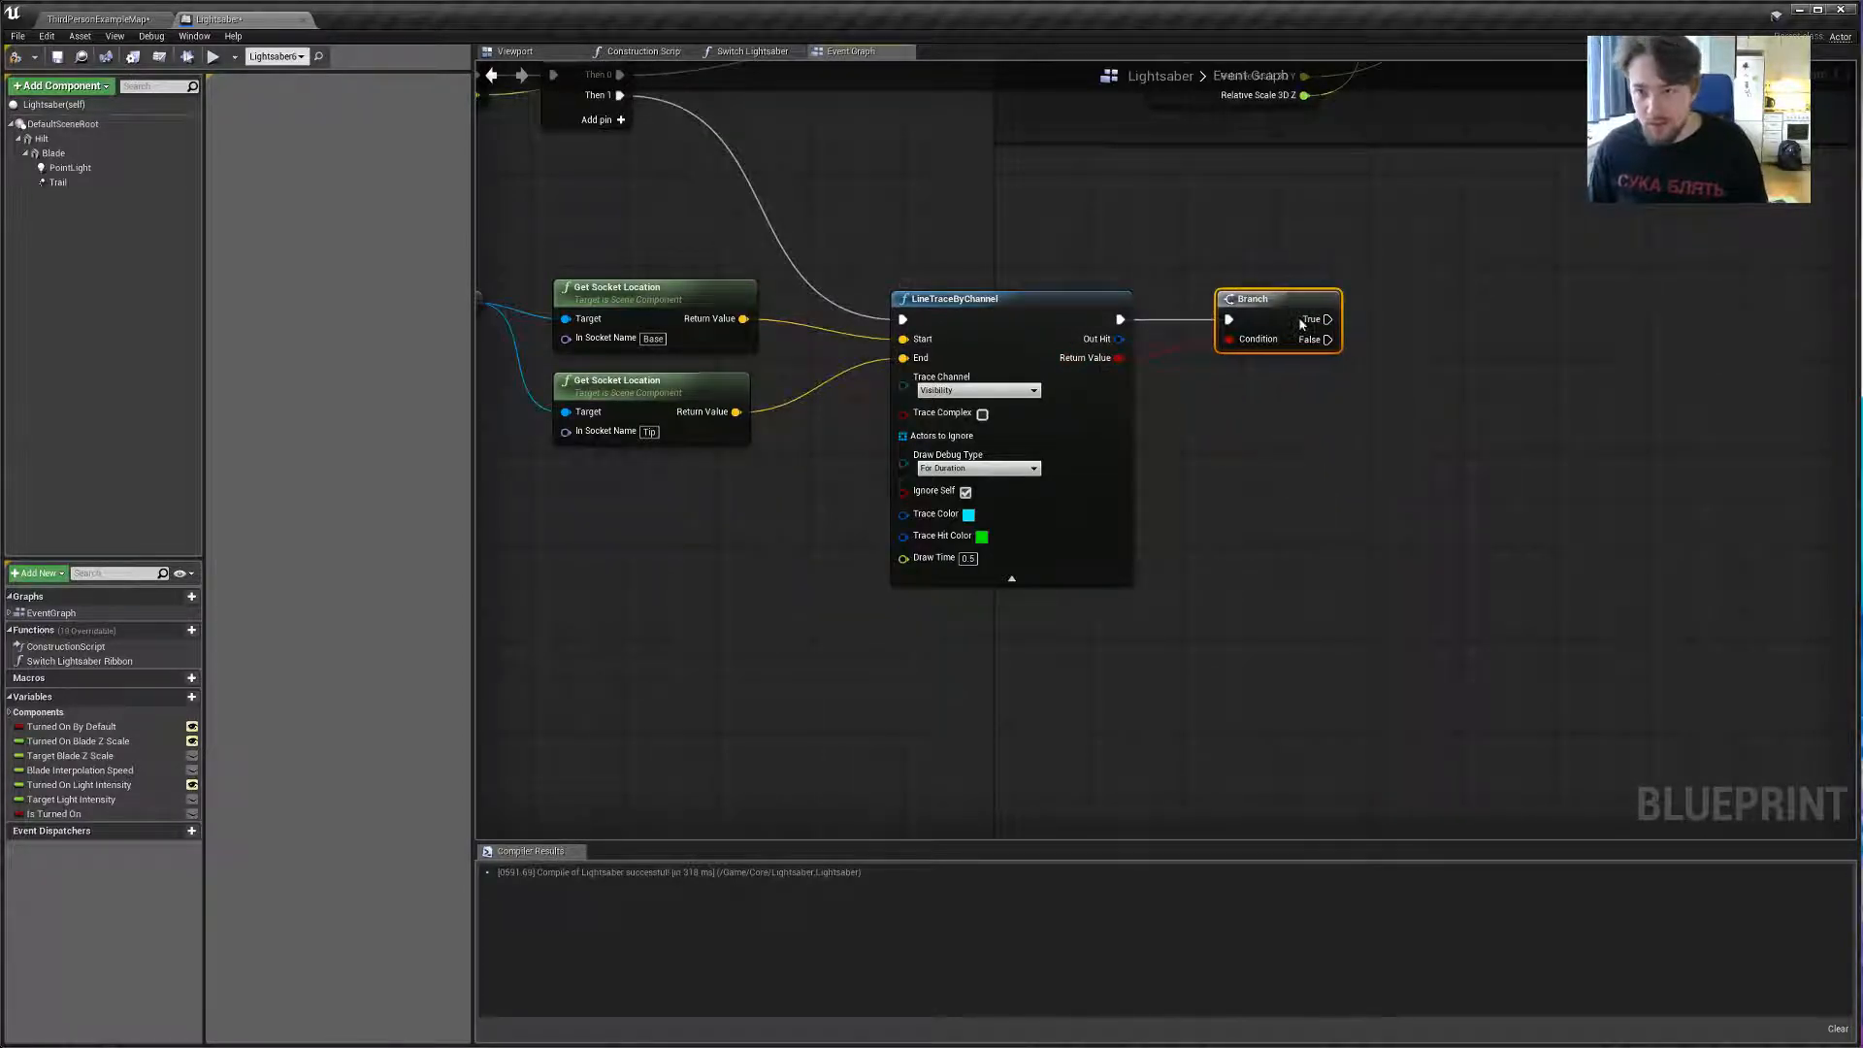
Add a Break Hit Result node fed by the line trace's Out Hit and place it below the Branch.
right_drag(1324, 450, 1181, 437)
click(1181, 437)
drag(977, 325, 1144, 386)
click(1209, 620)
right_drag(1301, 500, 1298, 509)
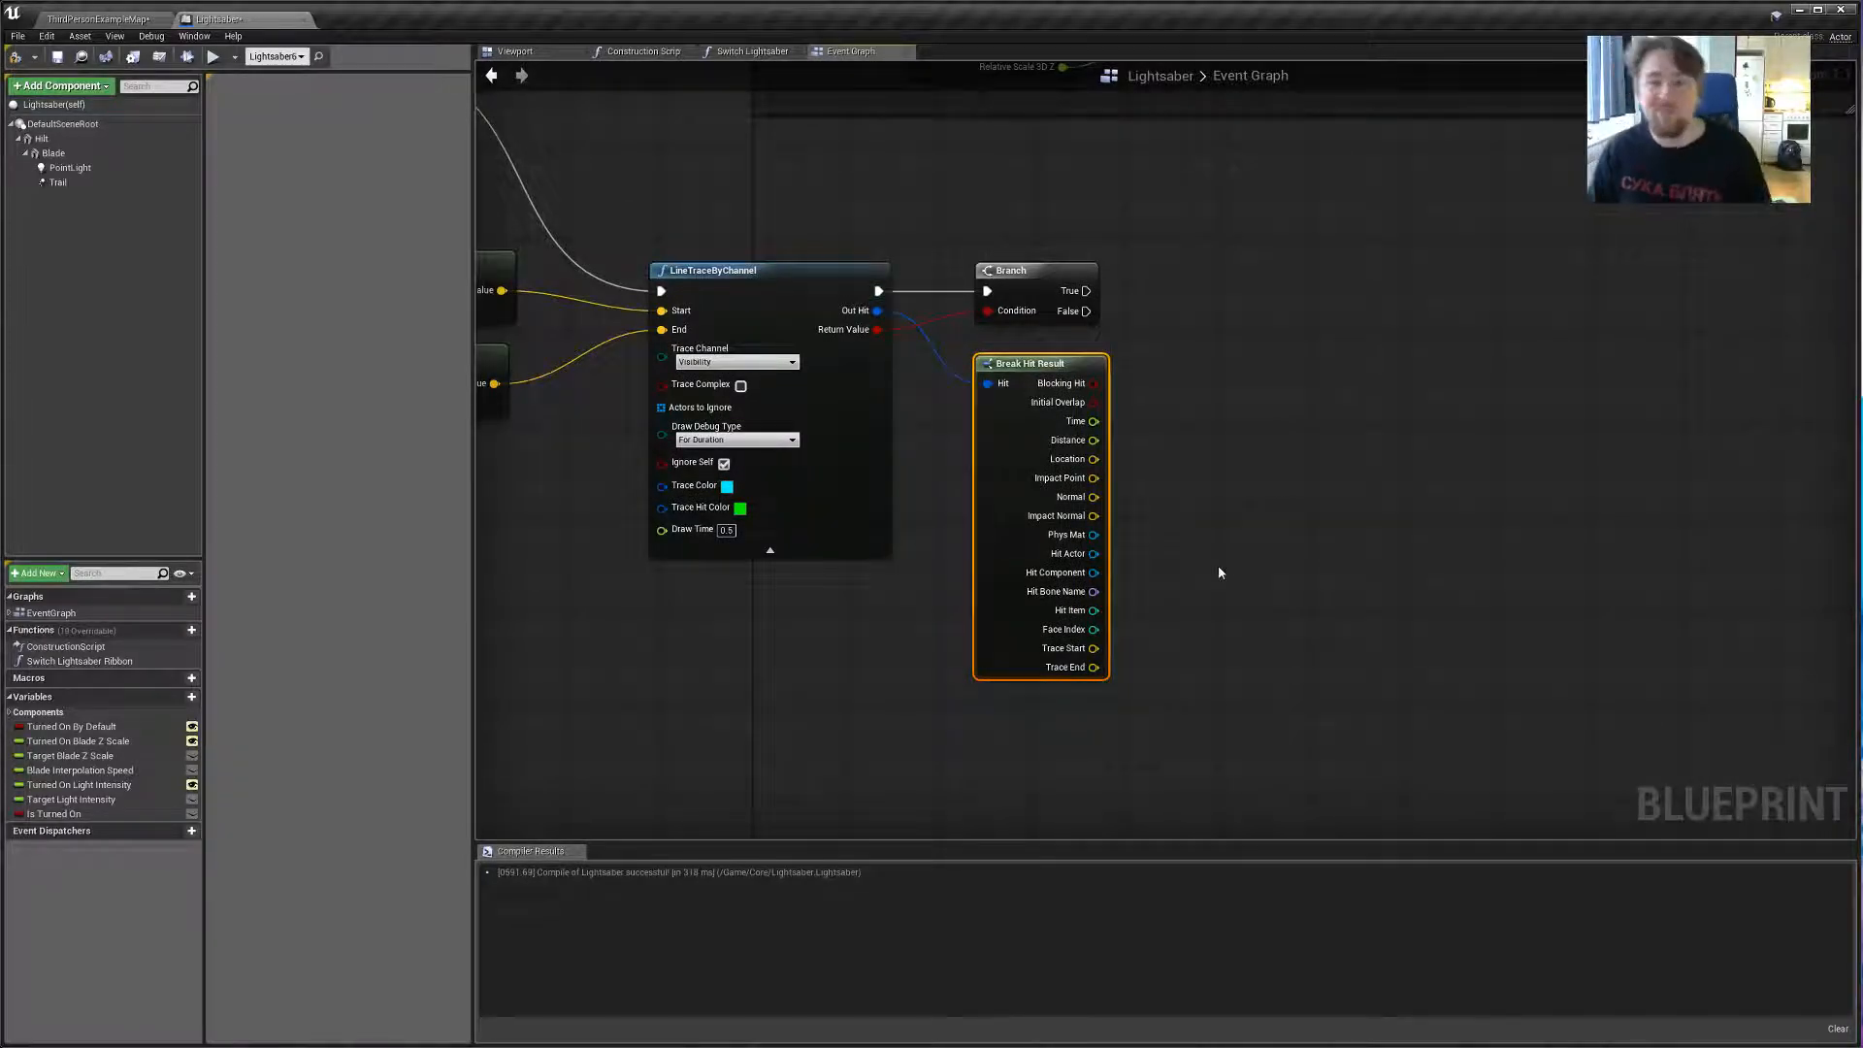
right_drag(1254, 412, 1240, 475)
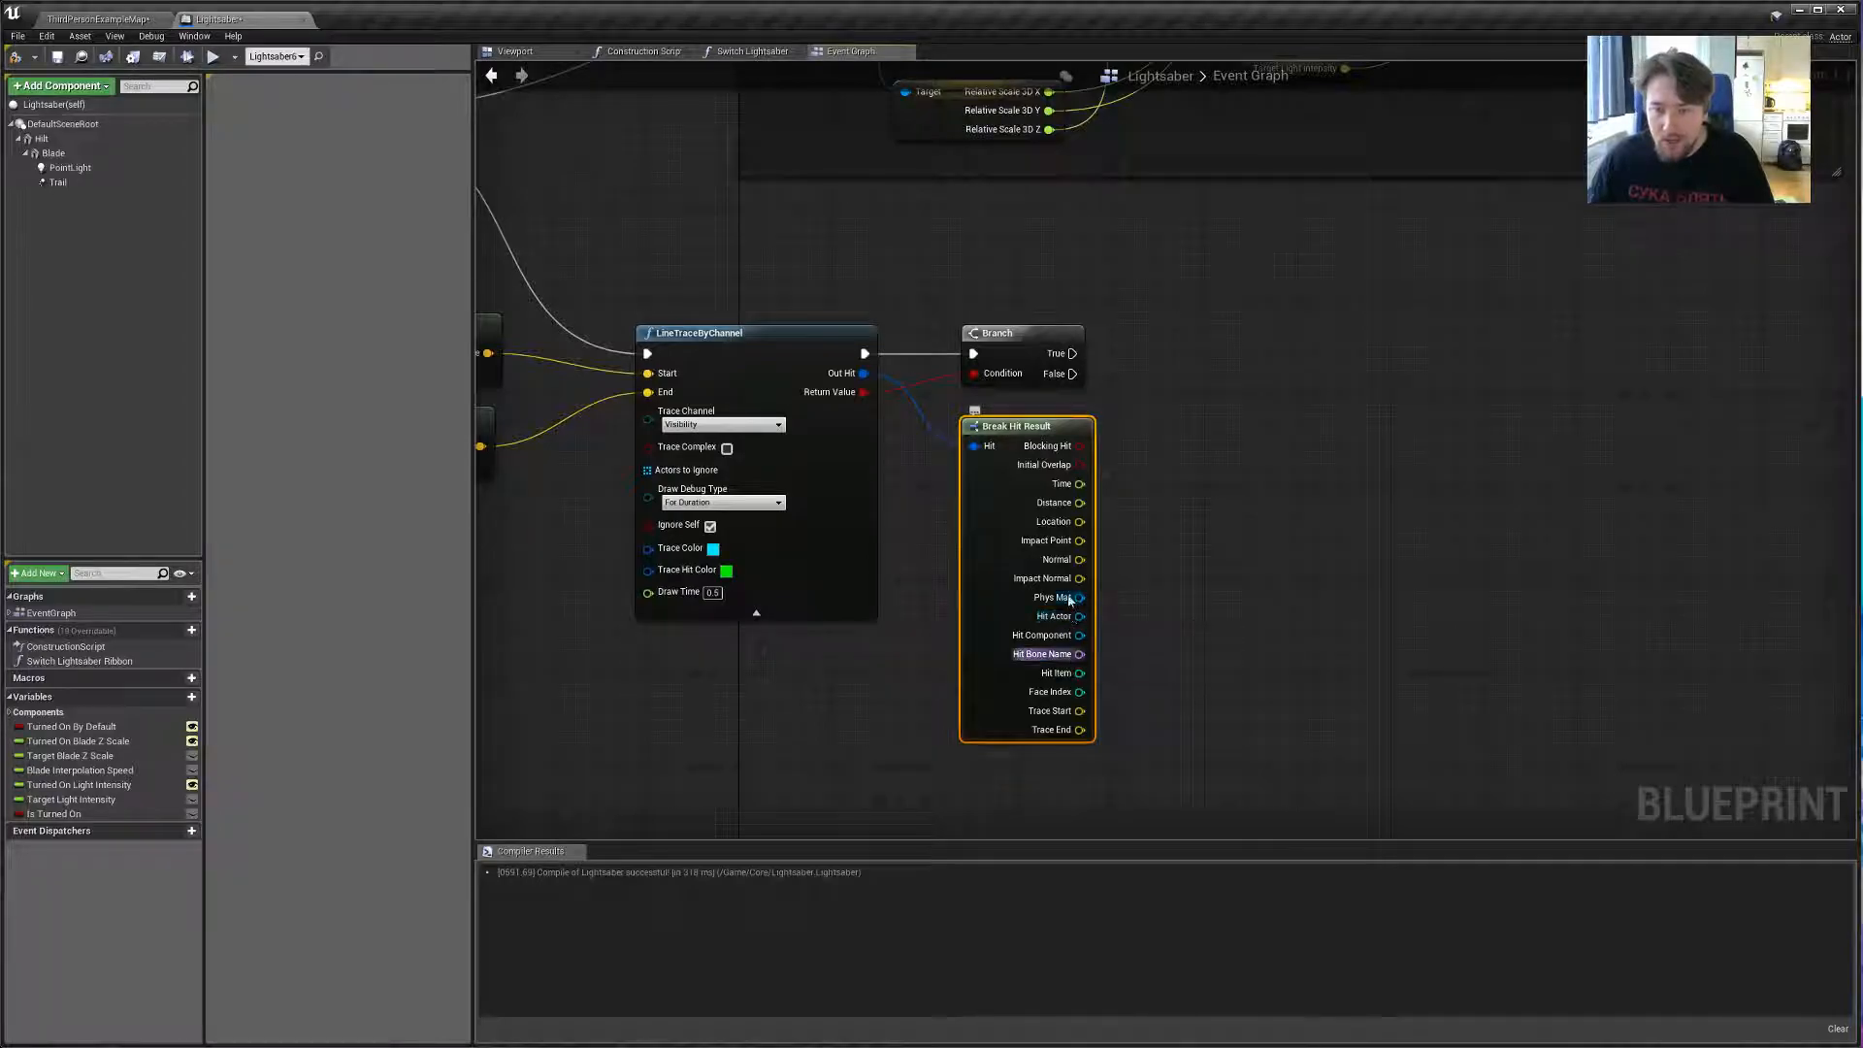
Add a Print String on the Branch's True output that prints the display name of the Hit Actor.
right_click(1226, 348)
text(pri)
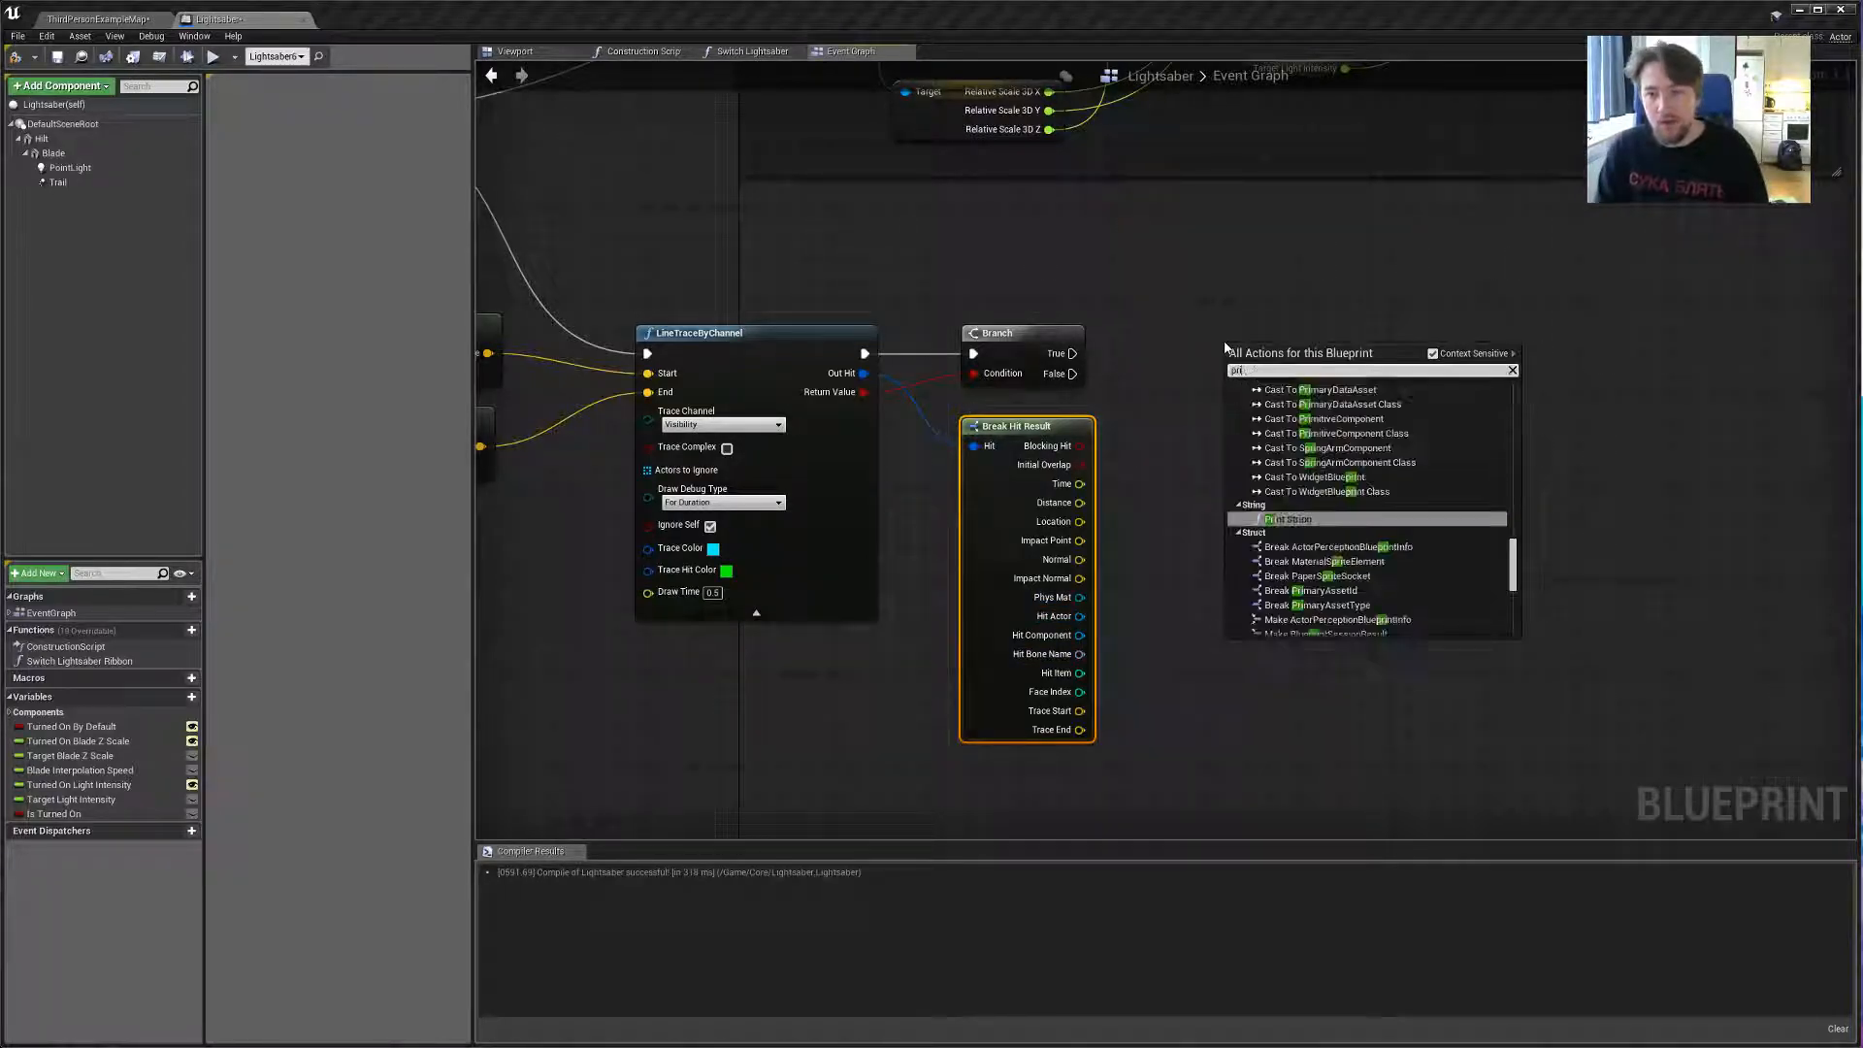
text(nt string)
key(Return)
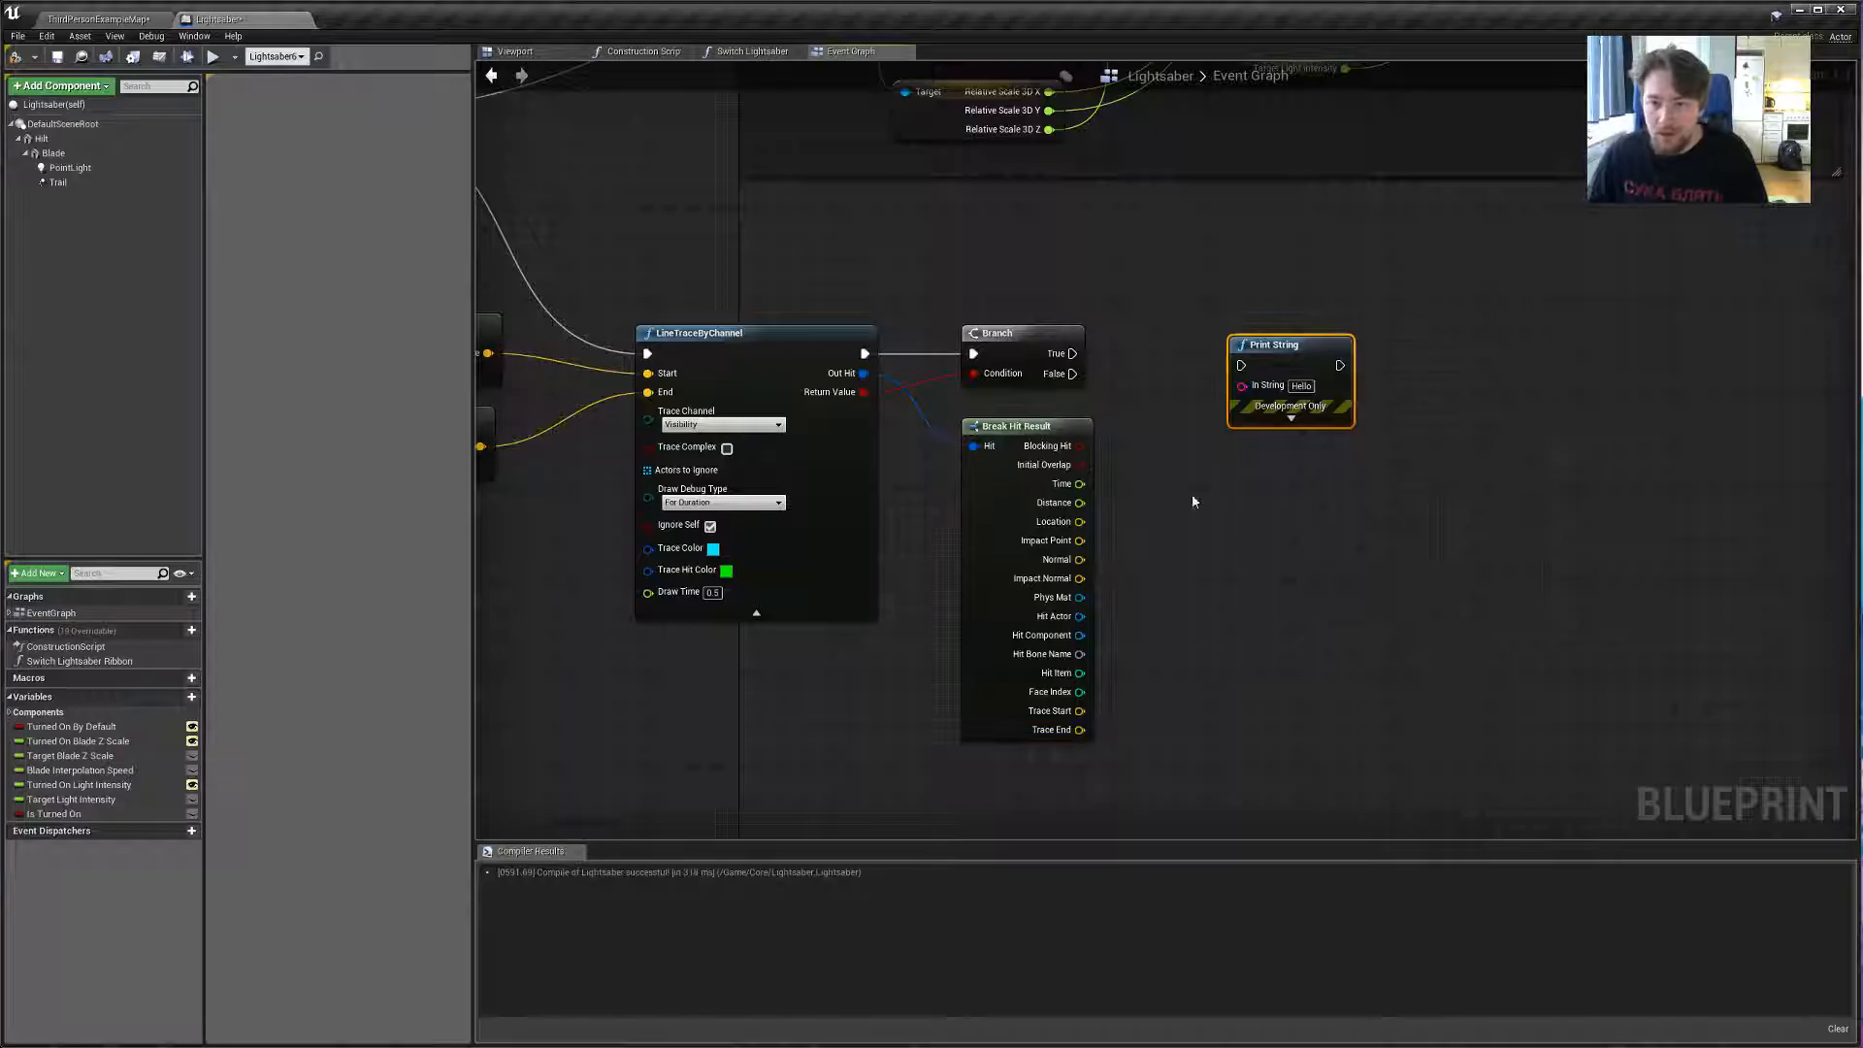
drag(1080, 616, 1072, 353)
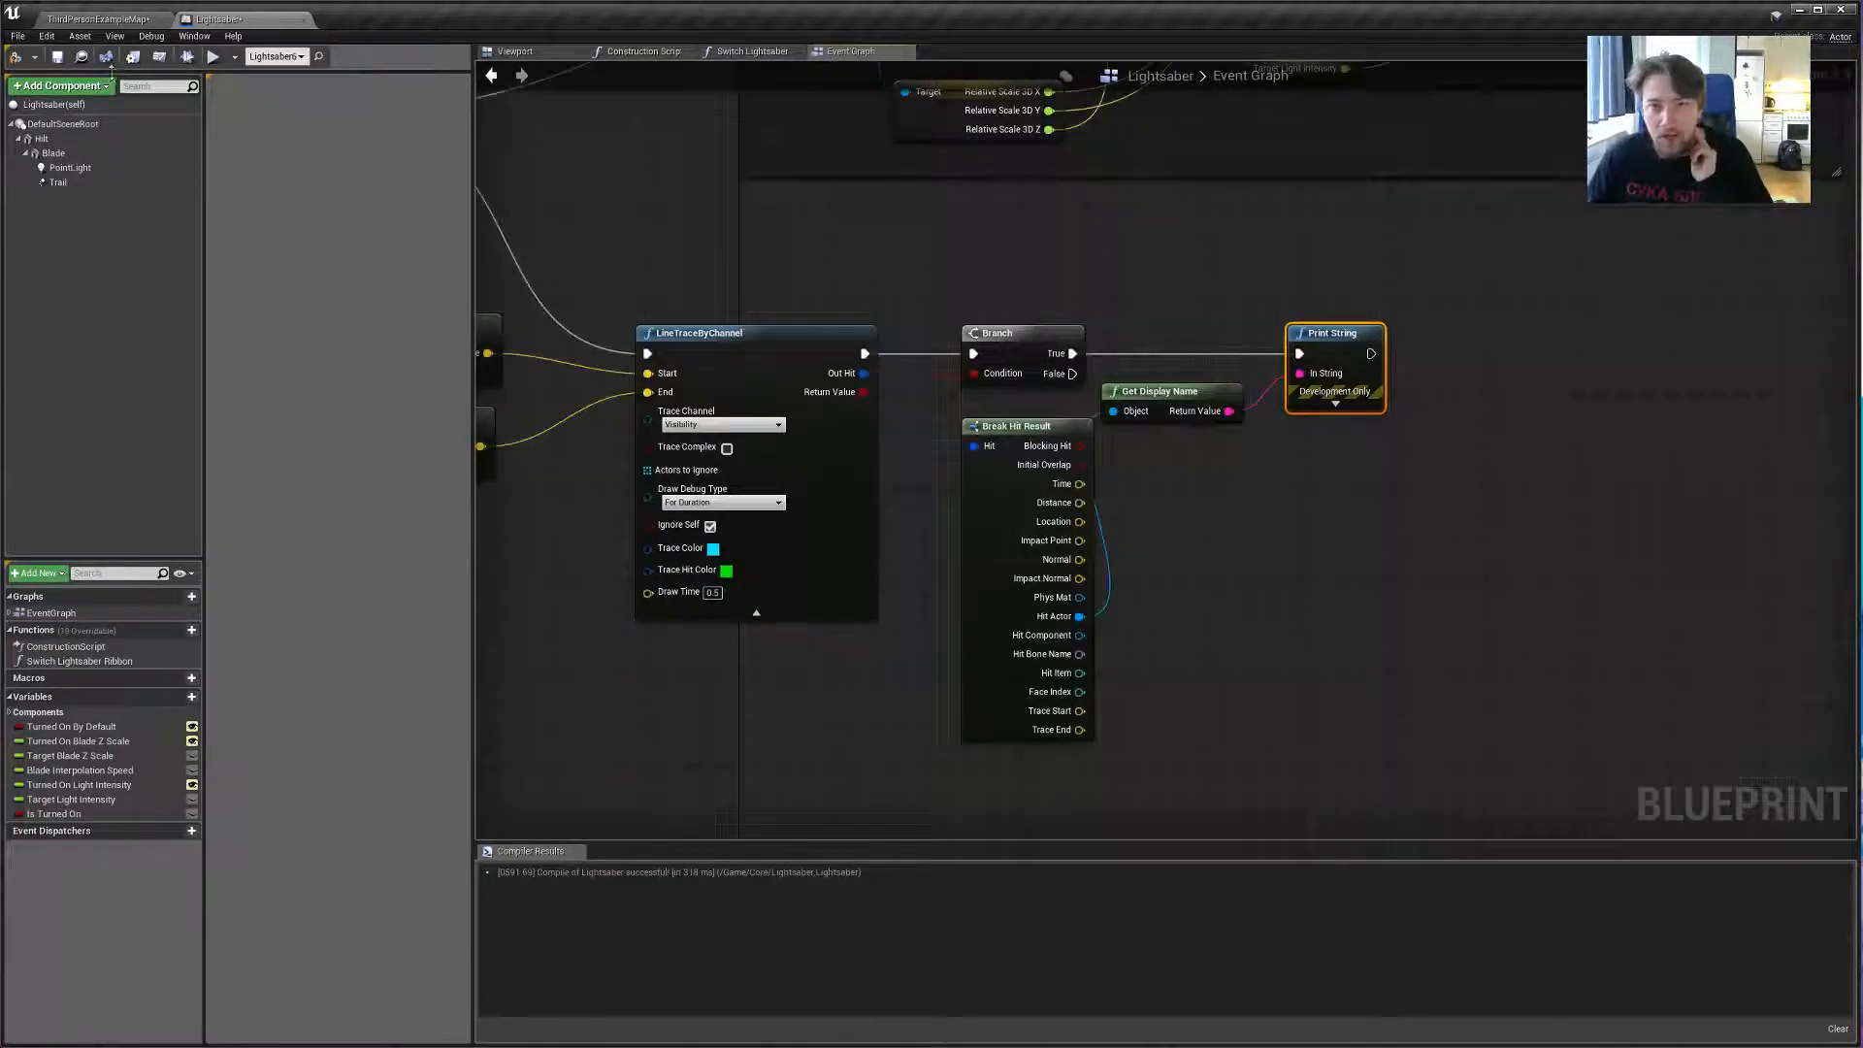
Play-test ThirdPersonExampleMap, swinging the lightsaber near the wall to check the printed hit actor names, and end the session.
click(84, 20)
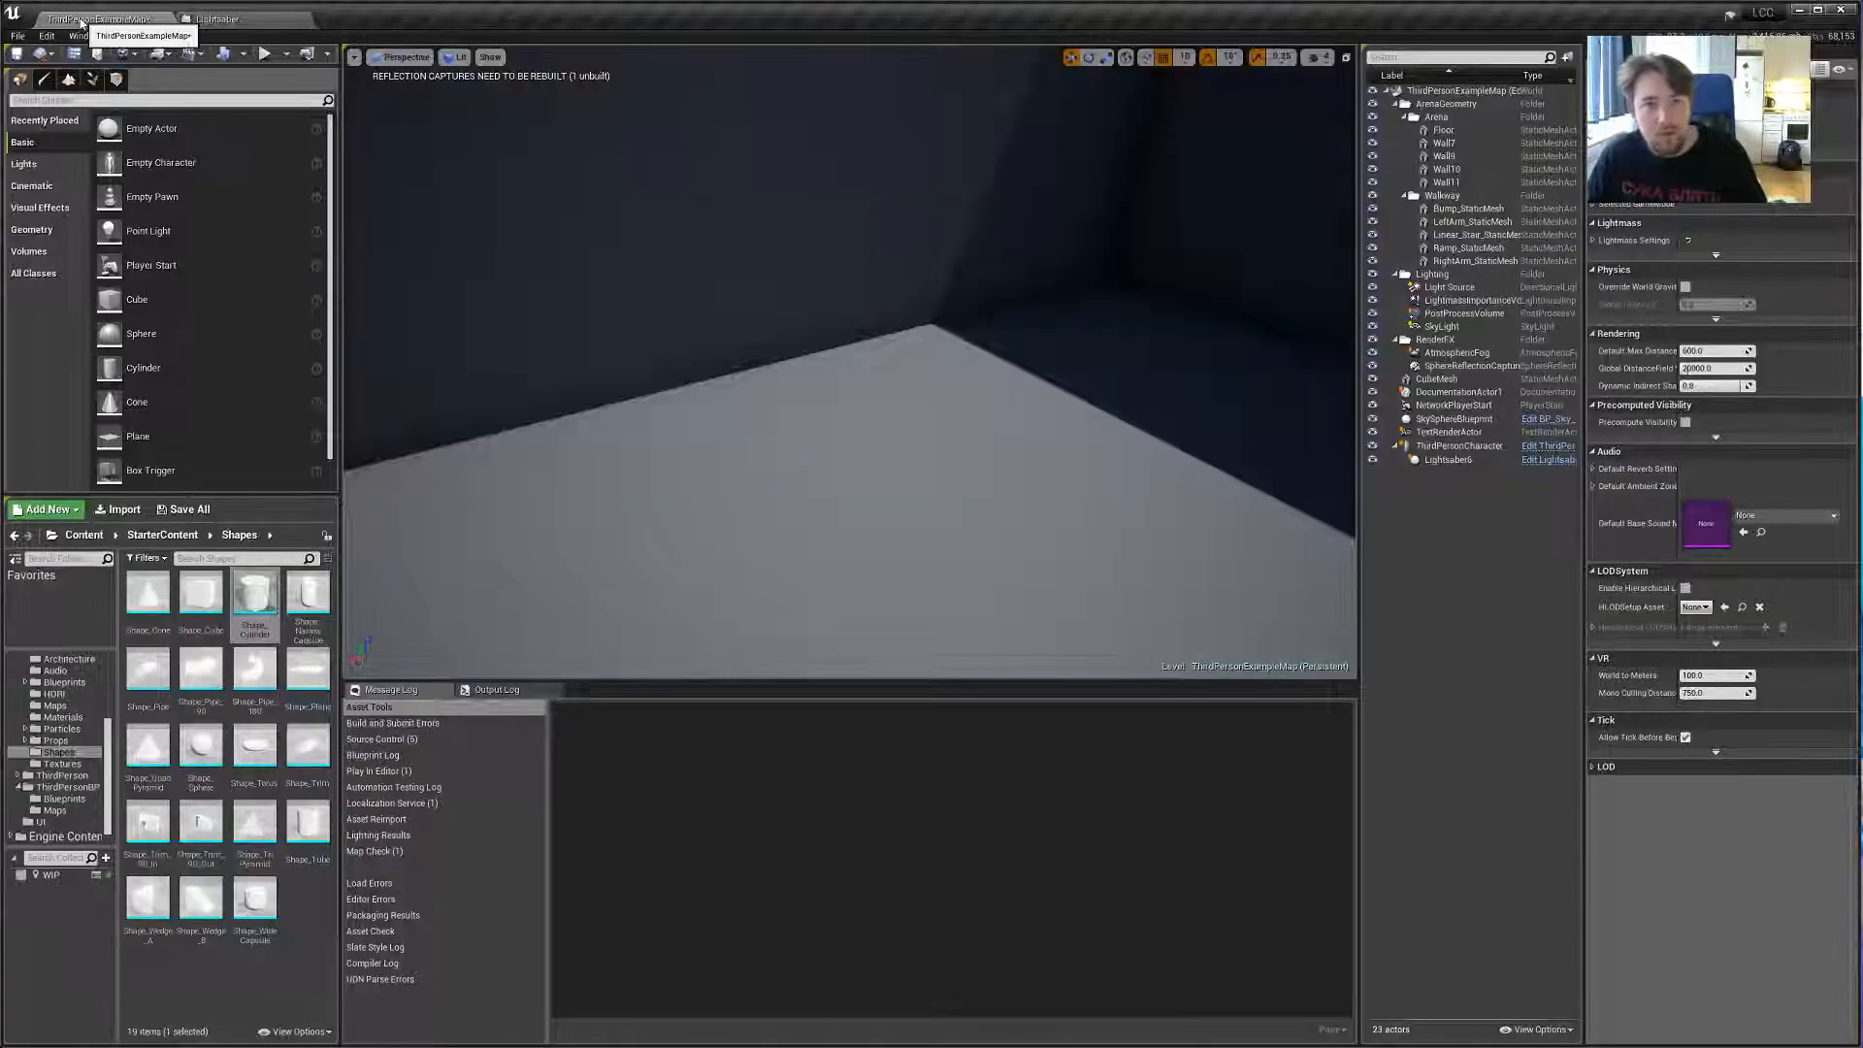
click(264, 55)
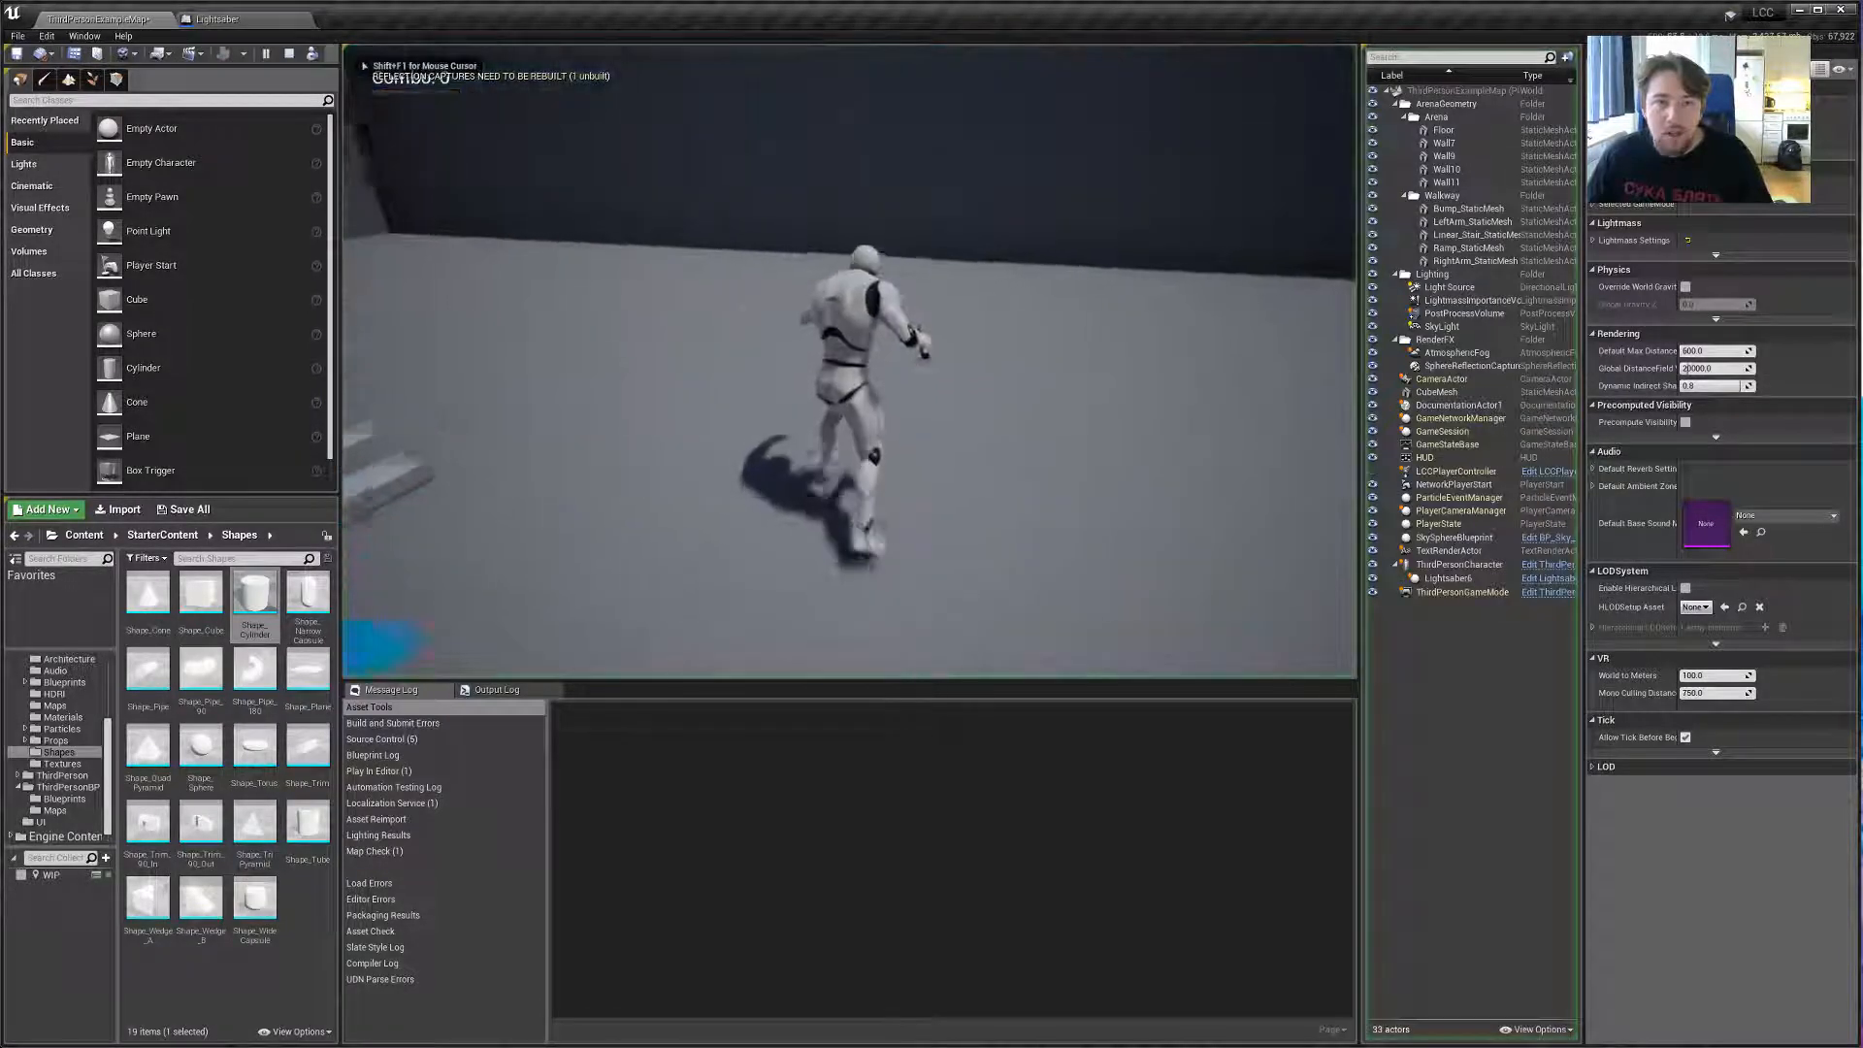
click(850, 361)
click(850, 361)
click(850, 361)
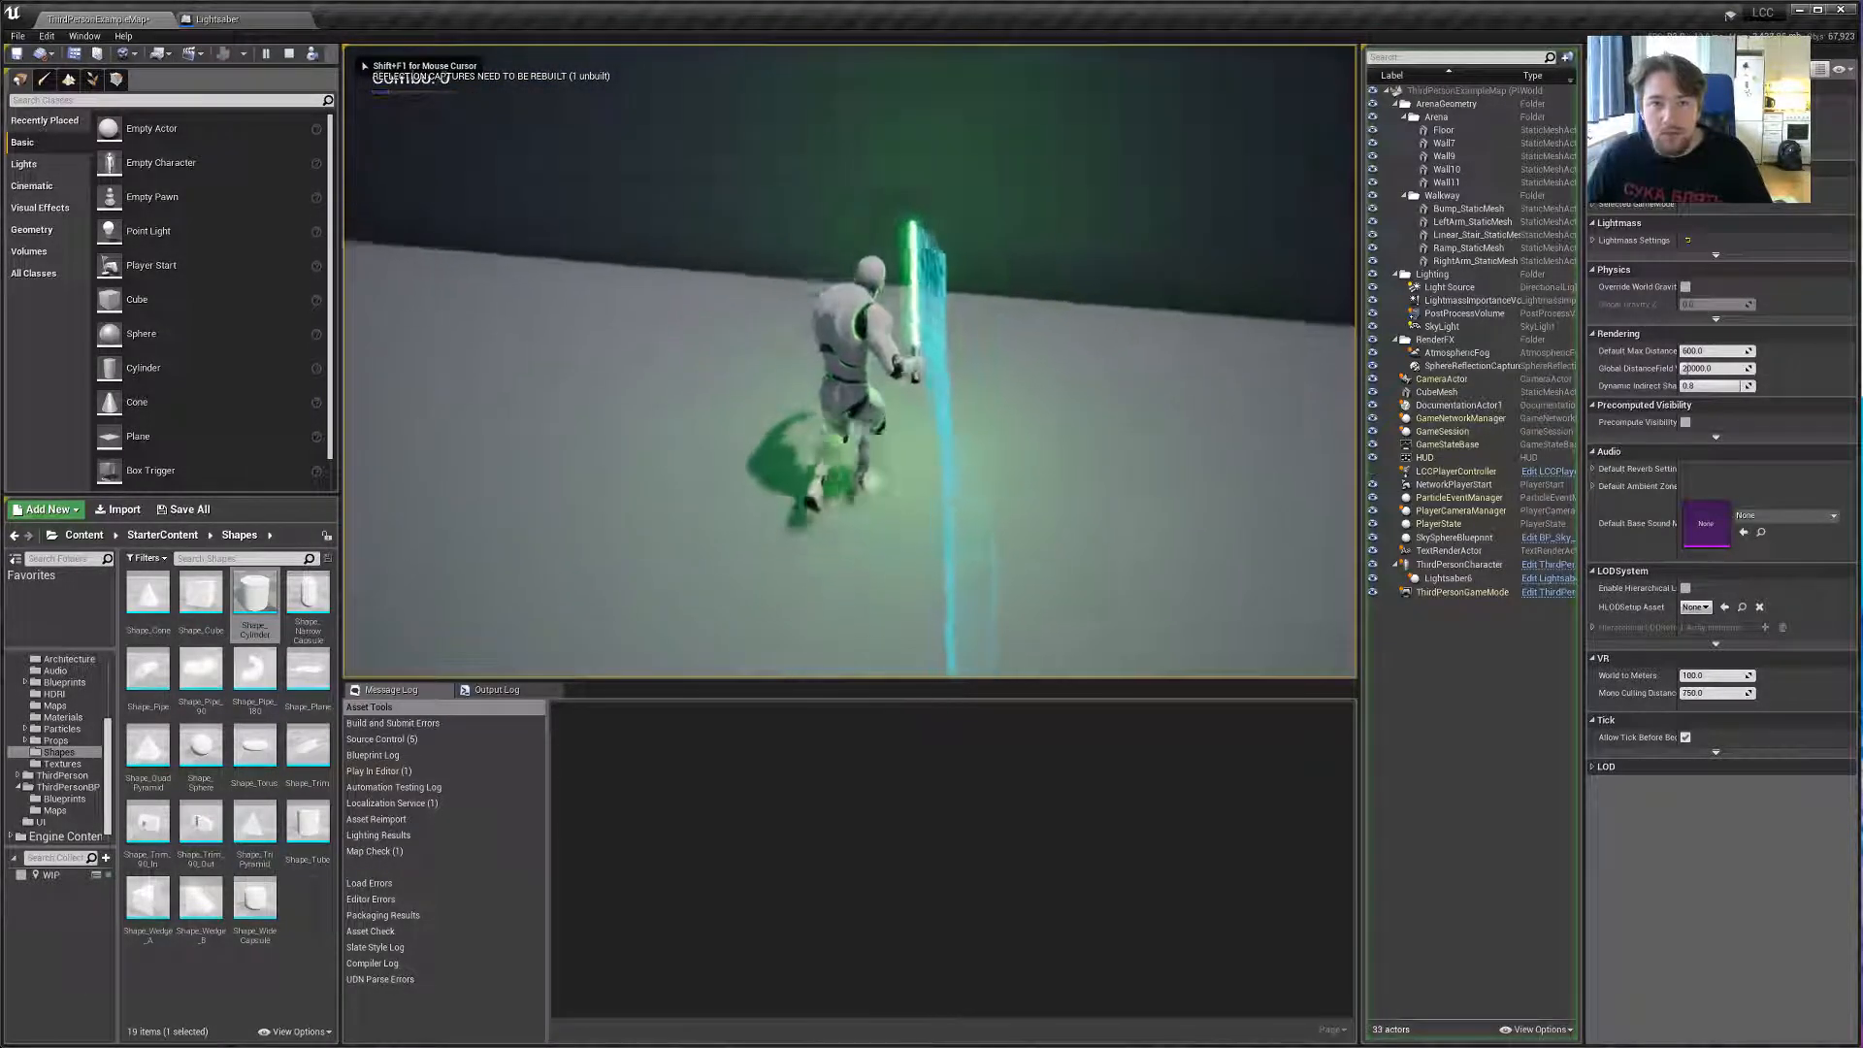
click(850, 361)
click(850, 361)
click(850, 361)
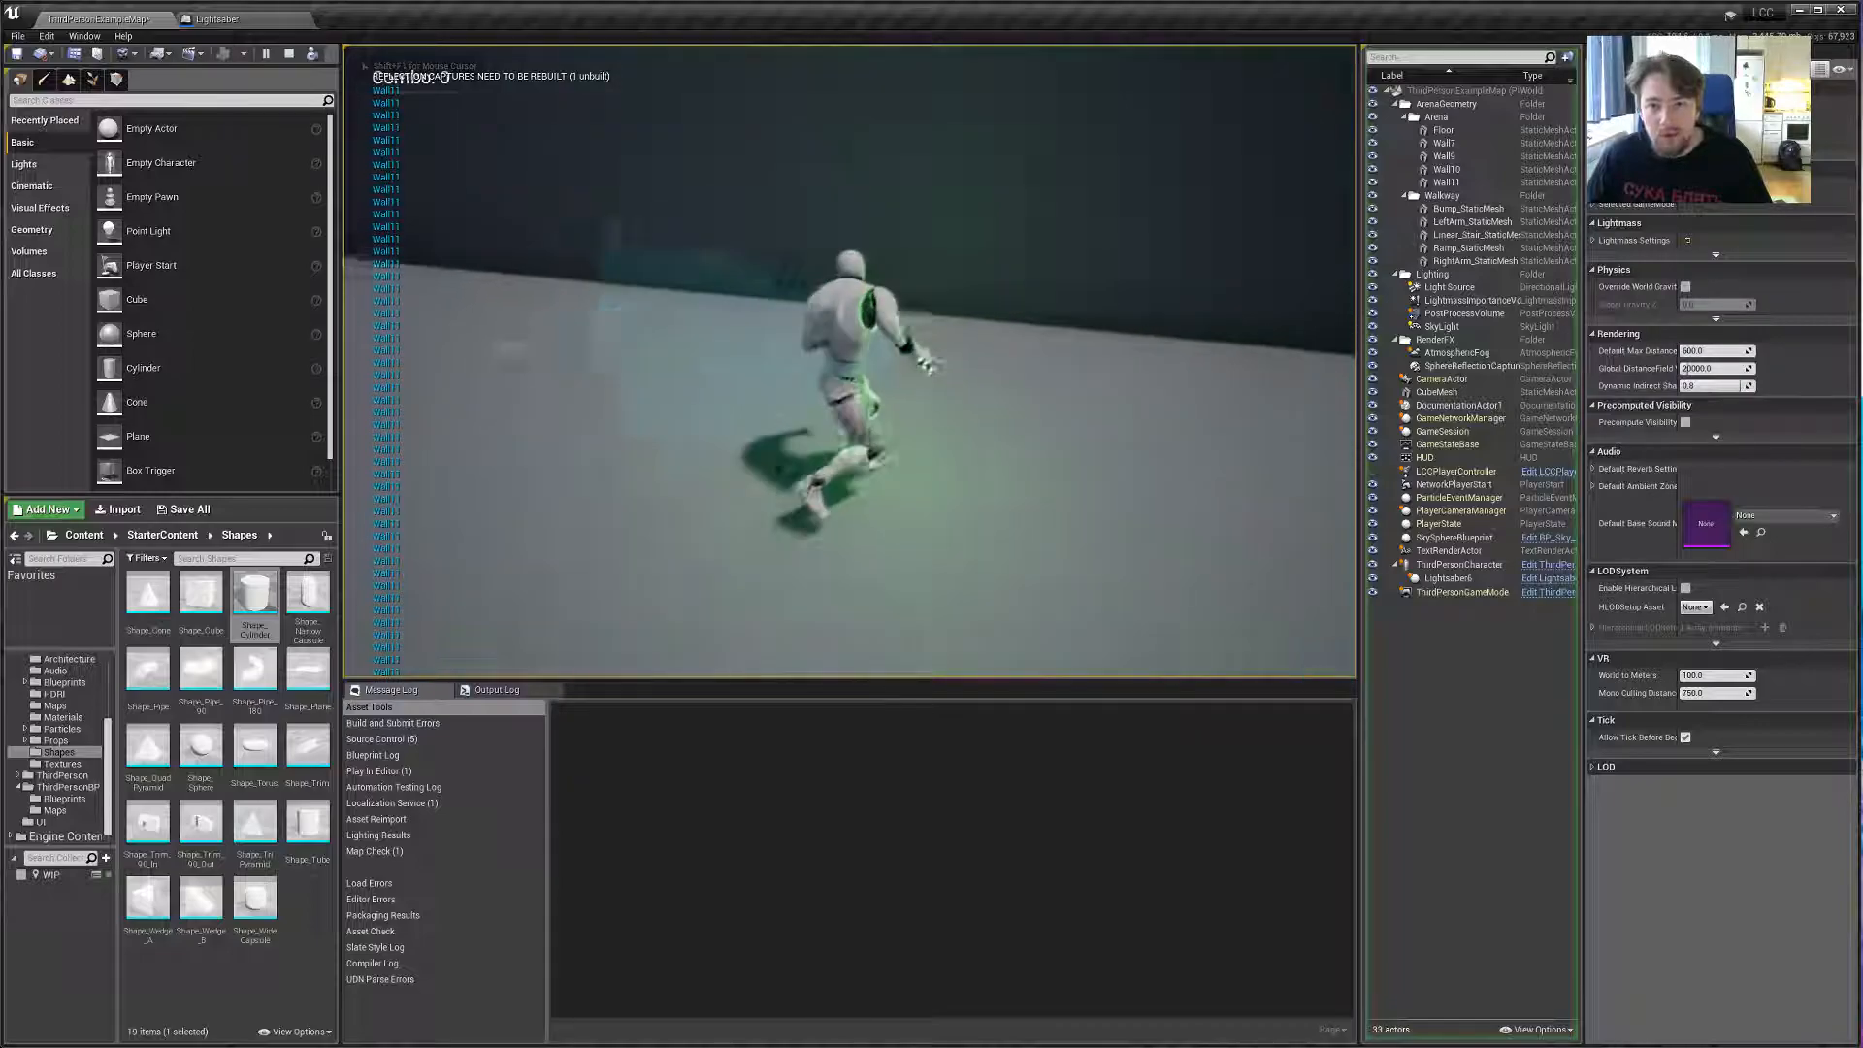
click(850, 361)
click(850, 361)
click(850, 361)
key(Escape)
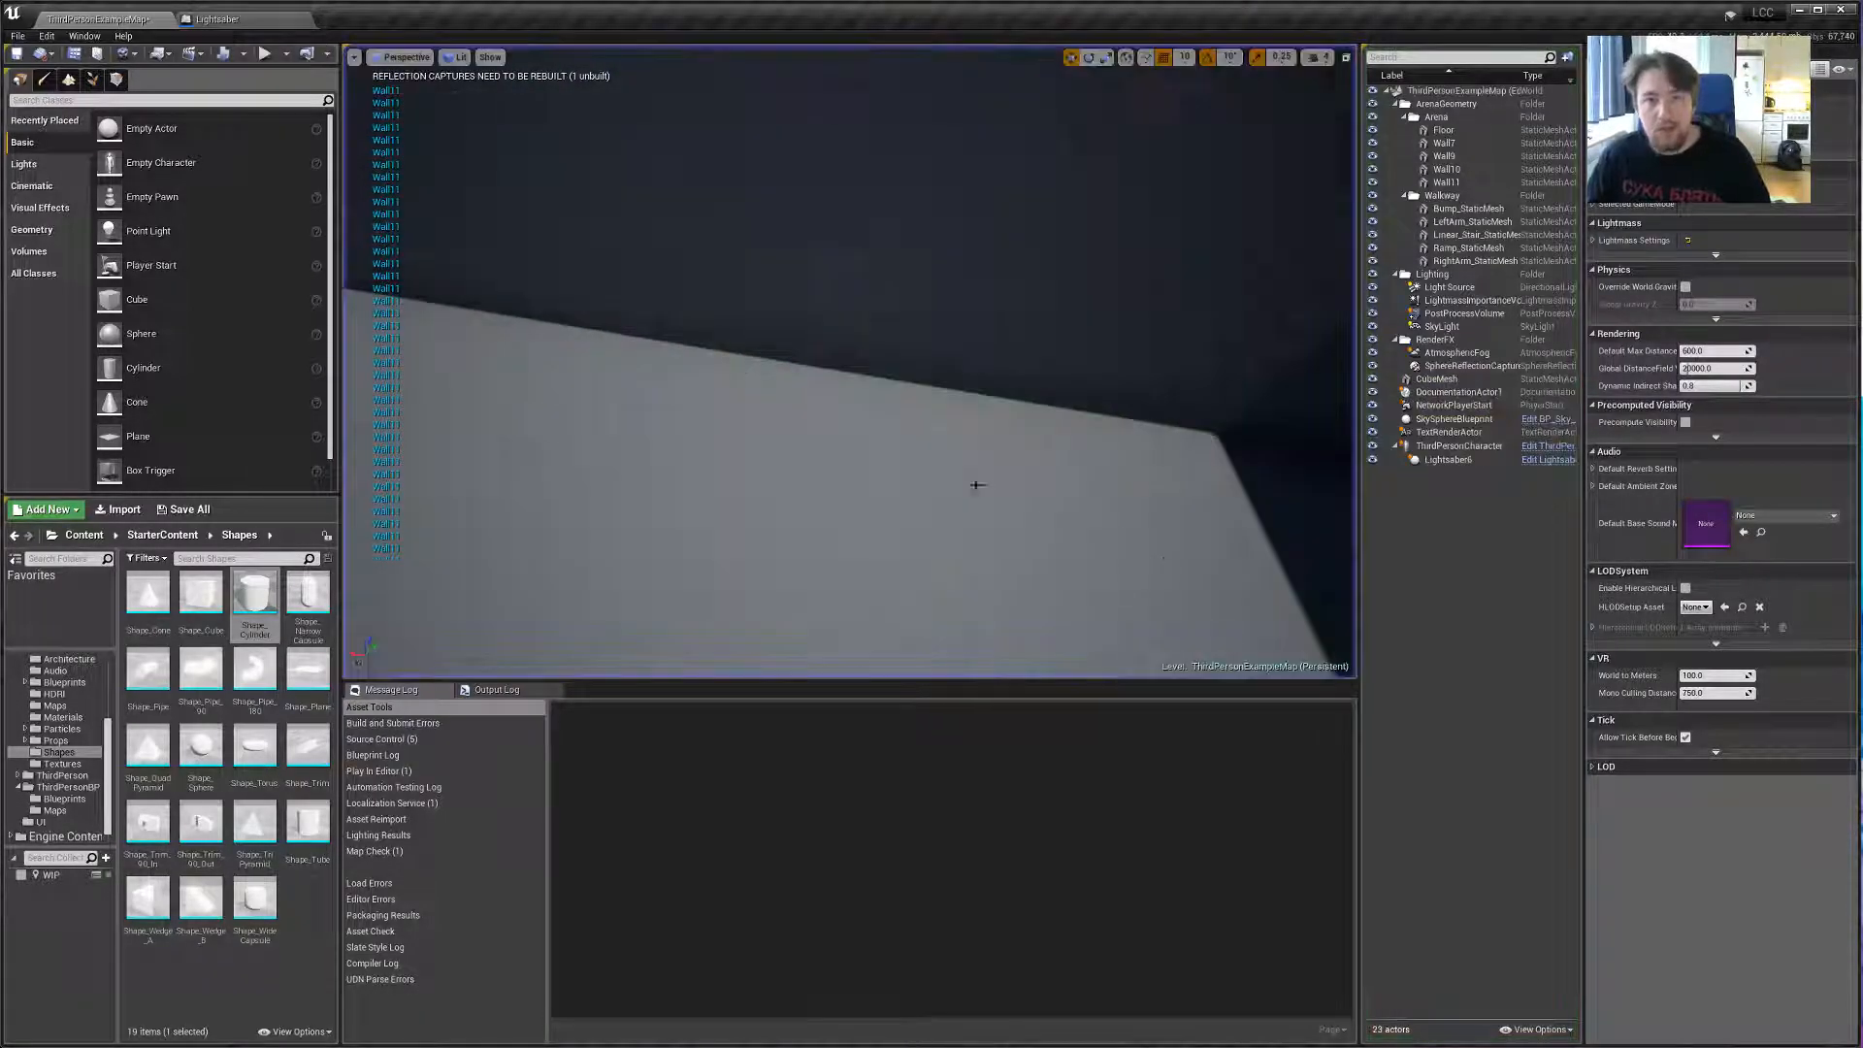
Return to the Lightsaber event graph and space the Branch, Break Hit Result, Get Display Name and Print String nodes farther from the line trace.
click(225, 20)
ctrl+click(1171, 388)
drag(1152, 389, 1267, 389)
right_drag(927, 259, 1065, 274)
drag(1064, 274, 1640, 648)
drag(1139, 360, 1348, 360)
click(1097, 516)
right_drag(1098, 521, 1561, 575)
drag(661, 288, 1475, 656)
click(1475, 650)
right_drag(1430, 697, 1384, 541)
Search the available blueprint nodes for trace and examine the box, capsule, line, sphere and multi trace variants.
right_click(1093, 621)
text(trace)
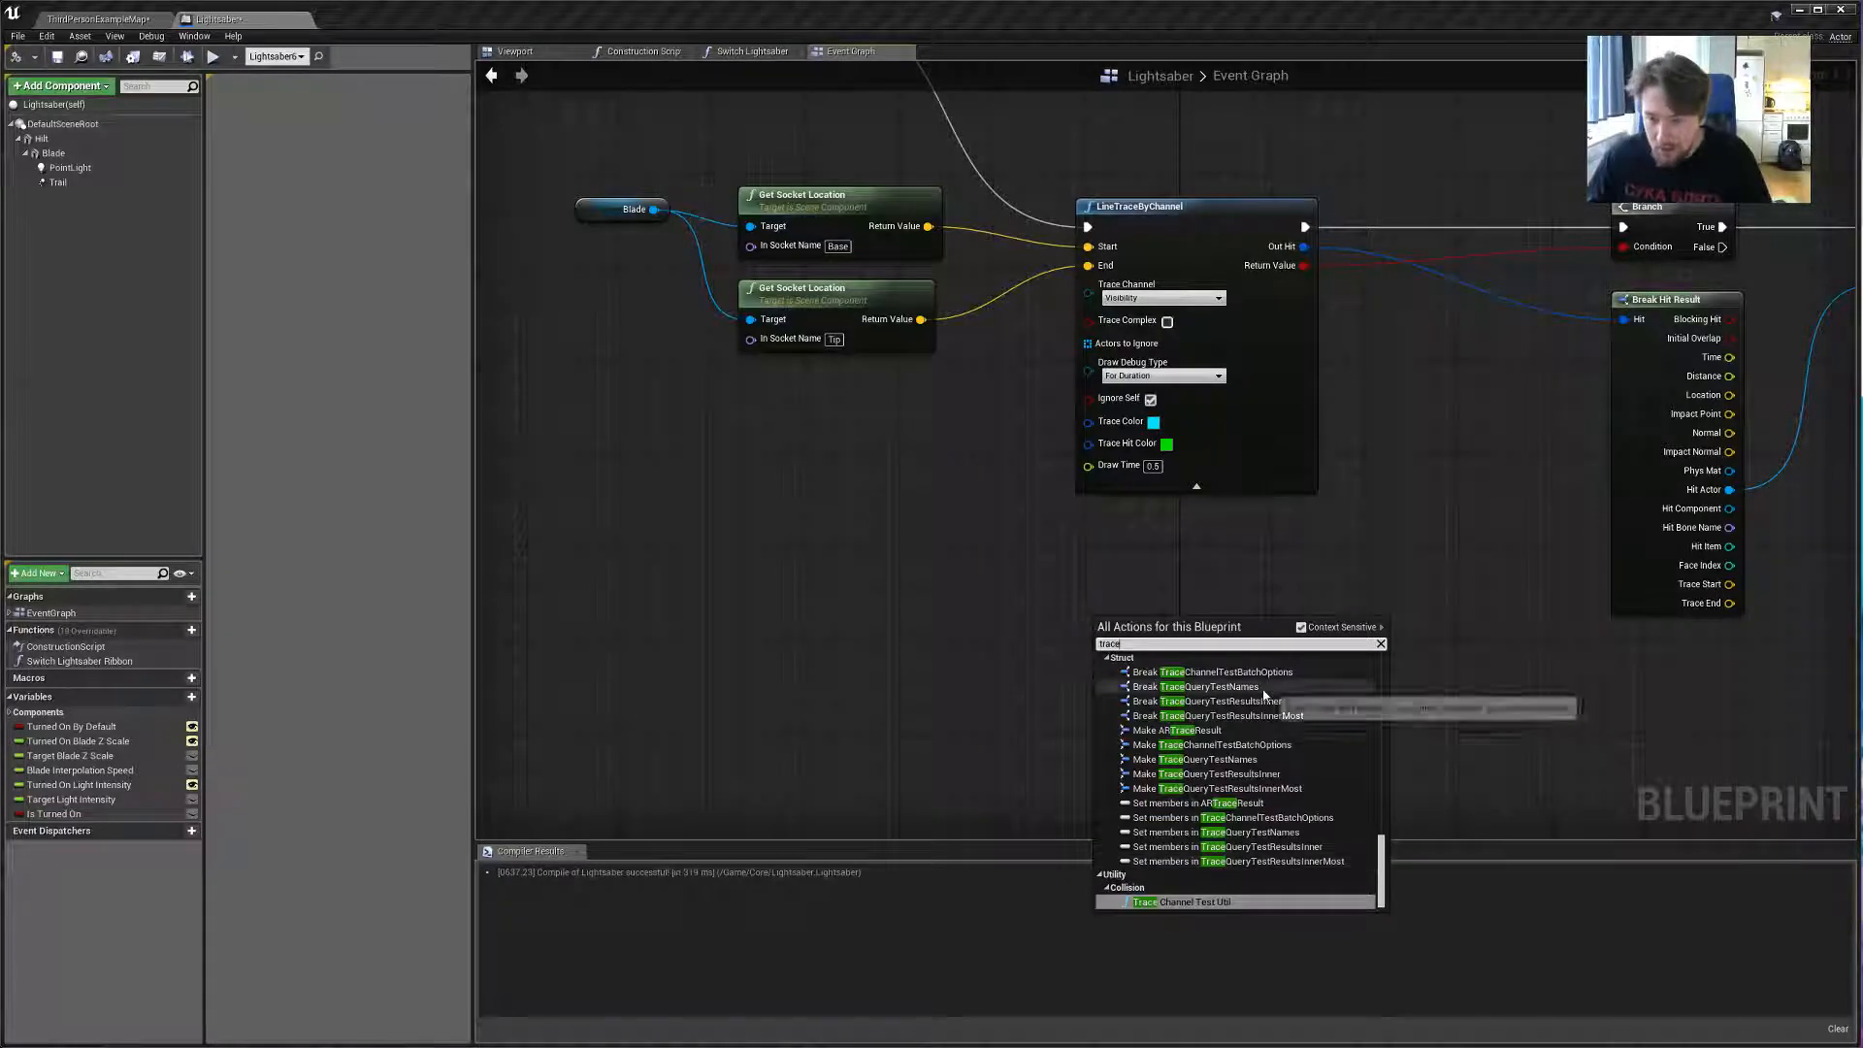
scroll(1257, 723, down, 5)
scroll(1256, 723, up, 8)
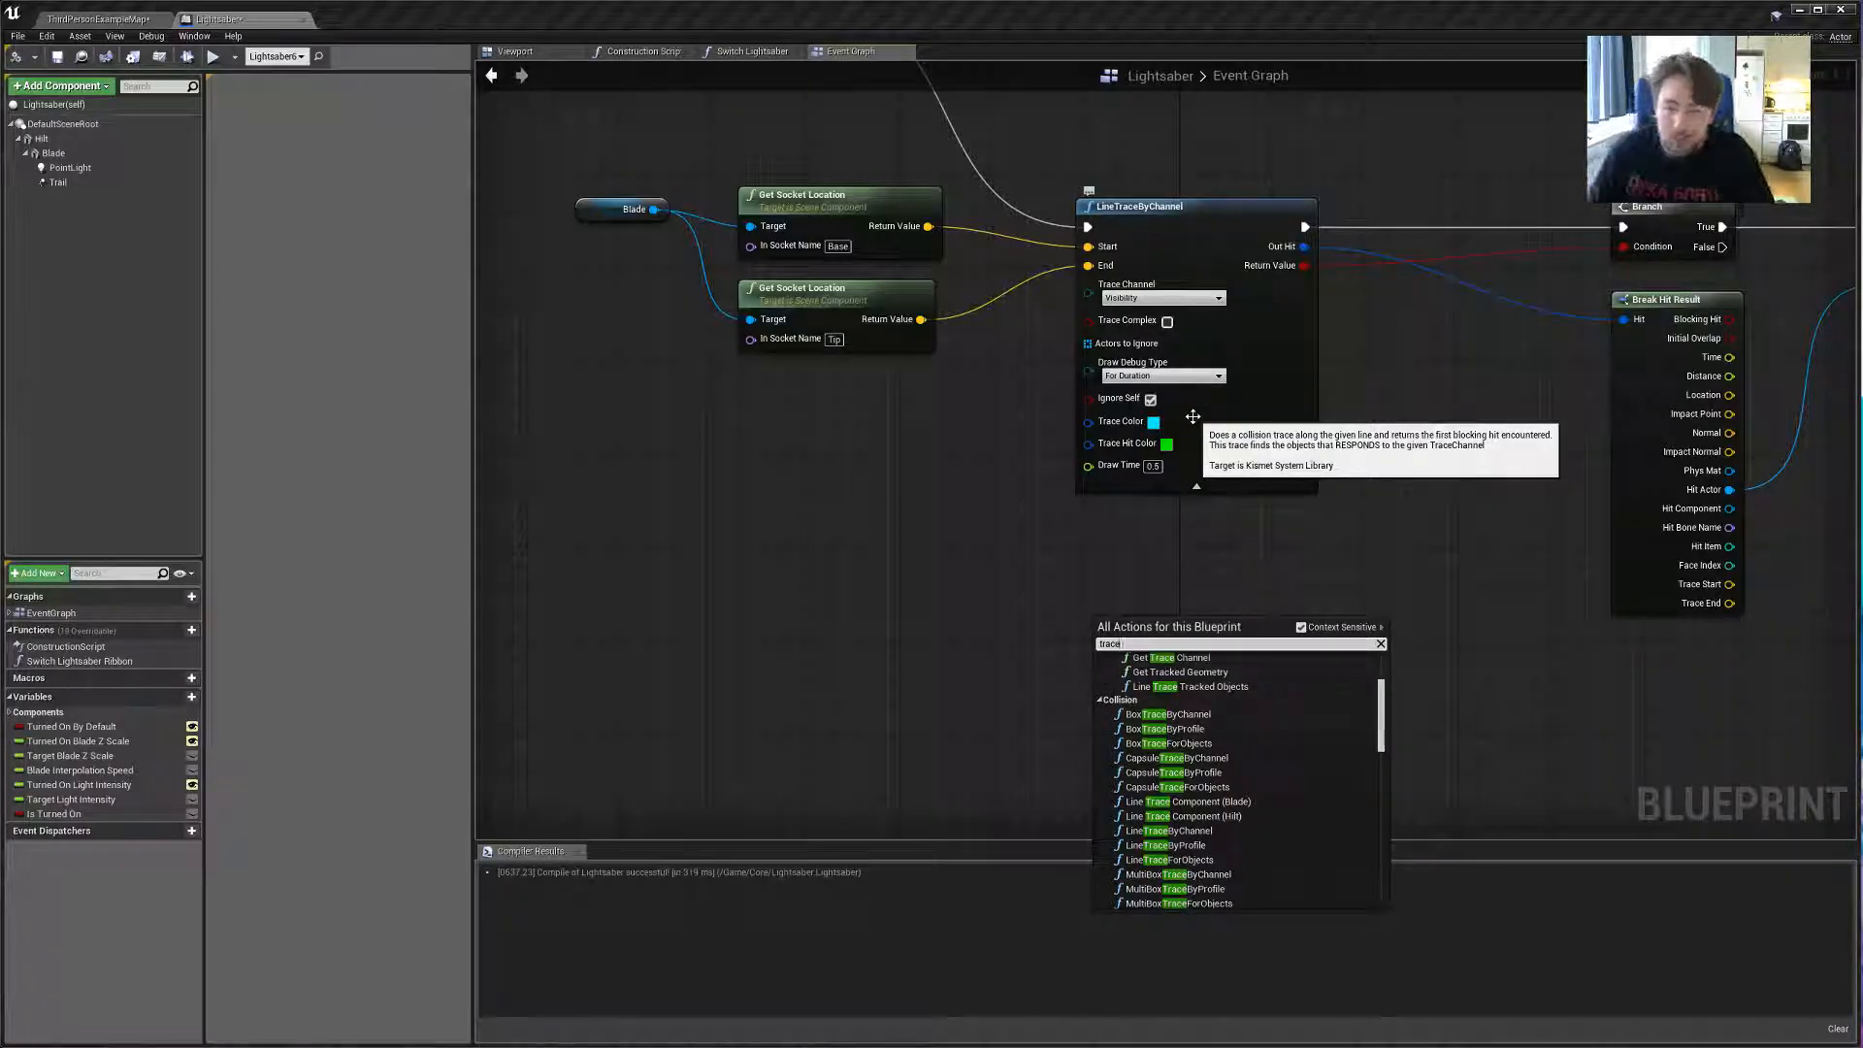
scroll(1227, 809, down, 3)
scroll(1227, 807, down, 3)
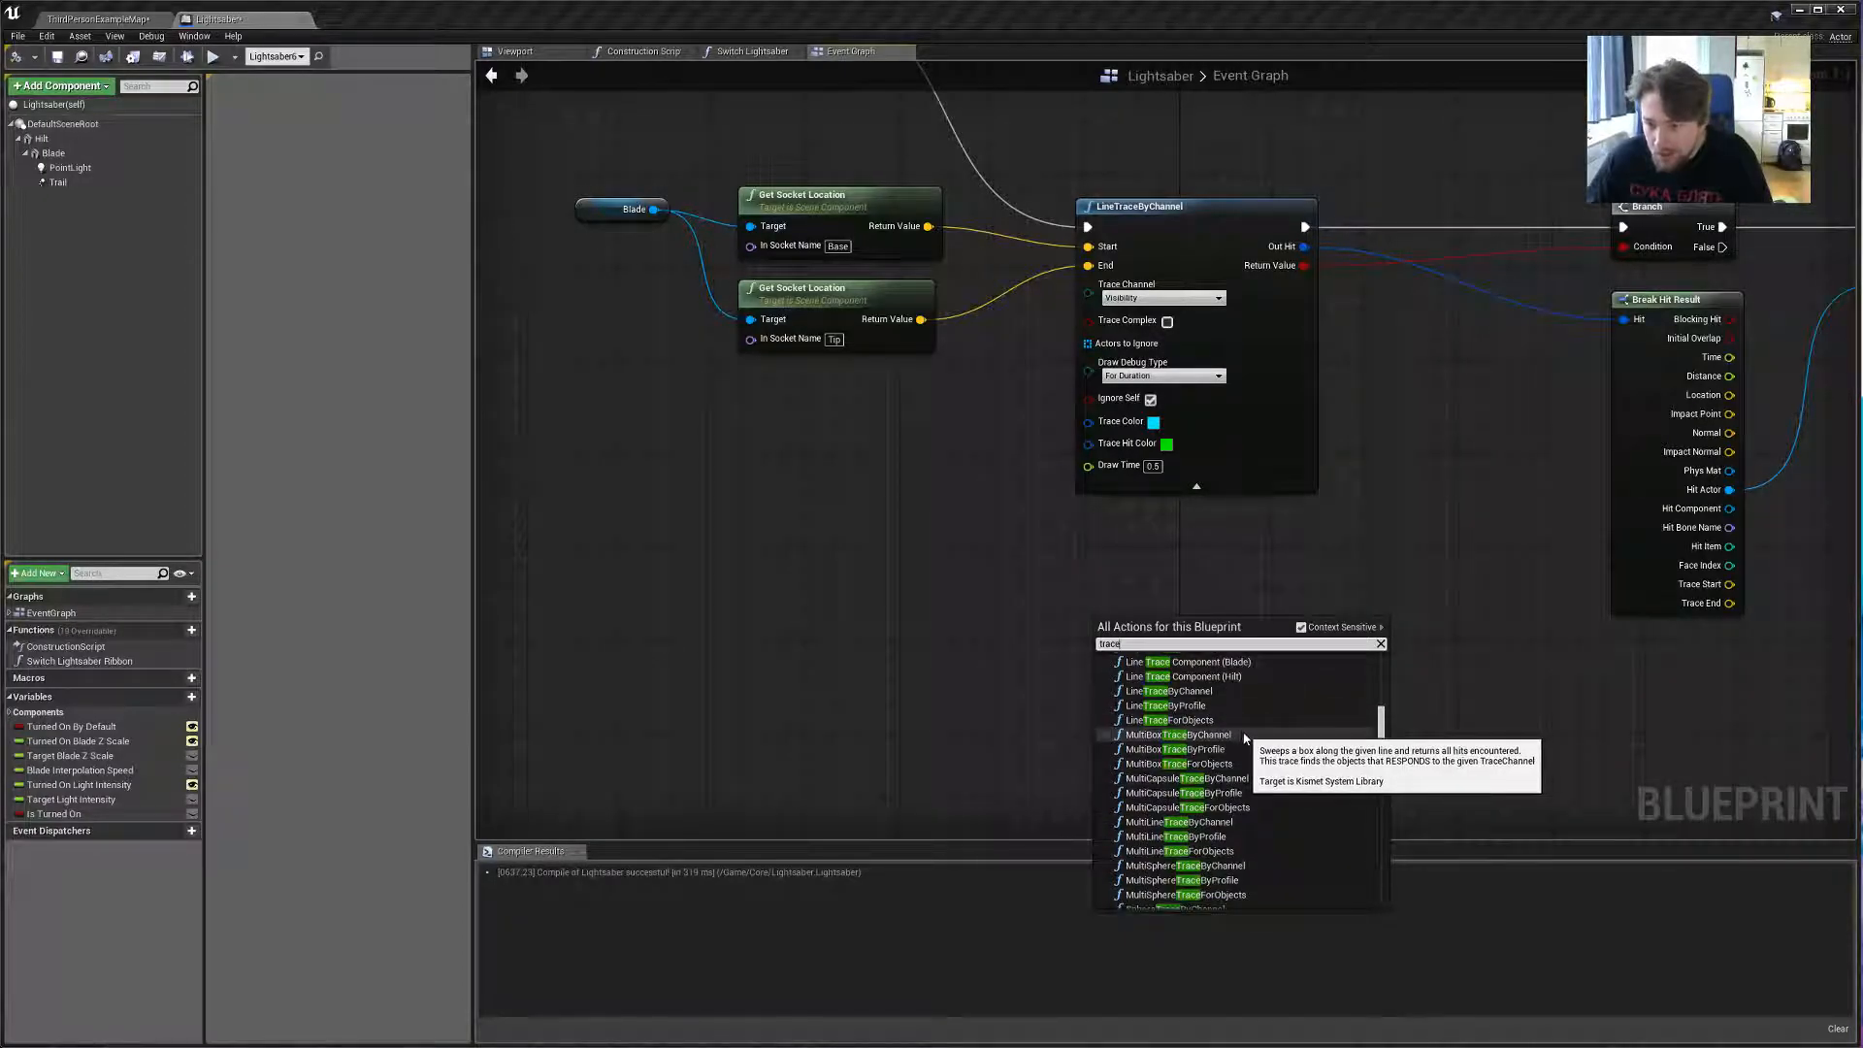
scroll(1243, 777, down, 3)
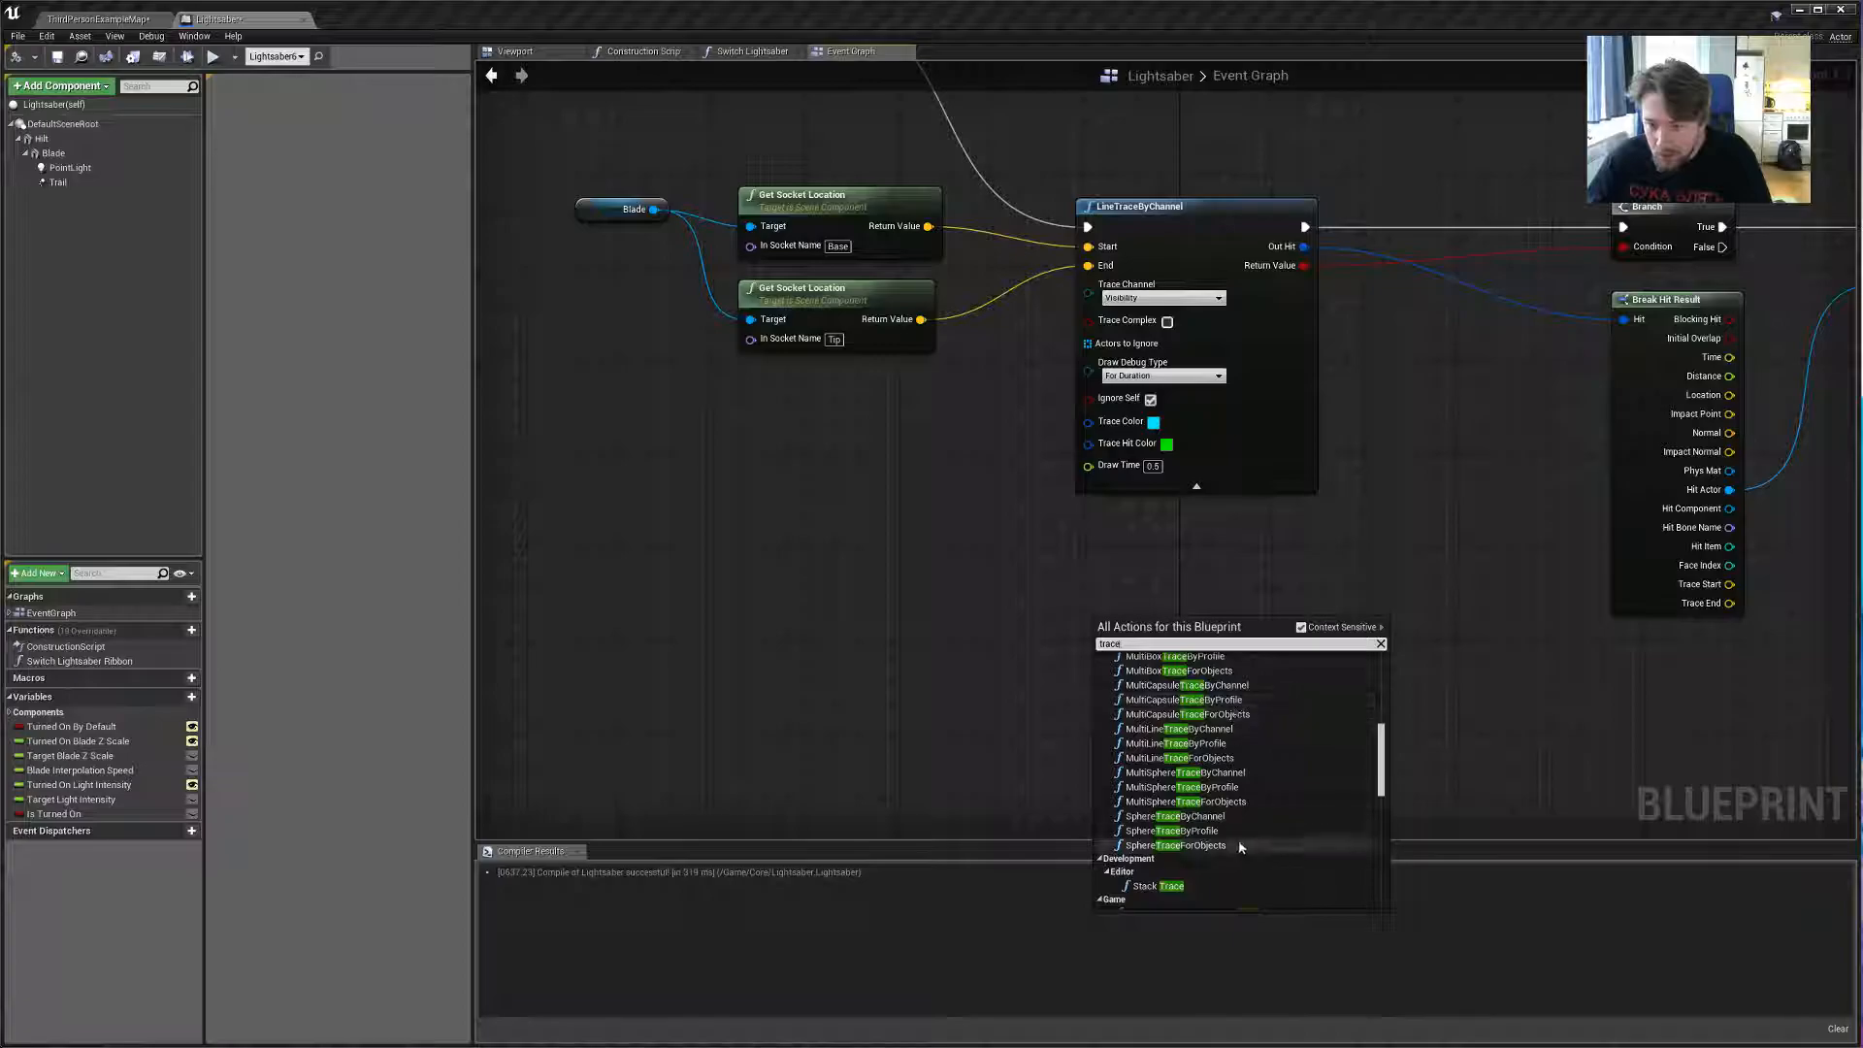
scroll(1243, 777, up, 9)
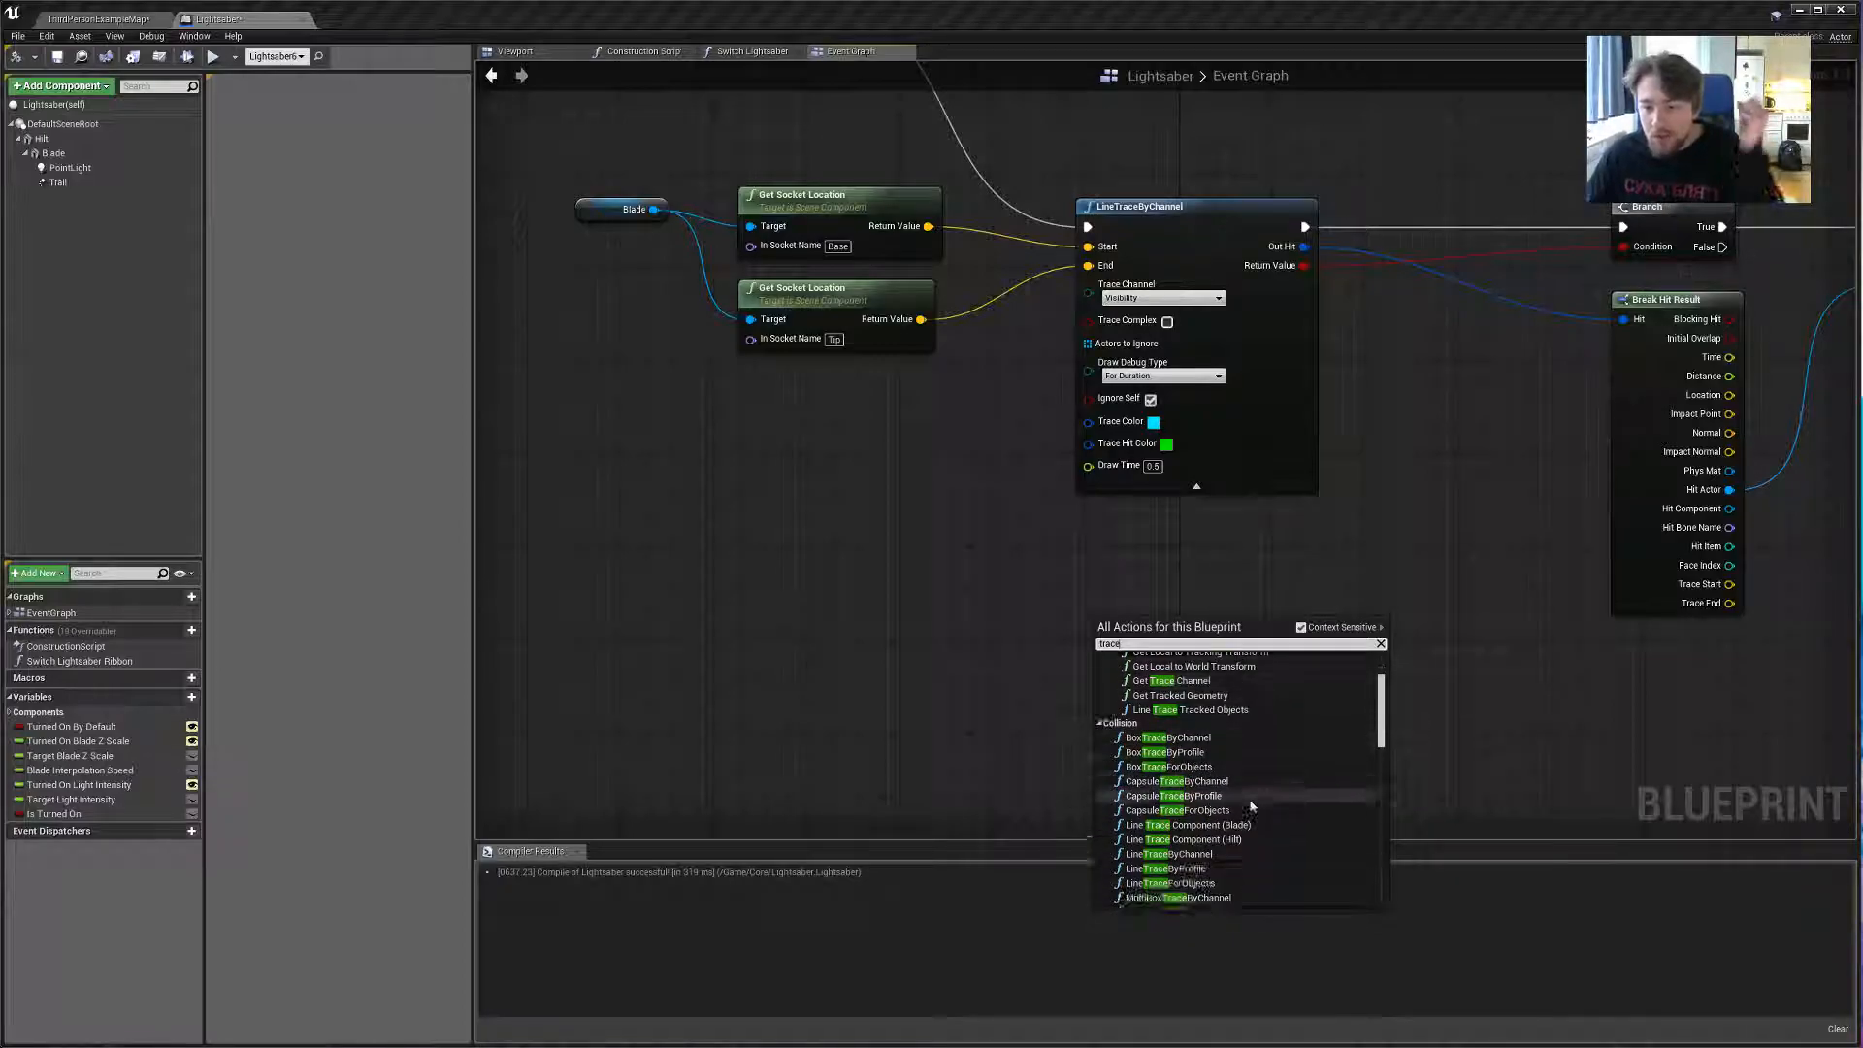
scroll(1224, 818, down, 6)
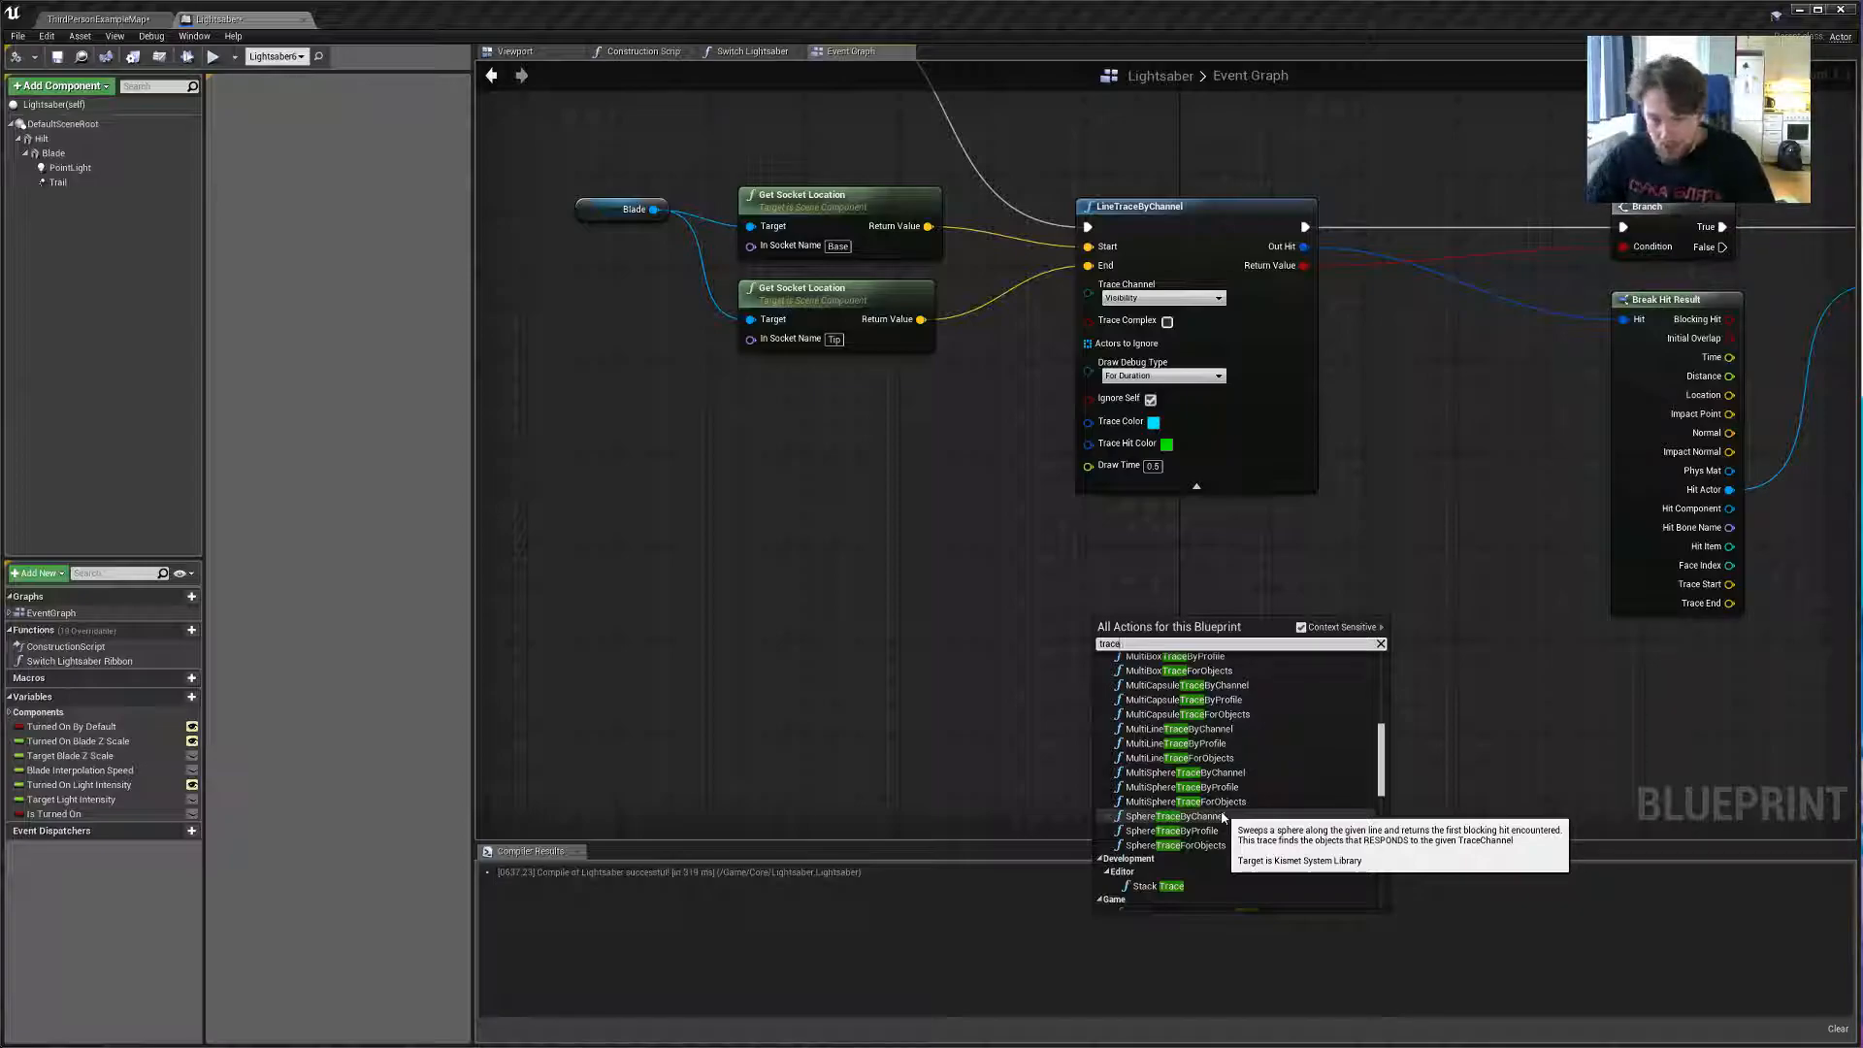
scroll(1262, 747, up, 3)
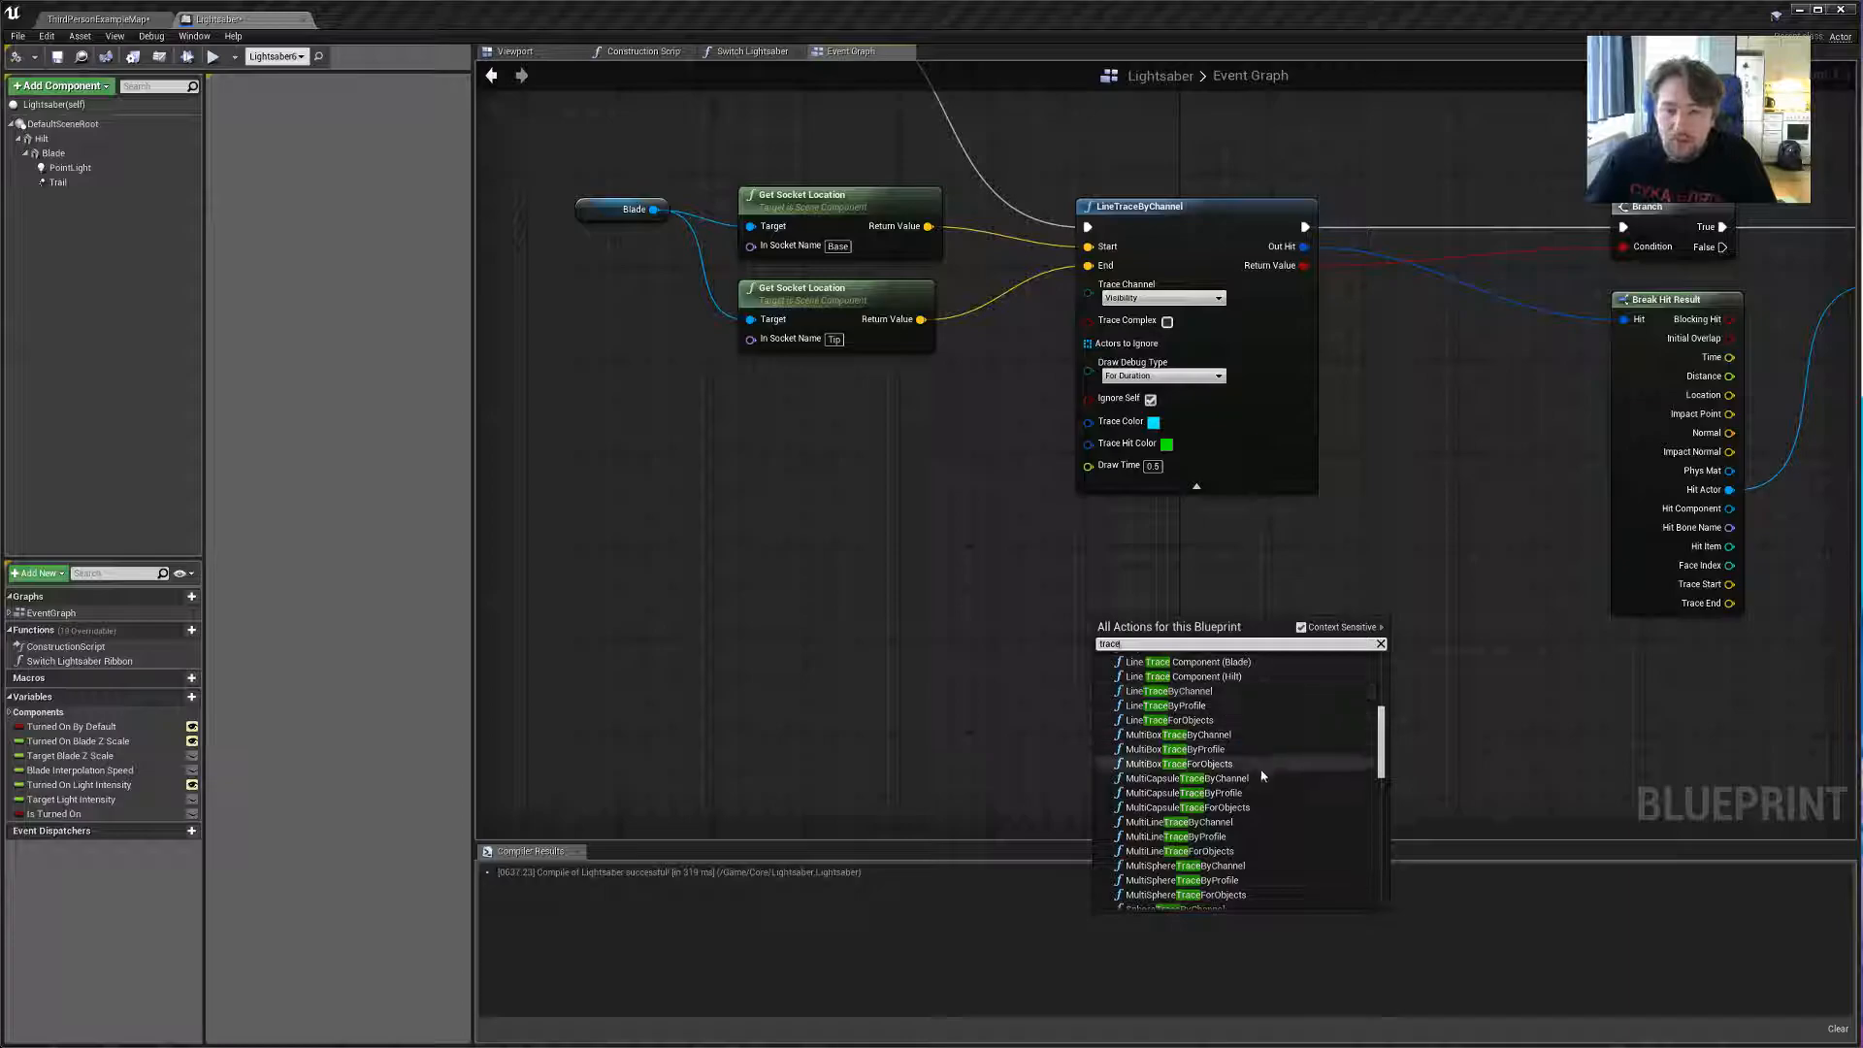
scroll(1286, 815, down, 1)
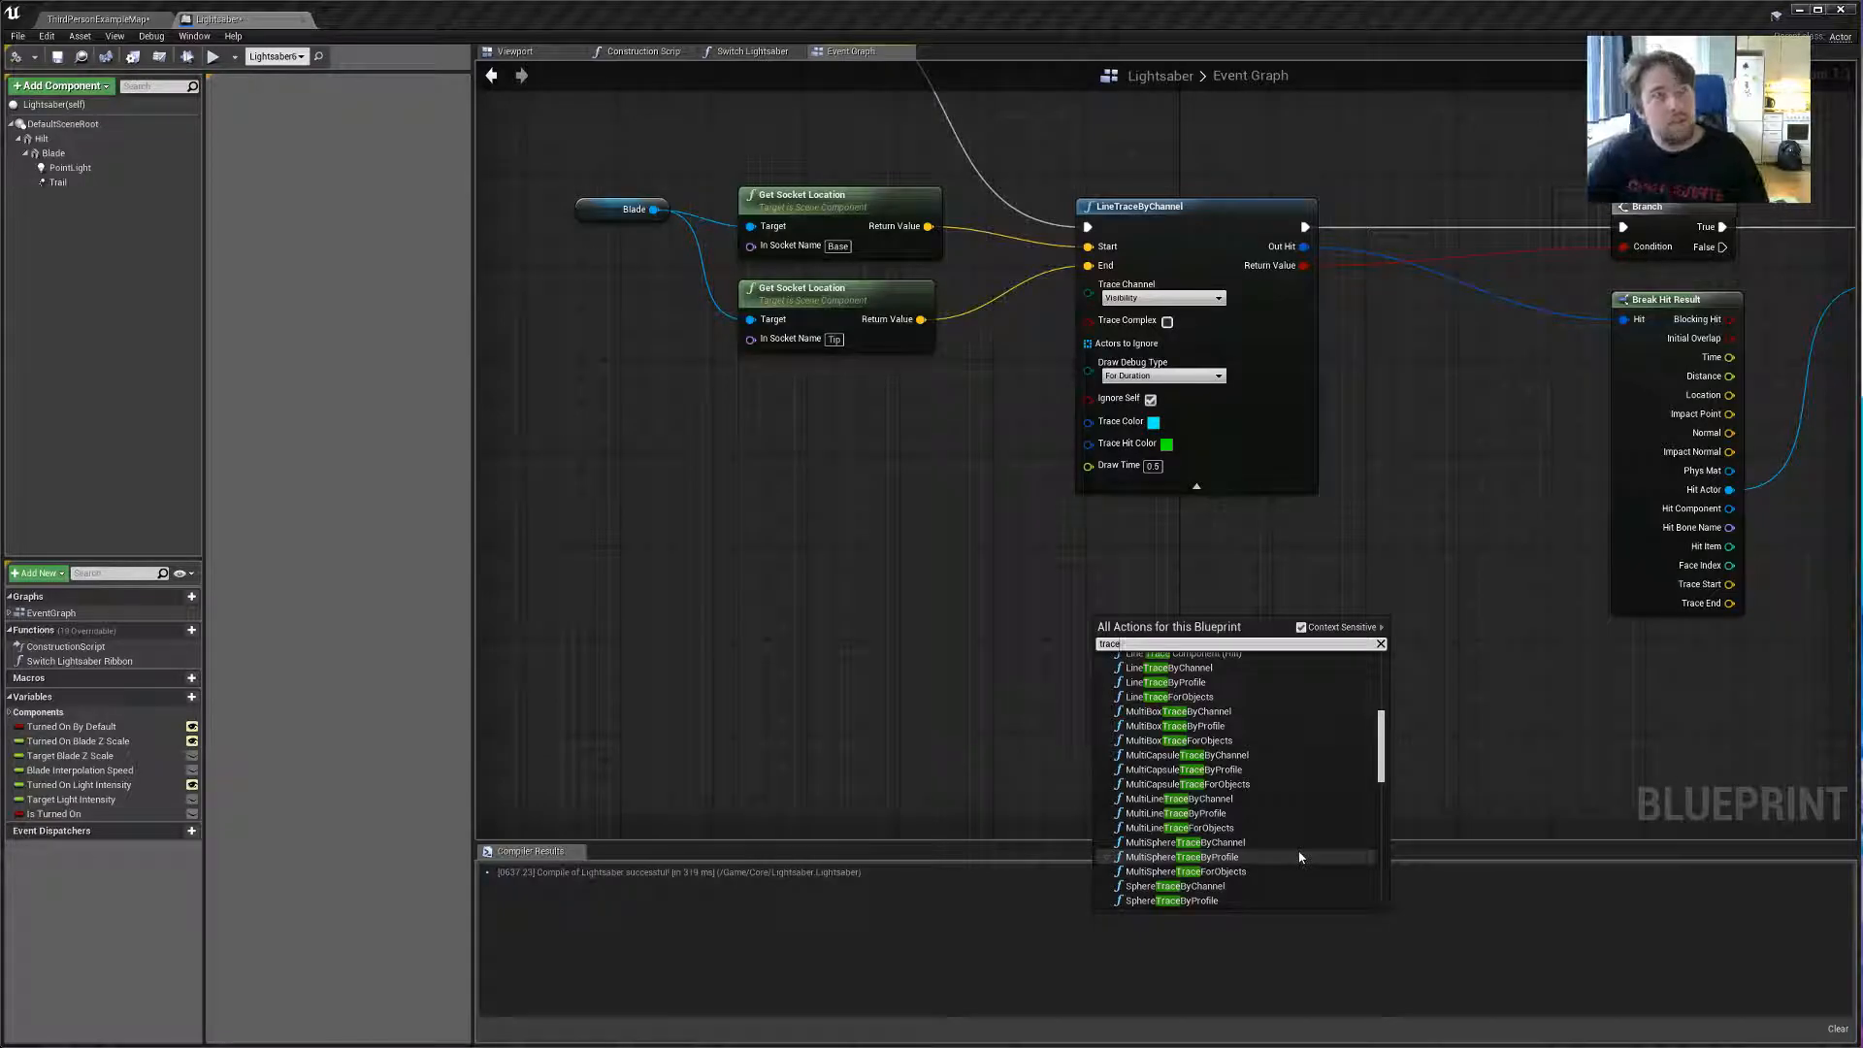
scroll(1271, 835, up, 2)
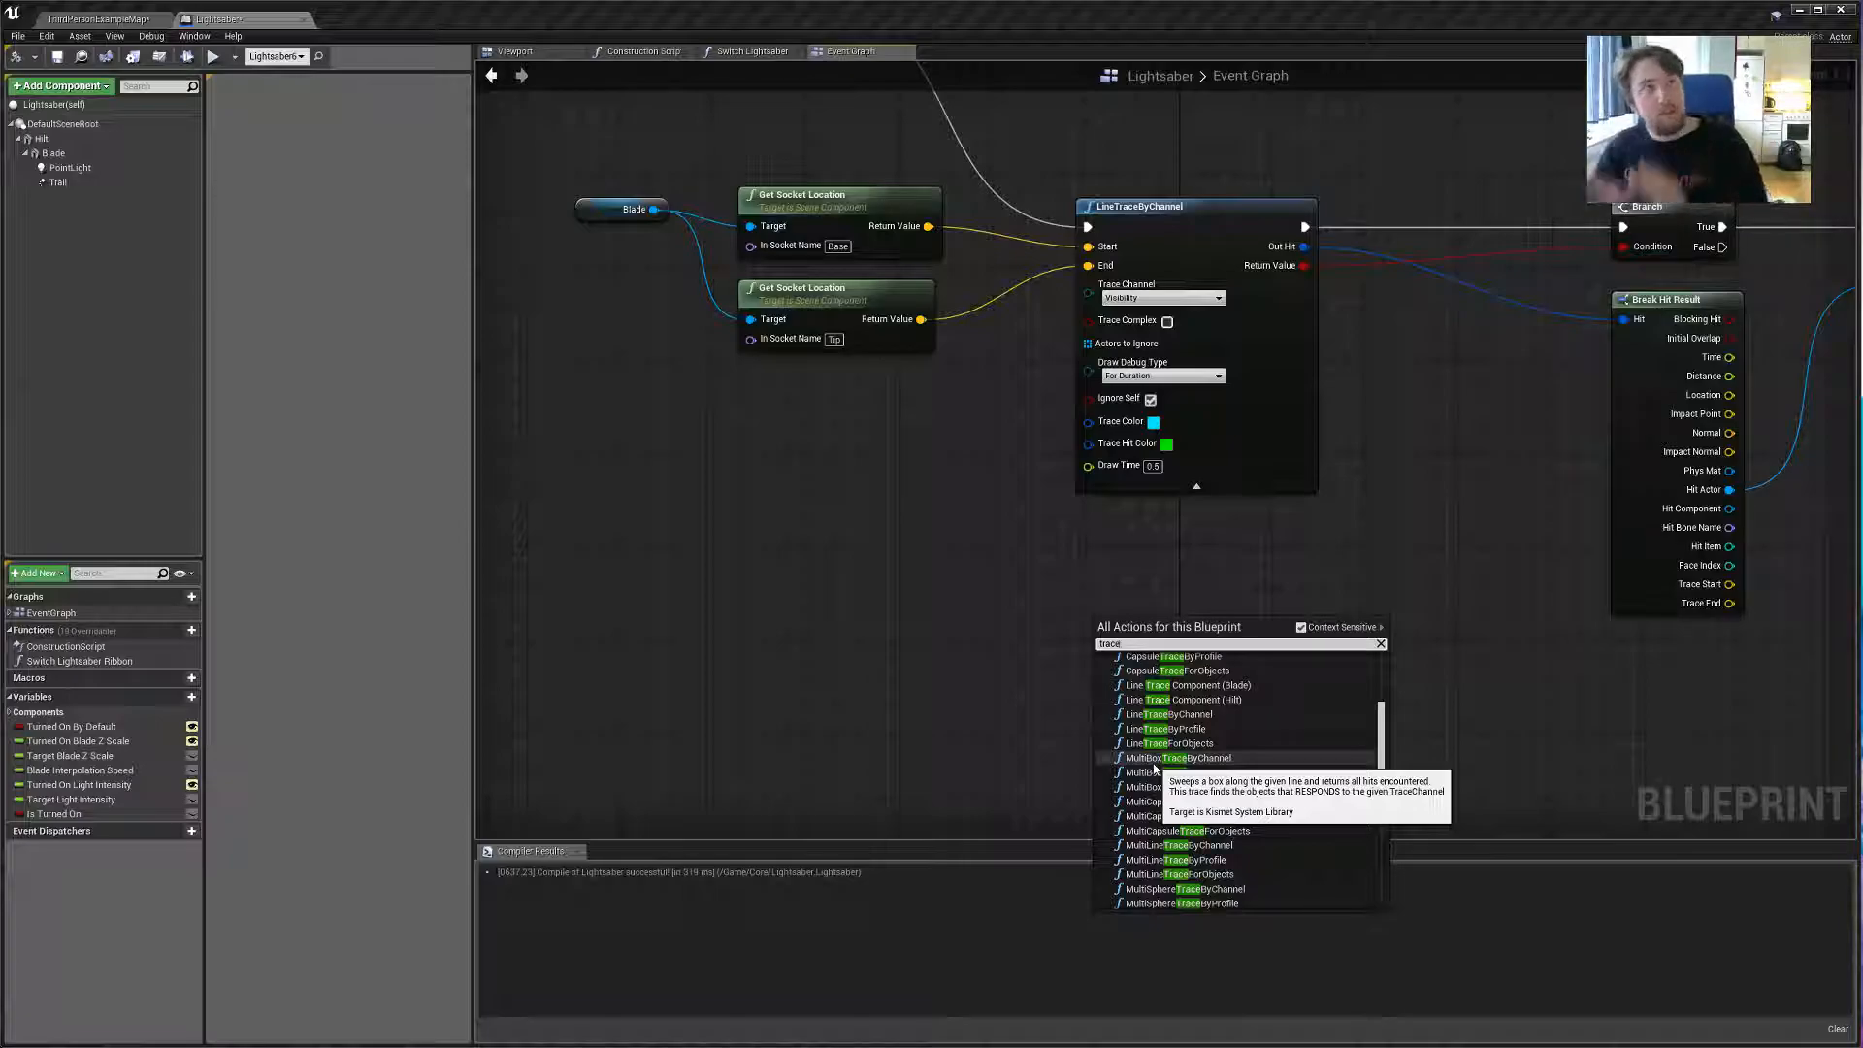
scroll(1247, 791, down, 2)
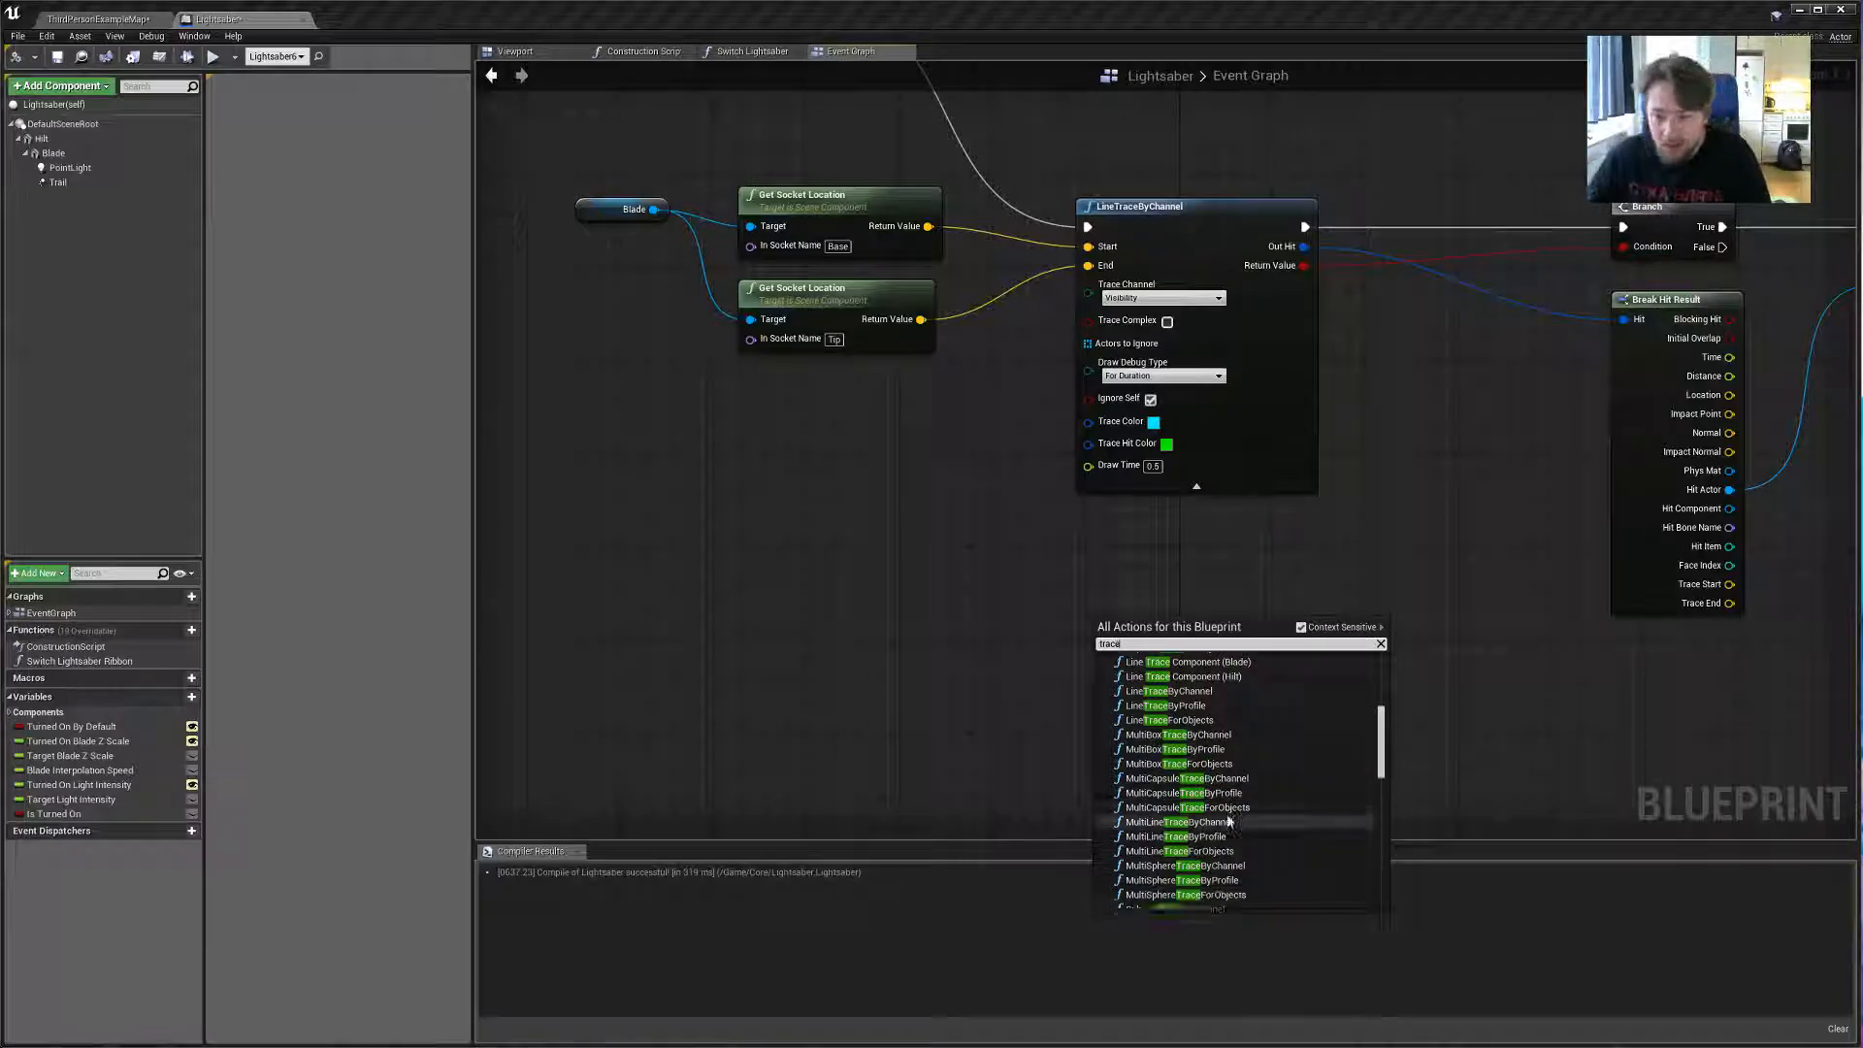
click(1252, 797)
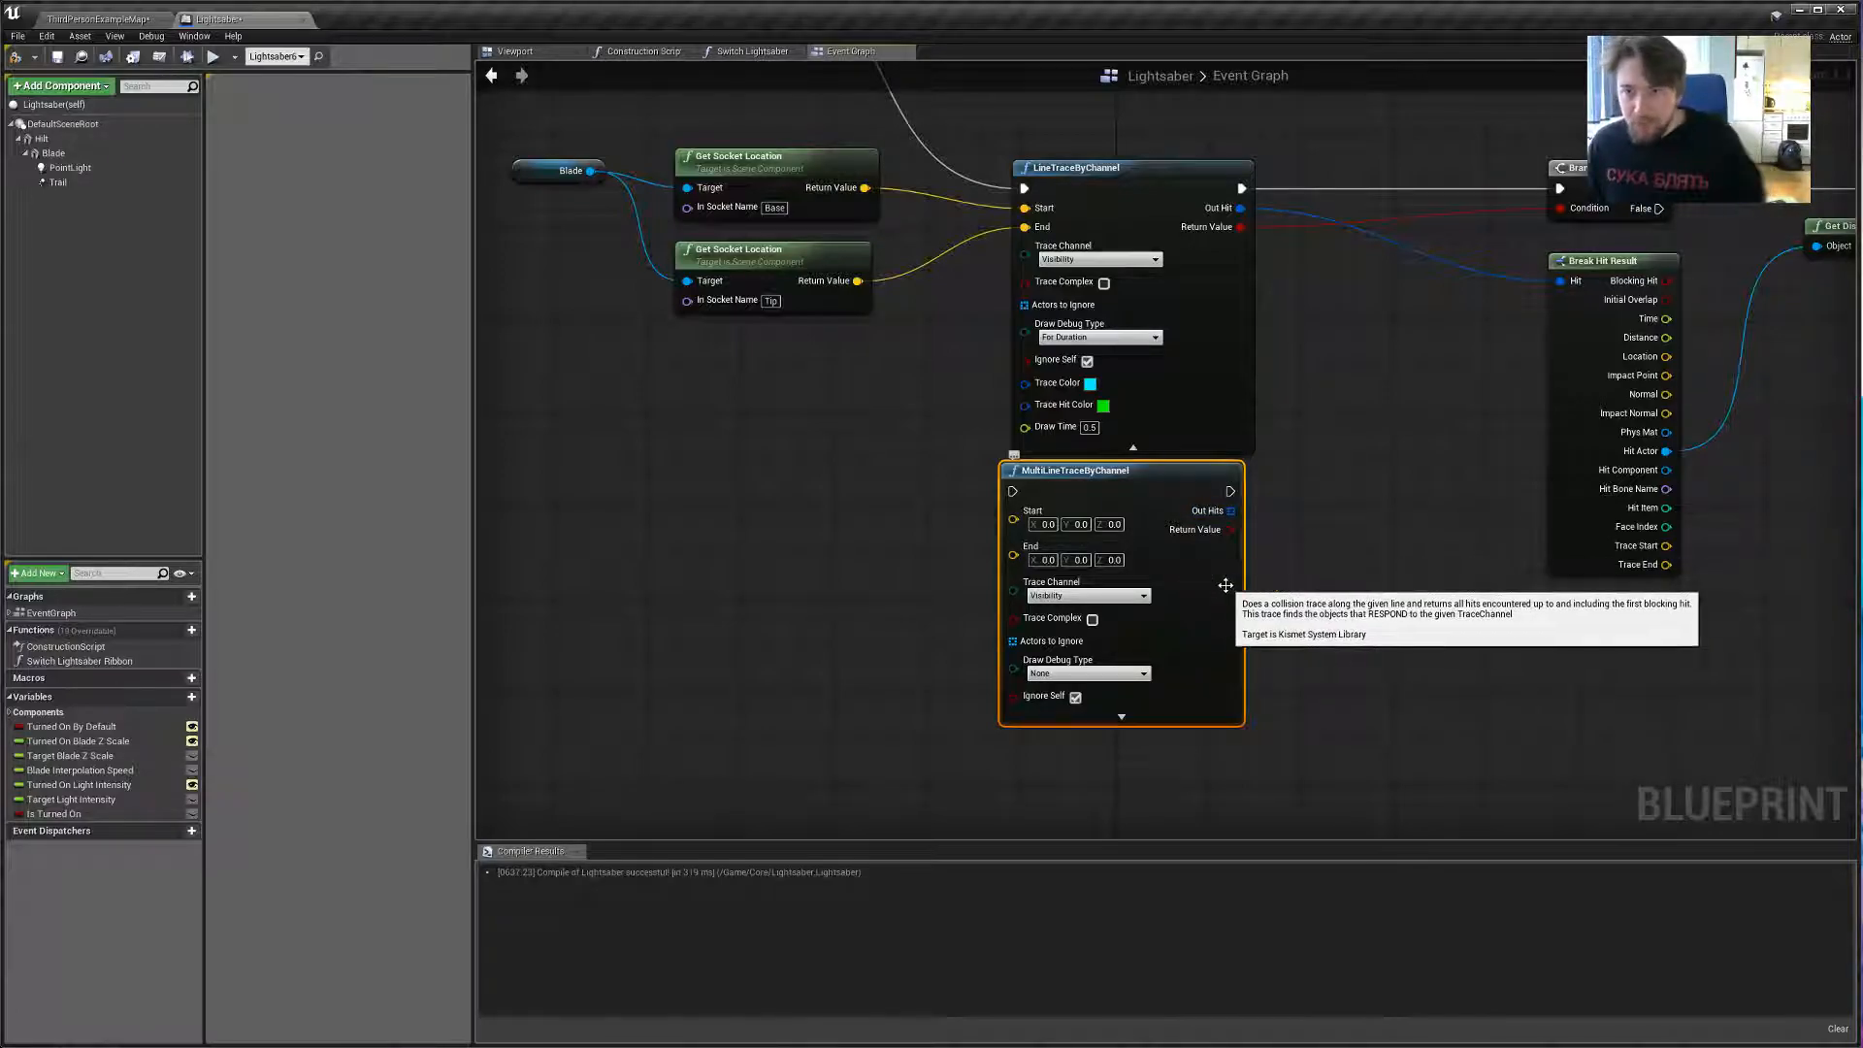
key(Delete)
right_click(1077, 531)
text(li)
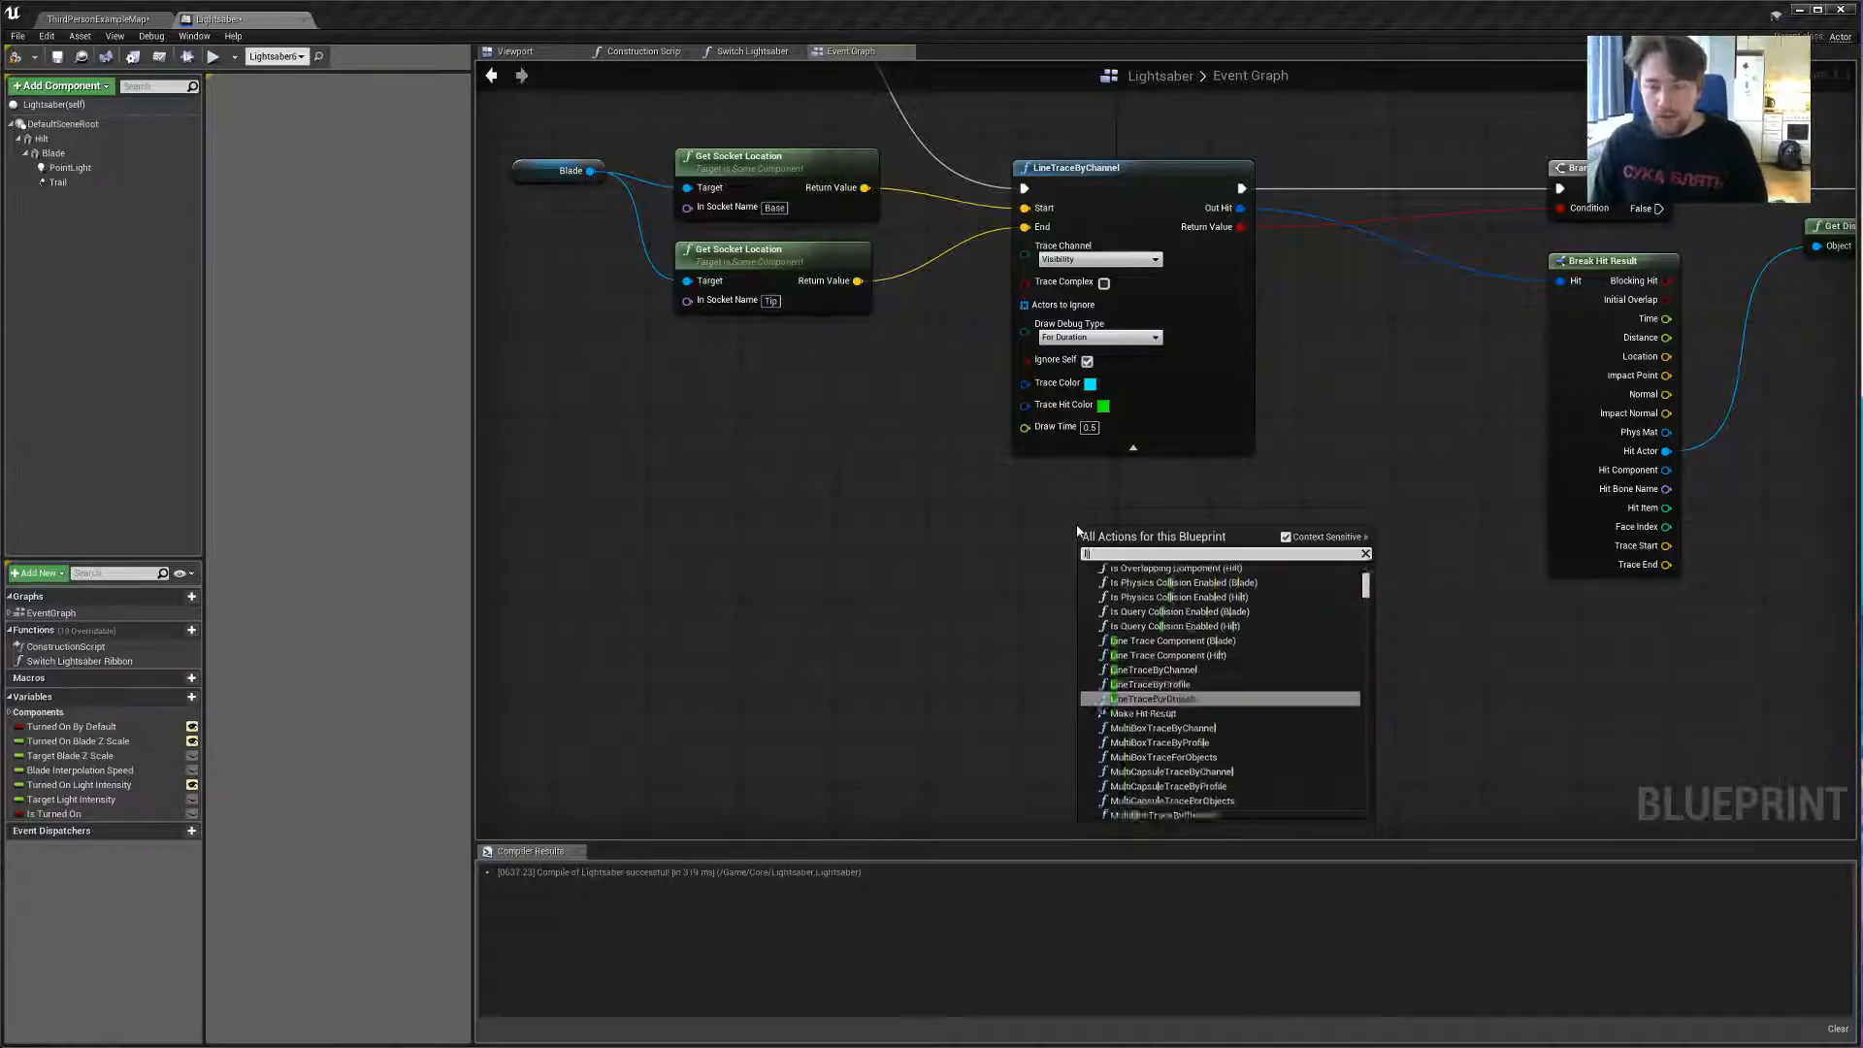
text(ne trace)
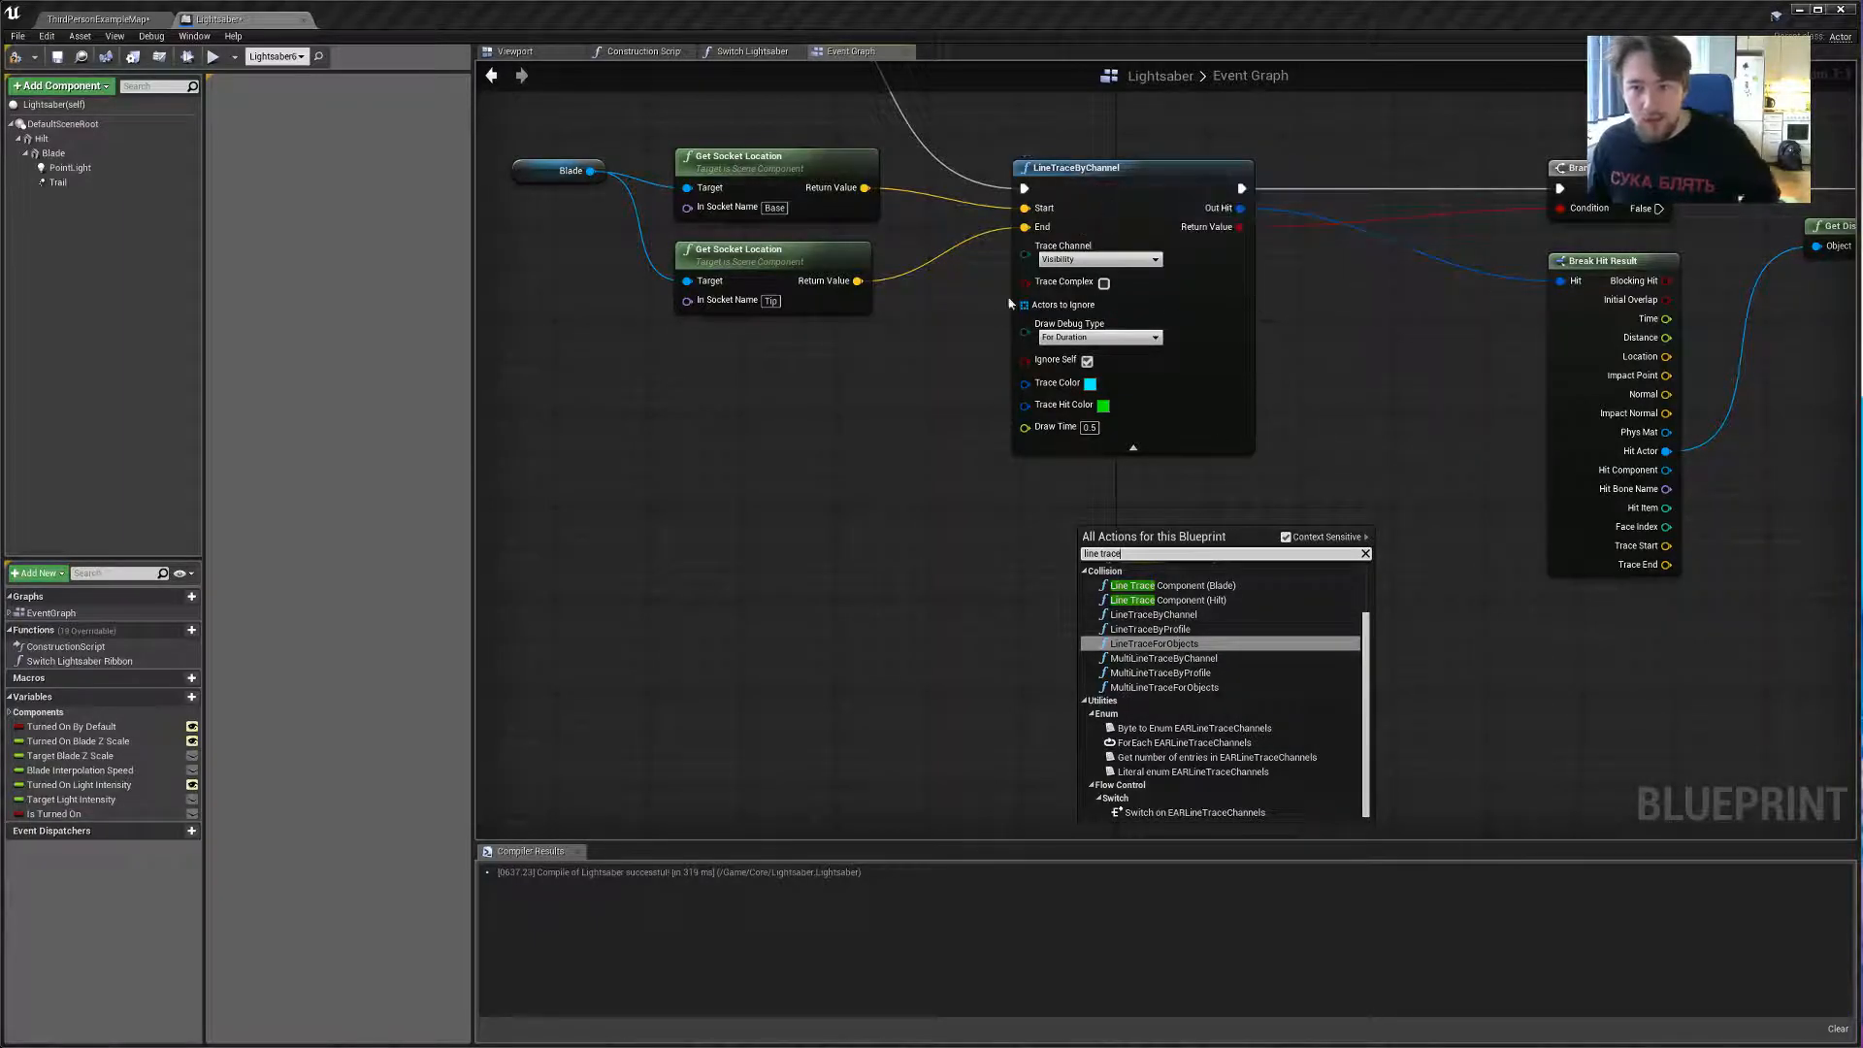
click(1010, 560)
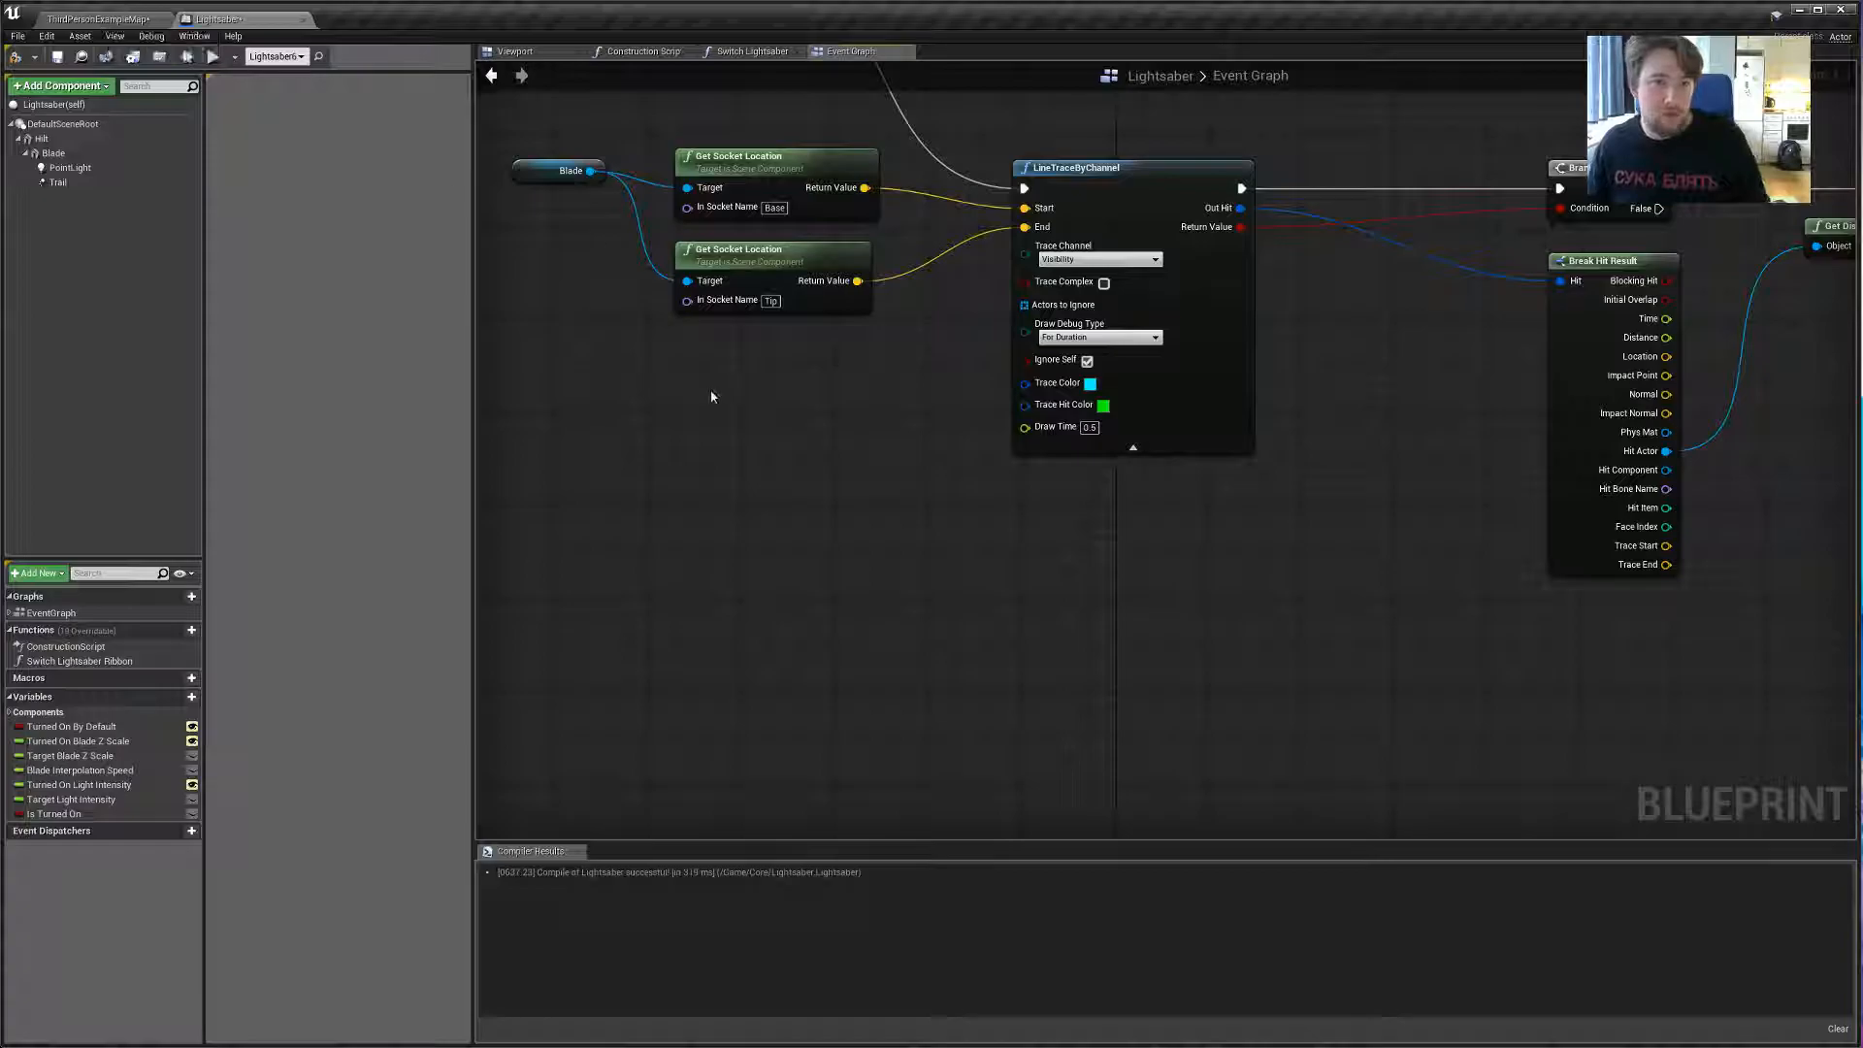
In ThirdPersonExampleMap, switch the selected wall's Collision Presets to Custom and examine its trace and object responses.
click(138, 20)
click(1000, 393)
right_drag(1007, 466, 854, 461)
key(e)
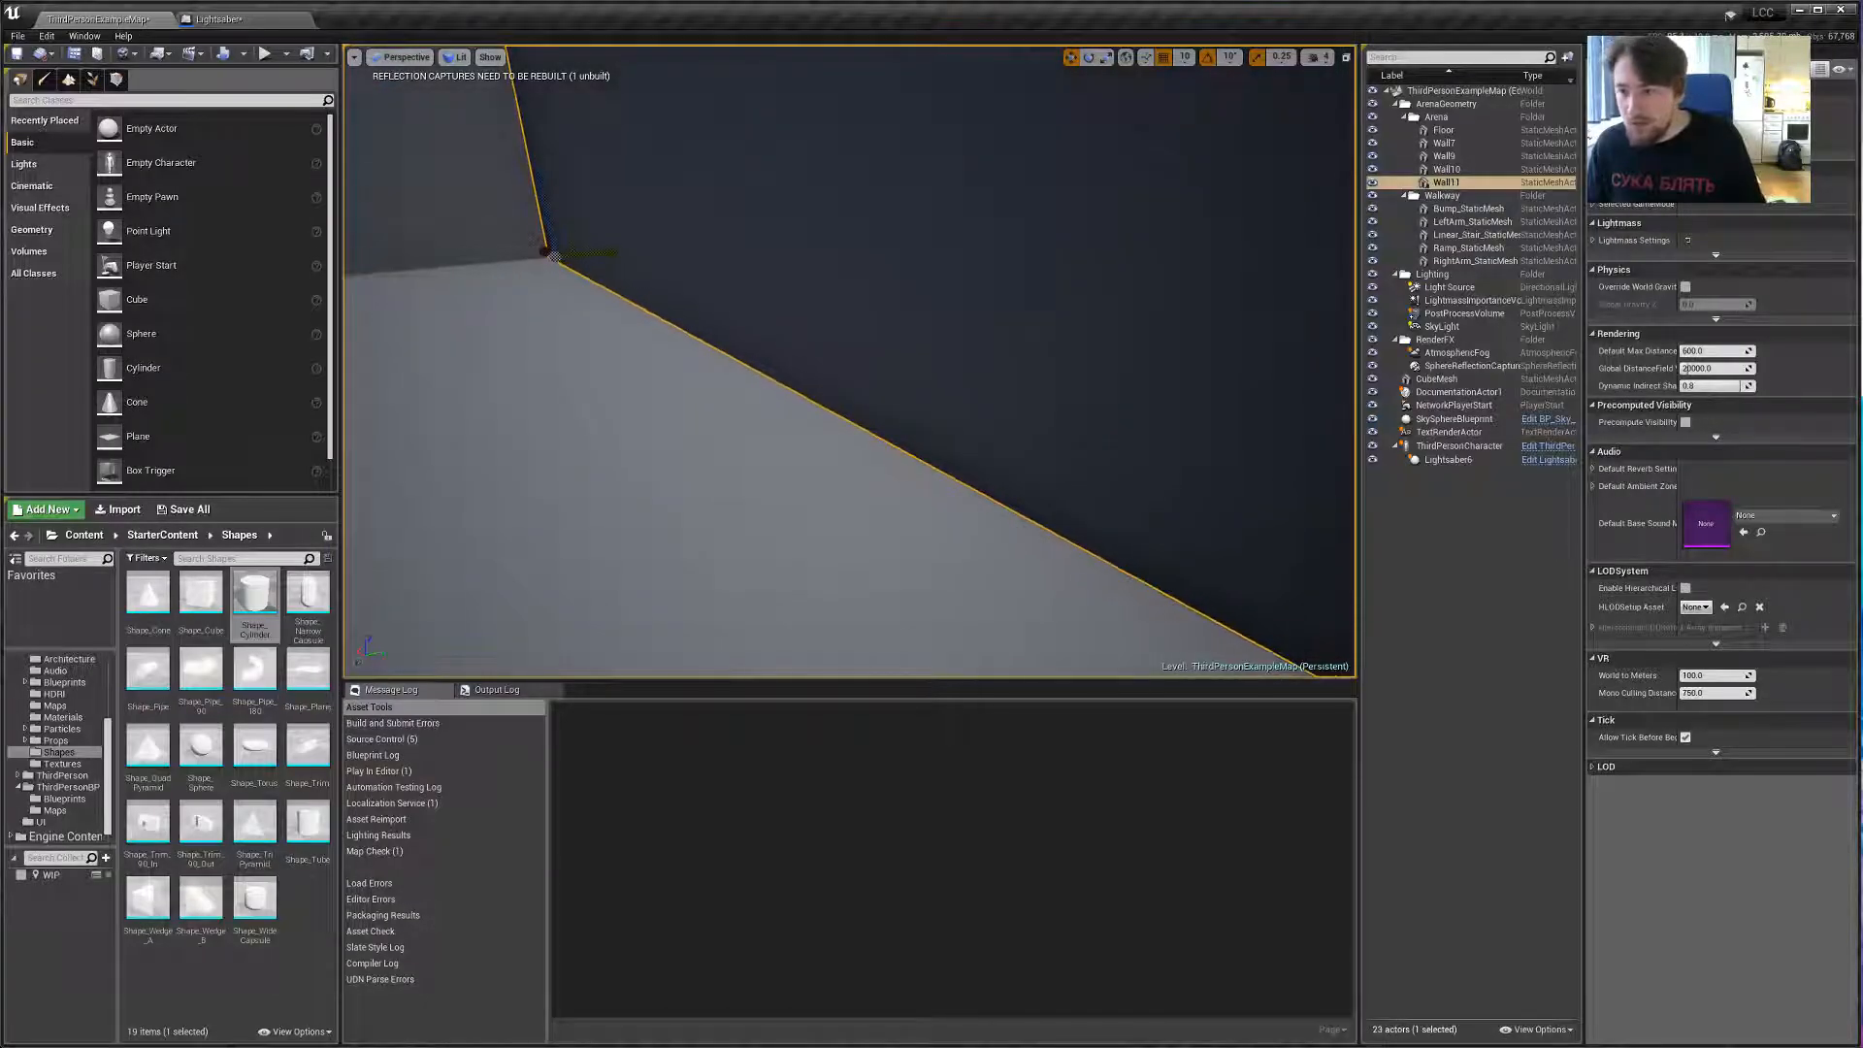
click(1630, 54)
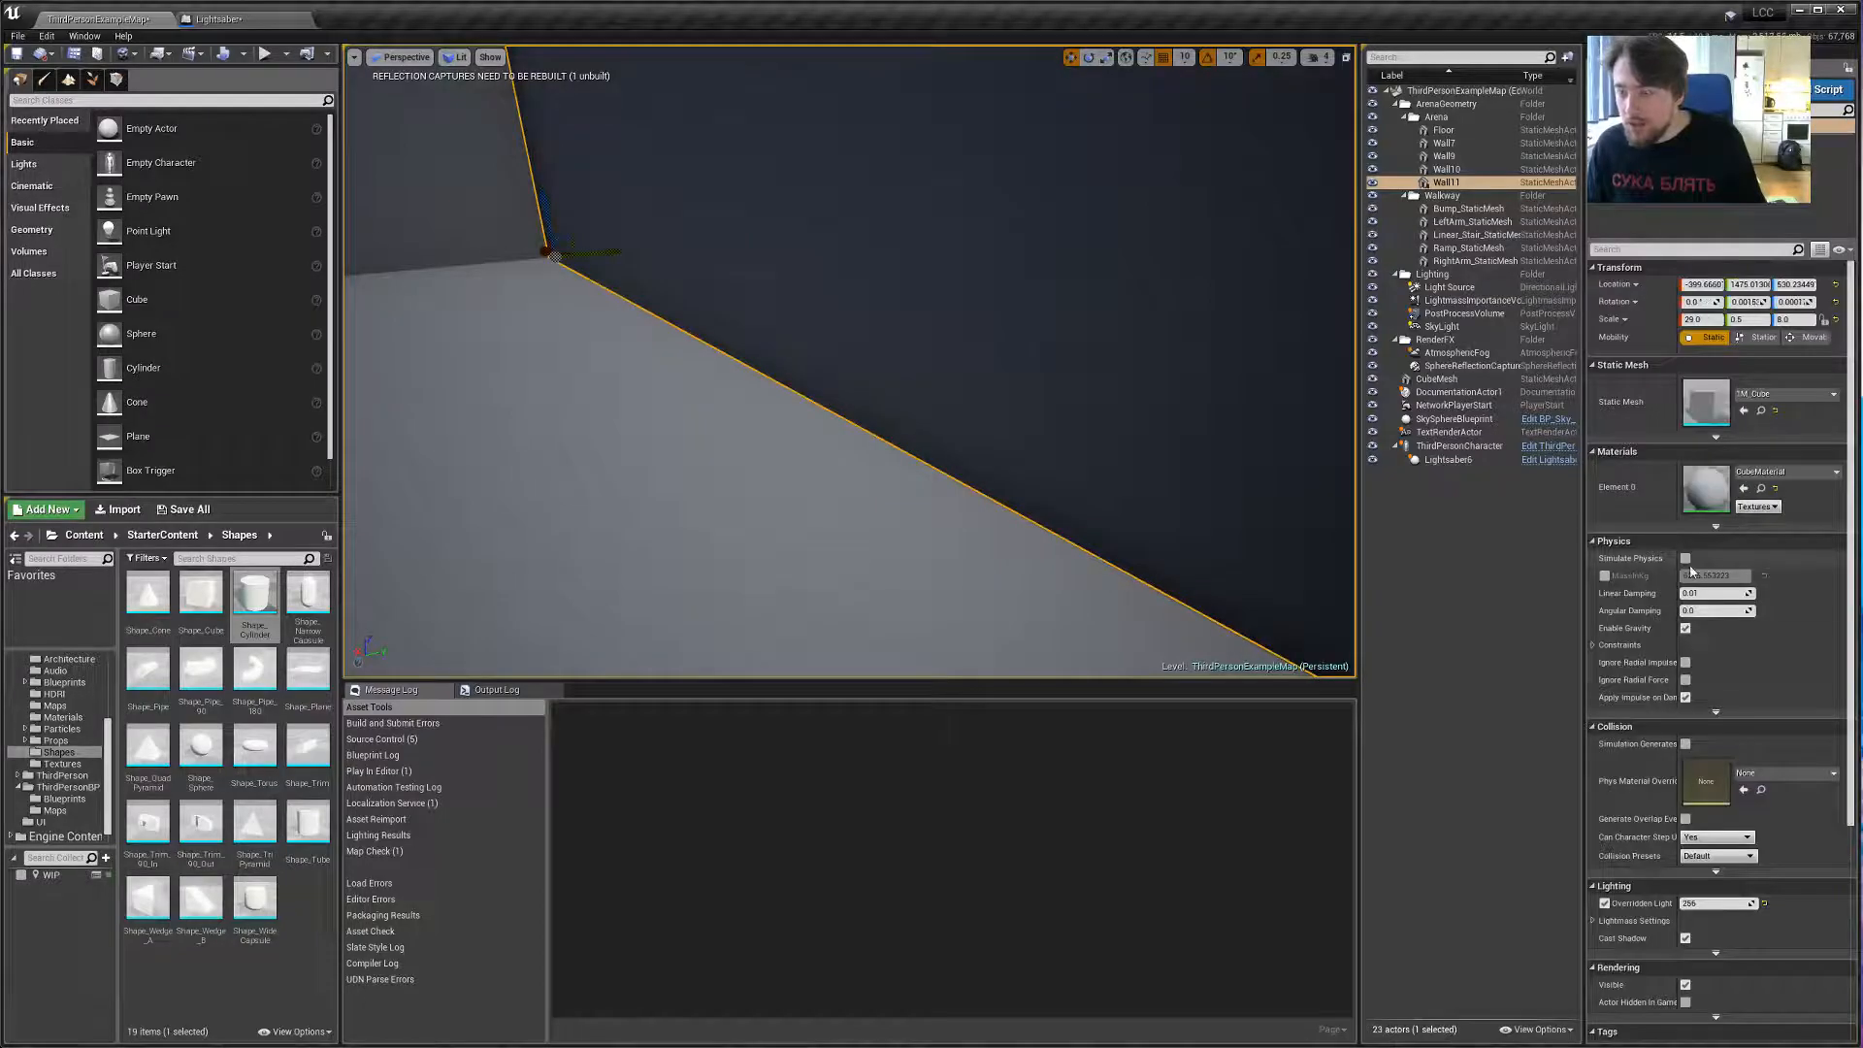
right_drag(907, 453, 867, 417)
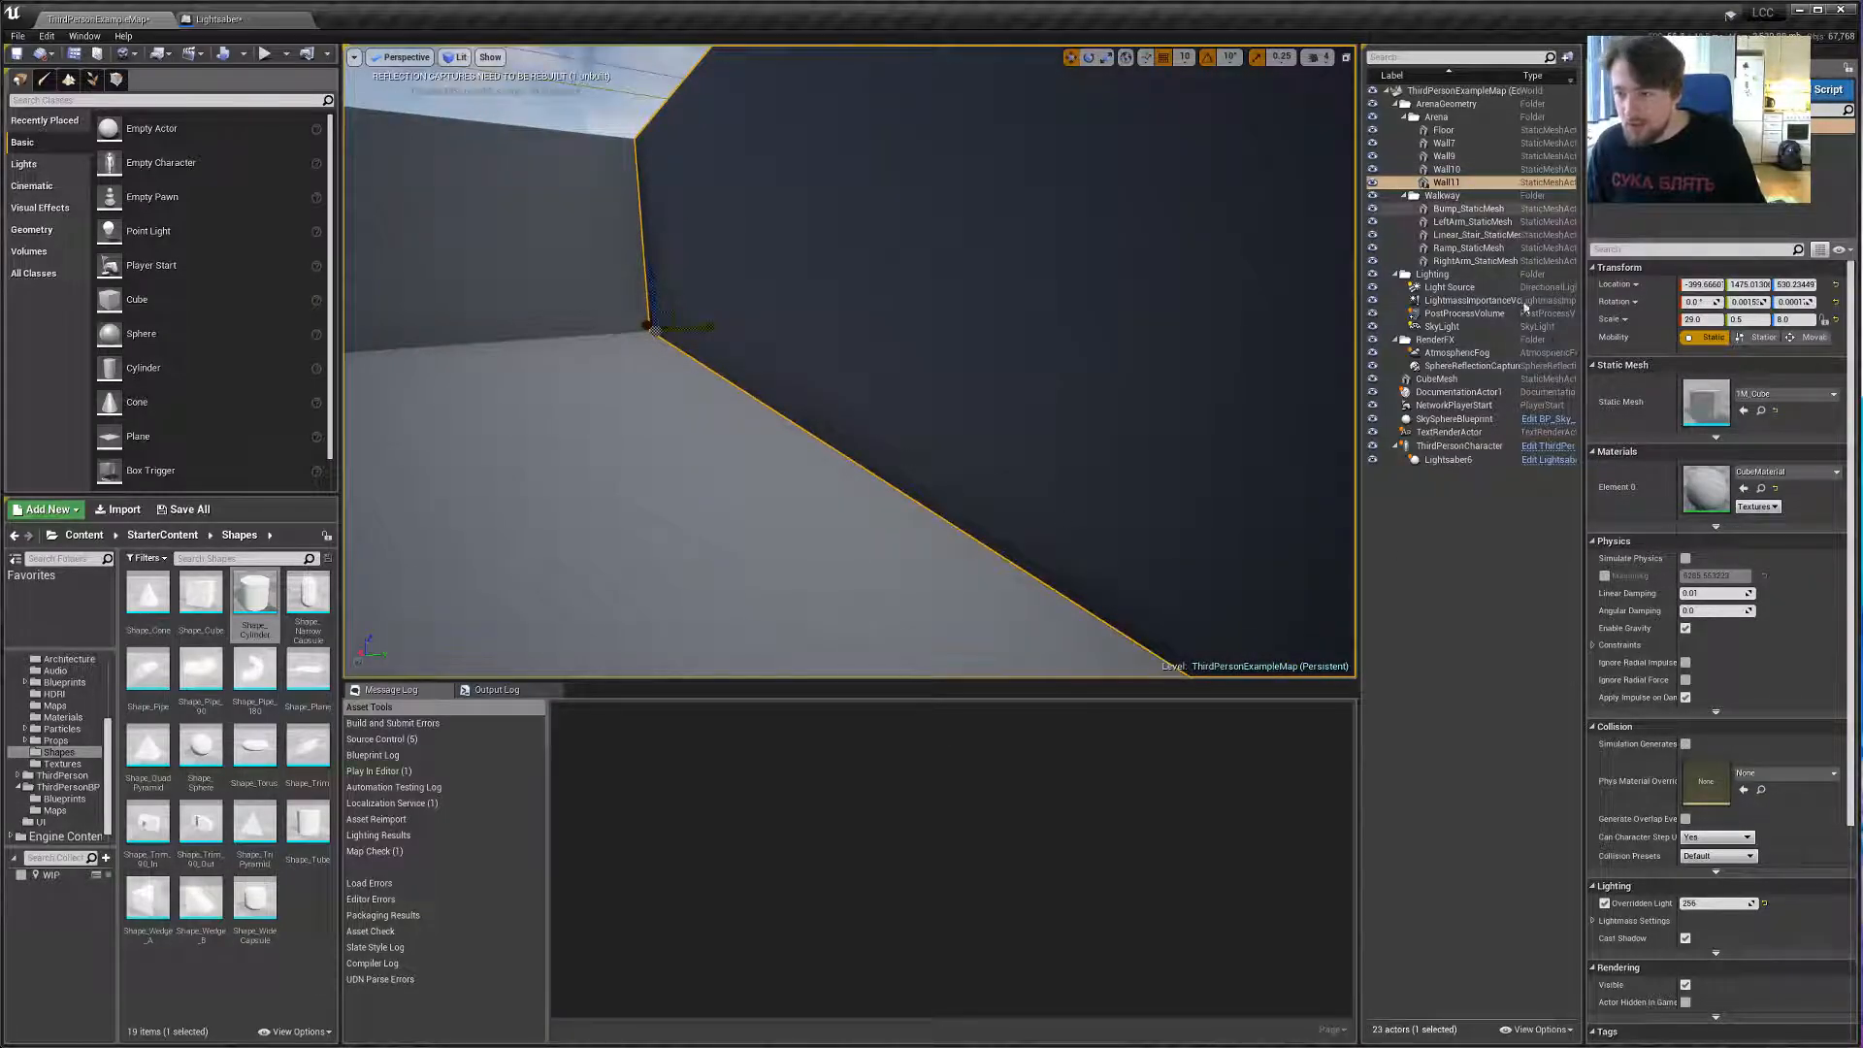
scroll(1764, 485, down, 5)
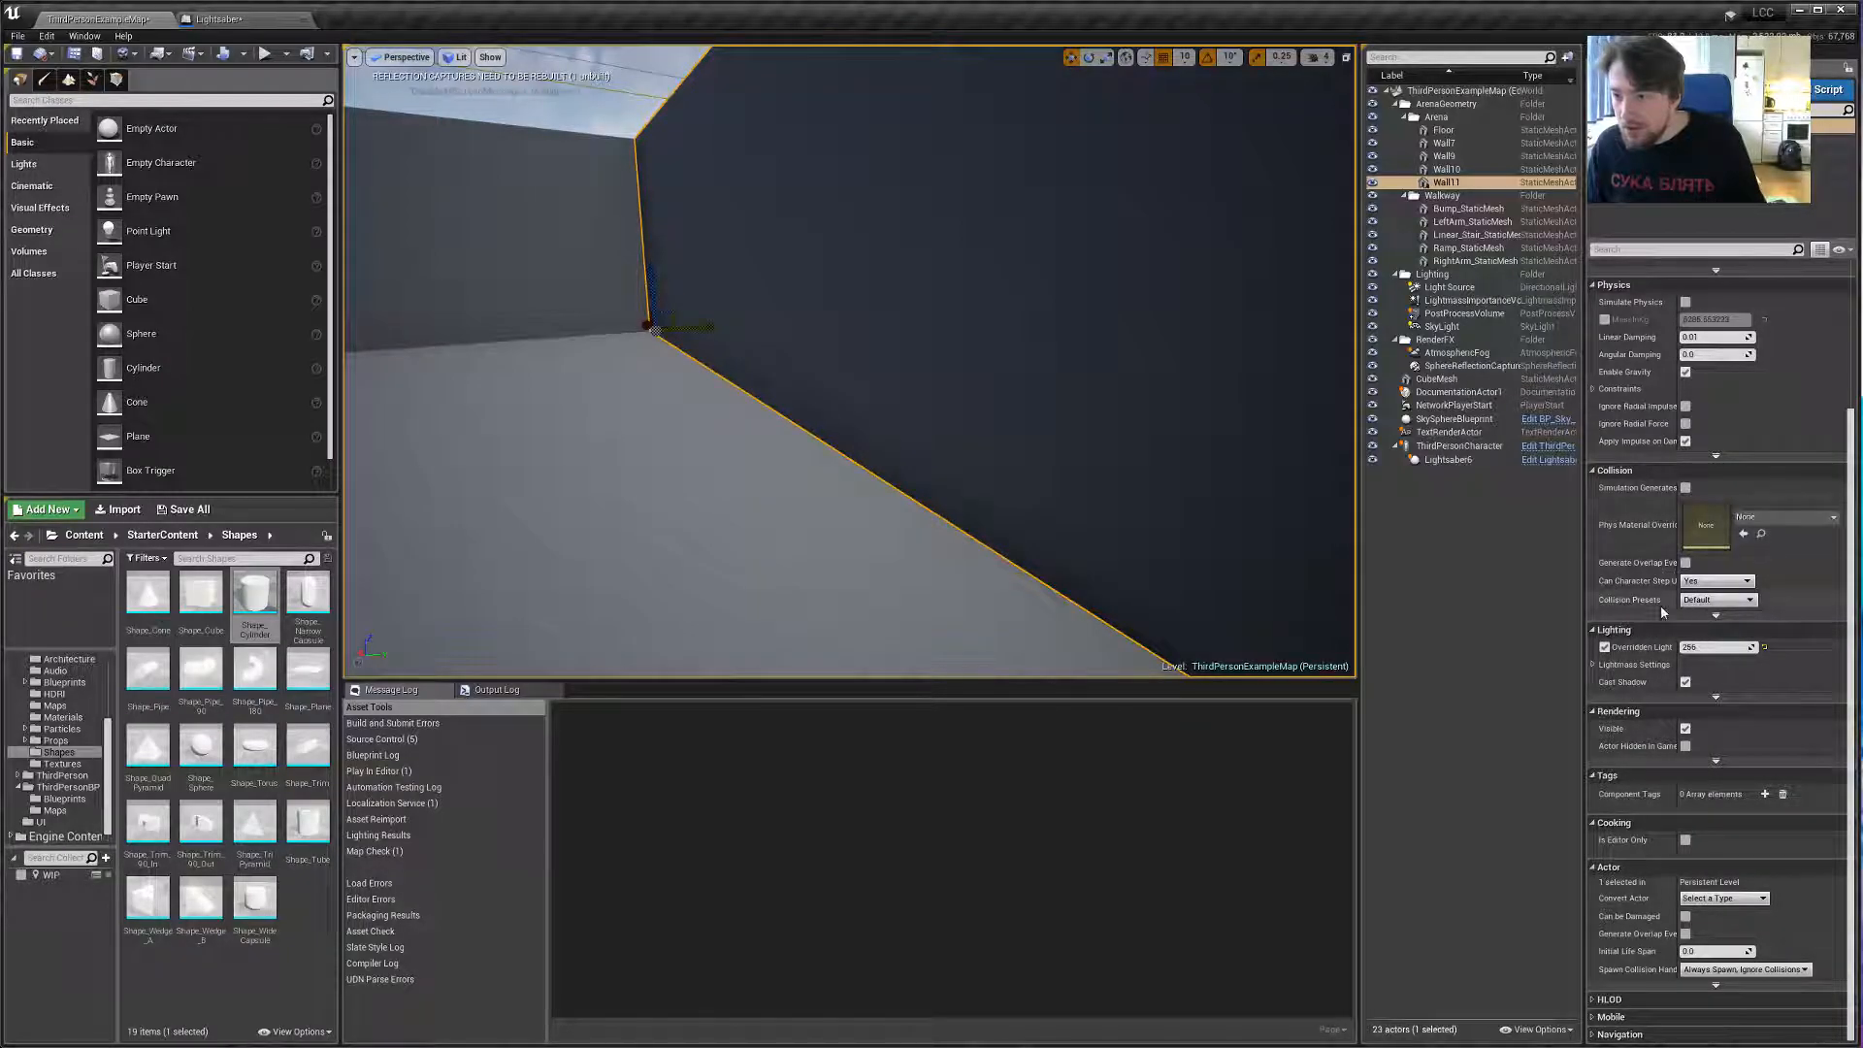
click(1719, 600)
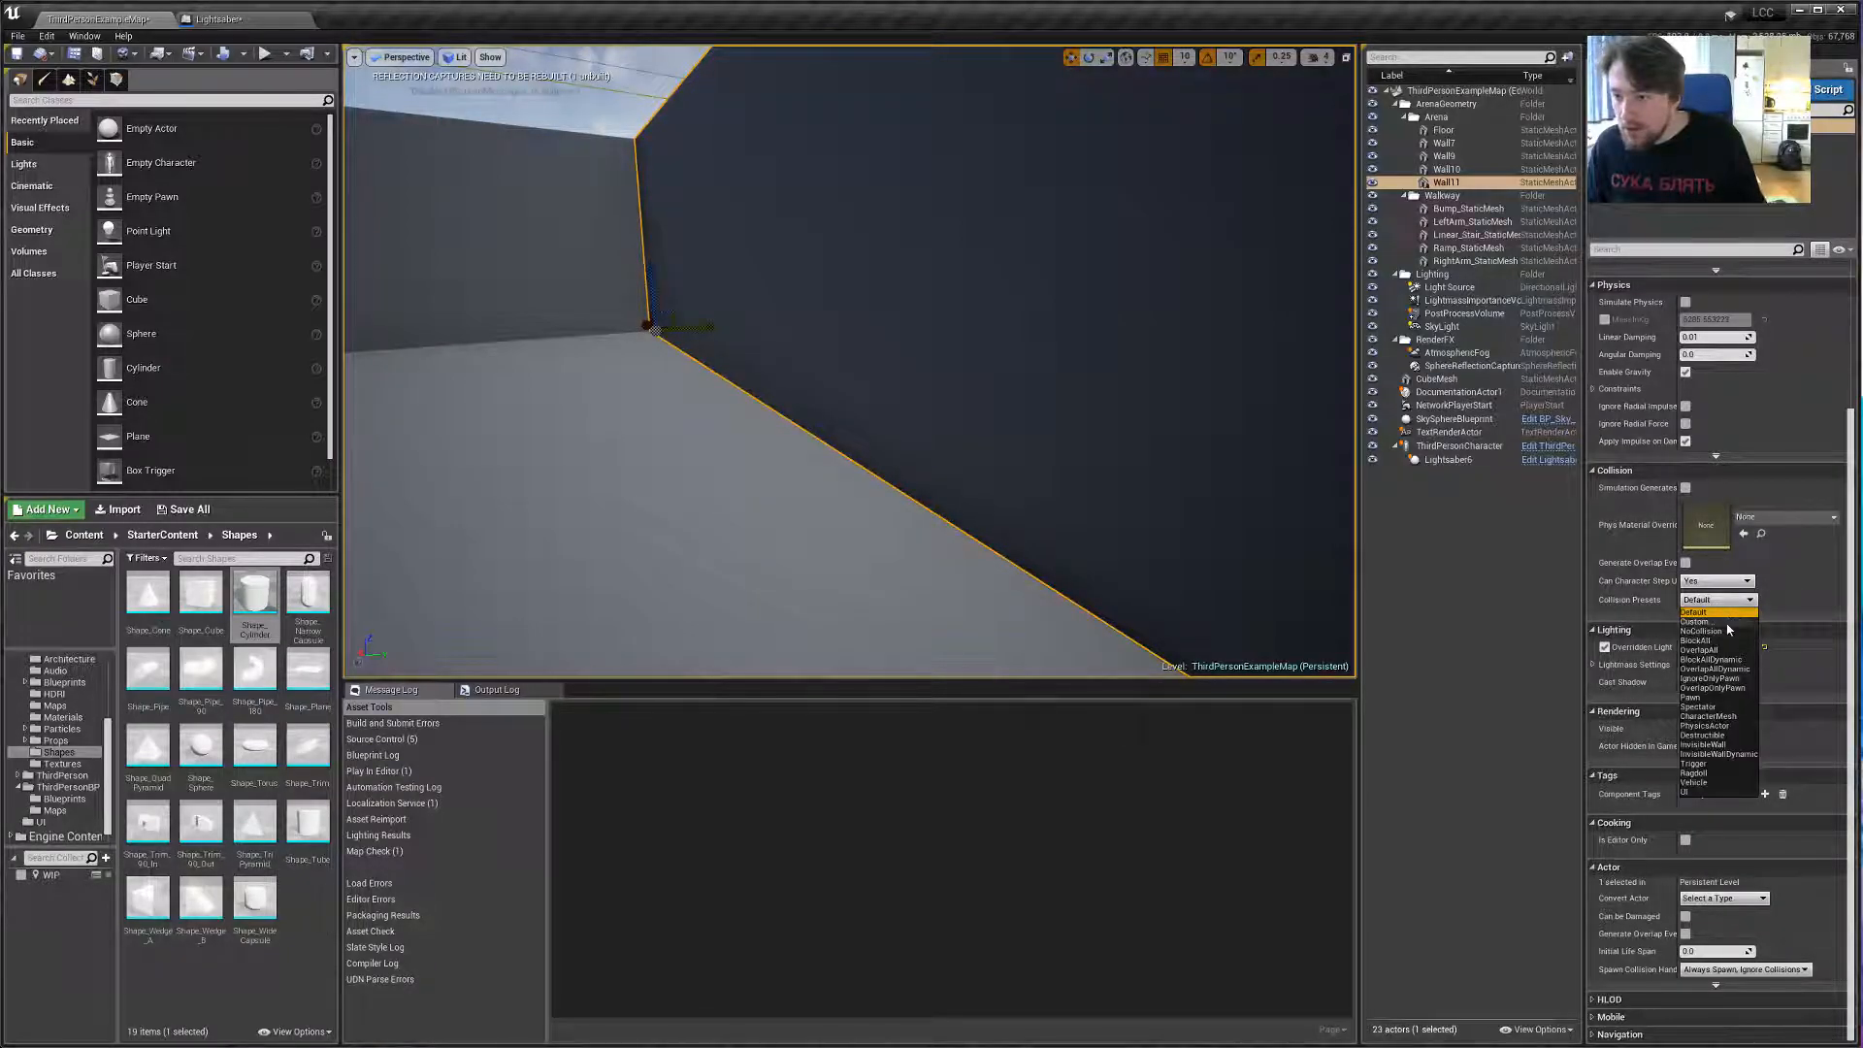
click(1710, 621)
scroll(1650, 601, down, 2)
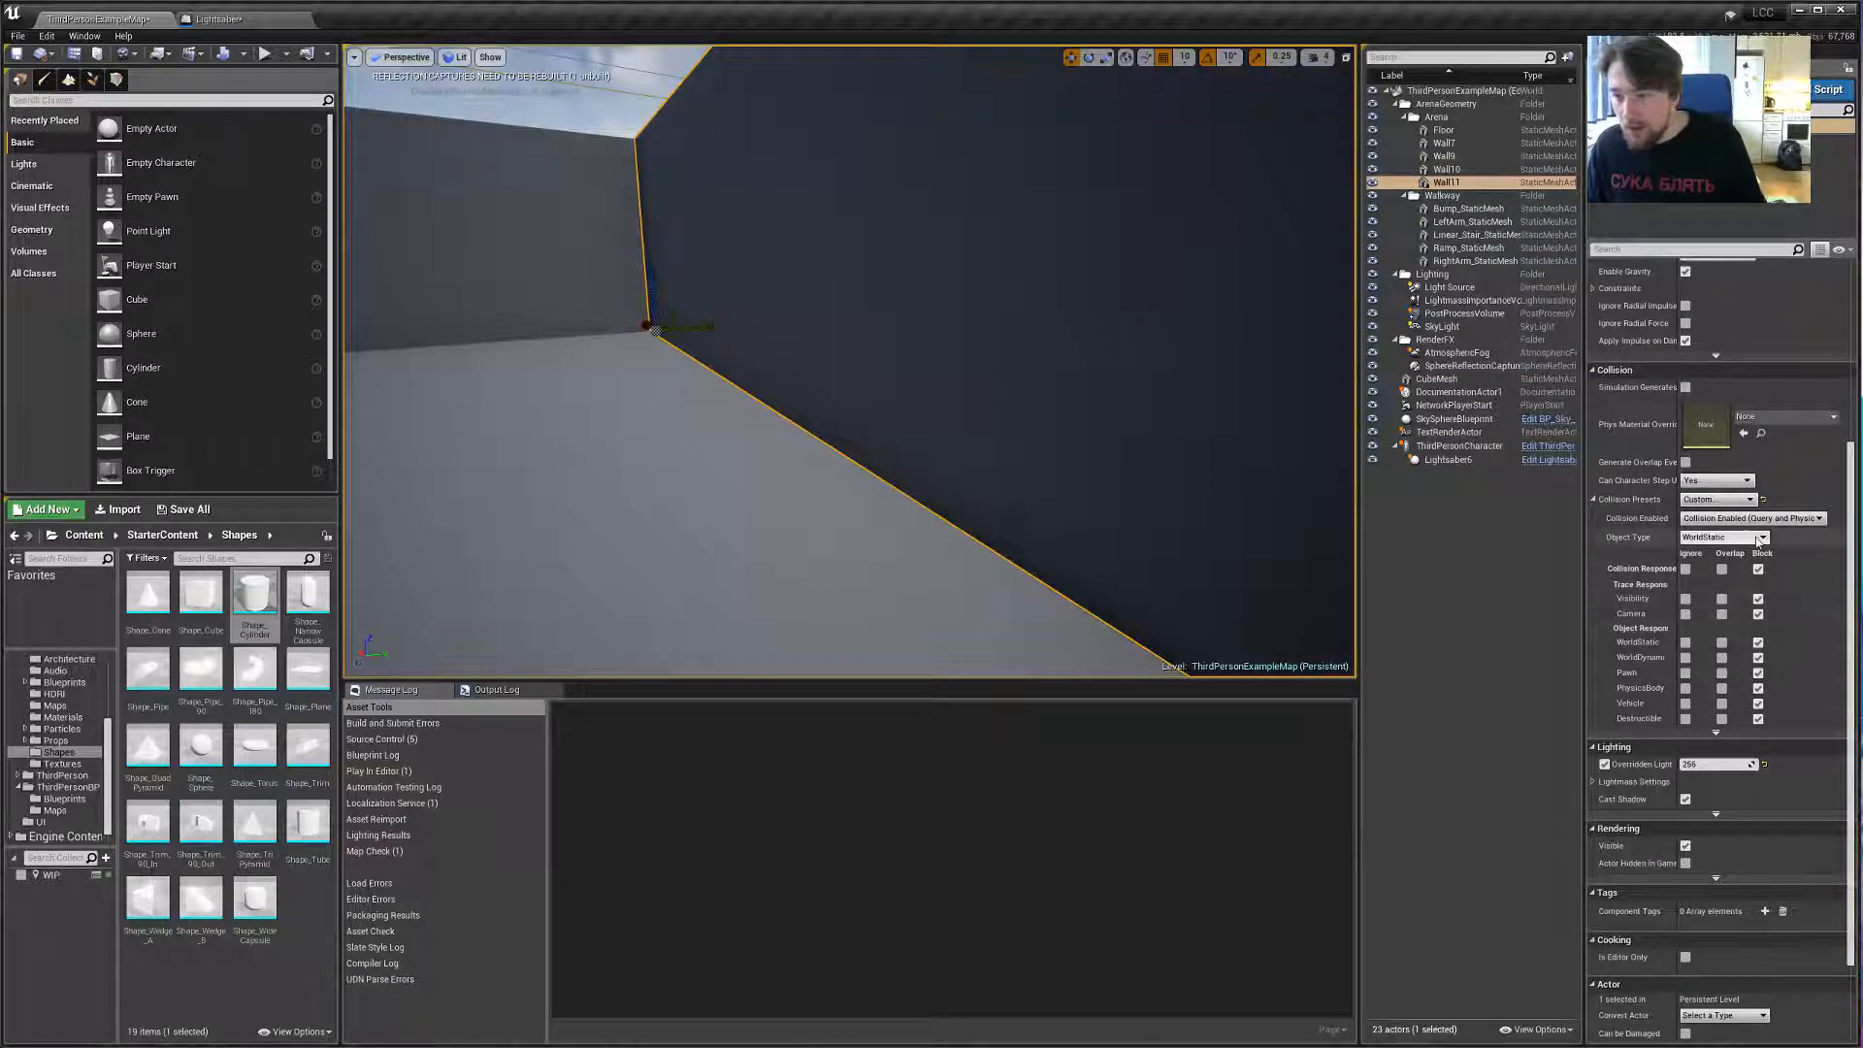
Set the wall's Collision Presets back to Default and save the level.
click(1731, 500)
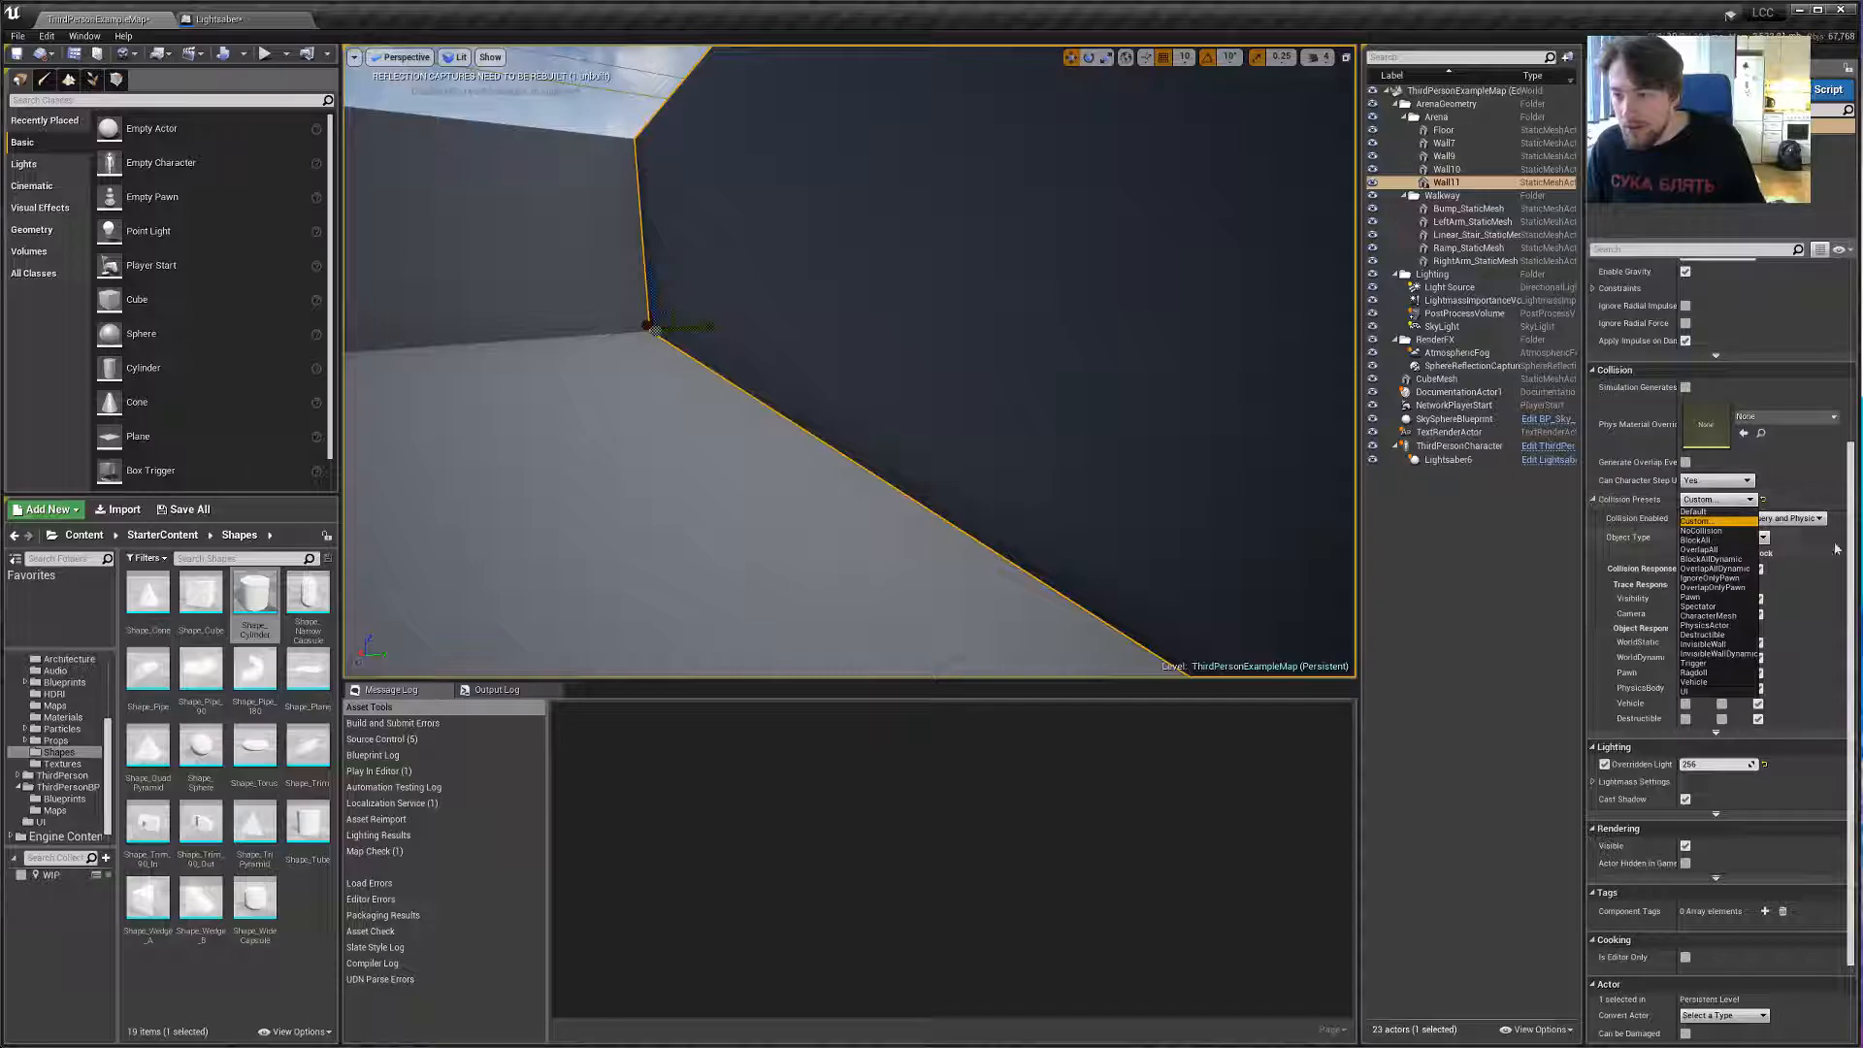
click(1817, 616)
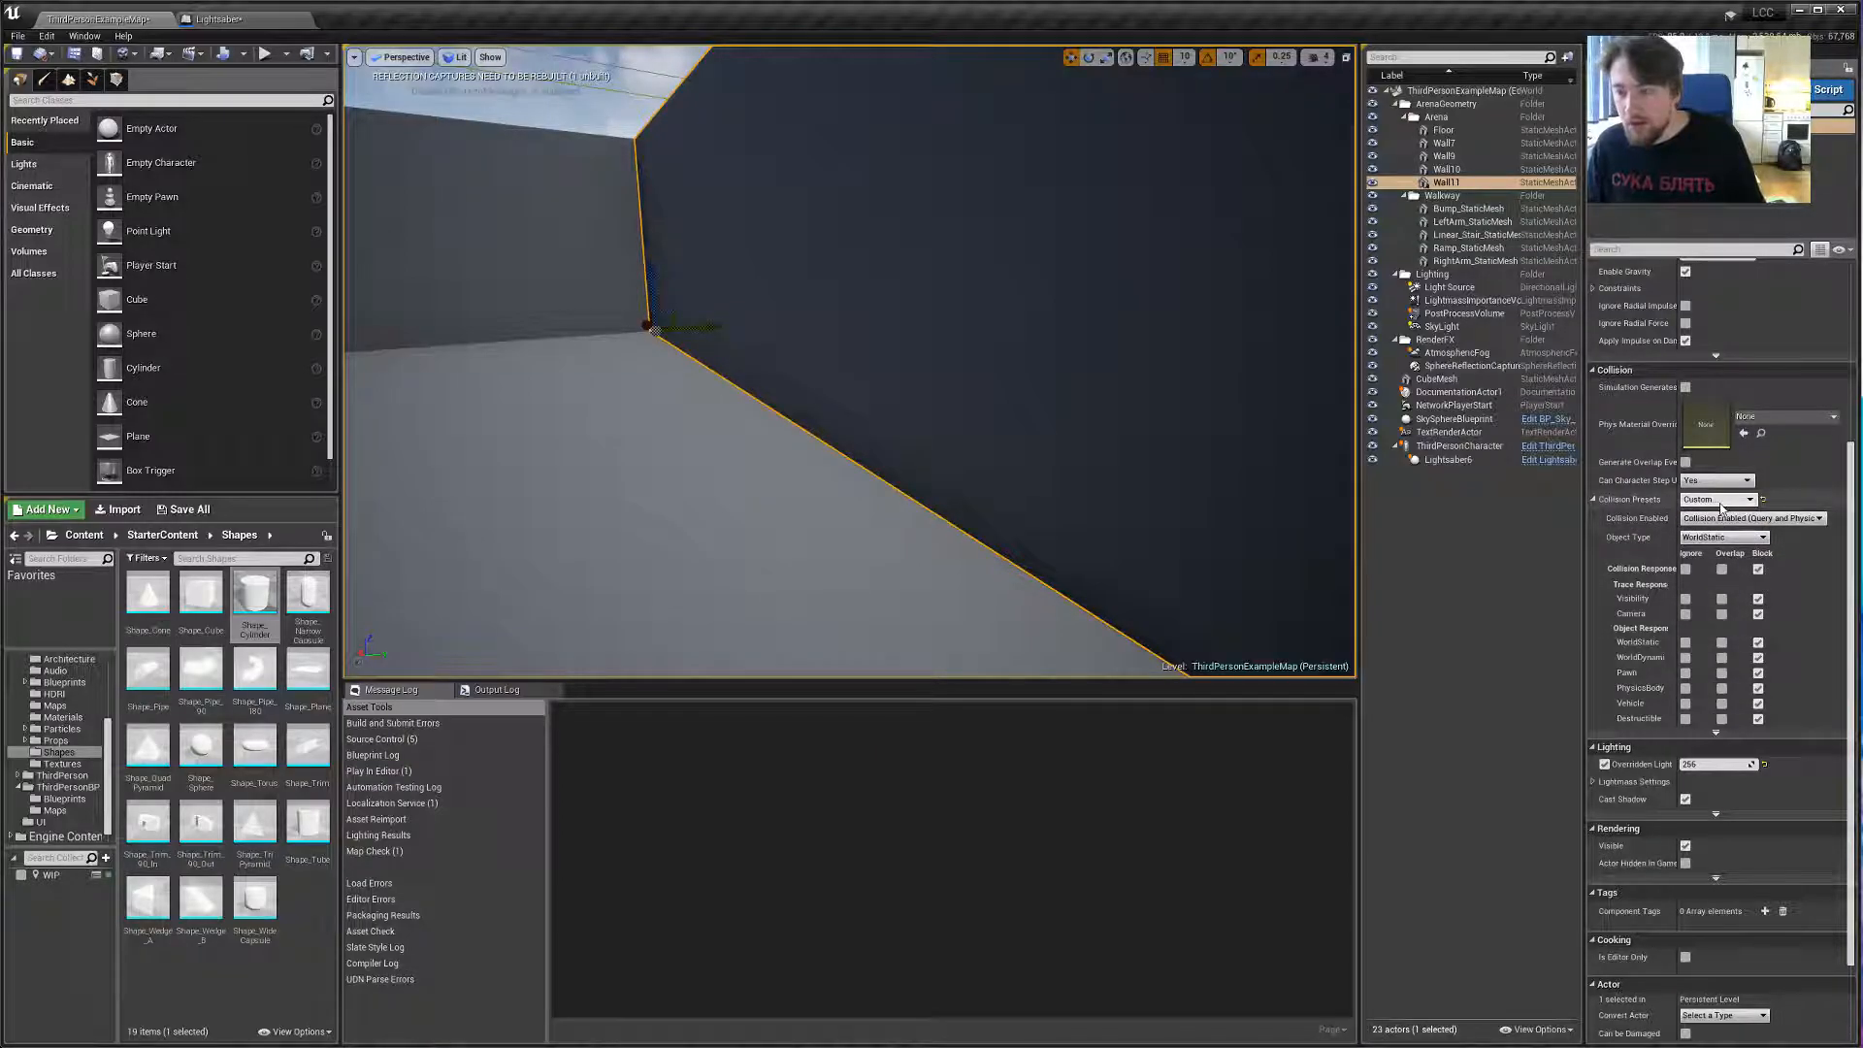
click(1720, 500)
click(1710, 511)
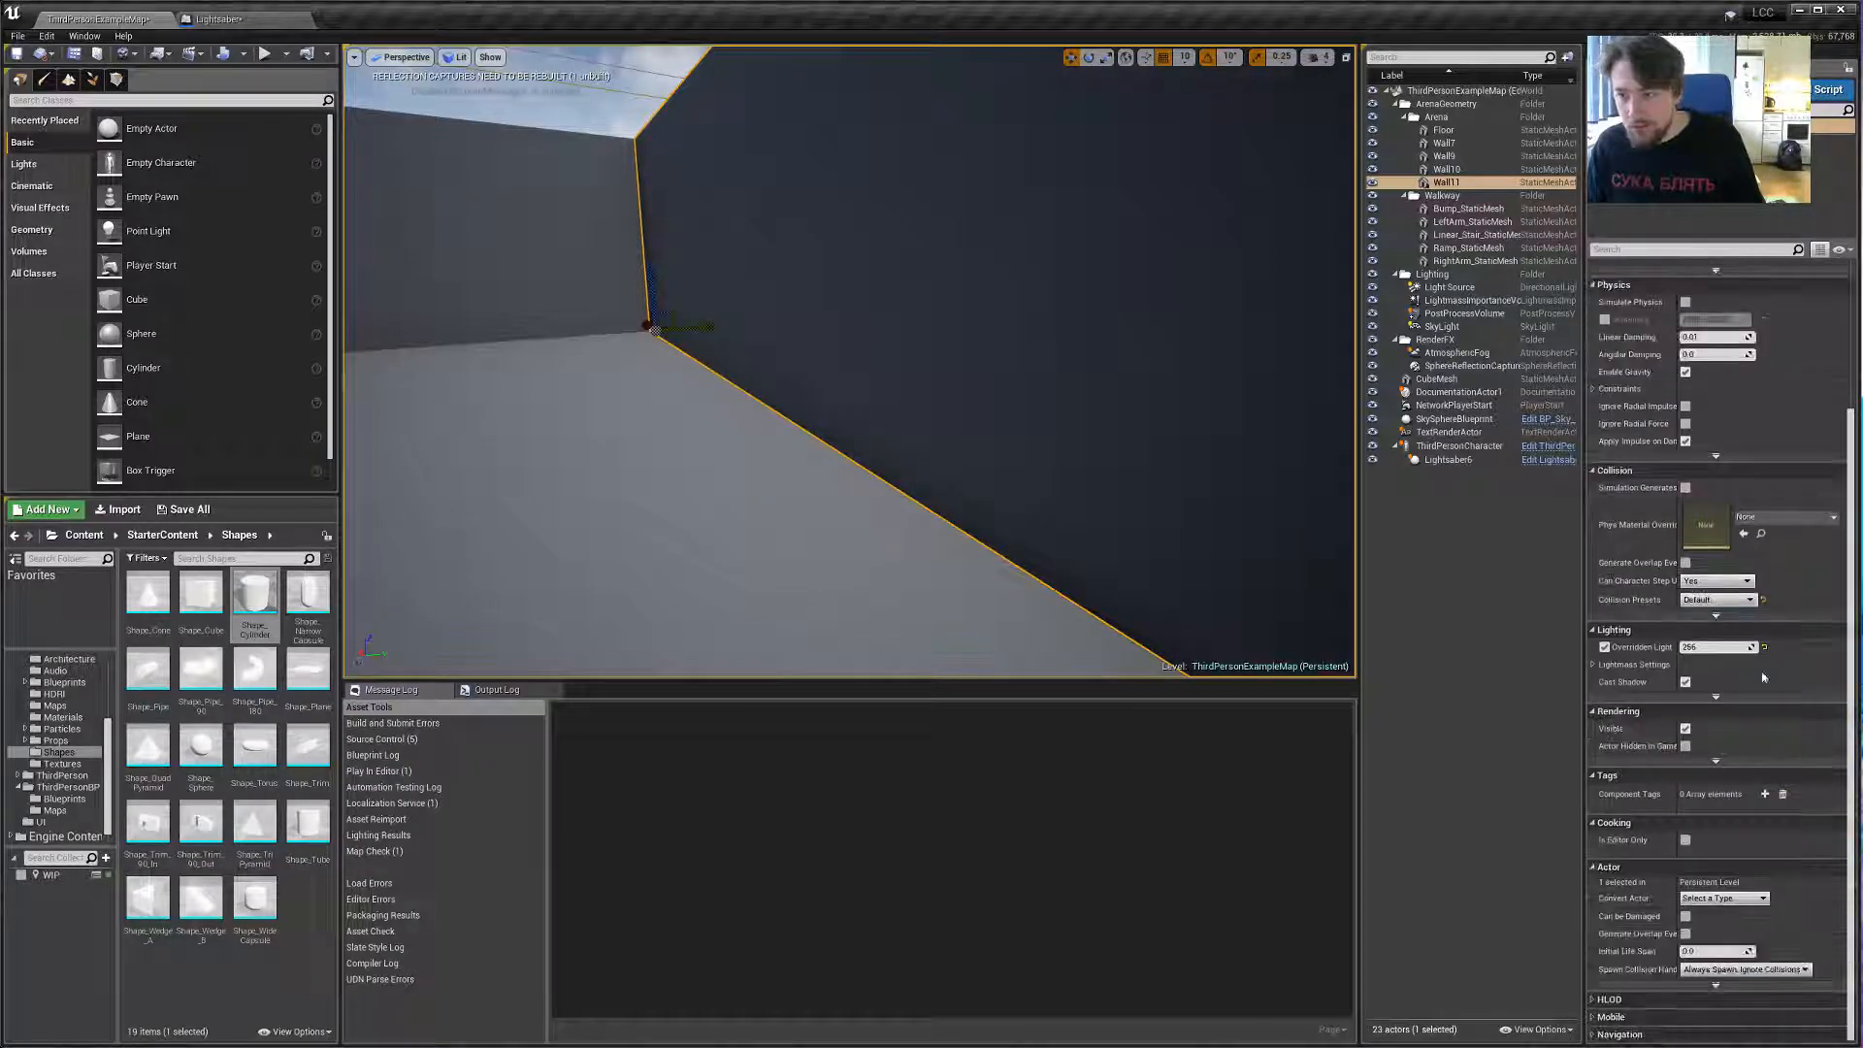
click(17, 54)
Return to the Lightsaber event graph and review the line trace, Branch, Break Hit Result and Print String nodes.
click(229, 19)
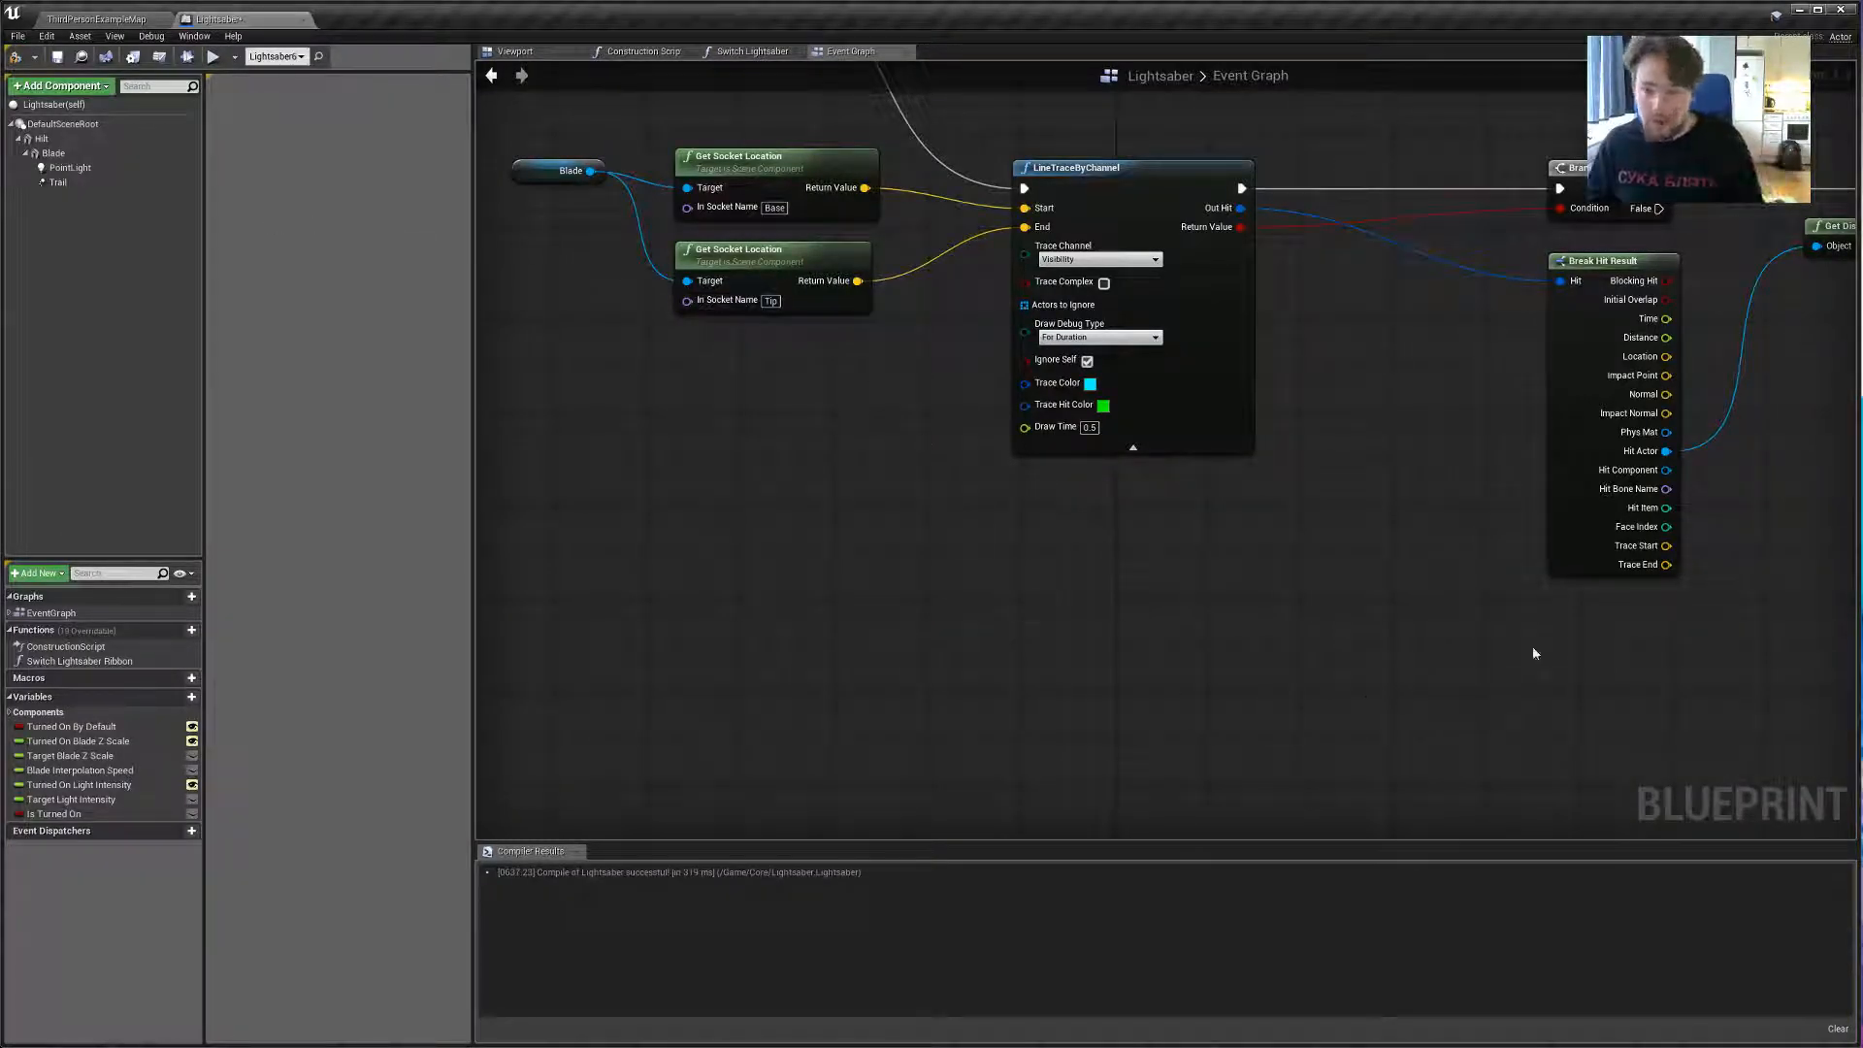
right_drag(1282, 531, 912, 638)
drag(1116, 174, 1671, 571)
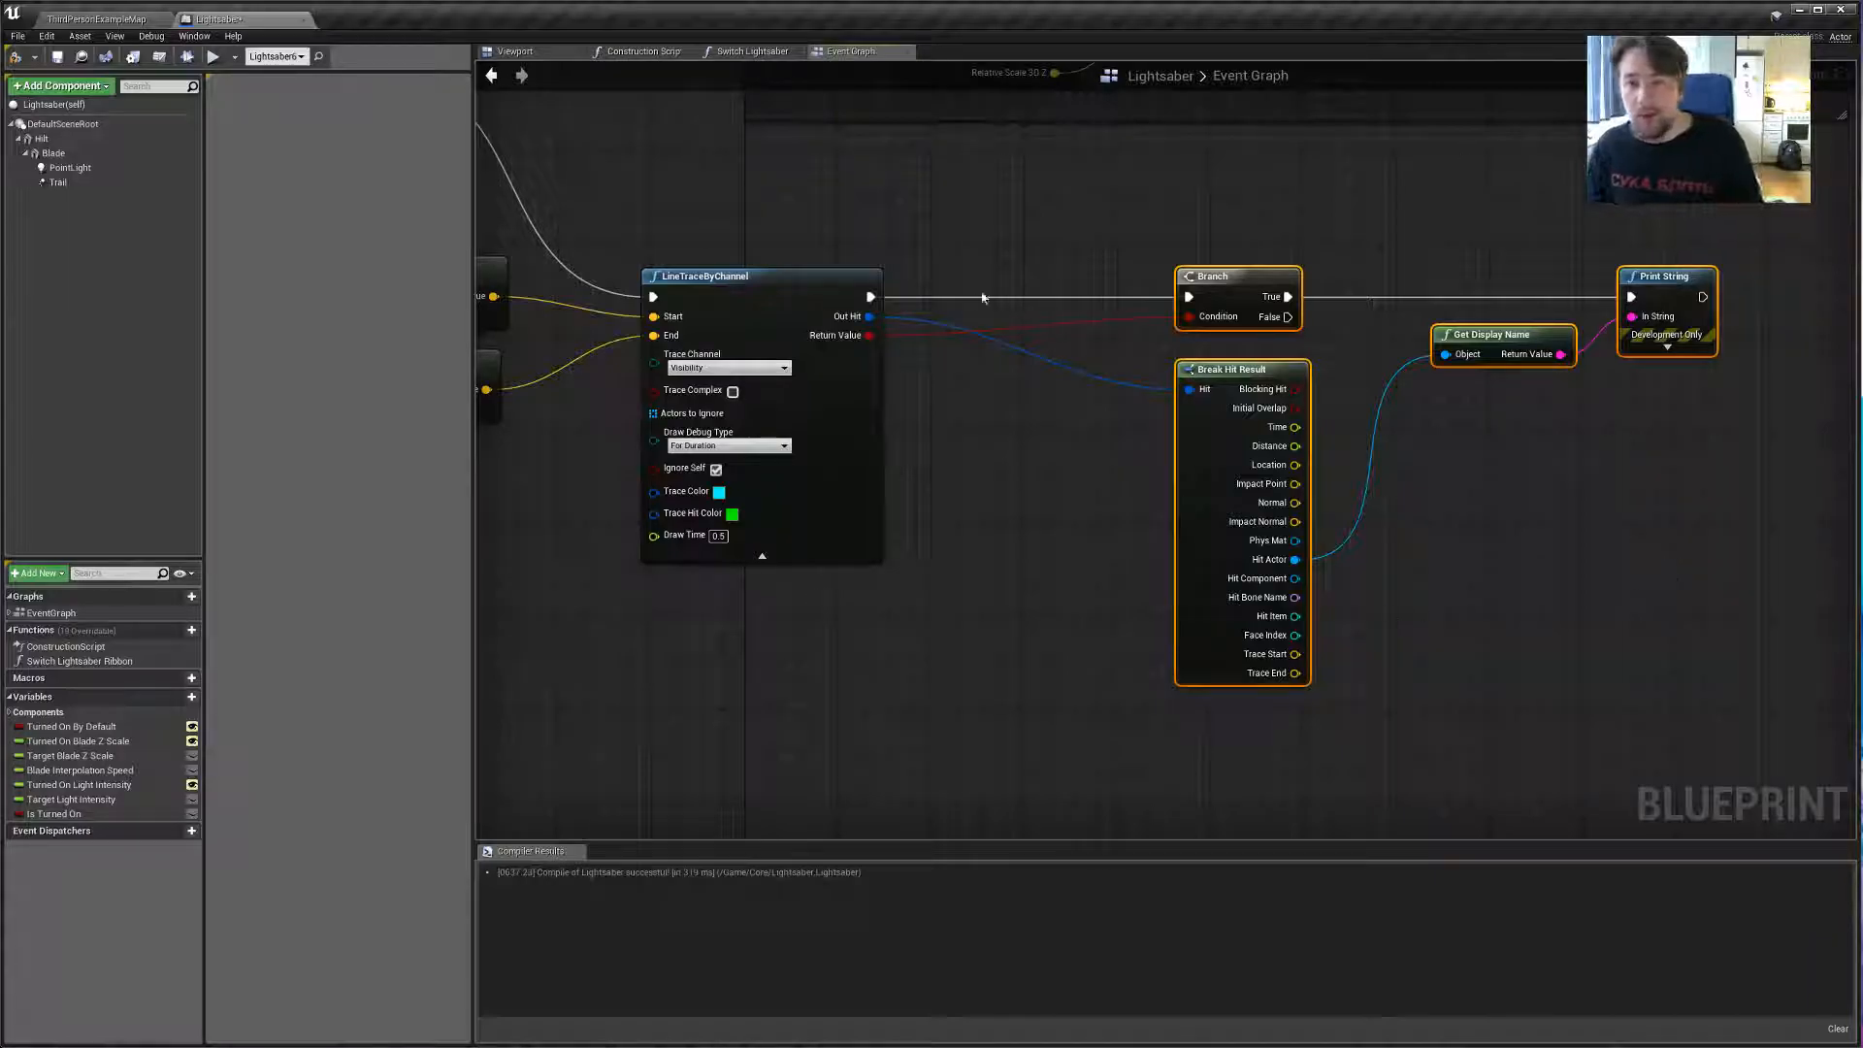
right_drag(1671, 571, 1571, 588)
right_drag(1714, 408, 1576, 368)
click(1238, 481)
right_drag(832, 408, 1168, 478)
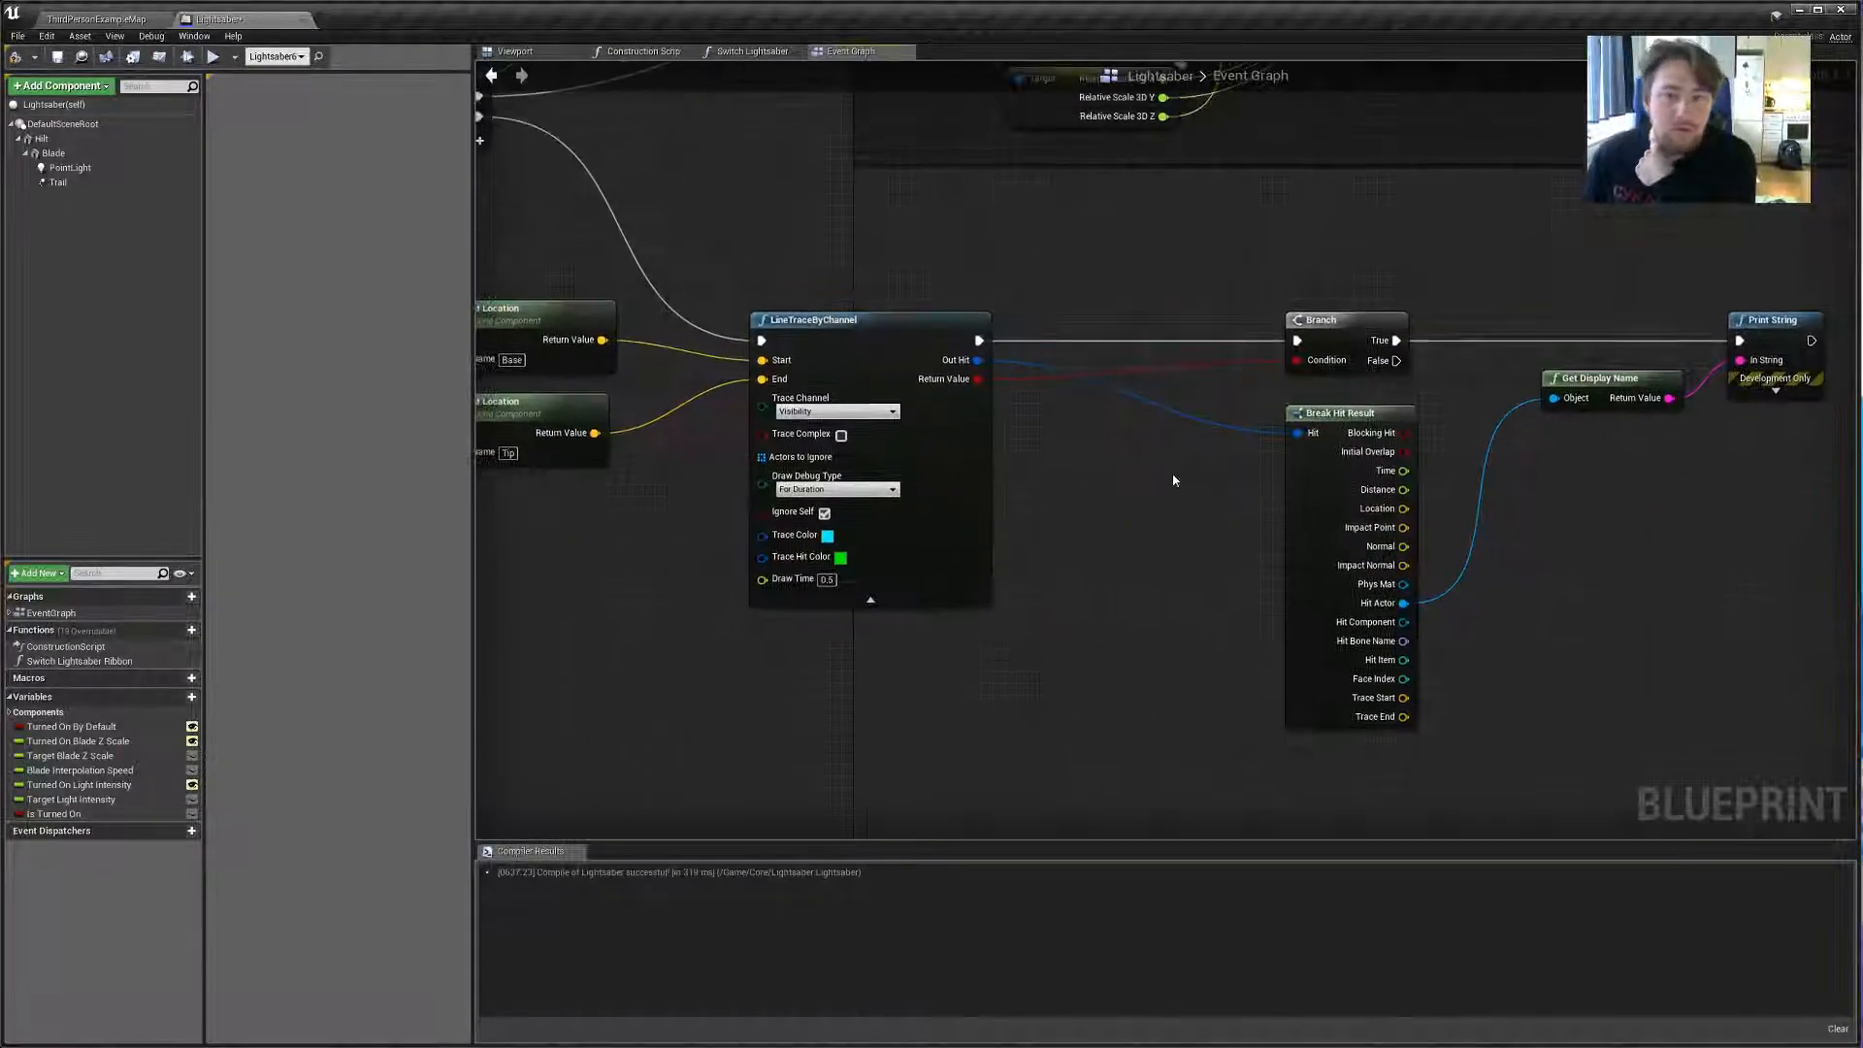
From the level editor, open Content Browser 2, go to the Content/Particles folder and clear all asset type filters.
click(88, 5)
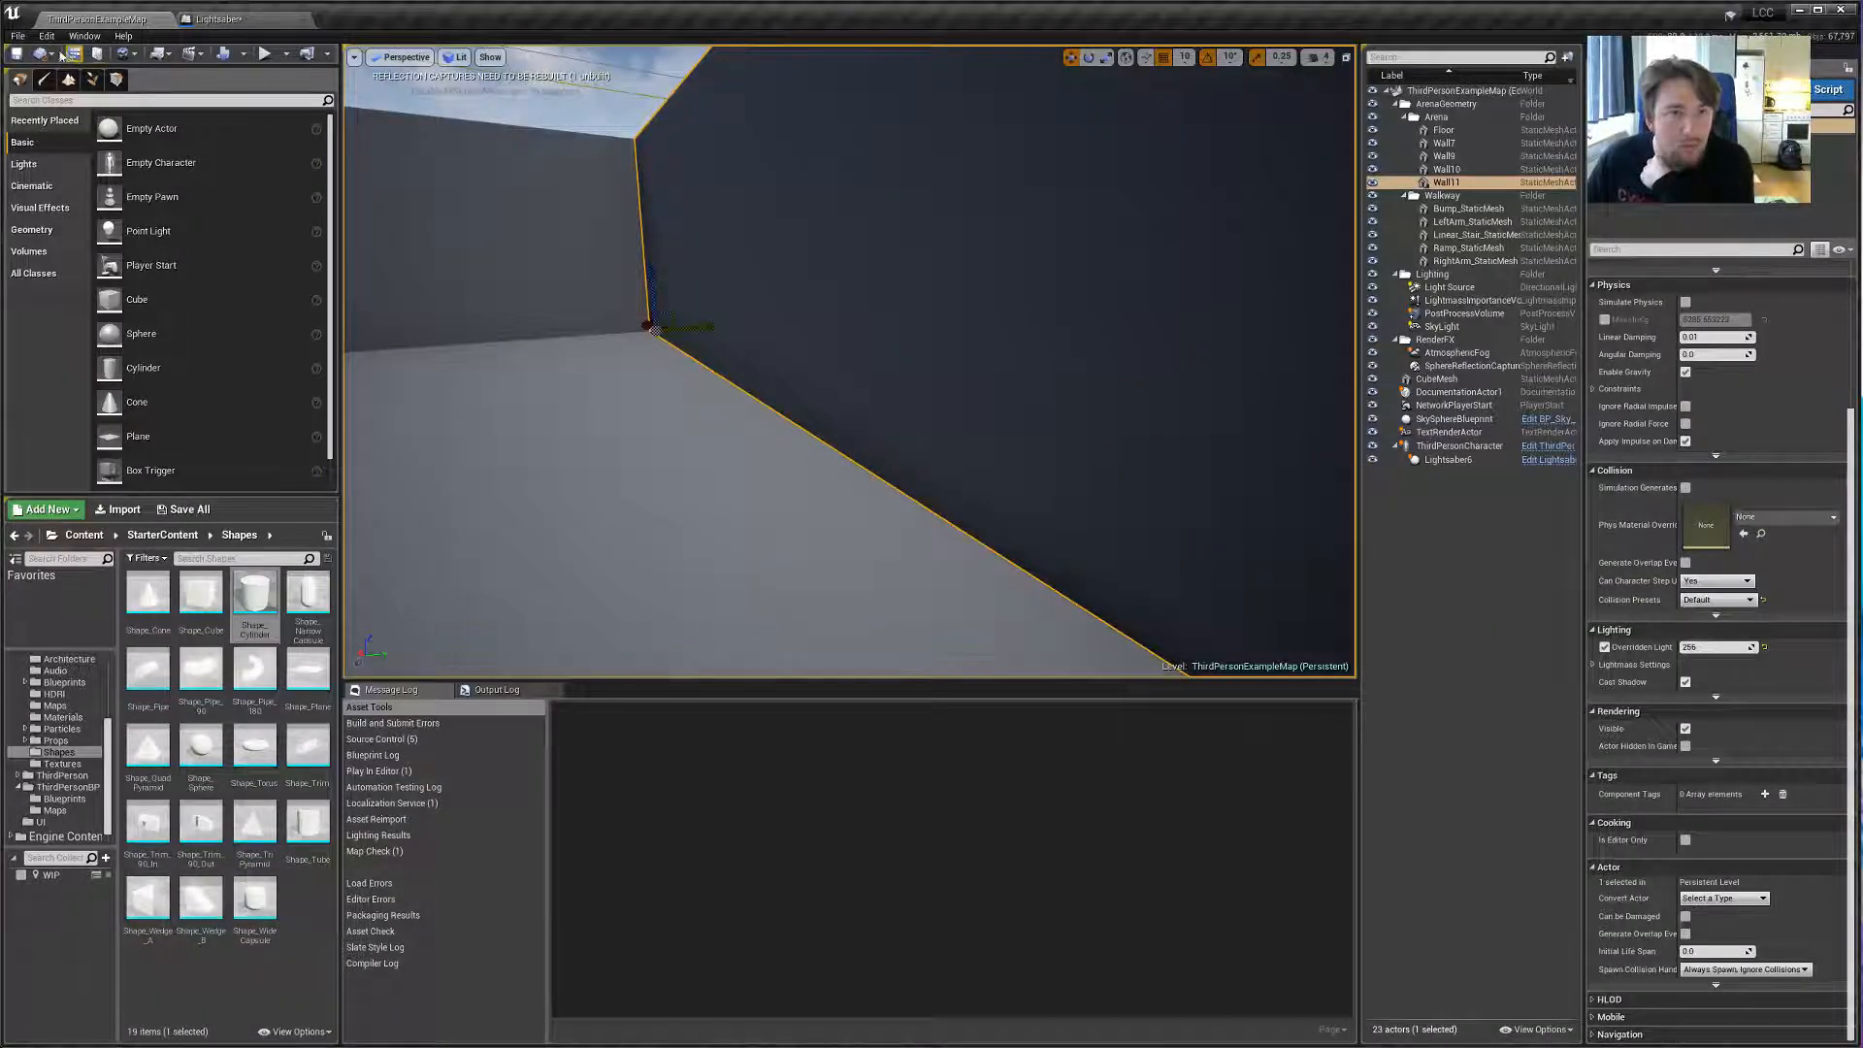
click(84, 36)
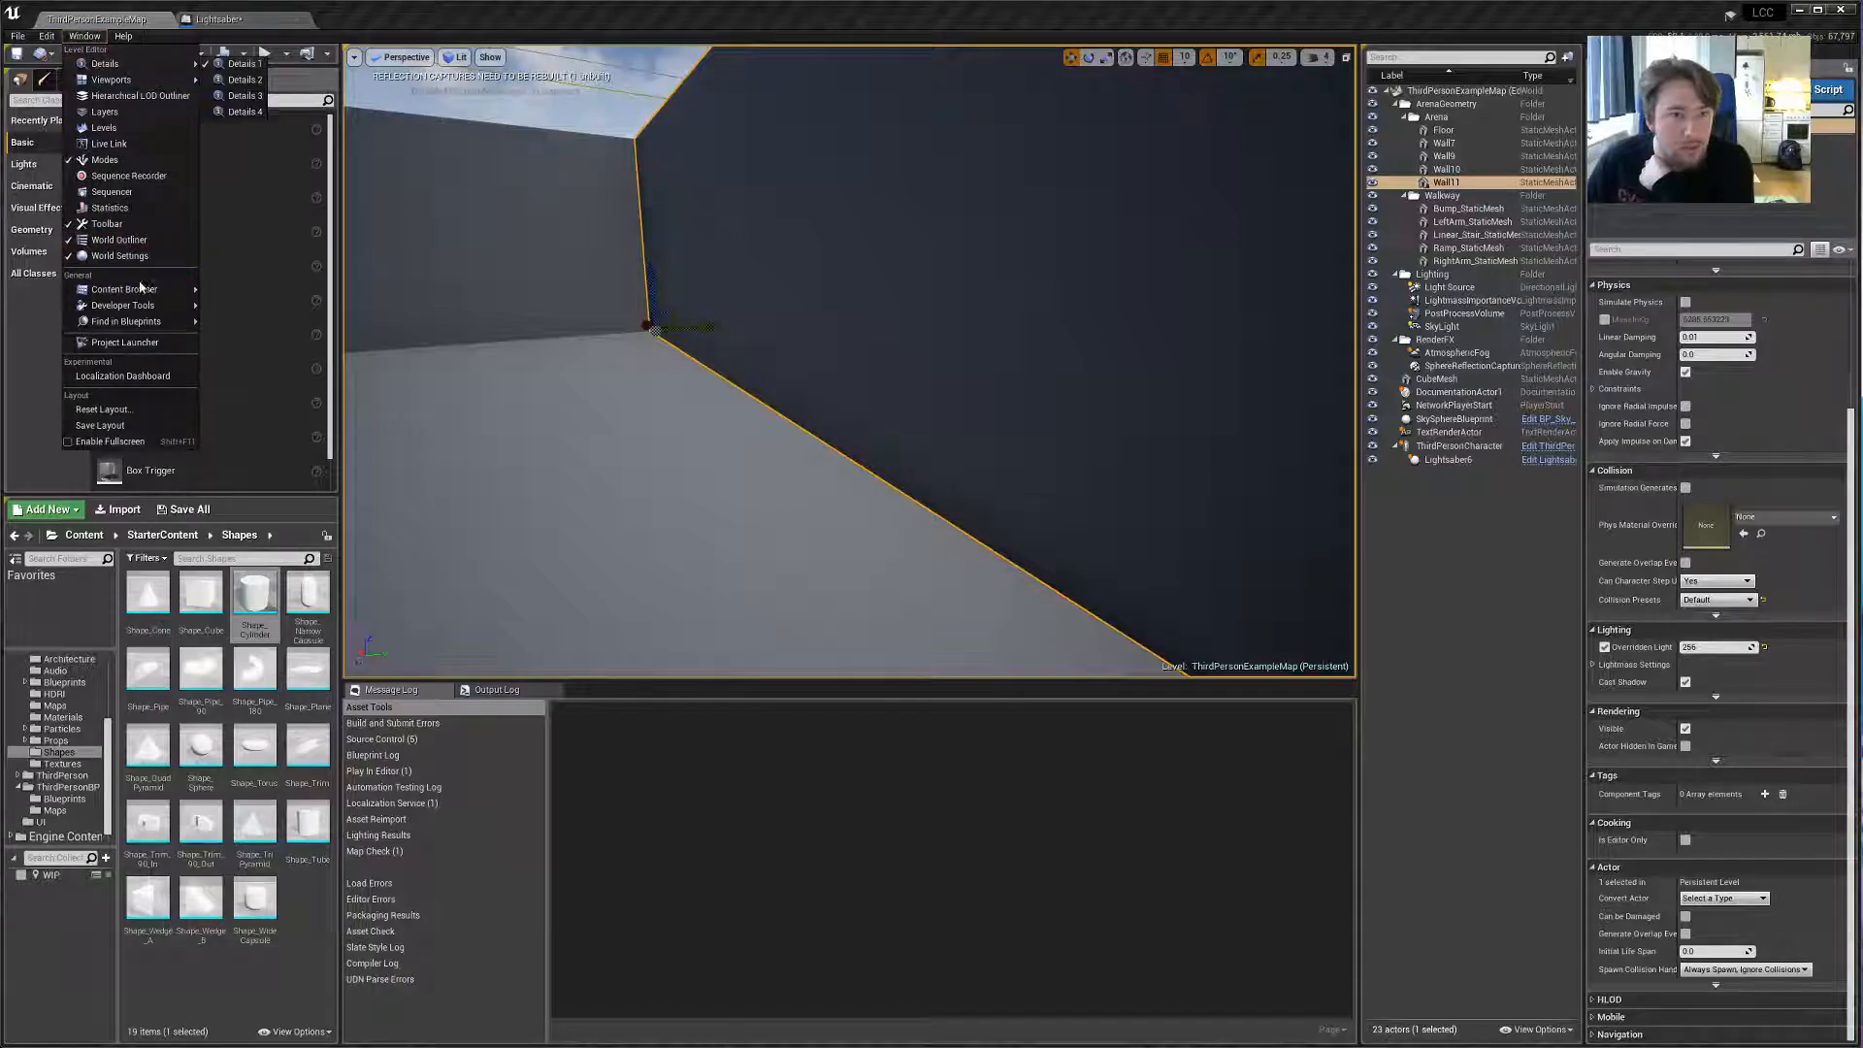
mouse_move(144, 291)
click(248, 306)
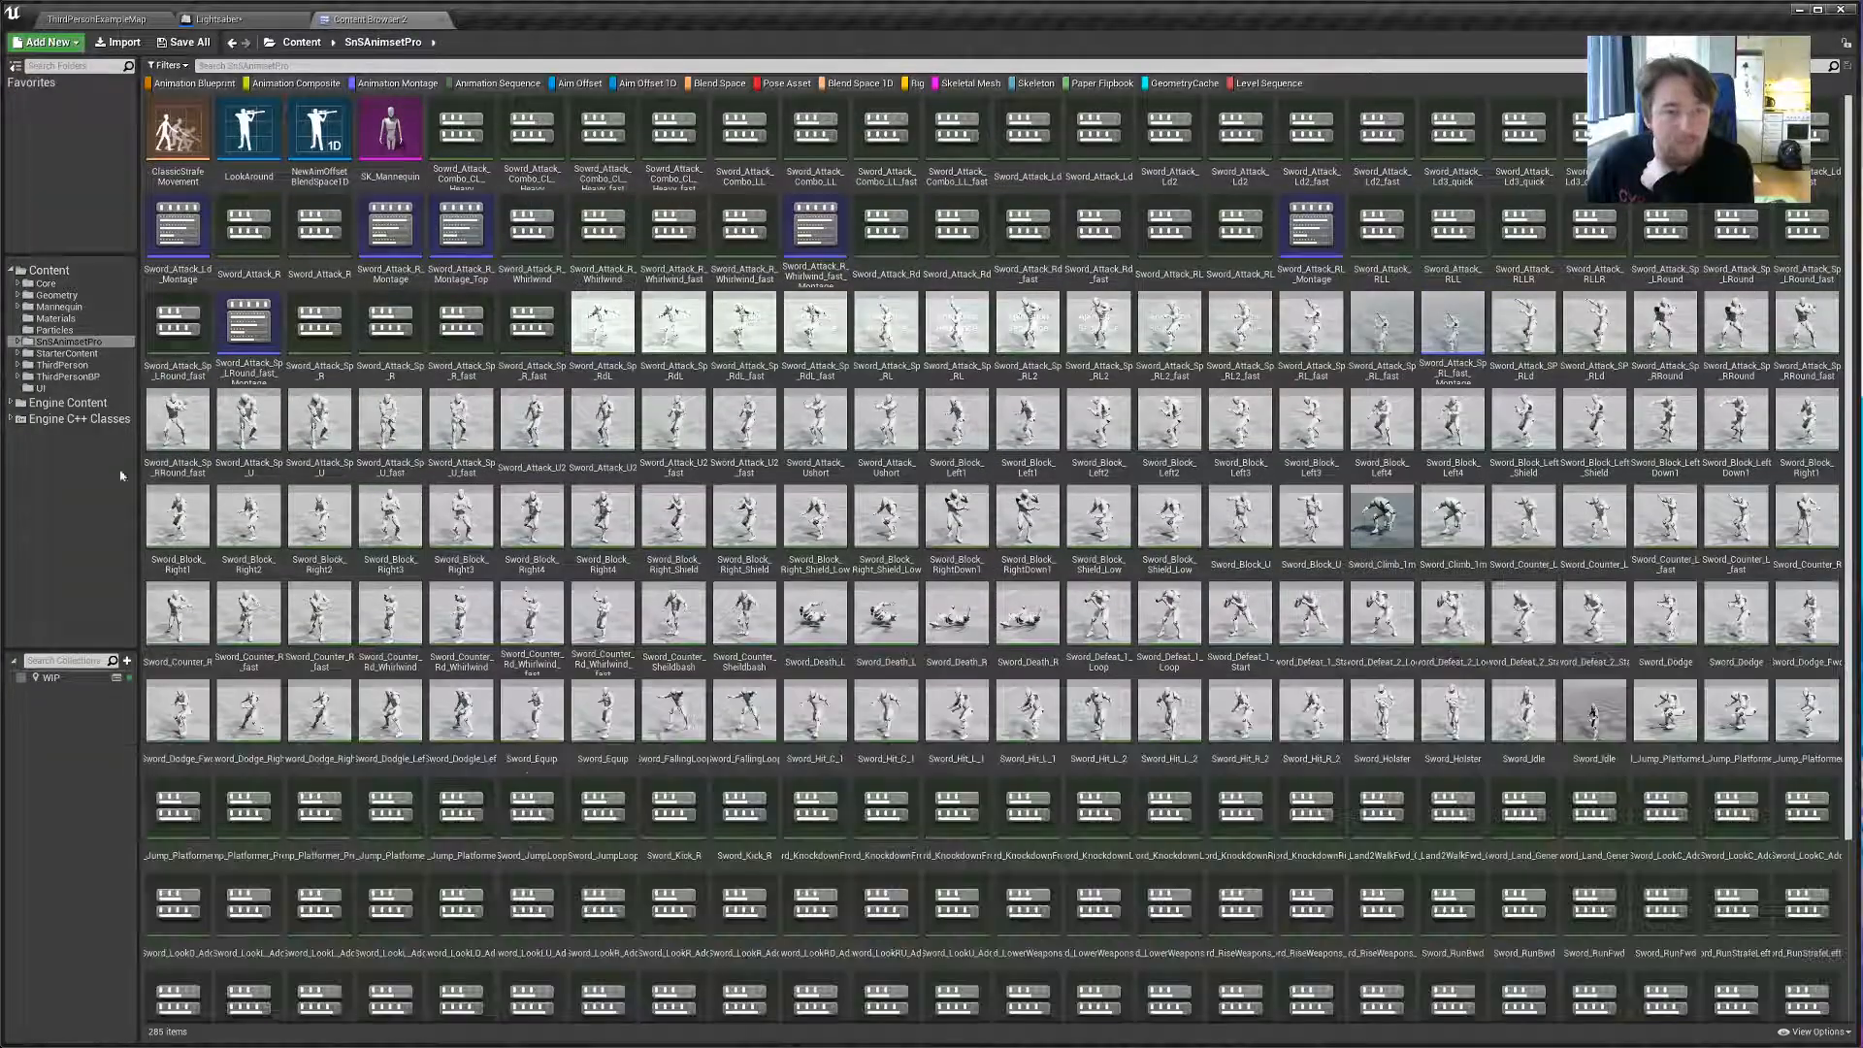
click(55, 330)
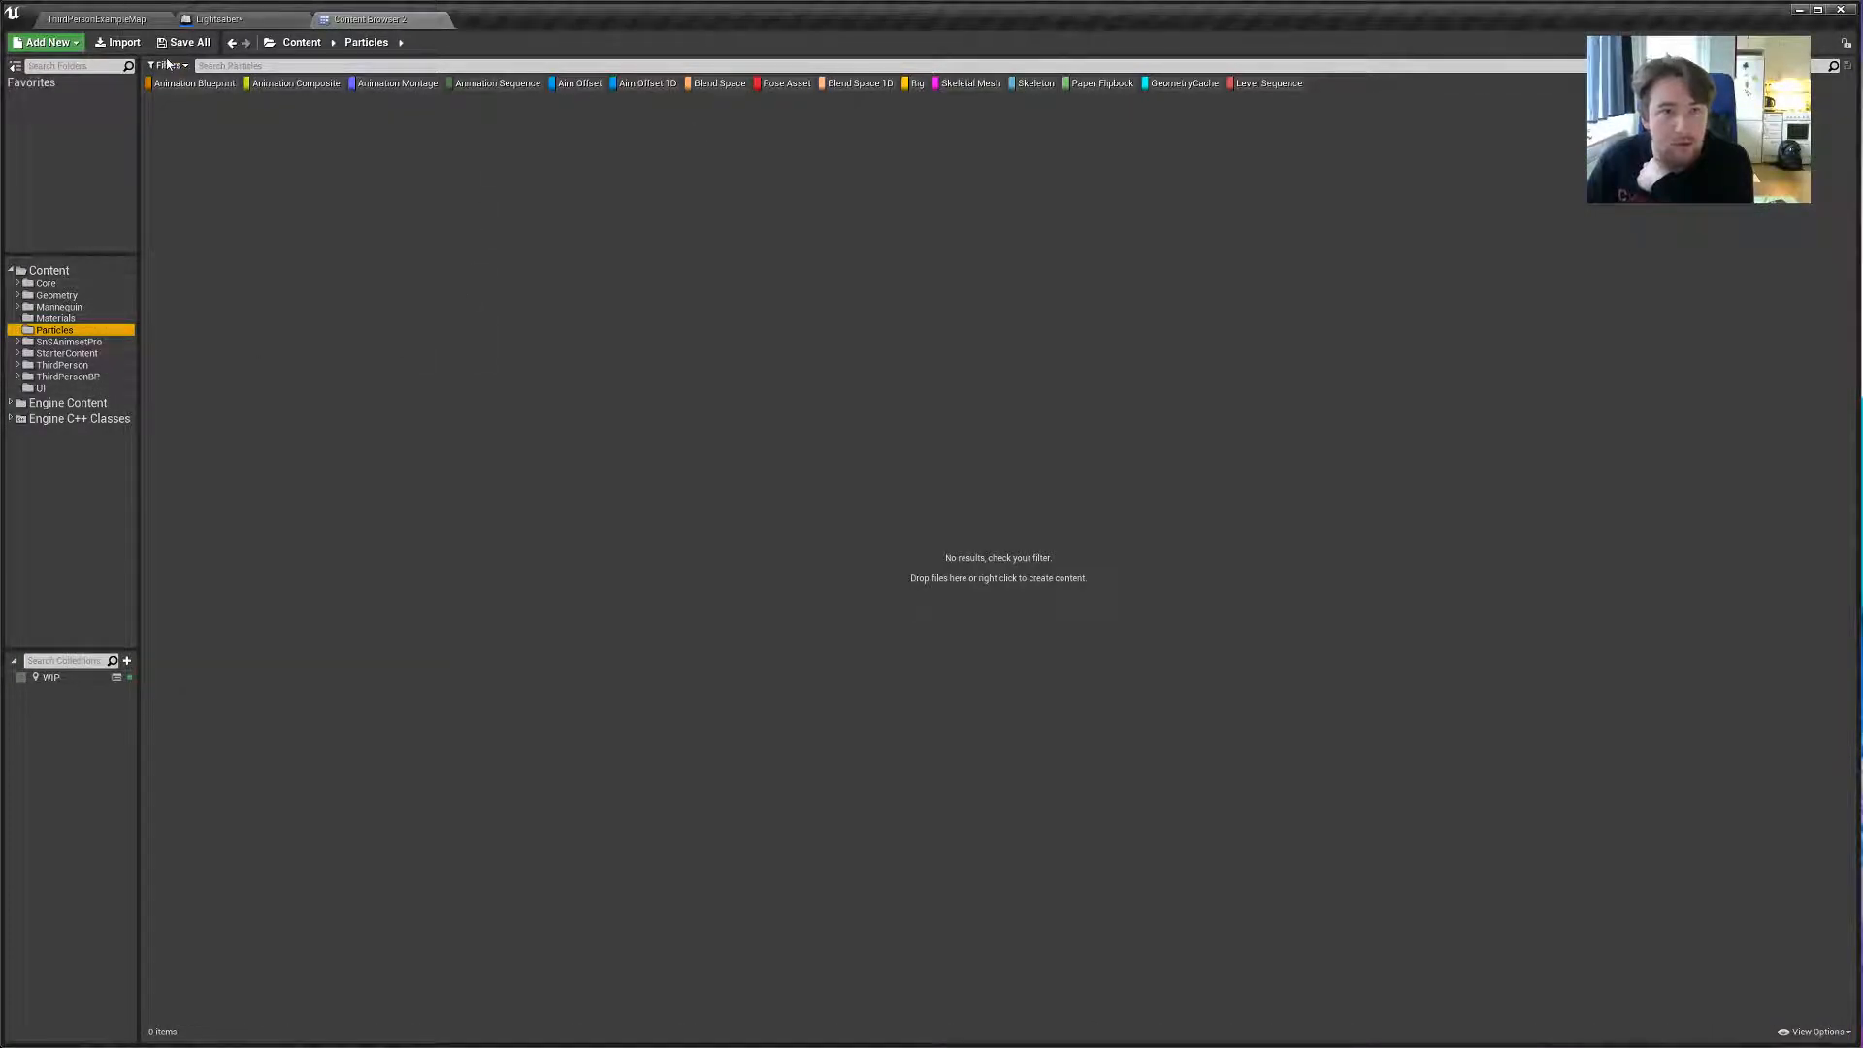
click(167, 64)
click(208, 79)
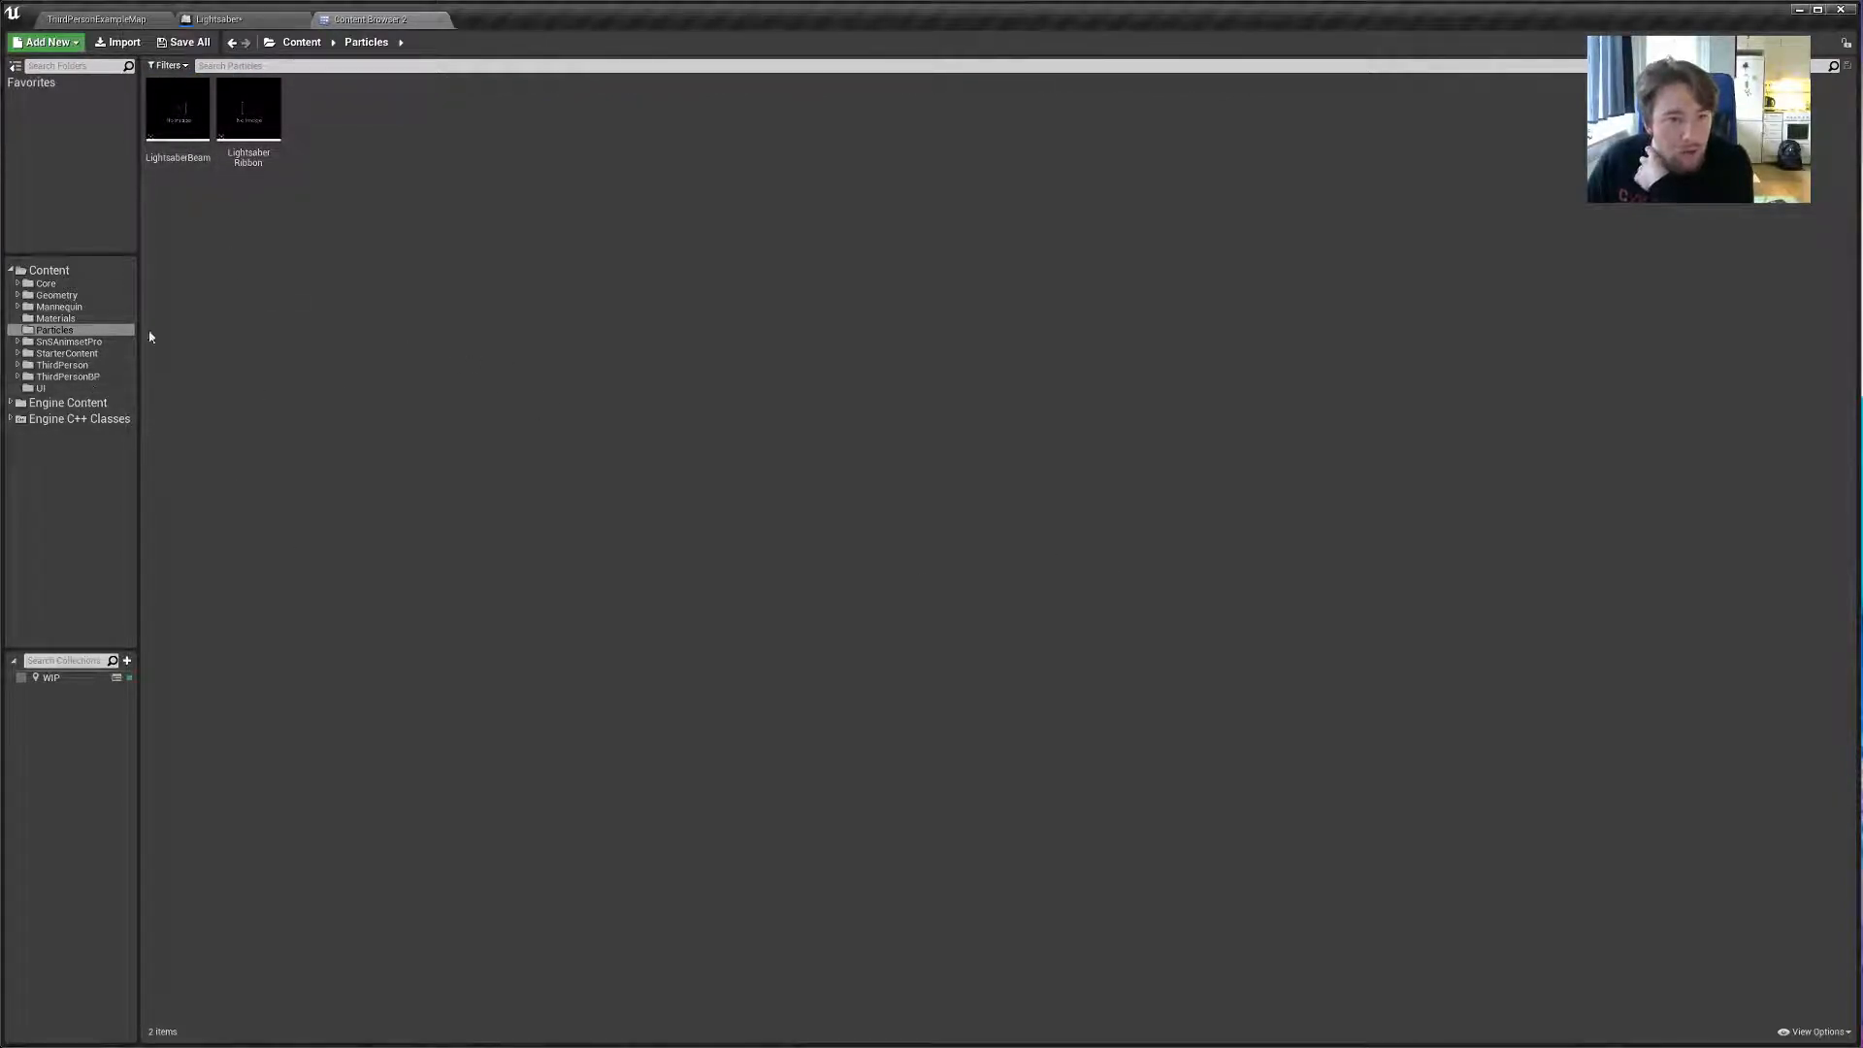
Open P_Sparks from StarterContent/Particles to preview the effect, and return to its folder.
click(118, 353)
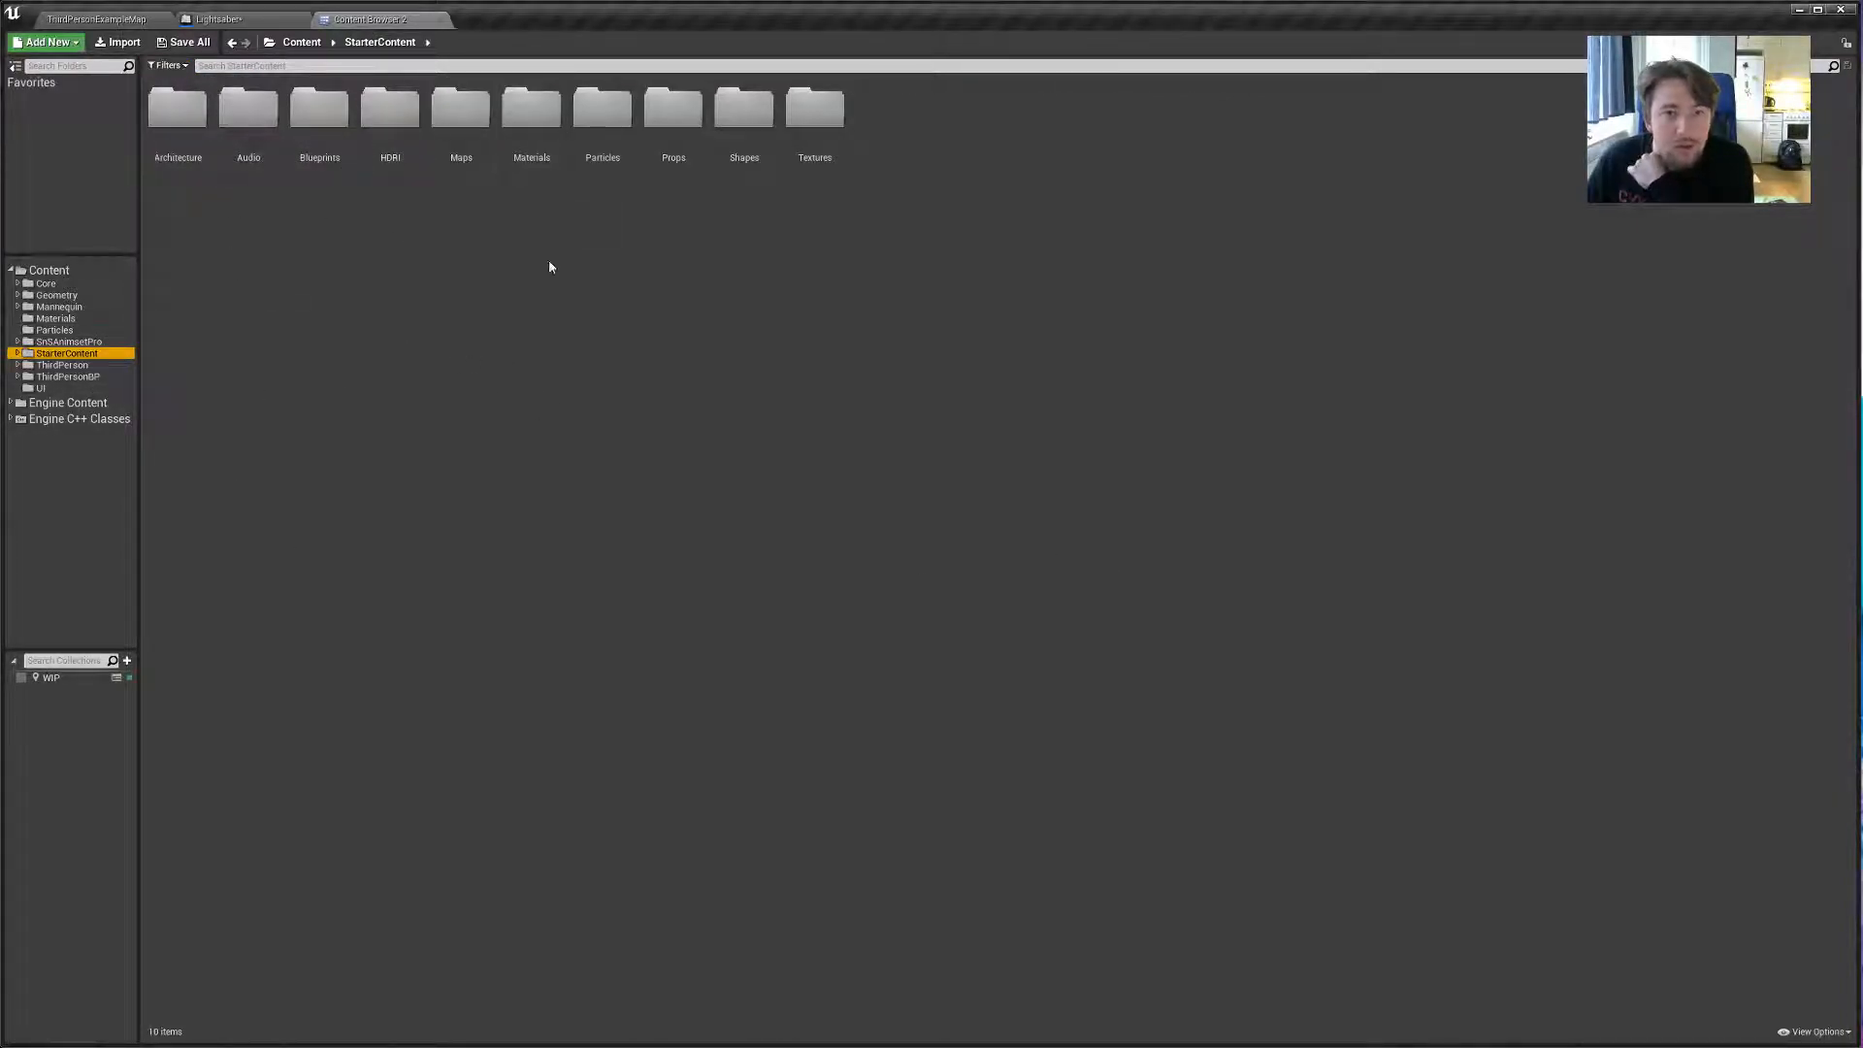
double_click(603, 107)
click(531, 112)
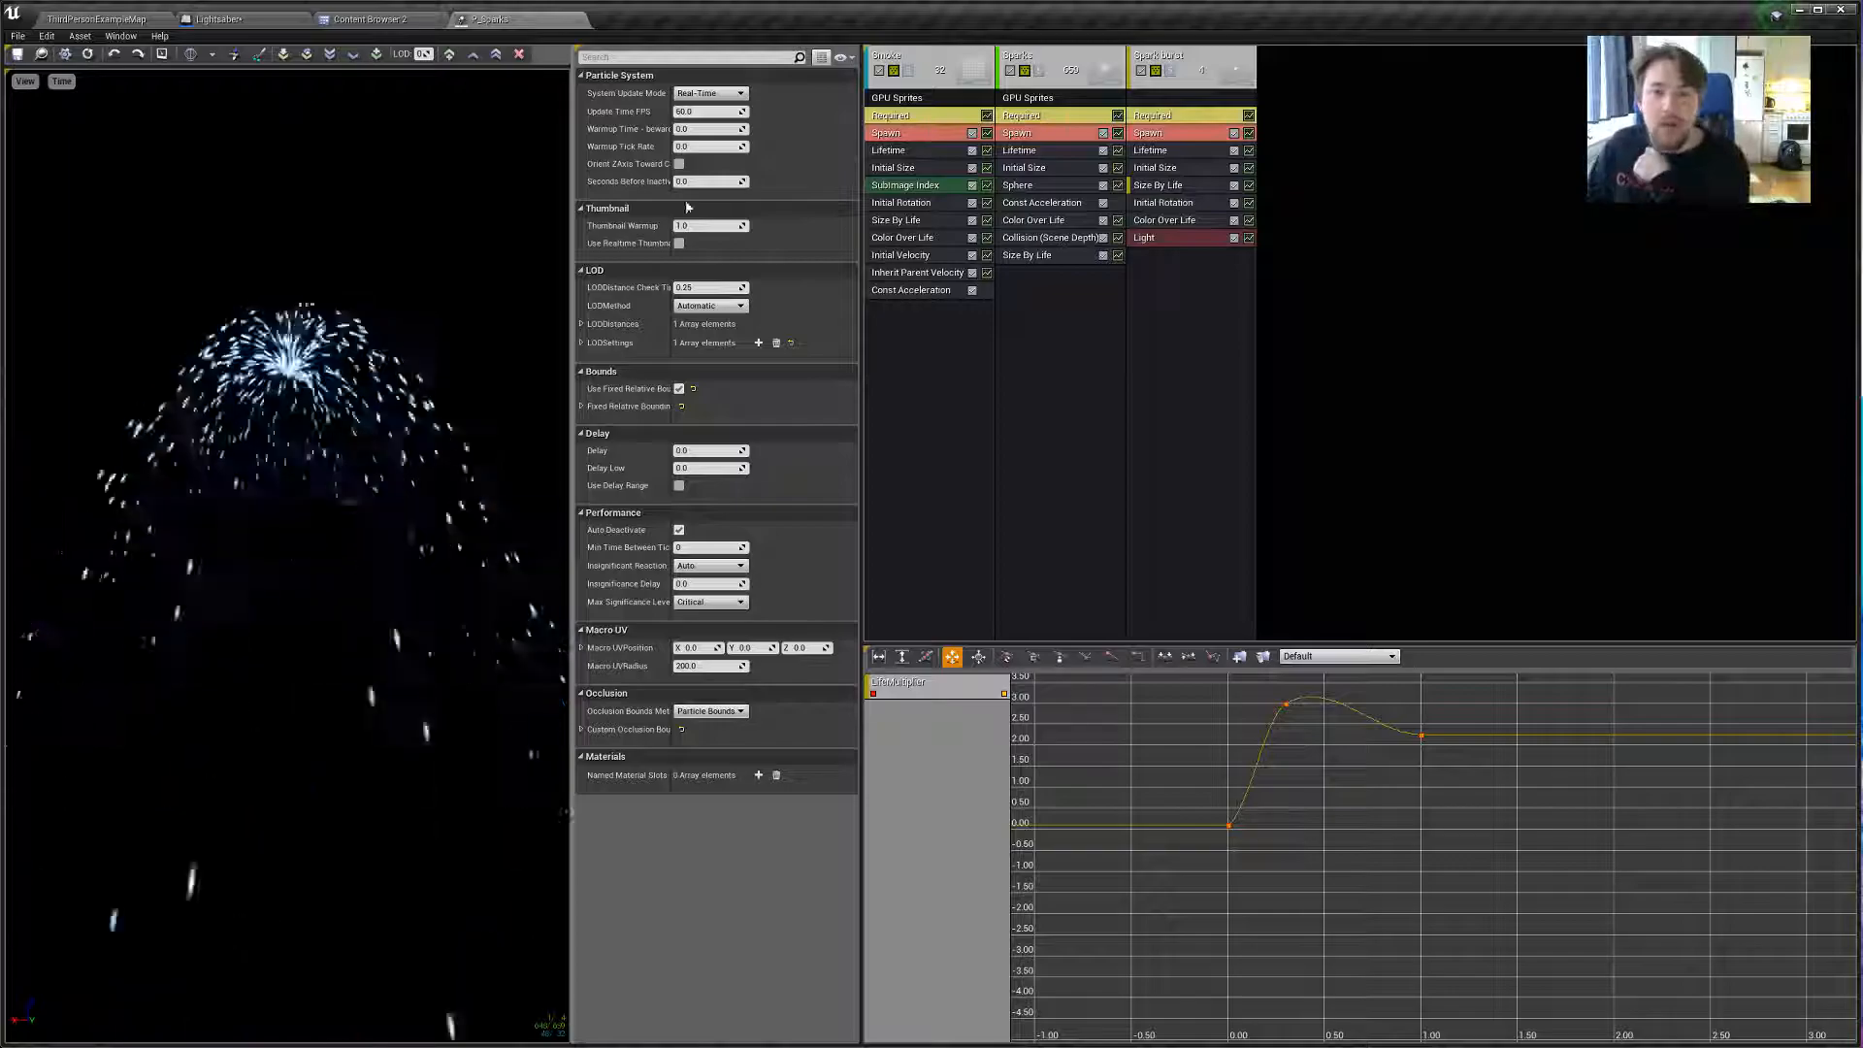
click(40, 53)
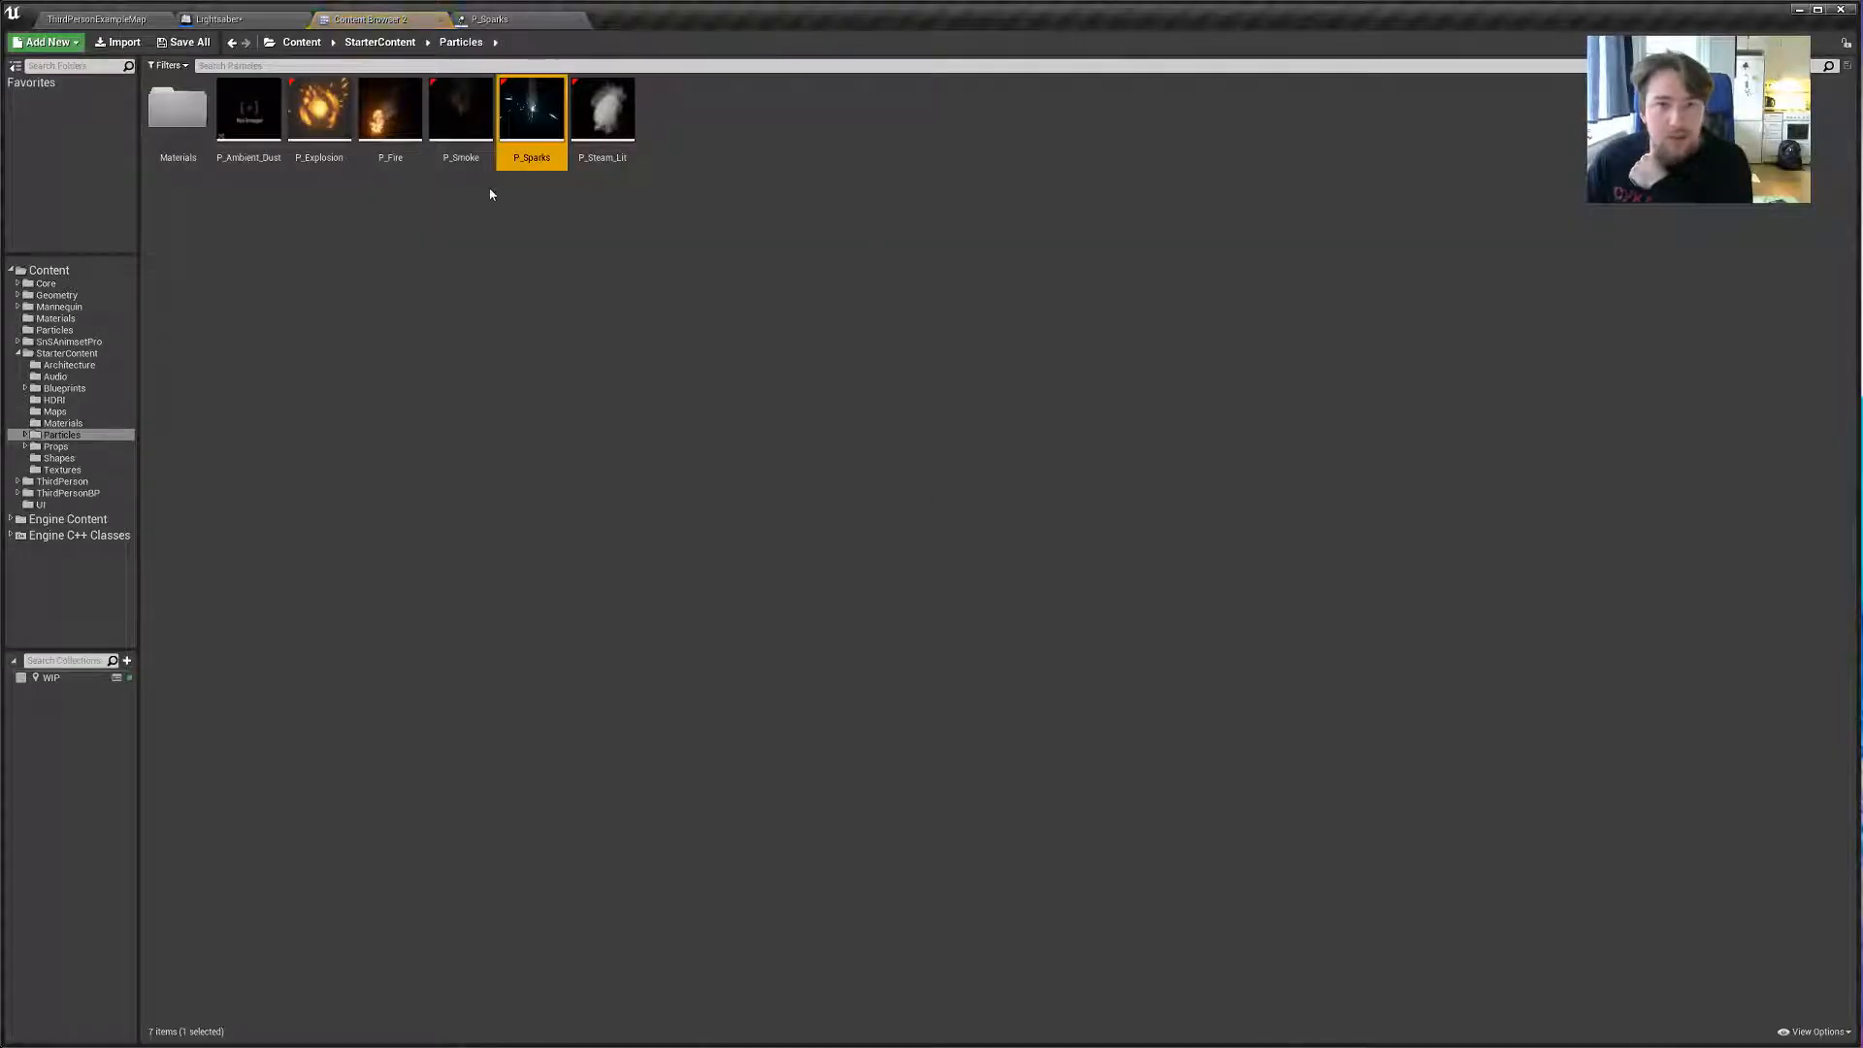
Copy P_Sparks into the Content/Particles folder, rename the copy LightsaberSparks and open it for editing.
drag(511, 148, 86, 336)
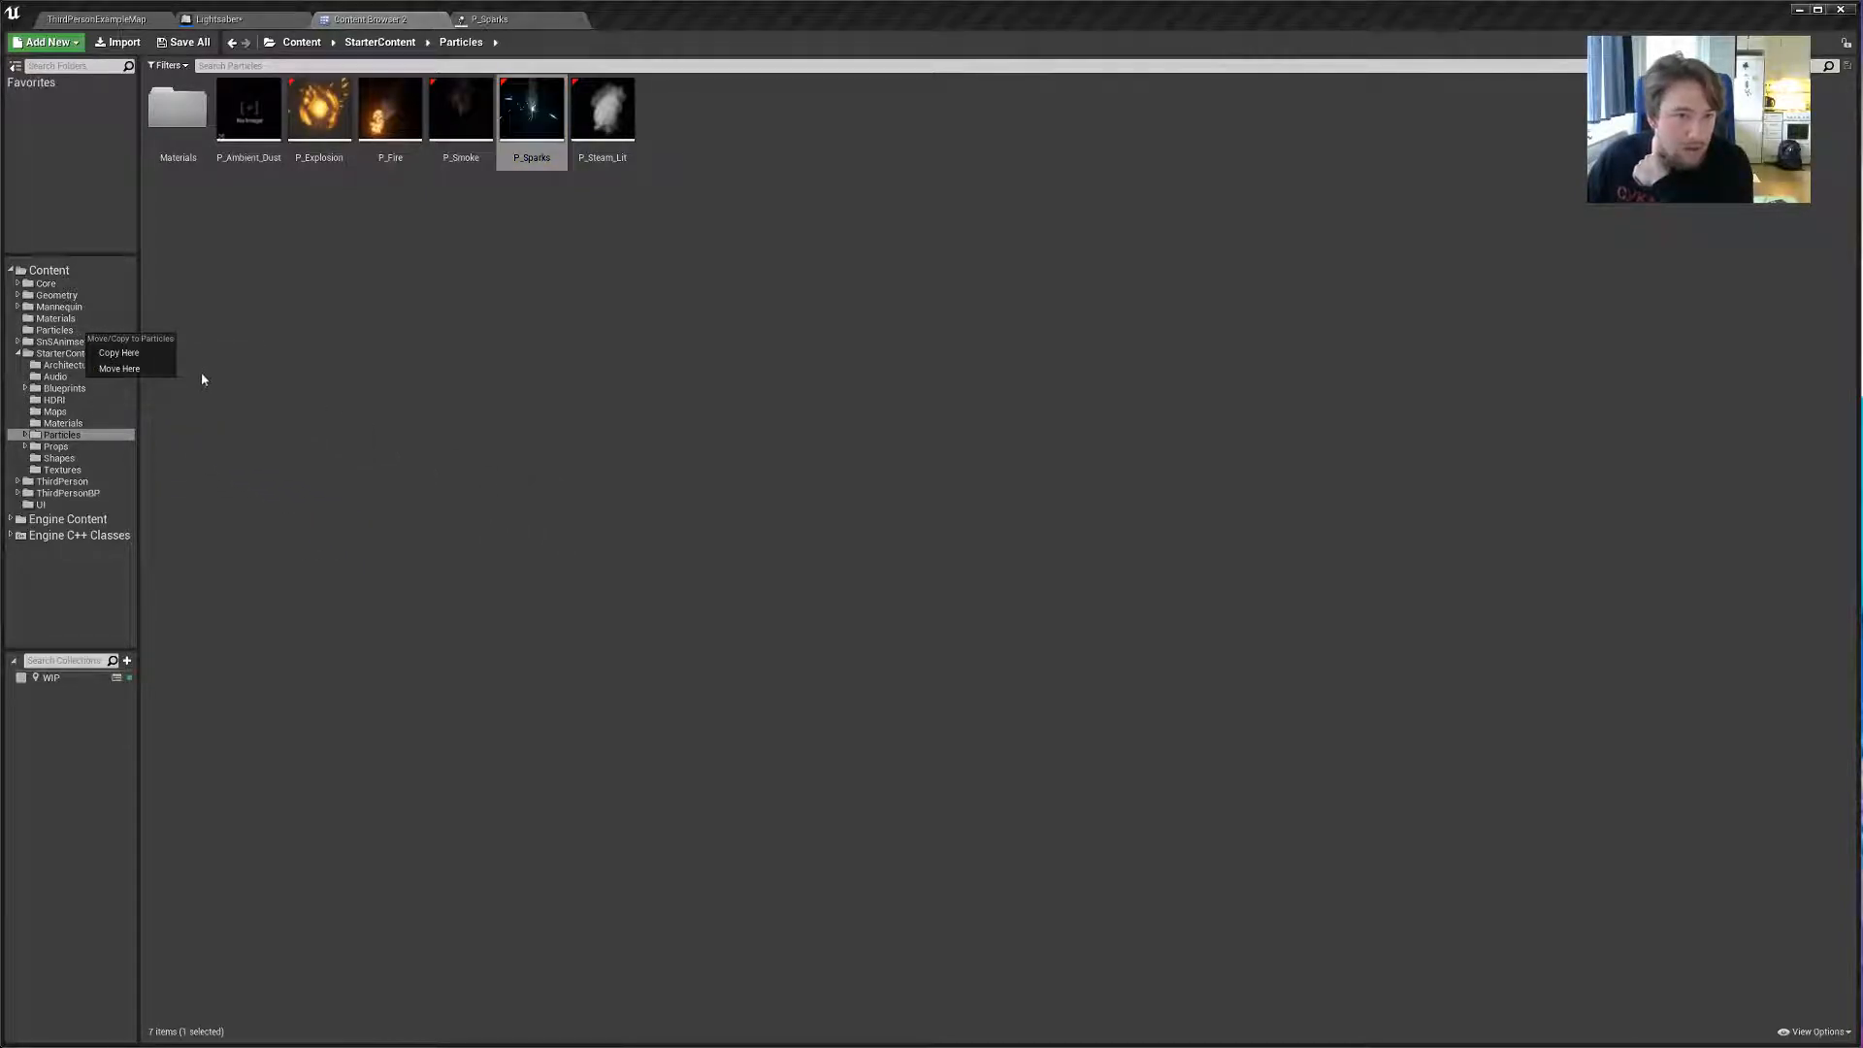
click(145, 359)
click(81, 327)
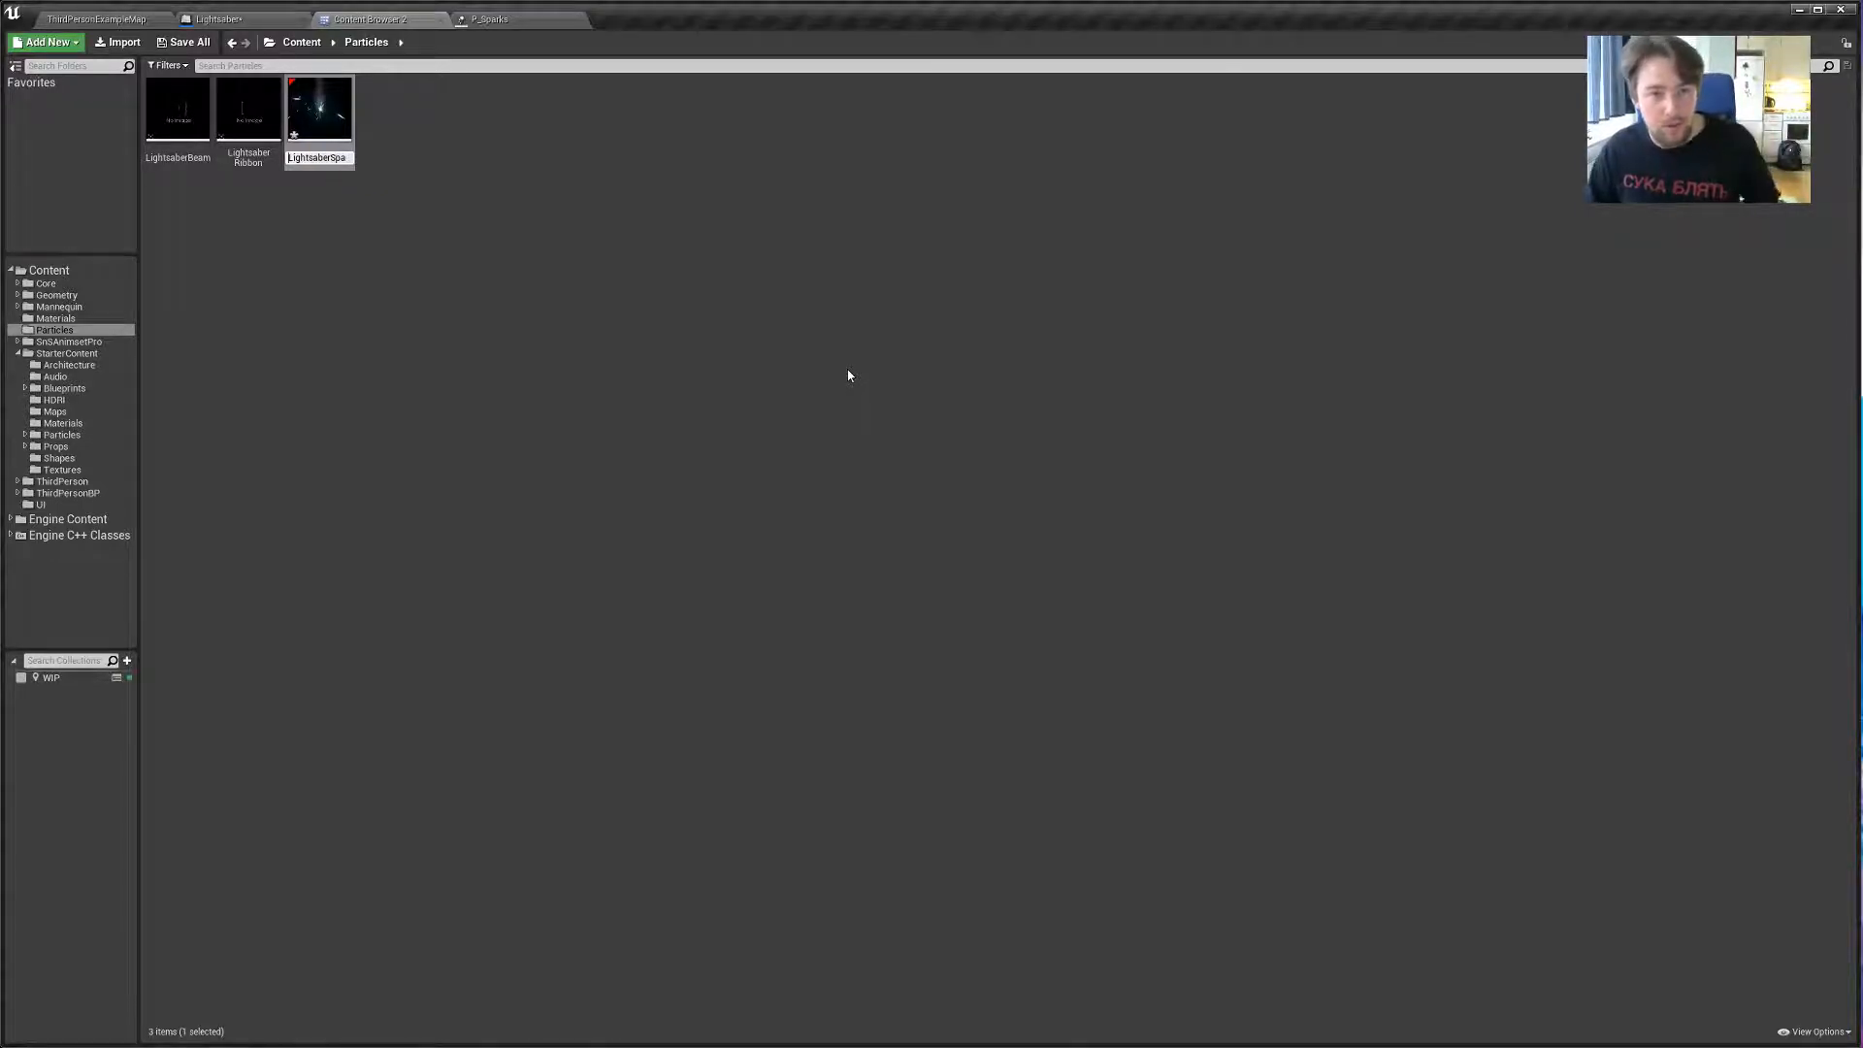
text(rks)
key(Return)
double_click(338, 126)
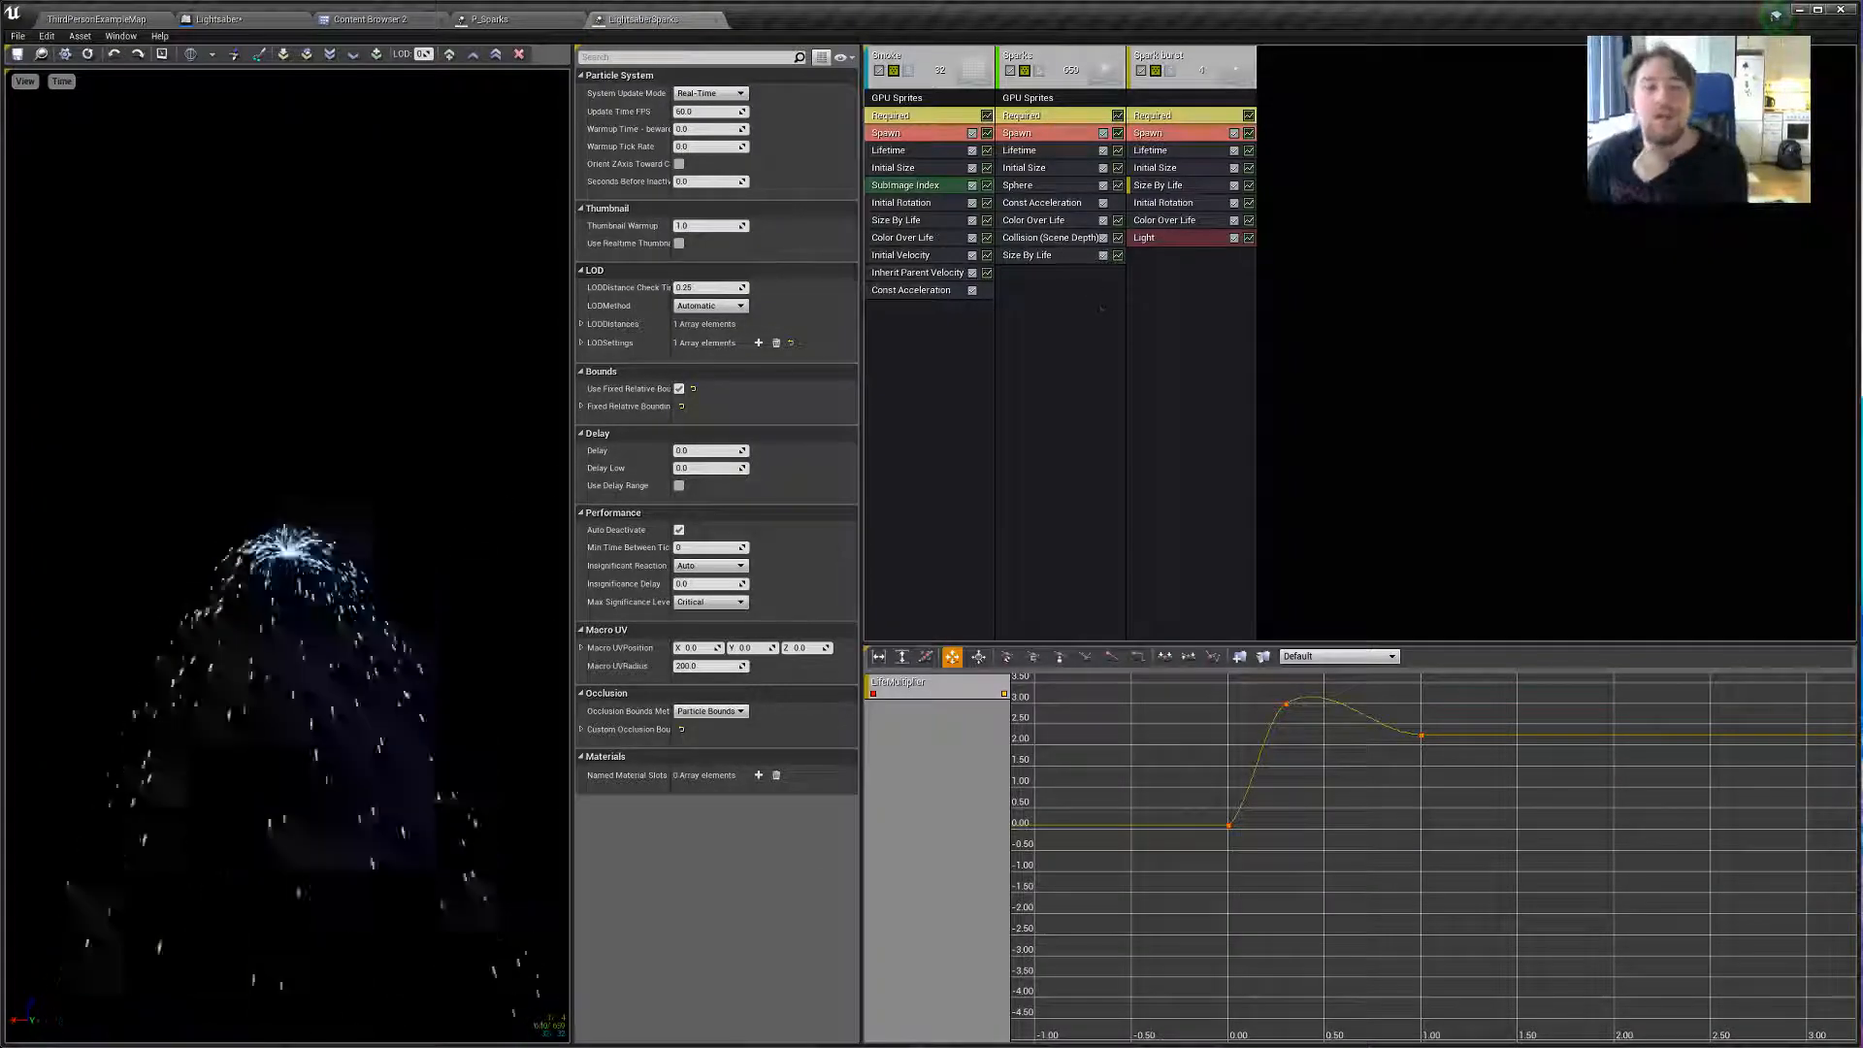
Set Emitter Loops to 1 in the Required modules of the Smoke, Sparks and Spark Burst emitters.
click(914, 115)
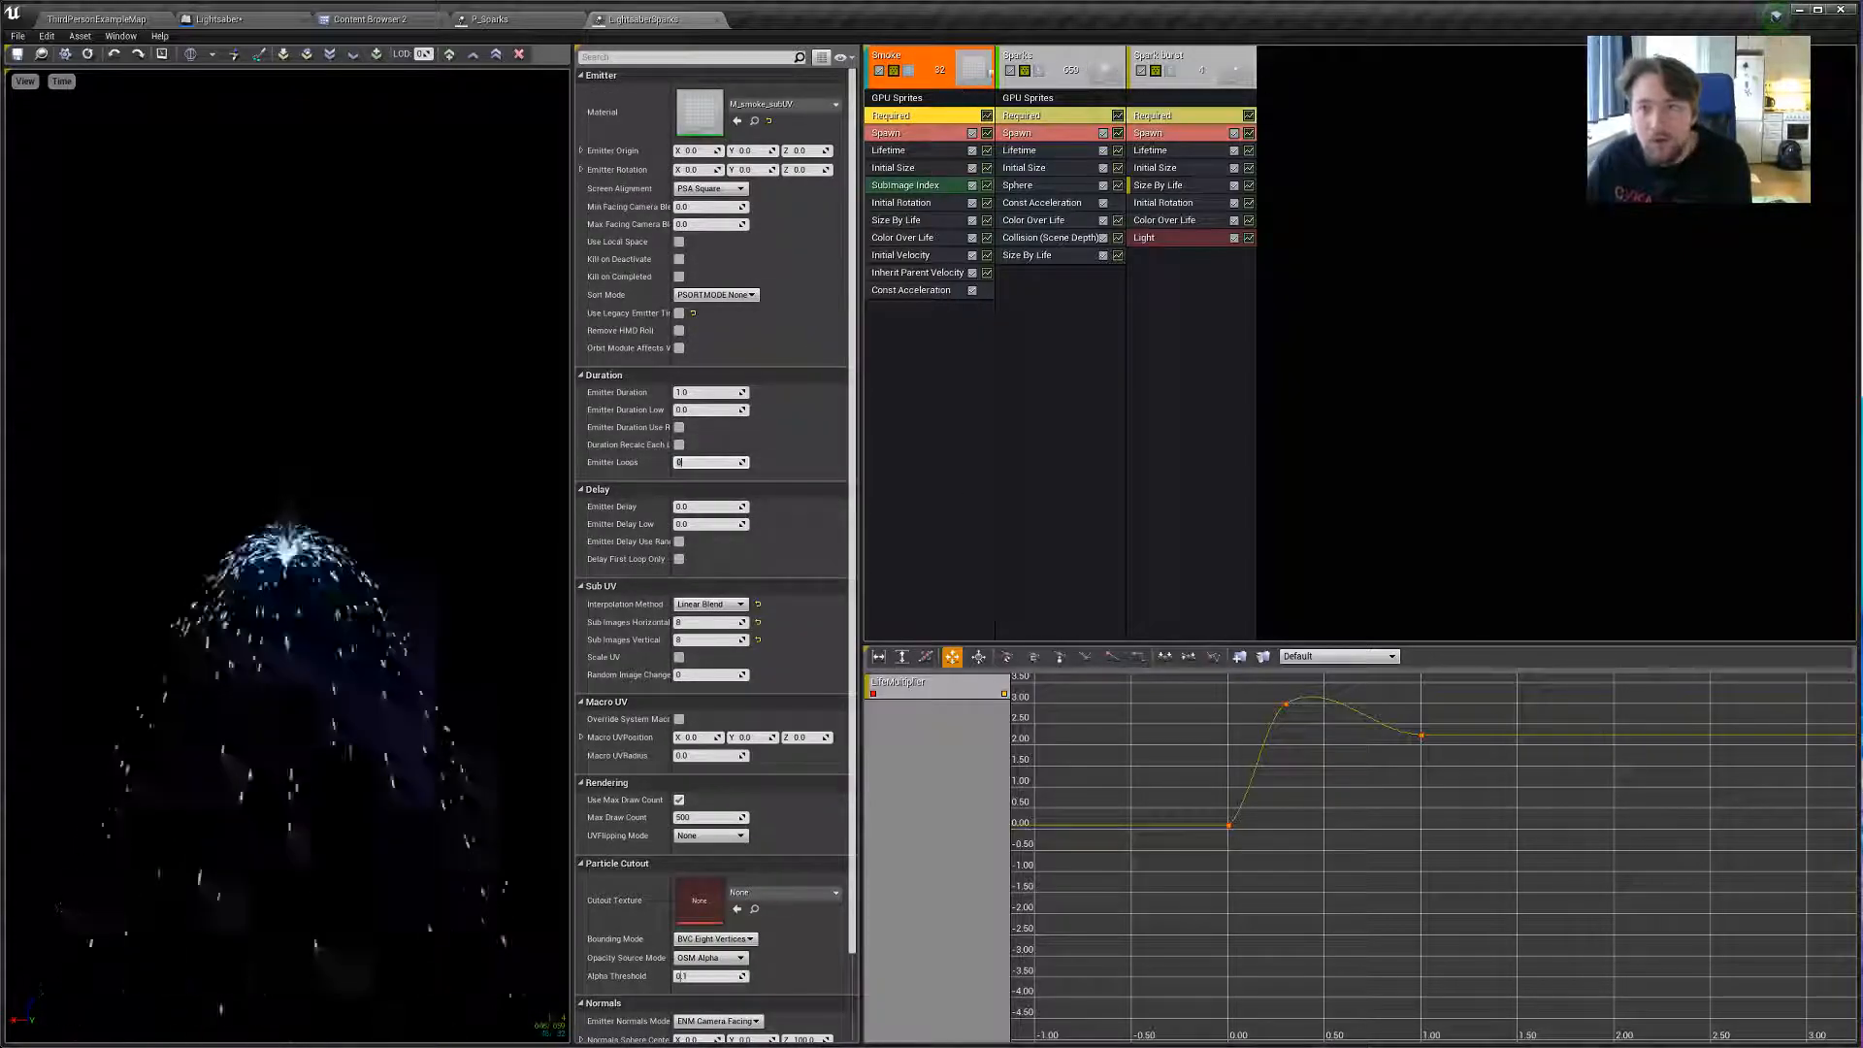
click(1044, 117)
click(1199, 113)
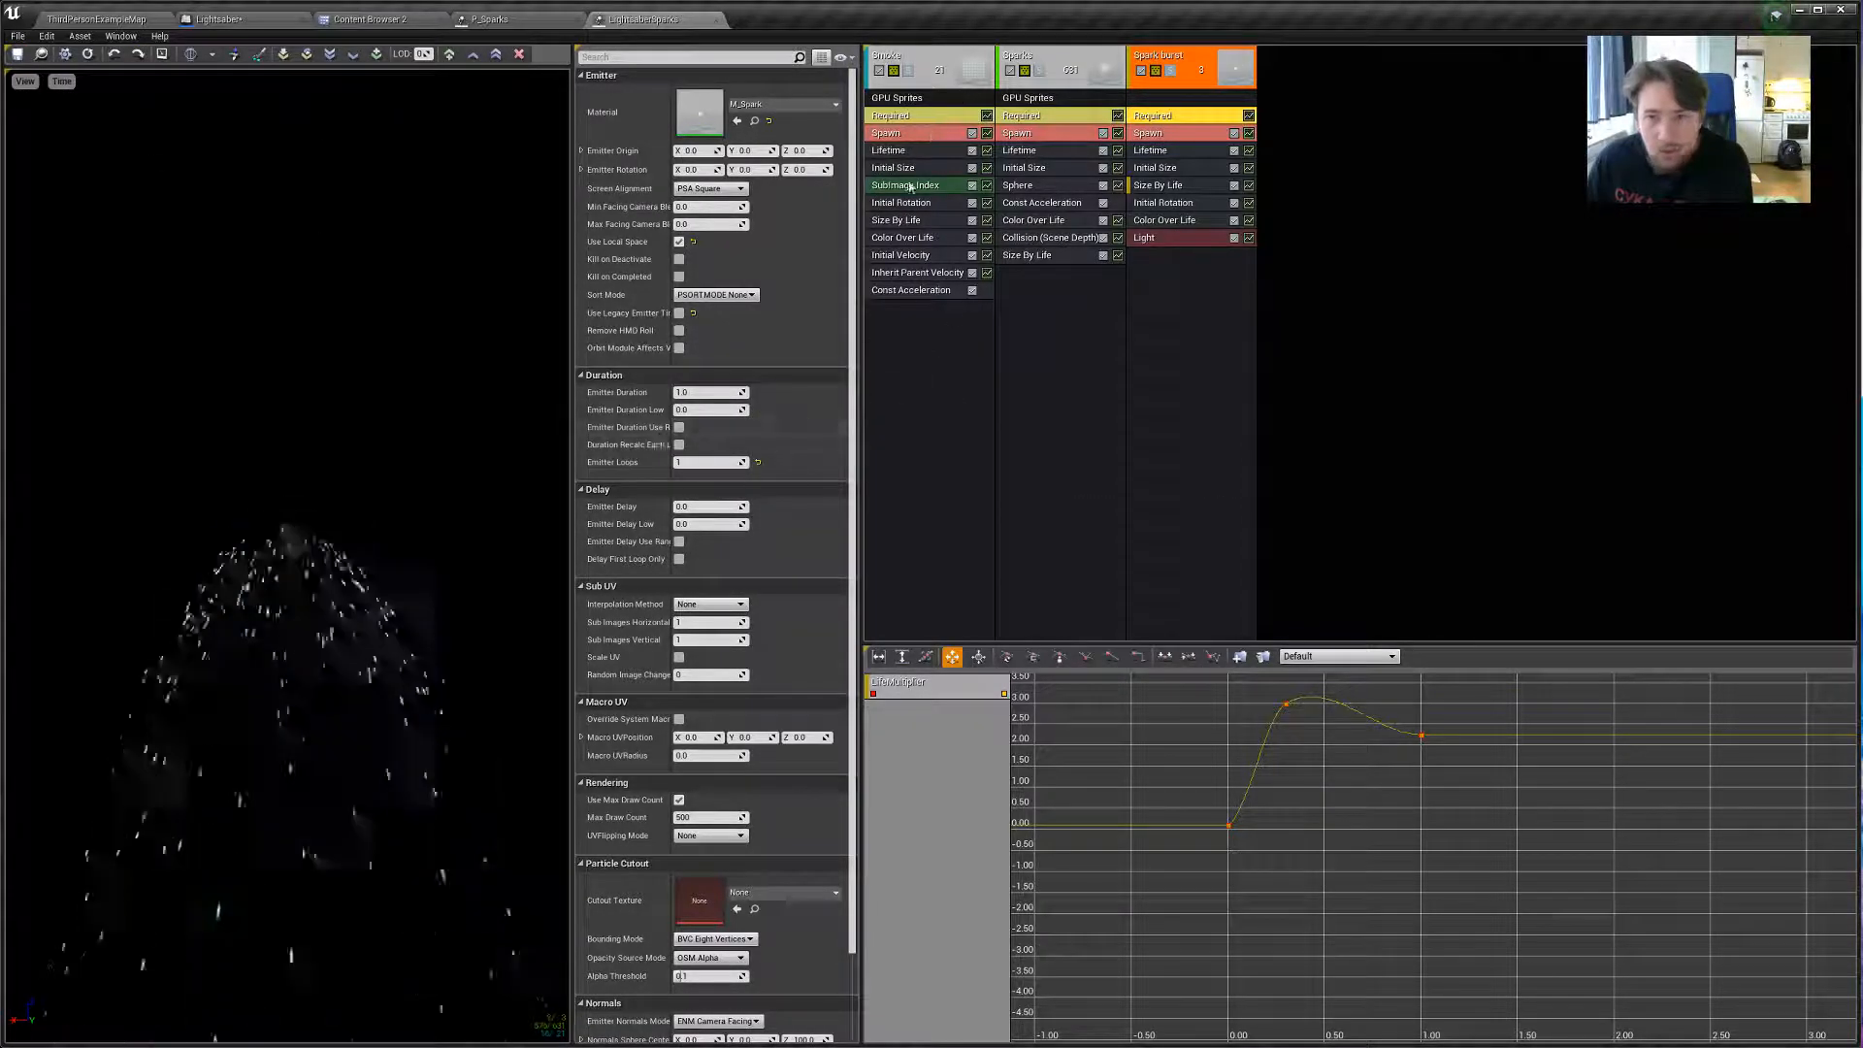
Set Emitter Duration to 0.25 for the Spark Burst and Sparks emitters, and replay the simulation to check the shorter burst.
click(695, 392)
text(0.25)
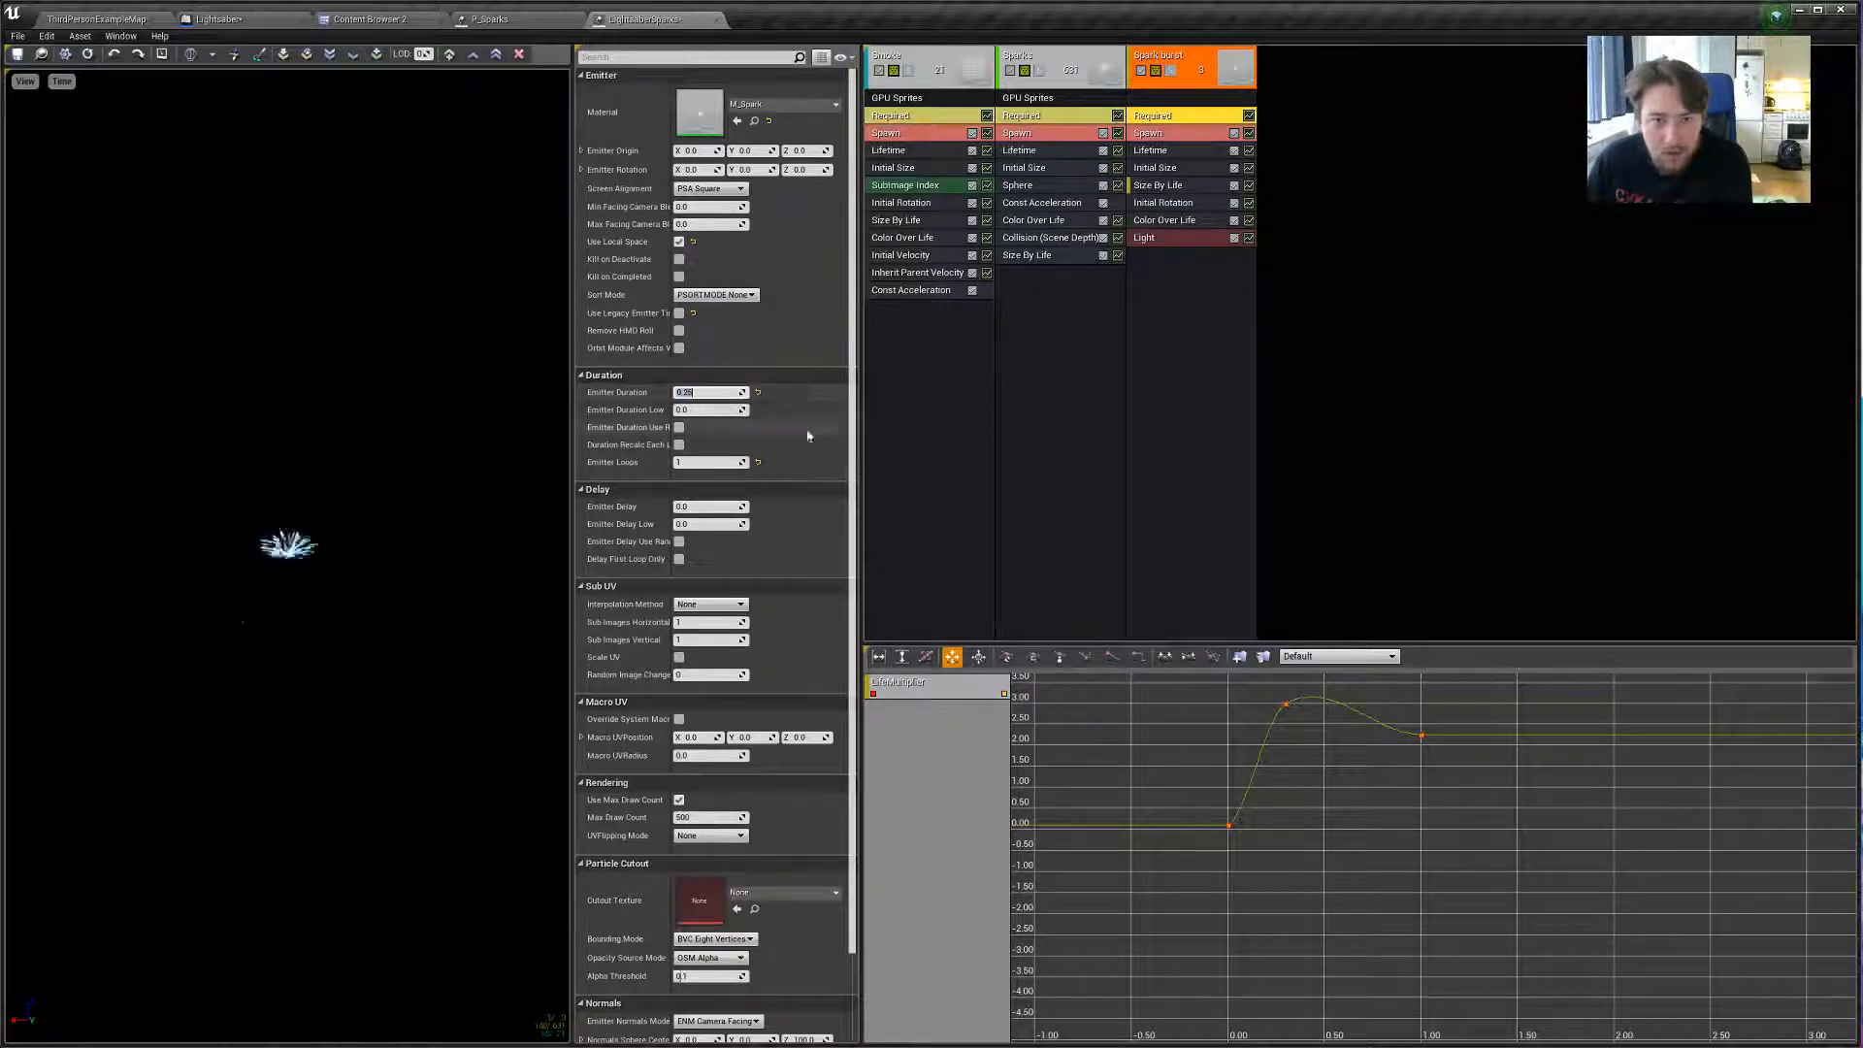
click(1032, 117)
text(0.25)
click(1166, 116)
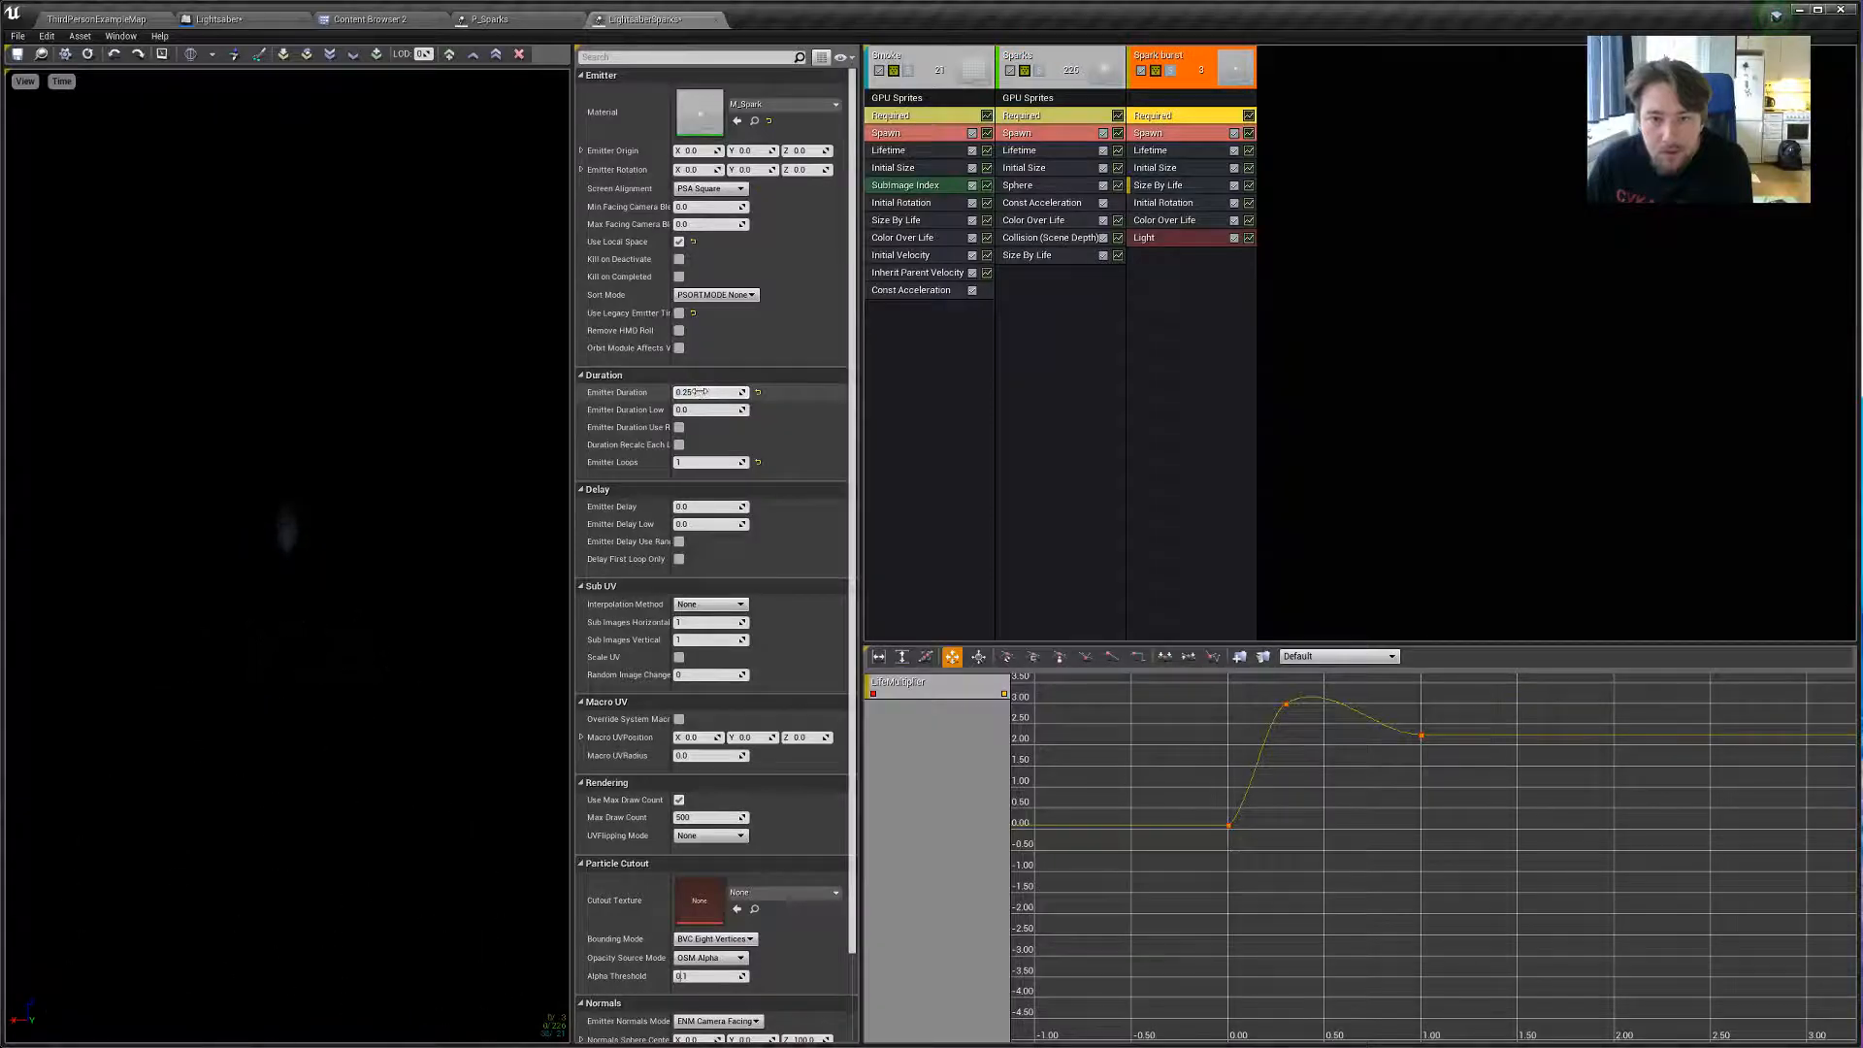
click(65, 54)
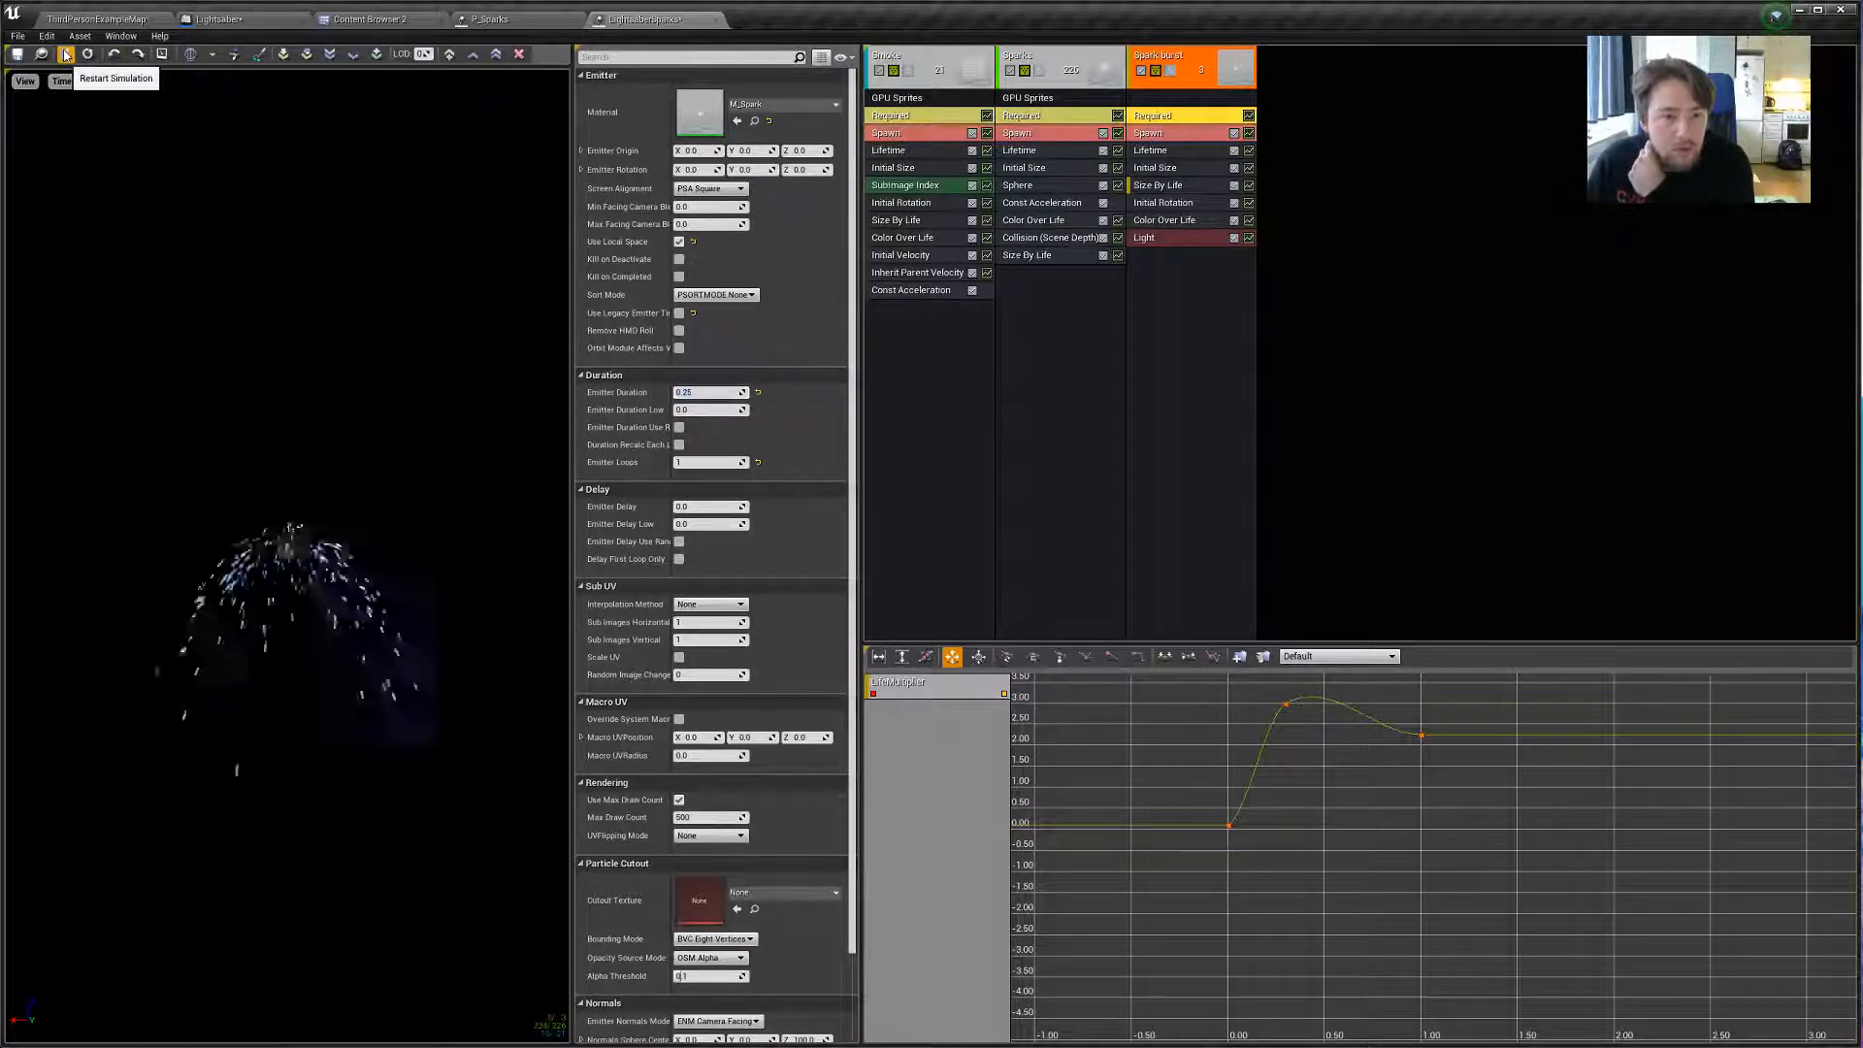
click(66, 55)
click(65, 58)
click(64, 62)
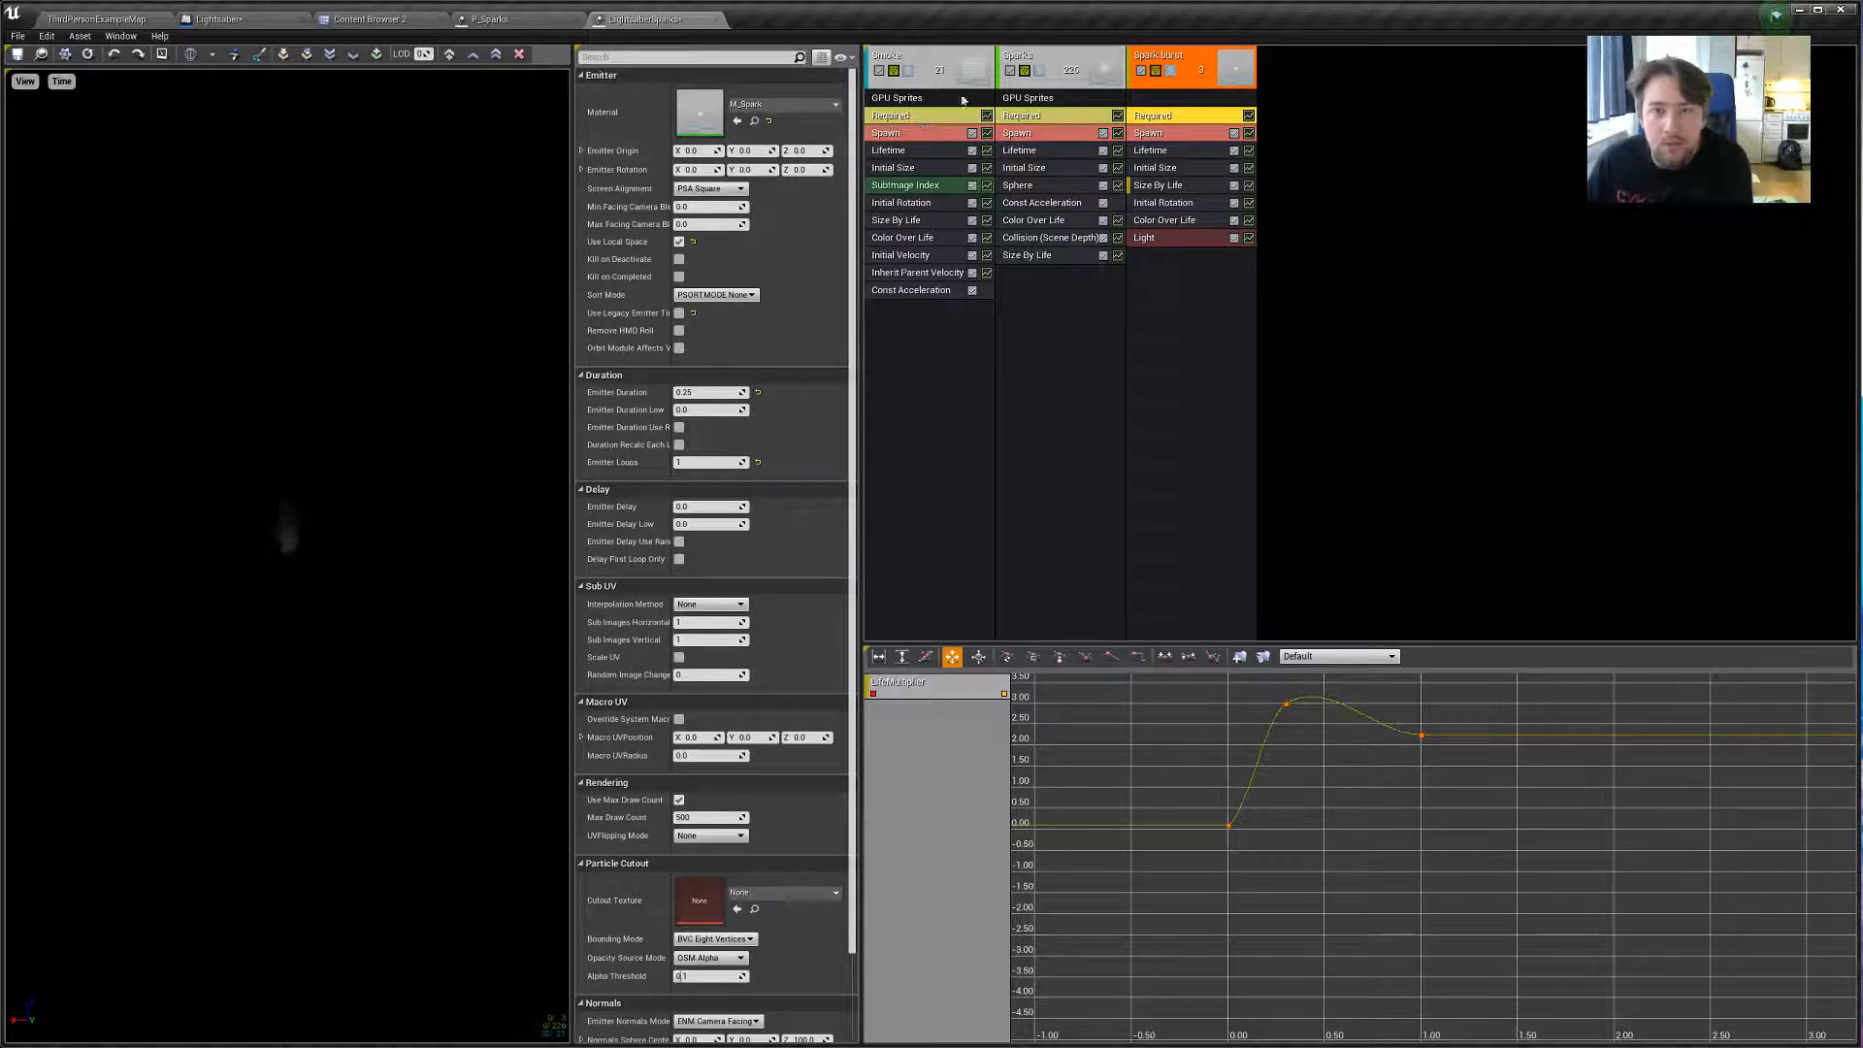
Preview the Sparks emitter on its own and examine its Lifetime and Spawn modules.
click(1041, 77)
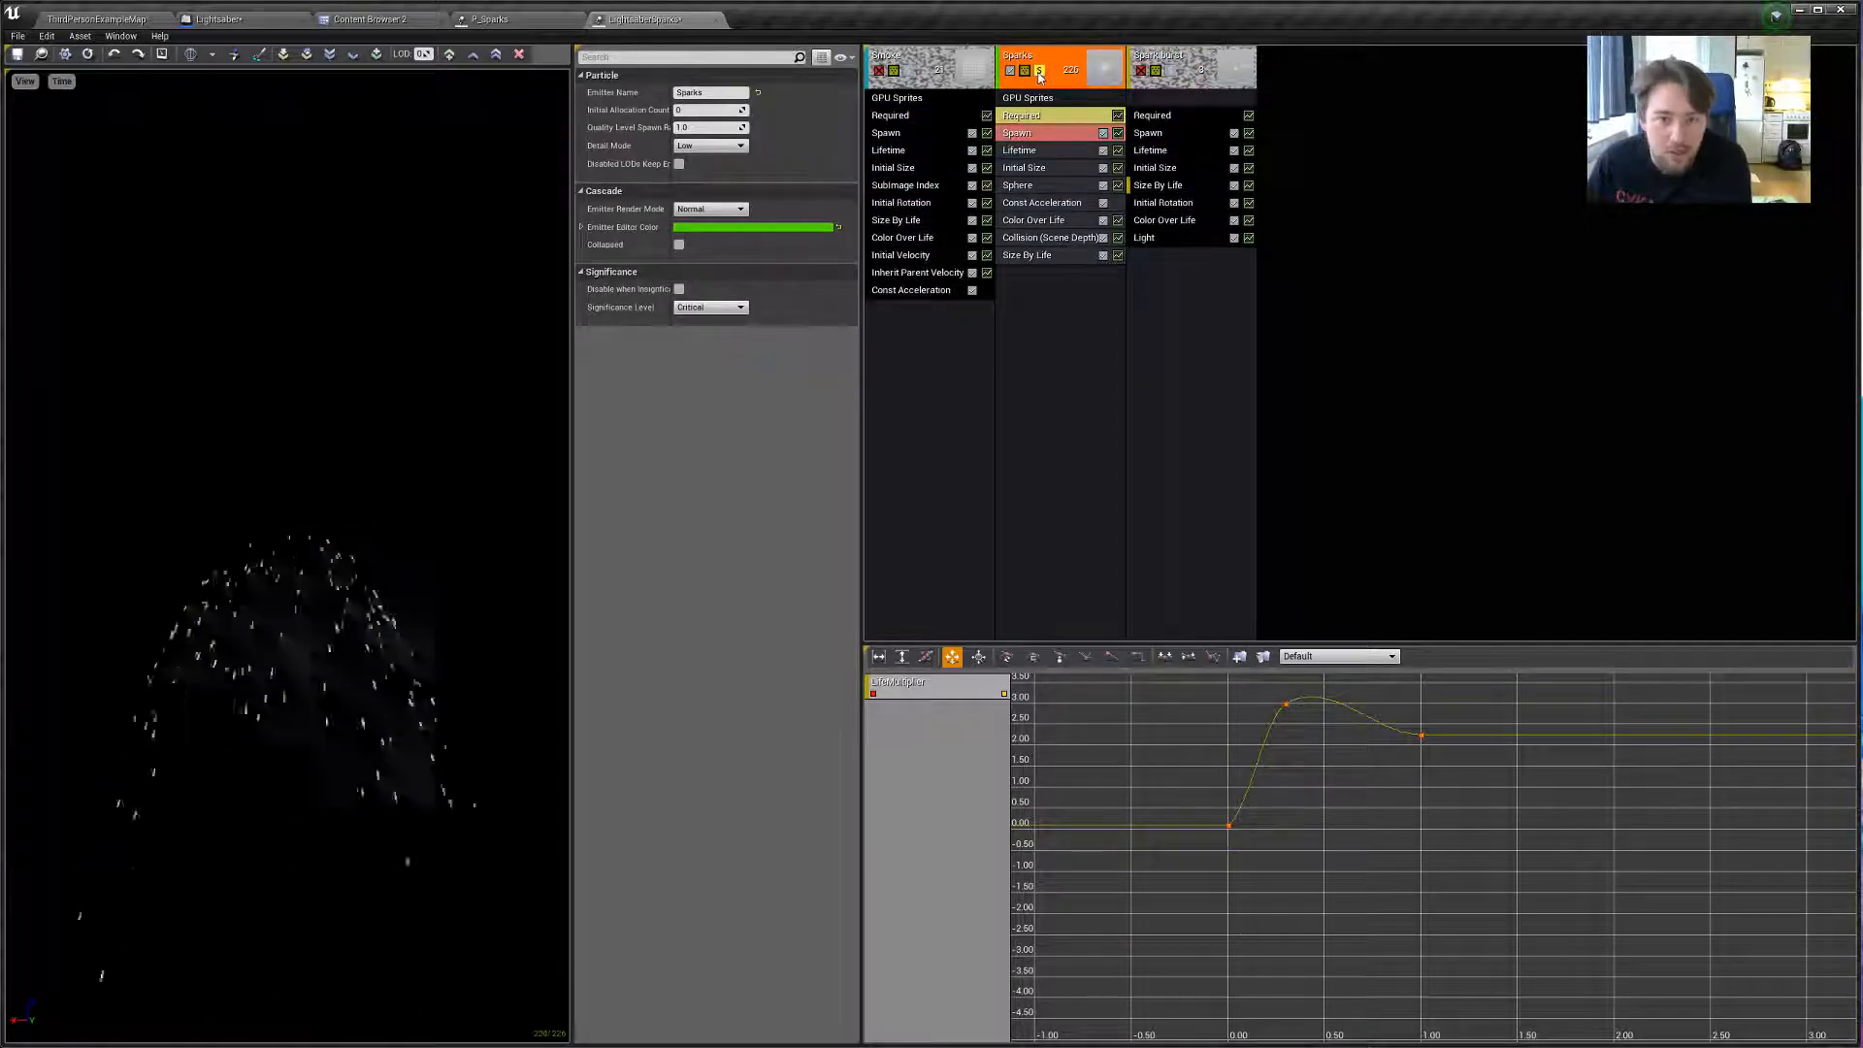
click(1030, 150)
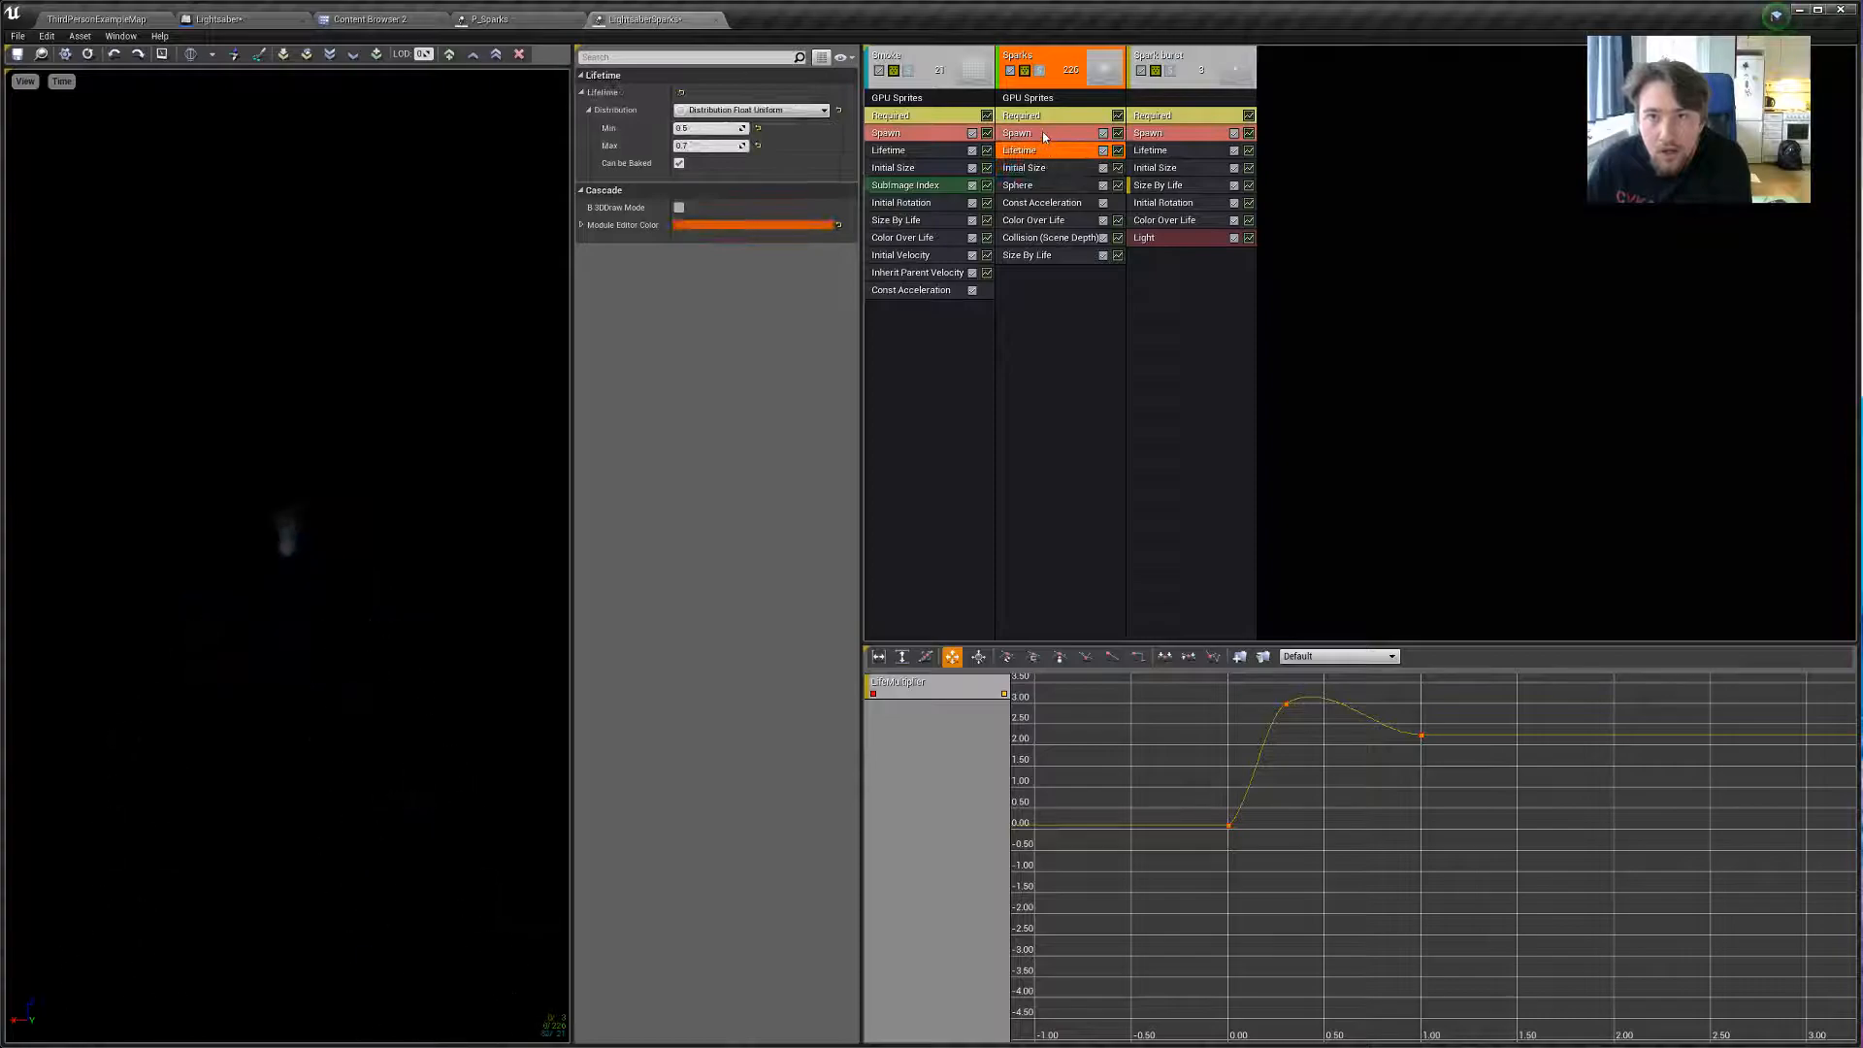
click(1049, 133)
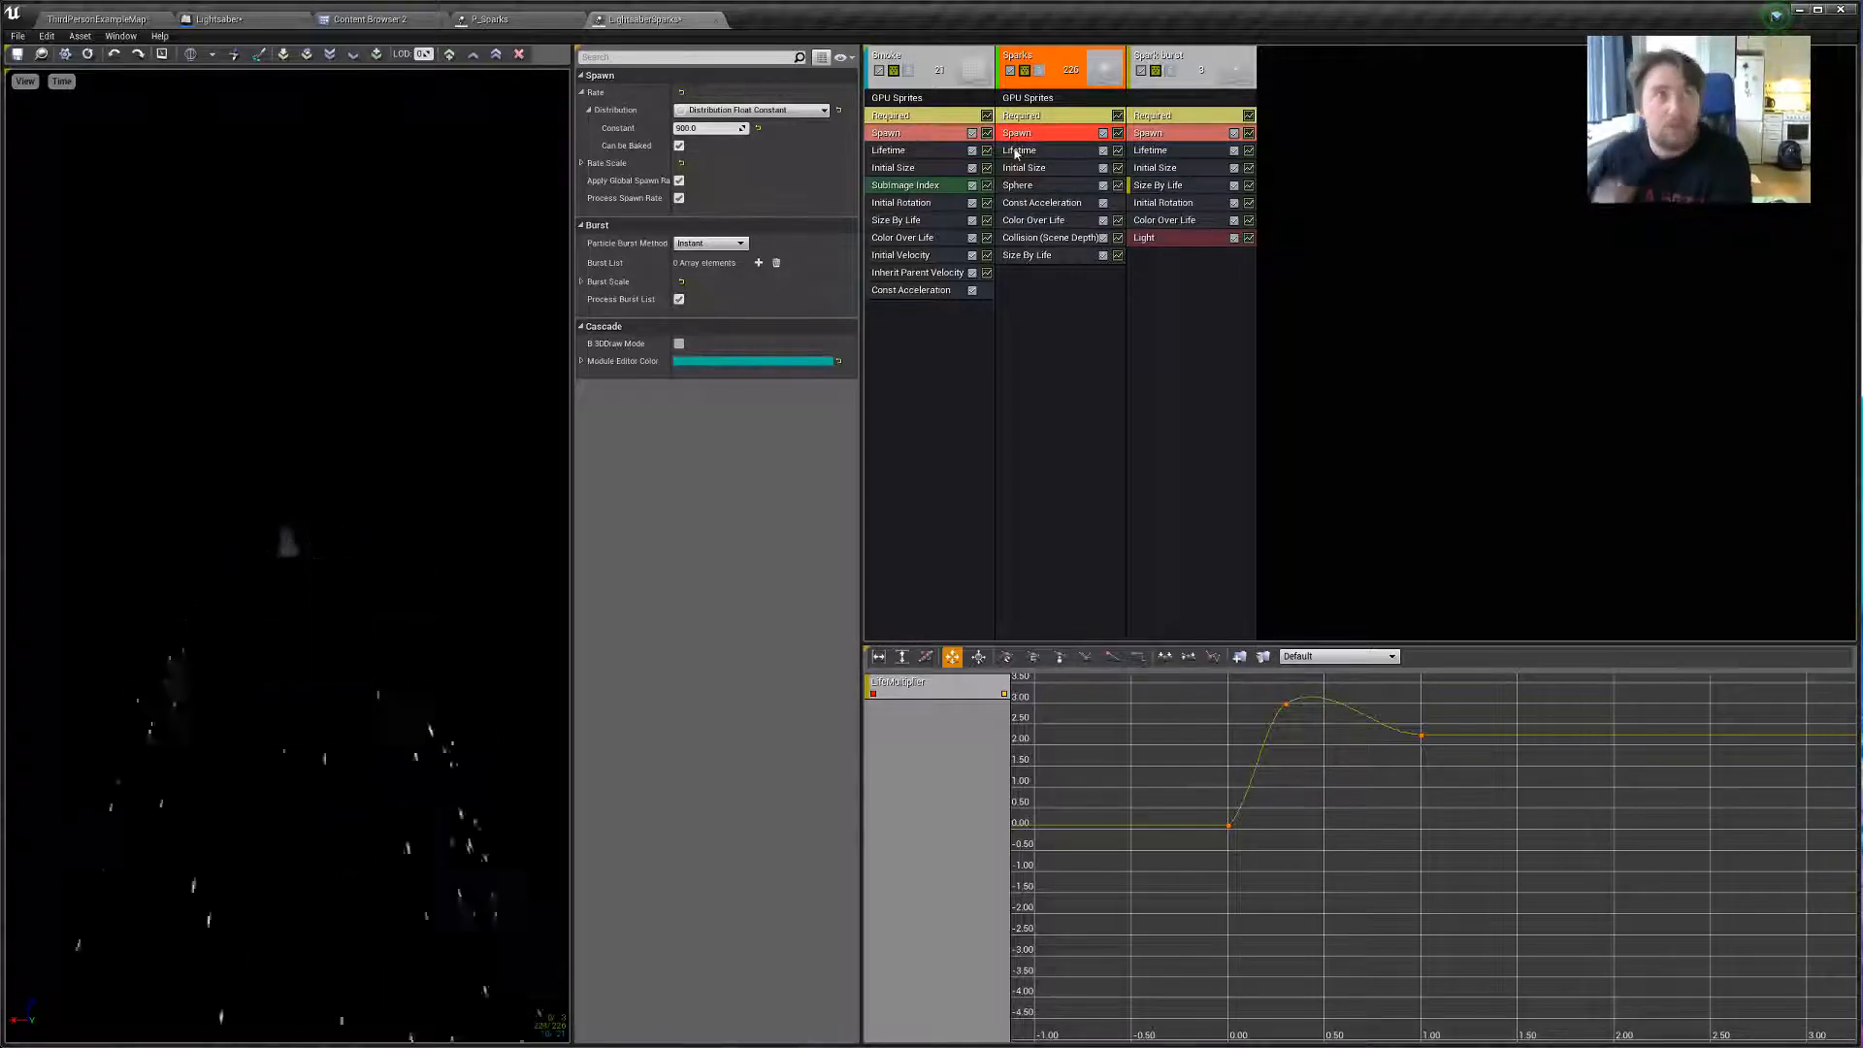
In the Sparks emitter's Spawn module, set the Rate constant to 0 and keep a single Burst List entry with Count 500.
click(759, 262)
click(706, 129)
text(0)
click(759, 262)
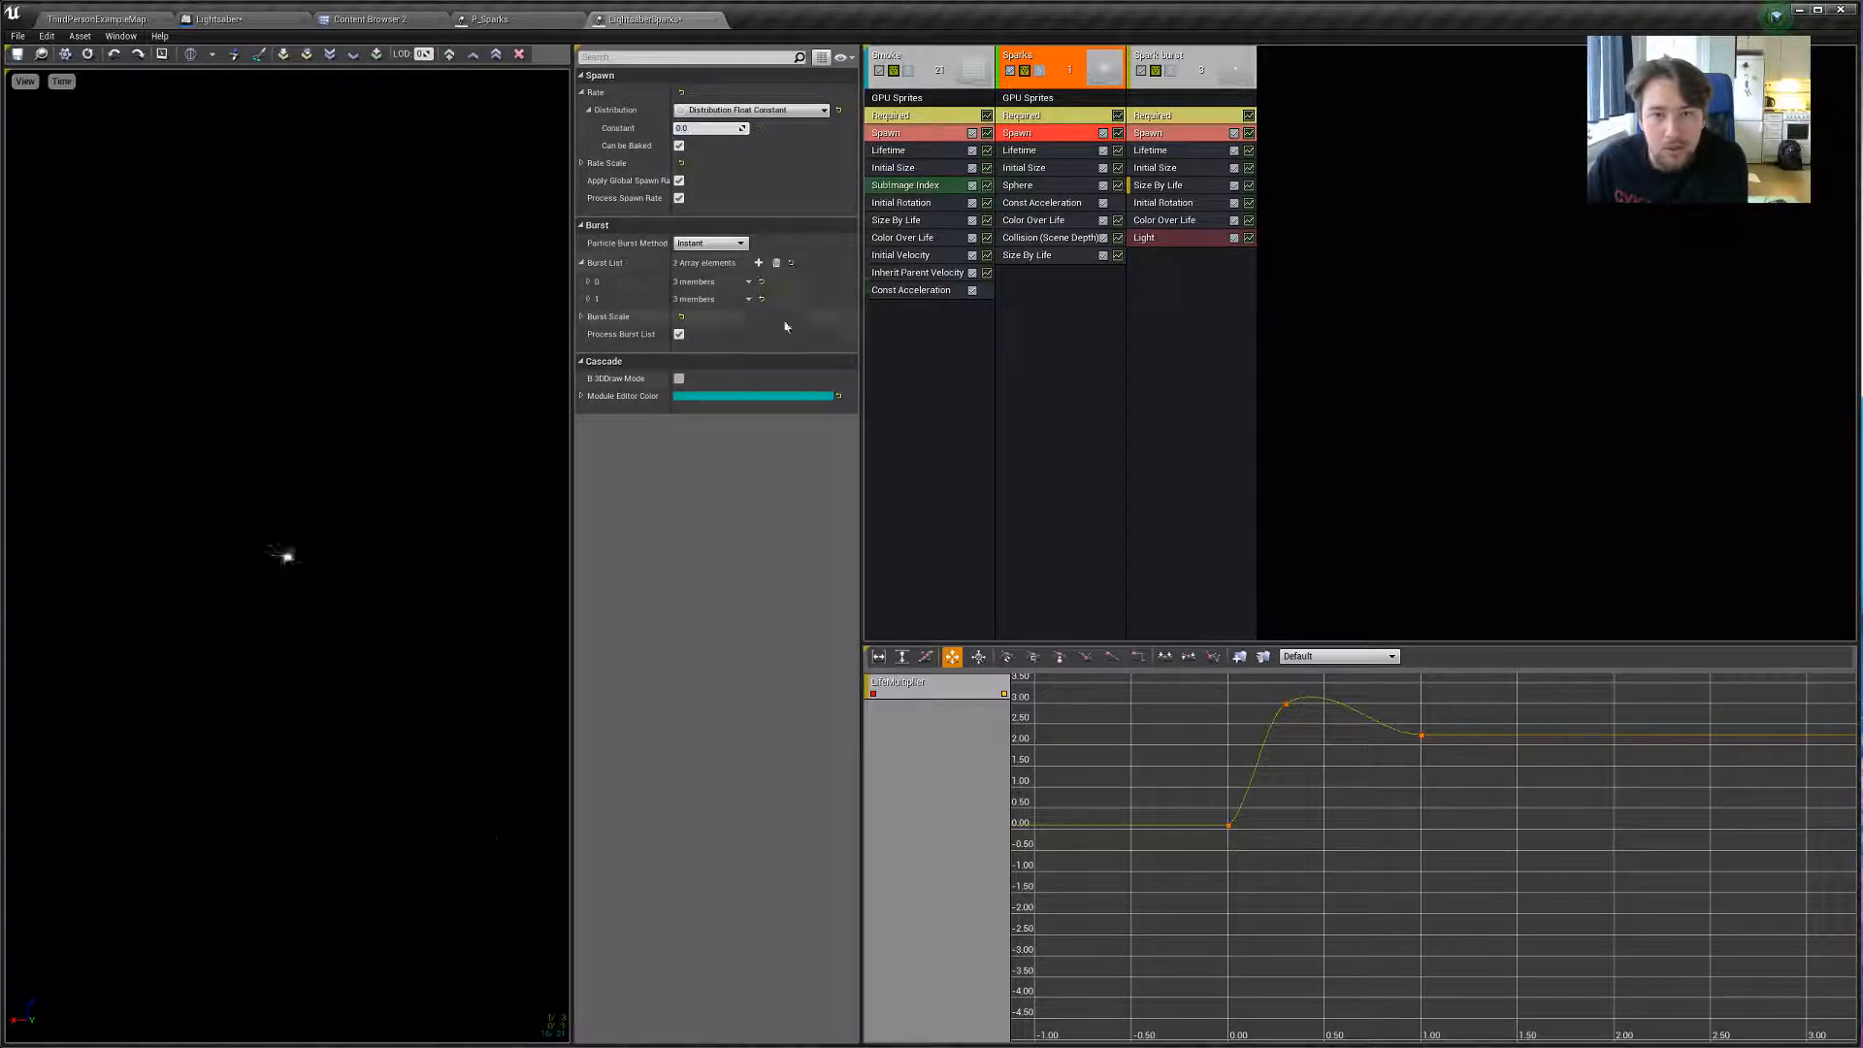
click(750, 299)
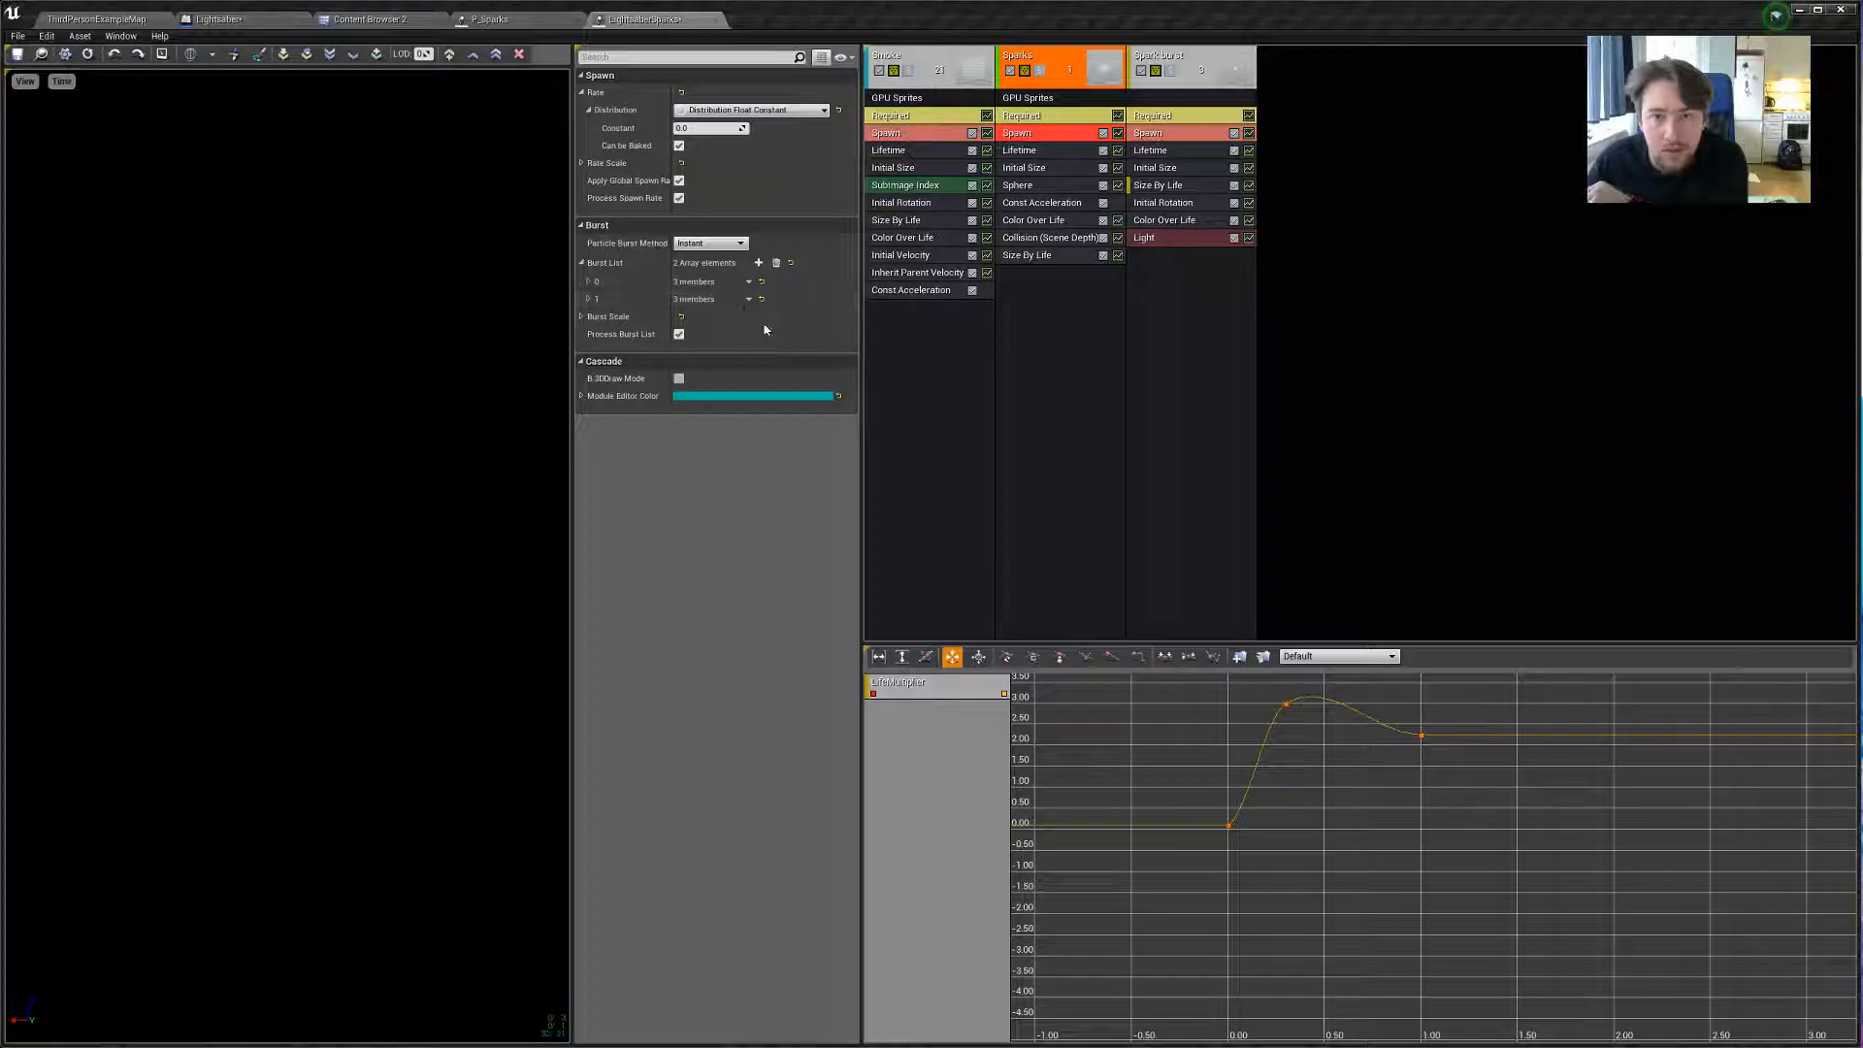
click(768, 328)
click(588, 280)
click(708, 299)
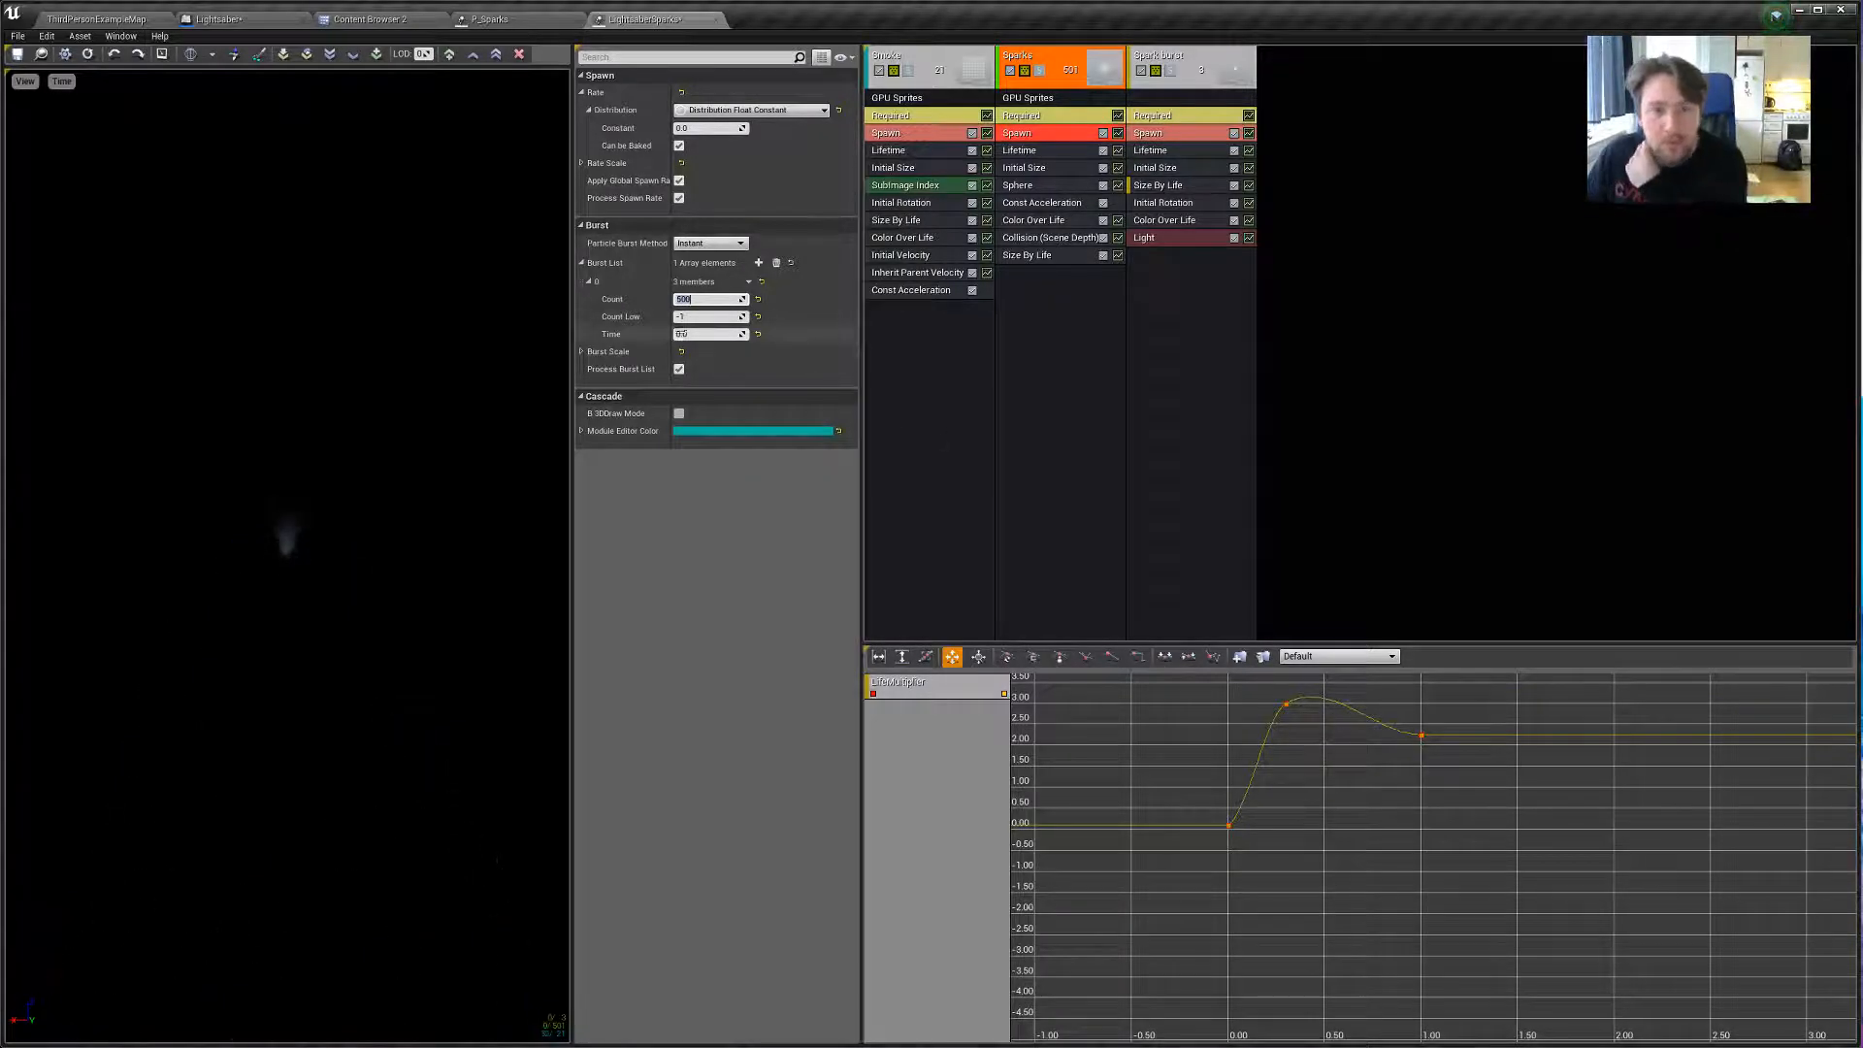
Try a burst Count of 100 and then 250 in the Sparks emitter's Spawn module.
text(100)
key(Return)
text(250)
key(Return)
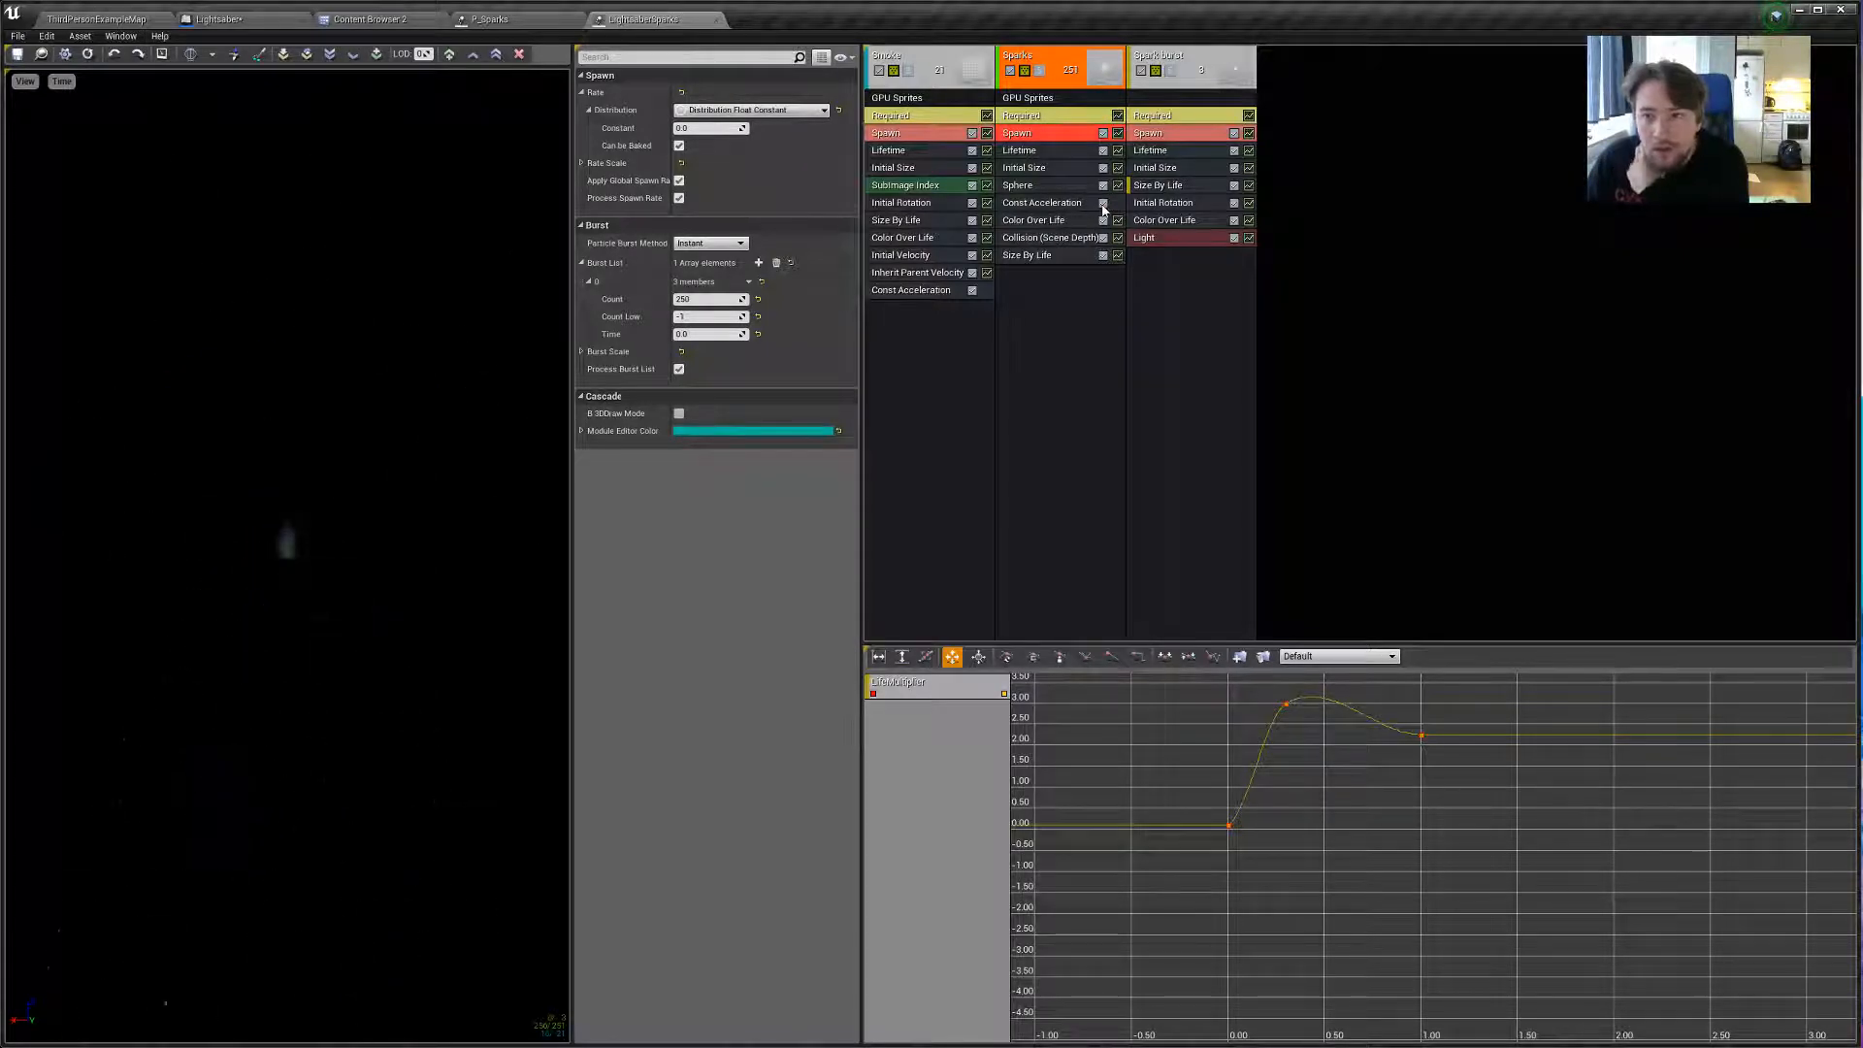
In the Sparks emitter's Sphere module, set the Start Radius constant to 5 and the Velocity Scale constant to 100, and replay the simulation.
click(1054, 185)
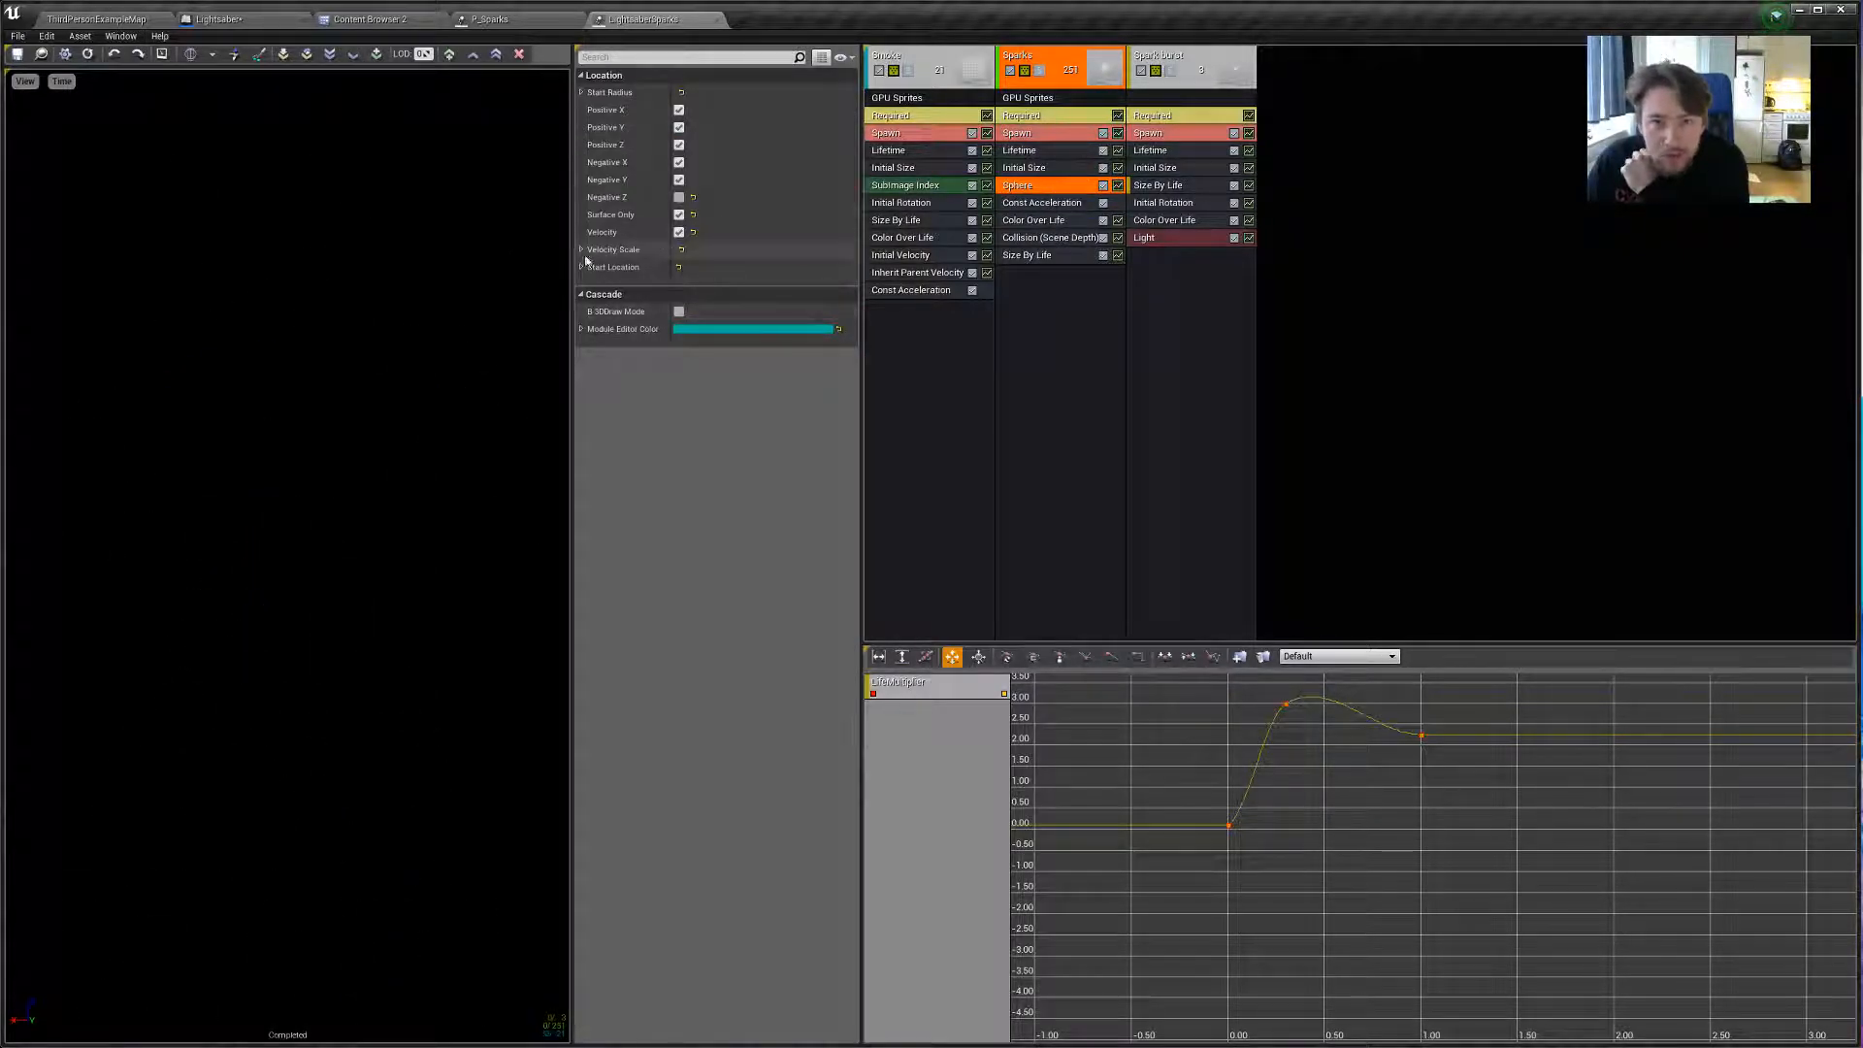
click(582, 249)
click(683, 285)
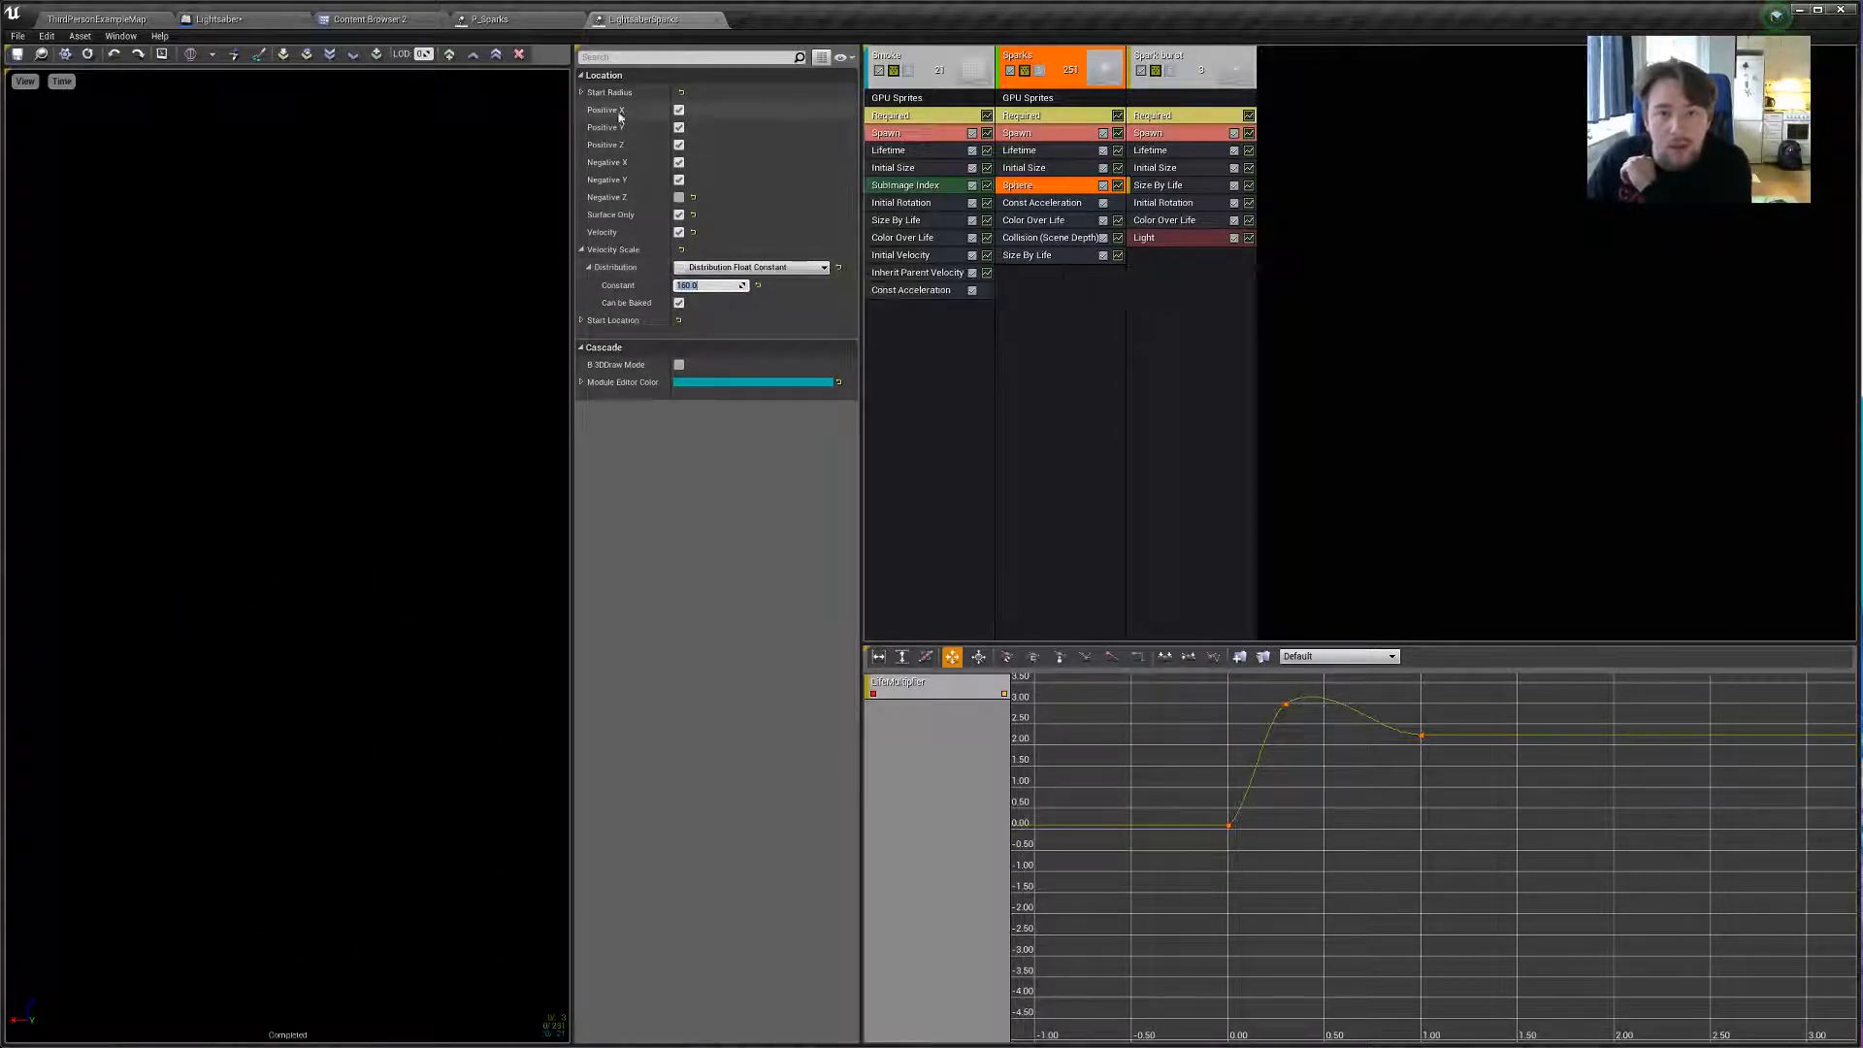
click(582, 93)
click(589, 110)
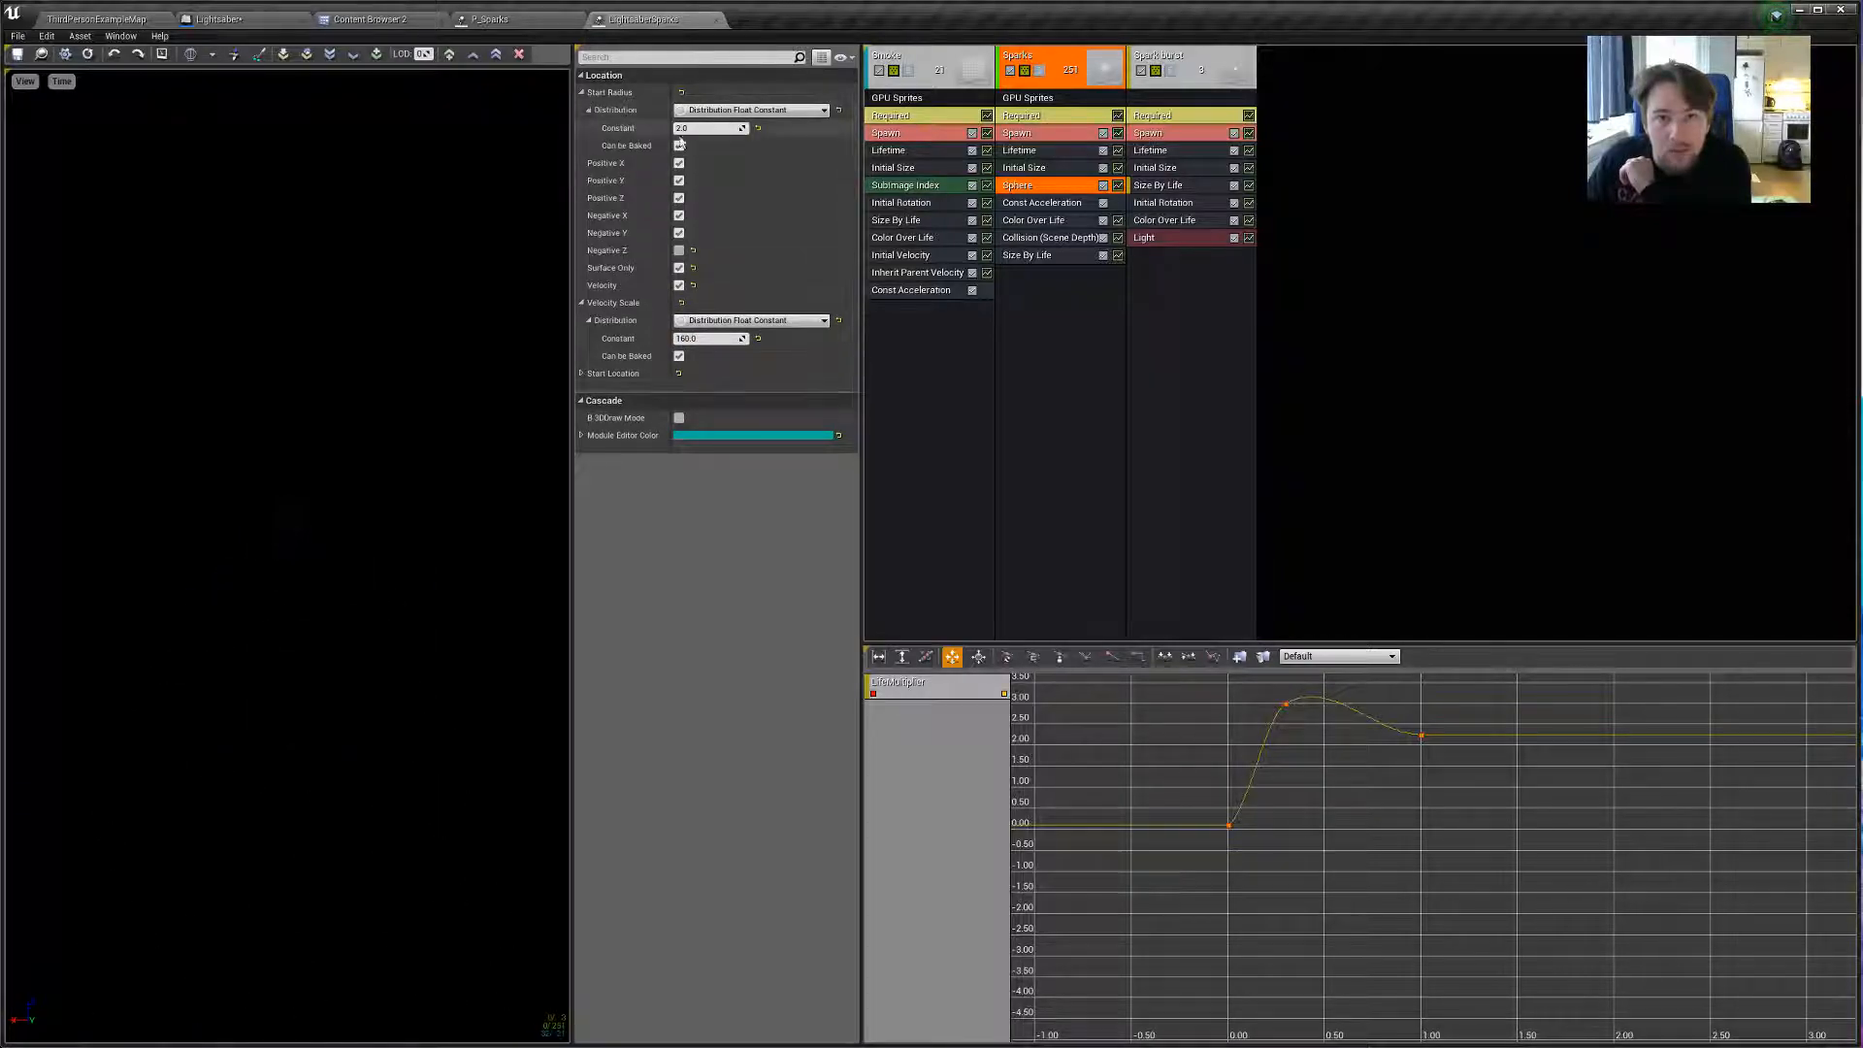
click(697, 129)
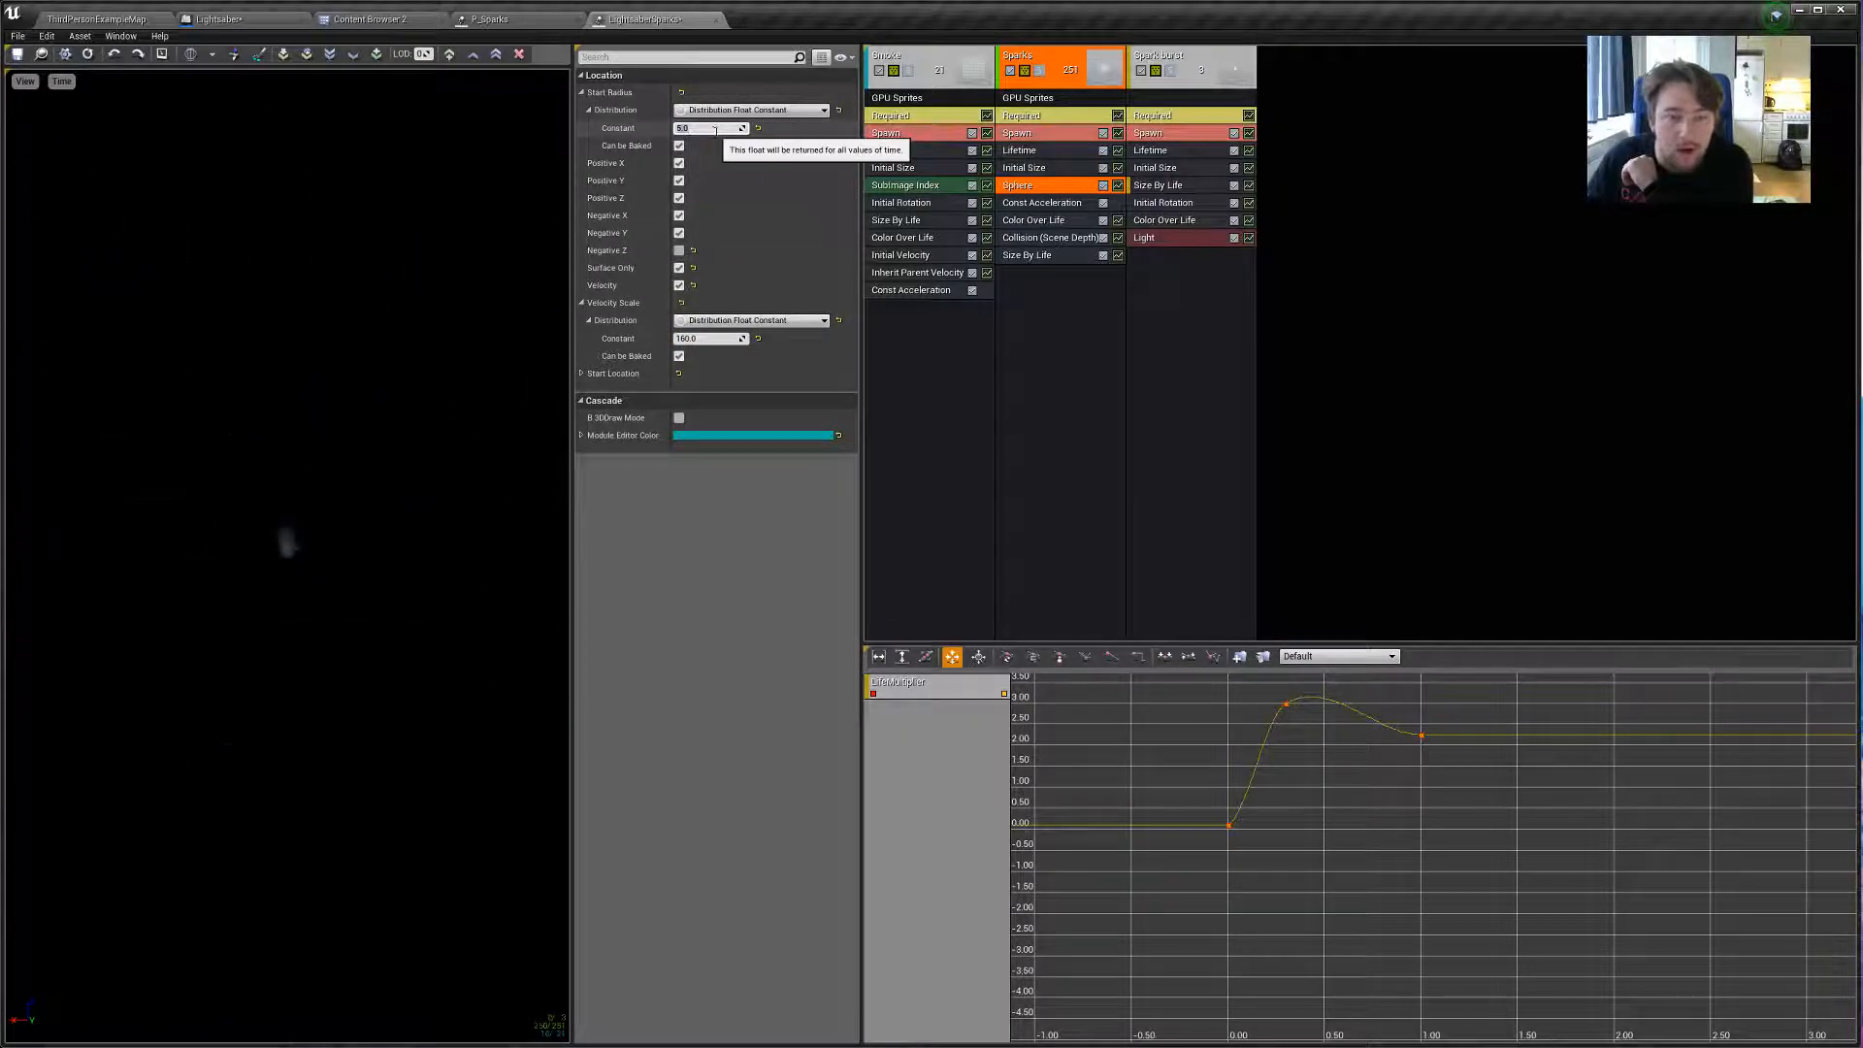
text(5)
key(Return)
click(721, 338)
text(100)
key(Return)
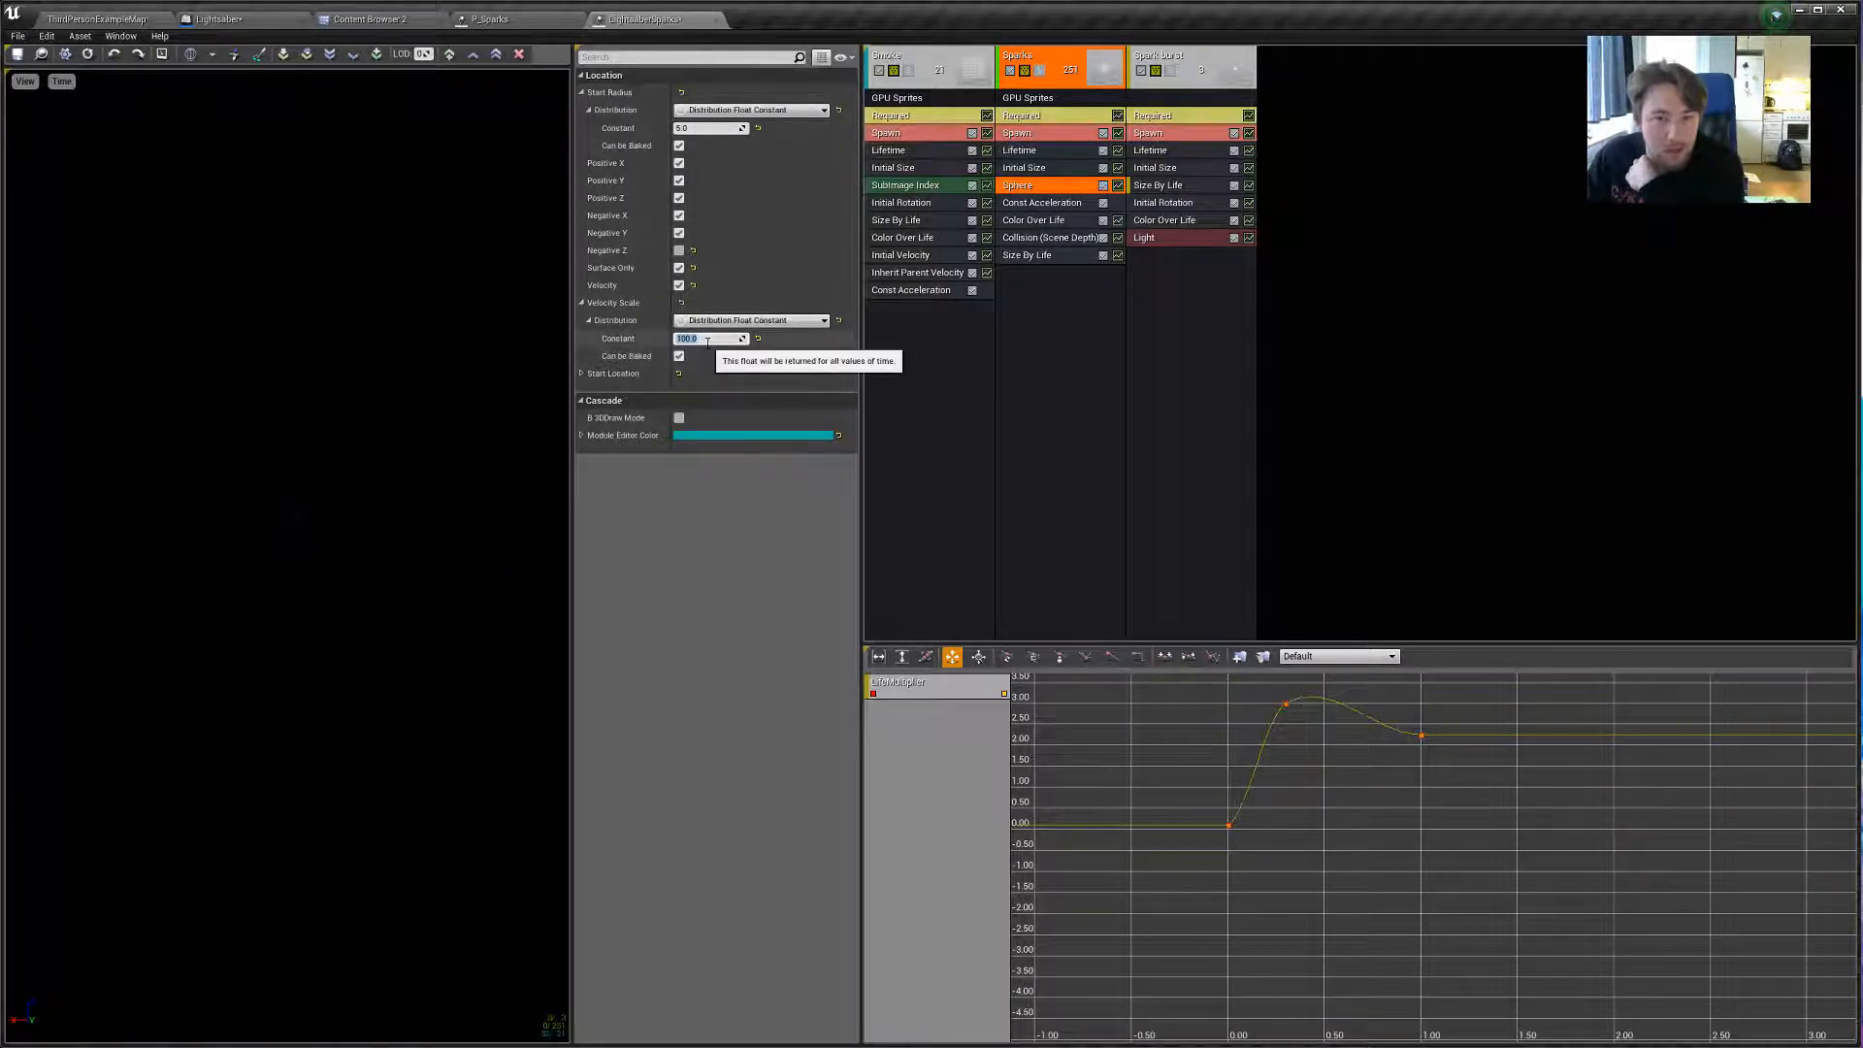
click(65, 55)
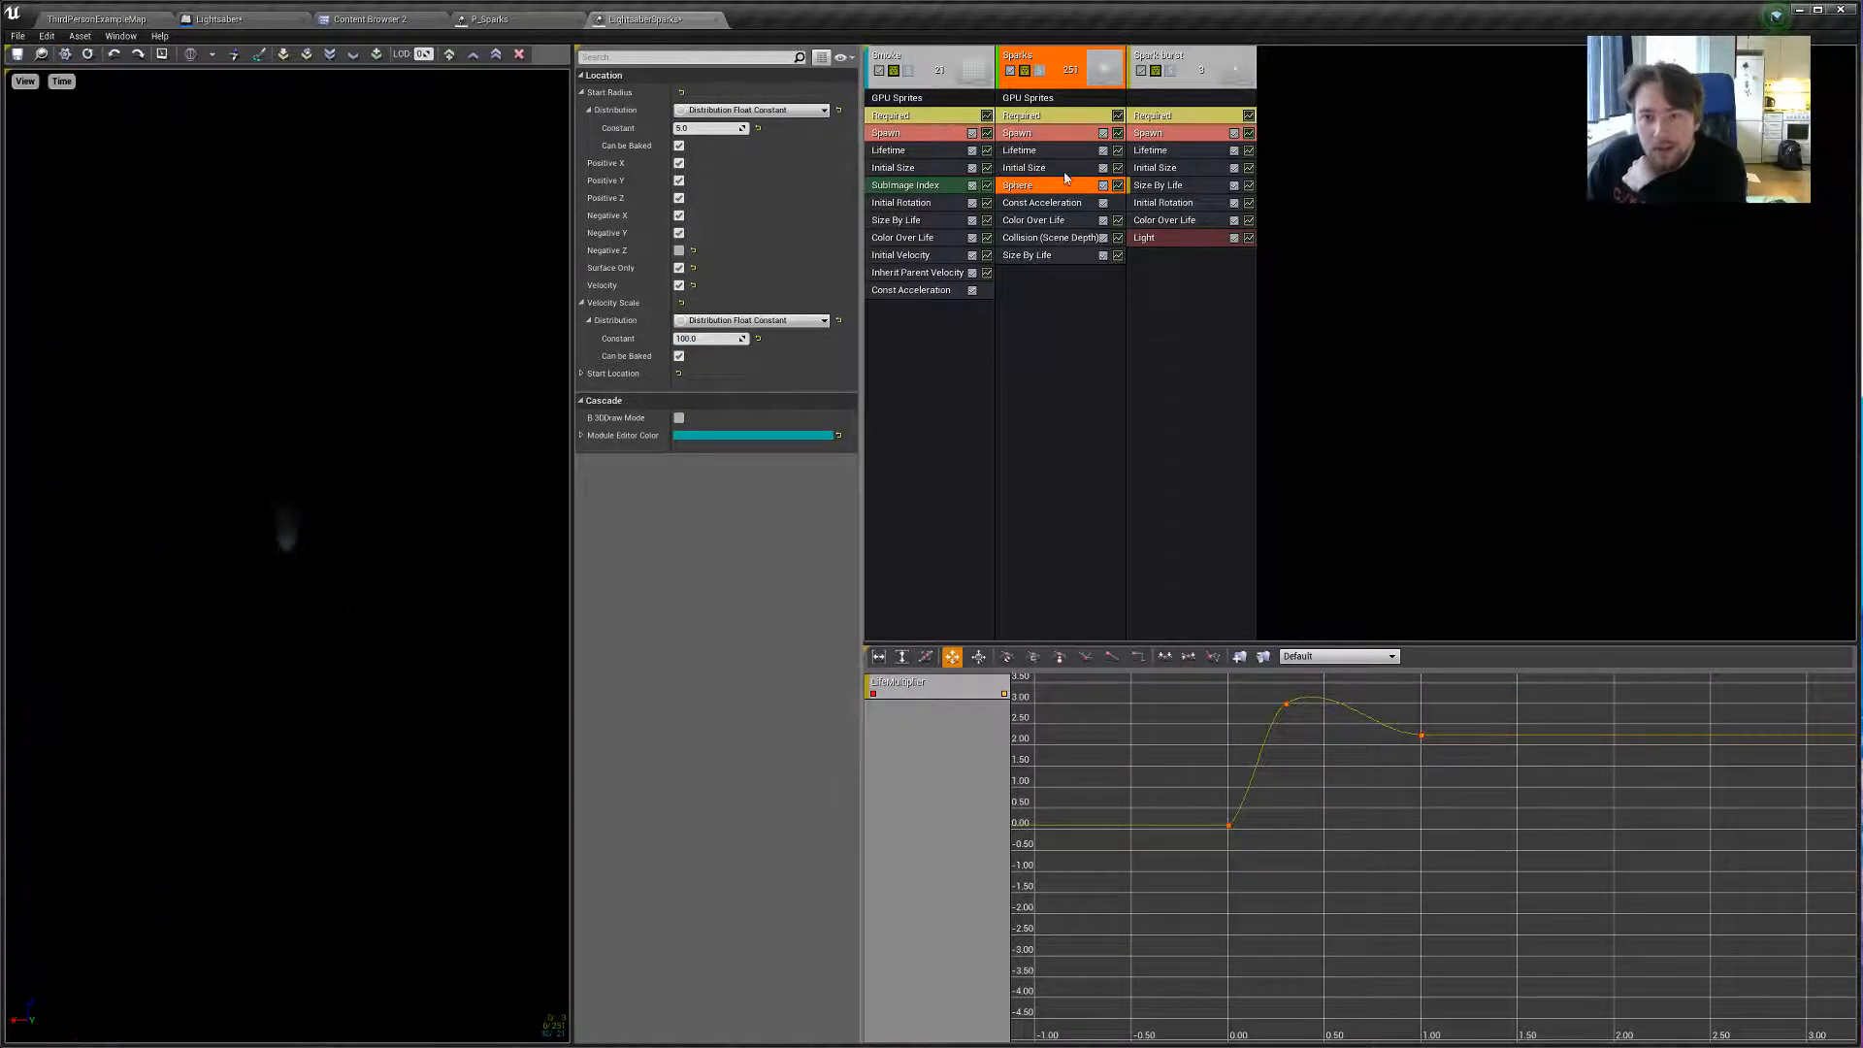
Set the burst Count in the Sparks emitter's Spawn module to 100 and replay the simulation.
click(1054, 136)
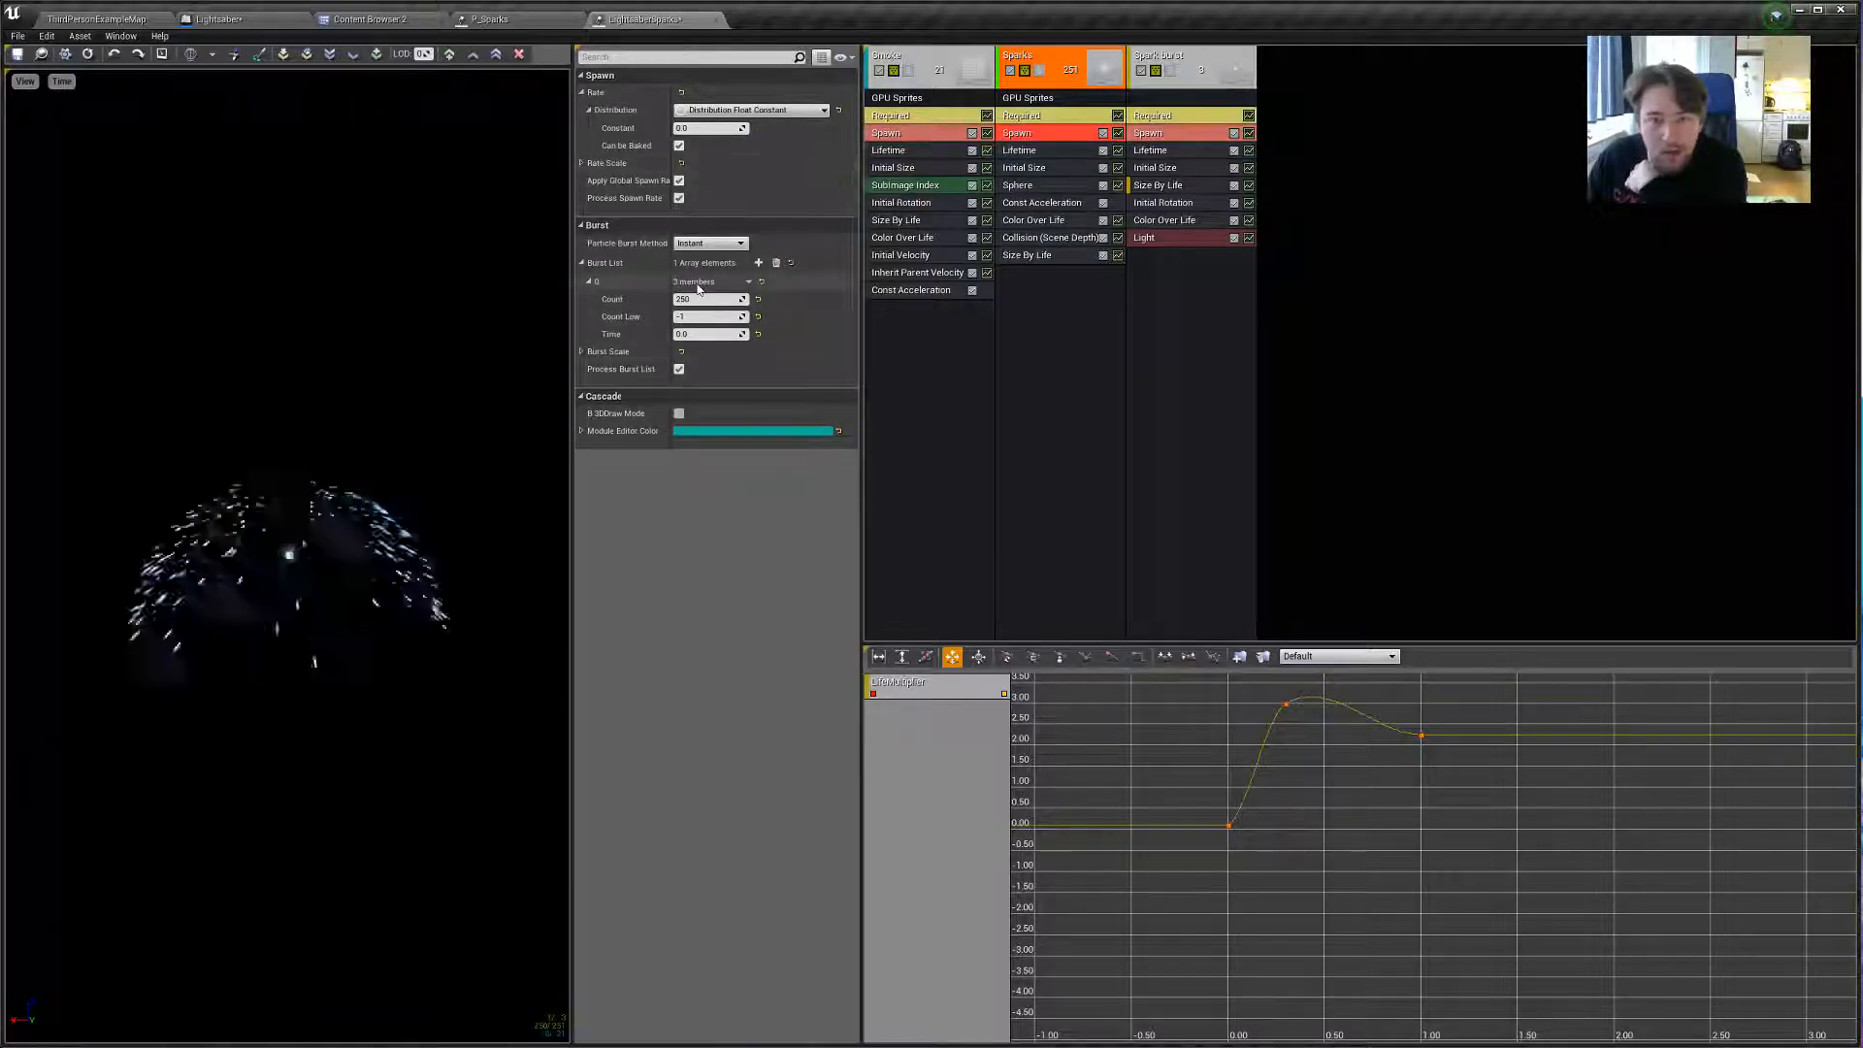
key(Return)
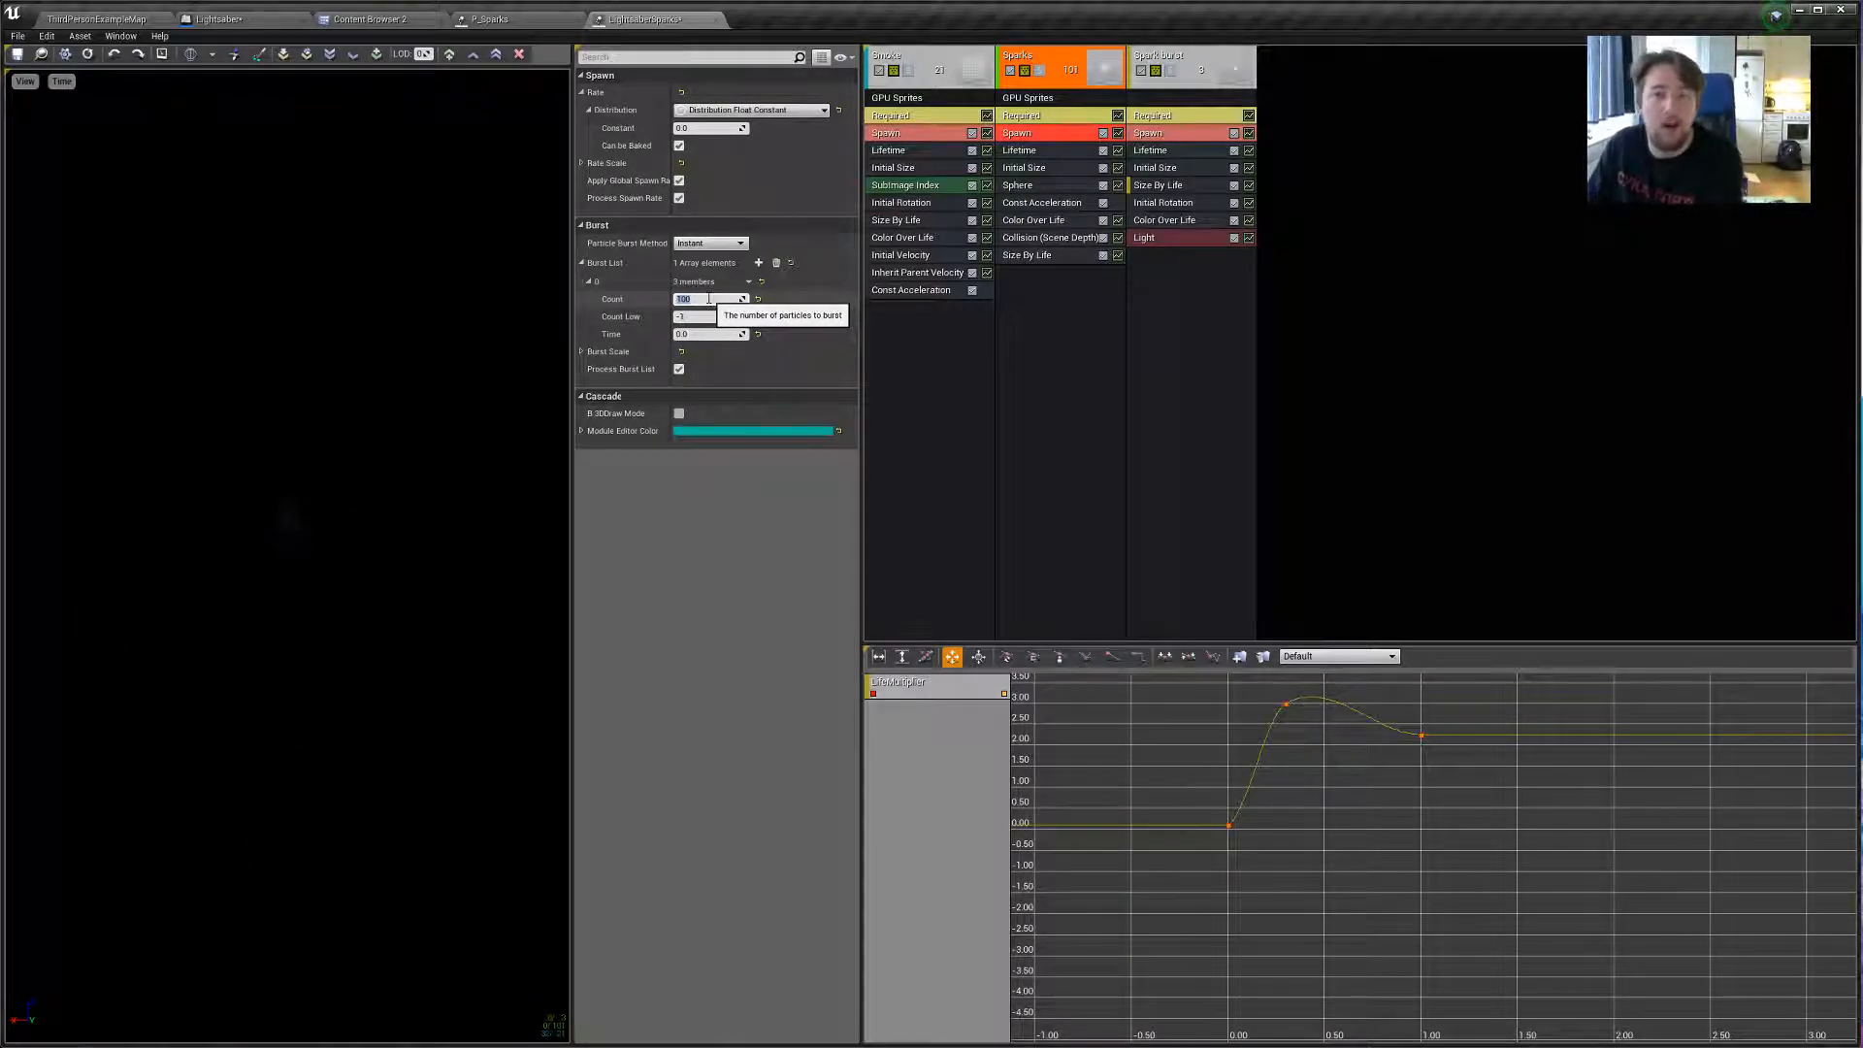
click(65, 54)
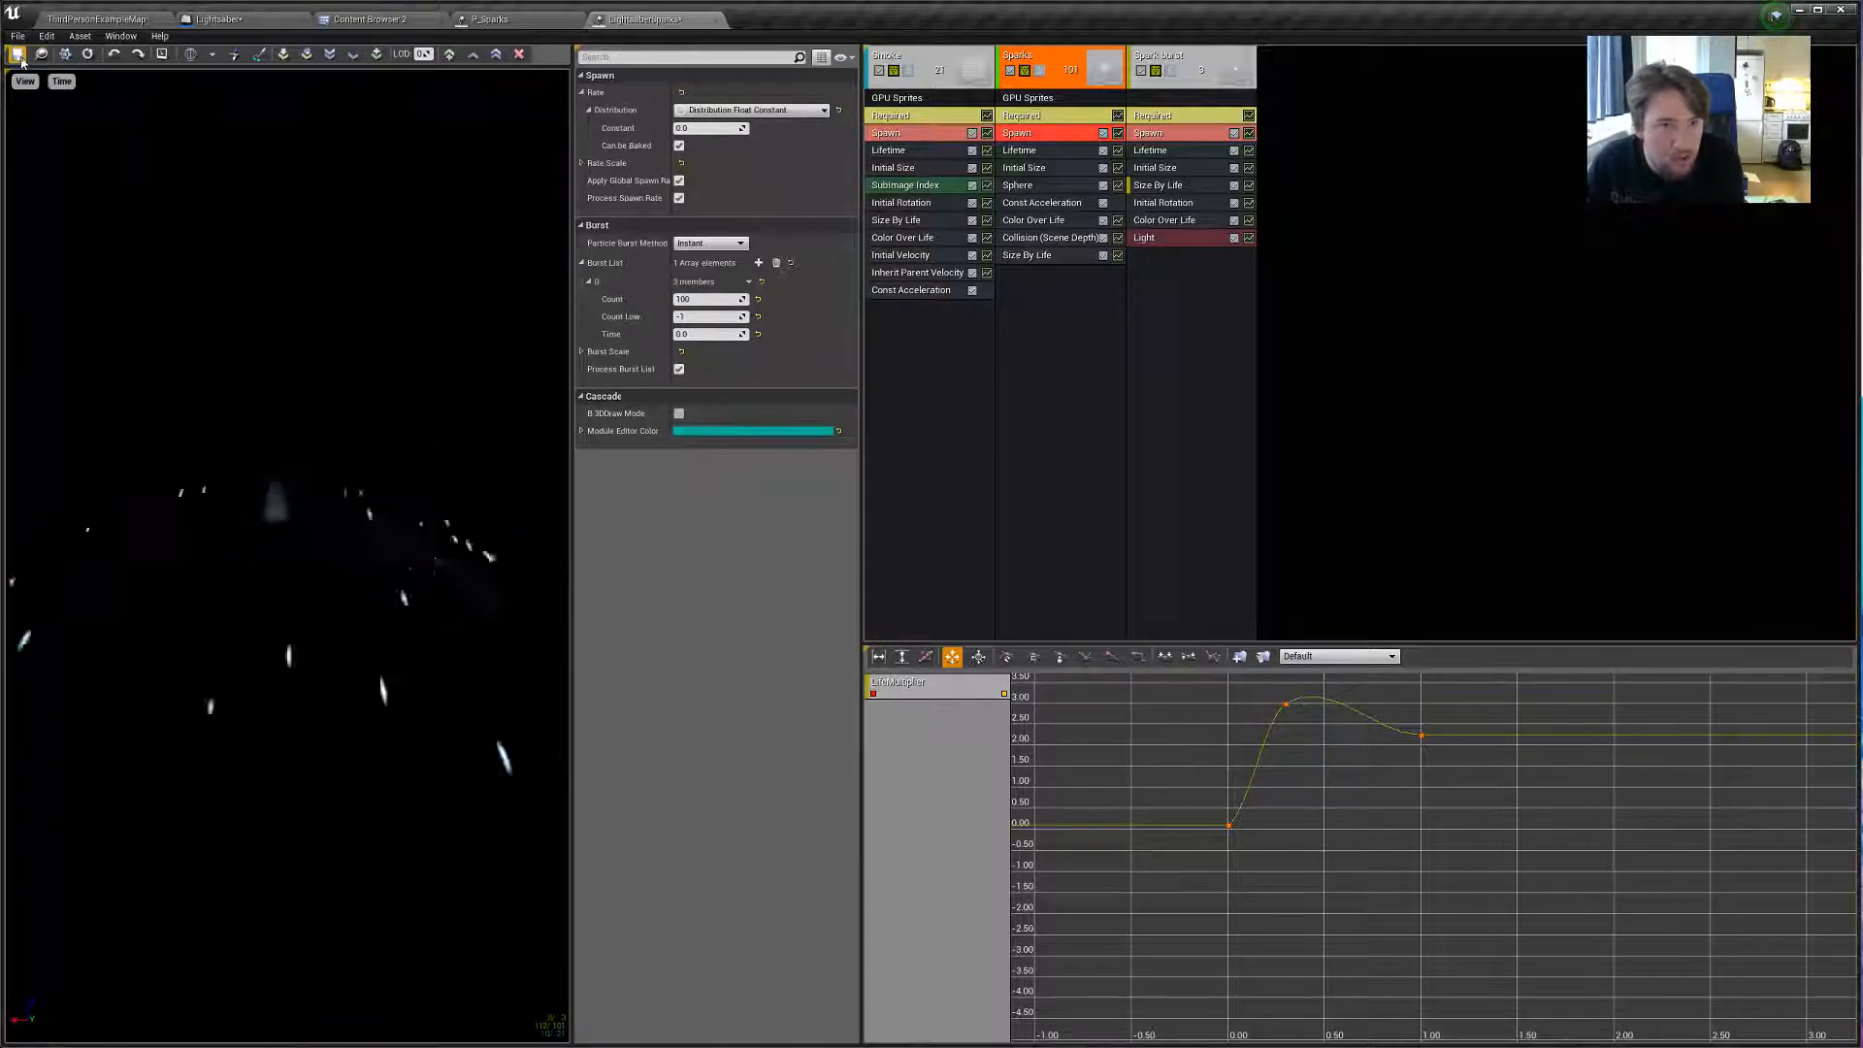
Enable Negative Z in the Sparks emitter's Sphere module and replay the burst several times to check the spread.
click(1040, 189)
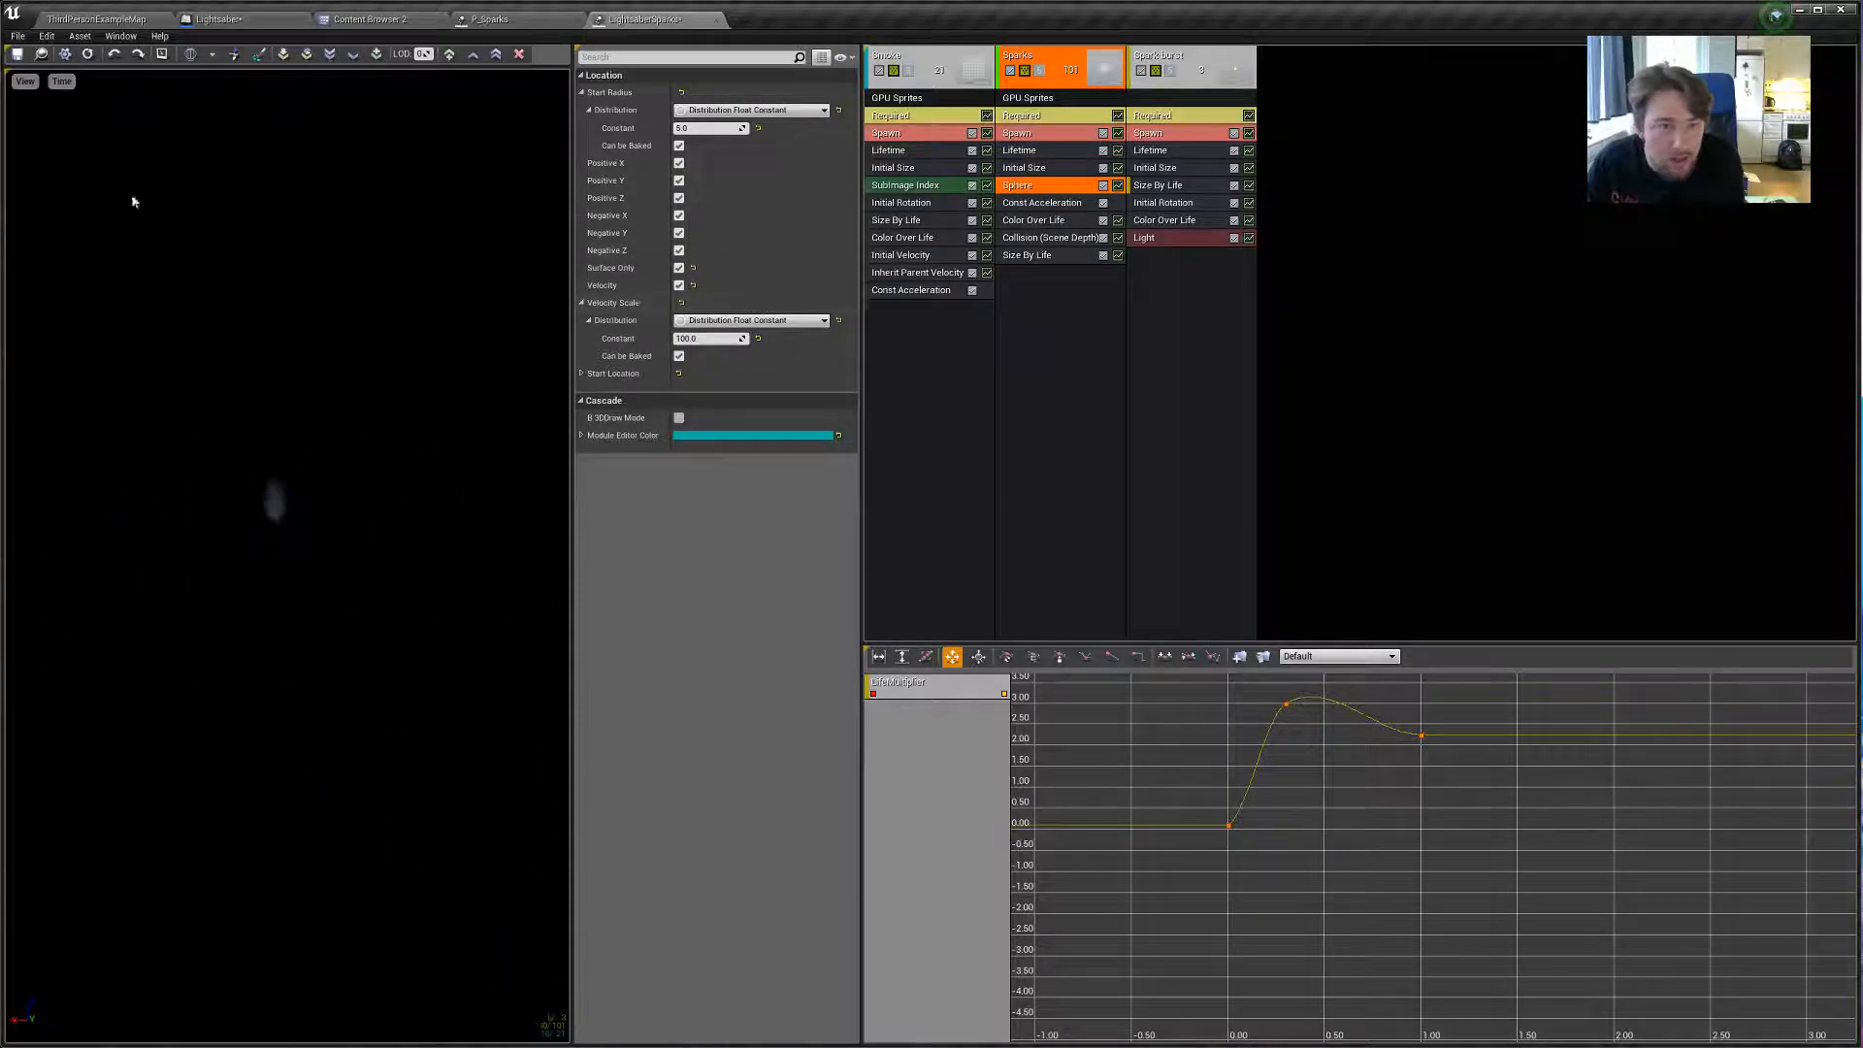
click(67, 58)
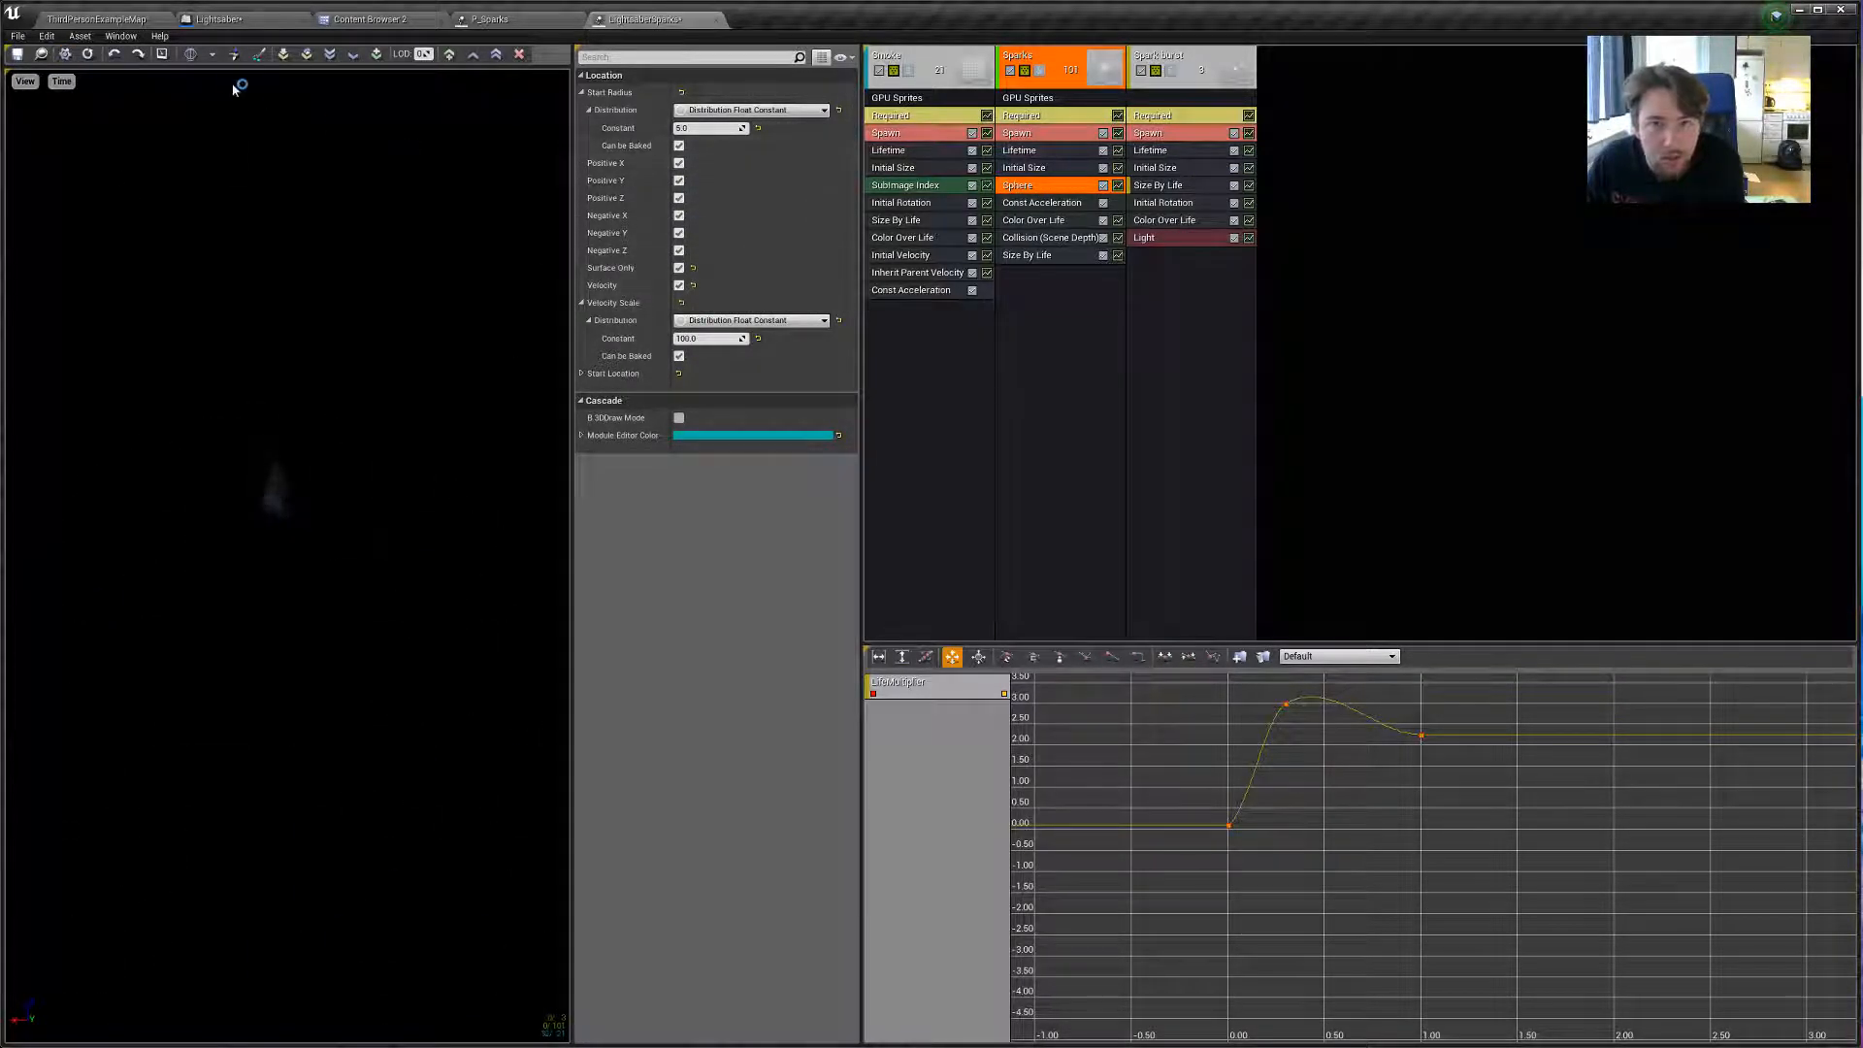
click(66, 59)
click(67, 59)
click(67, 59)
click(67, 59)
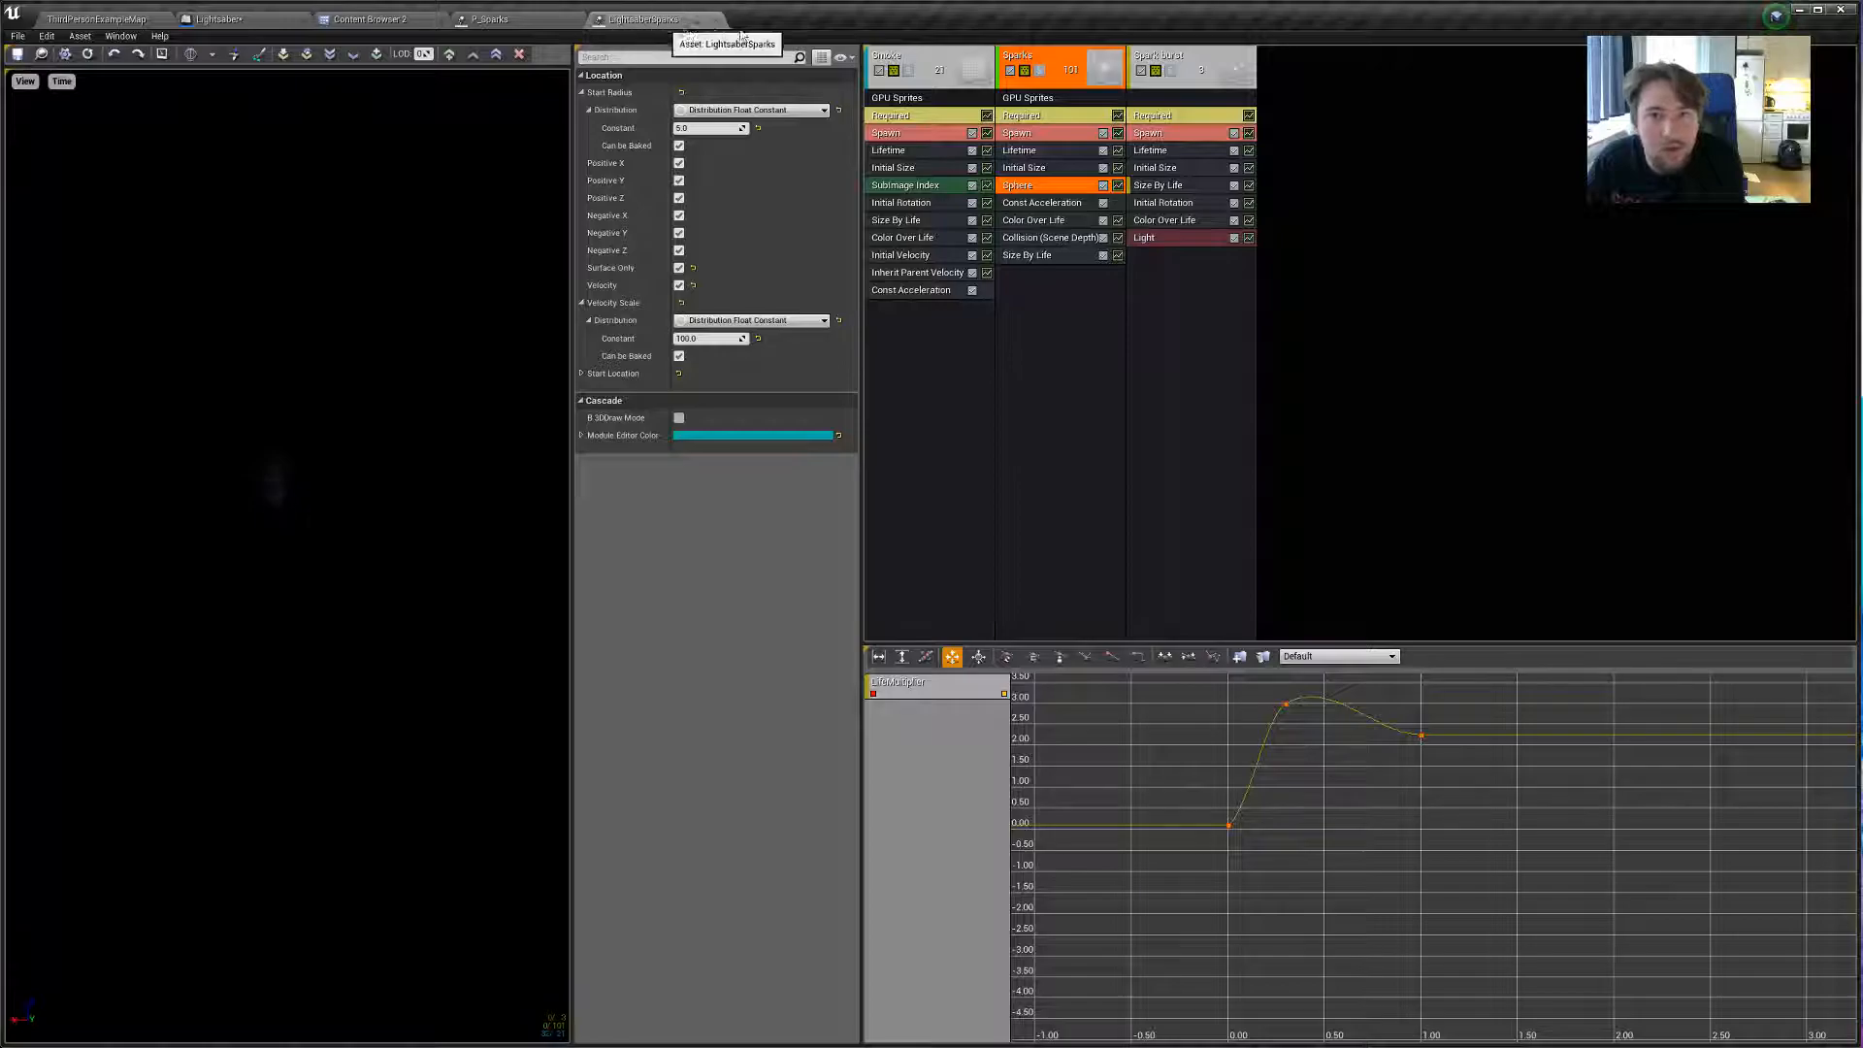
Select the LightsaberSparks asset in the Content Browser and add a Spawn Emitter at Location node to the Lightsaber event graph.
click(43, 56)
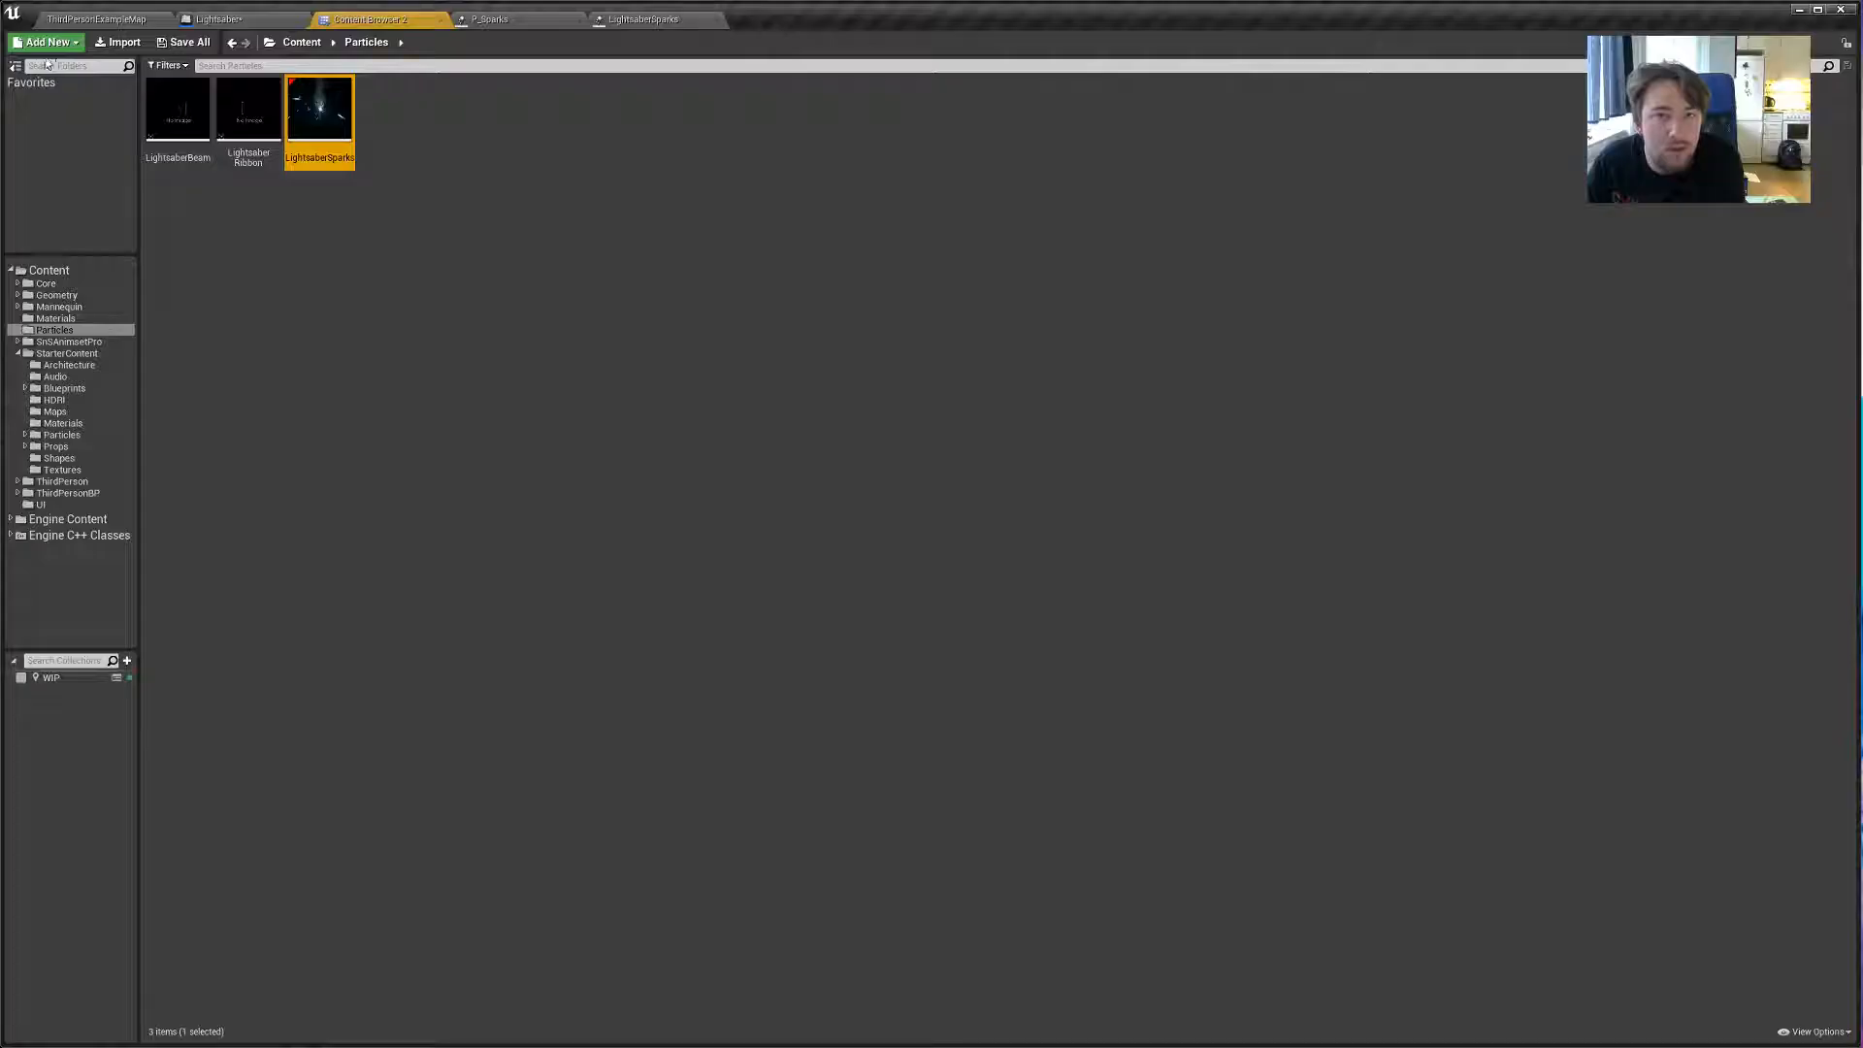
click(245, 19)
right_drag(1132, 603, 965, 387)
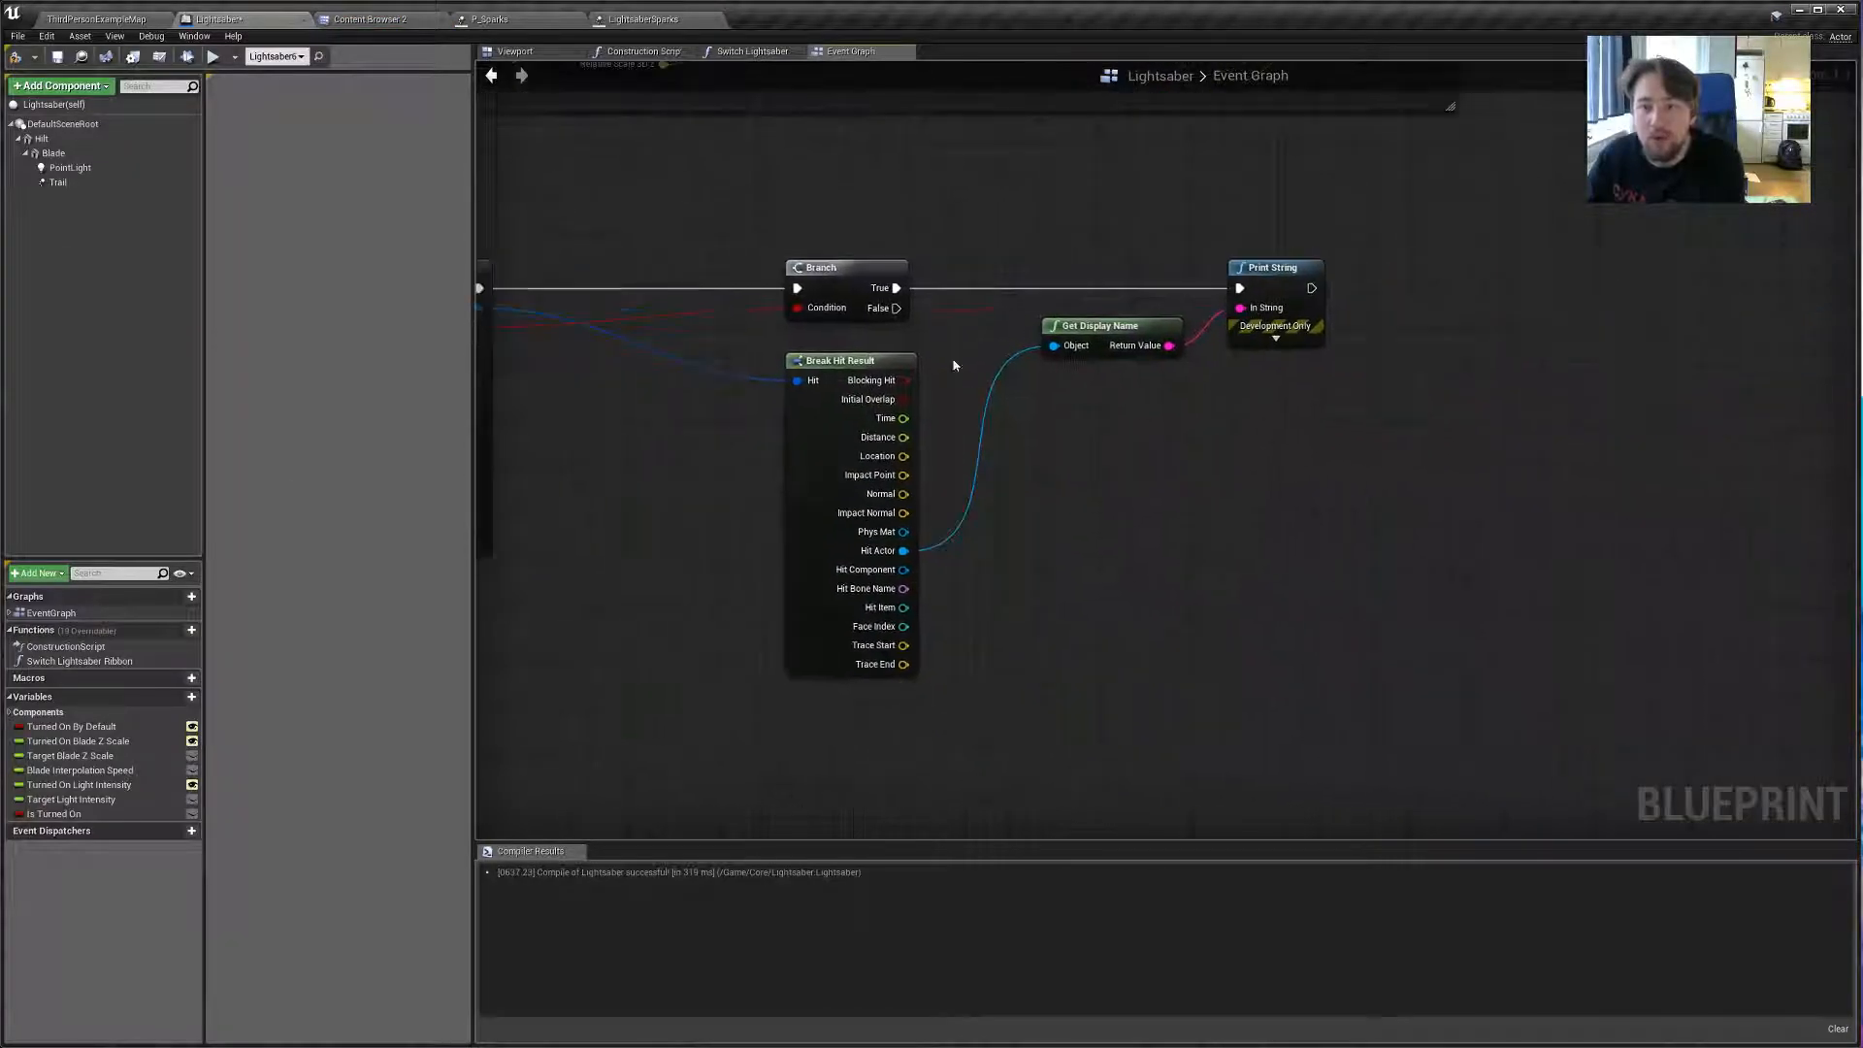
right_click(1075, 512)
text(spawn emitter)
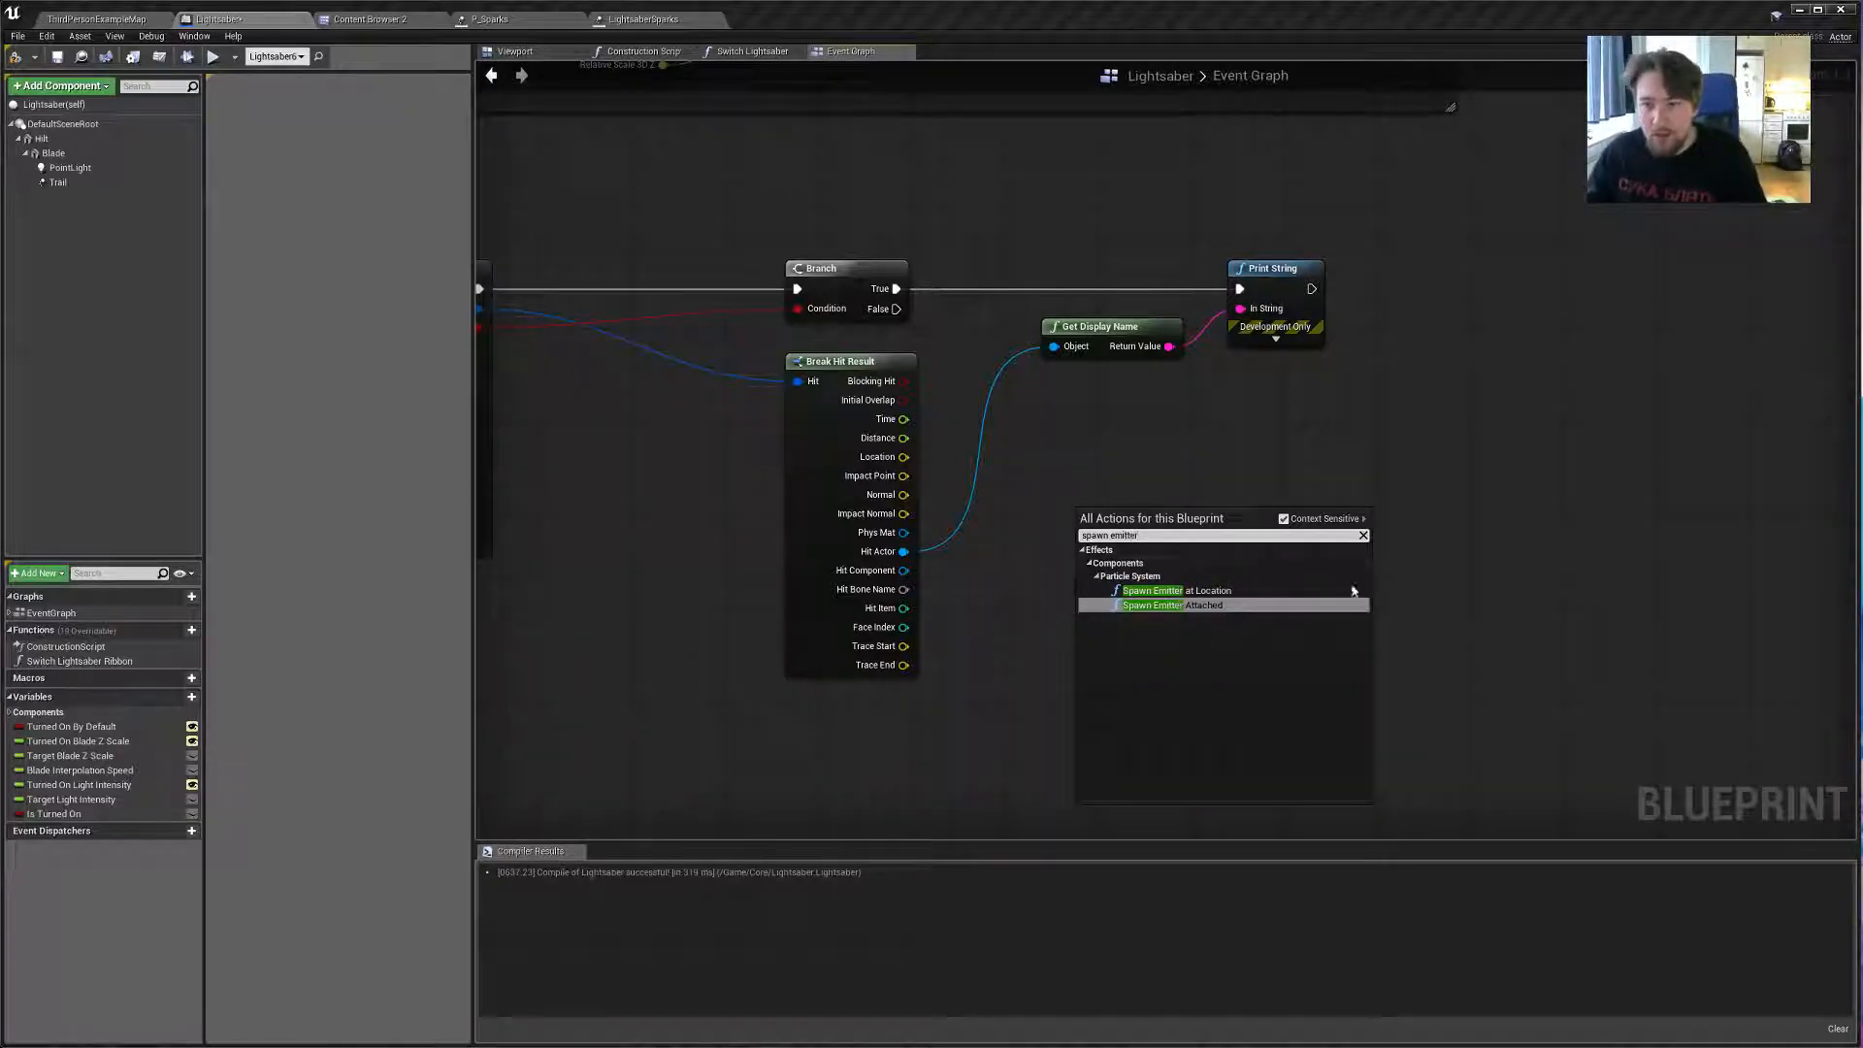
click(1178, 590)
Wire the Spawn Emitter at Location node to the Branch's True output and the hit Location, with LightsaberSparks as its Emitter Template.
drag(1088, 533, 896, 289)
drag(1180, 549, 1200, 400)
click(1135, 452)
drag(905, 456, 1088, 467)
right_drag(858, 421, 904, 418)
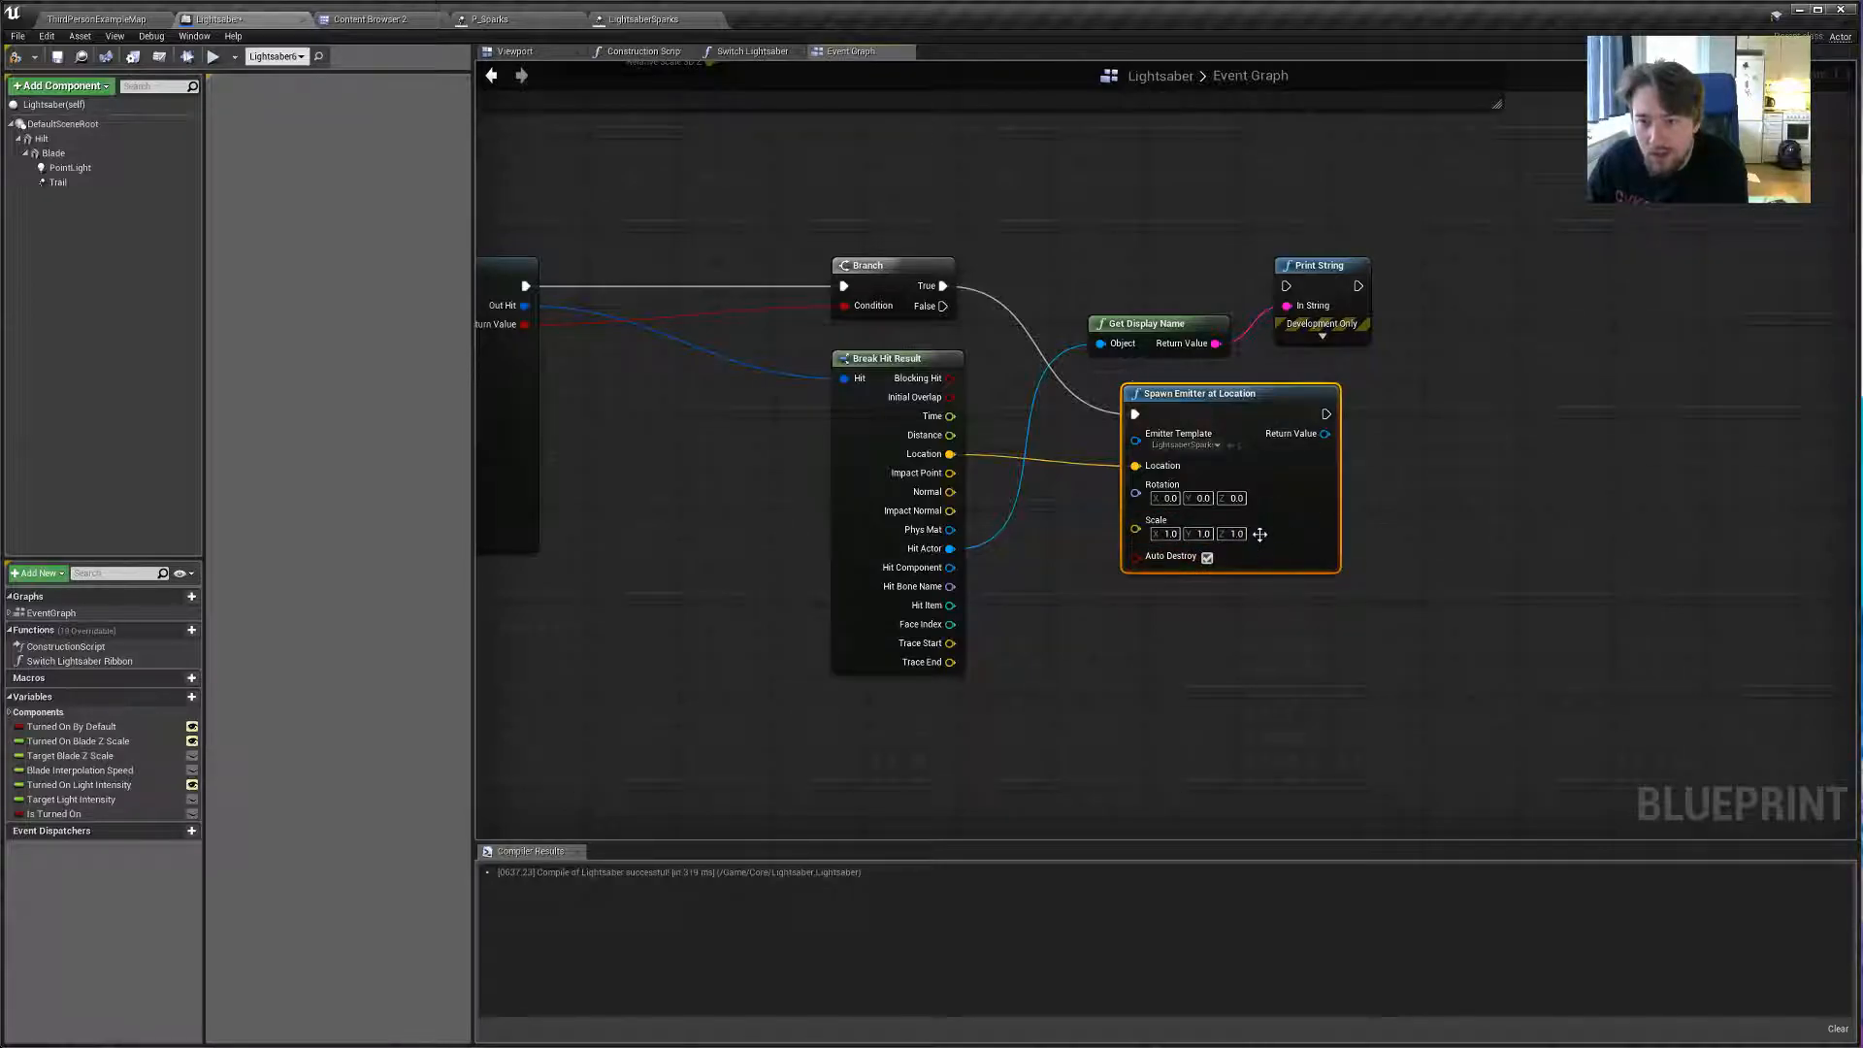
drag(1300, 466, 1416, 454)
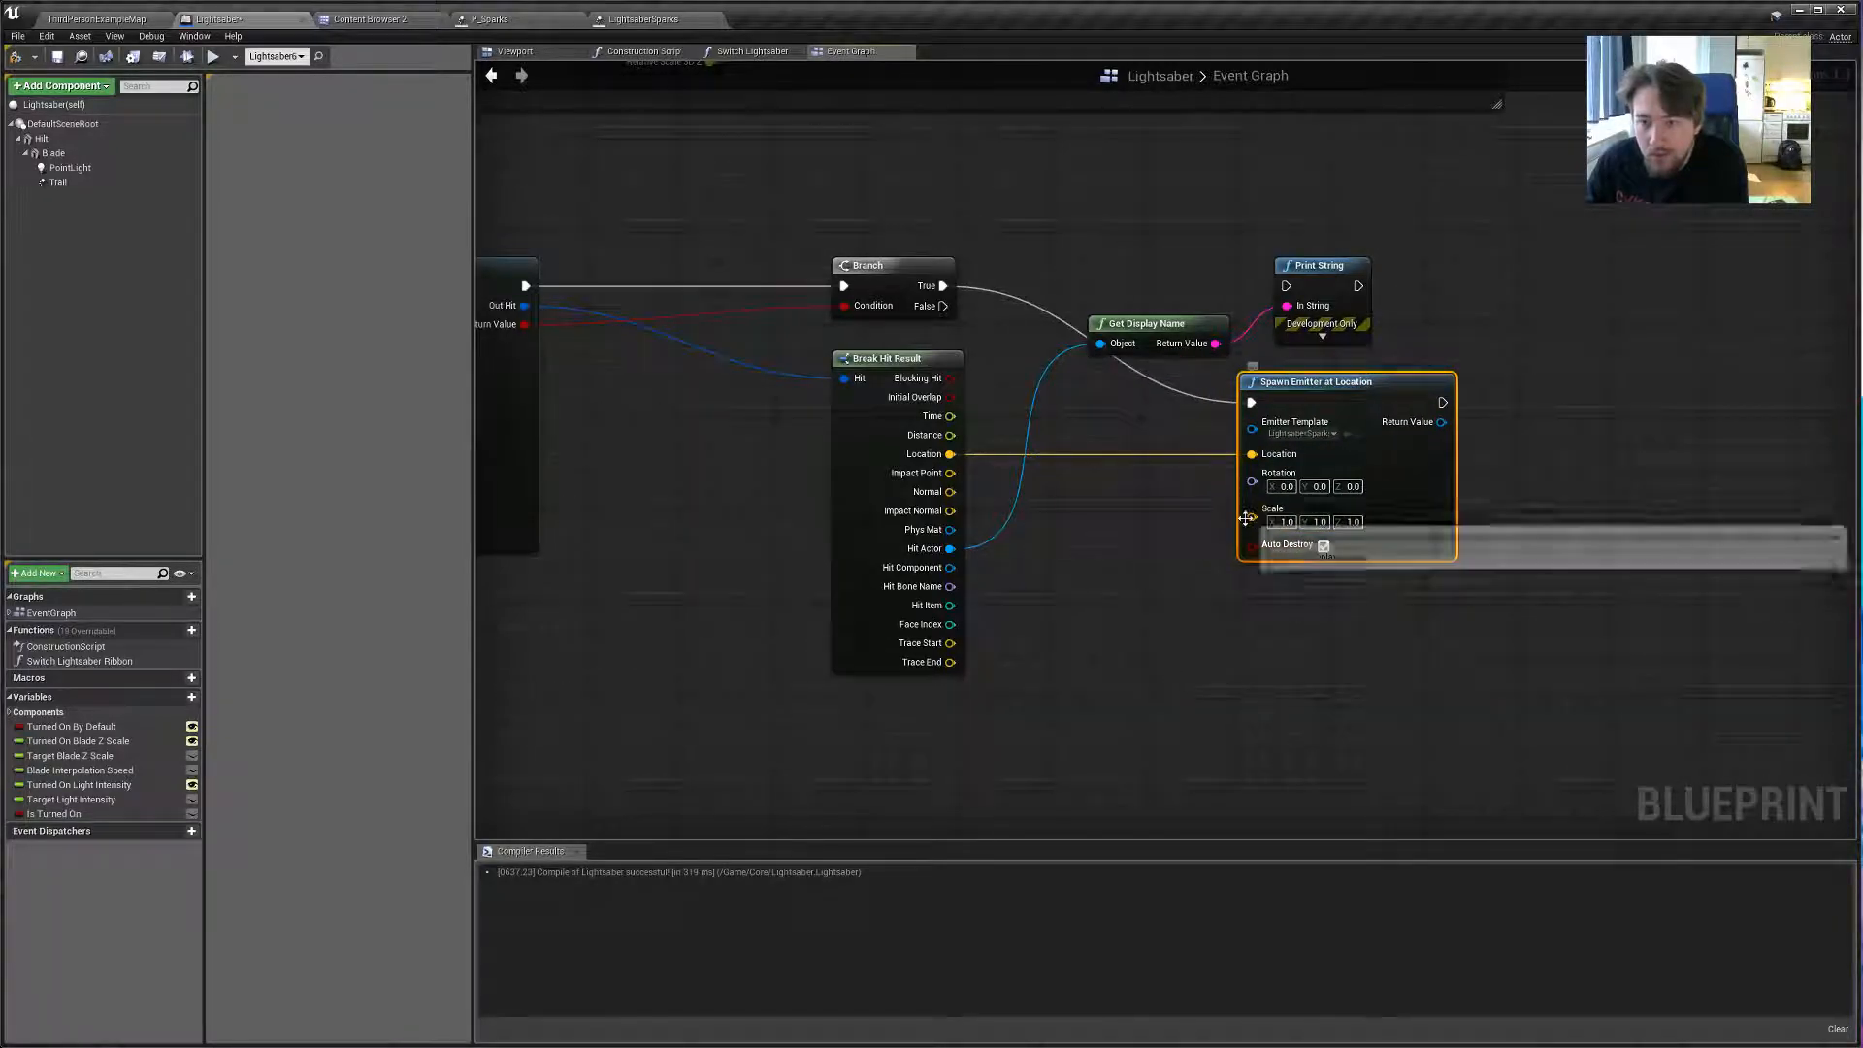
Add a Random Float in Range node below Break Hit Result with Min 0.5 and Max 0.9.
right_drag(944, 754, 963, 618)
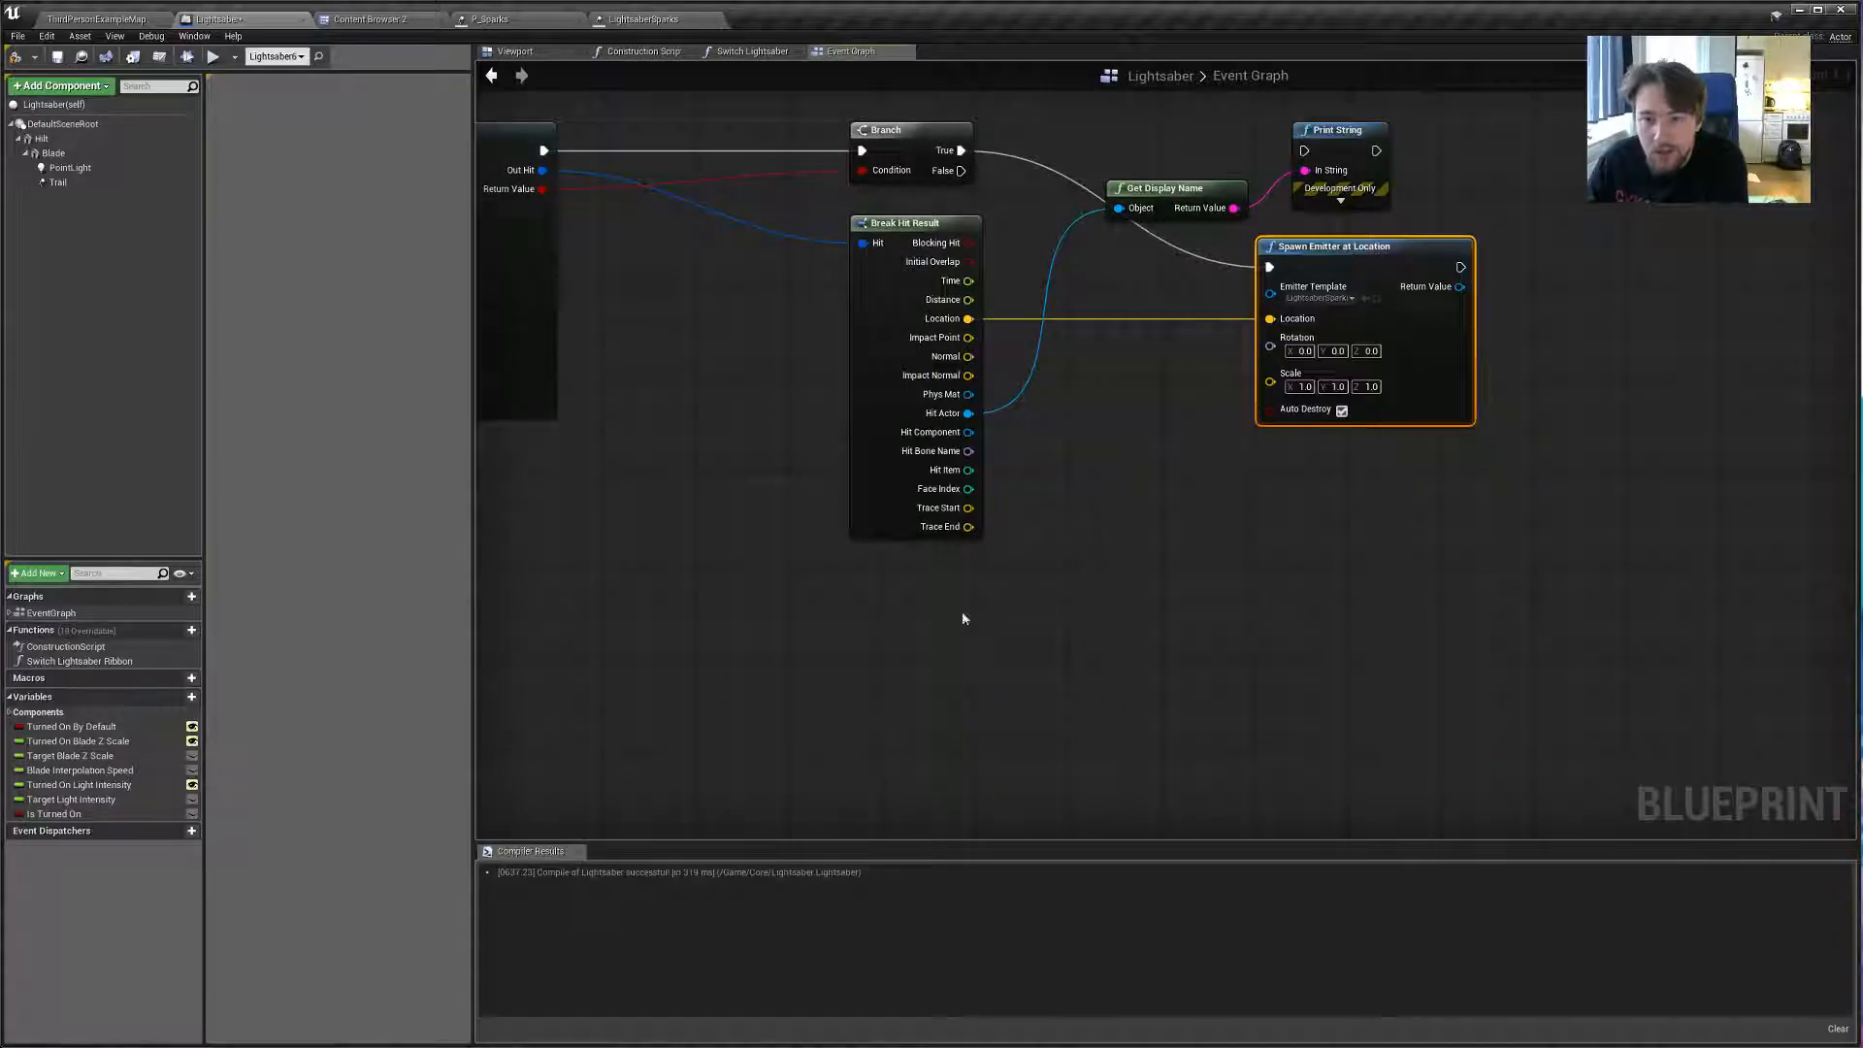
right_click(897, 628)
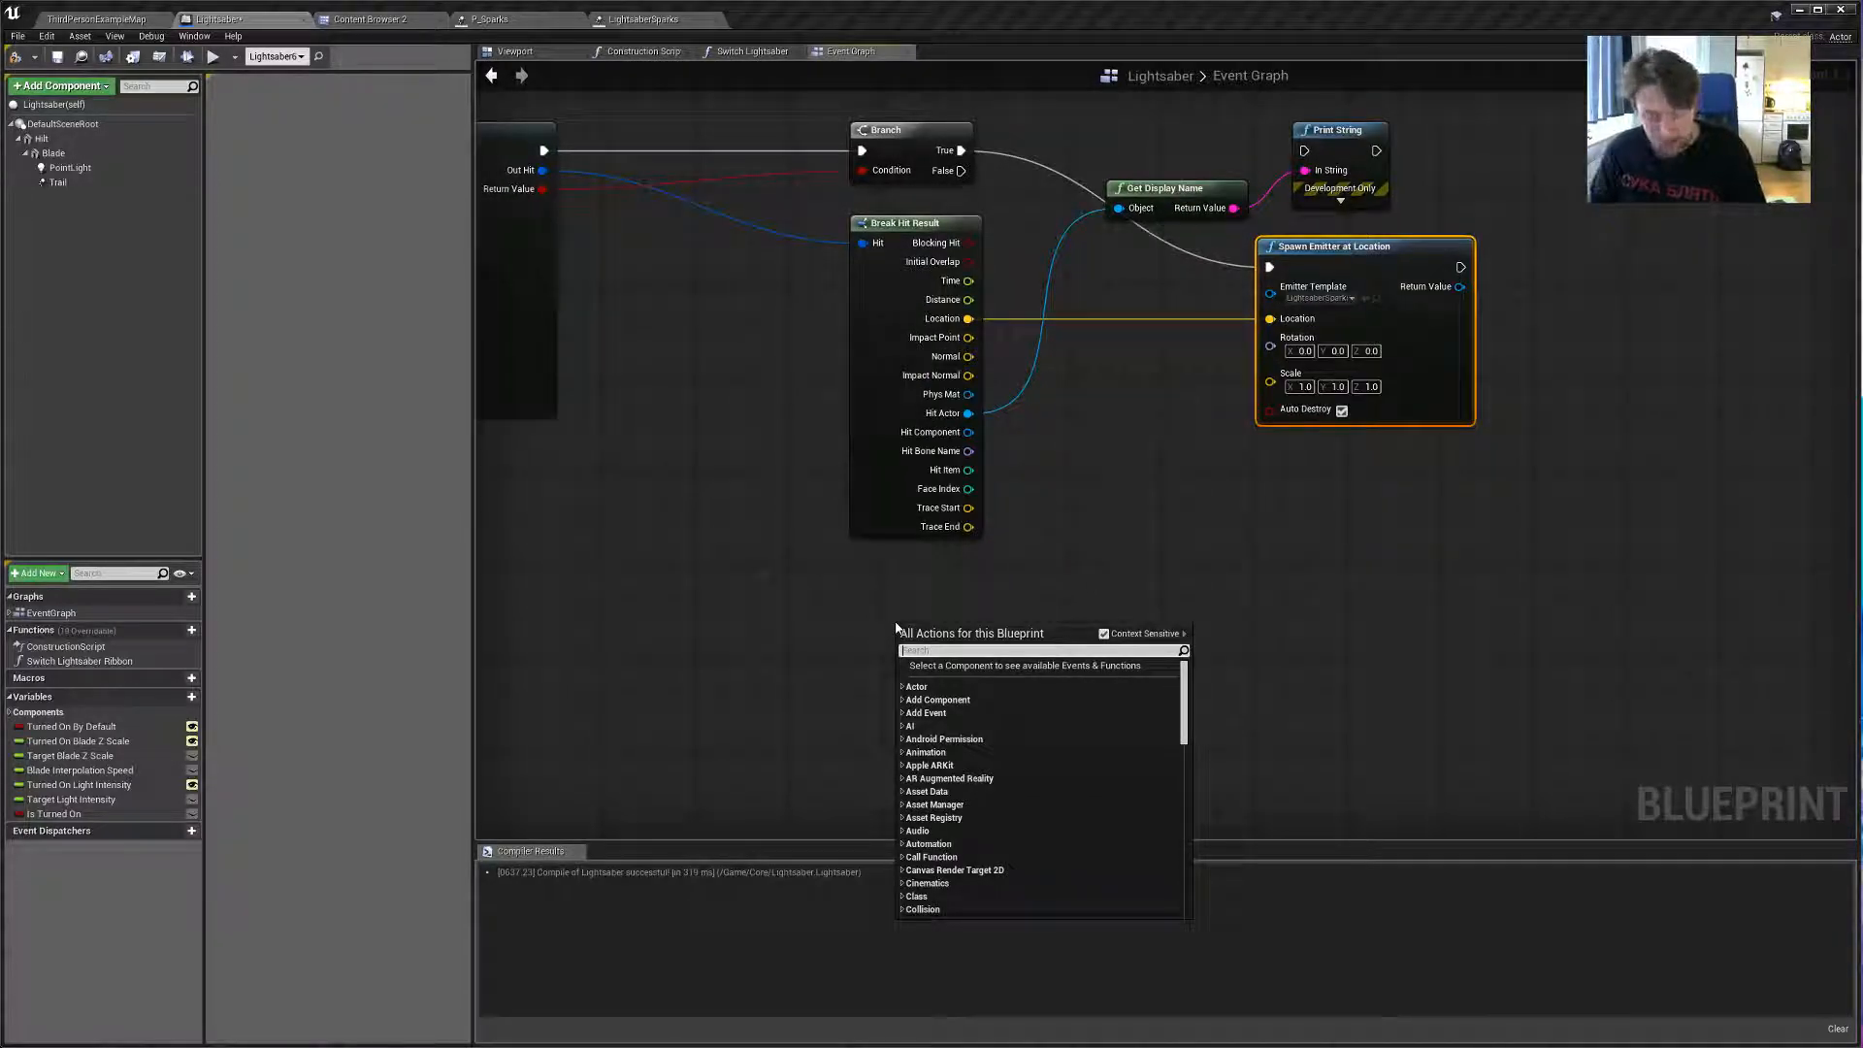
text(litera)
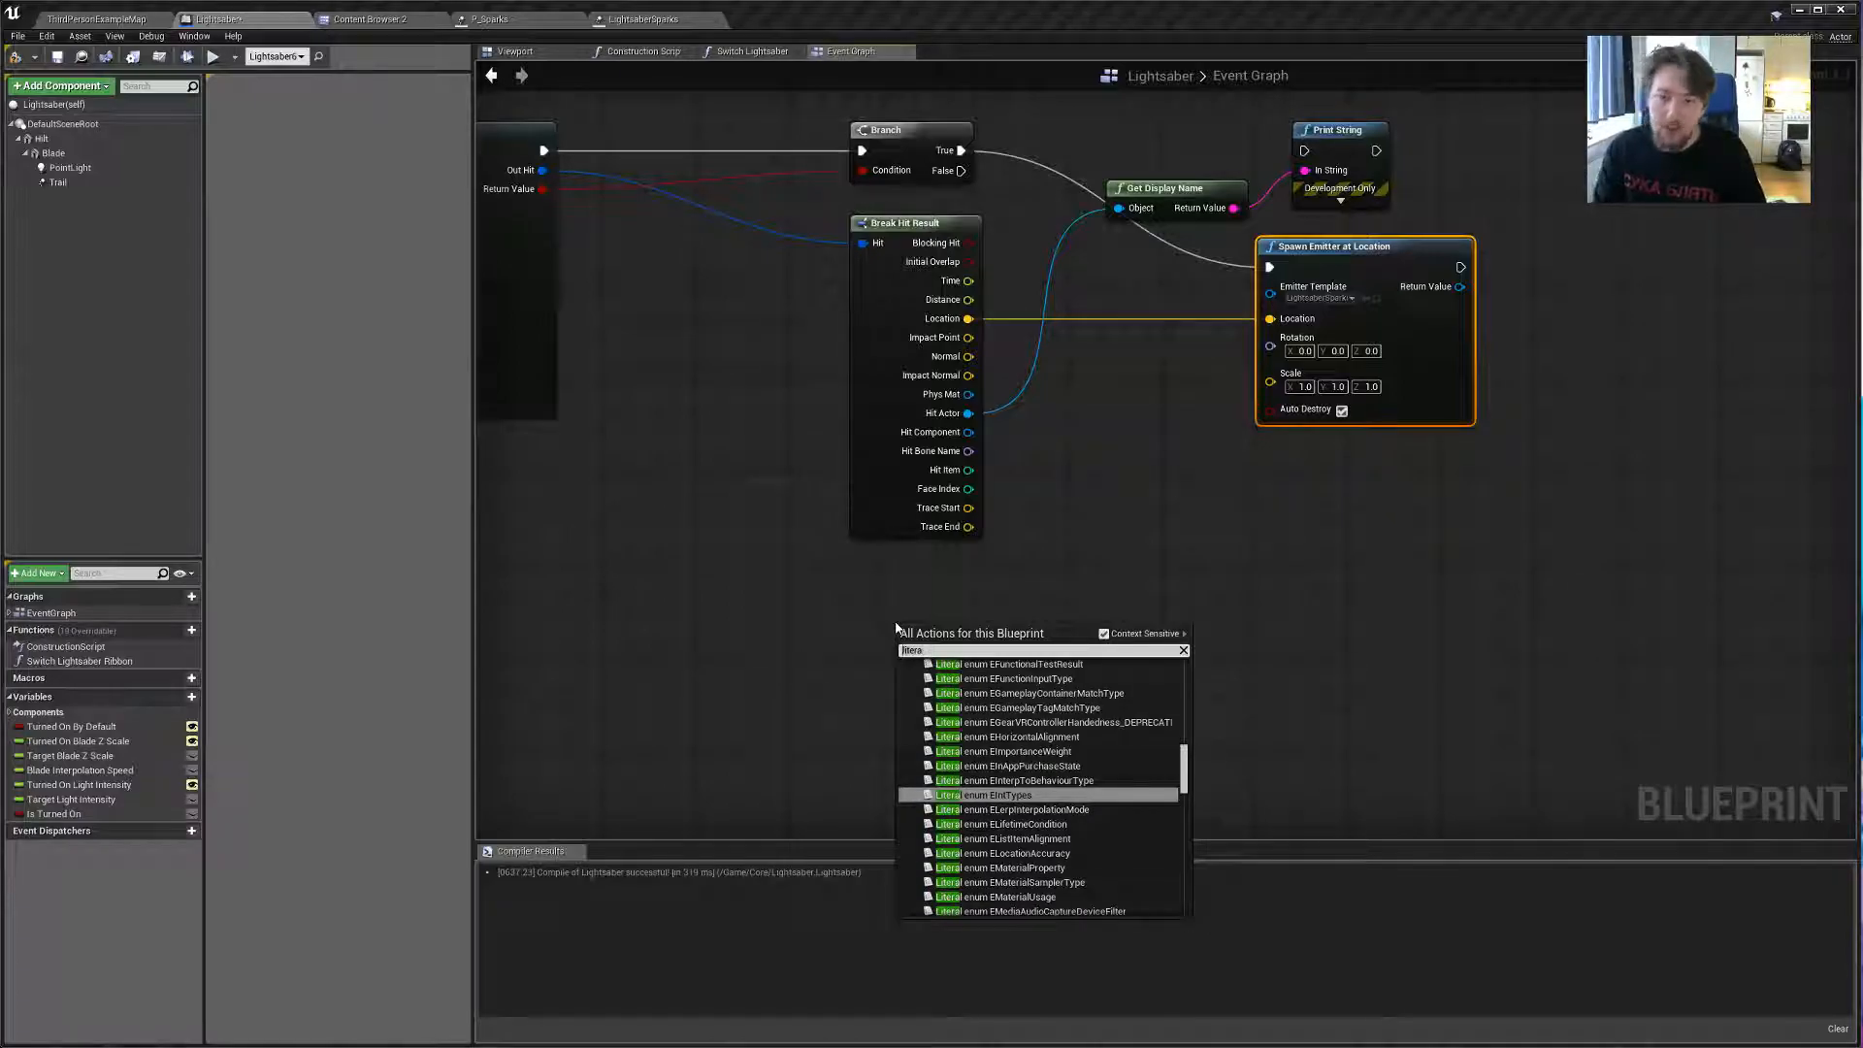
key(ctrl+a)
text(random float)
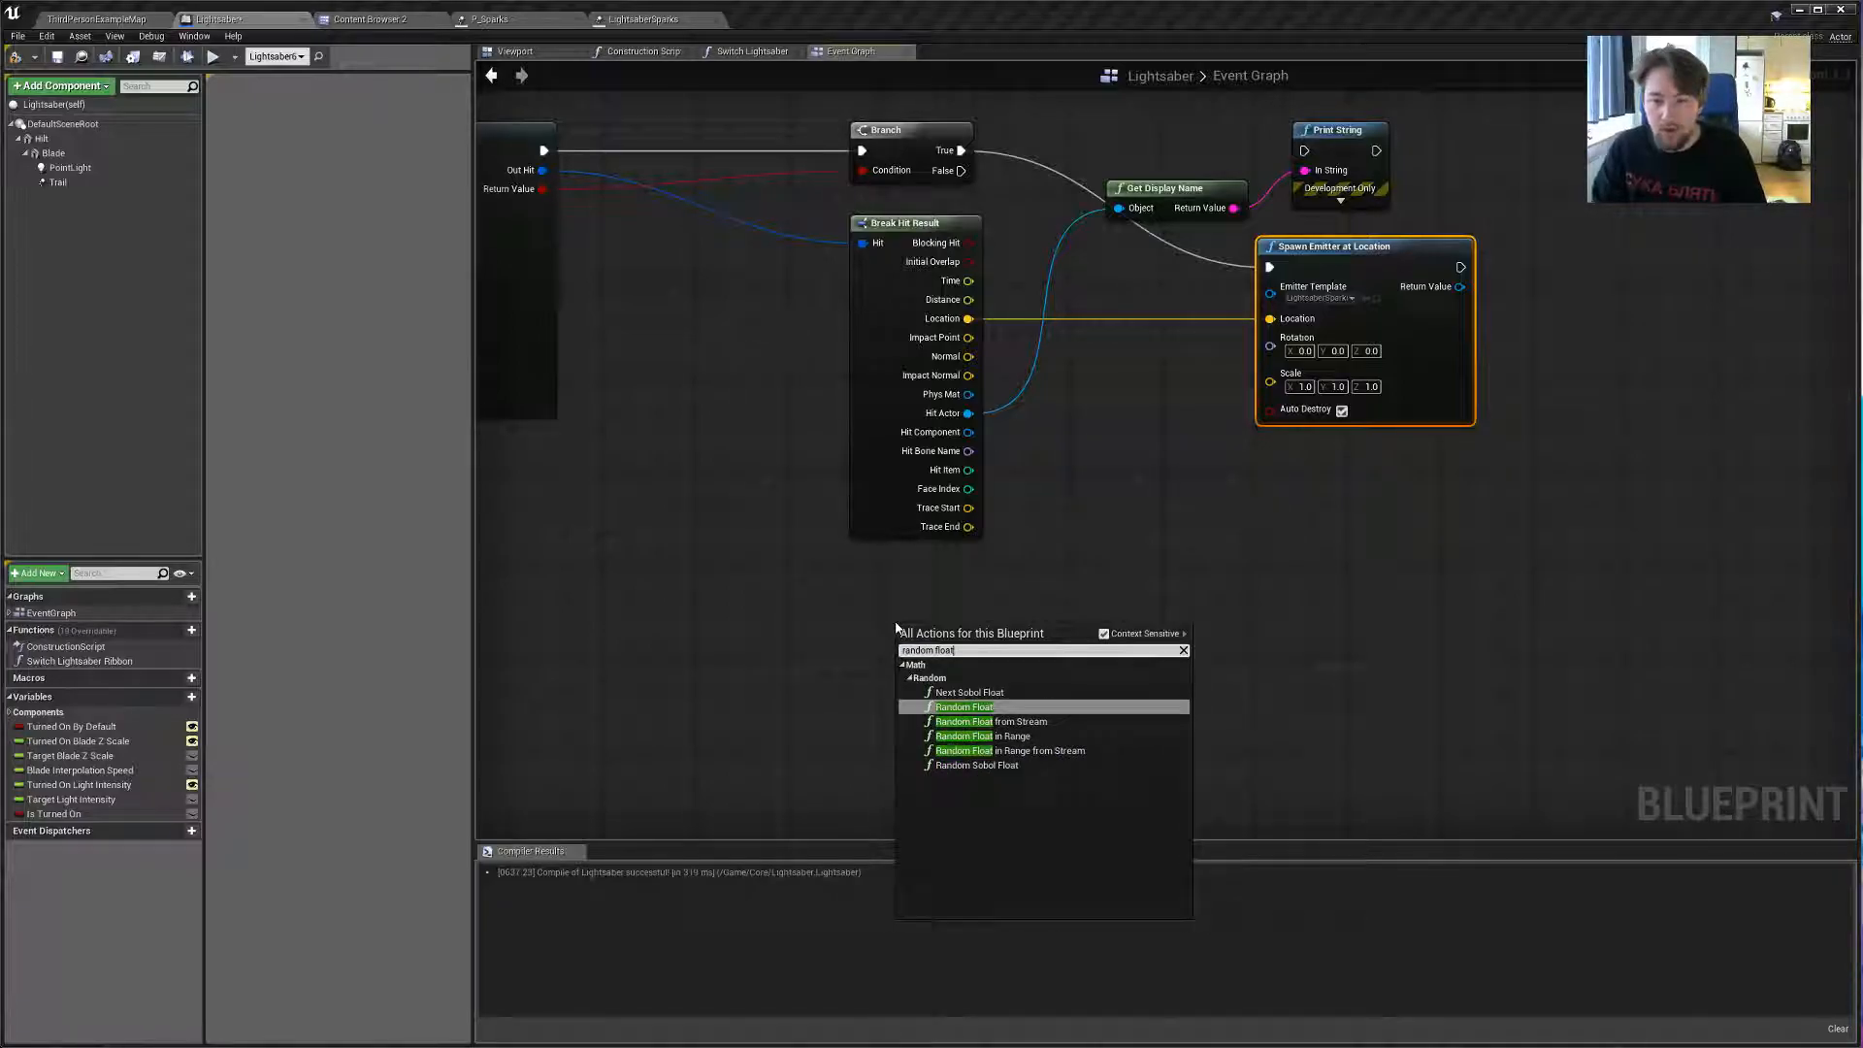
click(1028, 737)
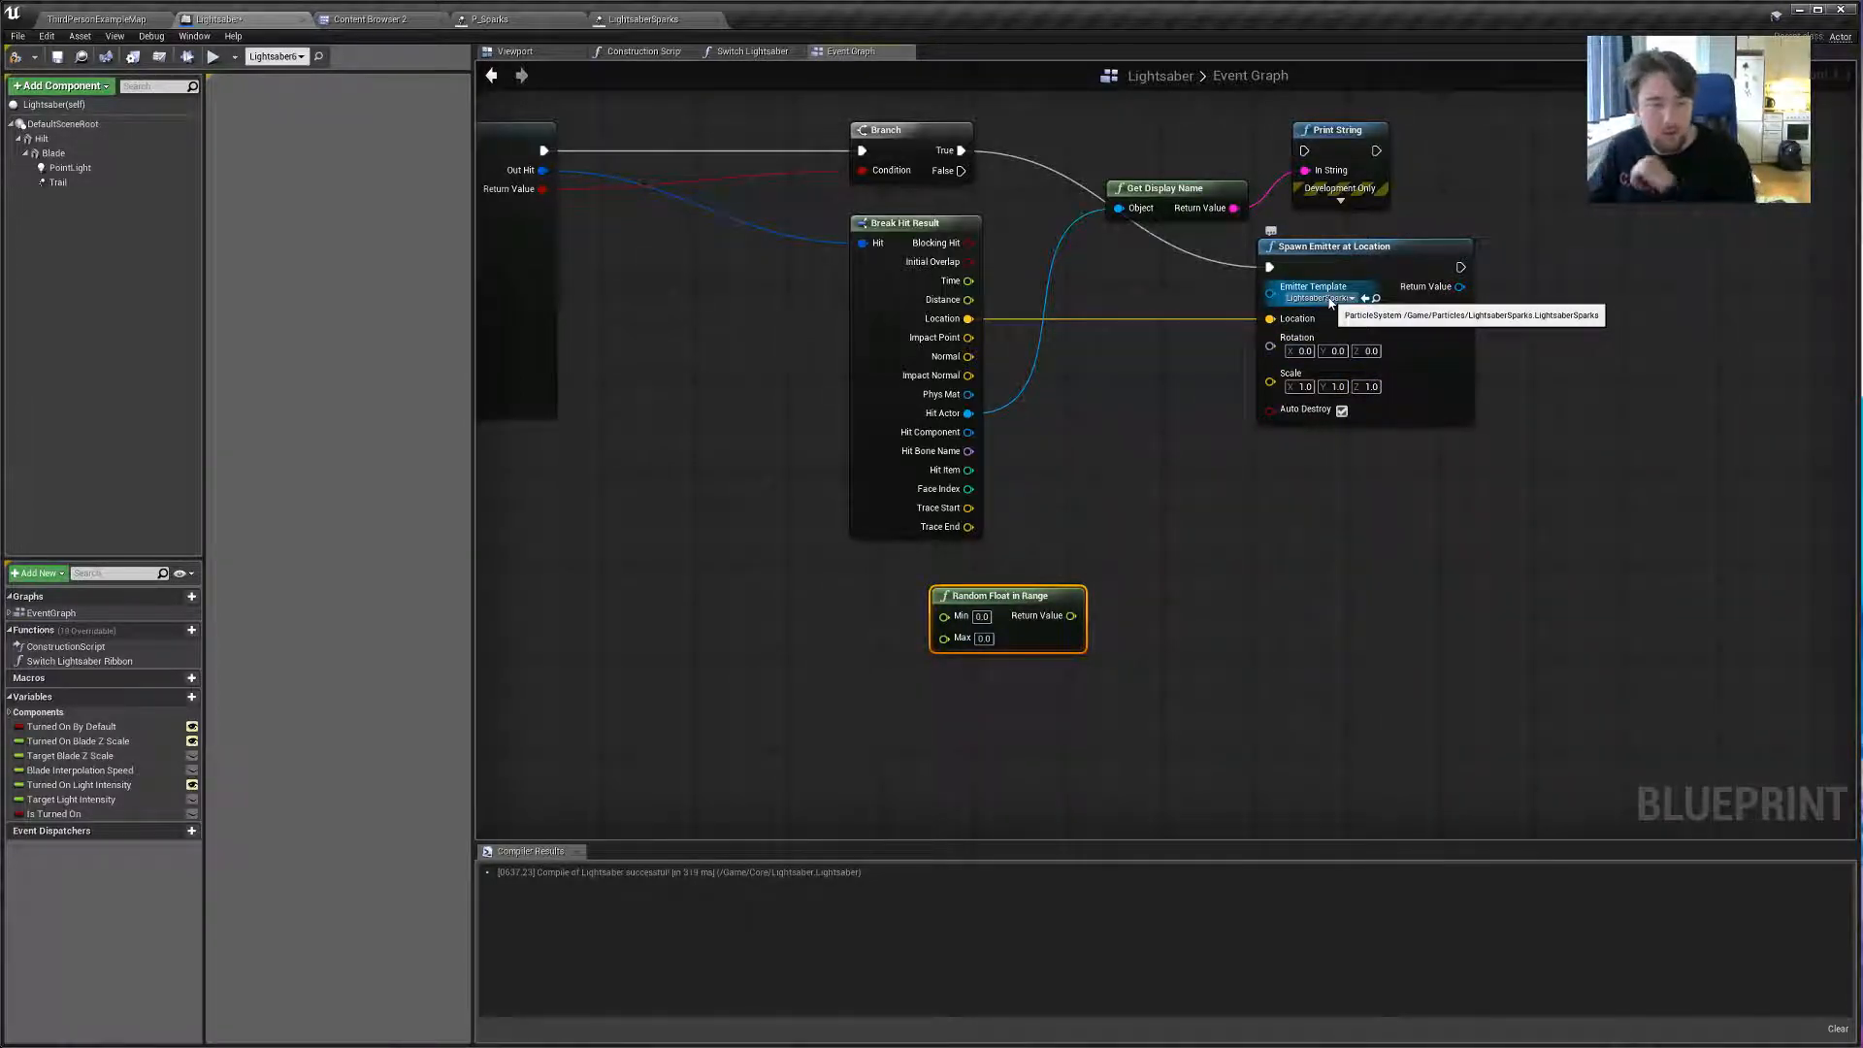
text(0.5)
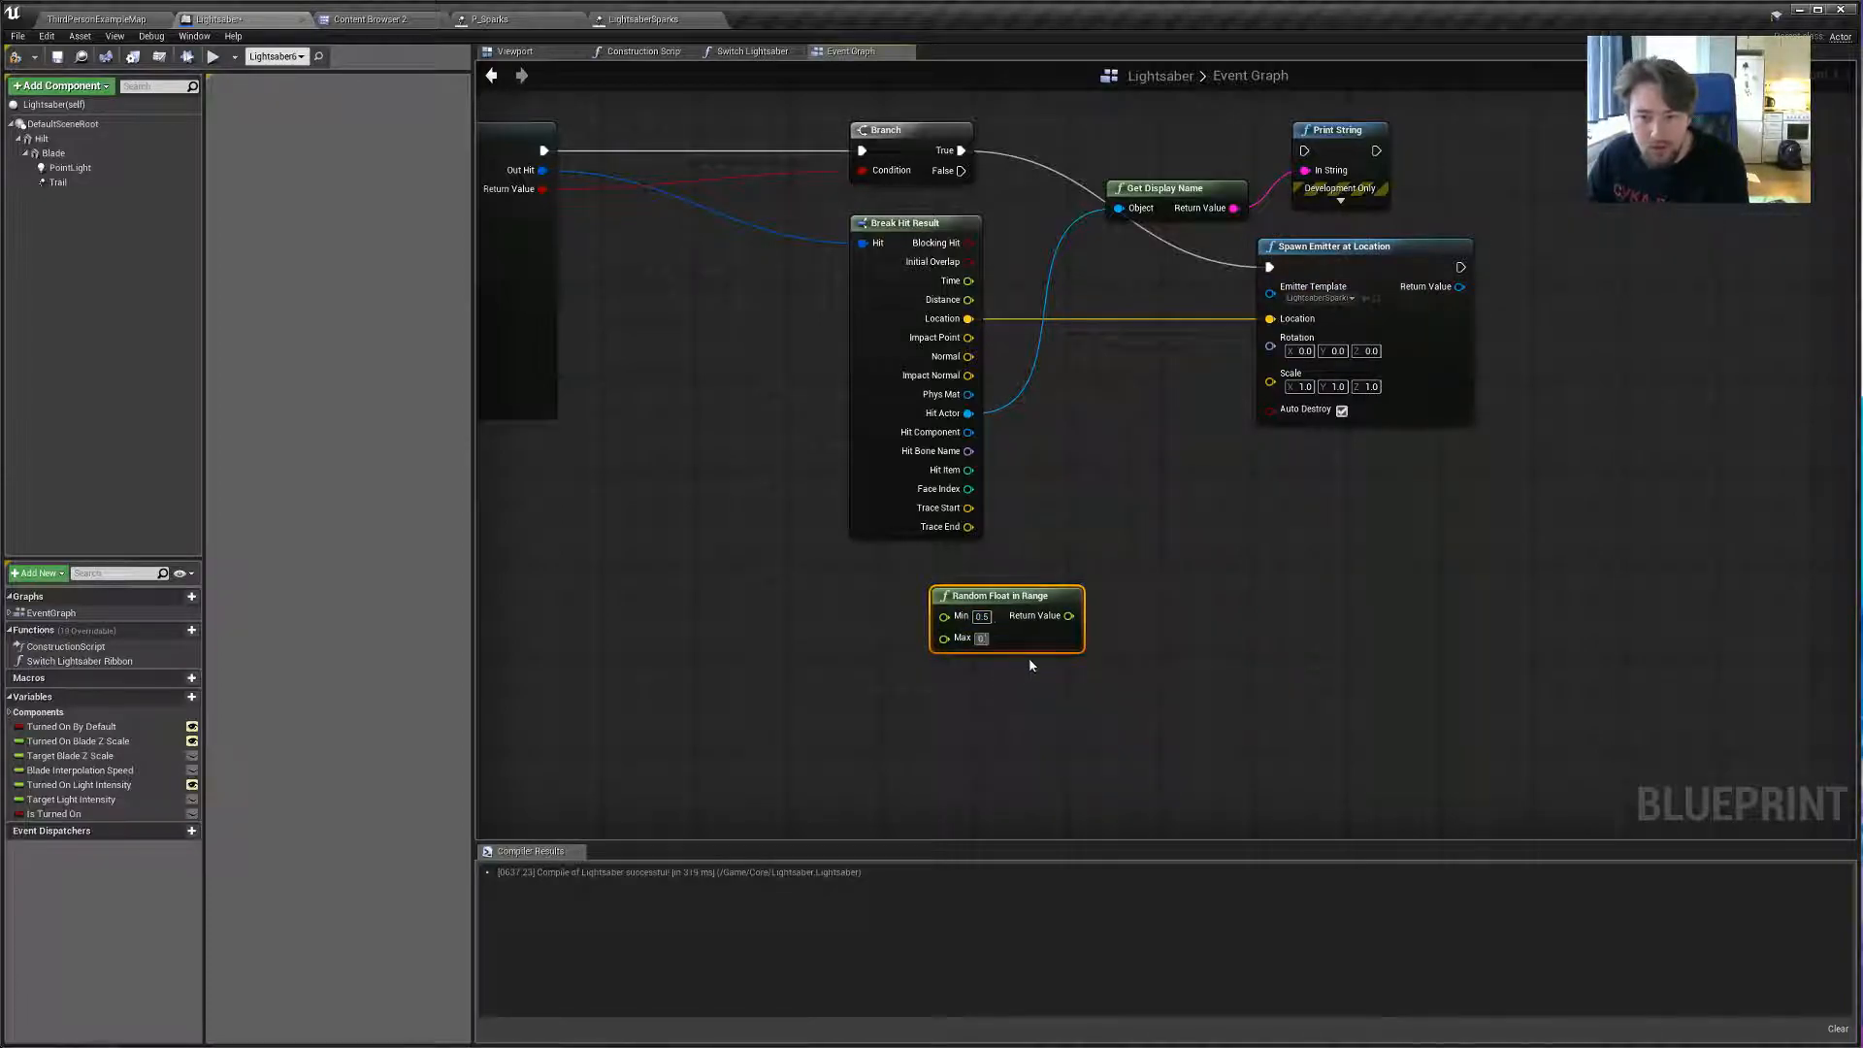
Feed the random float through a float-to-vector conversion into the spawned emitter's Scale, and compile the Lightsaber blueprint.
drag(1079, 622, 1268, 383)
drag(1127, 426, 1163, 414)
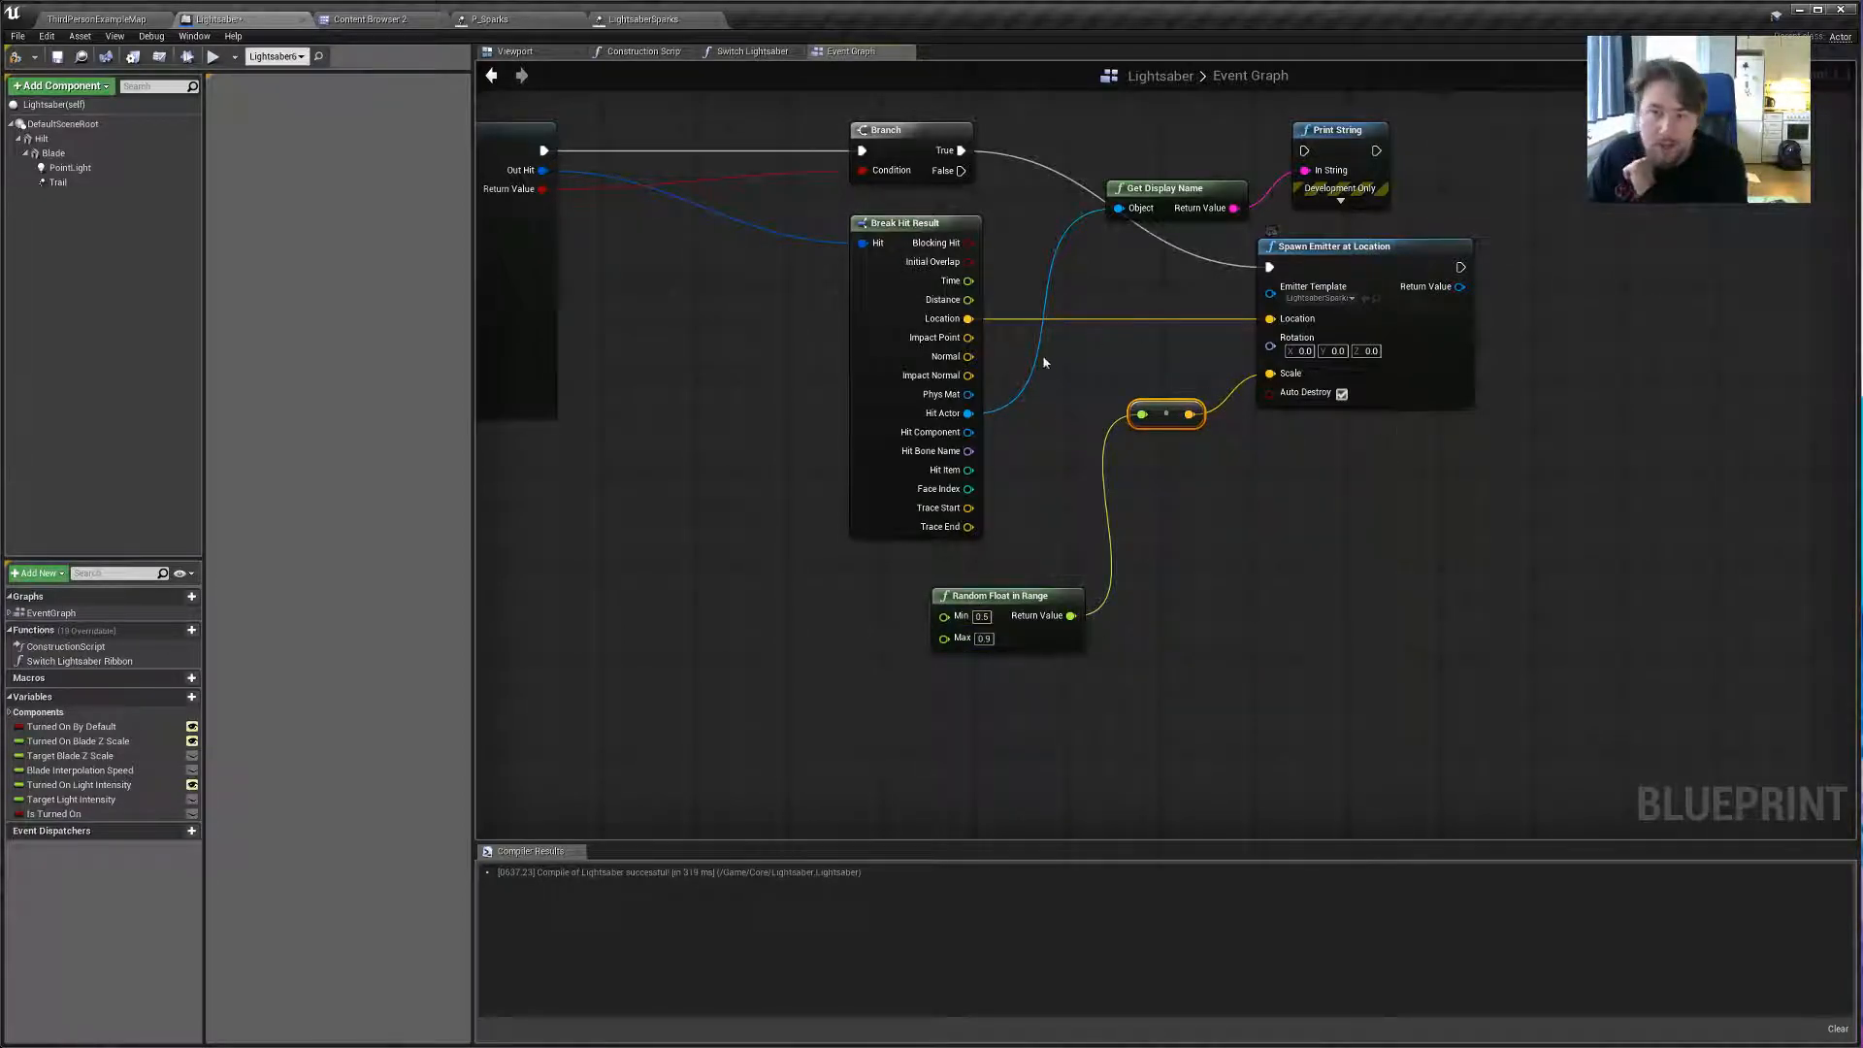
click(54, 60)
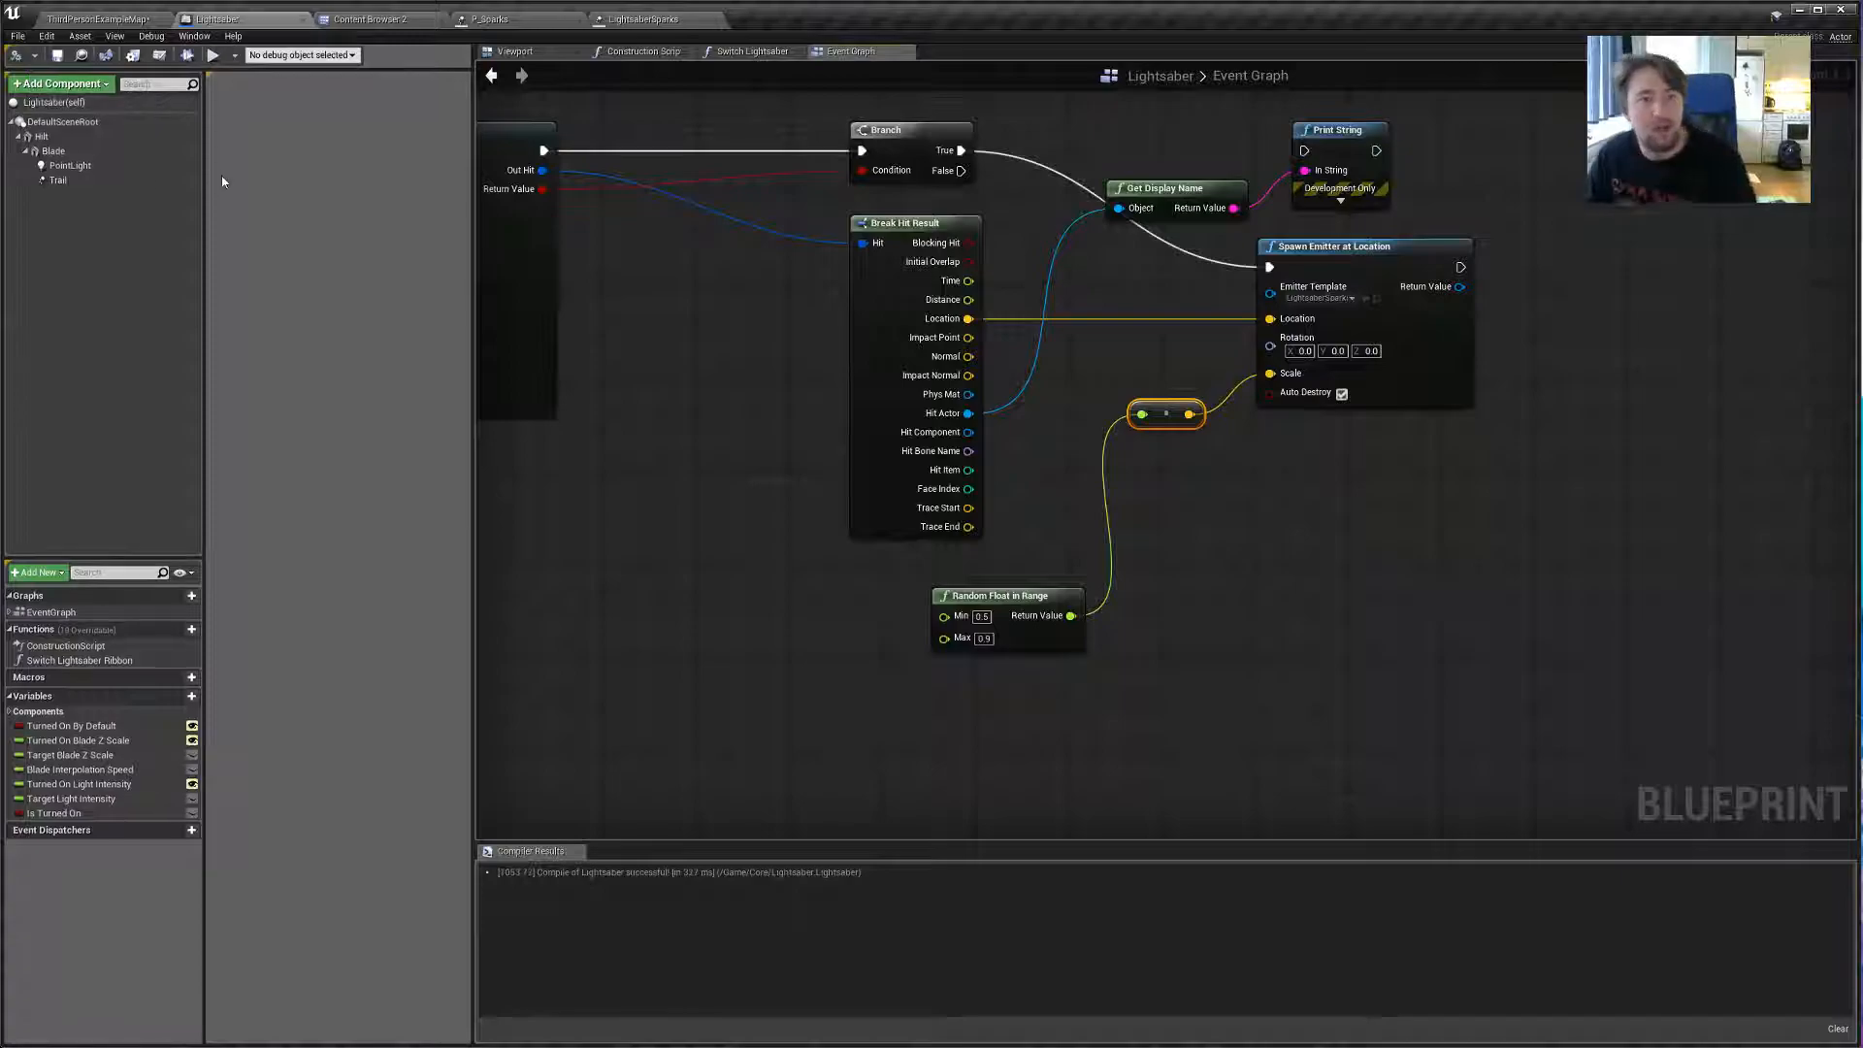
Play ThirdPersonExampleMap and swing the lightsaber against the walls to check the sparks spawned at the hit points.
click(92, 14)
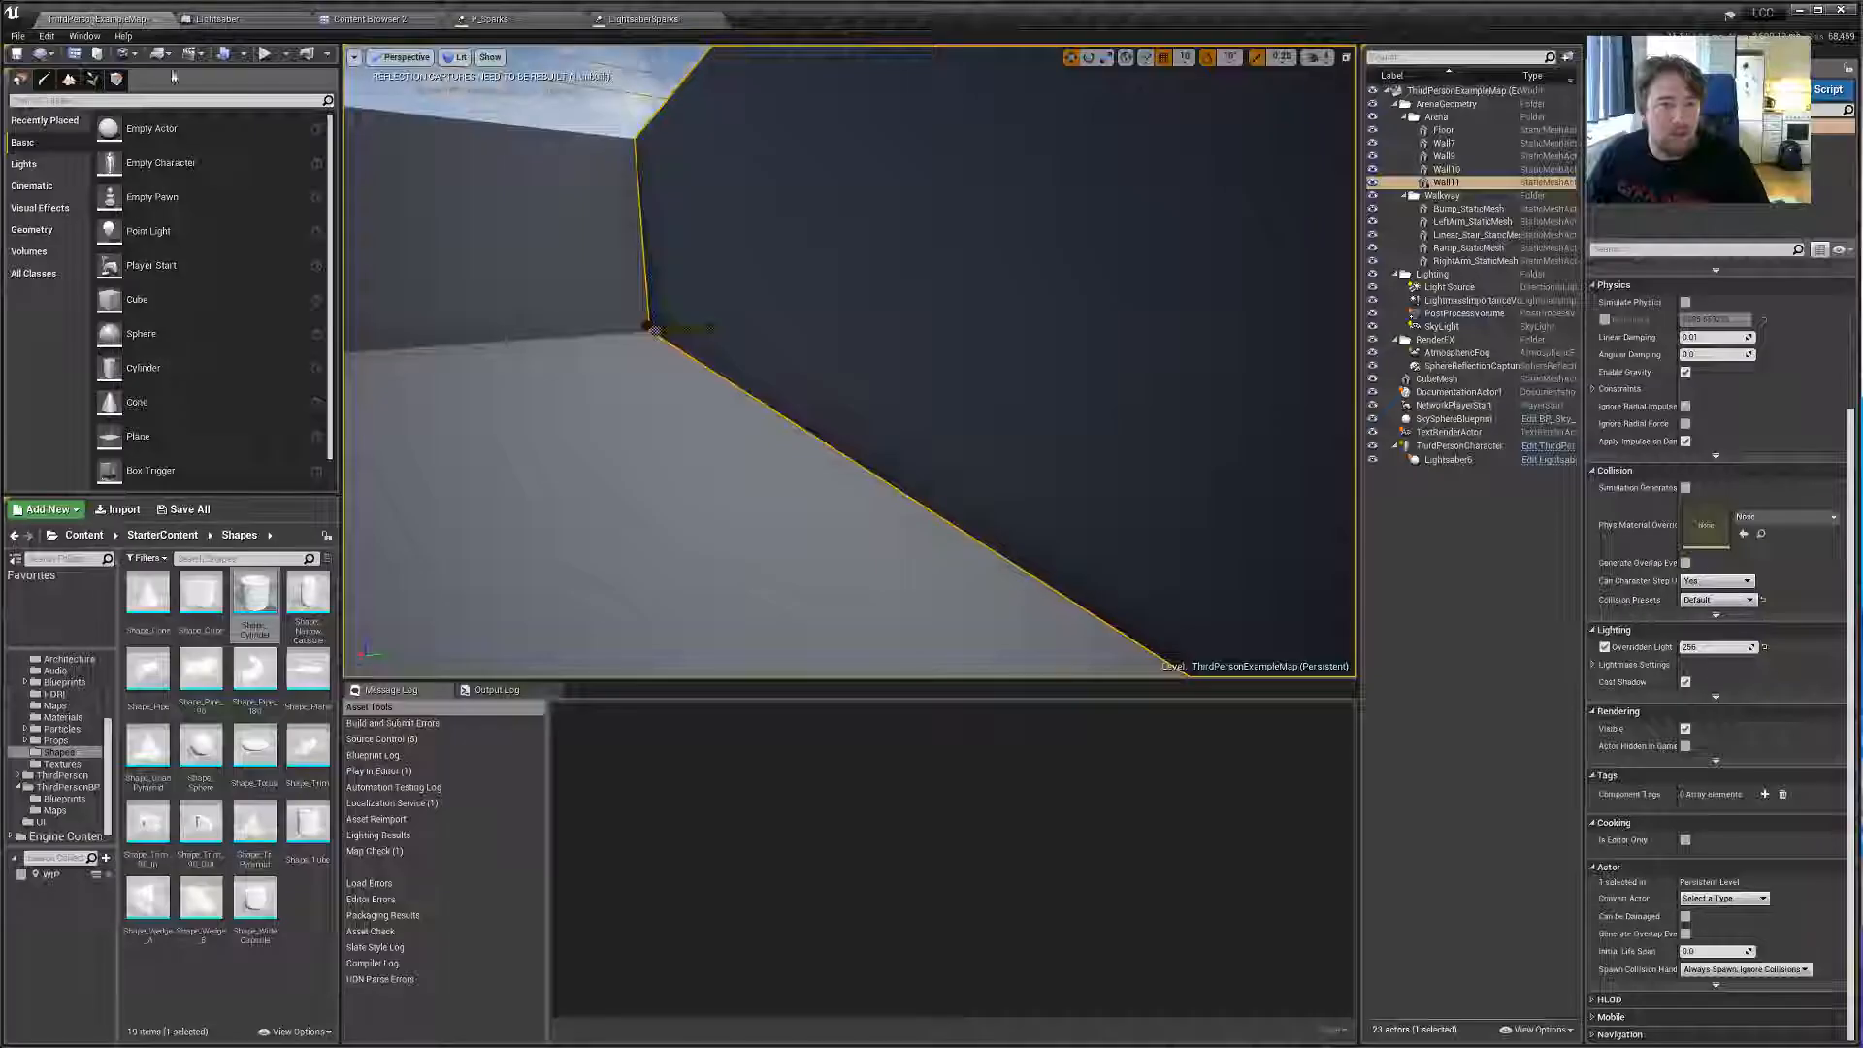
click(264, 55)
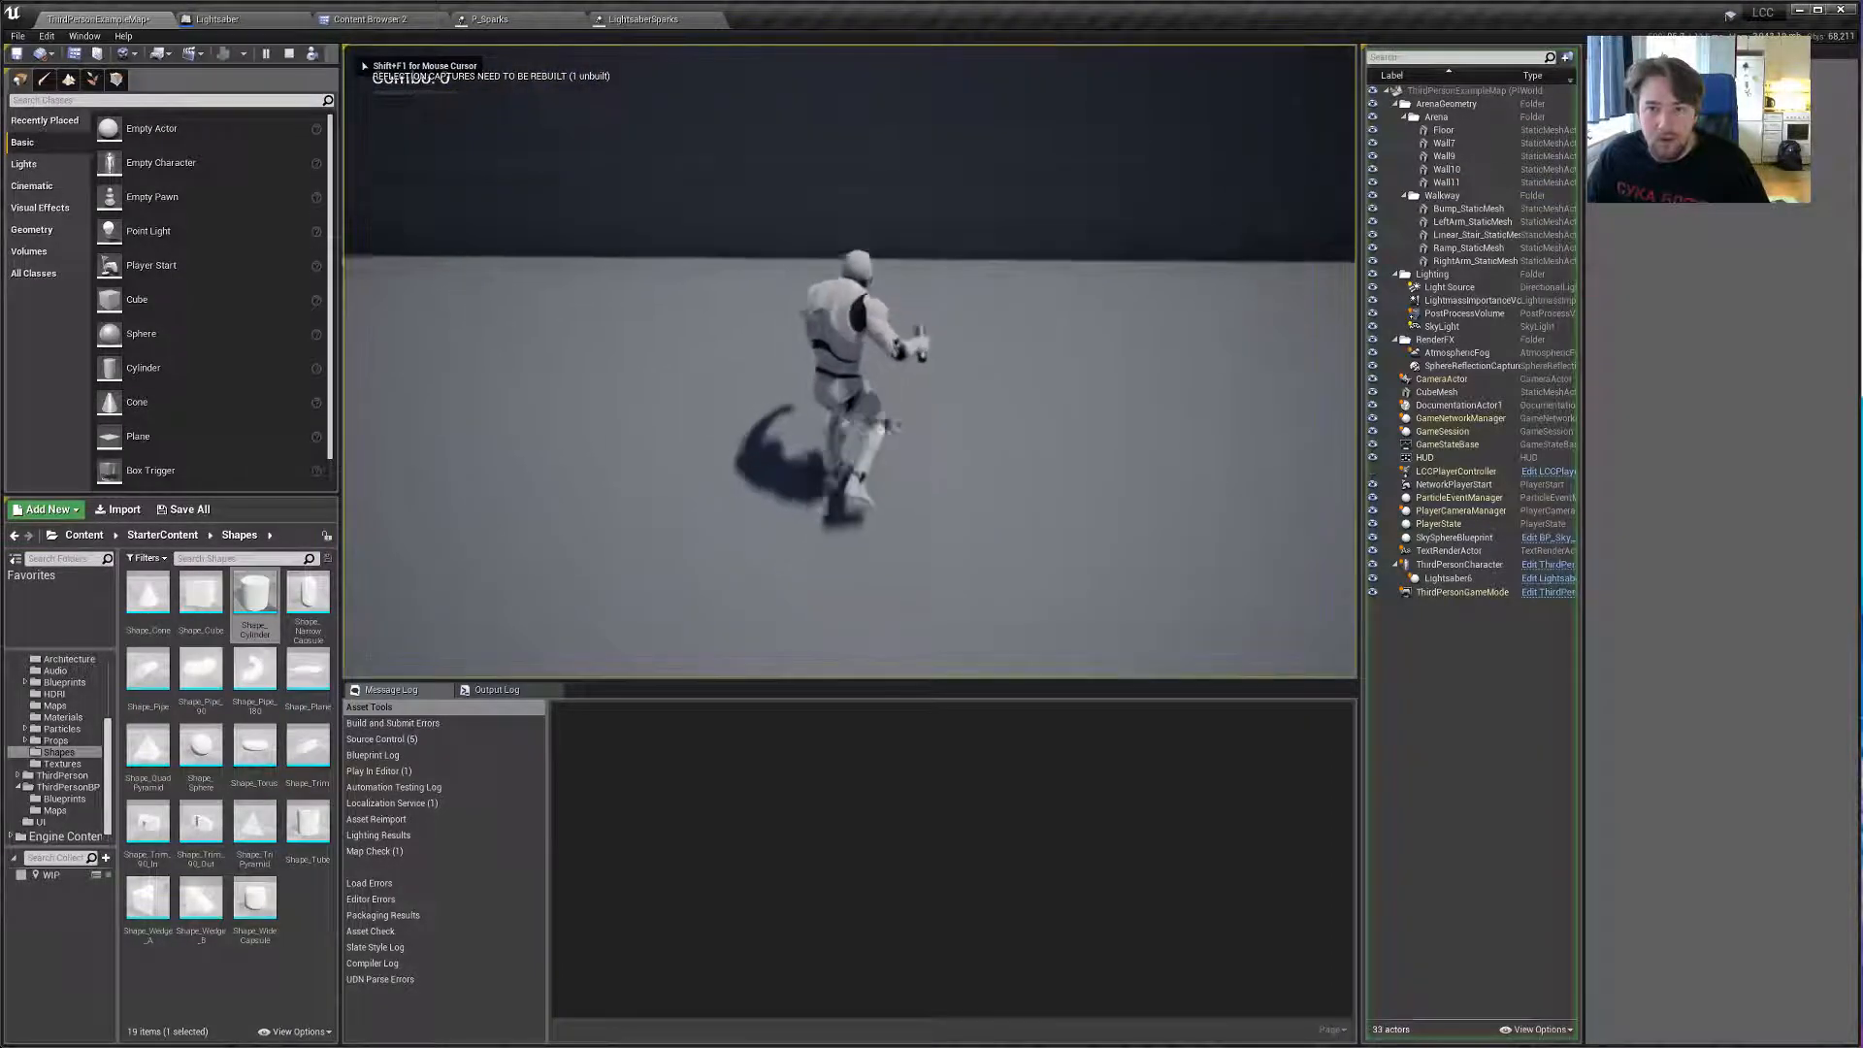
click(850, 361)
click(850, 361)
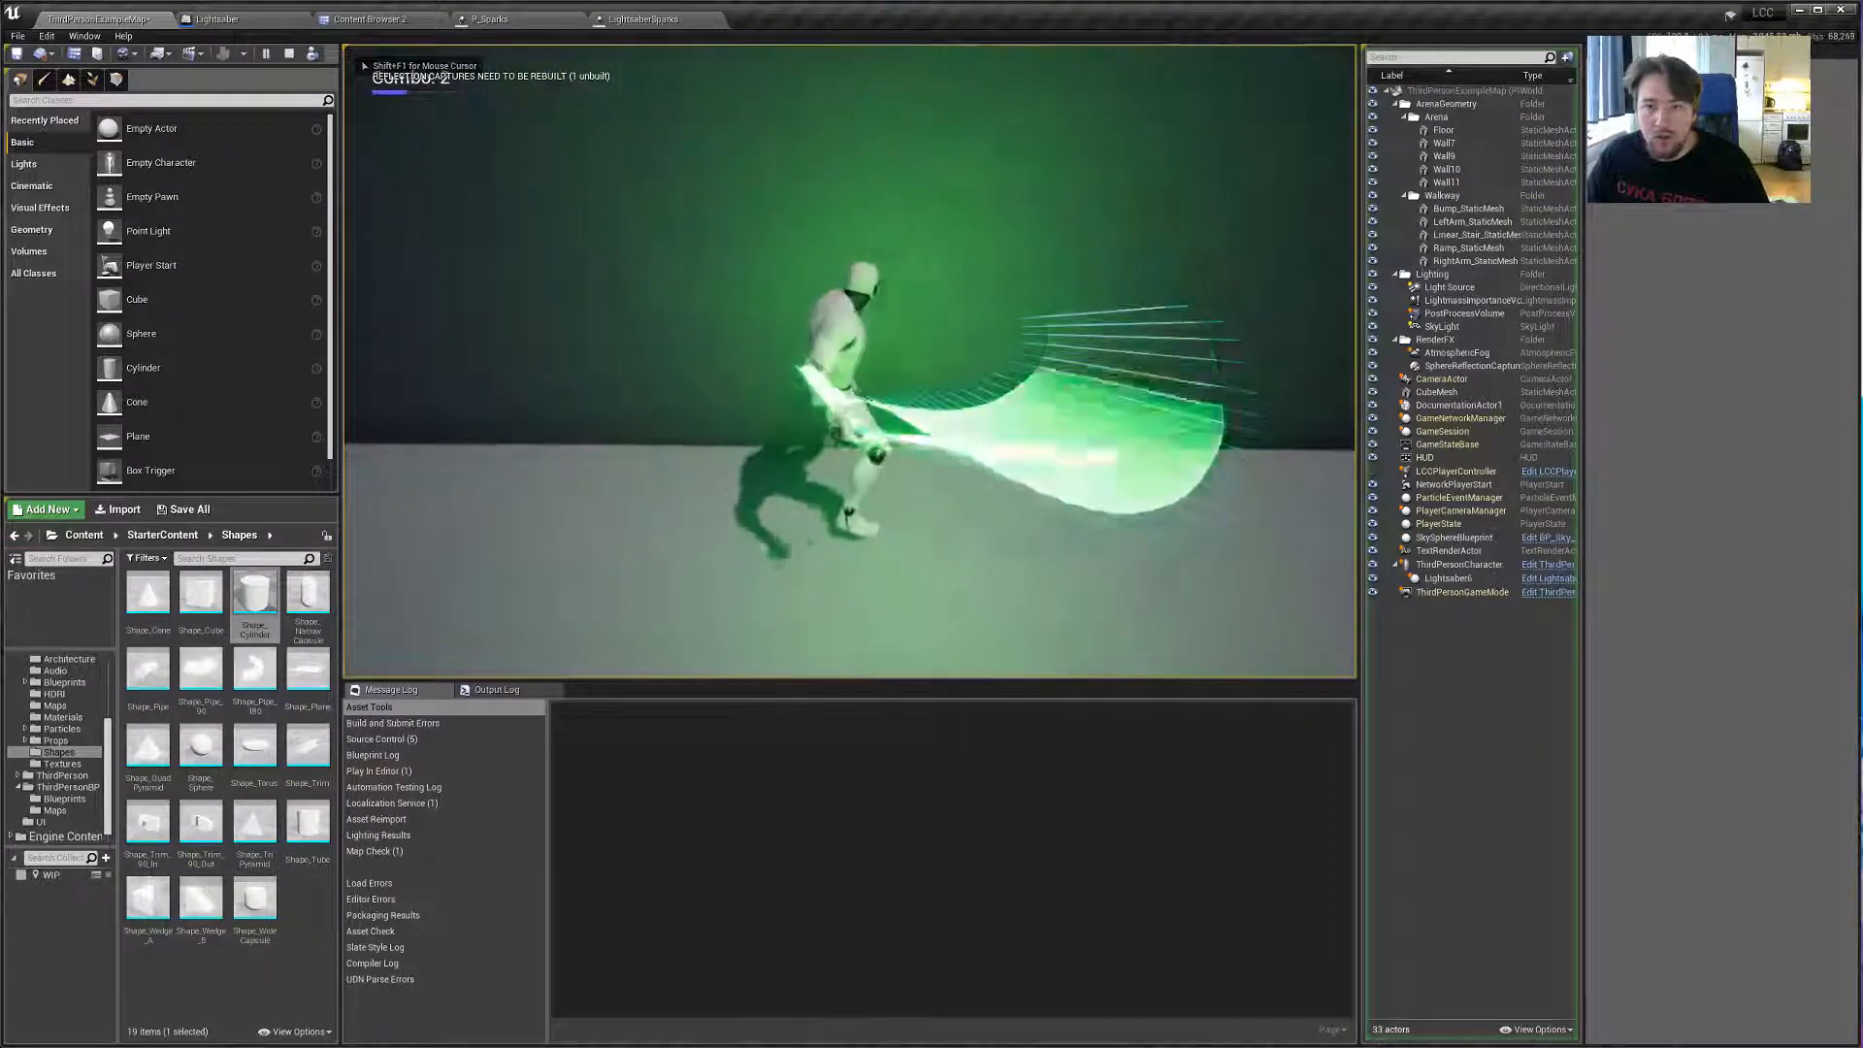
key(w)
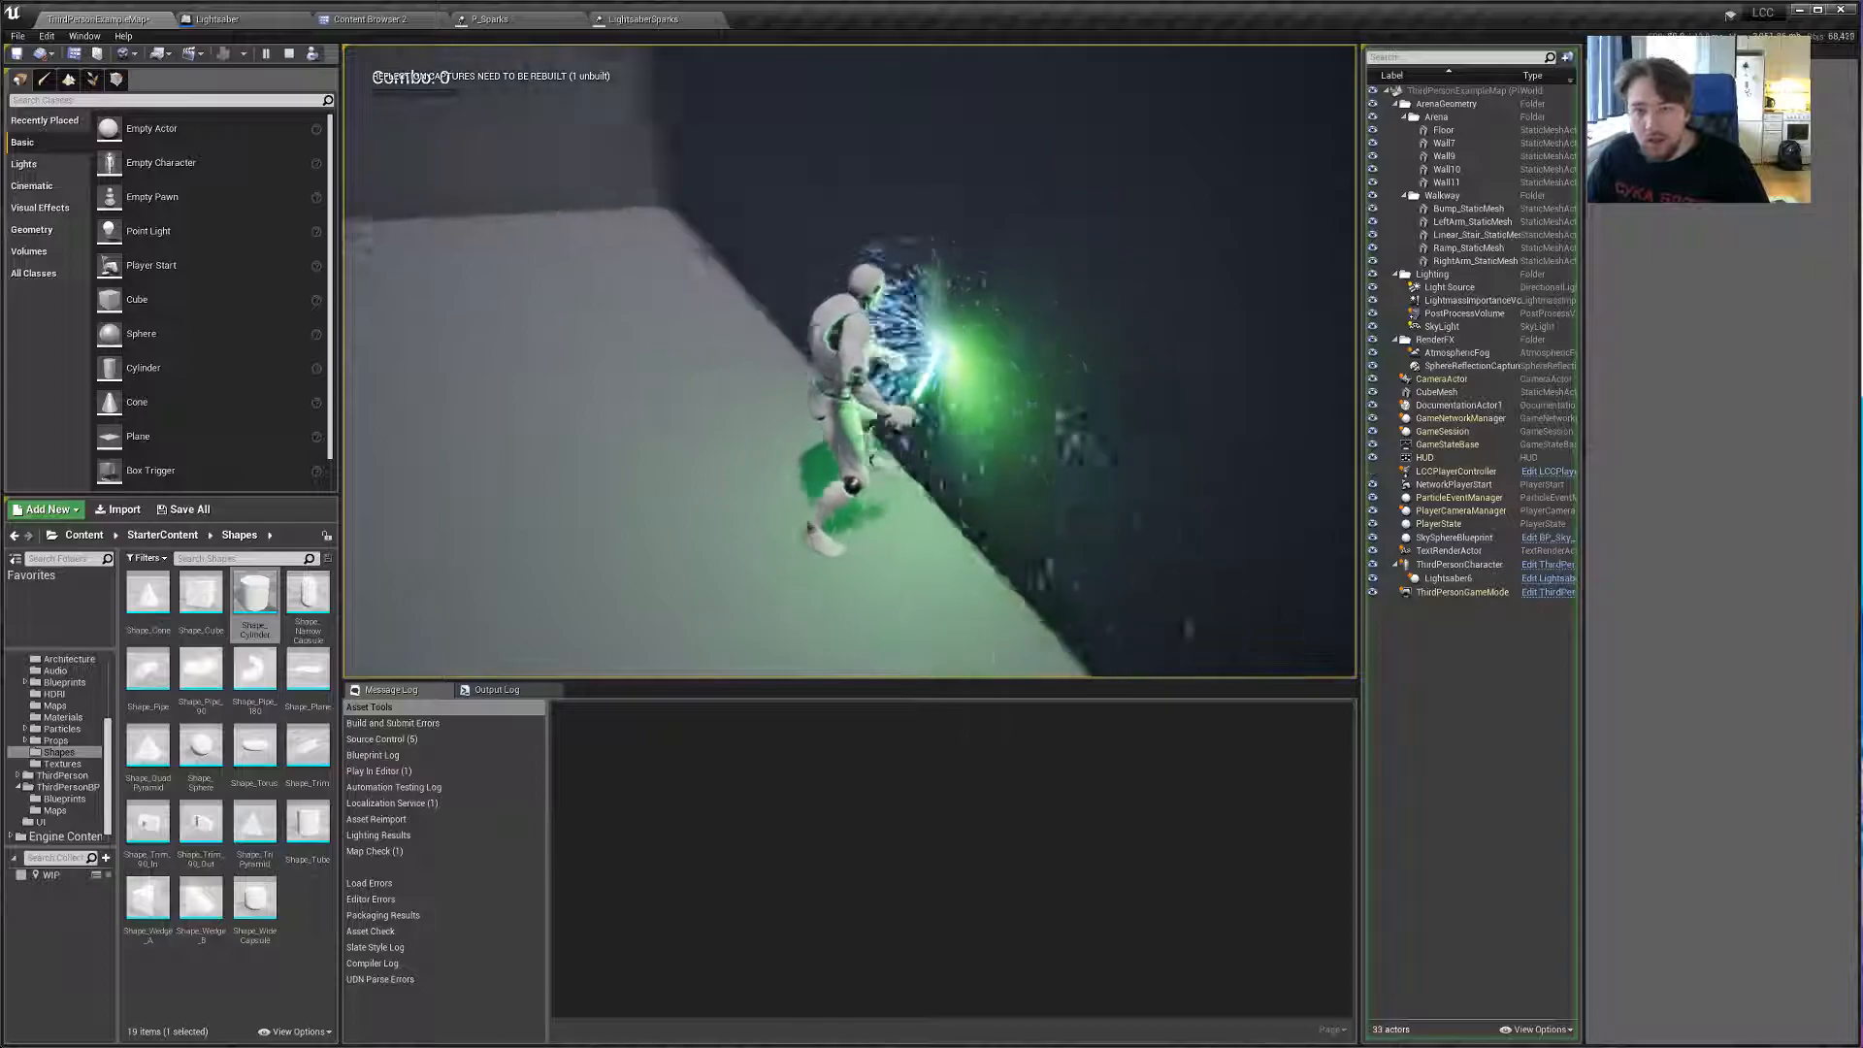
key(w)
click(850, 361)
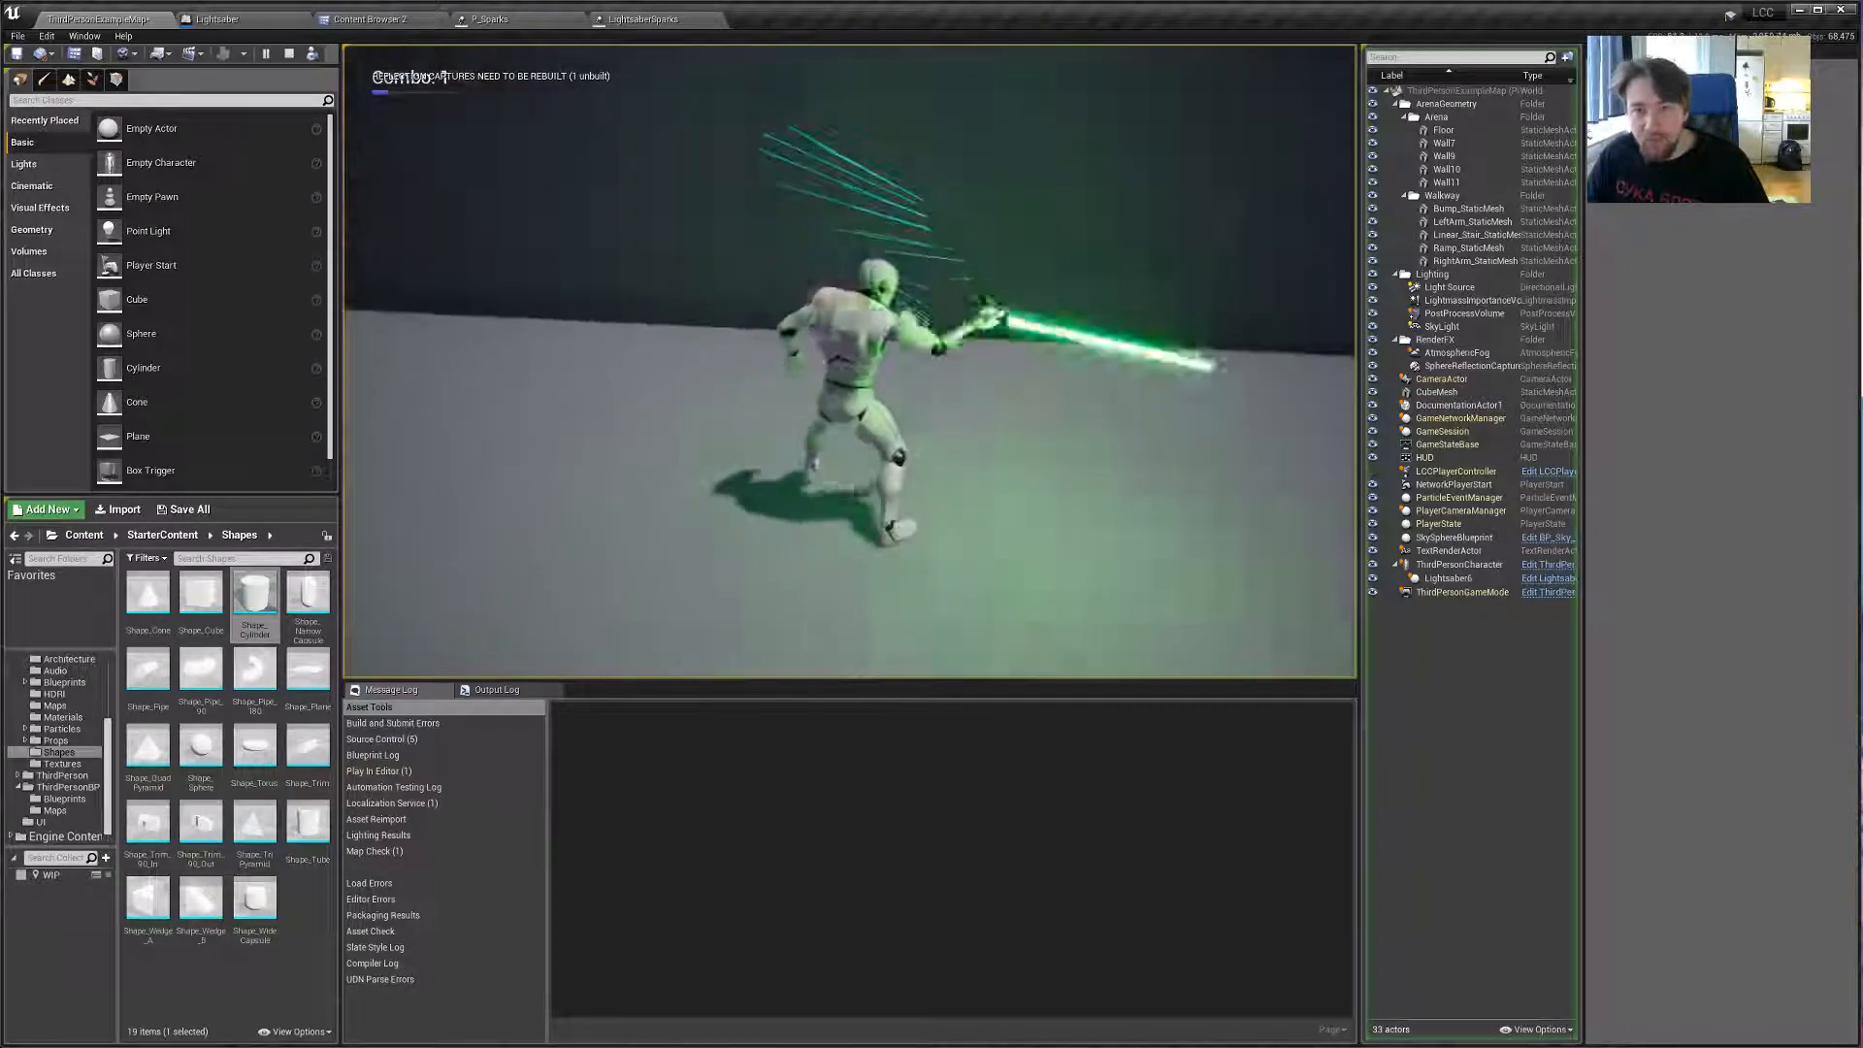
key(w)
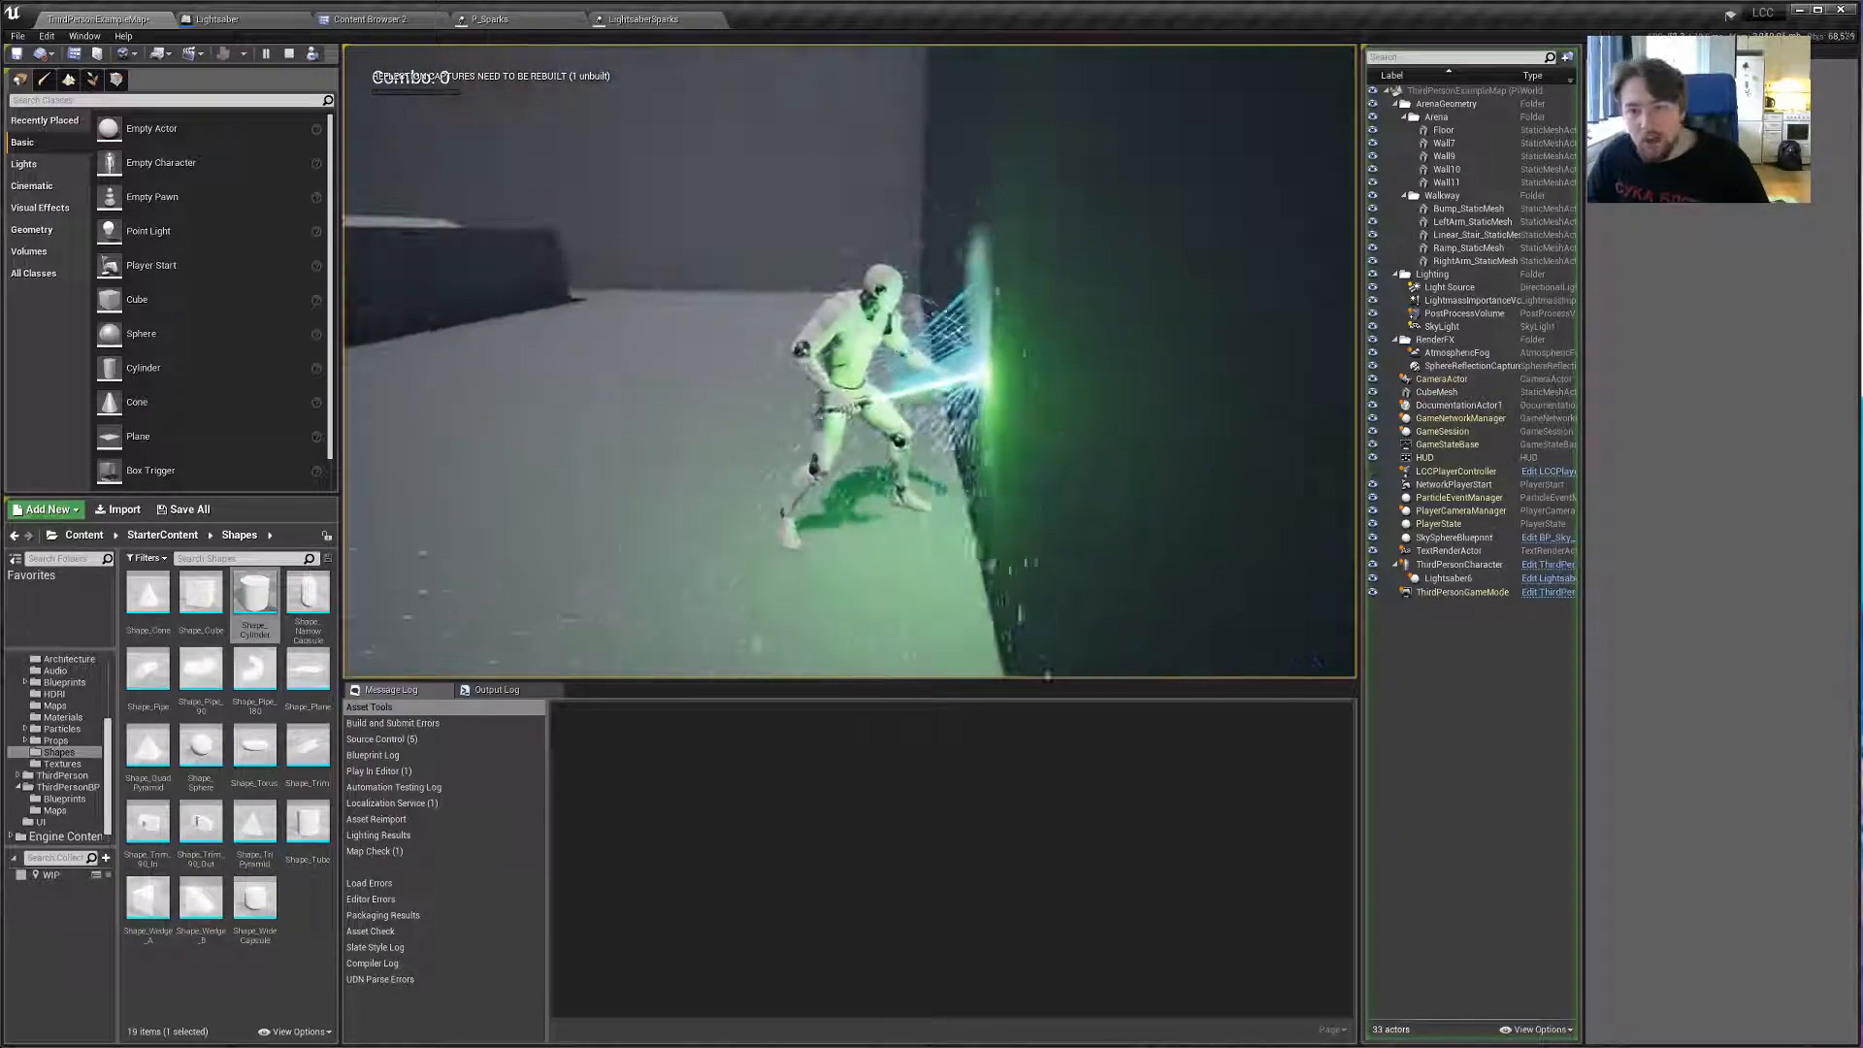
click(850, 361)
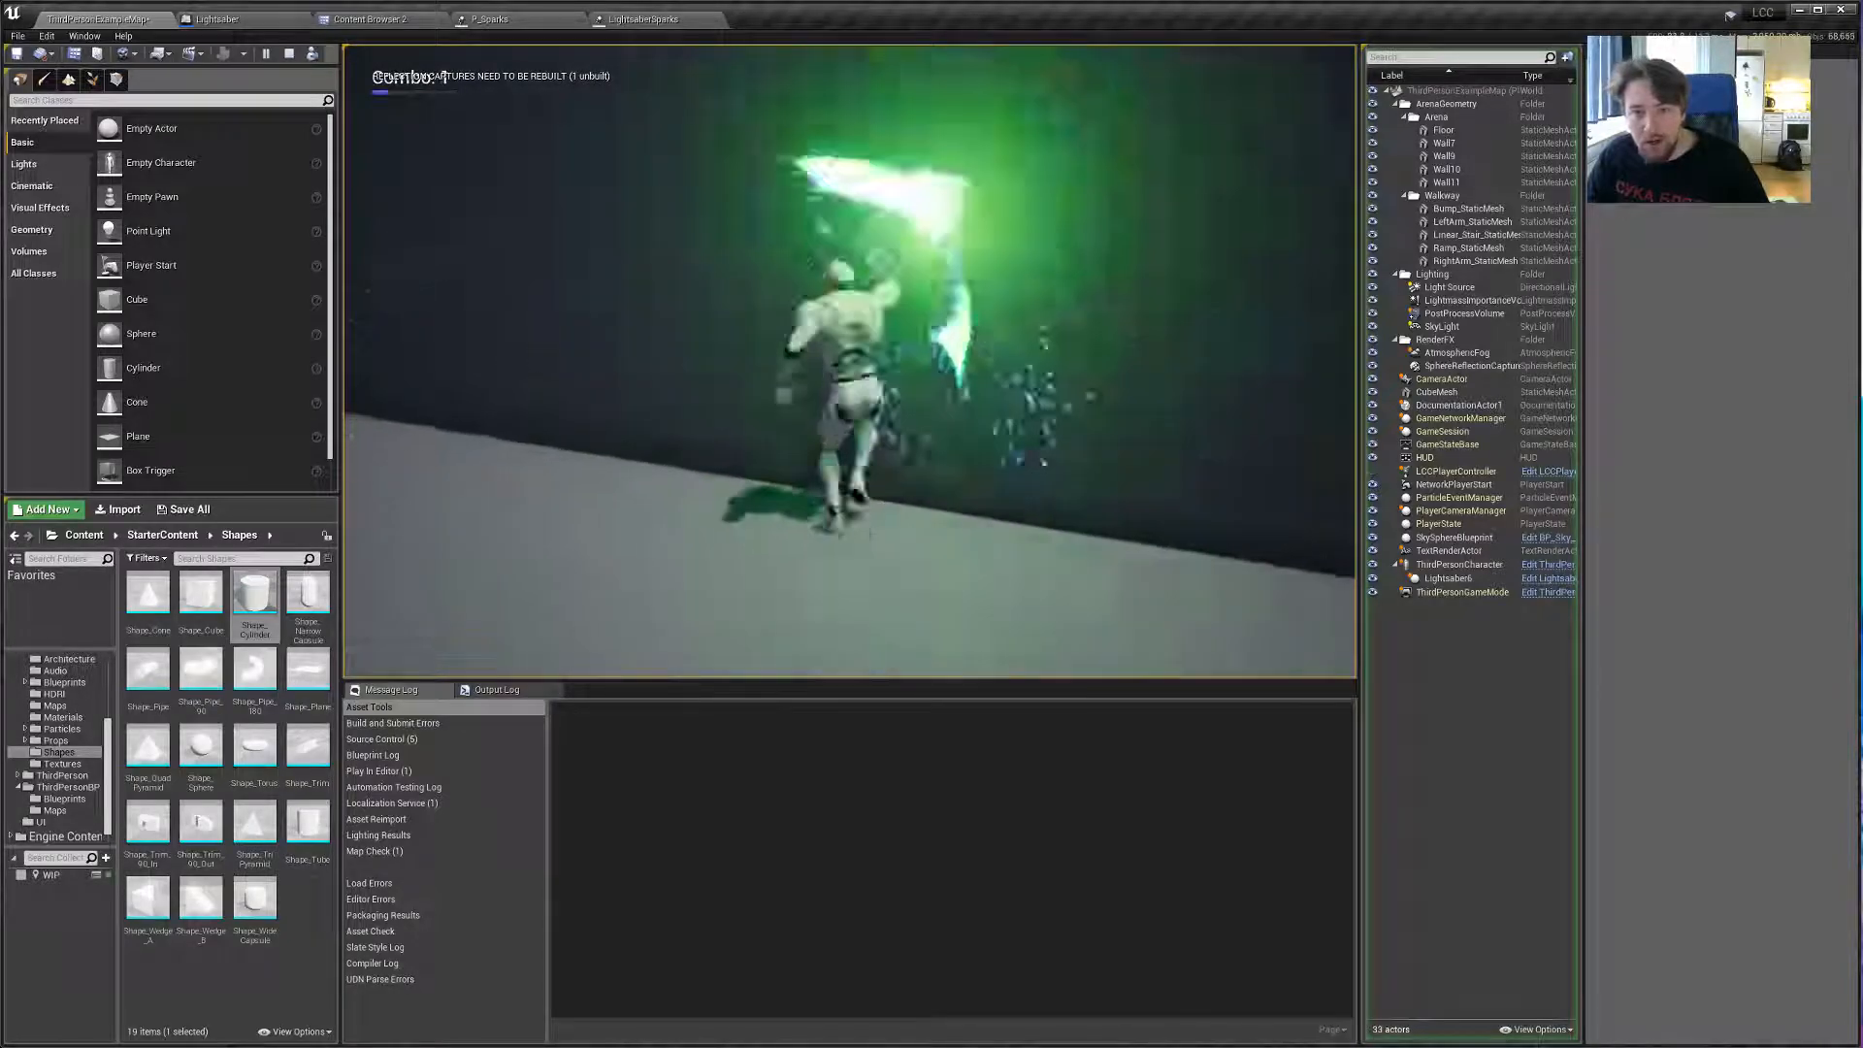
click(851, 361)
click(850, 361)
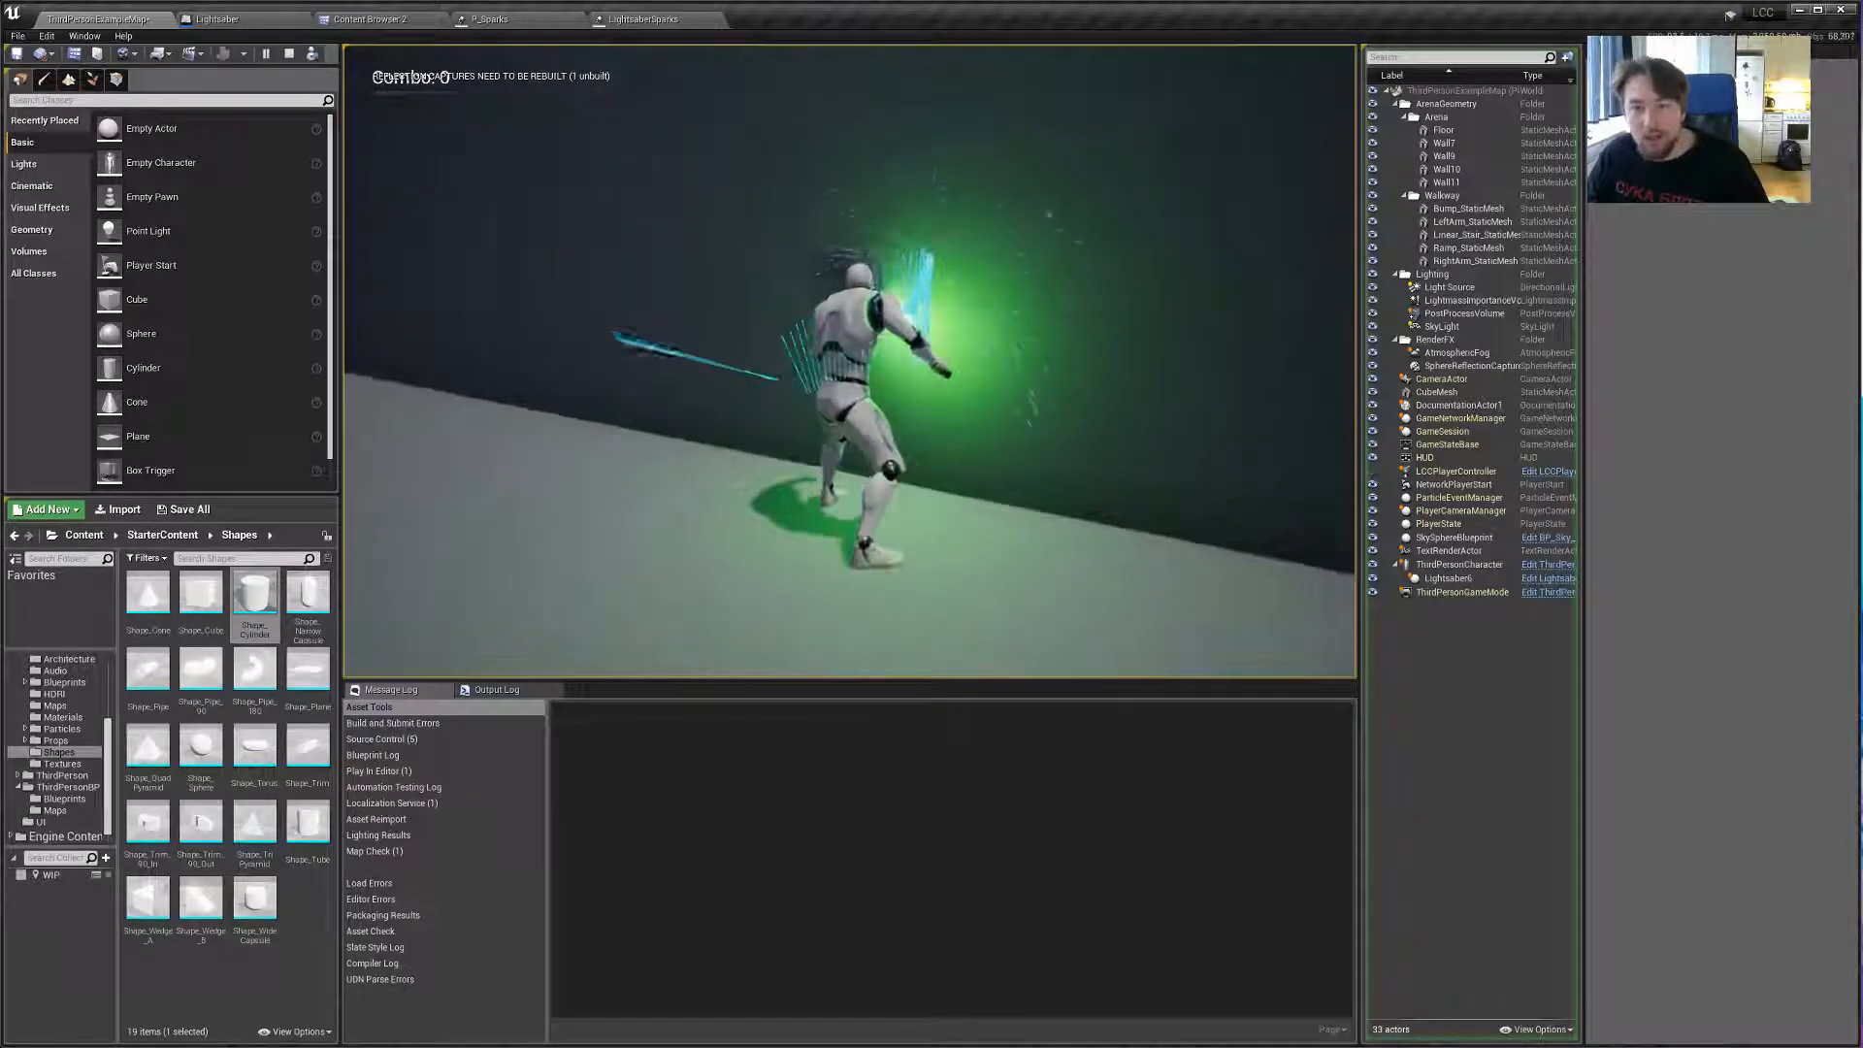
click(850, 361)
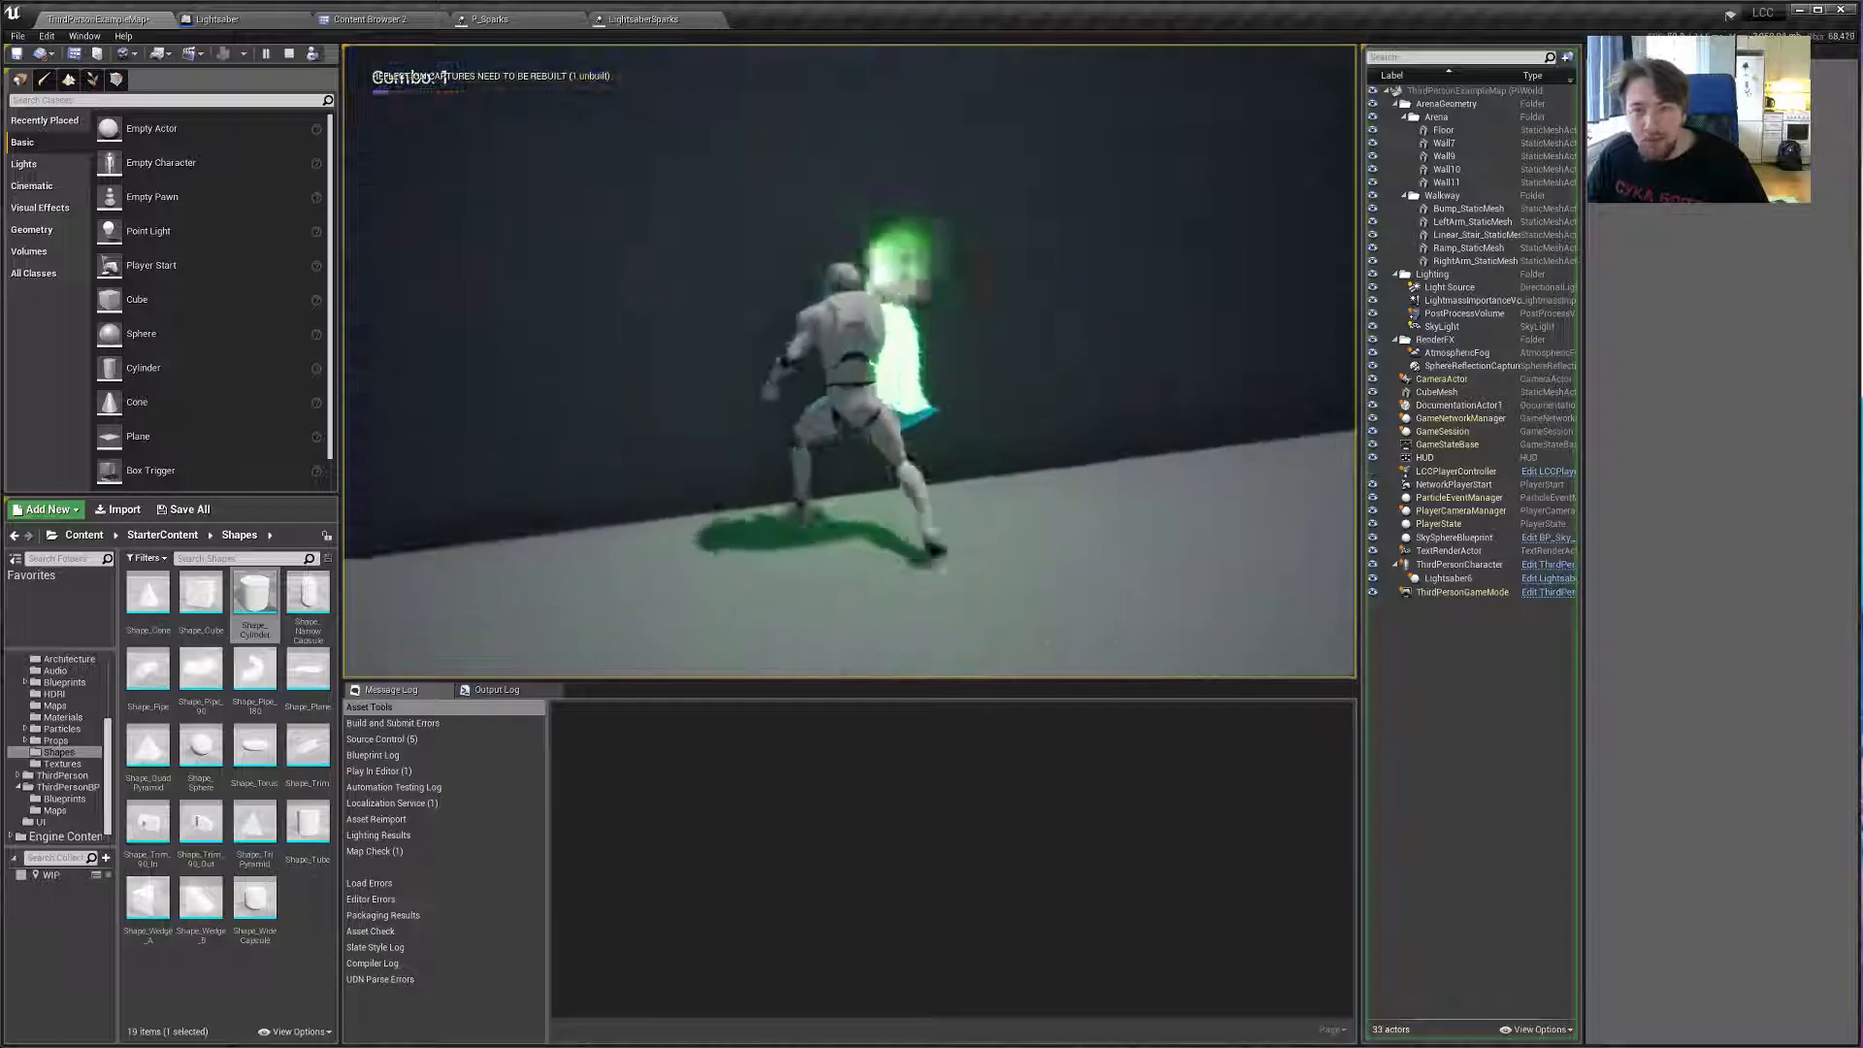
Stop the play test and set the Sparks emitter's Sphere module to start radius 2 and velocity scale 250.
click(850, 361)
key(Escape)
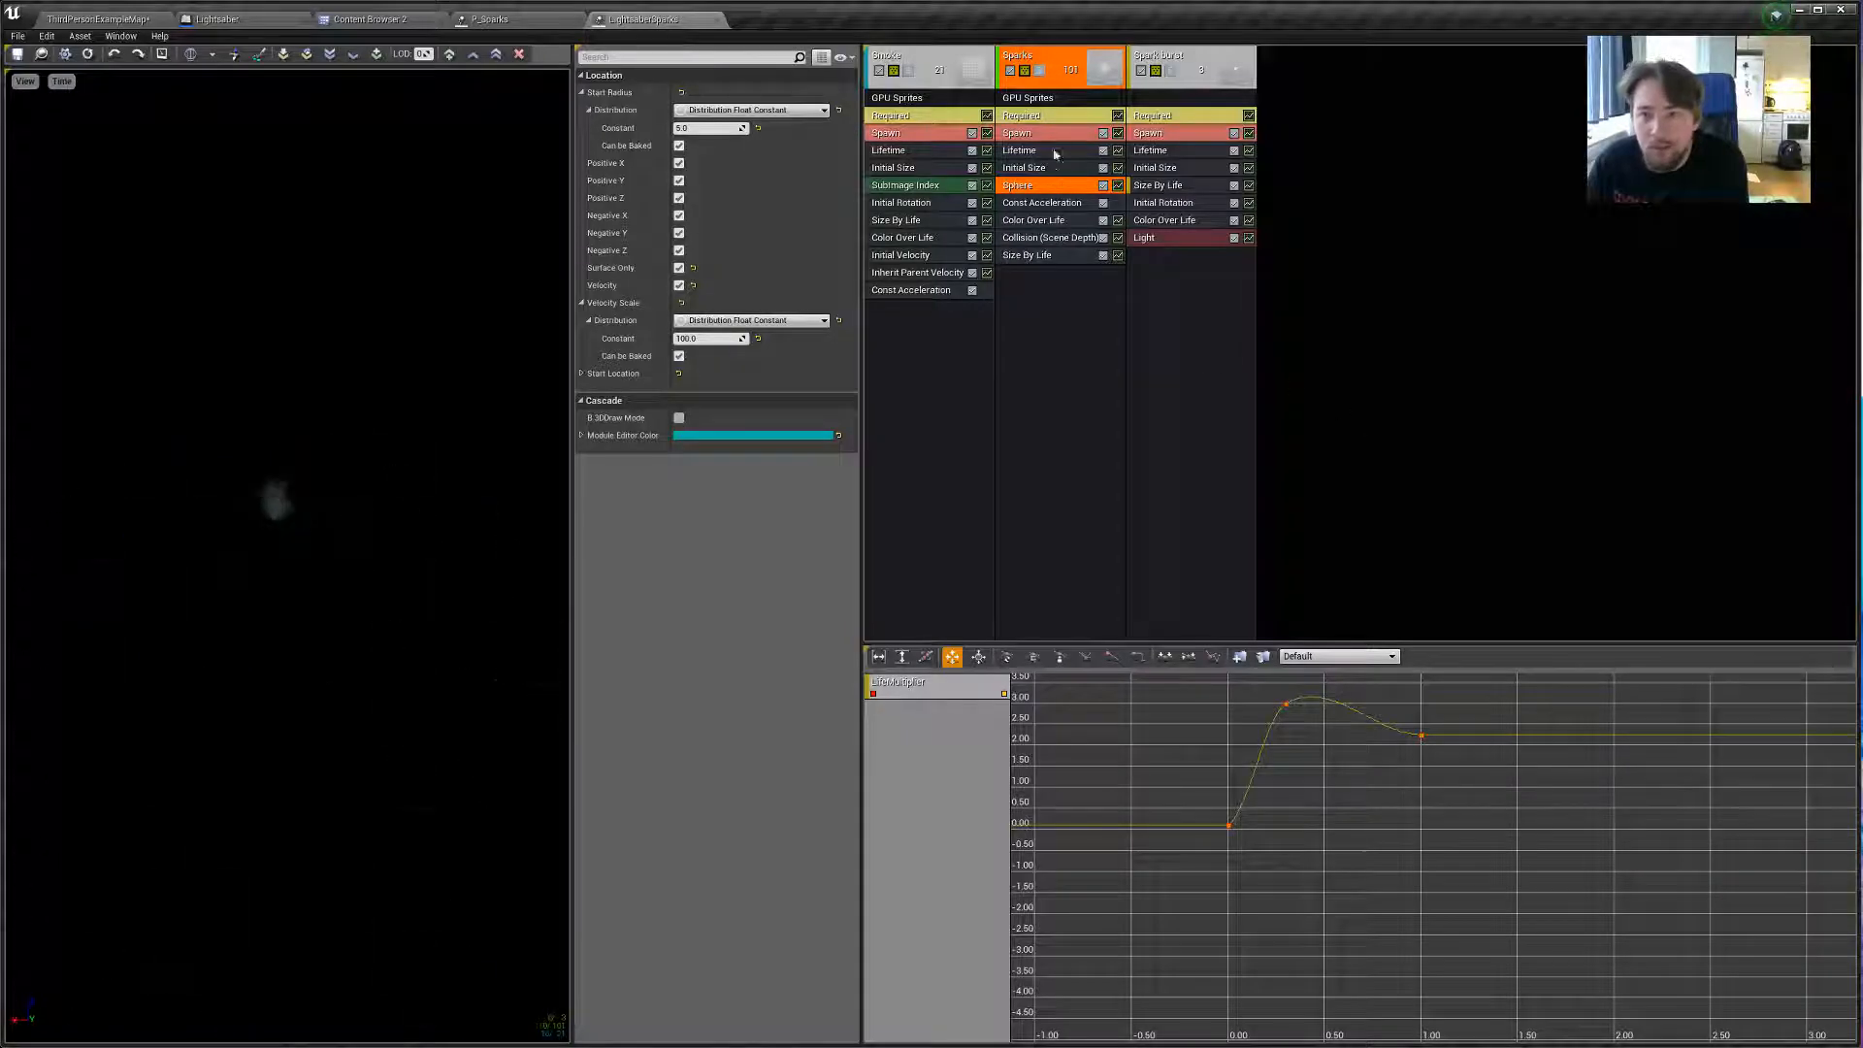
text(2)
key(Return)
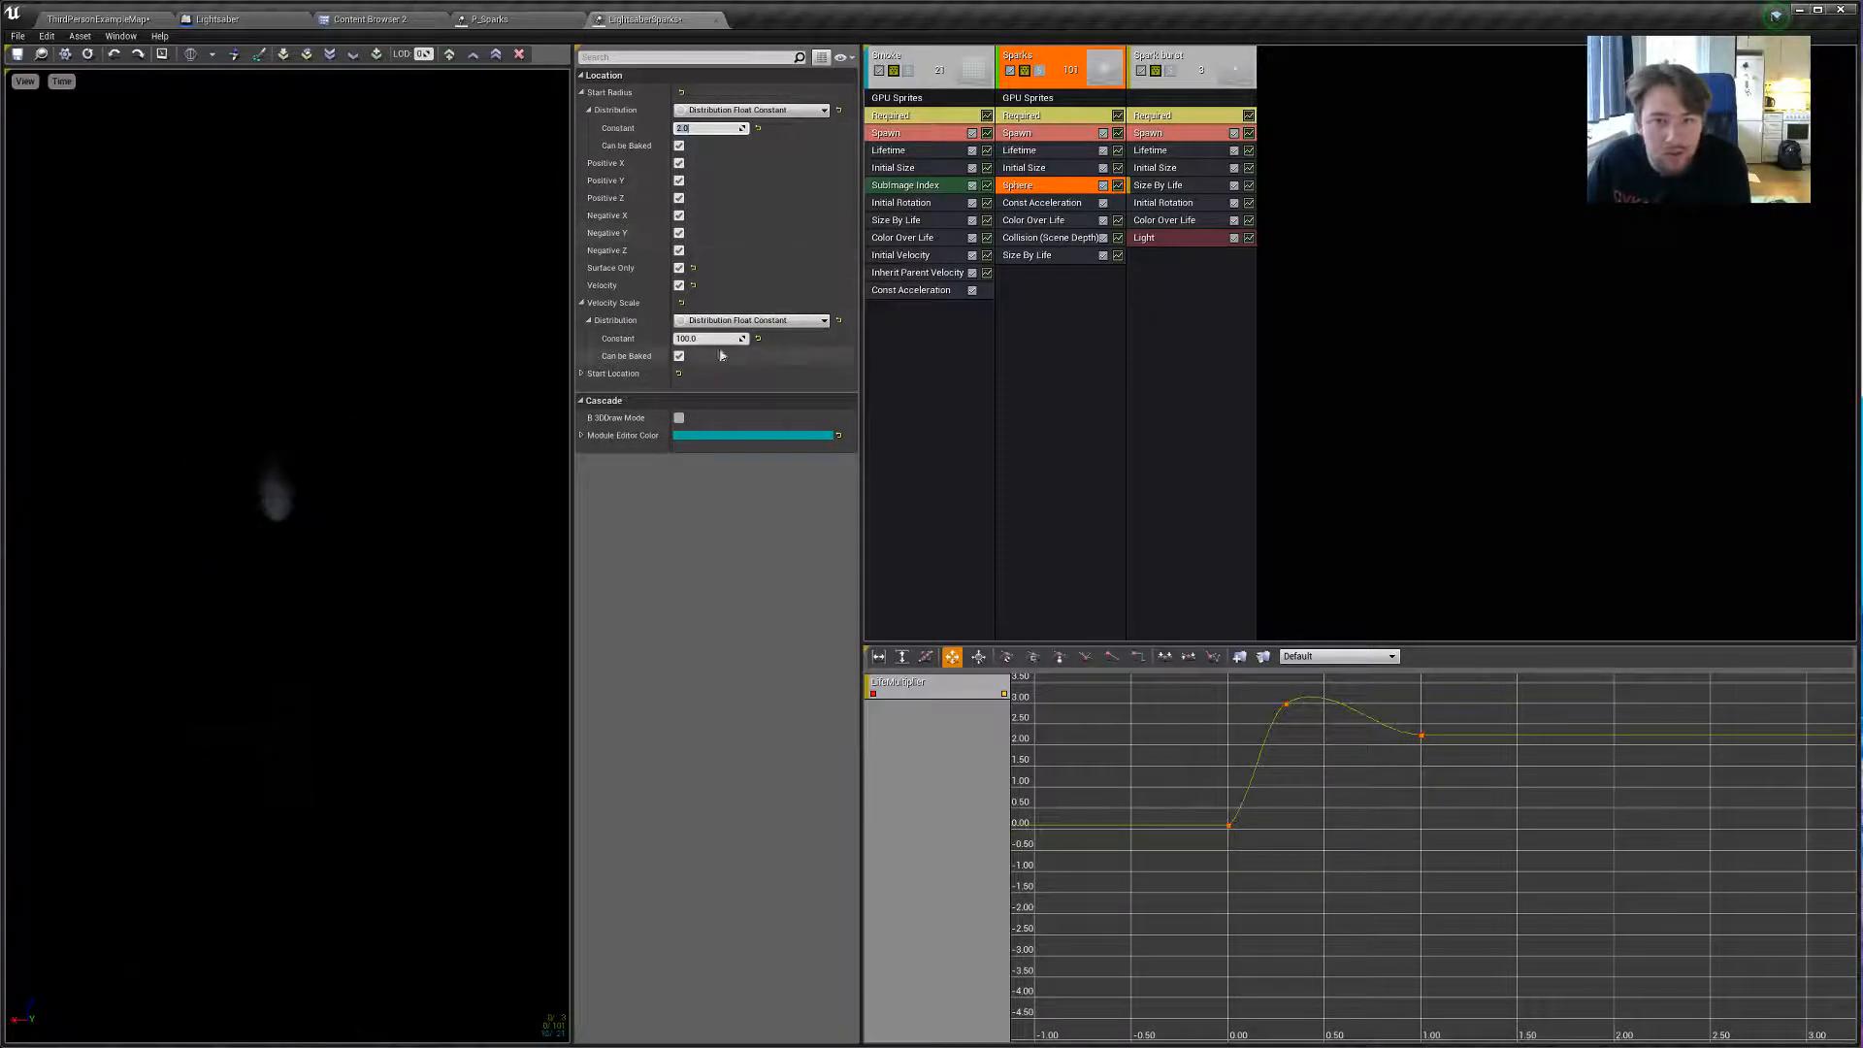
text(150)
key(Return)
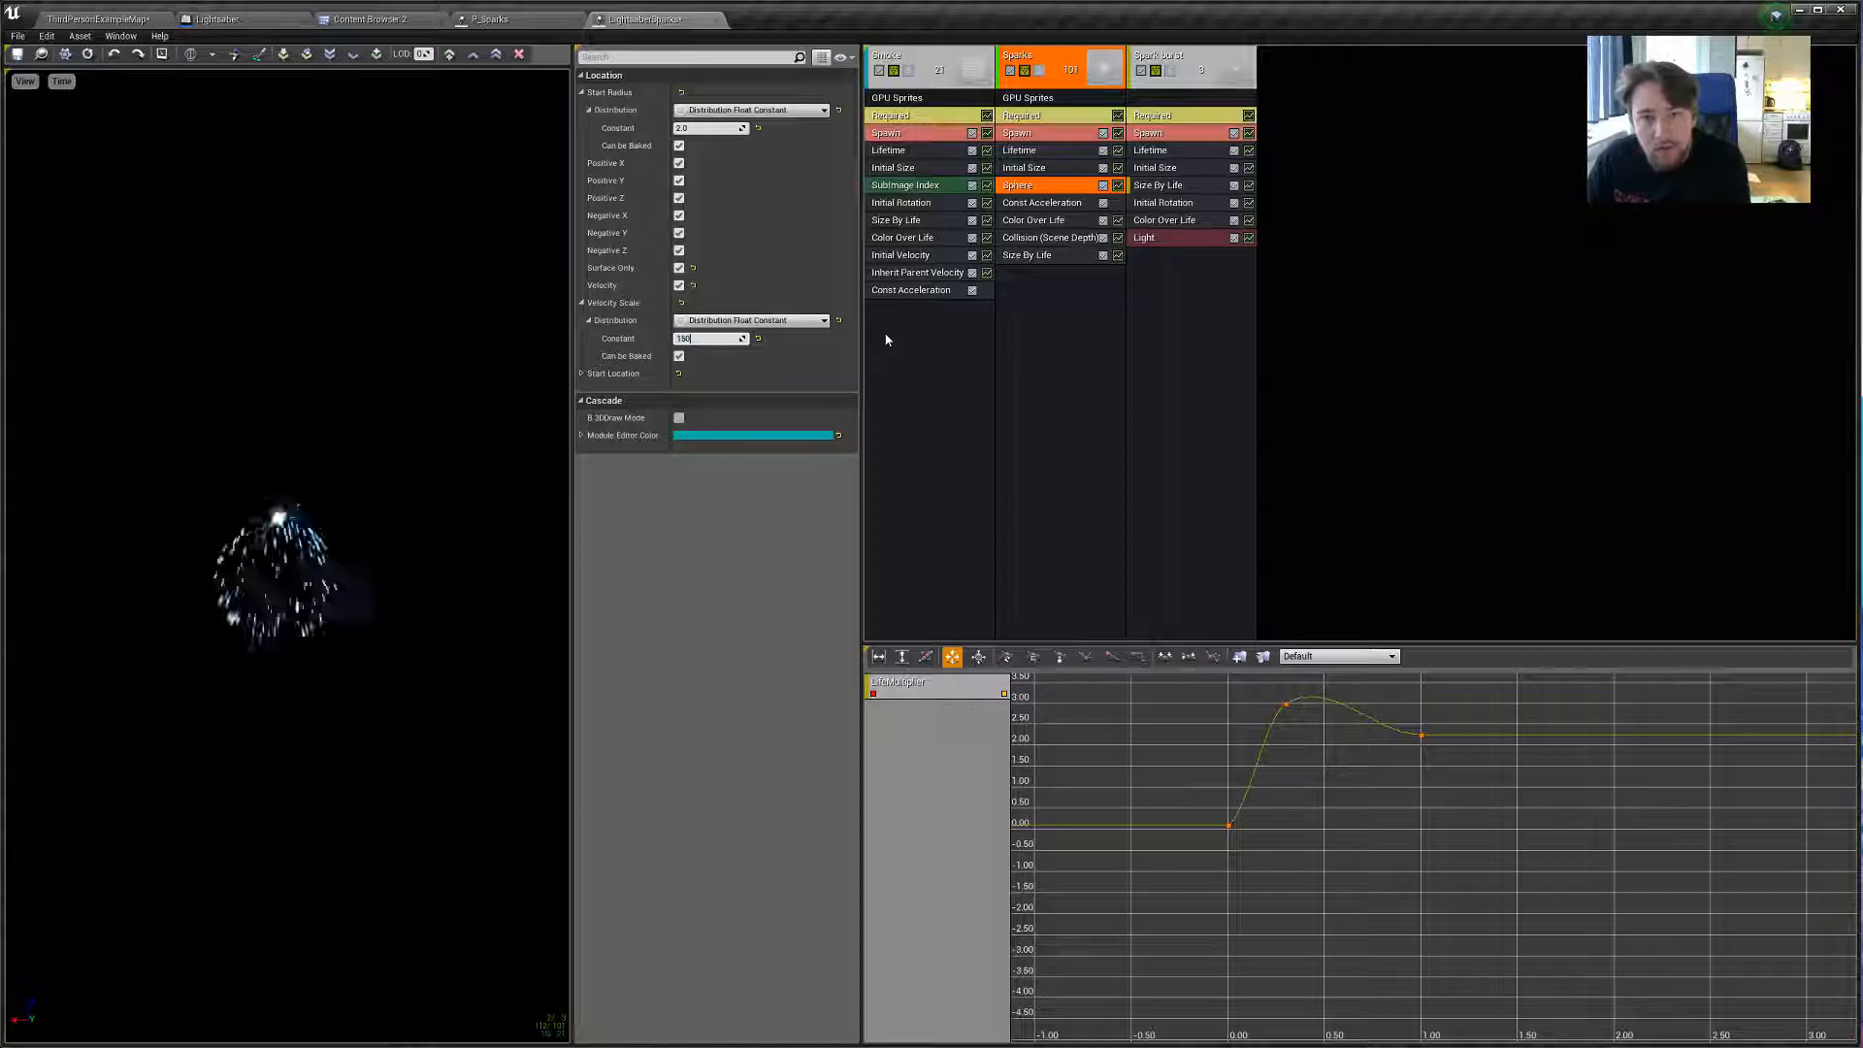
text(250)
key(Return)
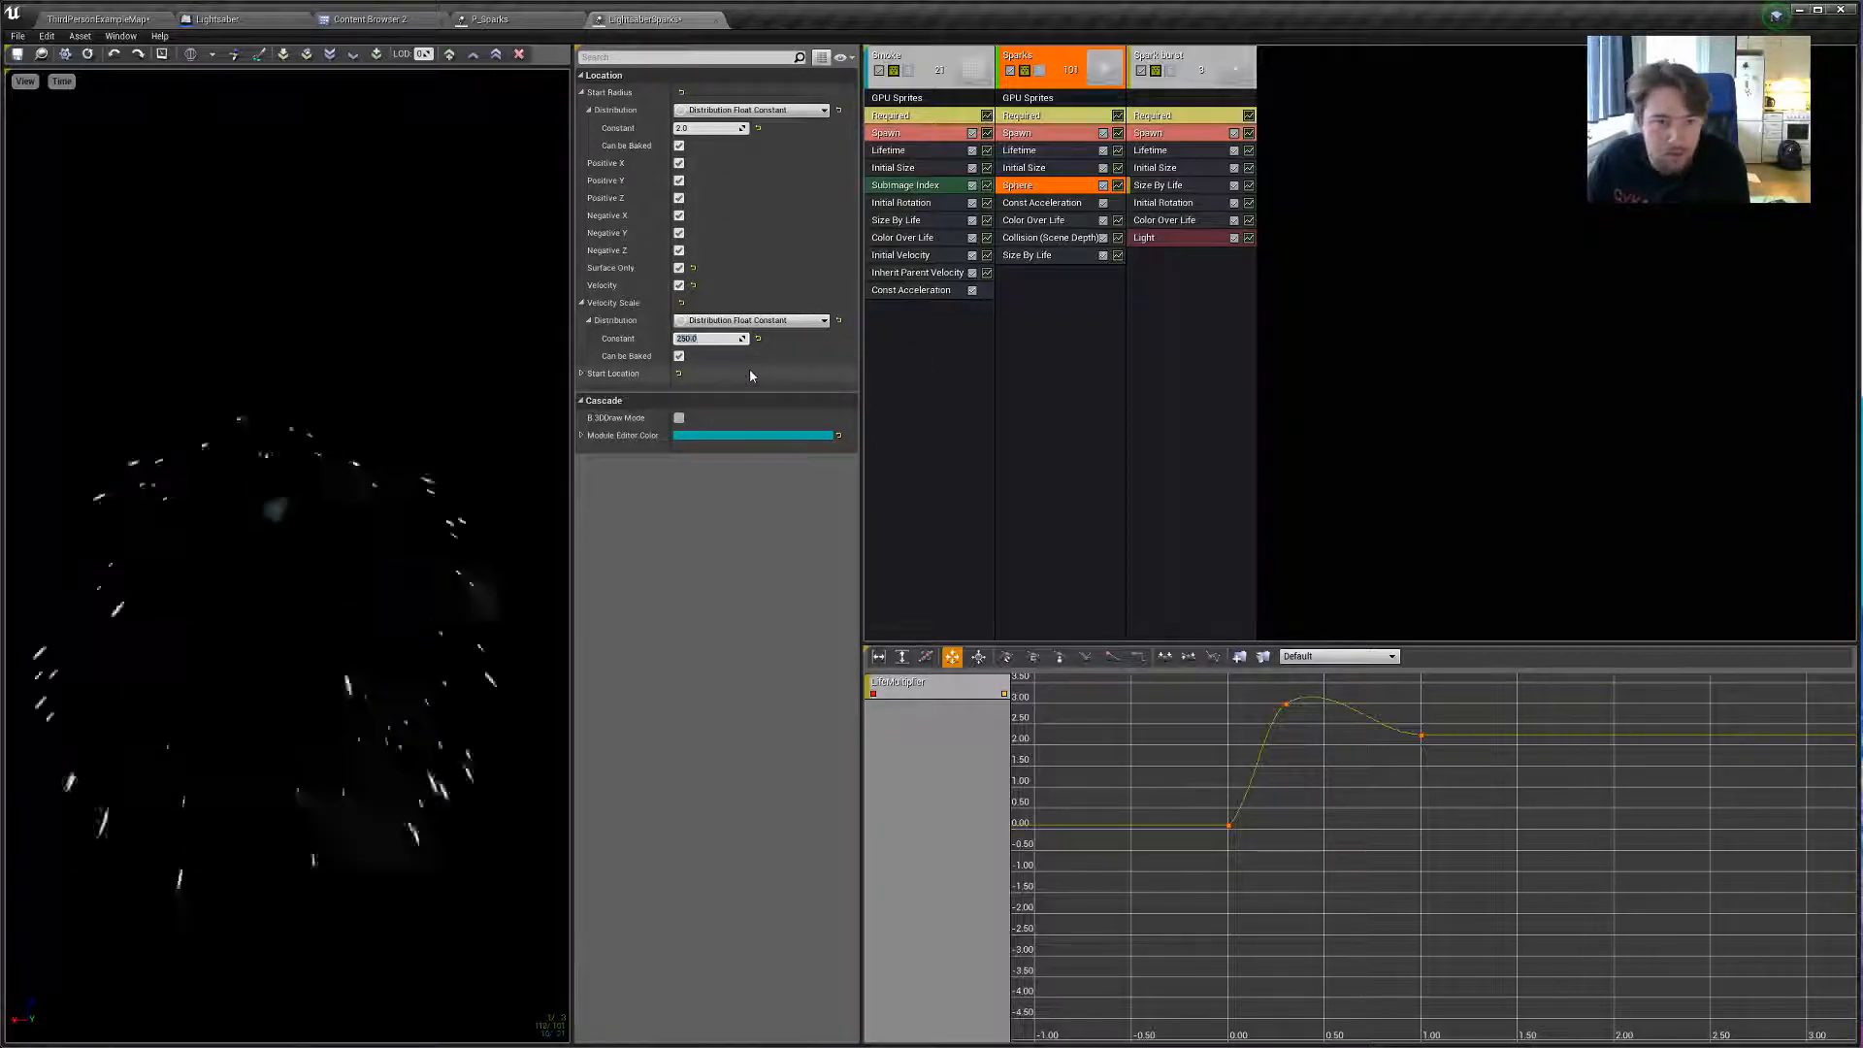
In the Sparks emitter's Color Over Life, set the first curve point's output color to pure blue with B 50.
click(1065, 222)
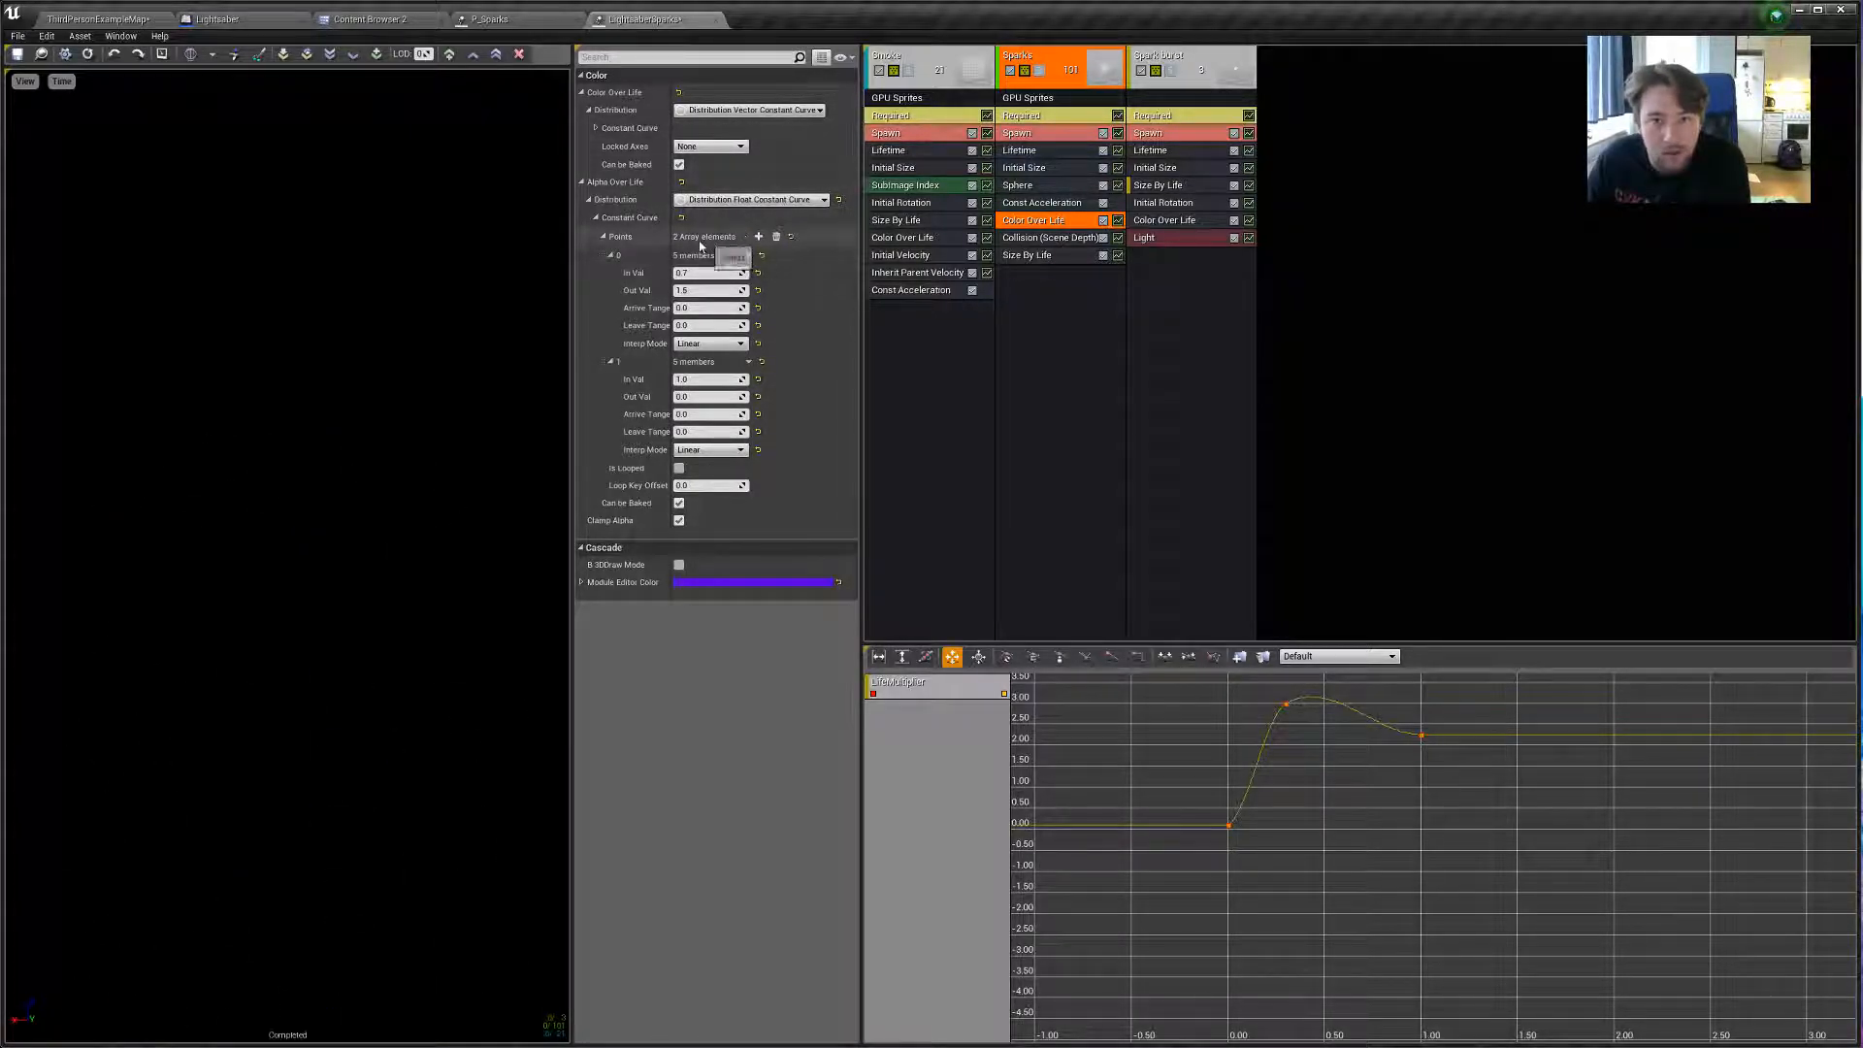
click(597, 128)
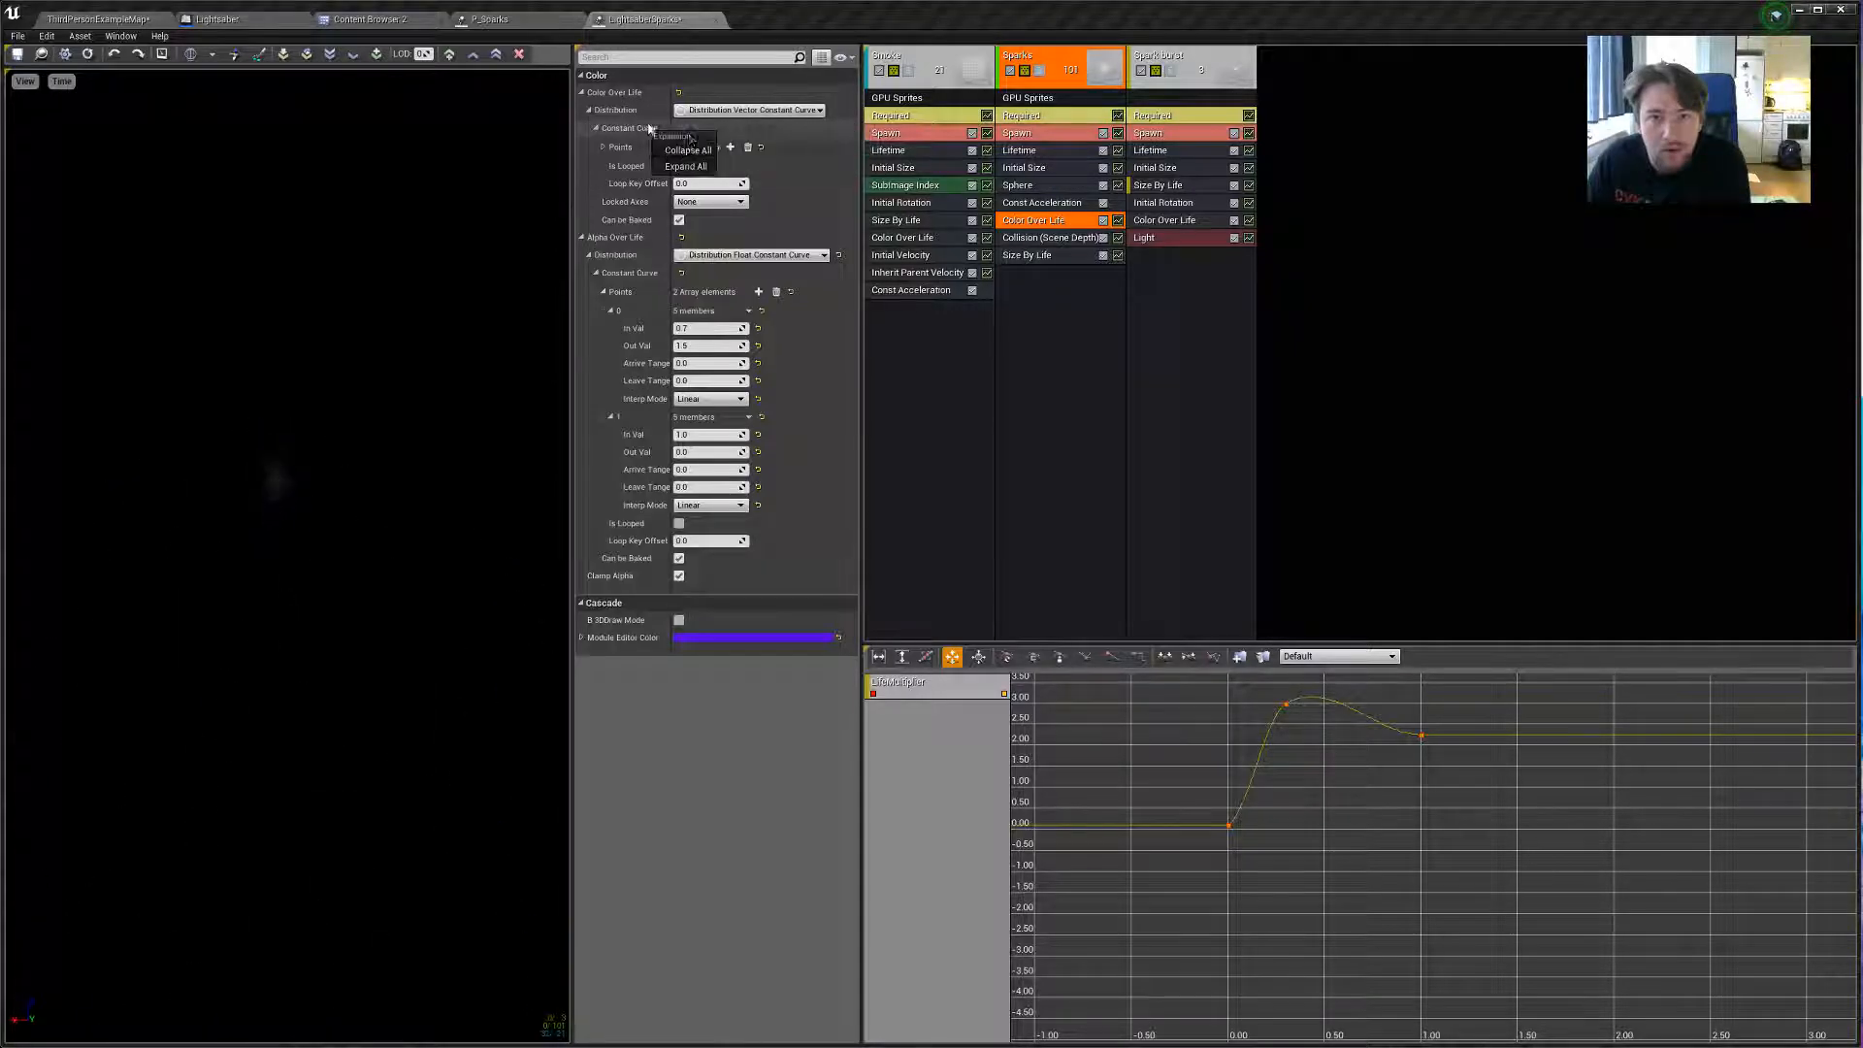
click(603, 147)
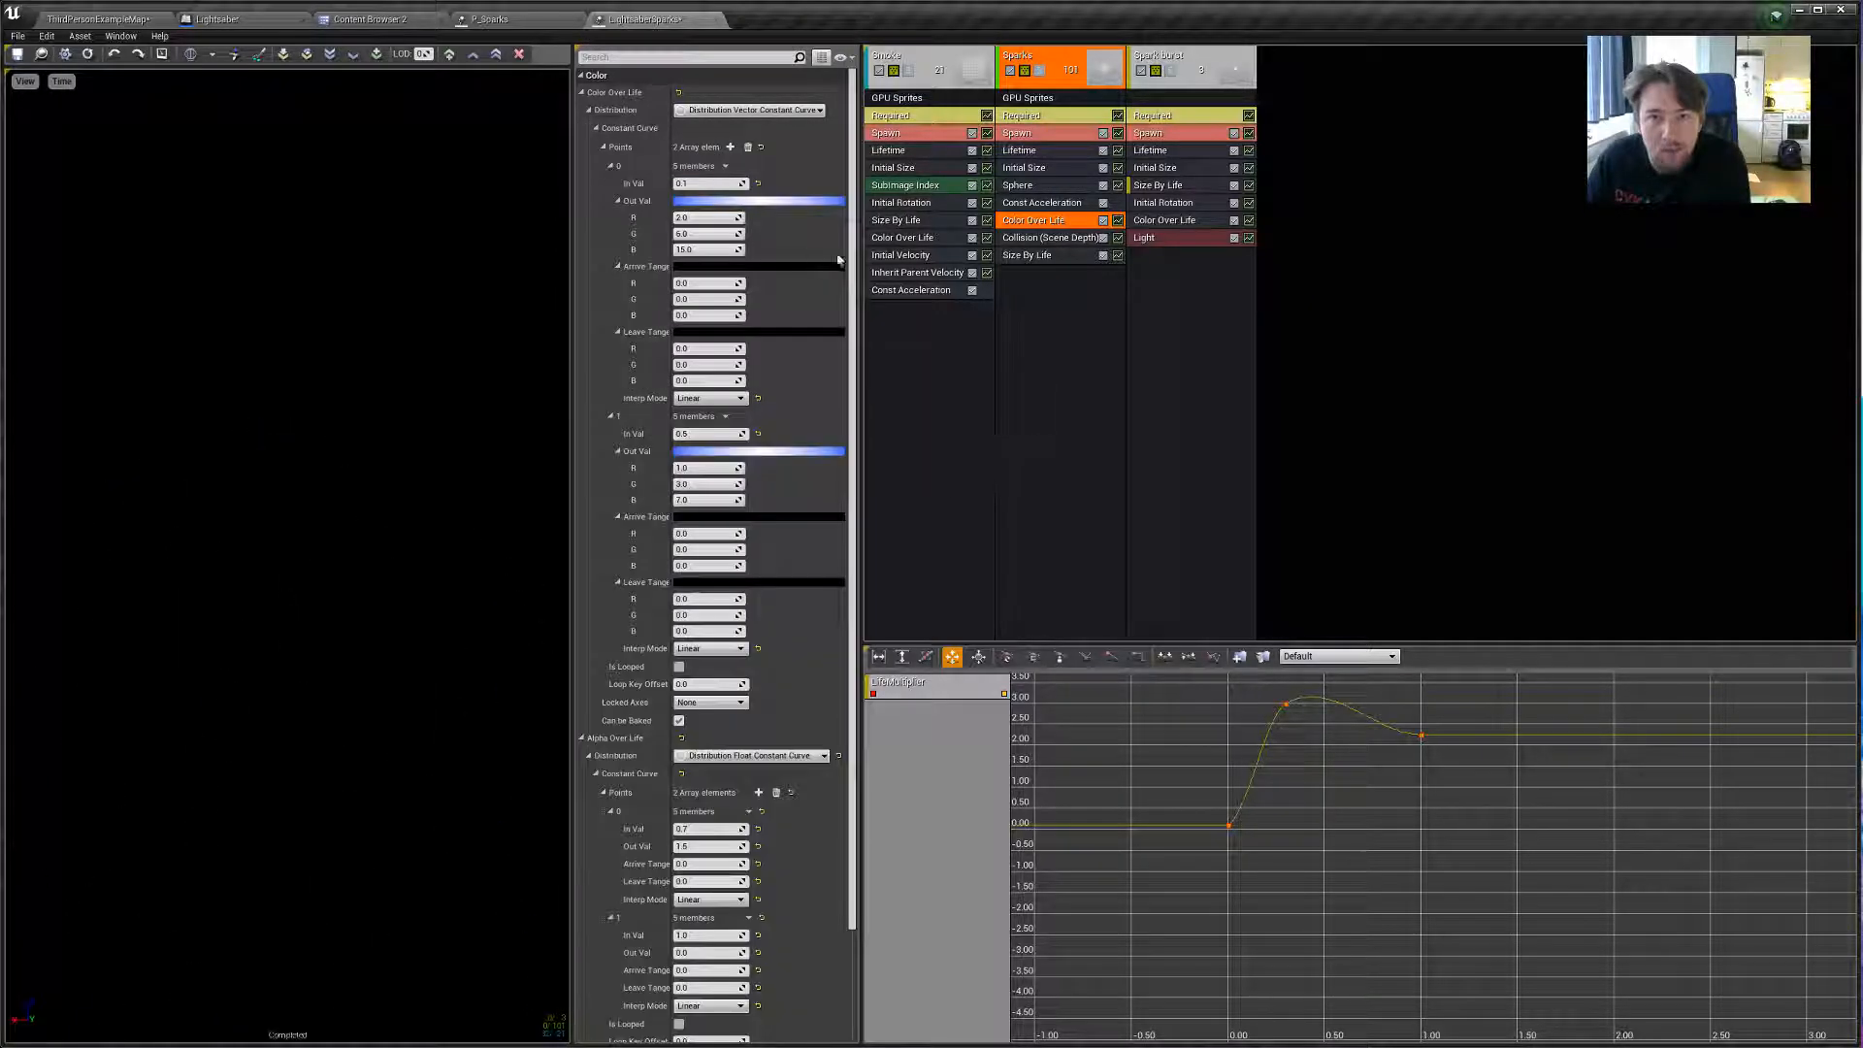
click(757, 201)
drag(826, 362, 763, 434)
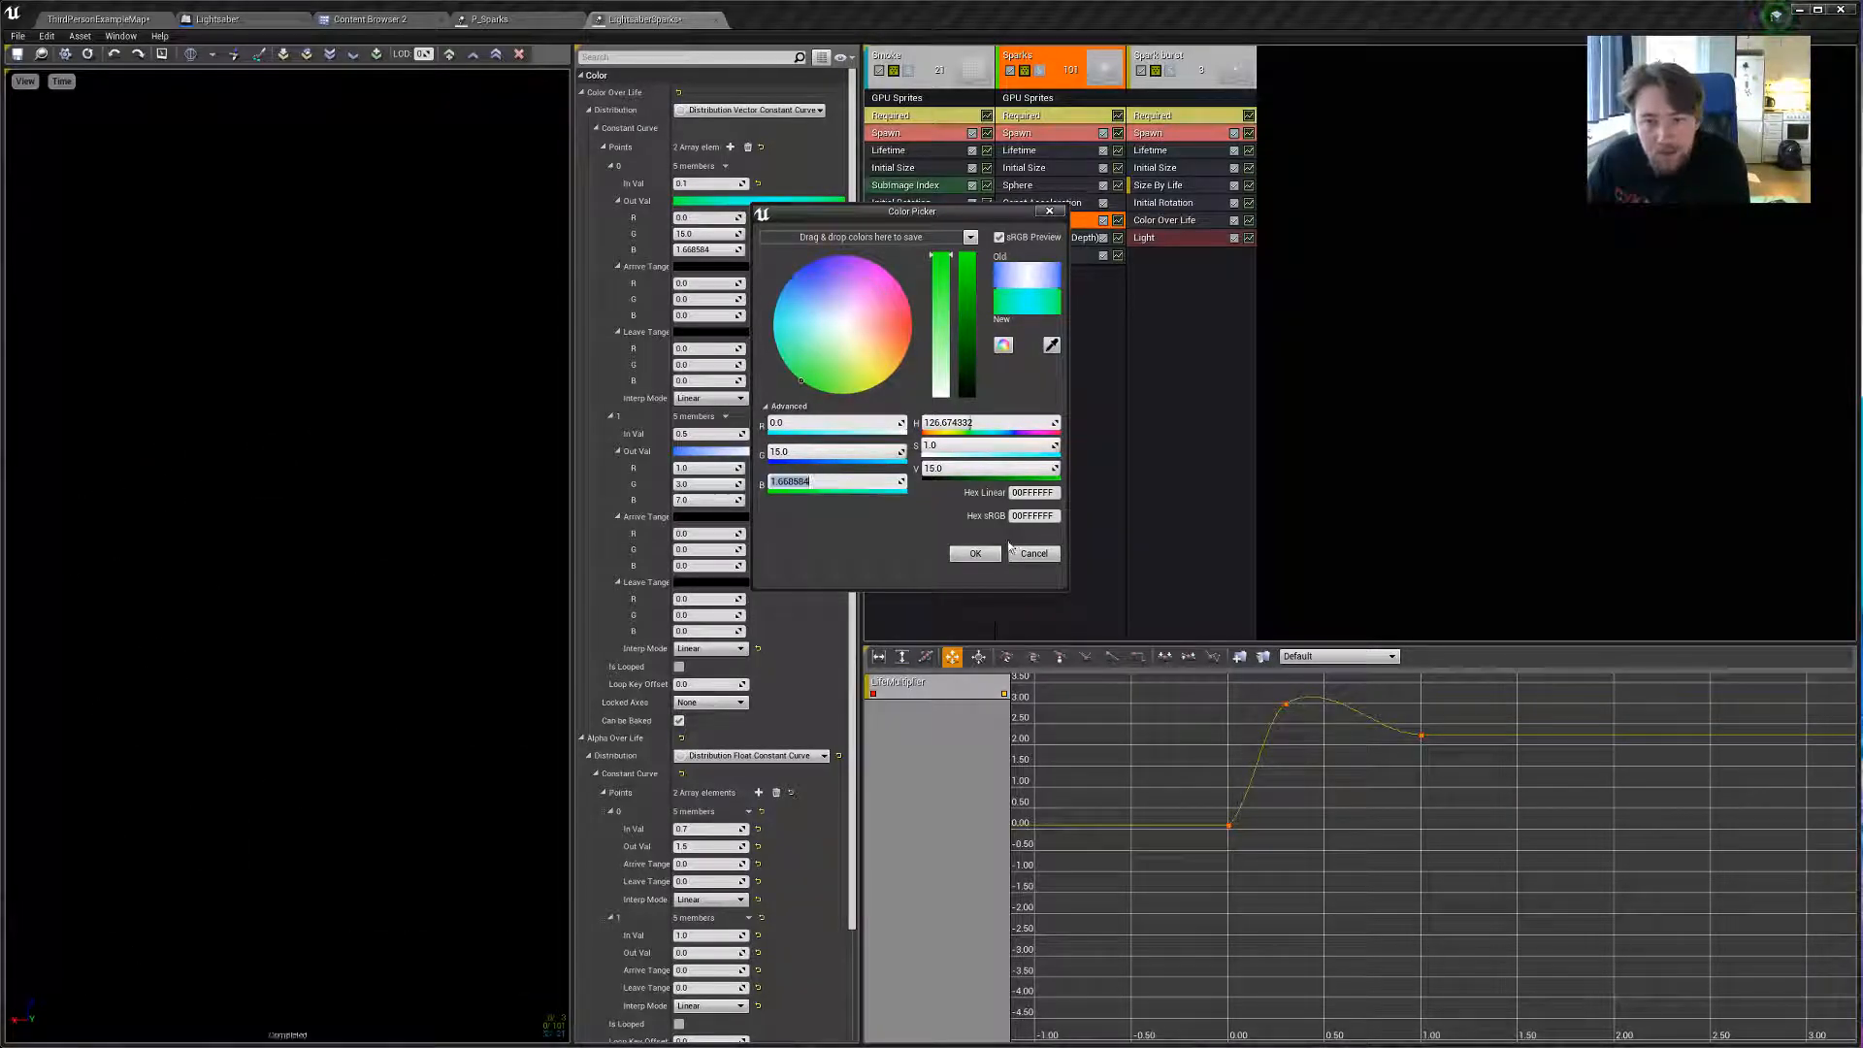
text(50)
key(Return)
key(Return)
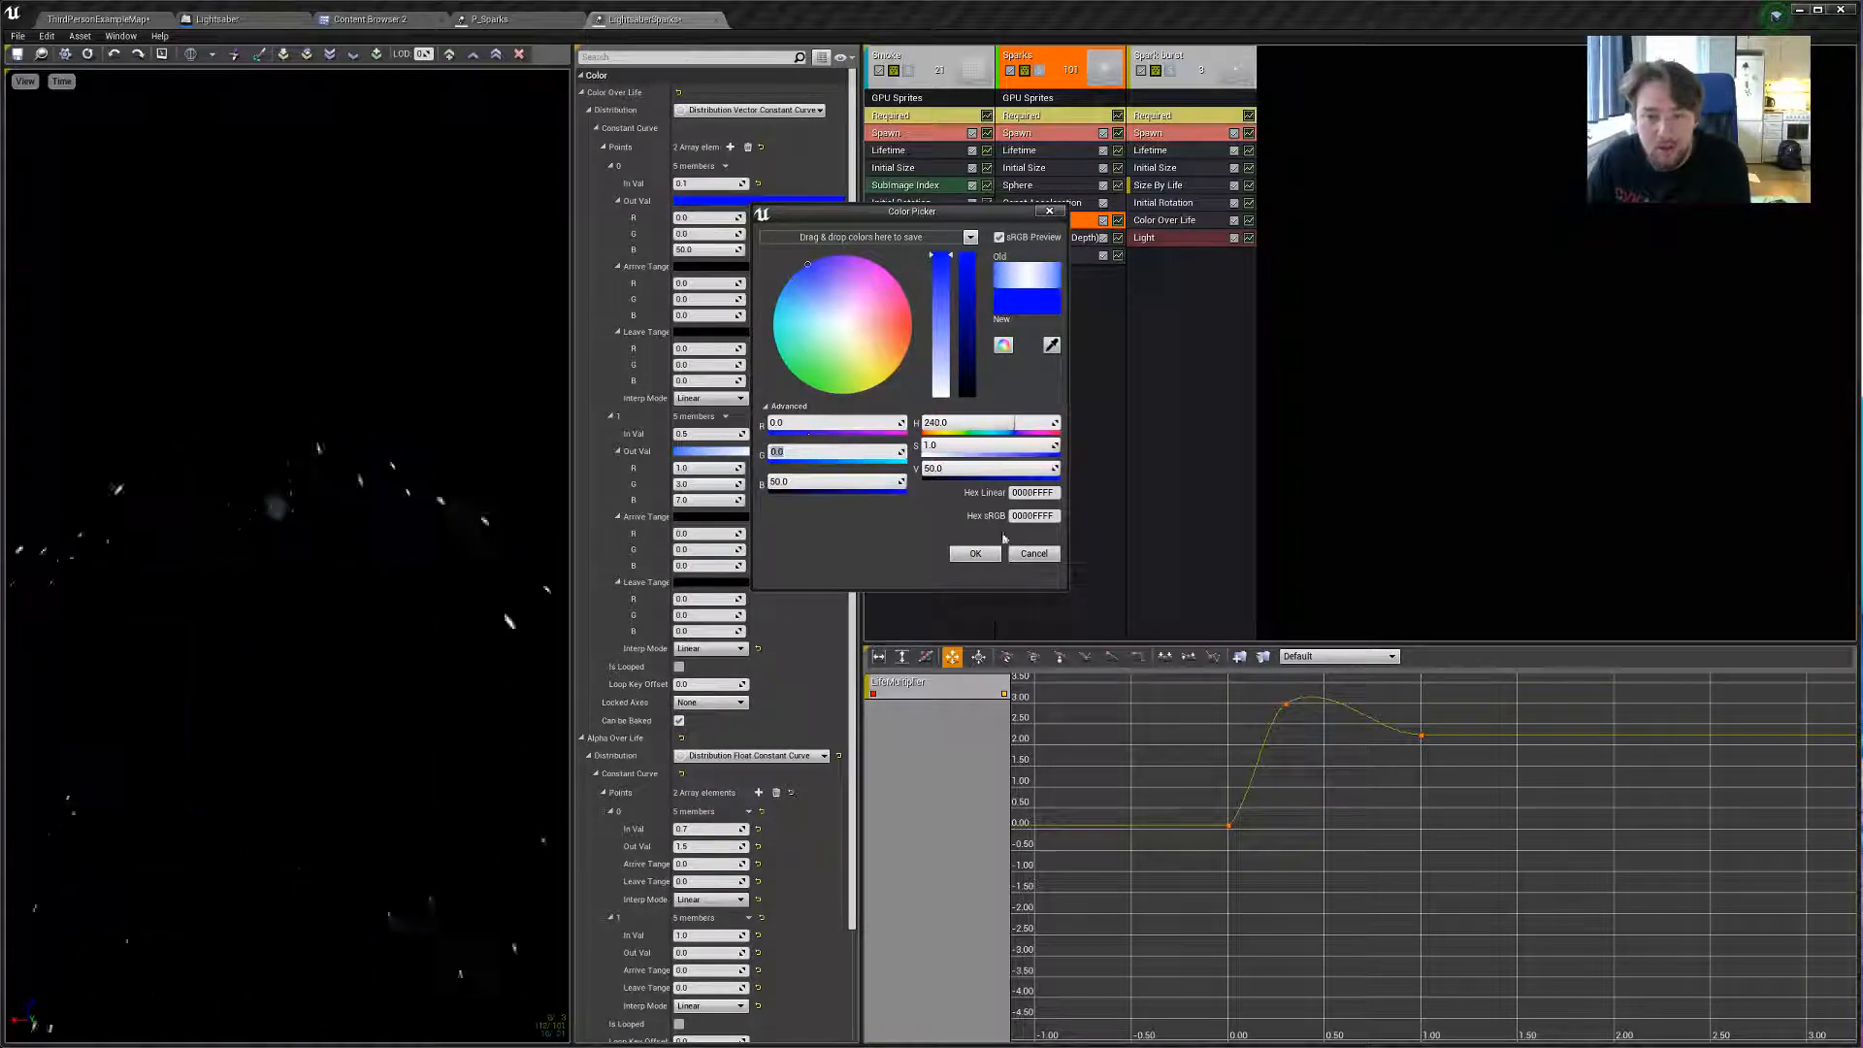
click(975, 557)
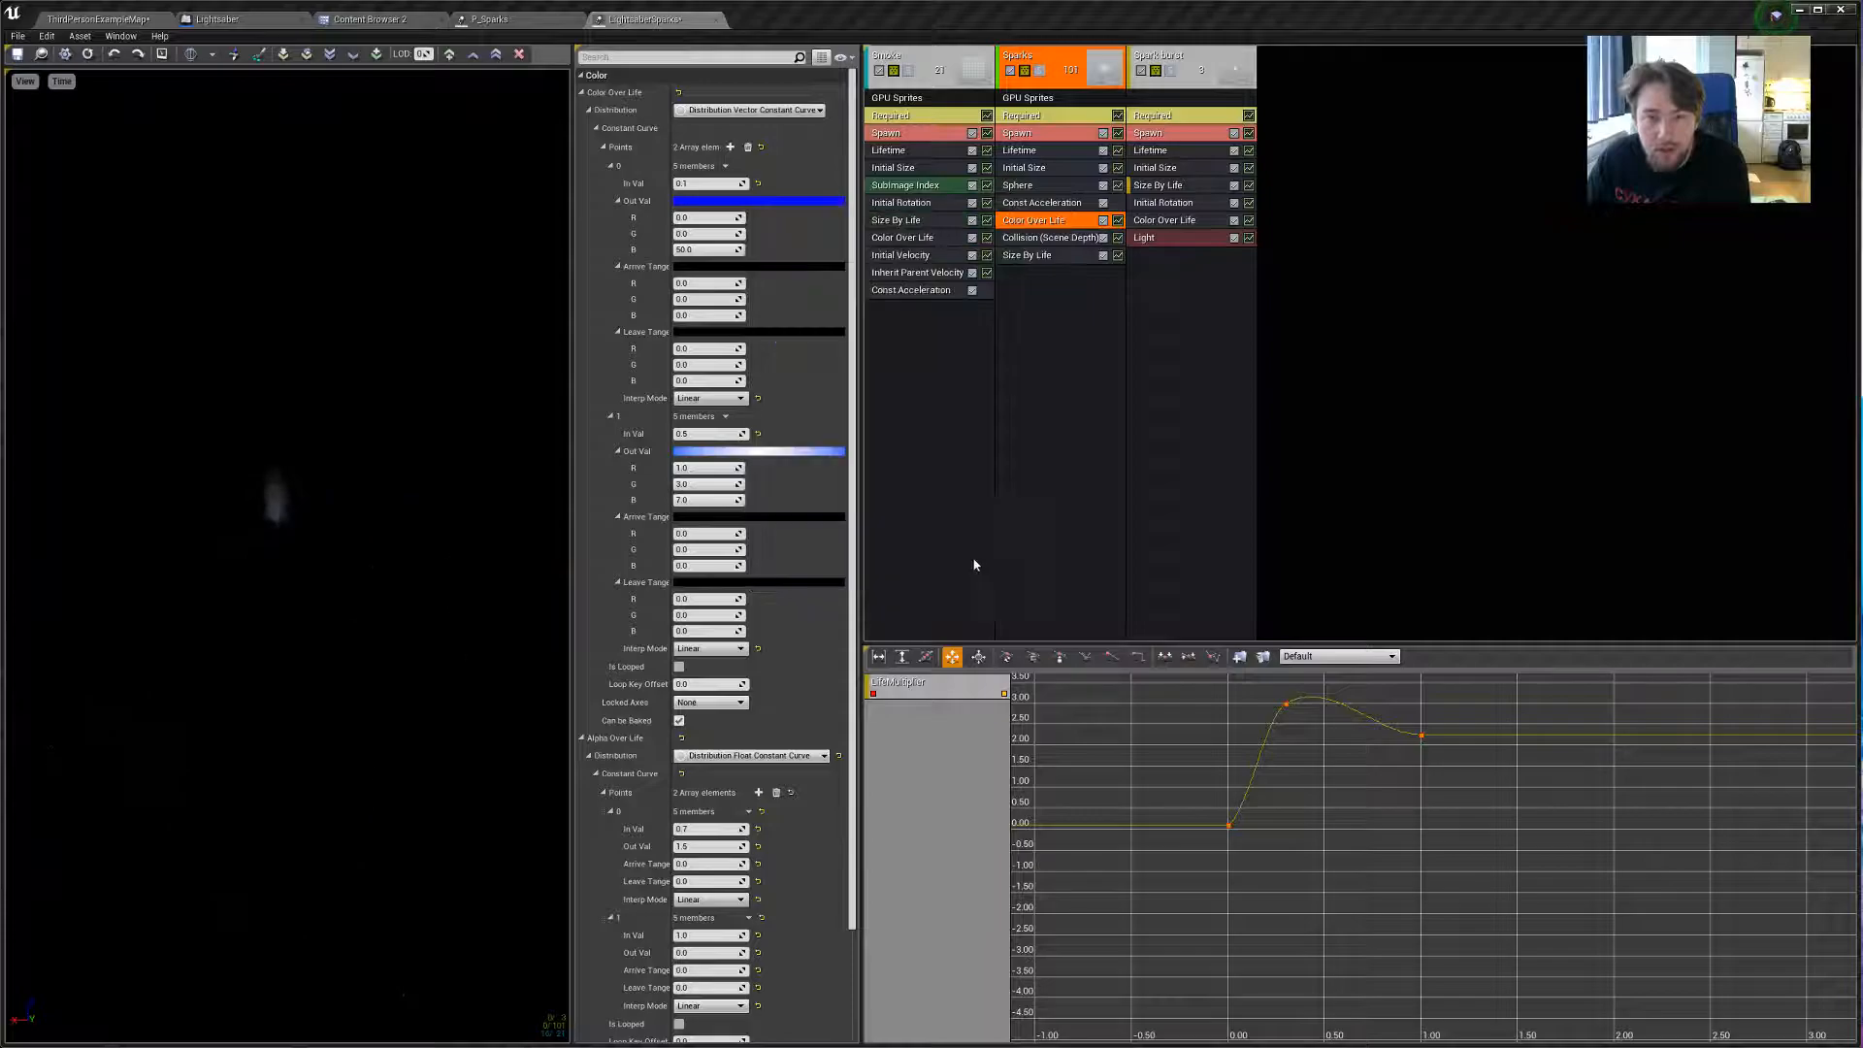
Turn the first Color Over Life point green by setting its output G to 50 and B to 0.
click(706, 234)
text(50)
click(704, 250)
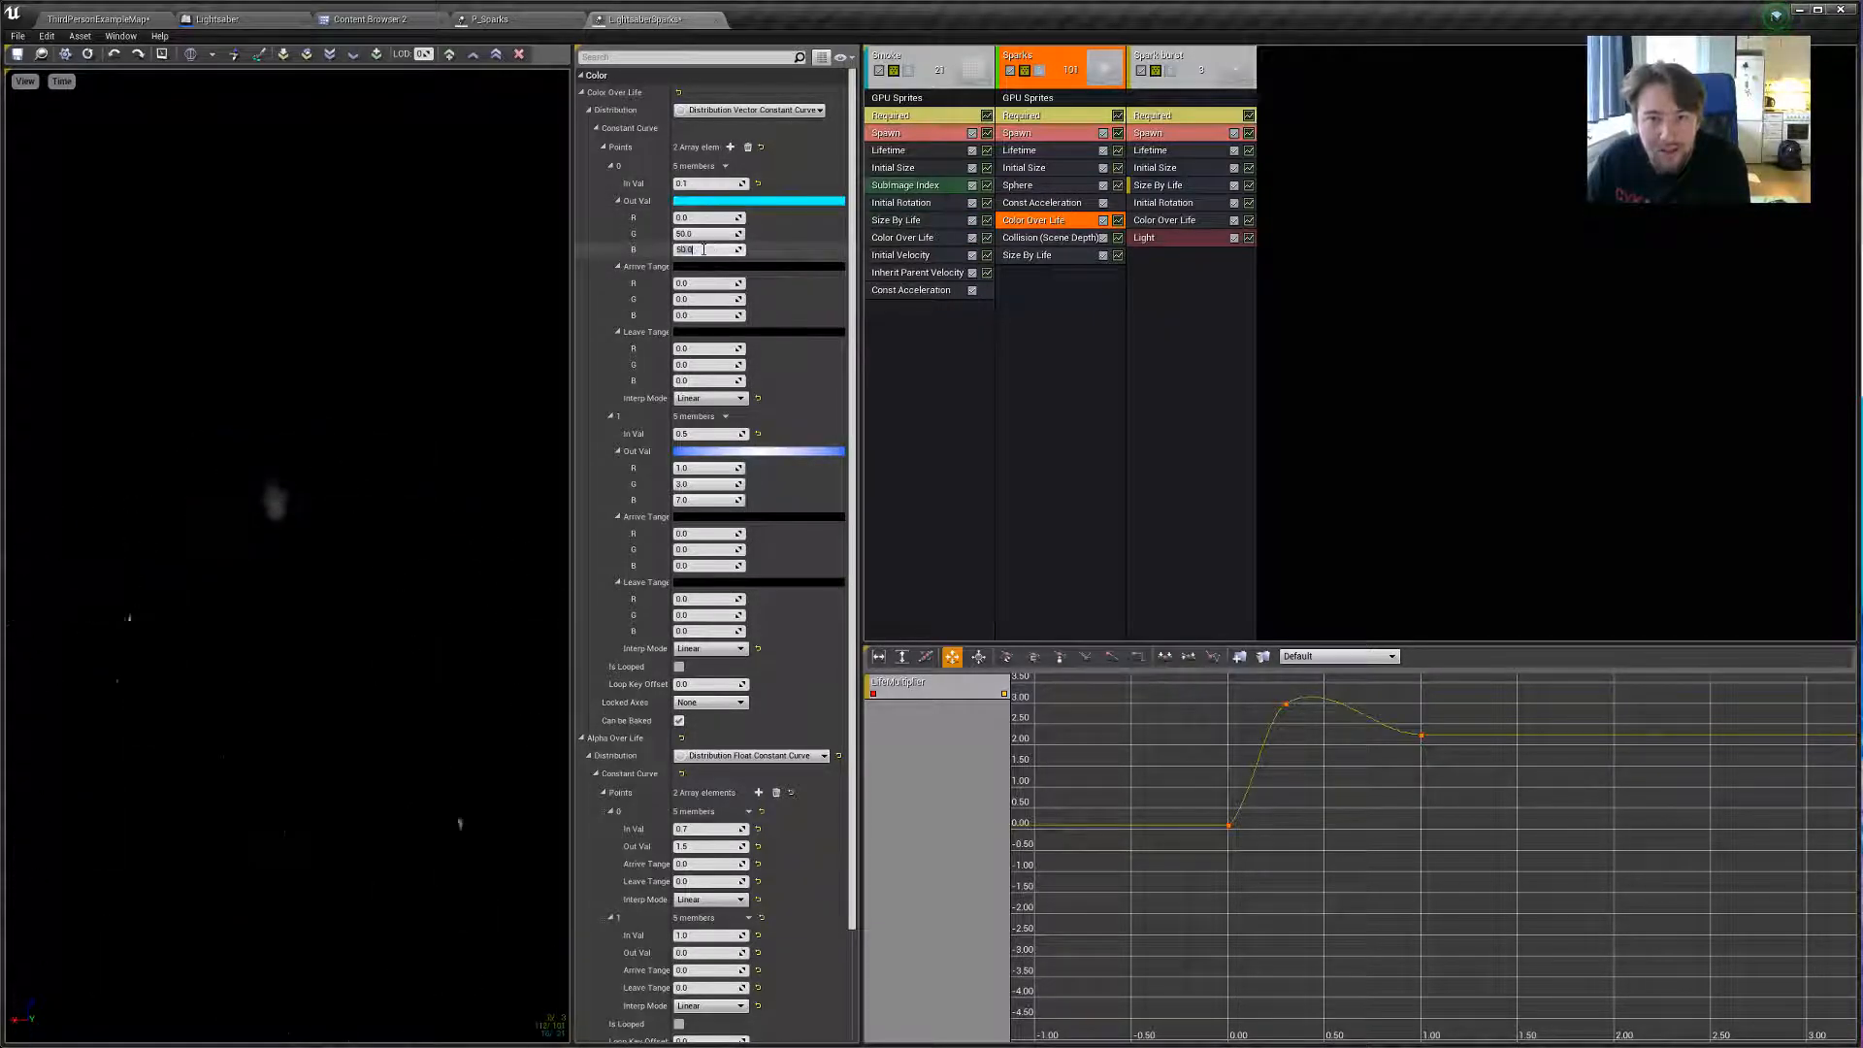
text(0)
key(Return)
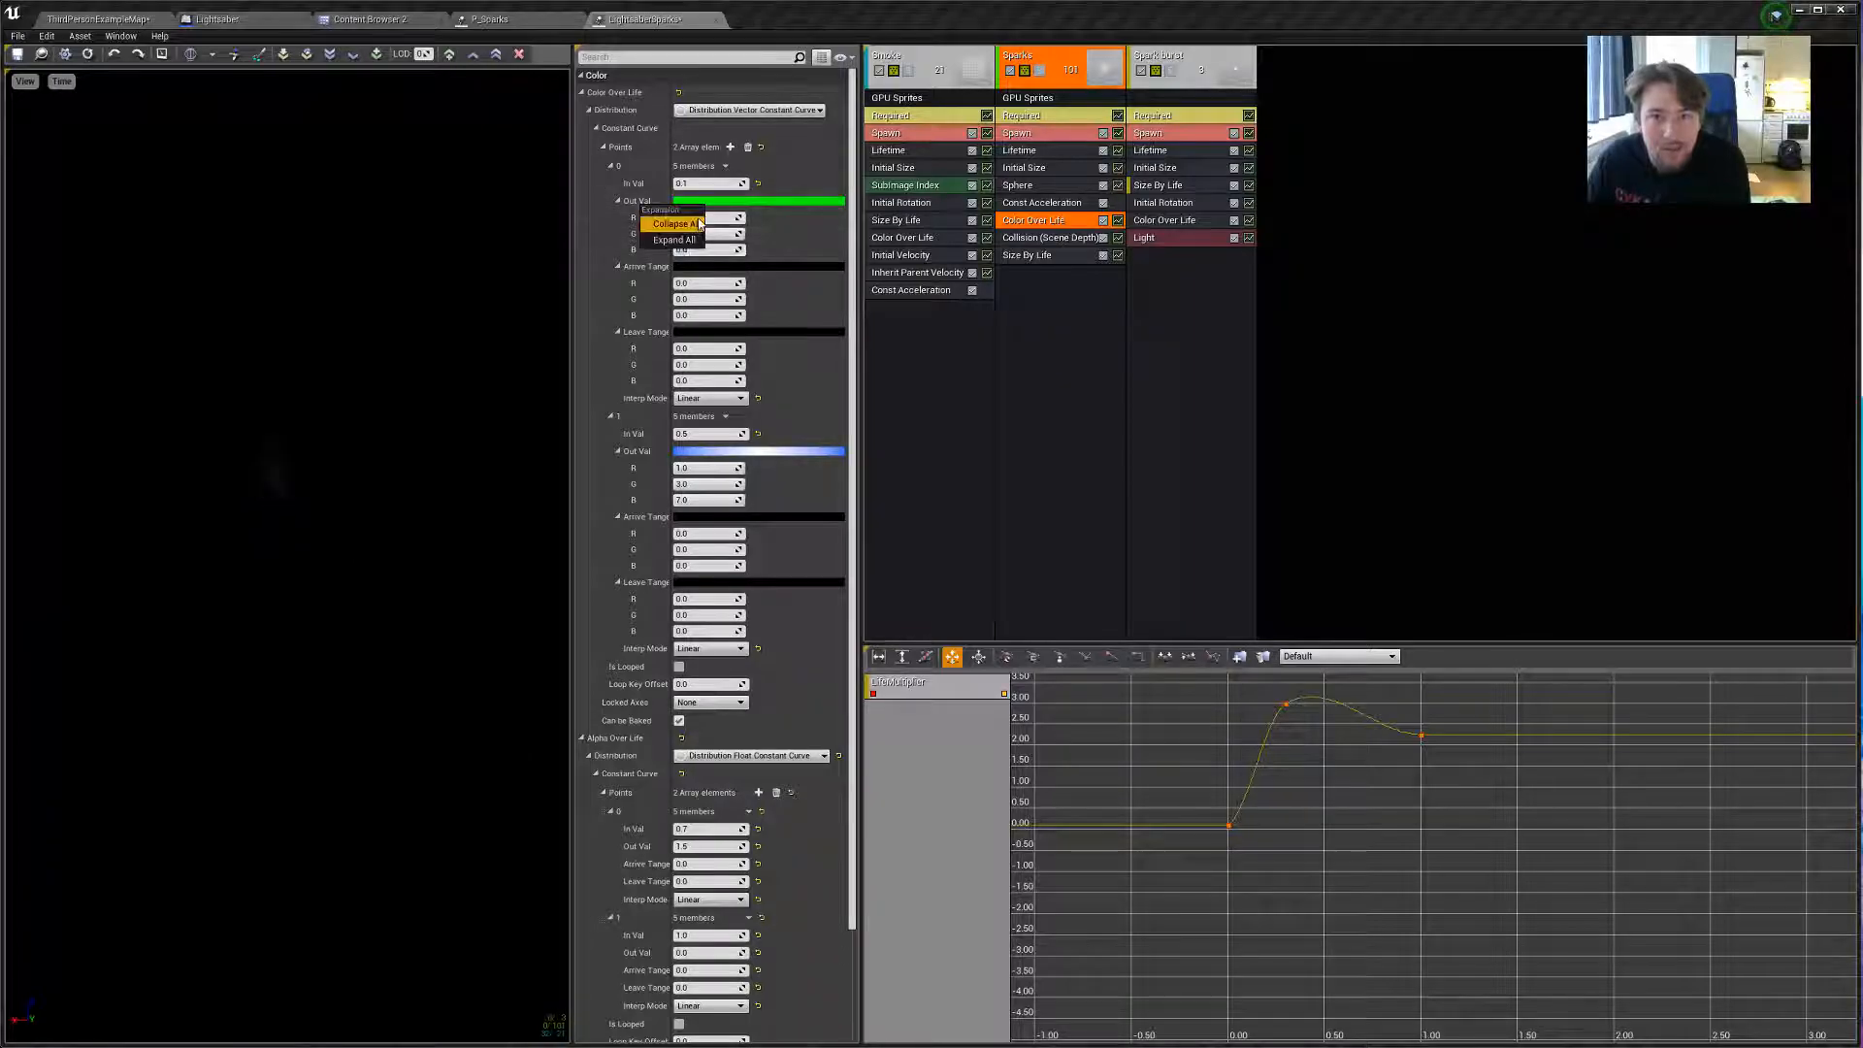
right_click(629, 171)
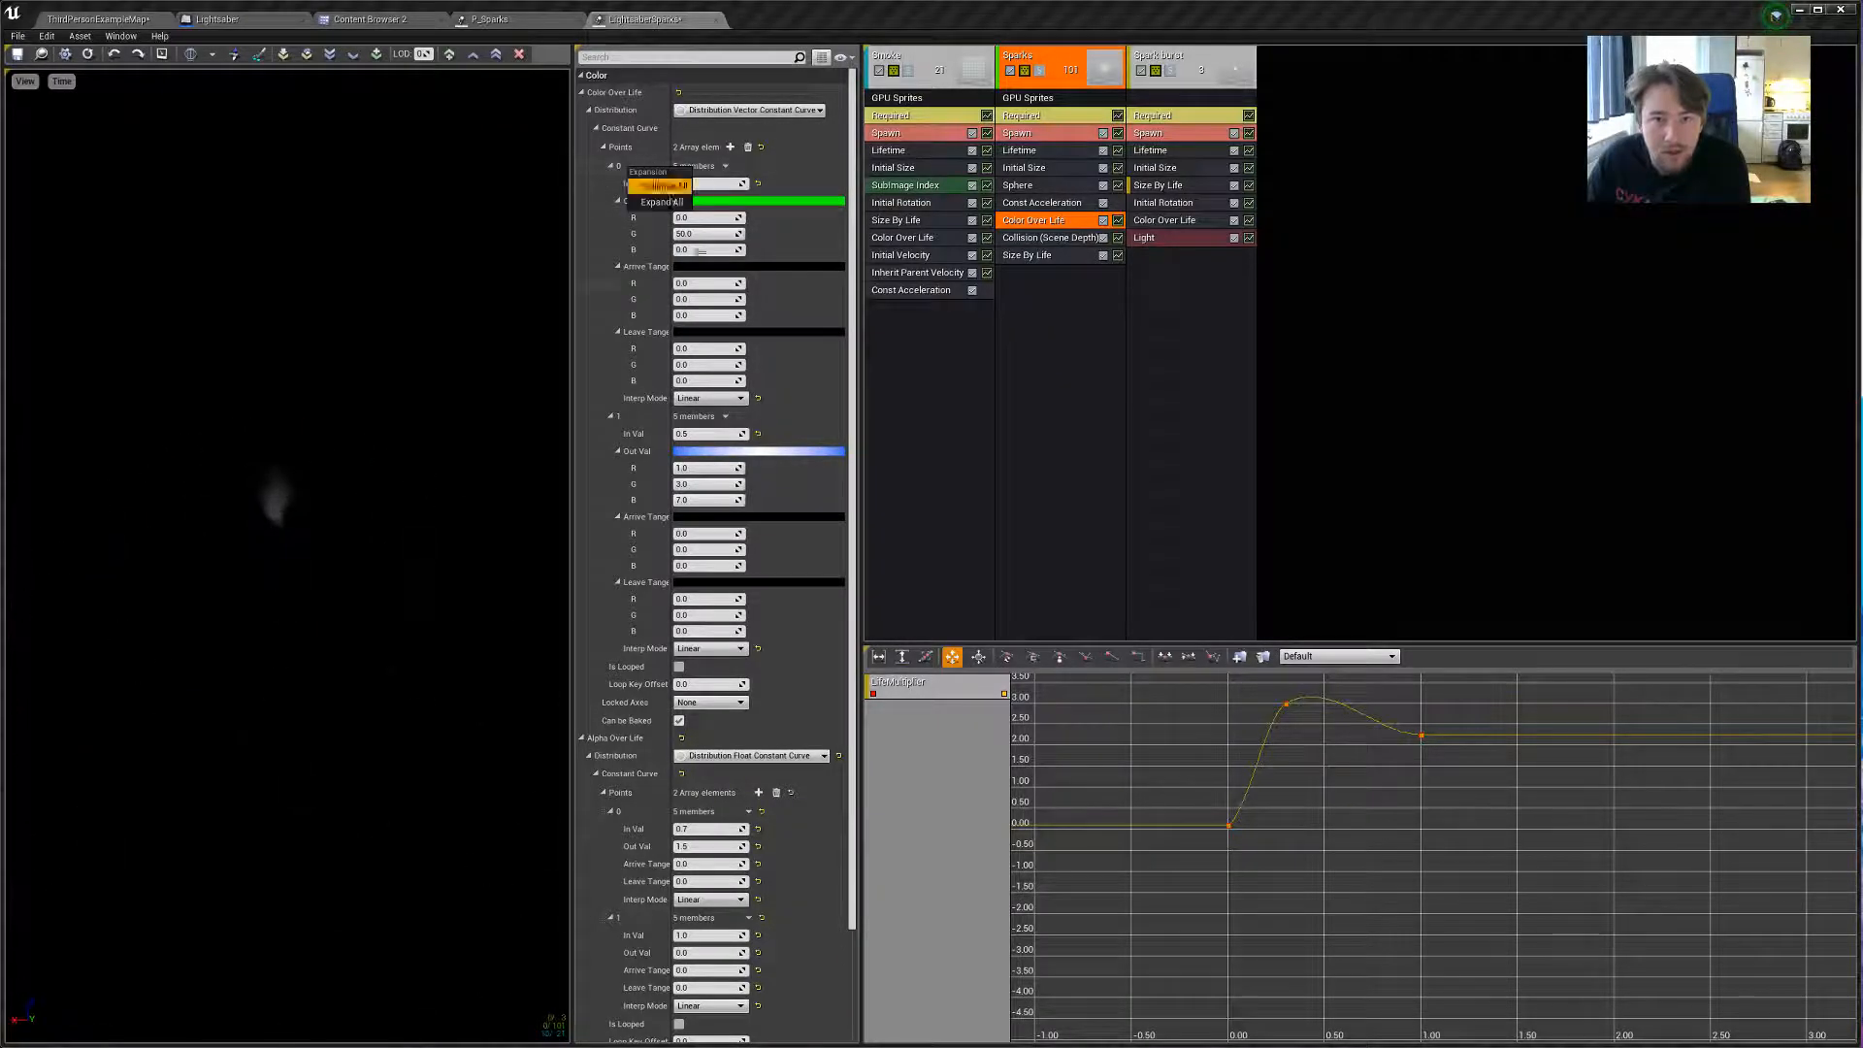
Set the second Color Over Life point's output color to R 0, G 50, B 0.
click(695, 482)
text(50)
click(697, 500)
text(0)
click(699, 468)
text(0)
key(Return)
scroll(715, 582, down, 2)
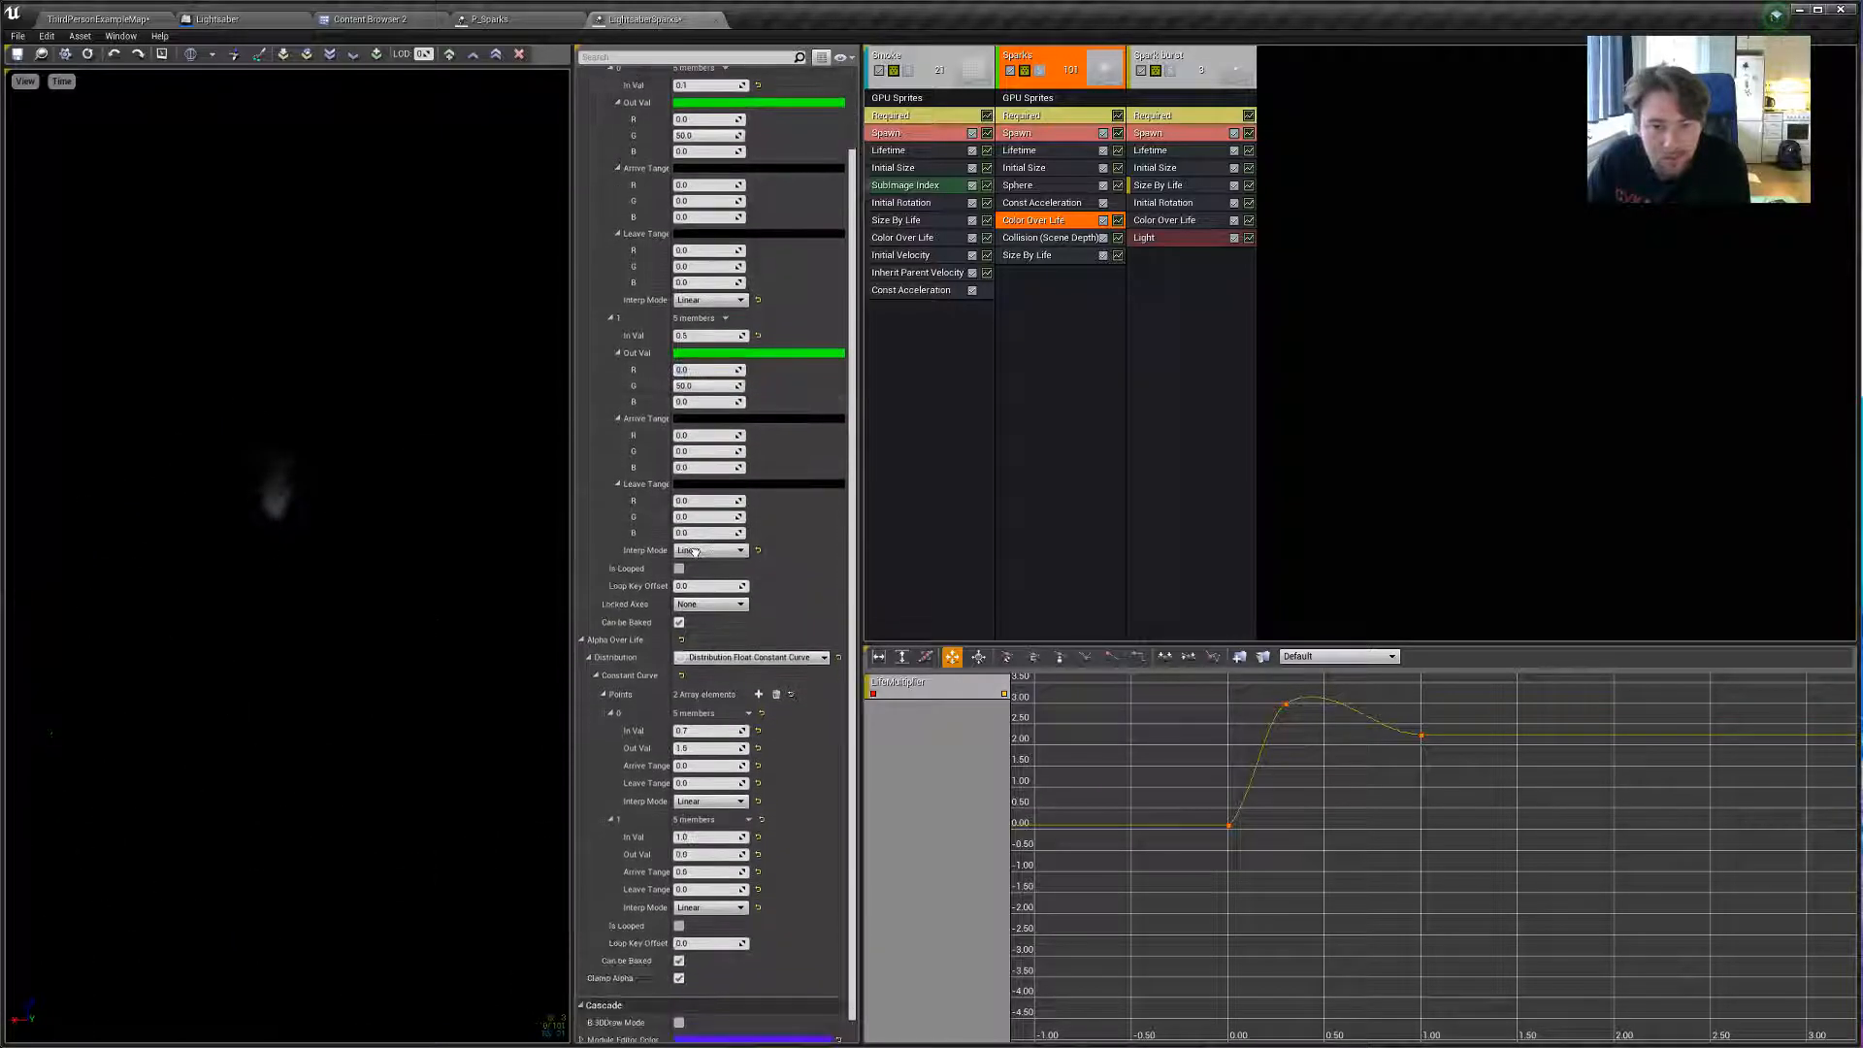
scroll(735, 762, down, 1)
scroll(735, 757, up, 2)
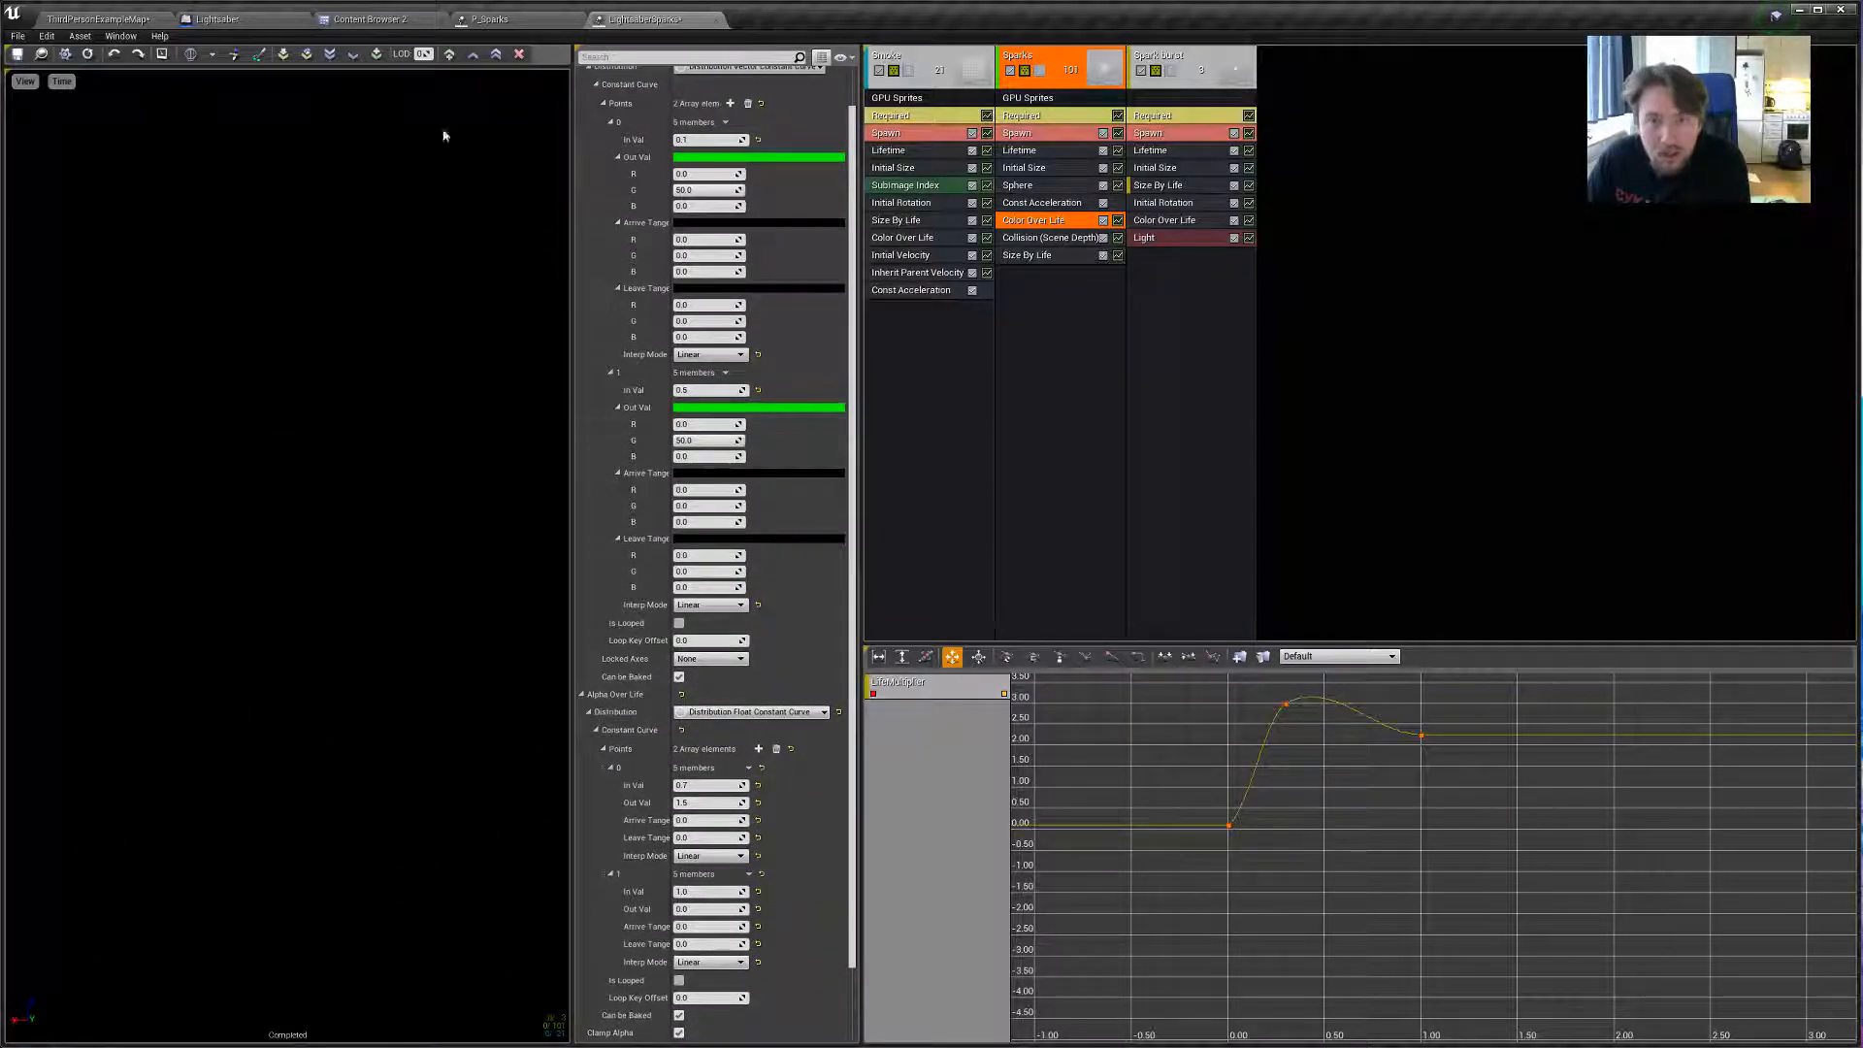
Raise the output G of both Color Over Life points to 500 and save the LightsaberSparks particle system.
click(12, 50)
right_click(49, 55)
click(62, 72)
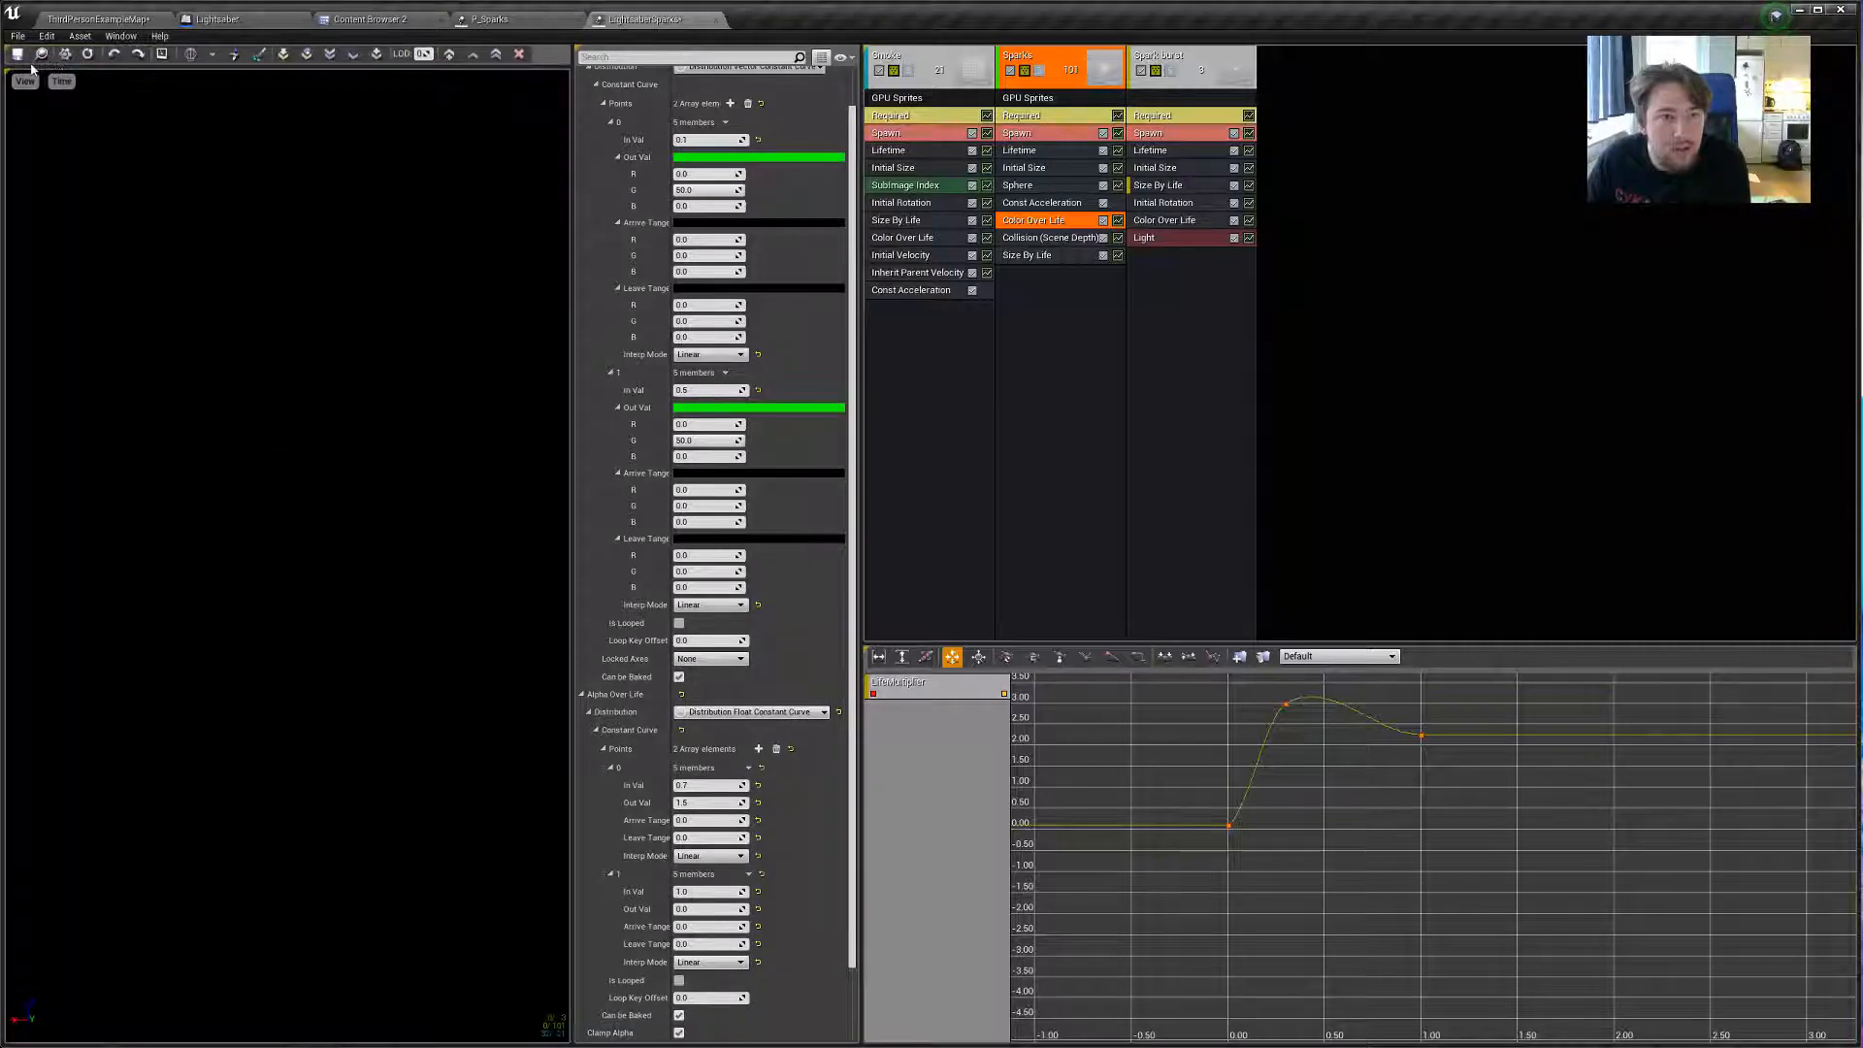
text(0)
key(Return)
click(718, 441)
text(500)
key(Return)
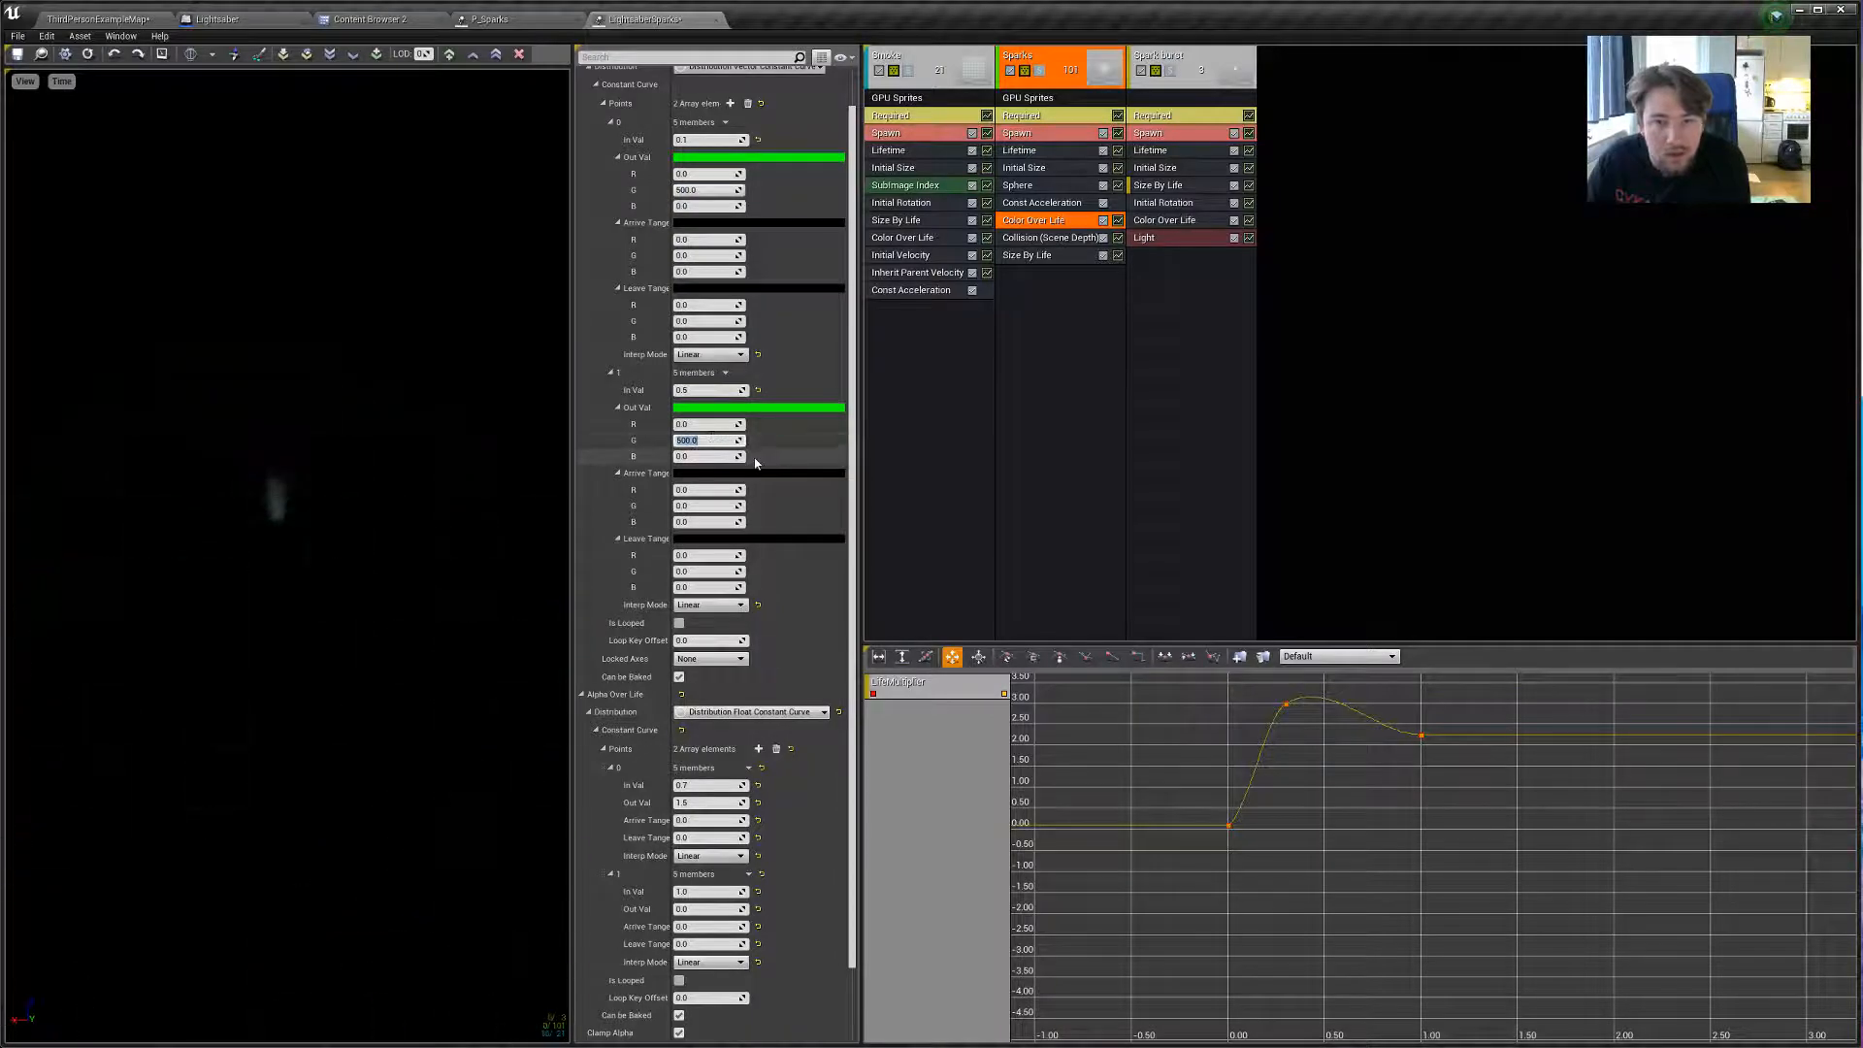
key(Return)
click(17, 54)
Play ThirdPersonExampleMap, swing the lightsaber against the walls to check the green sparks, and stop the session.
click(98, 19)
click(266, 55)
click(635, 352)
key(w)
click(635, 352)
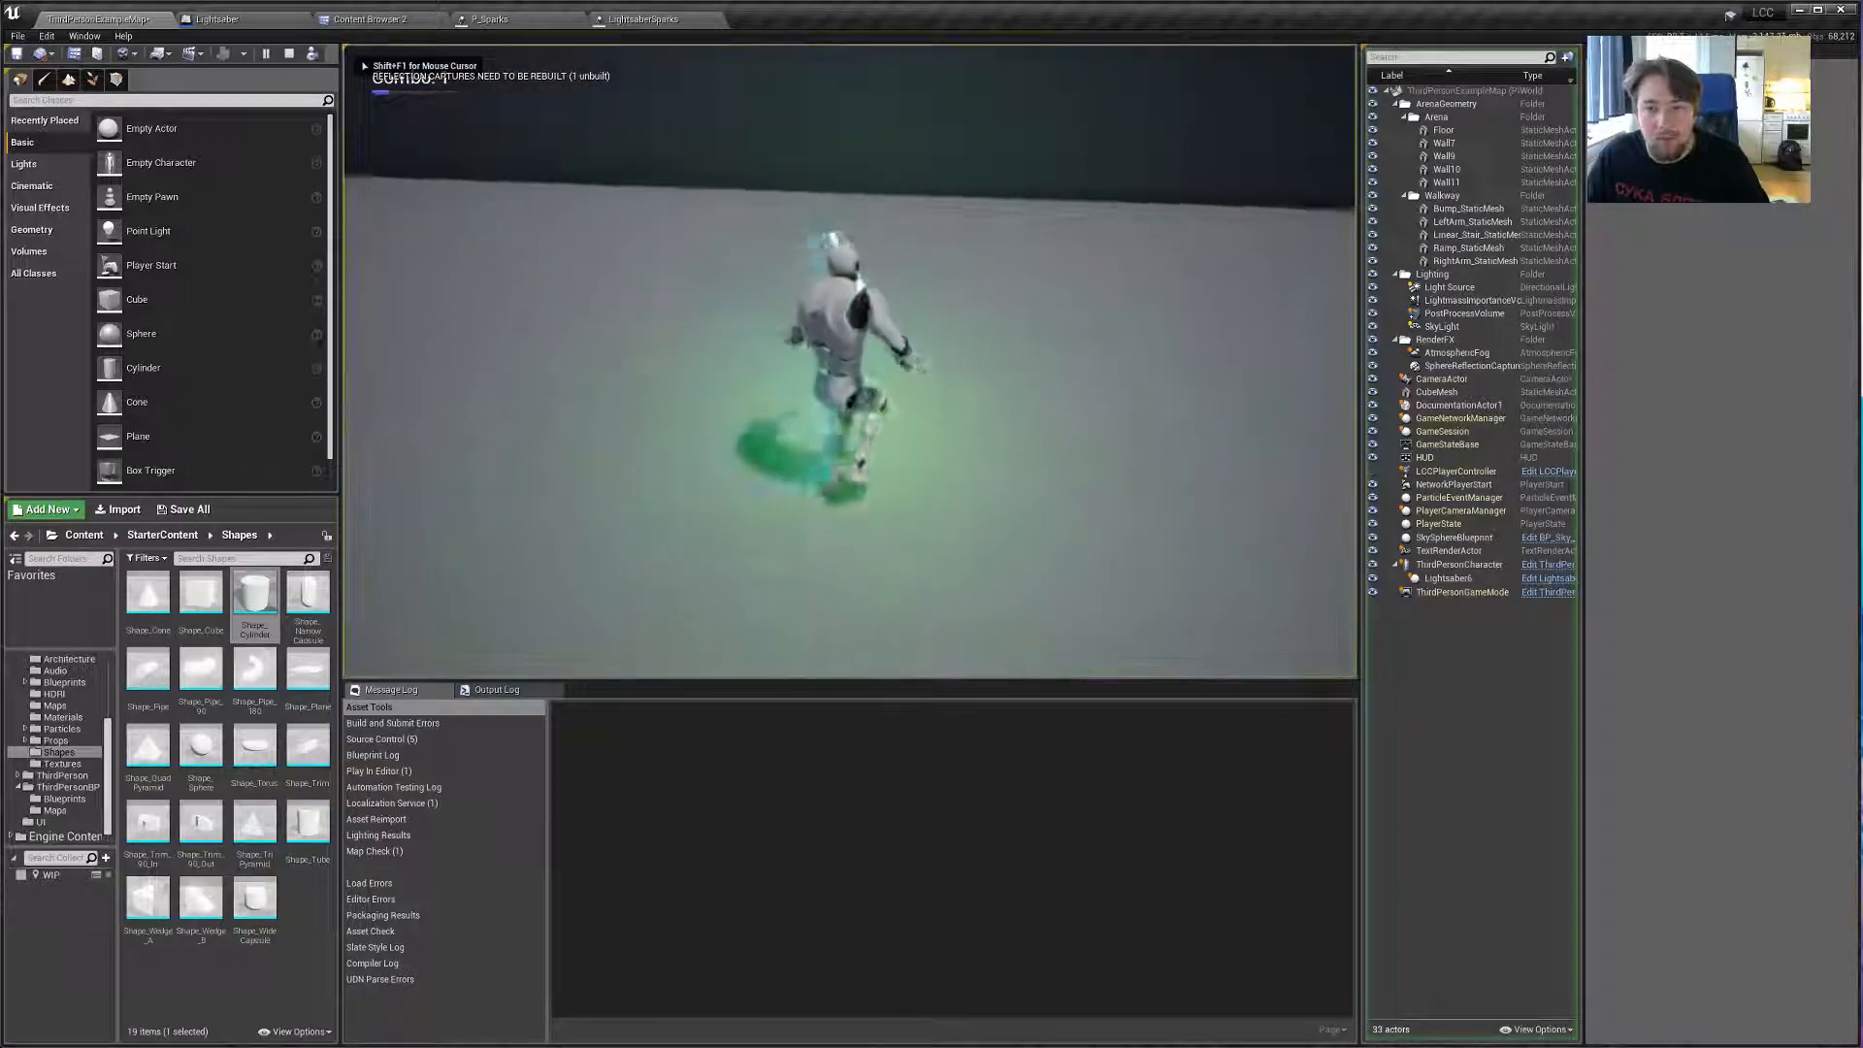
key(w)
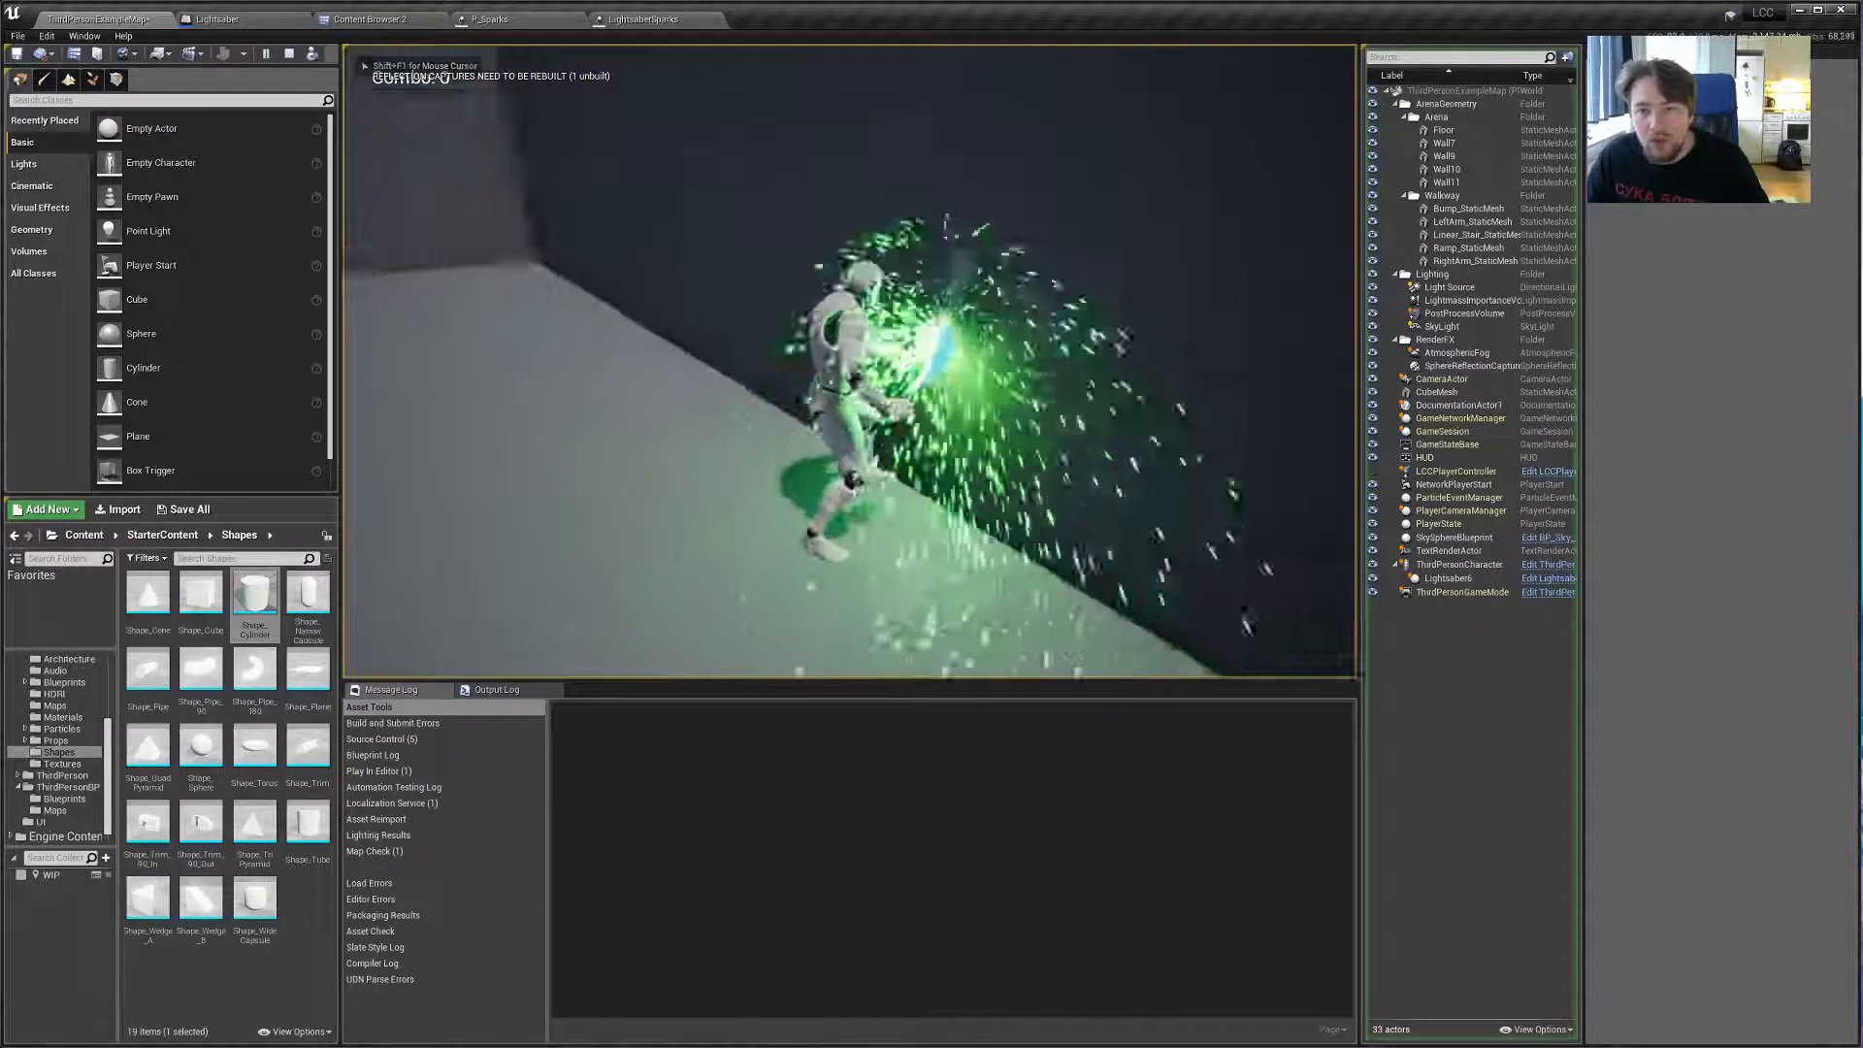
click(850, 361)
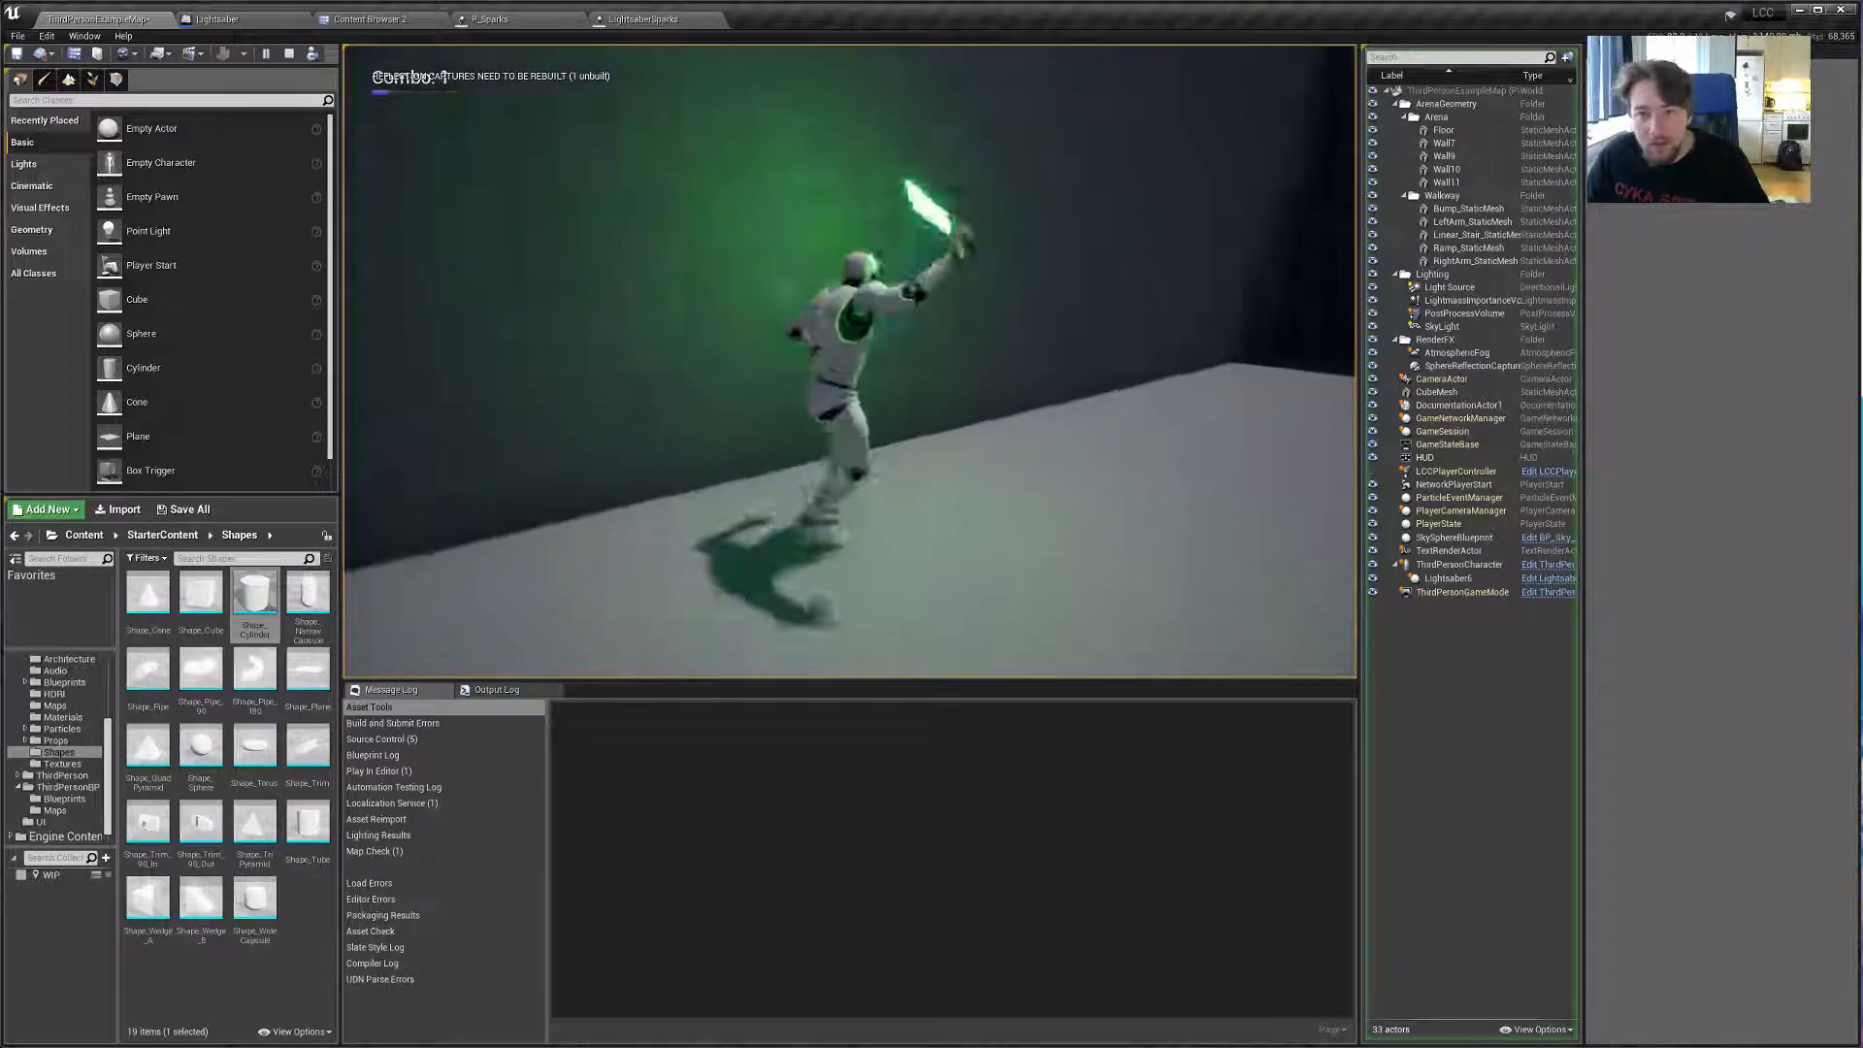
key(w)
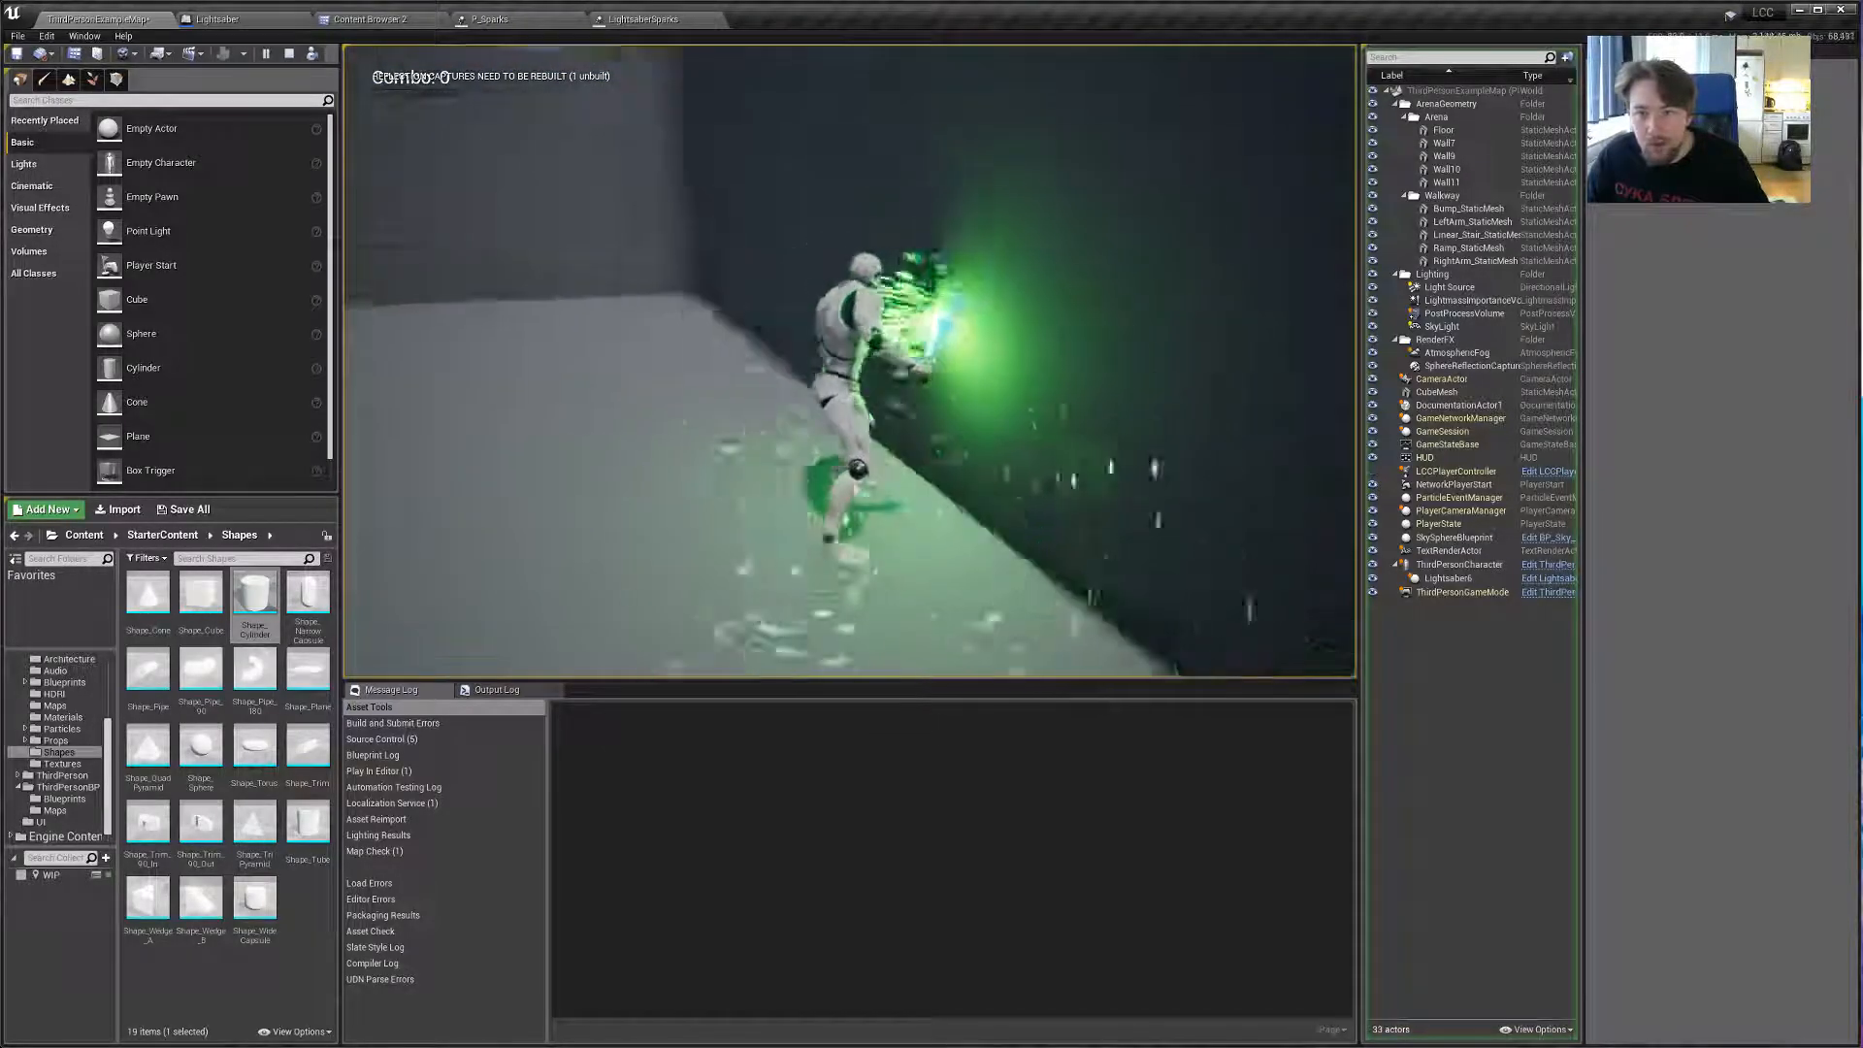
key(Escape)
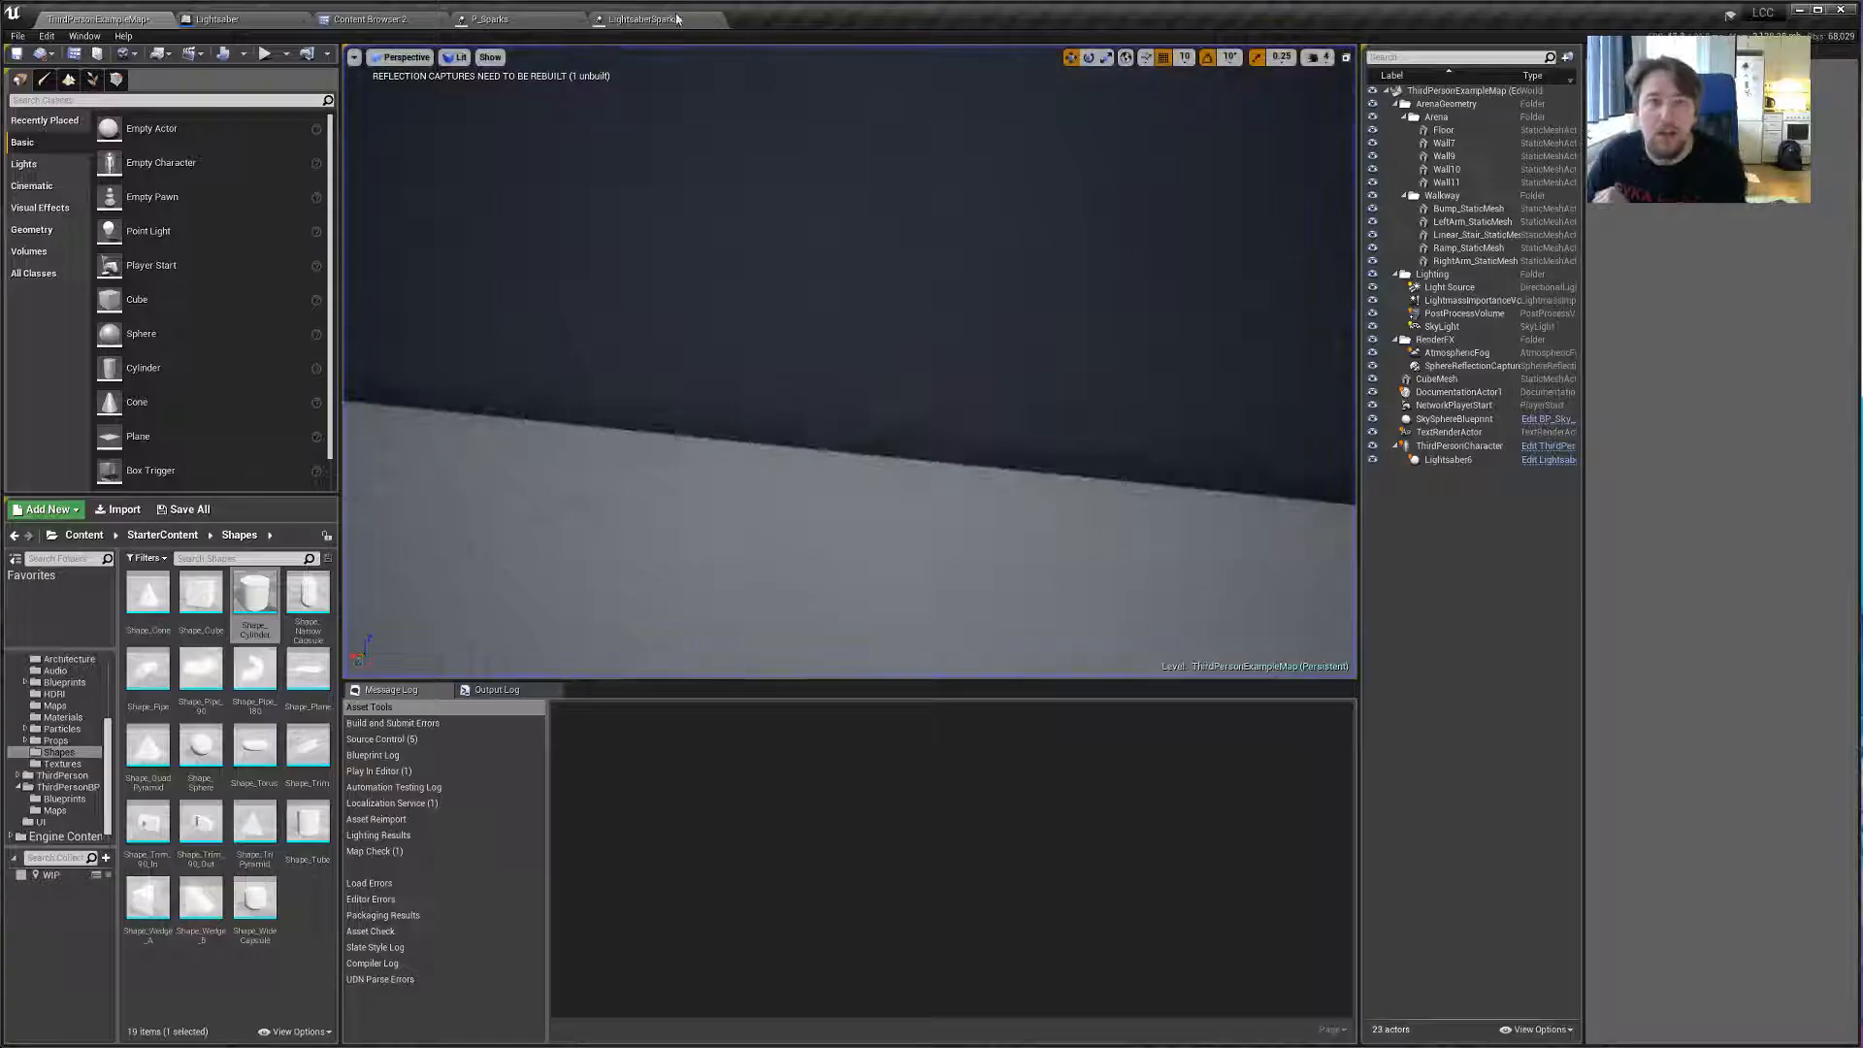
In the Lightsaber blueprint's event graph, set LineTraceByChannel's Draw Debug Type to None and compile.
click(643, 19)
click(218, 19)
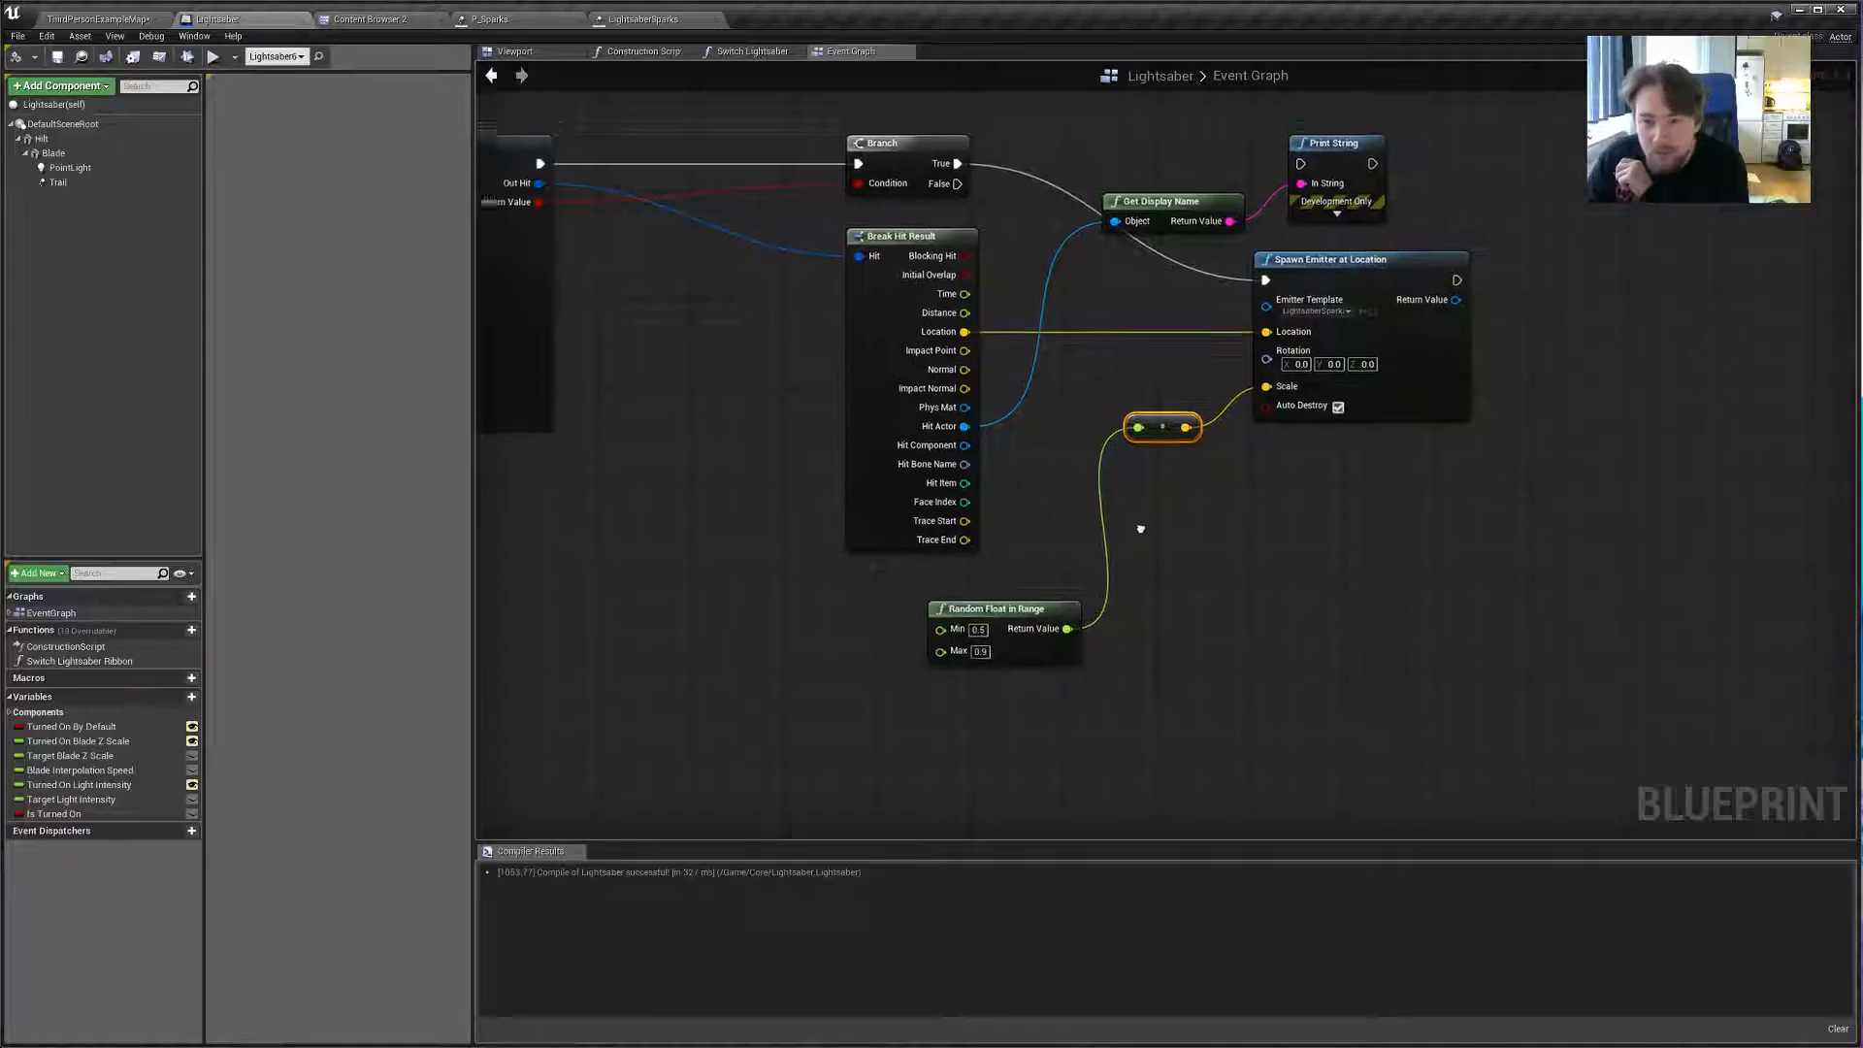
right_drag(1141, 520, 1432, 636)
right_drag(961, 578, 1237, 579)
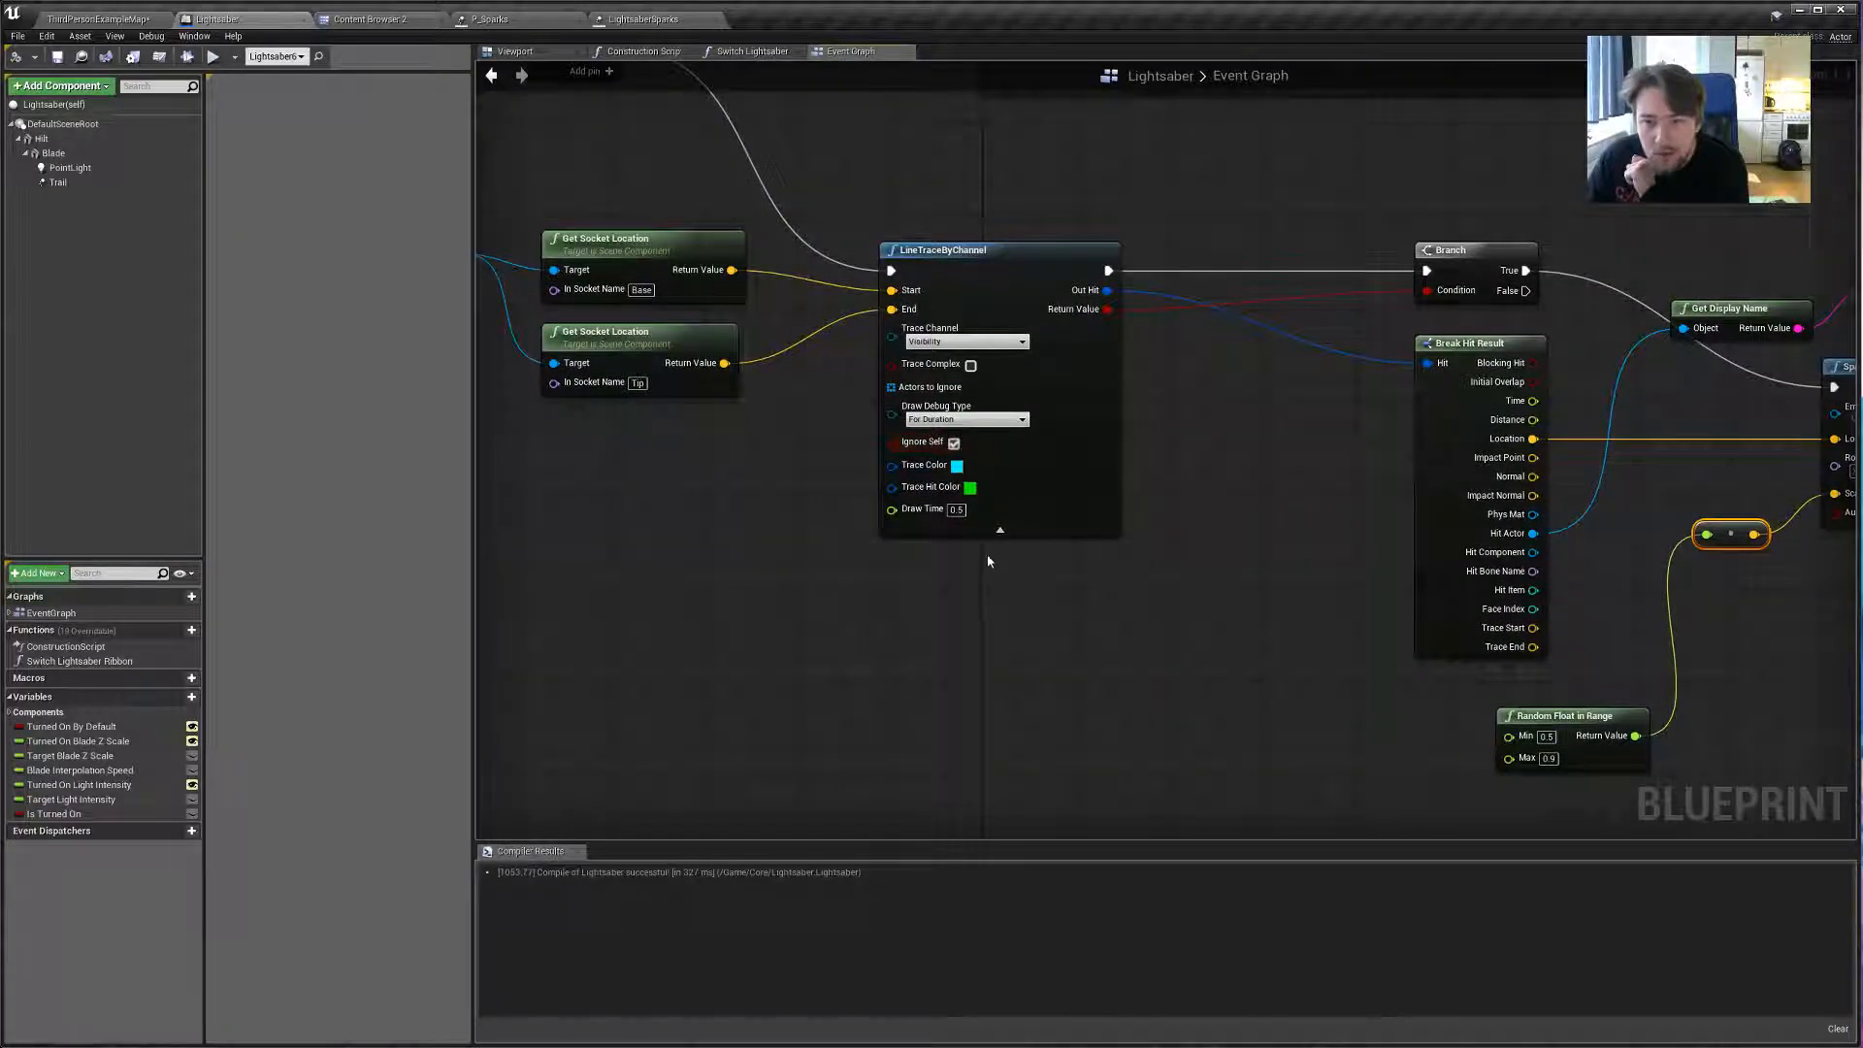
click(965, 420)
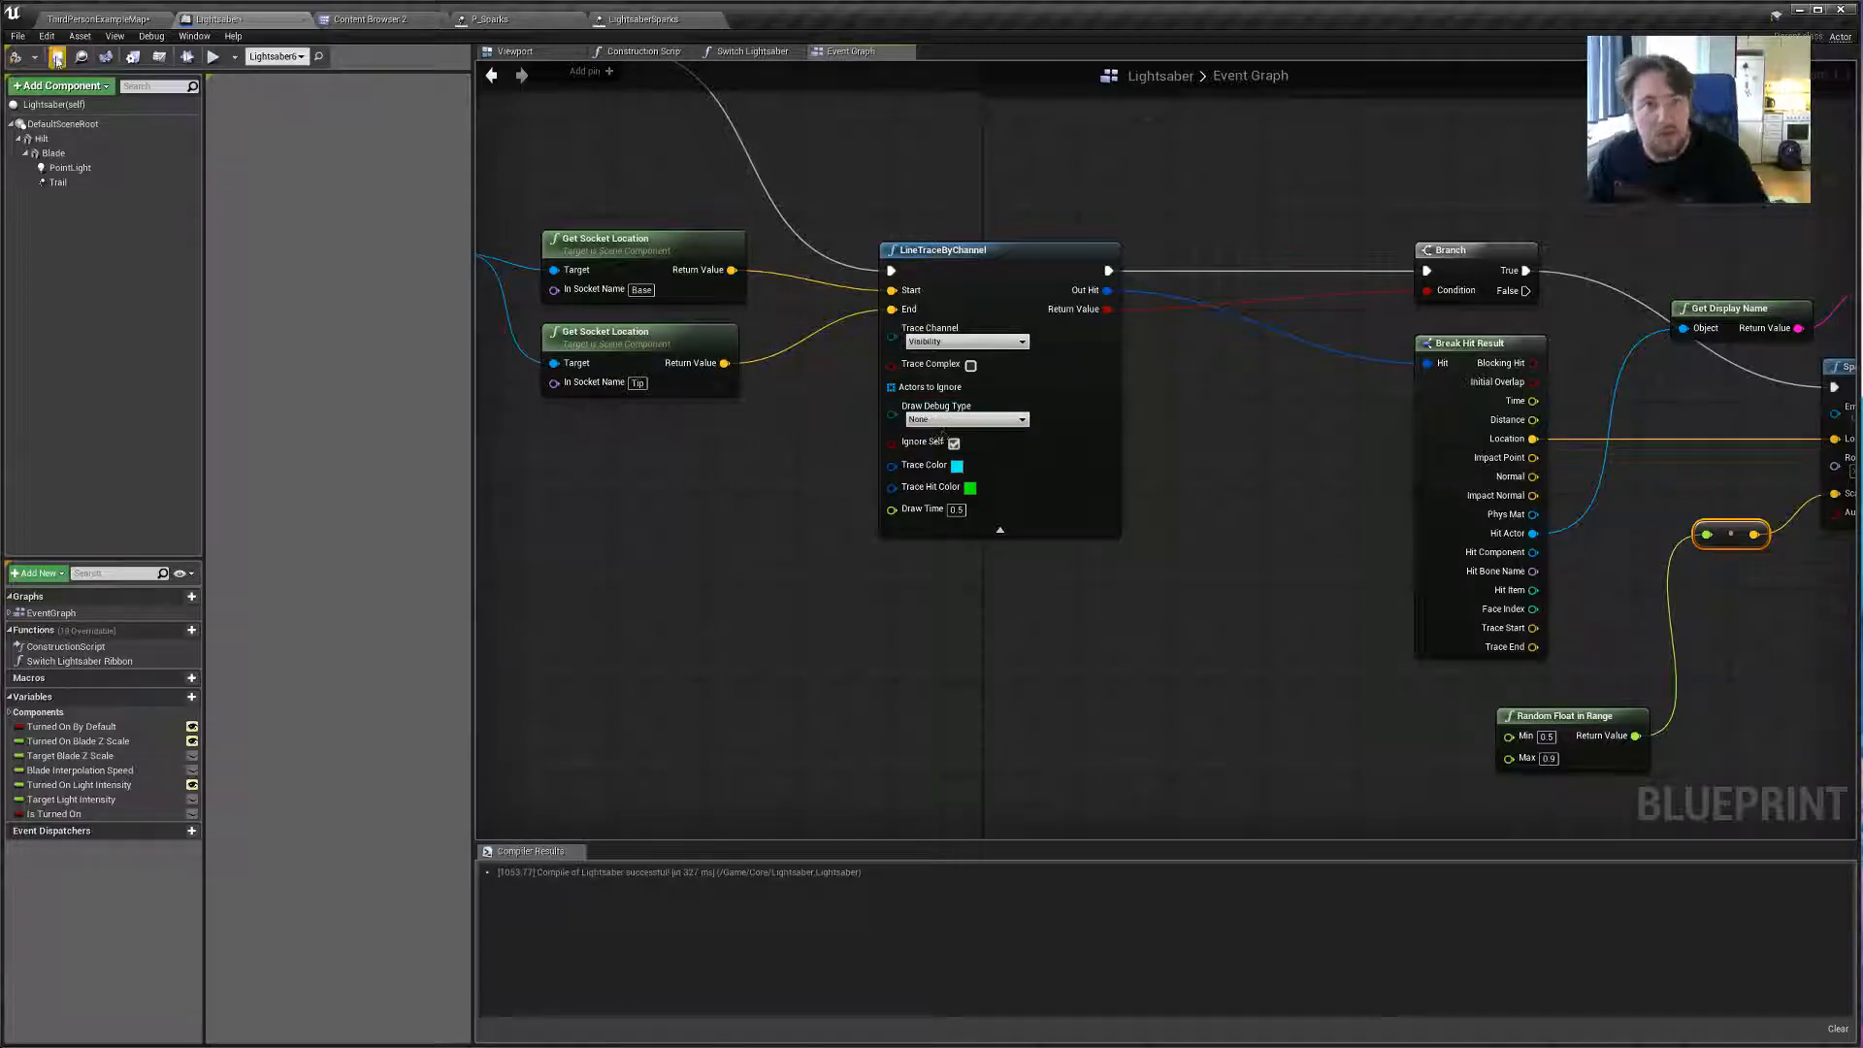
click(17, 60)
Promote LineTraceByChannel's Draw Debug Type input to a variable named Debug Draw Saber Trace.
right_drag(724, 426, 831, 427)
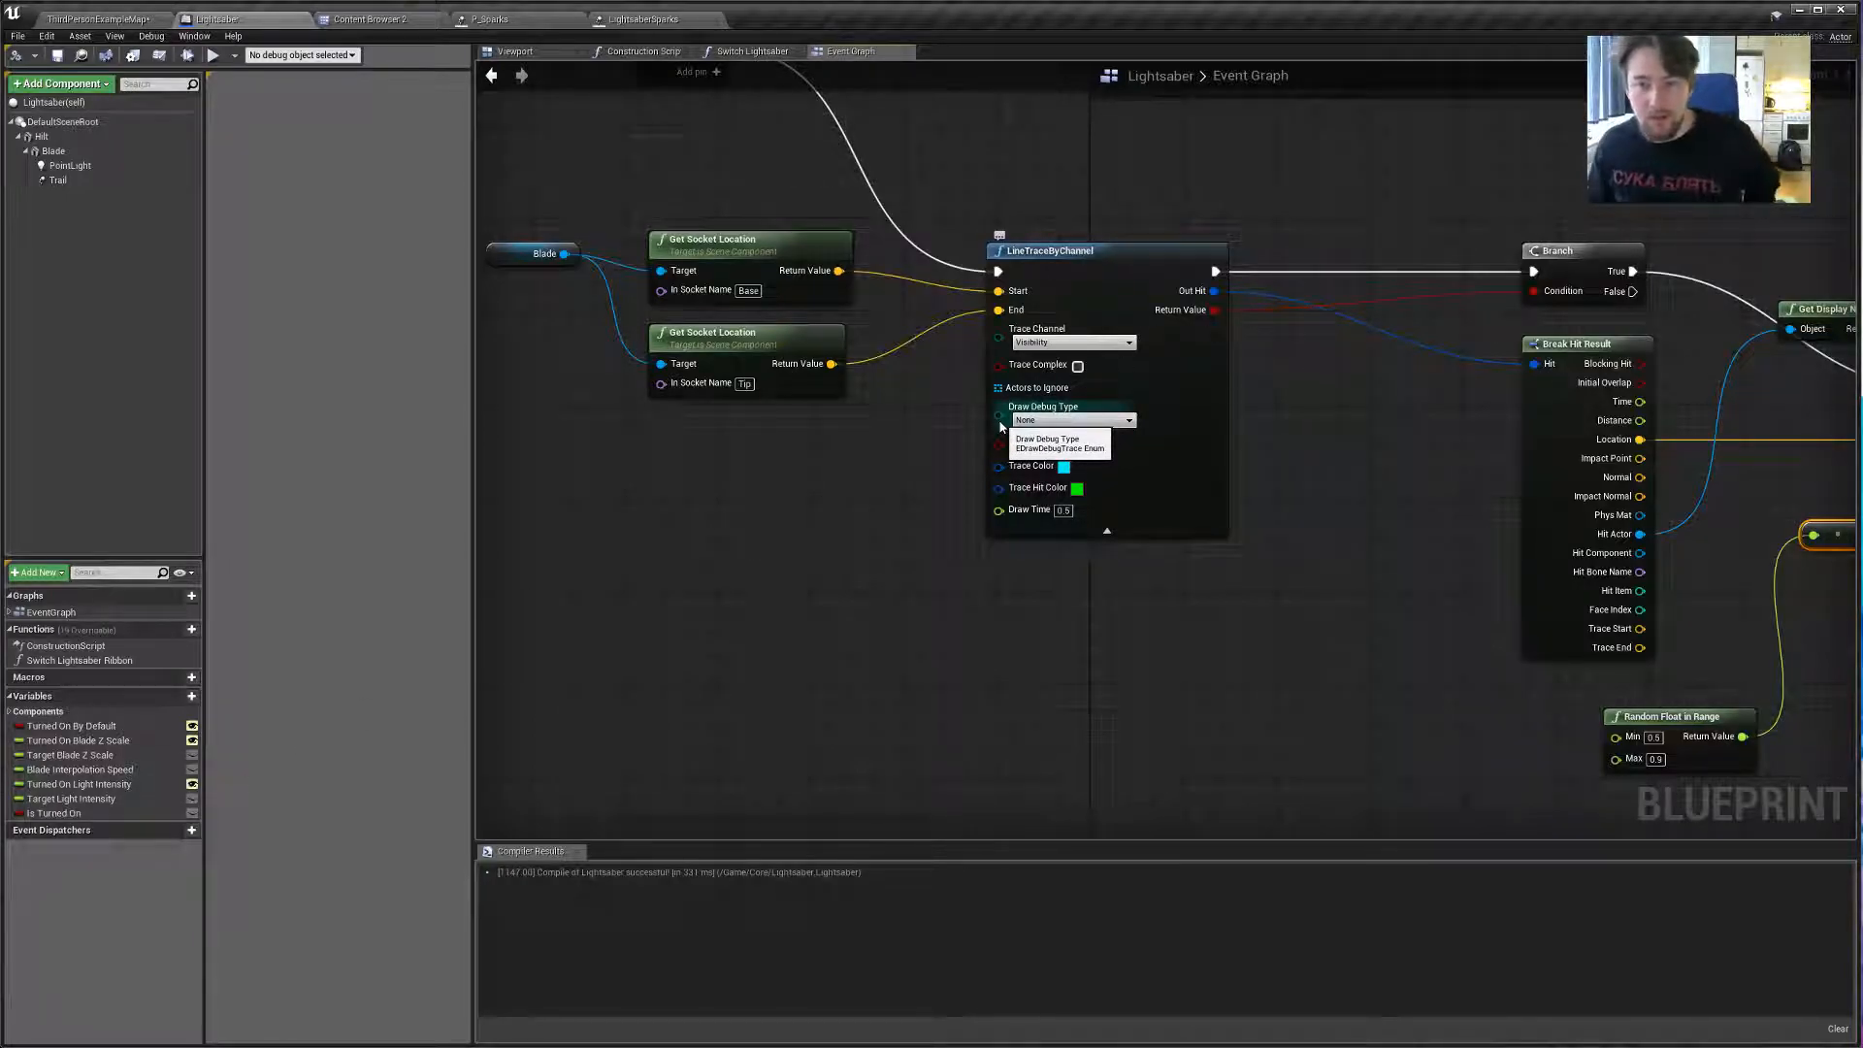
drag(998, 416, 810, 490)
click(938, 589)
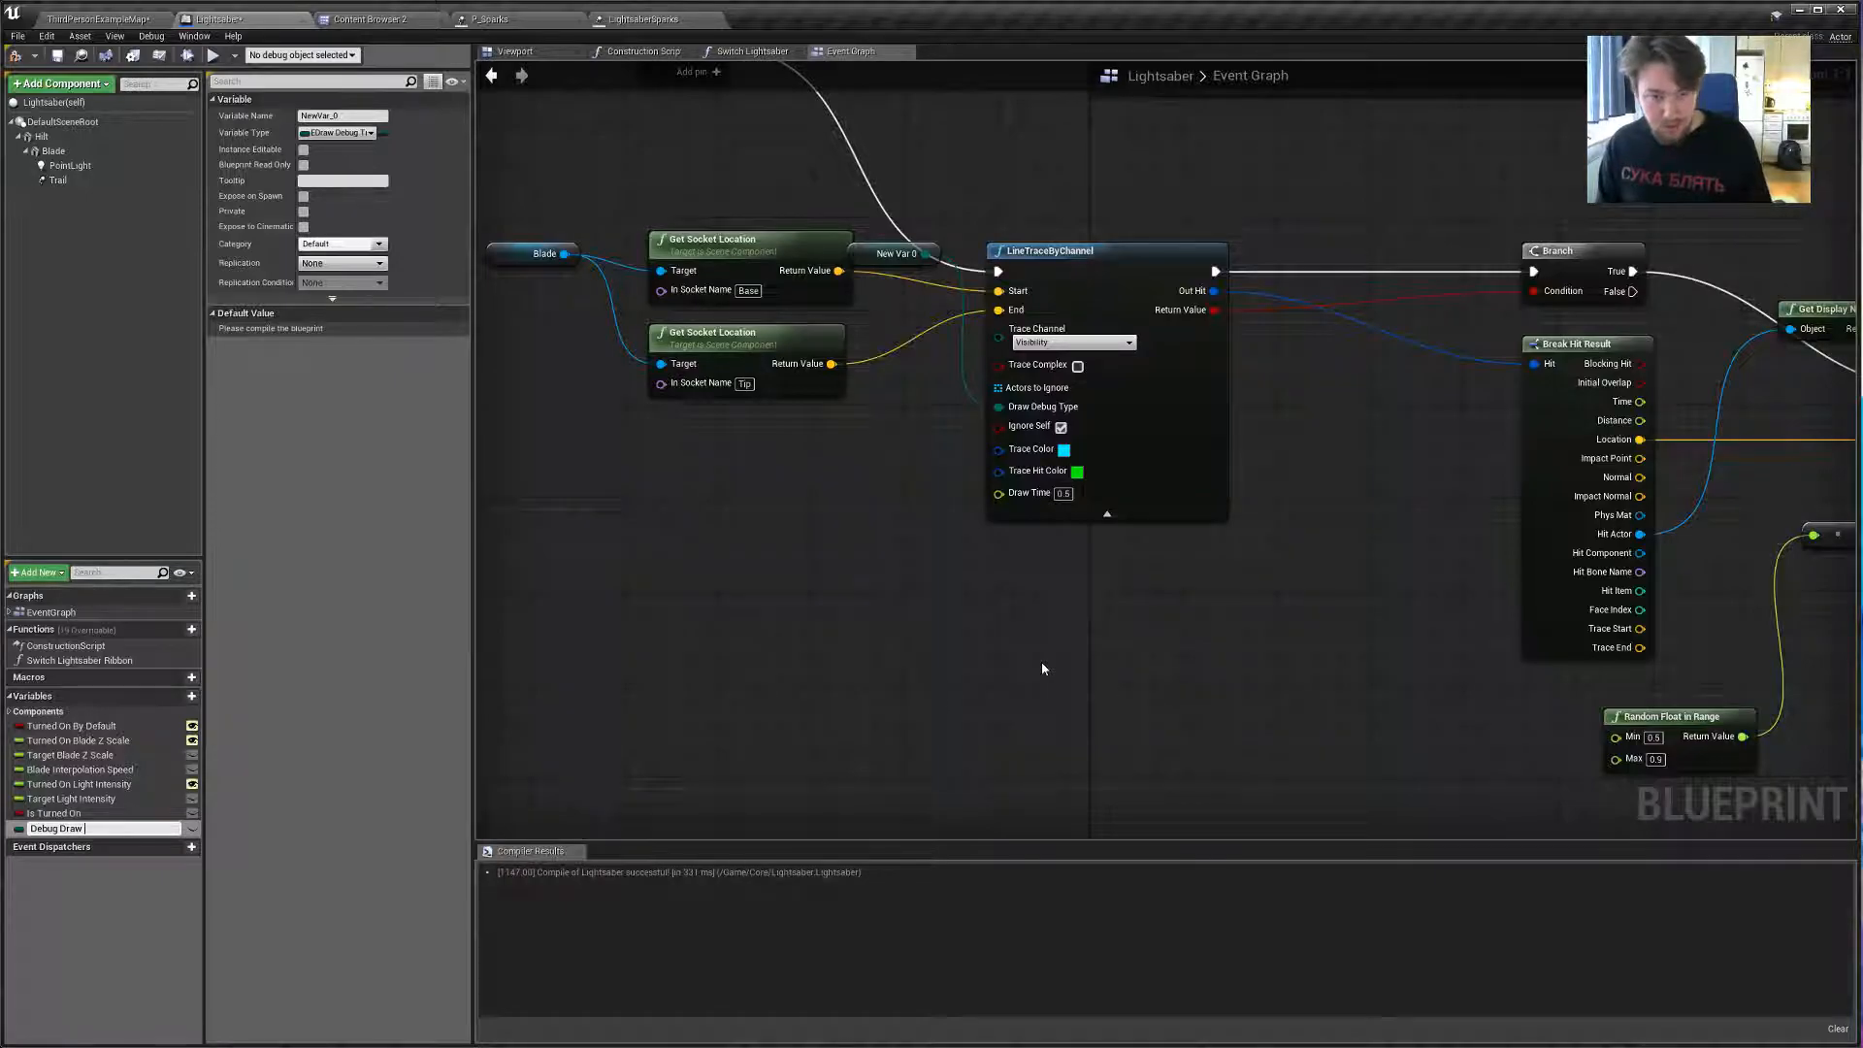
text(Debug Draw Saber Trace)
key(Return)
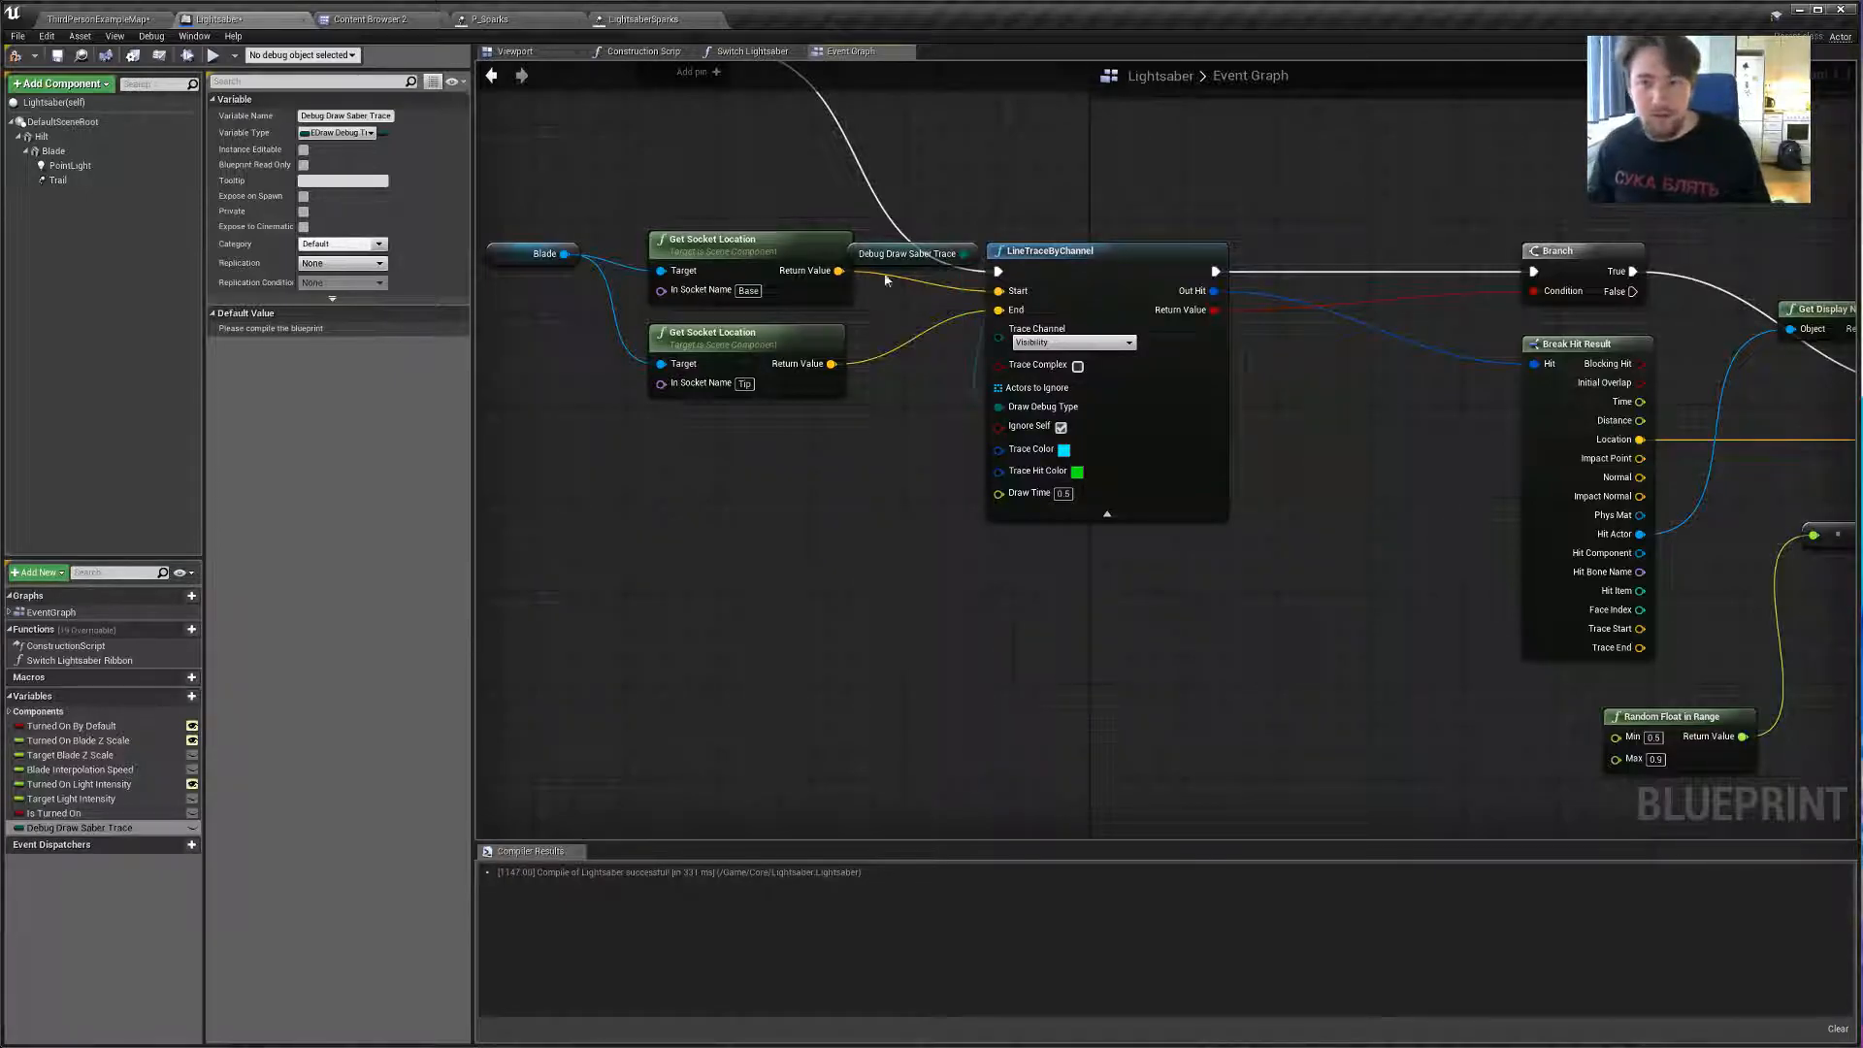
Make Debug Draw Saber Trace instance editable, place its node below the Get Socket Location nodes, and compile the blueprint.
drag(883, 262, 694, 547)
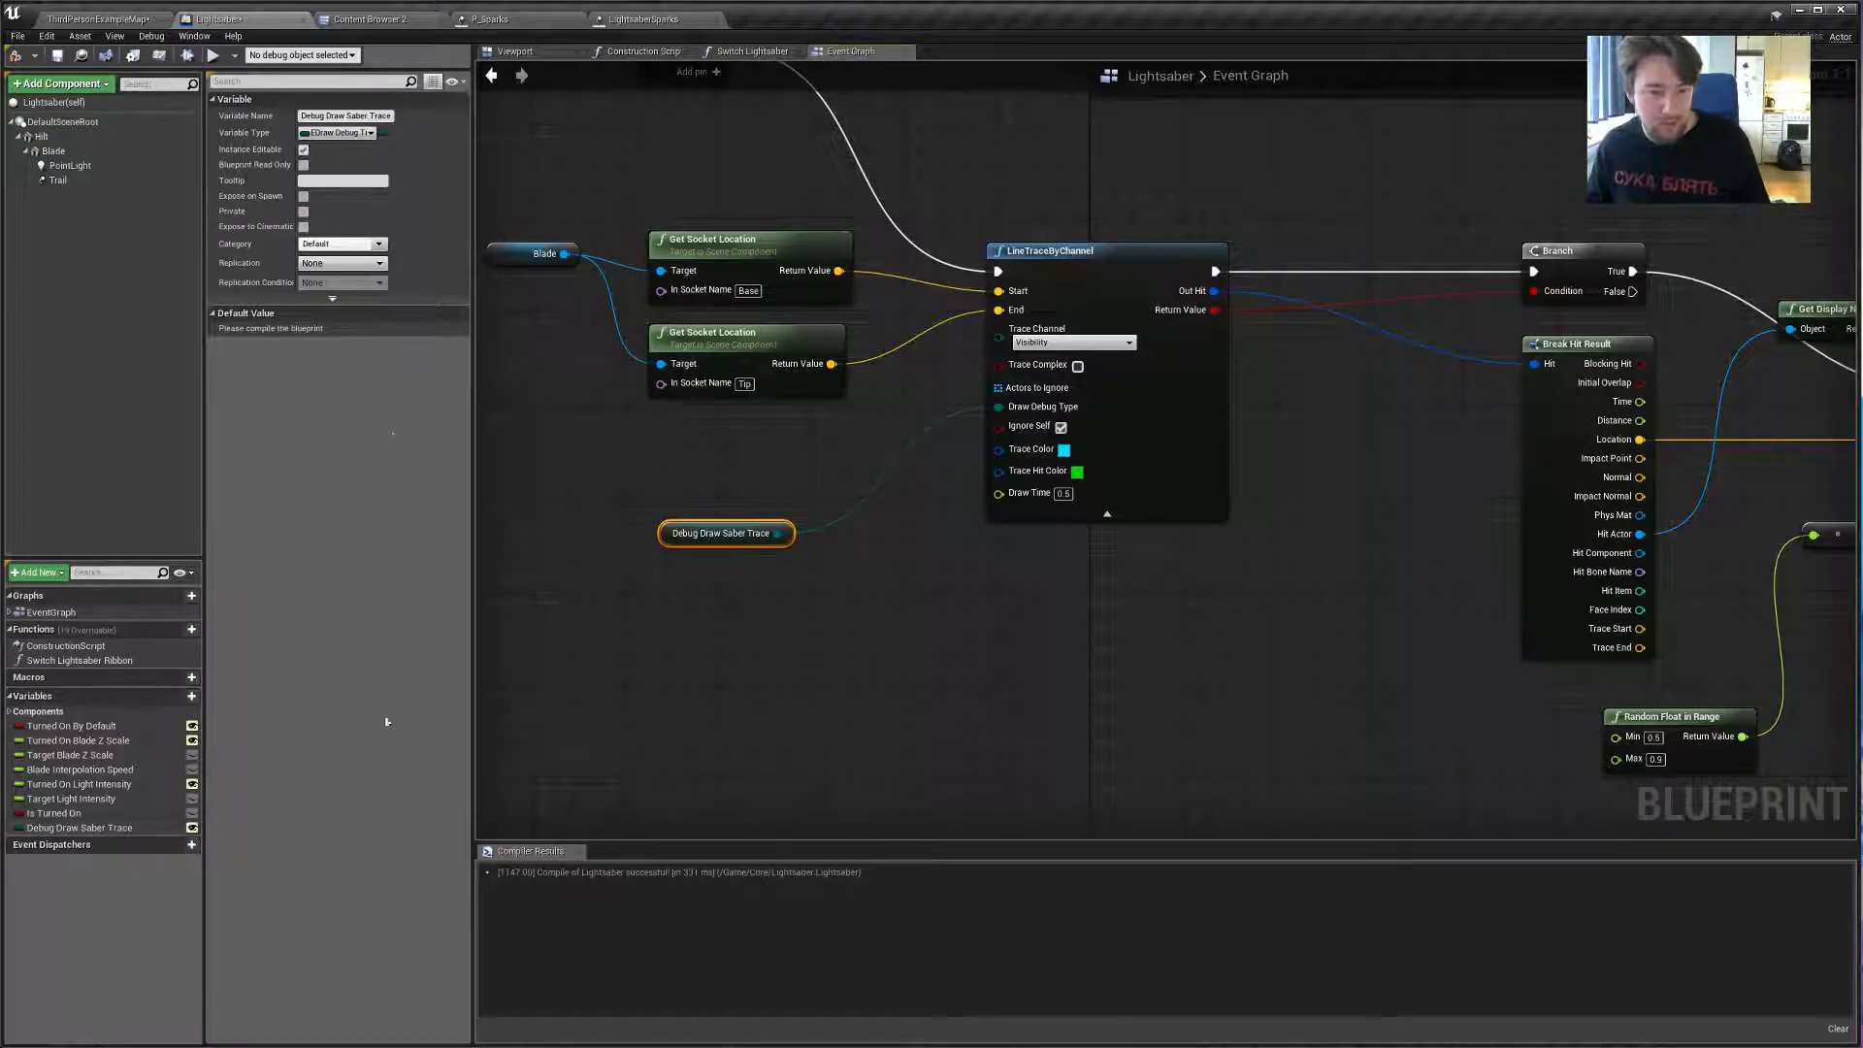
click(57, 57)
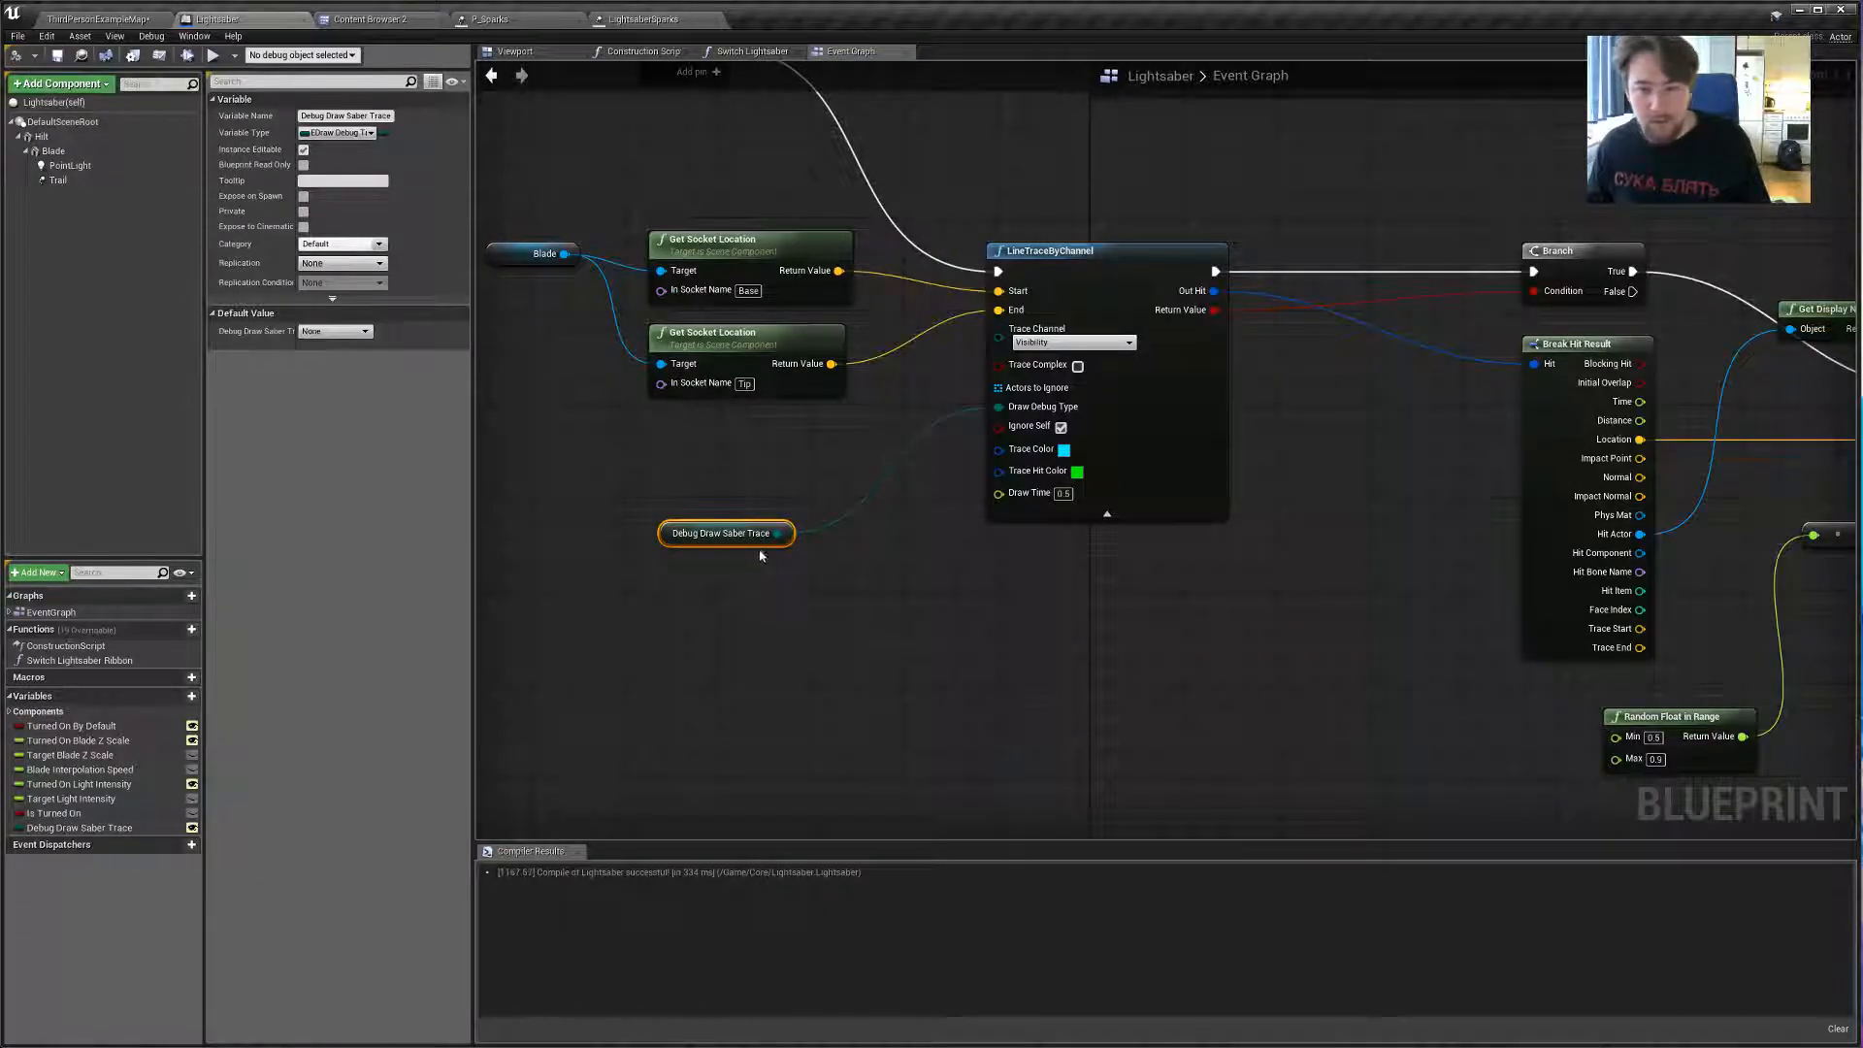
drag(760, 544, 781, 535)
click(670, 485)
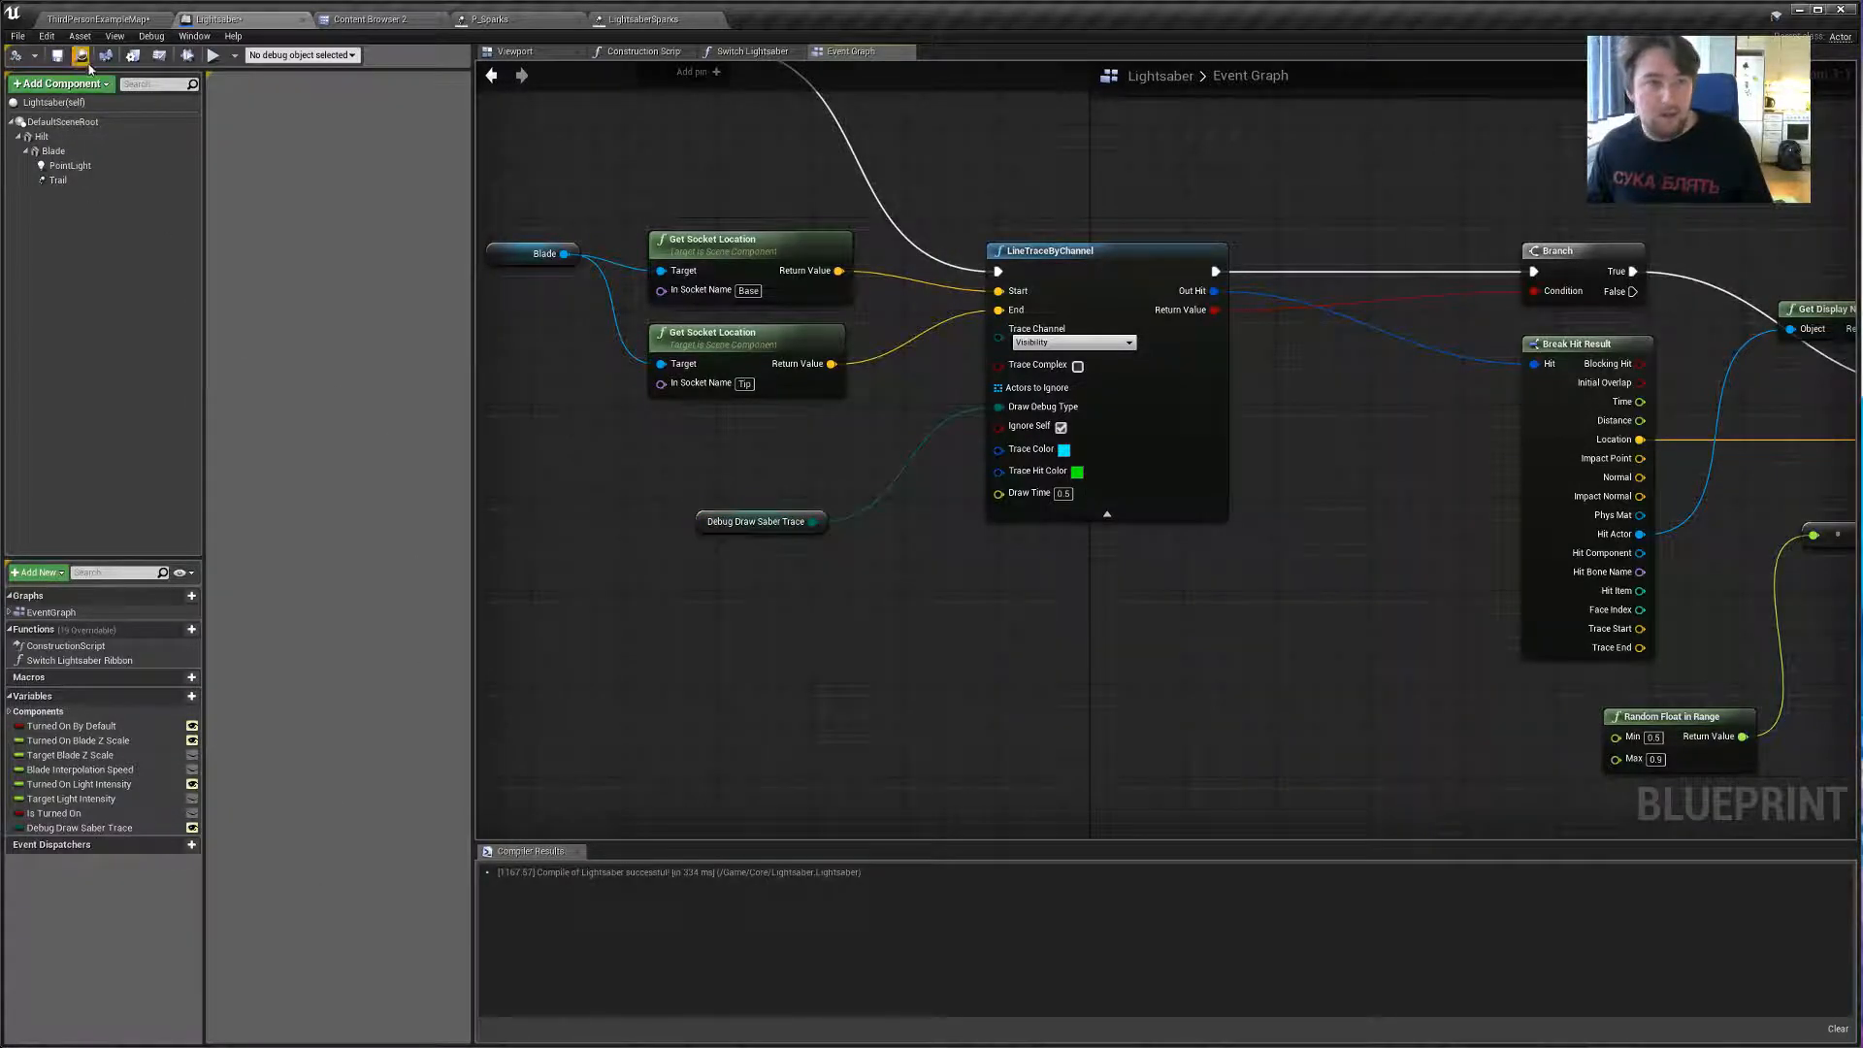
Play the level and swing the lightsaber against the dark outer walls to check the green sparks with debug drawing off.
click(213, 56)
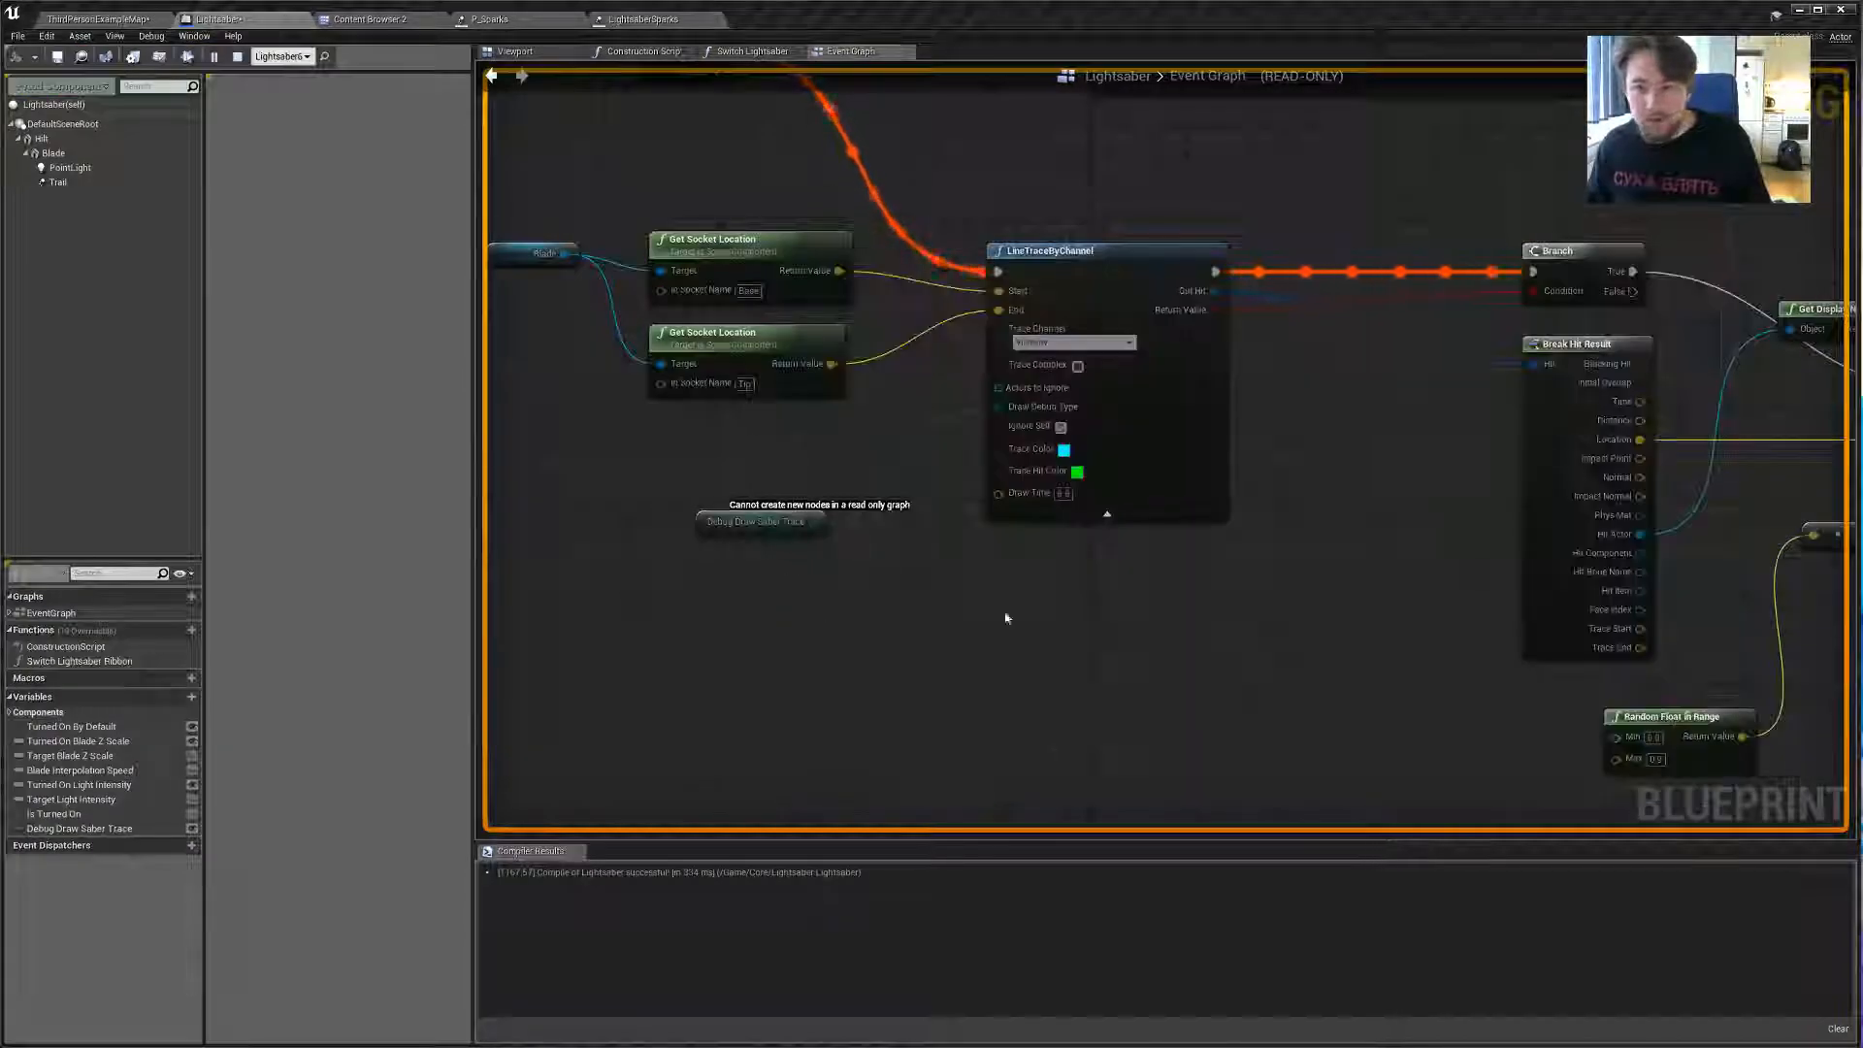
key(alt+Tab)
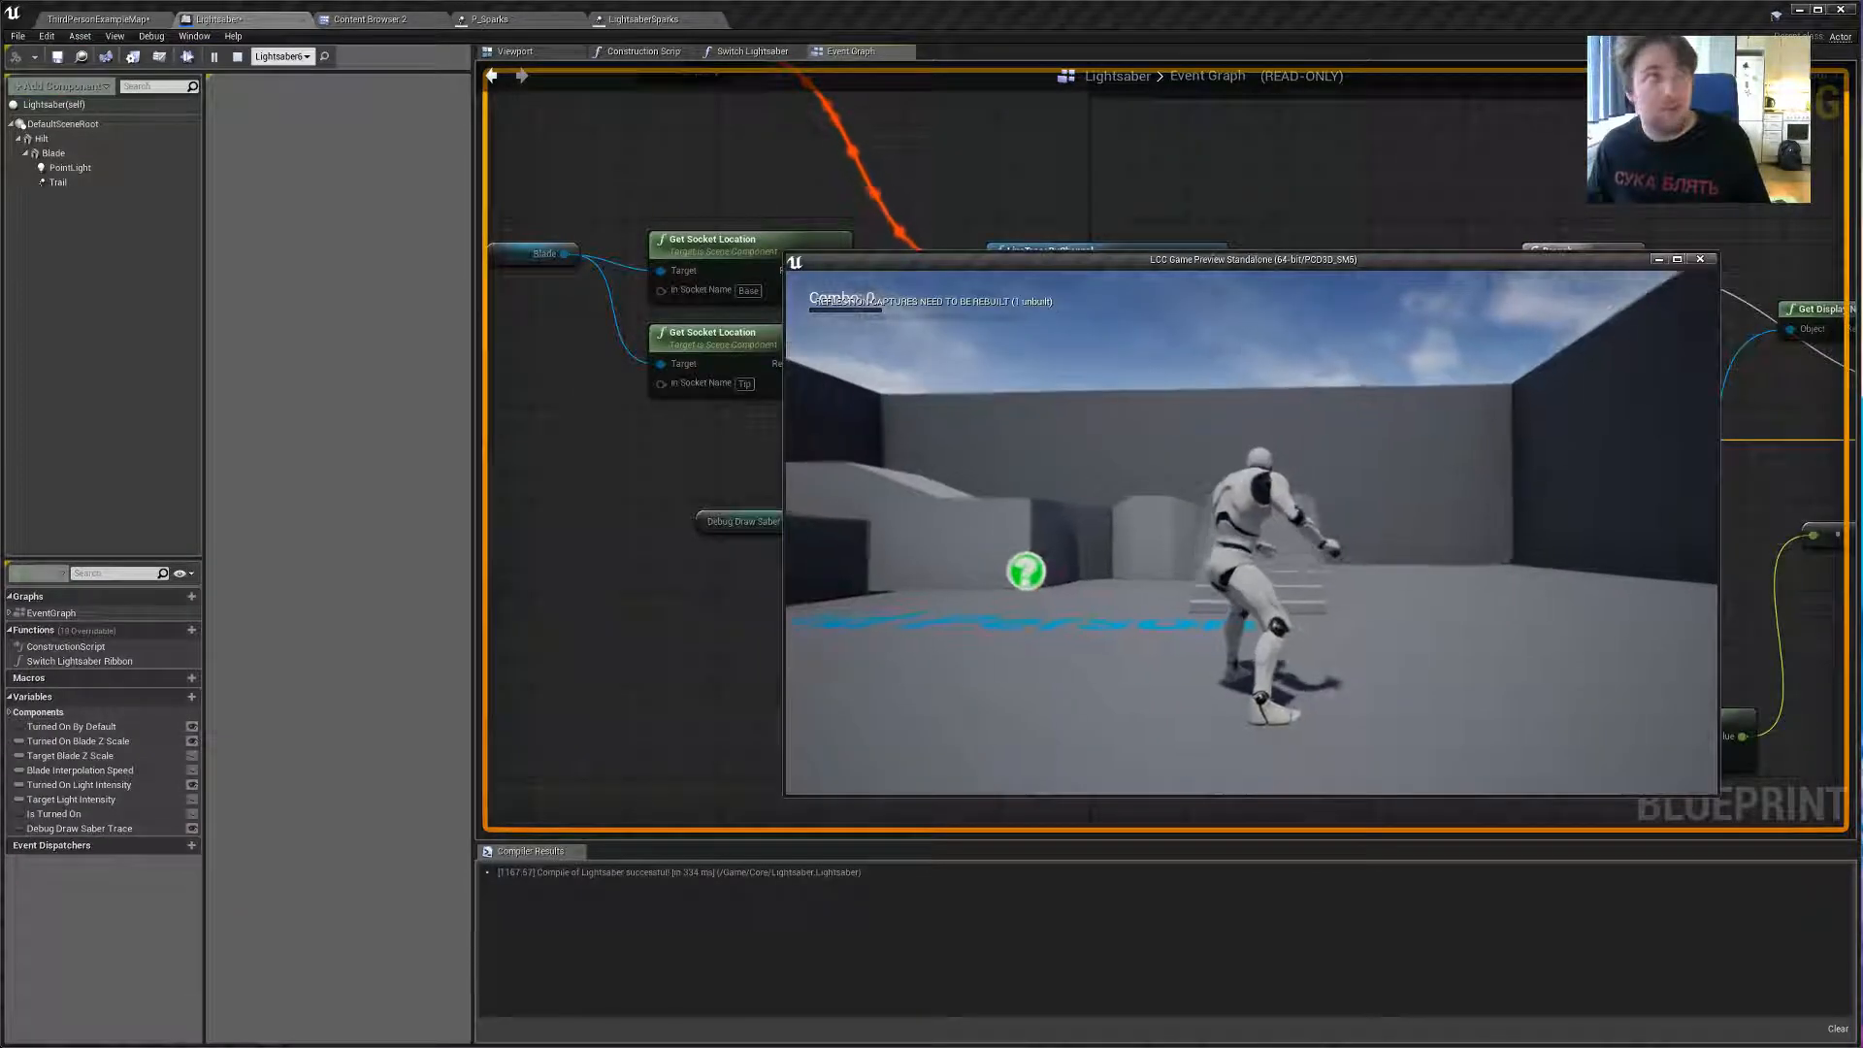
click(1252, 532)
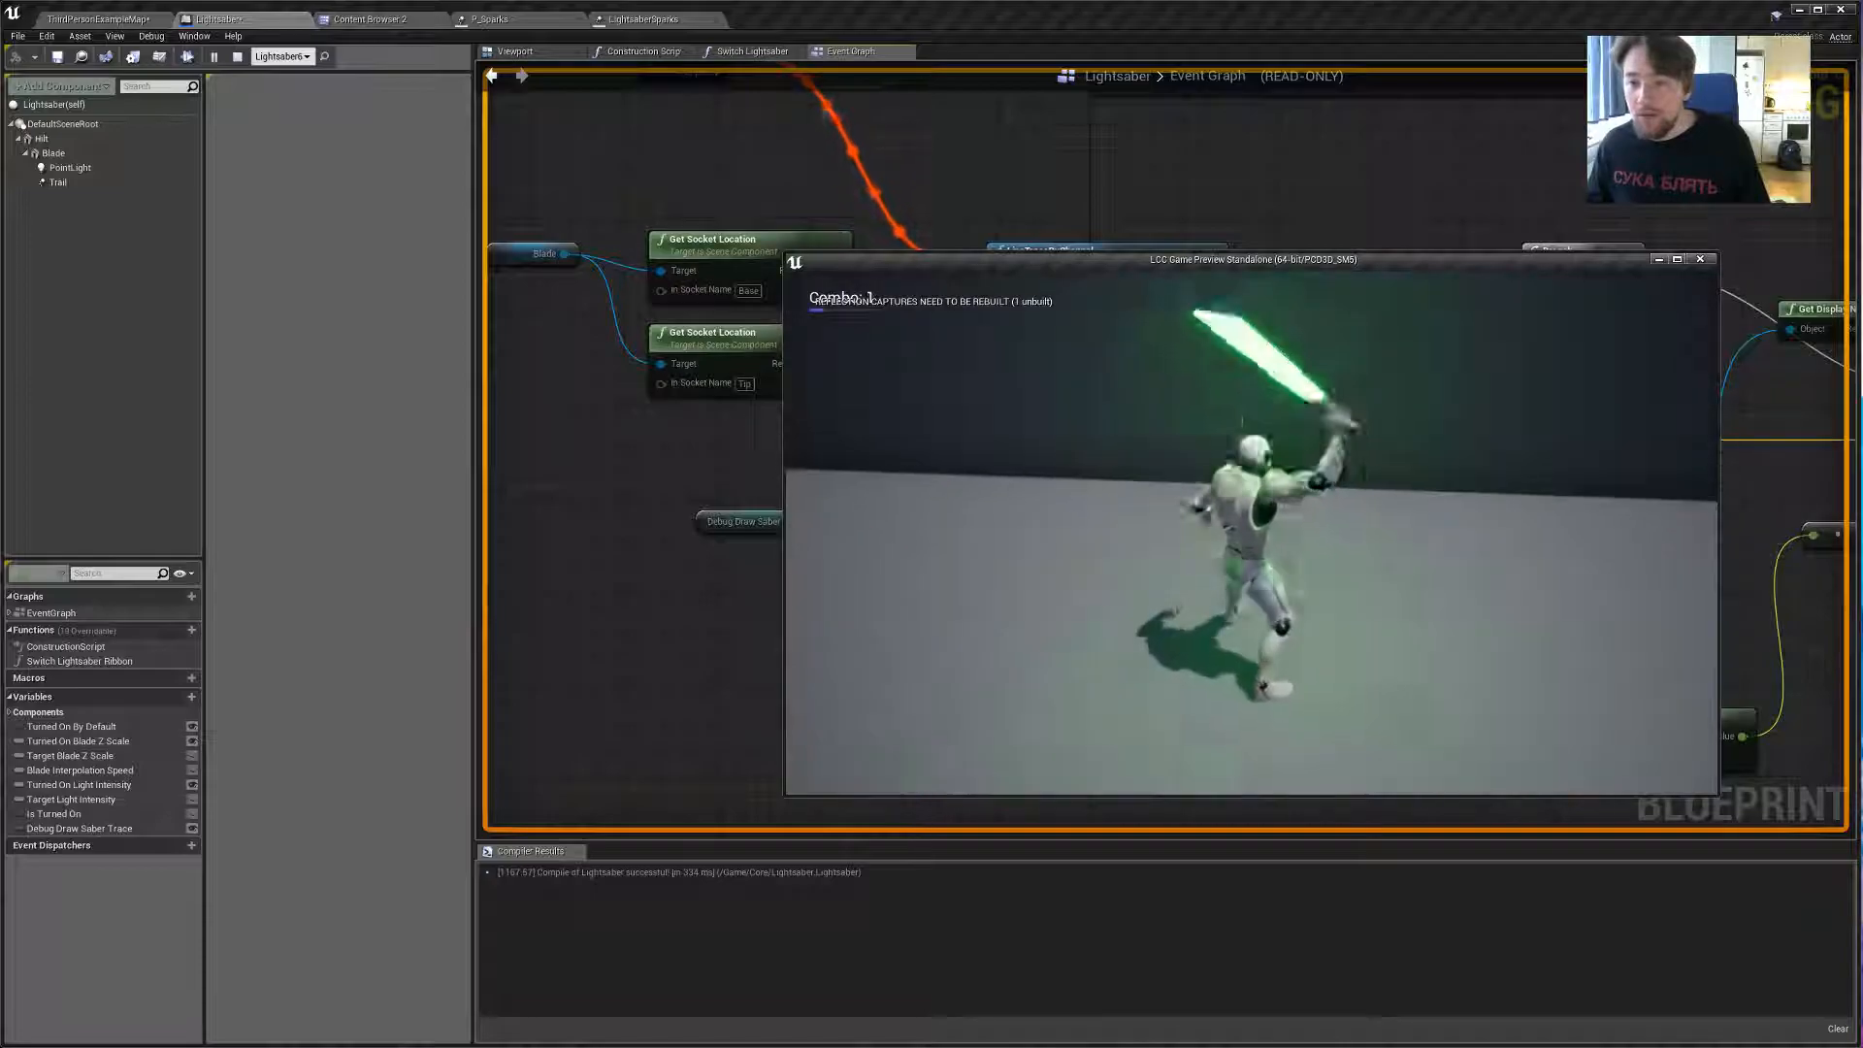
click(1251, 533)
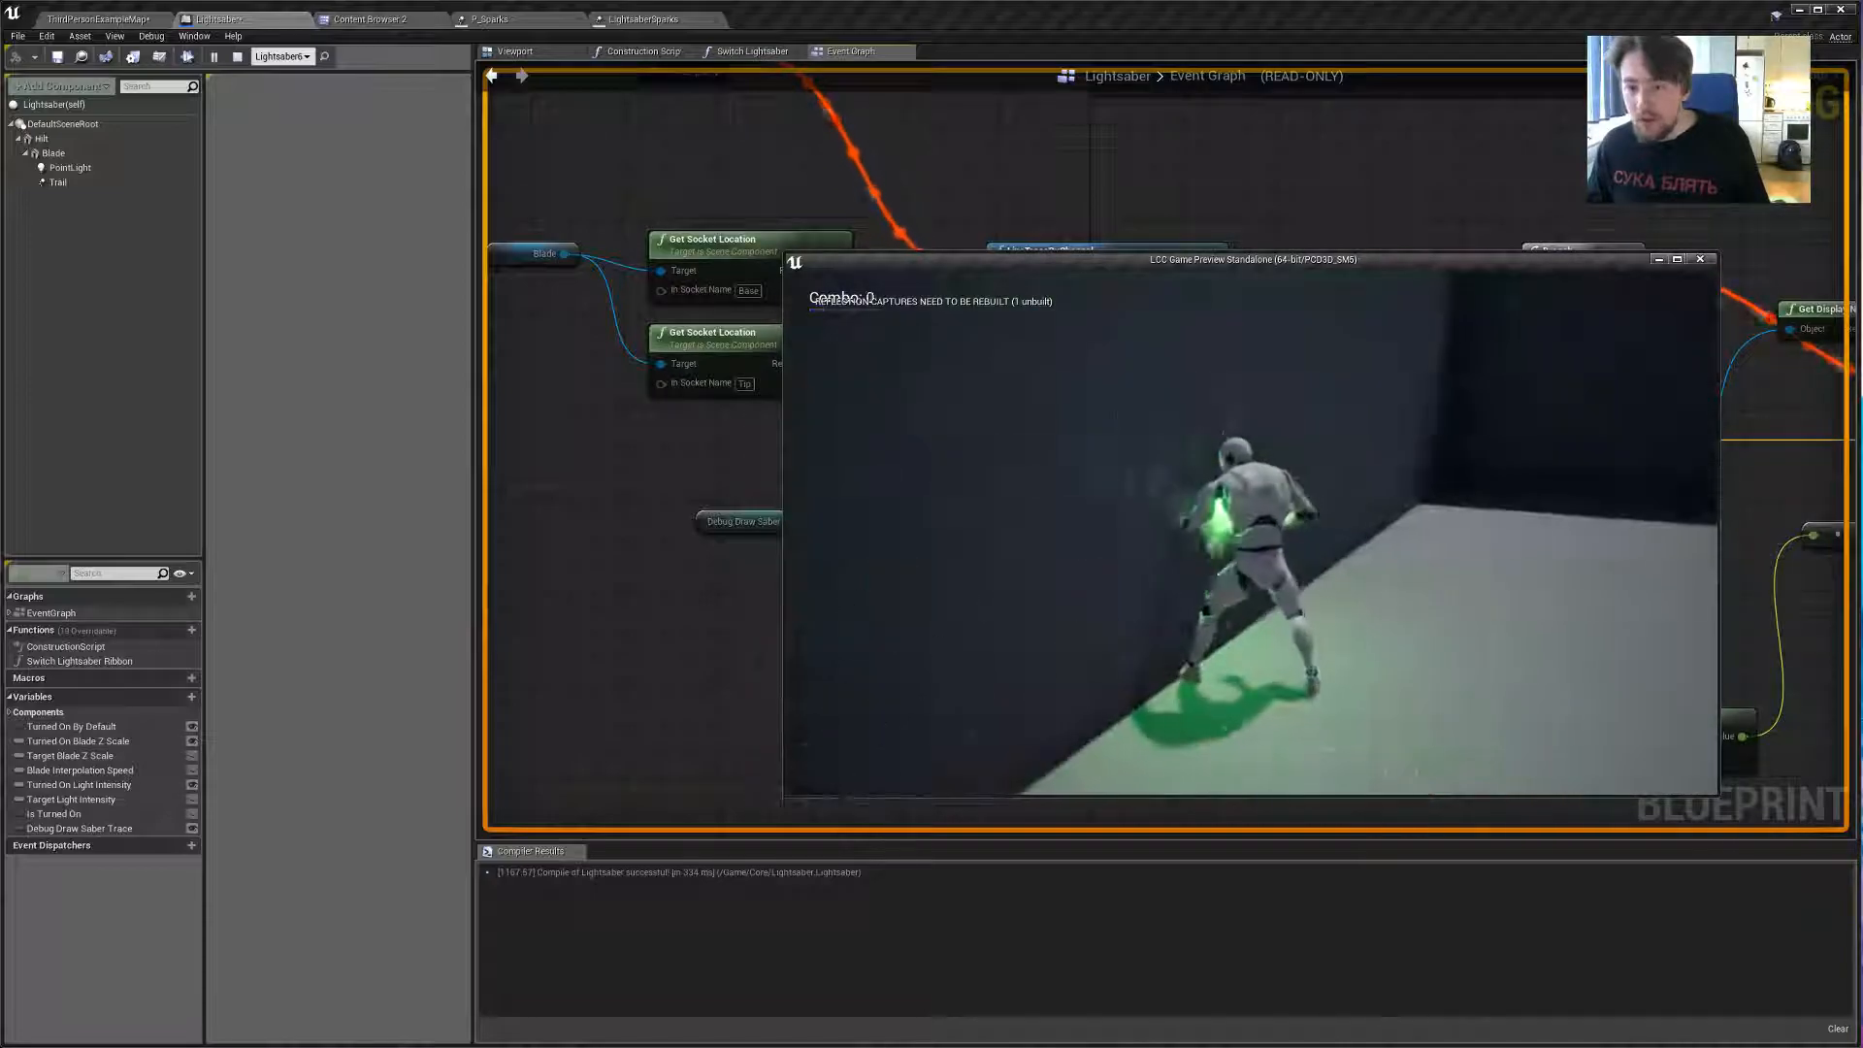
click(1252, 533)
click(1252, 533)
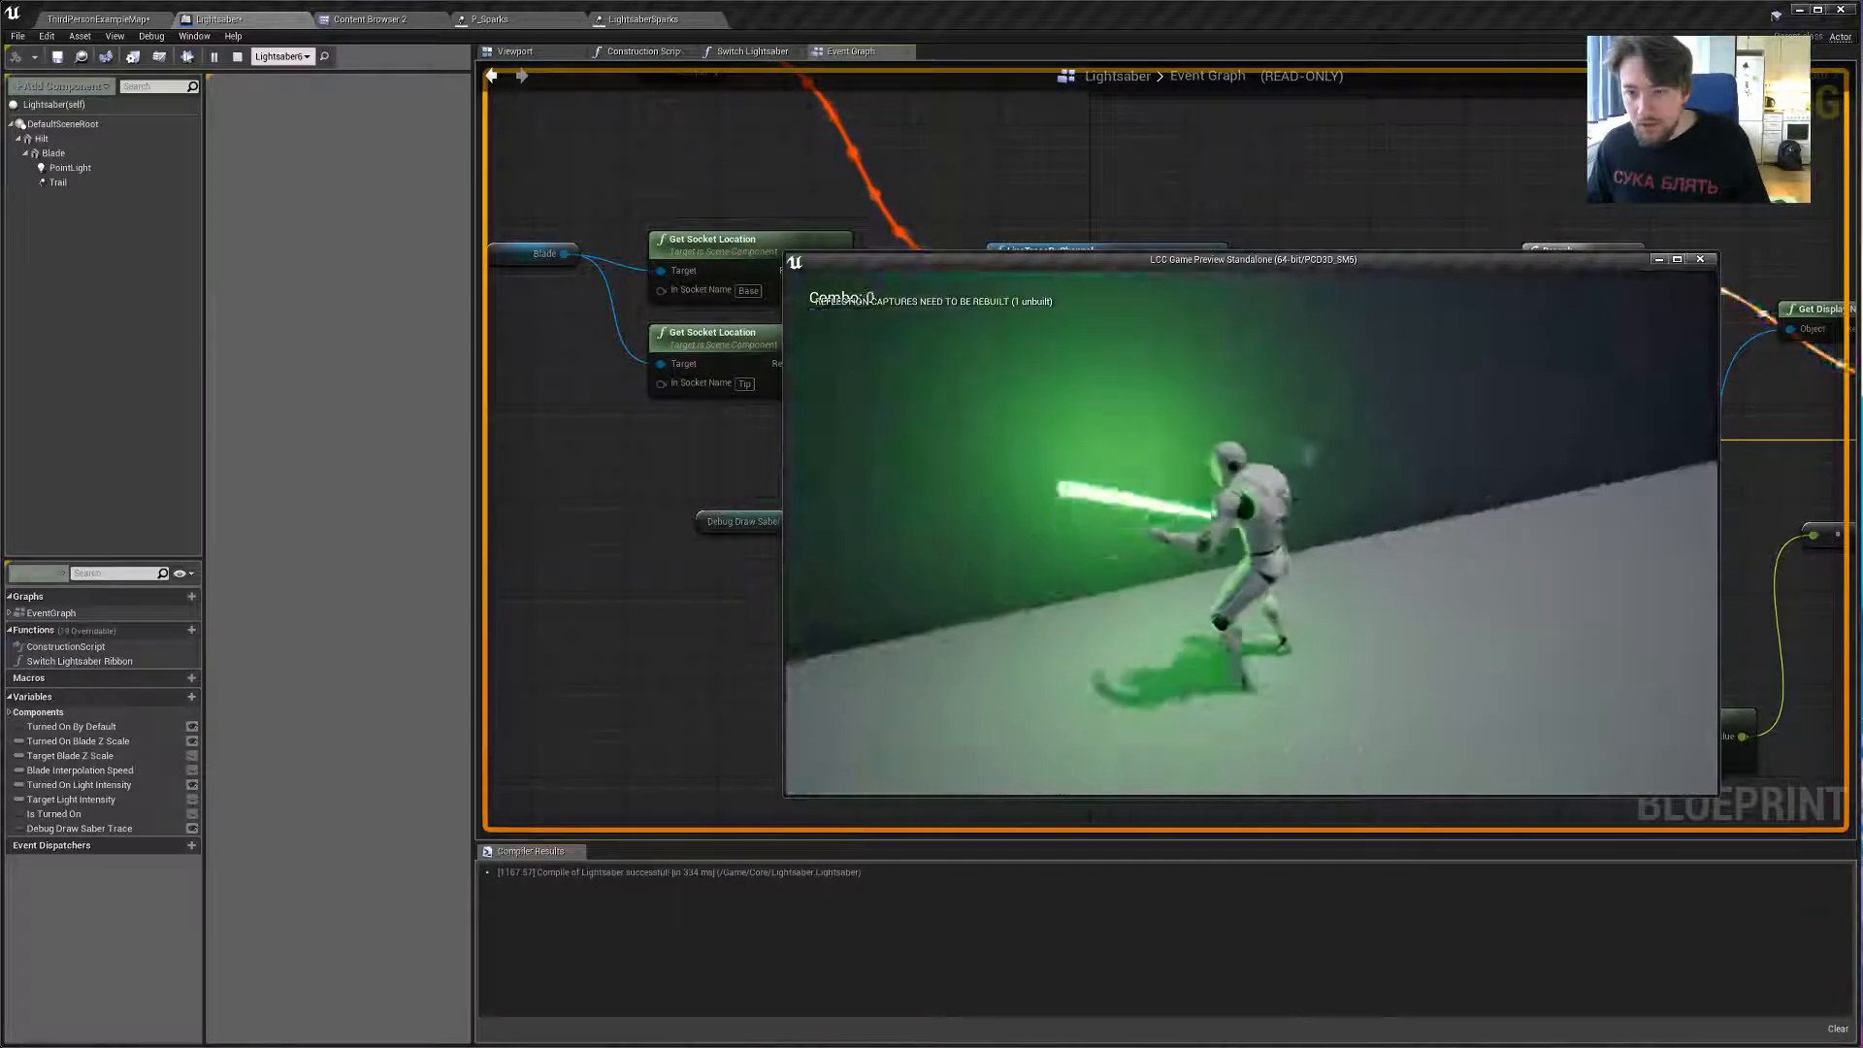
click(1252, 533)
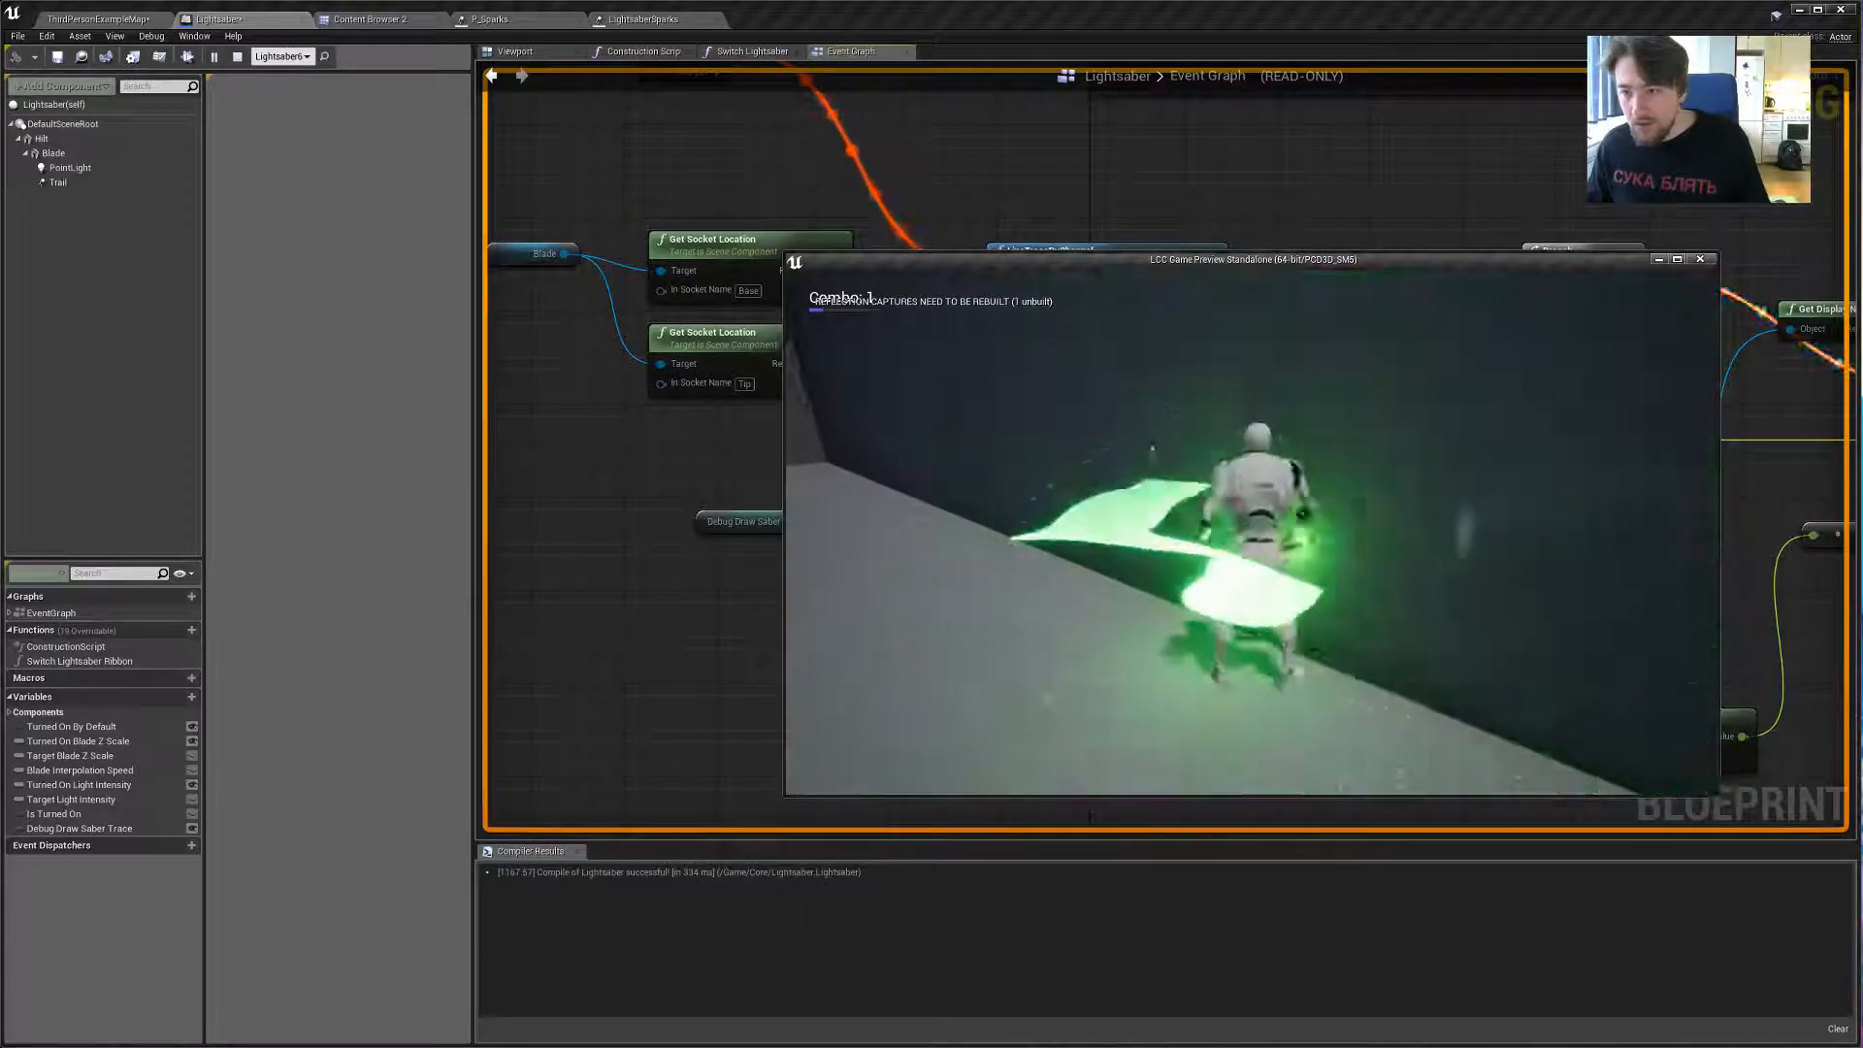
click(1252, 532)
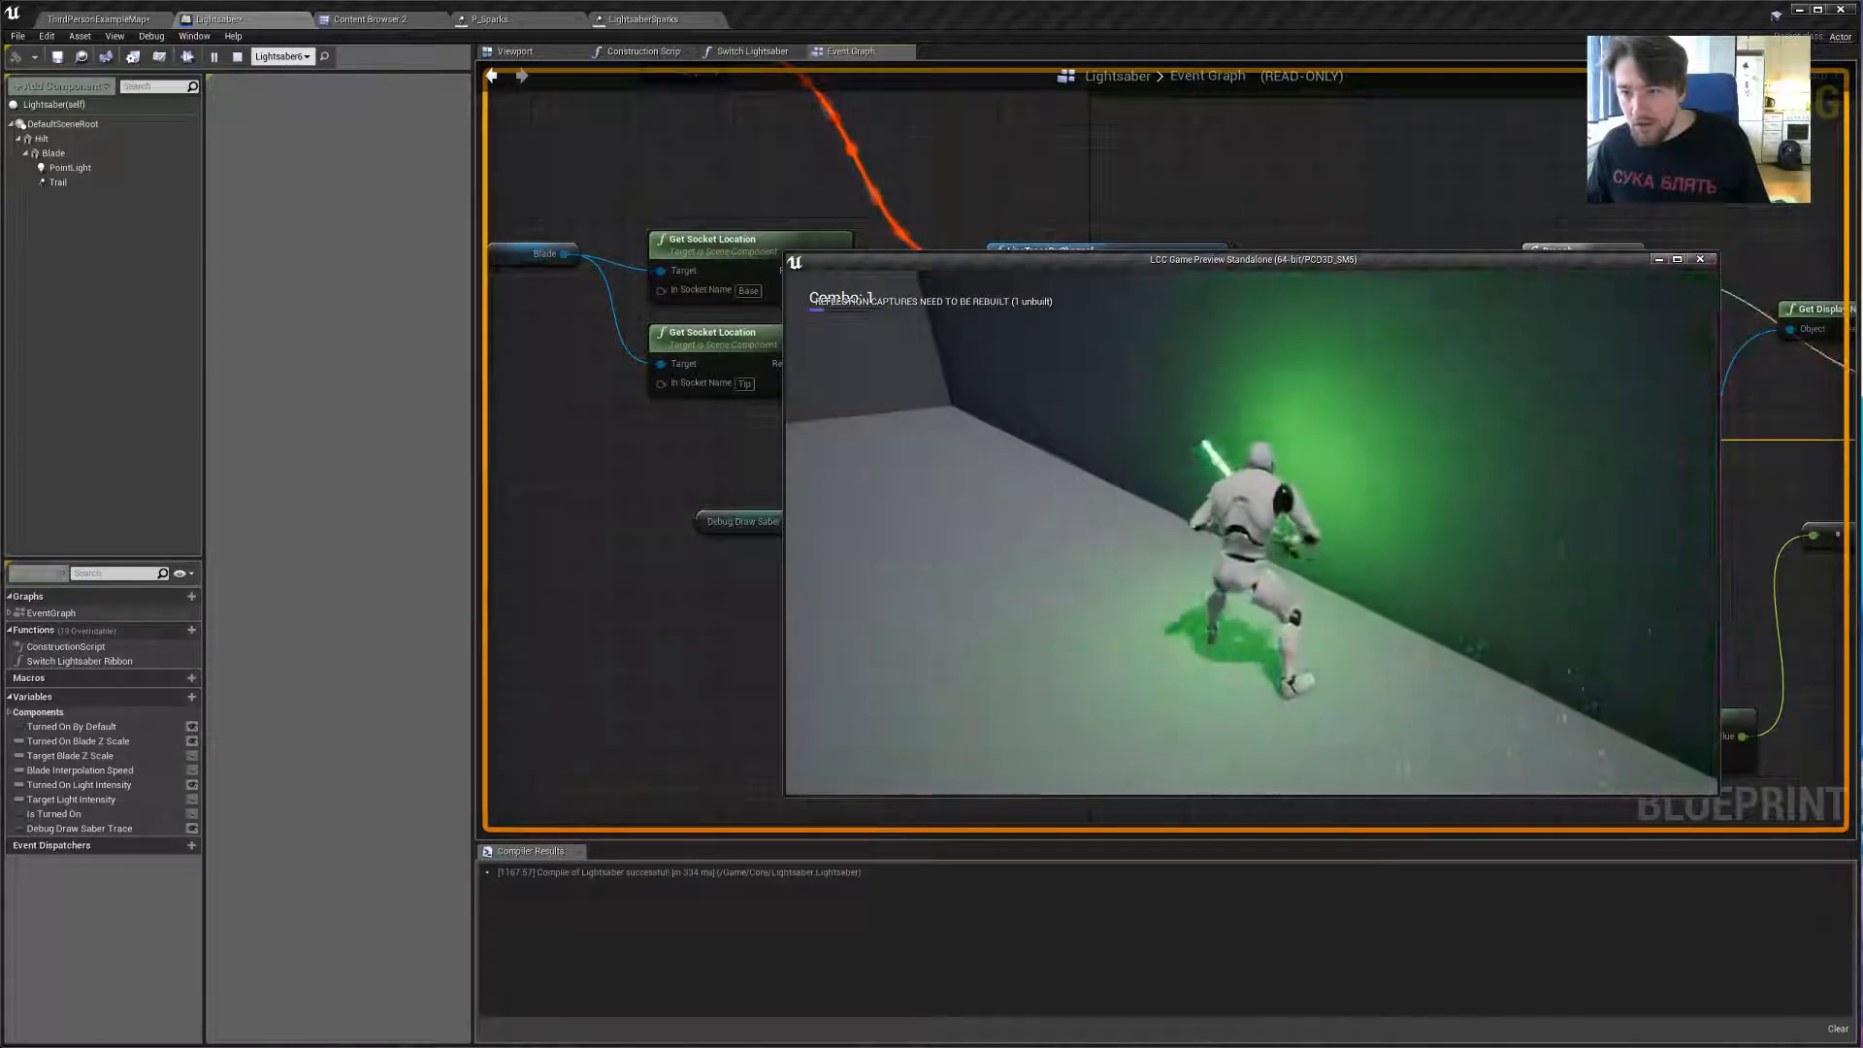
click(1252, 533)
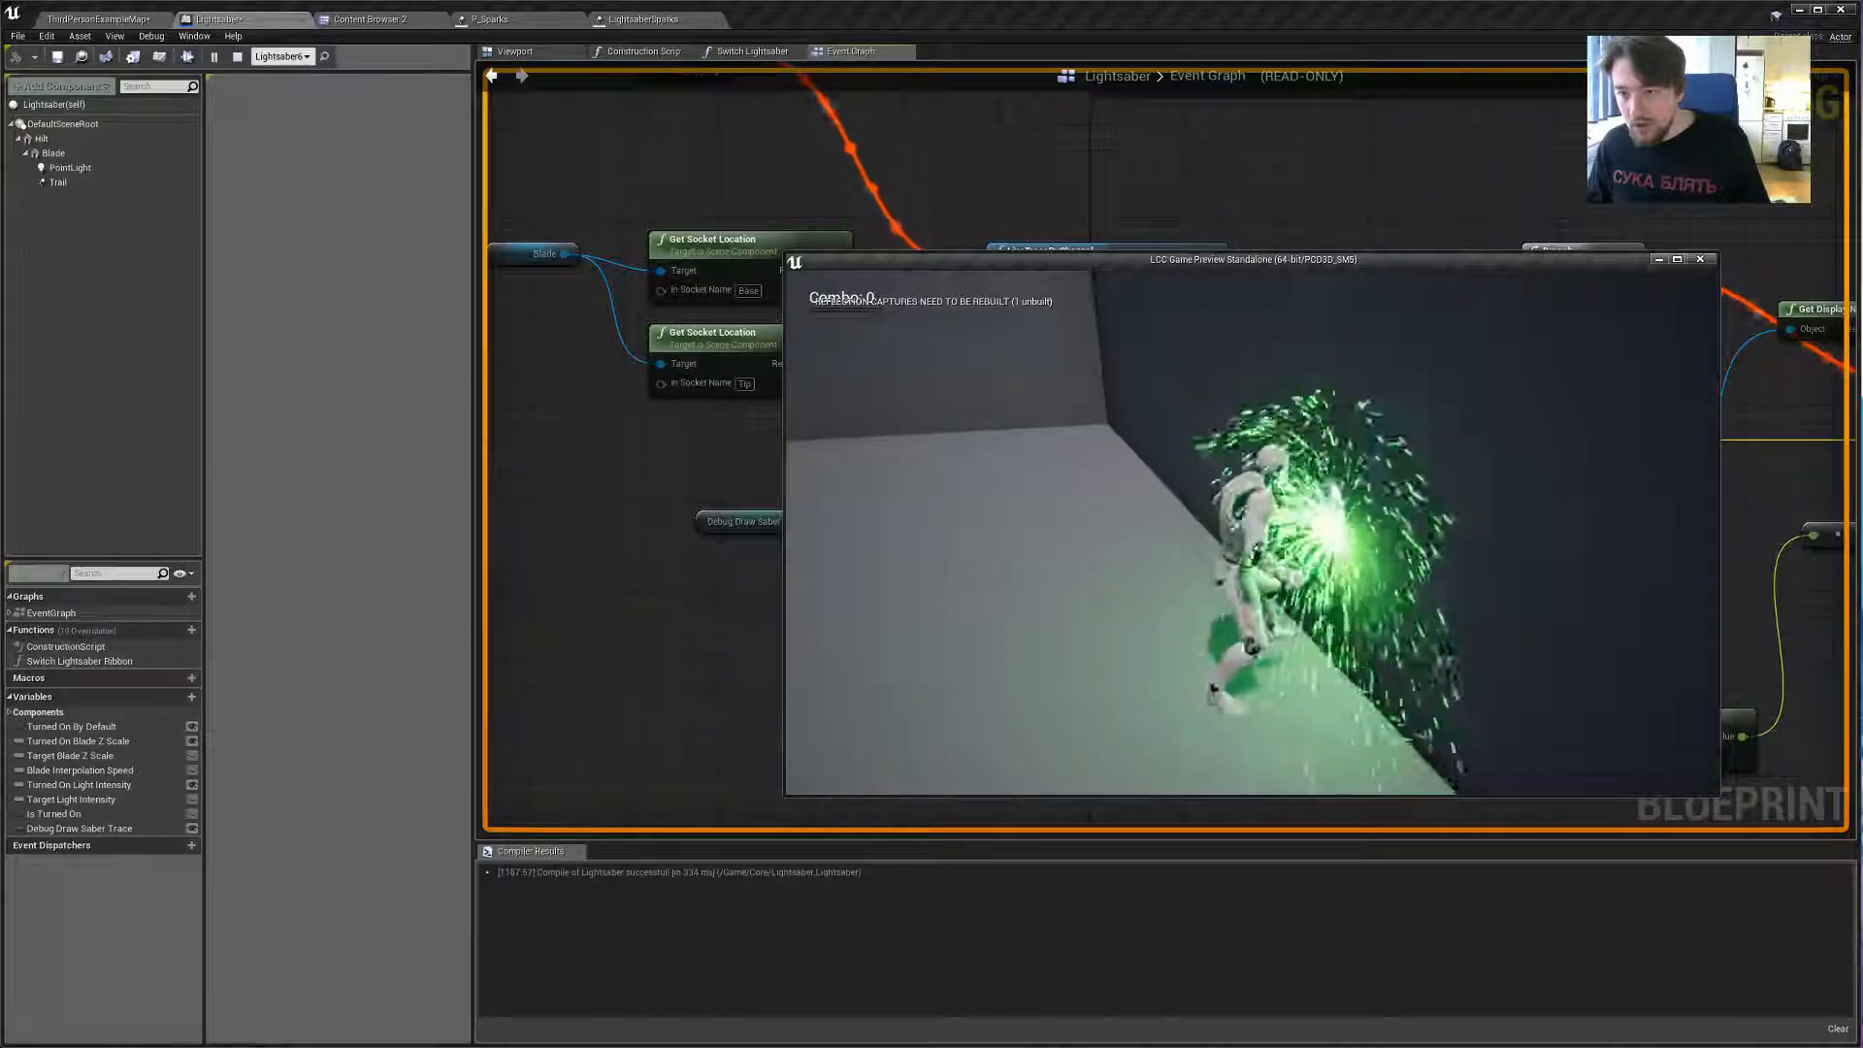
Toggle the lightsaber, swing it along the side wall beside the stairs to check the sparks there, and stop the session.
key(f)
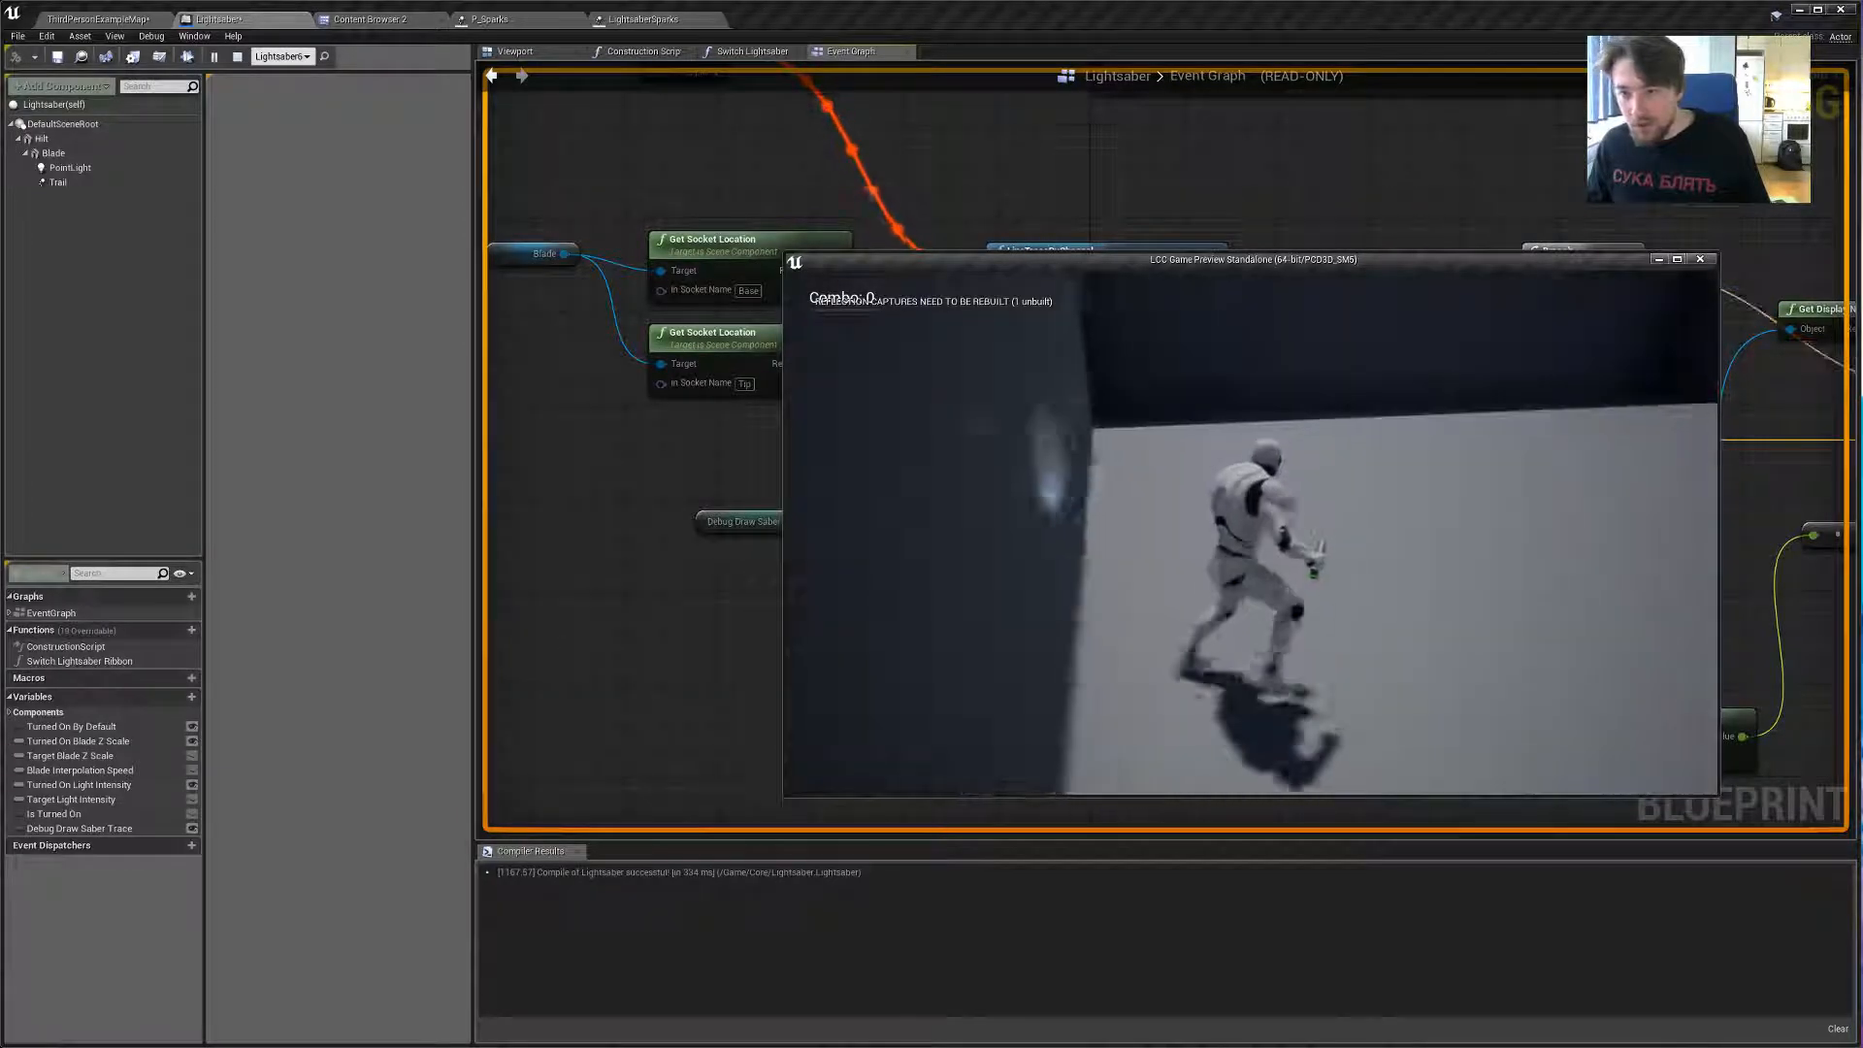
key(w)
click(1252, 533)
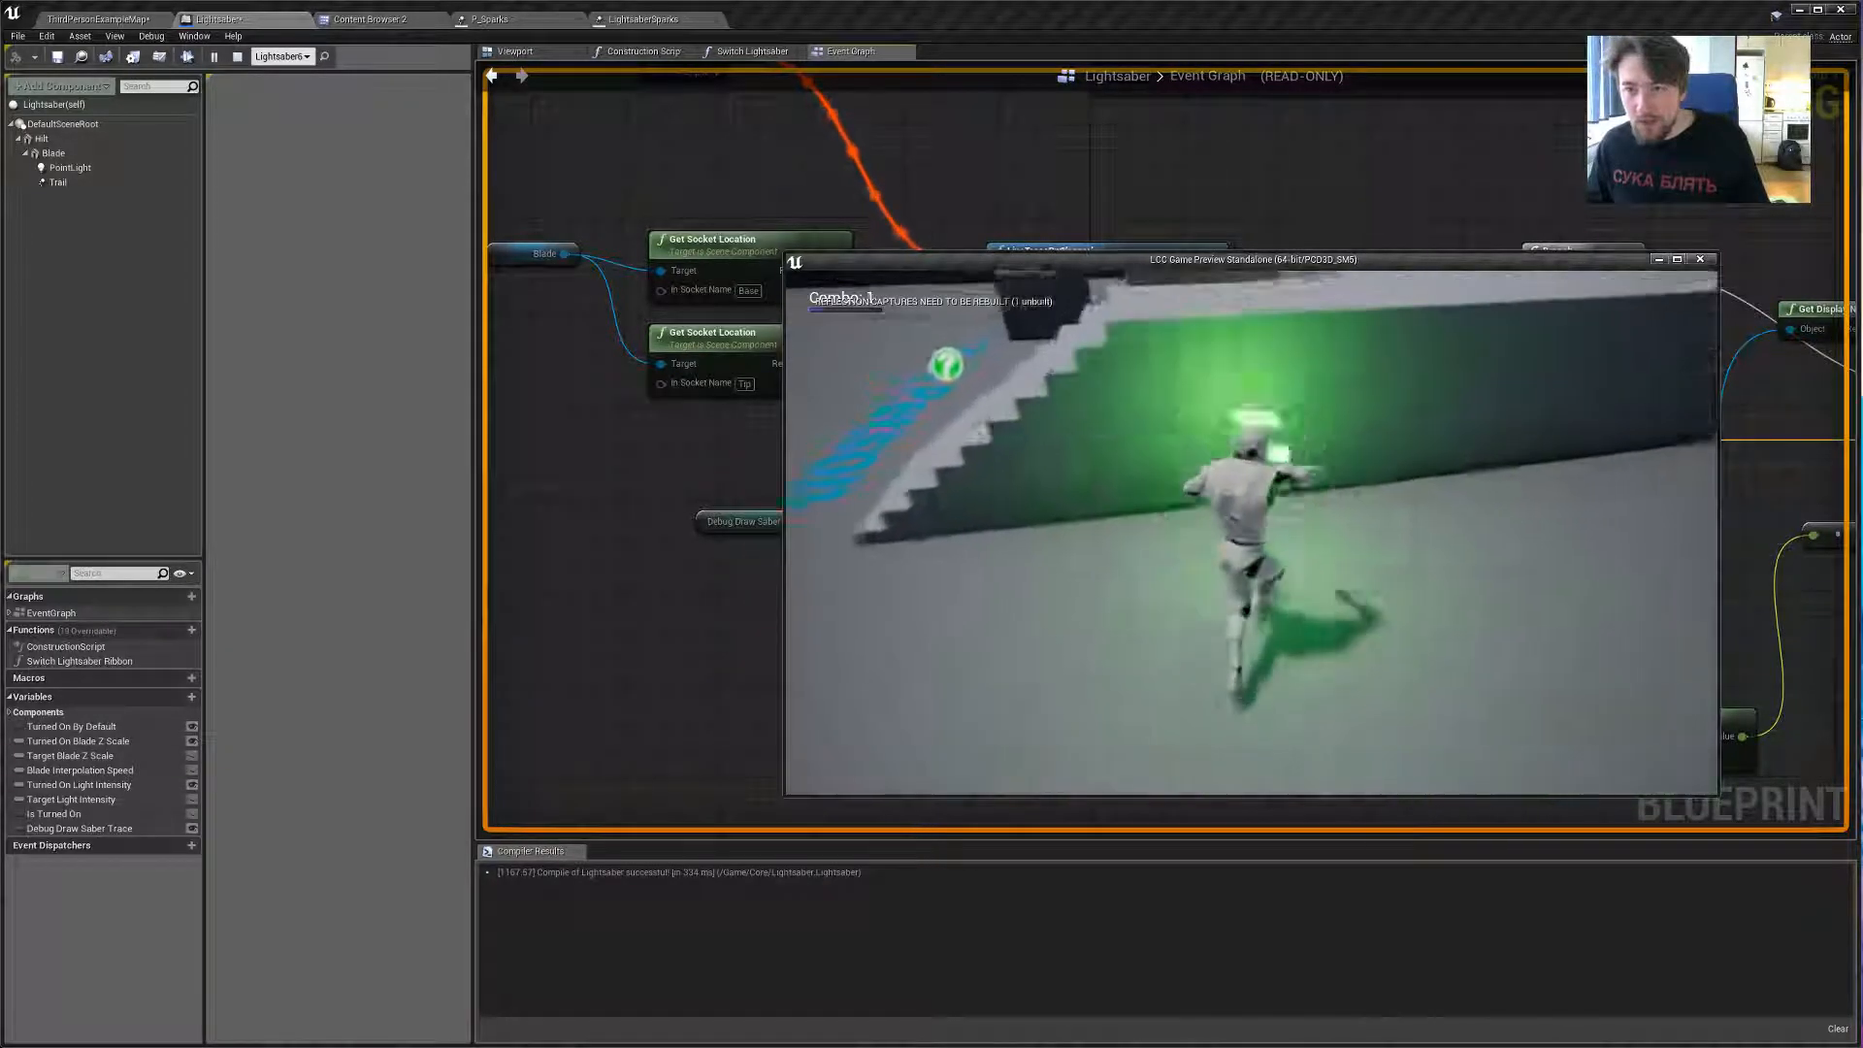
click(1251, 533)
click(1252, 532)
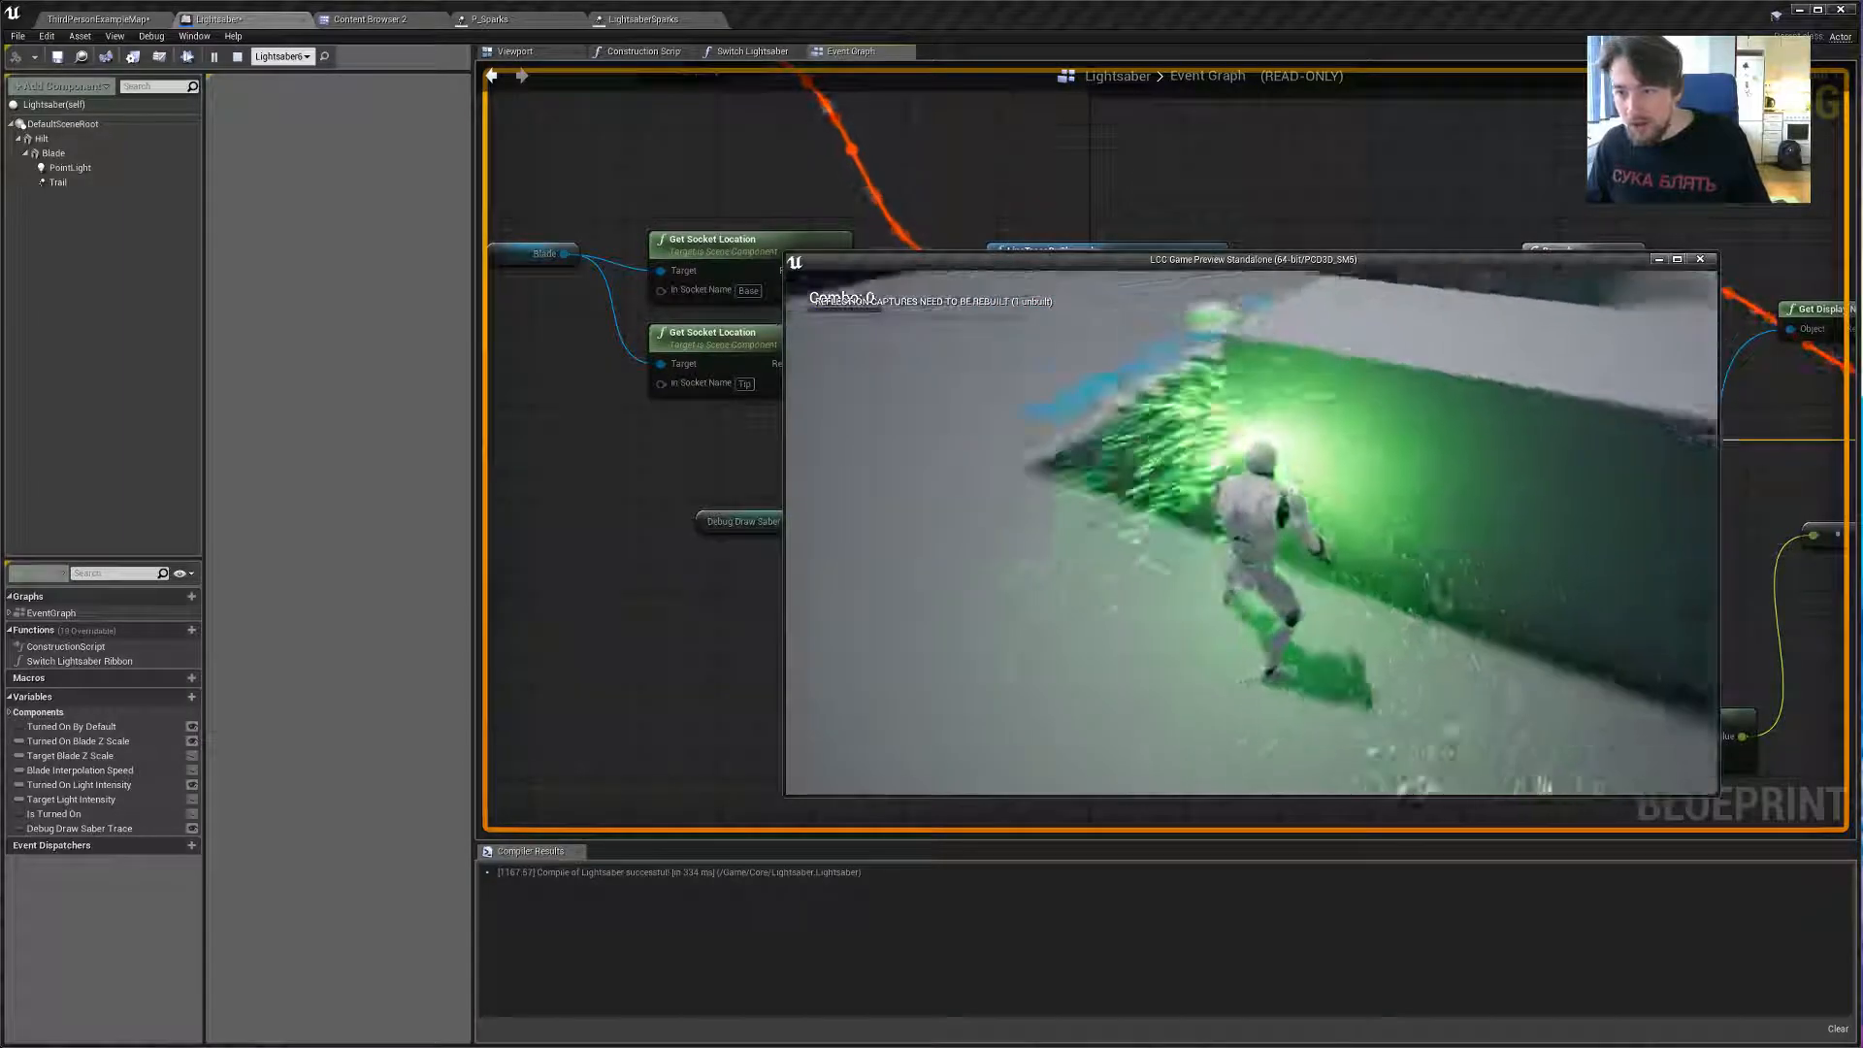
click(1252, 532)
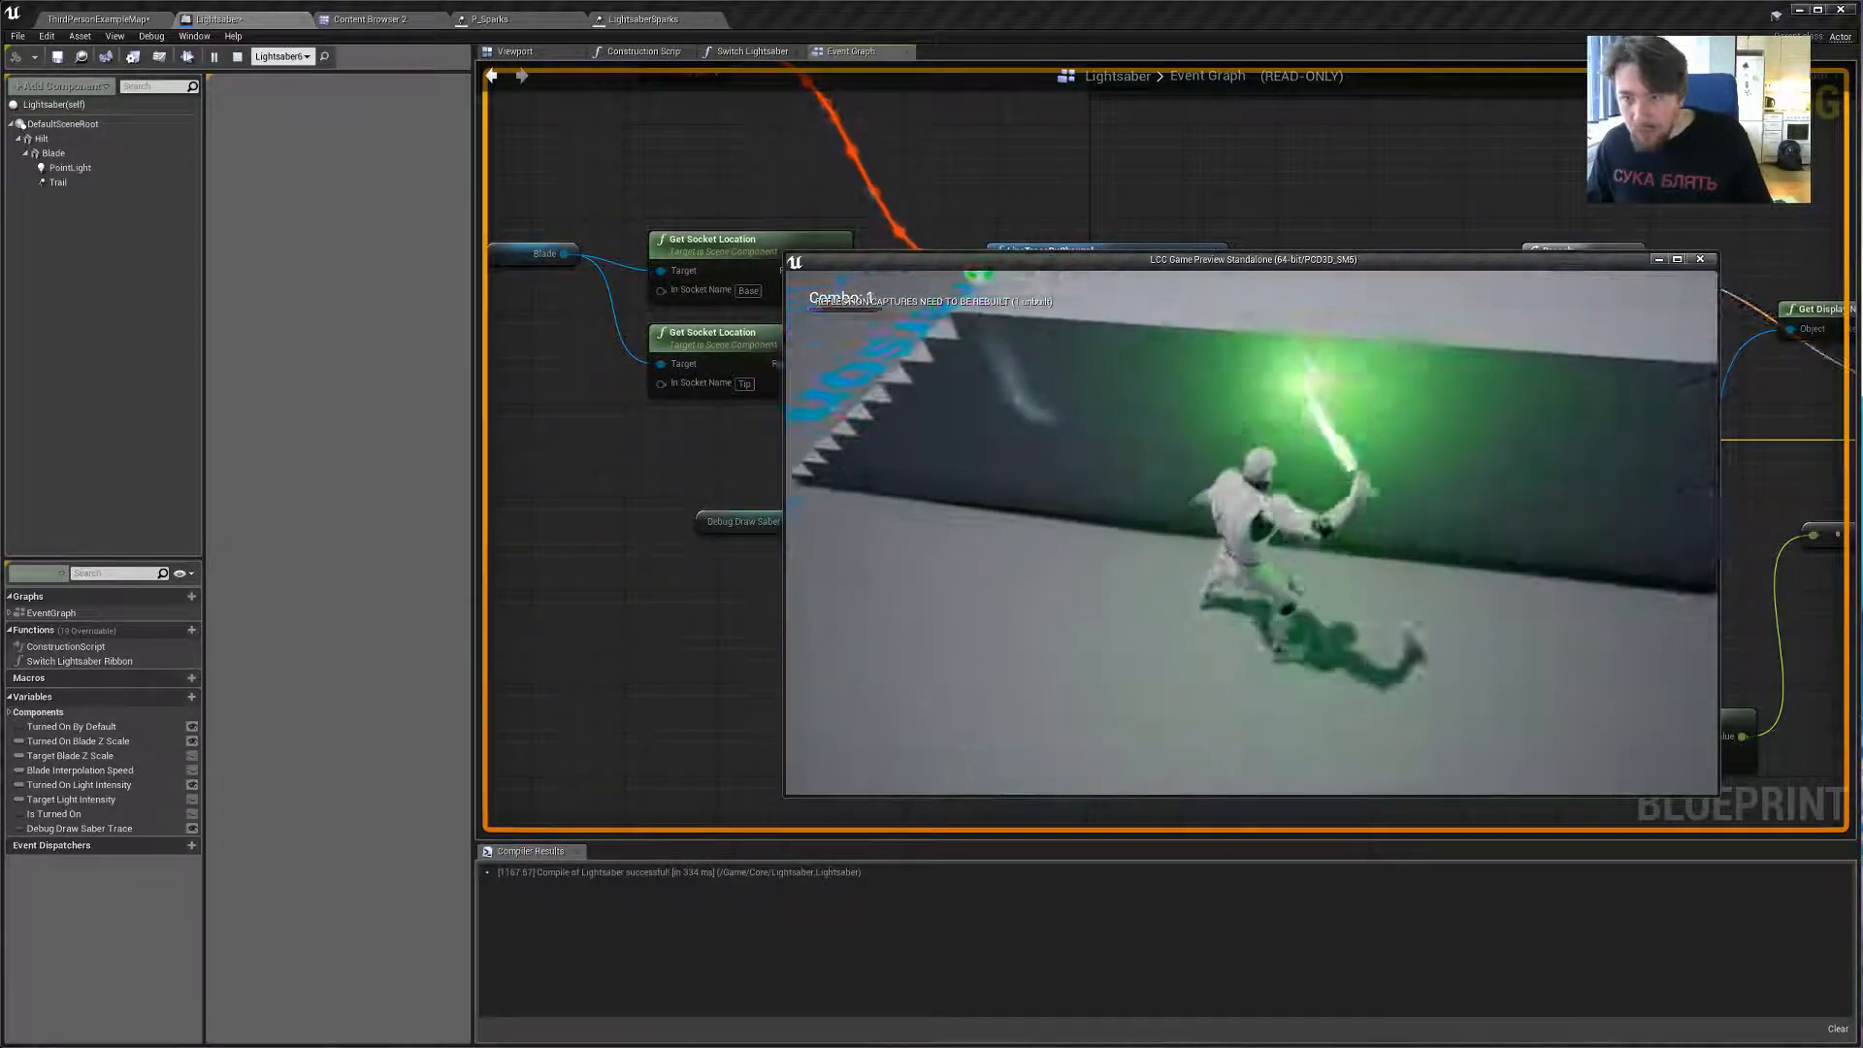
click(1252, 532)
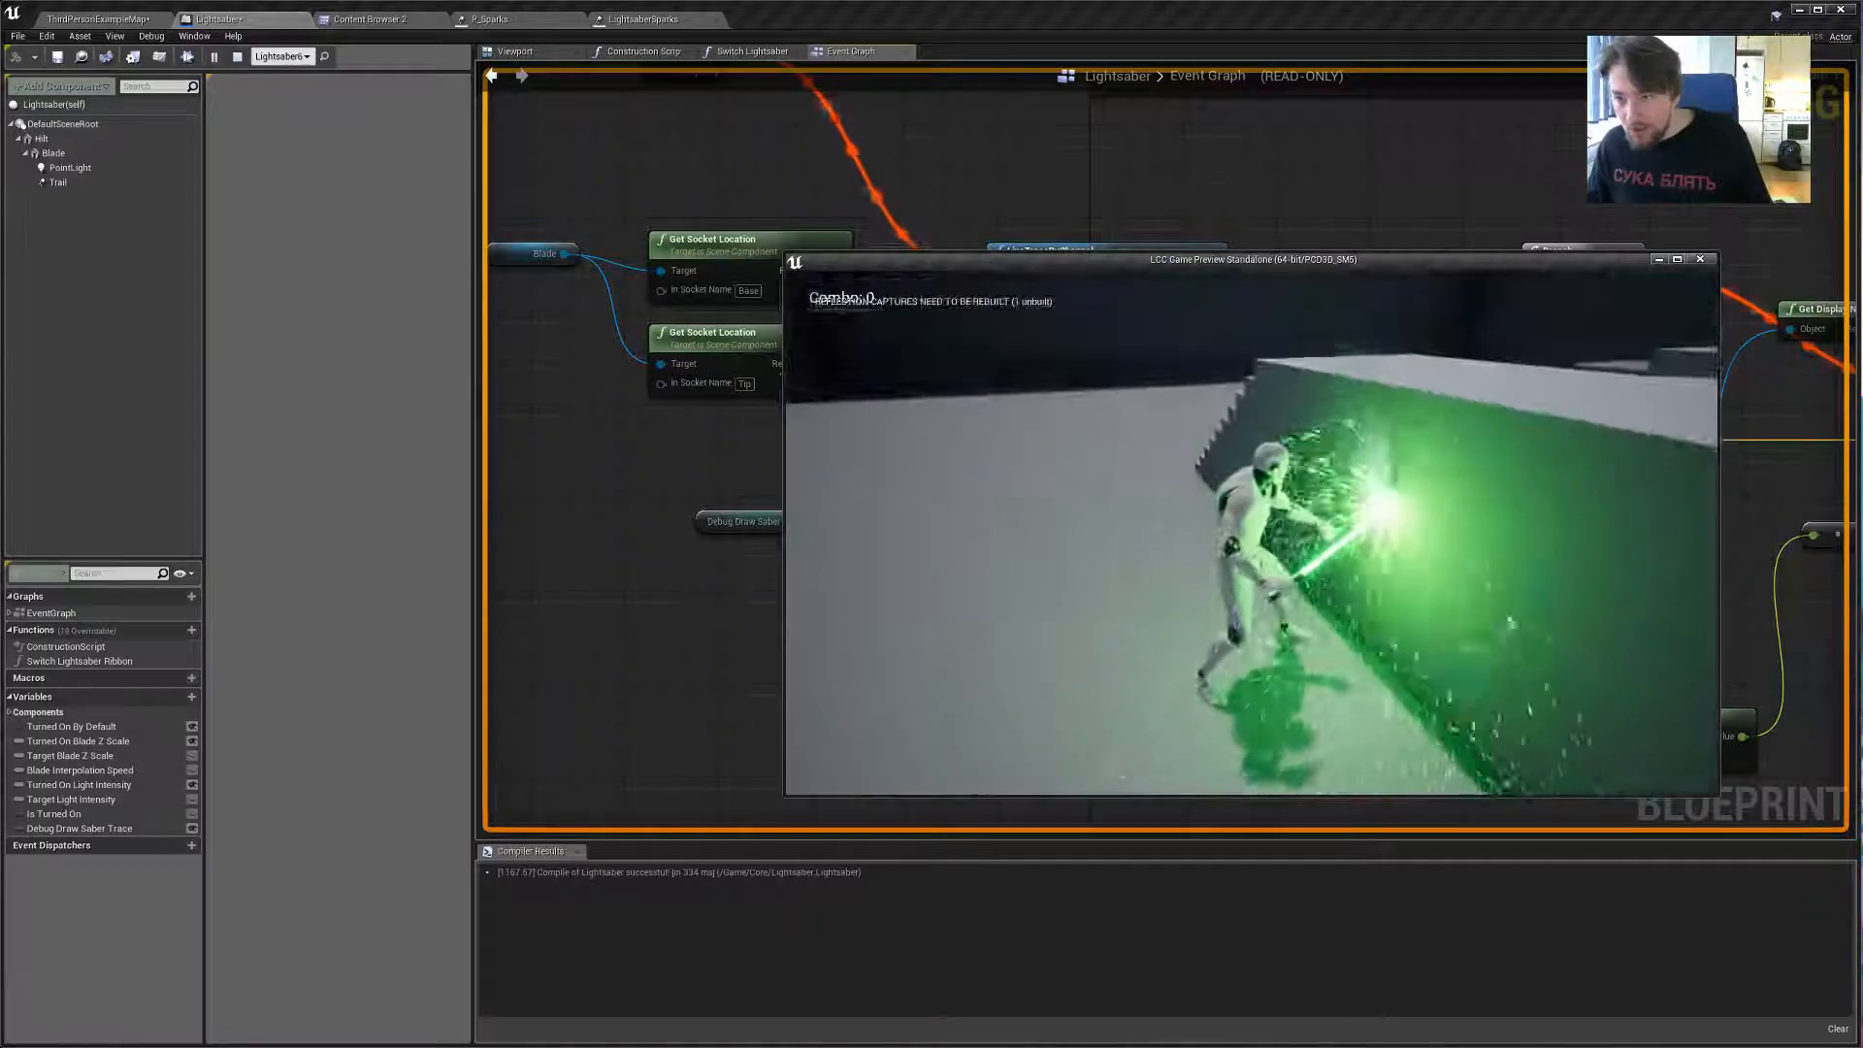
click(1252, 533)
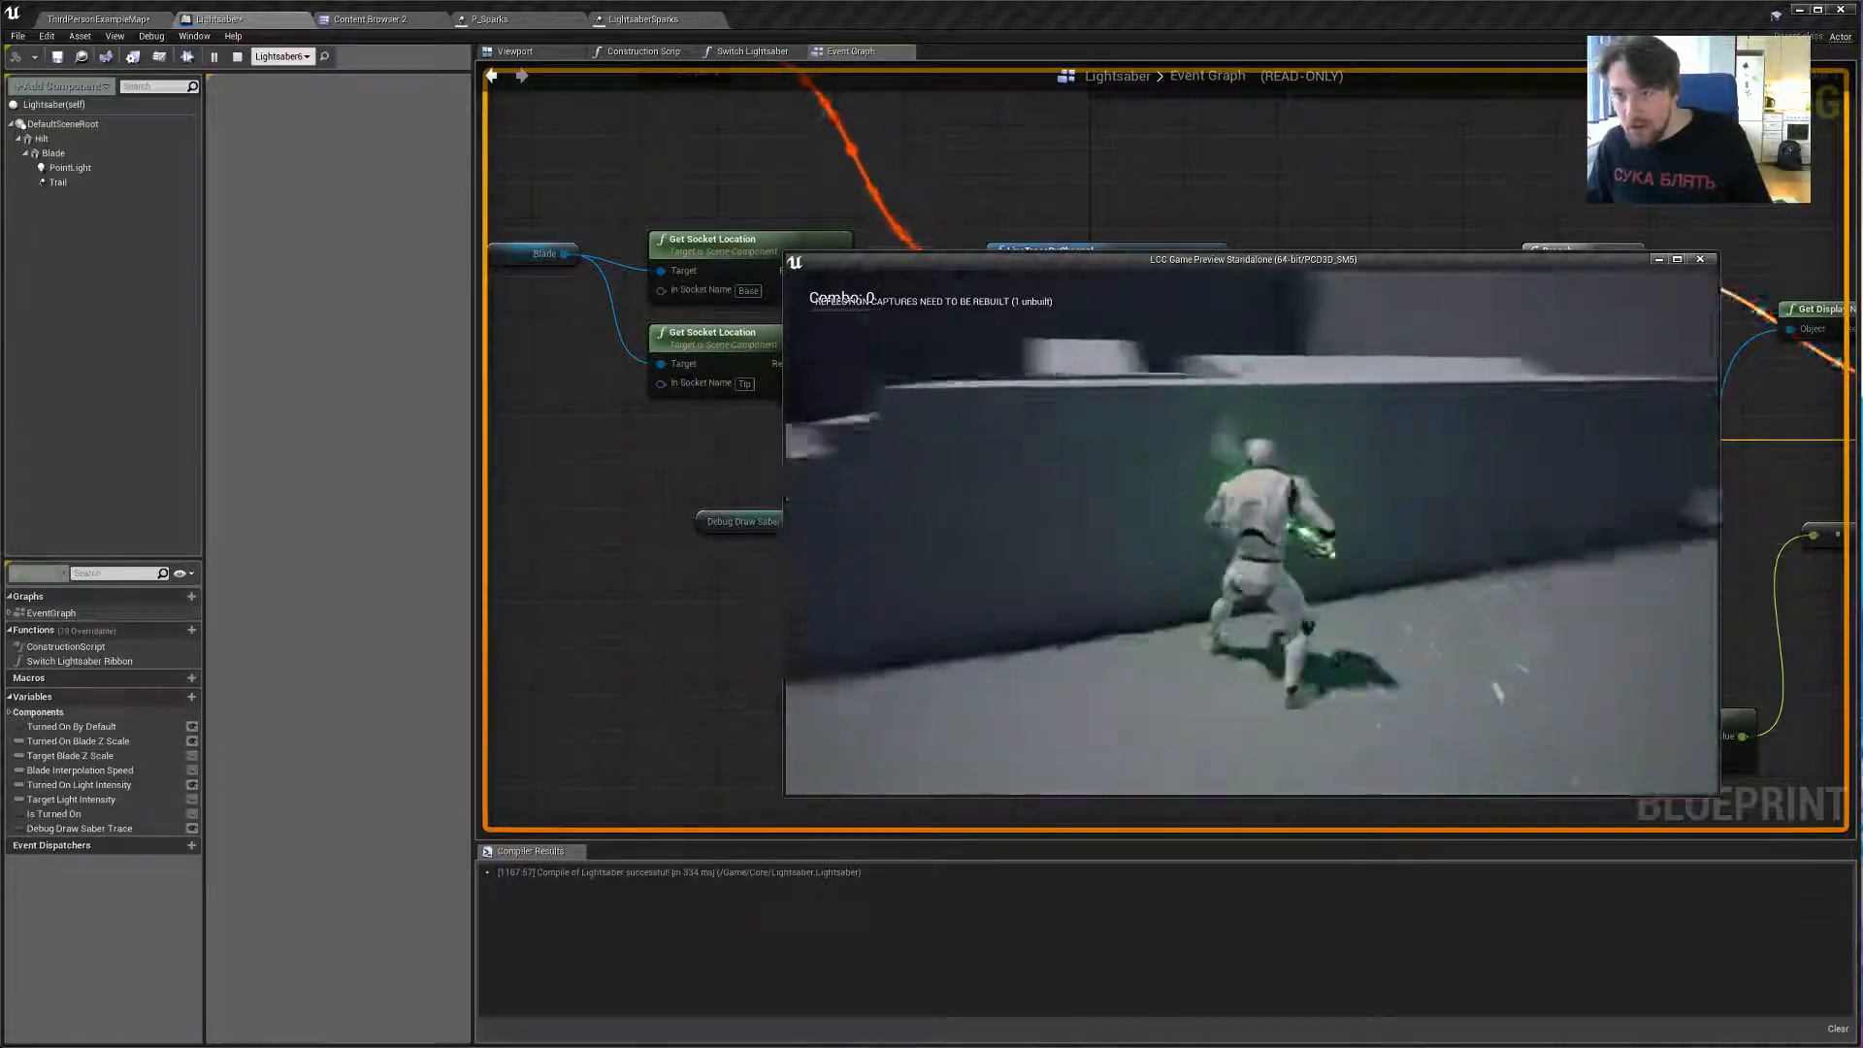
key(Escape)
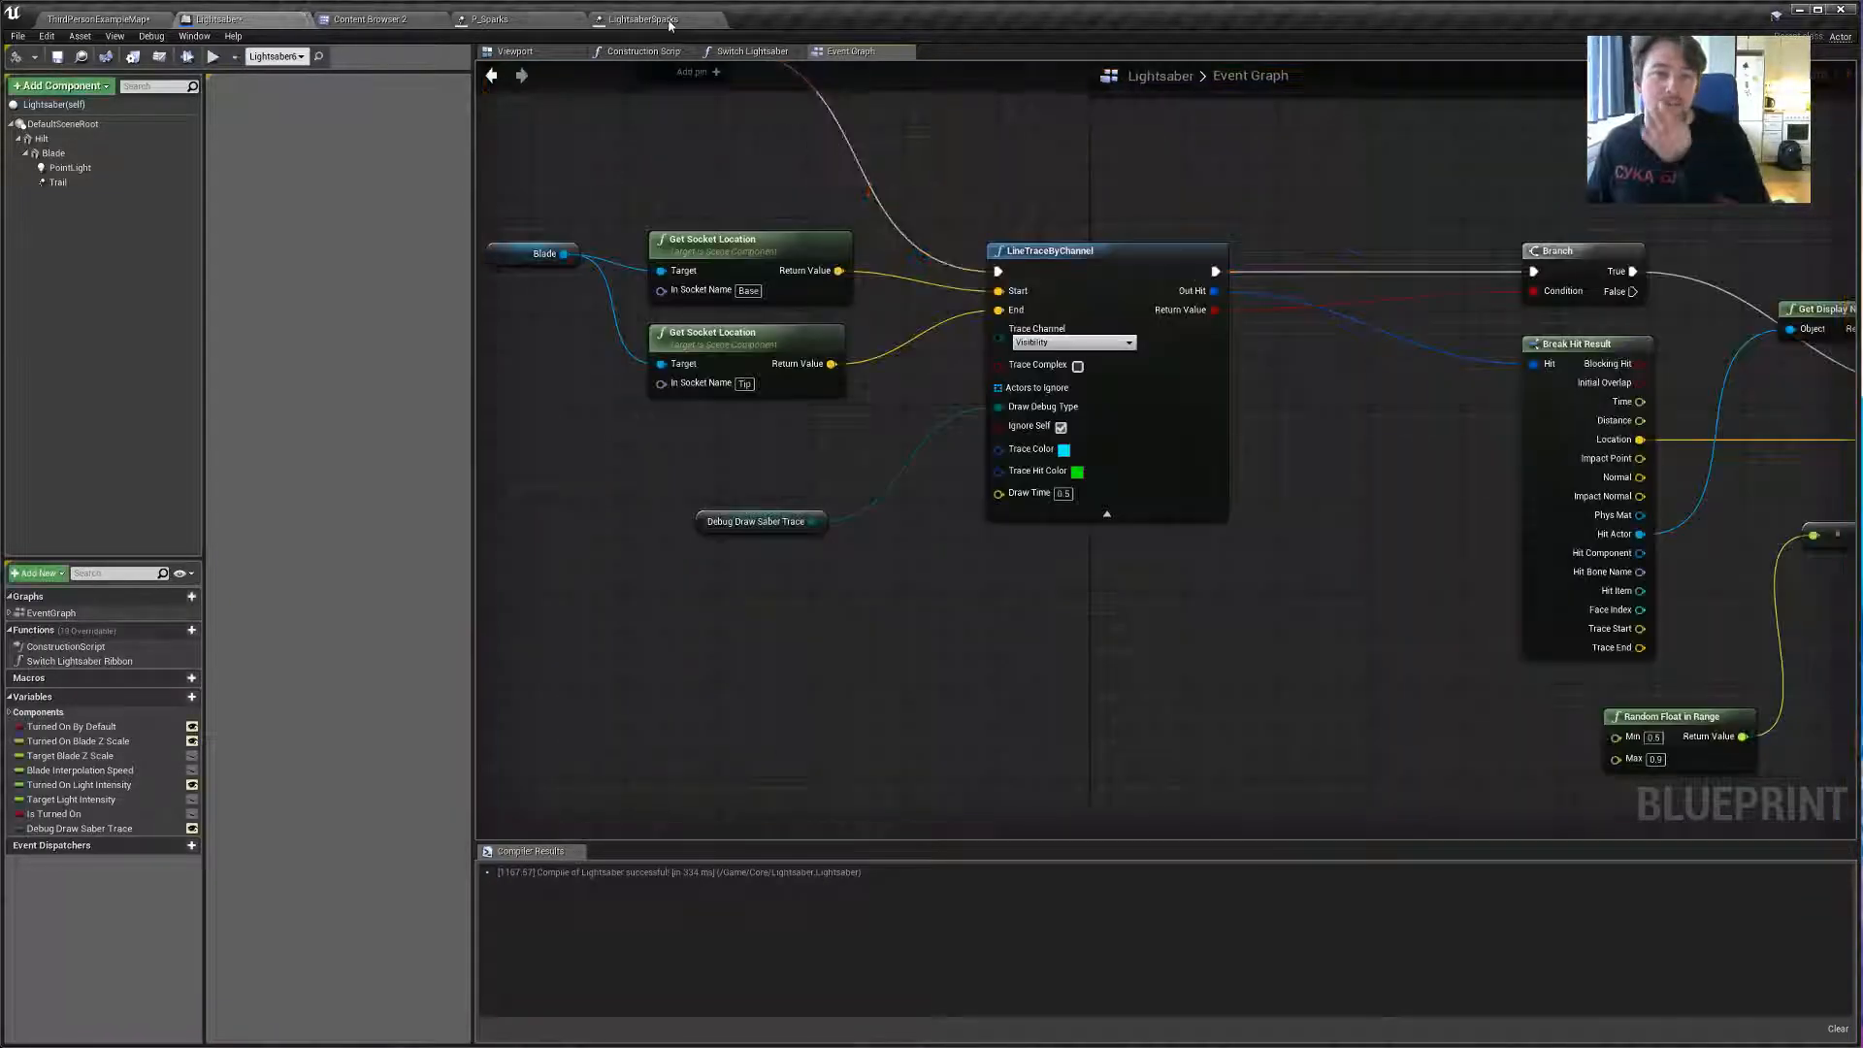
Bring up the LightsaberSparks particle system for editing.
click(672, 24)
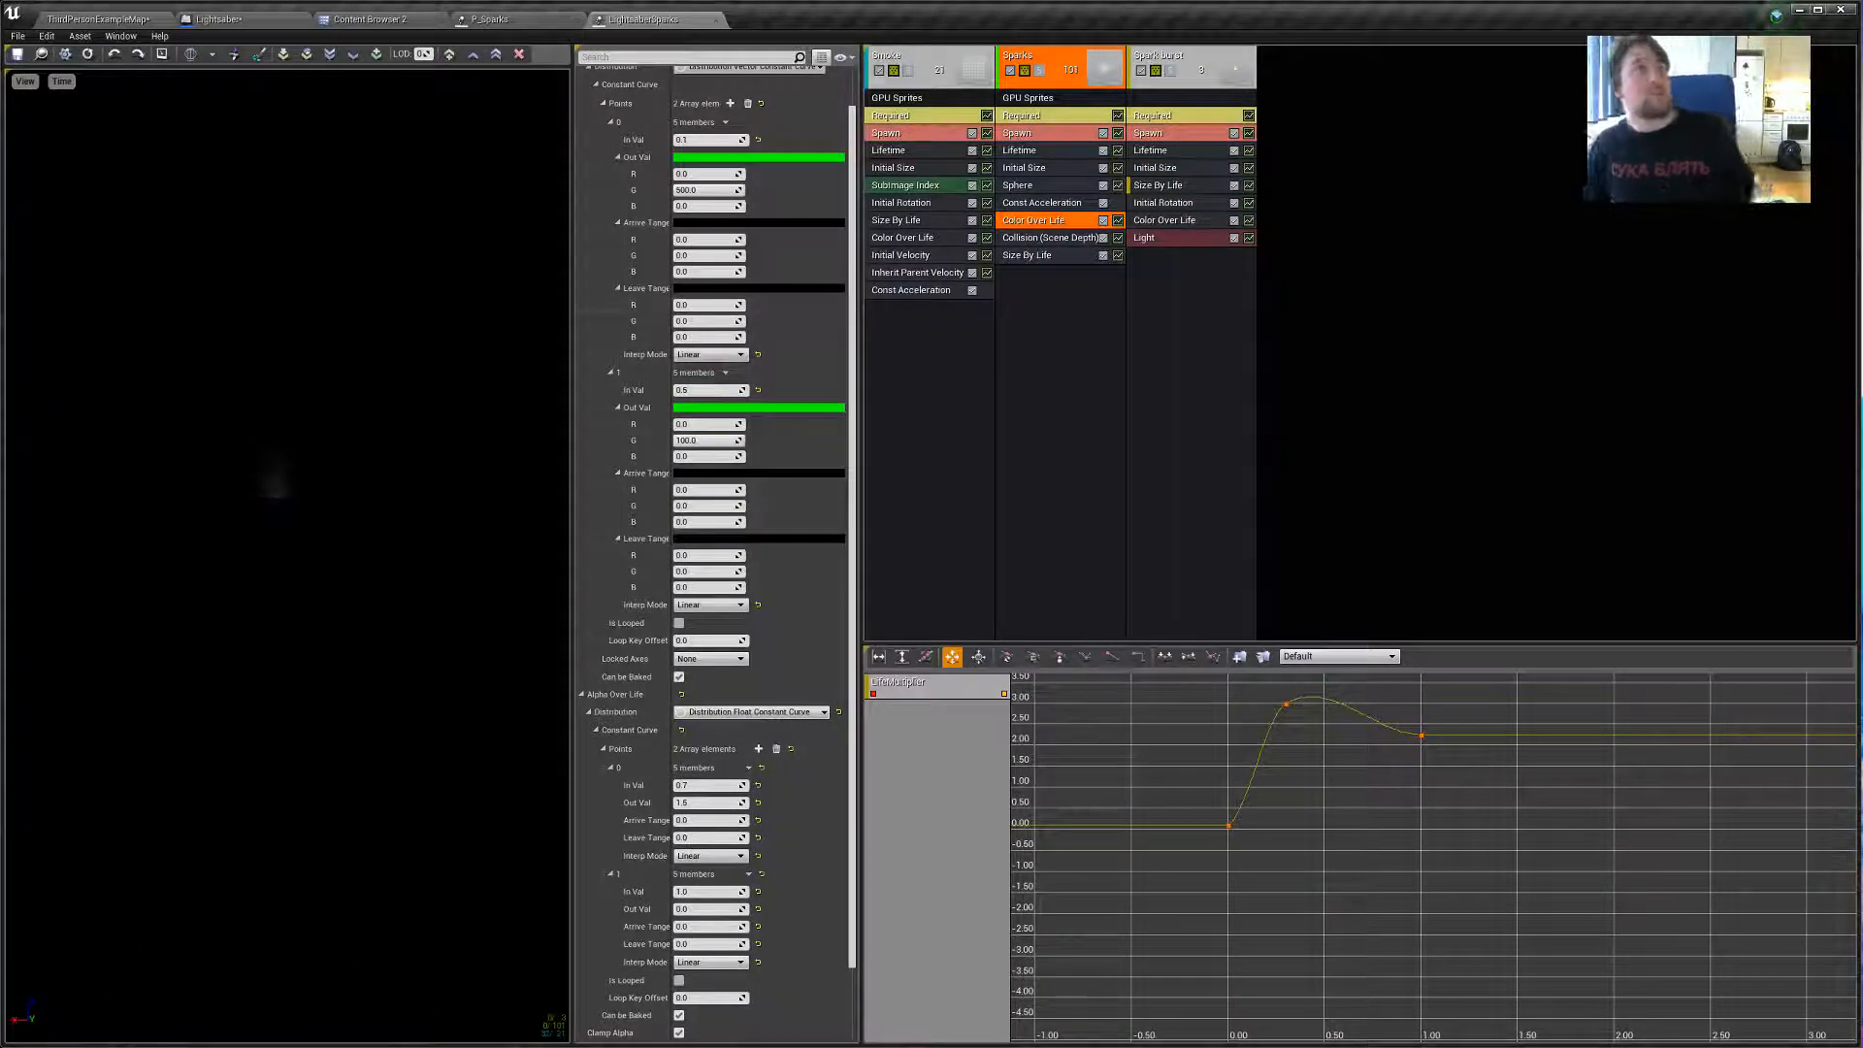